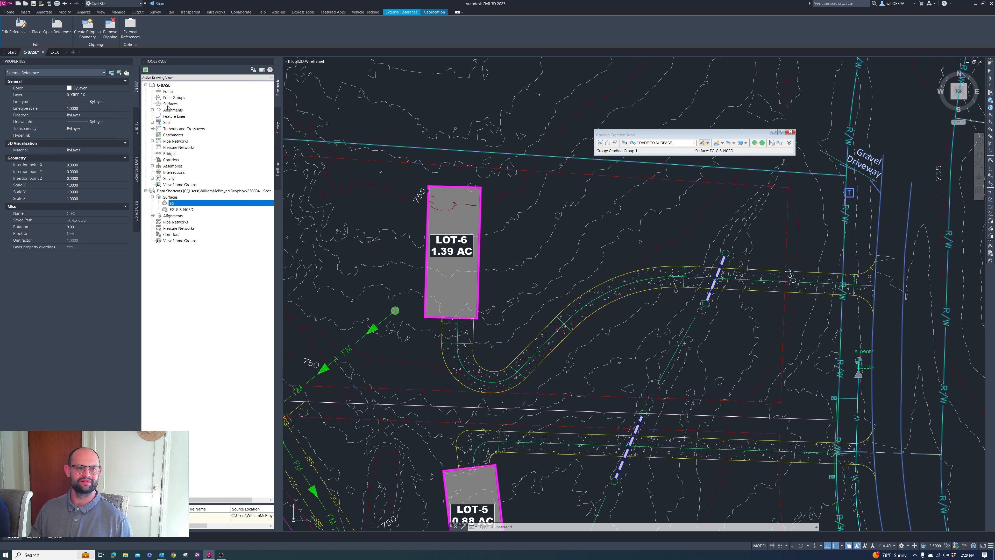
Step: Create a data reference to the EG surface shortcut in the drawing, with its surface style set to NO DISPLAY
click(198, 191)
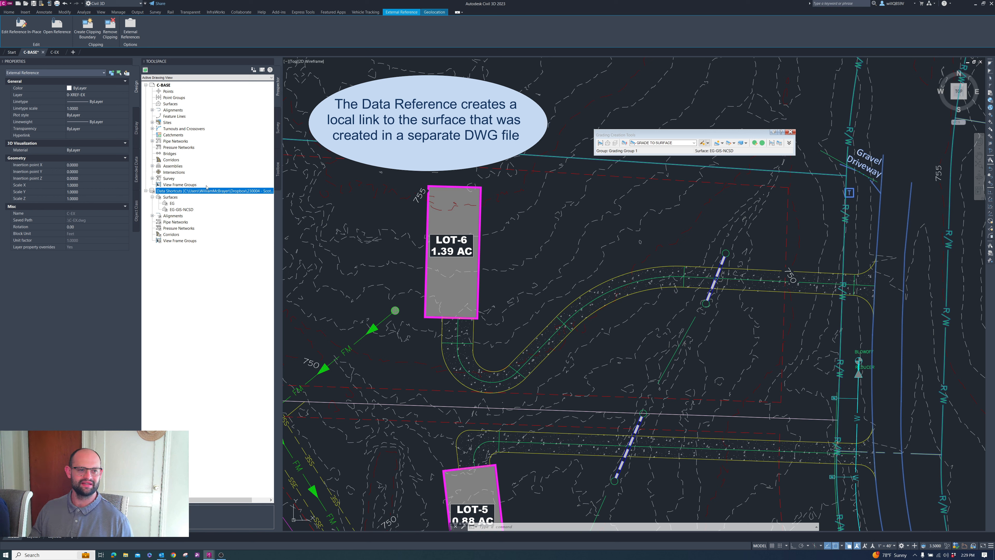
right_click(182, 203)
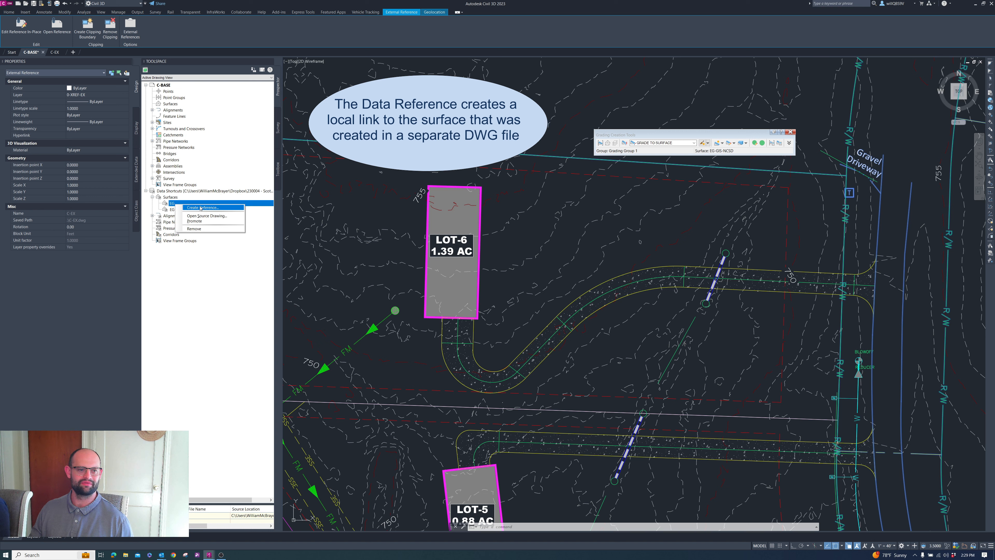
click(201, 207)
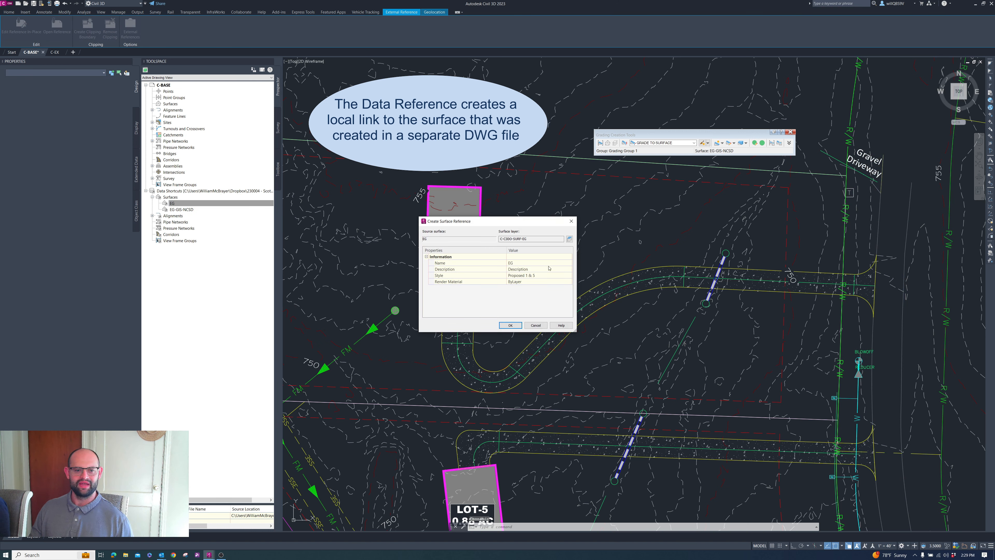
click(540, 277)
click(569, 275)
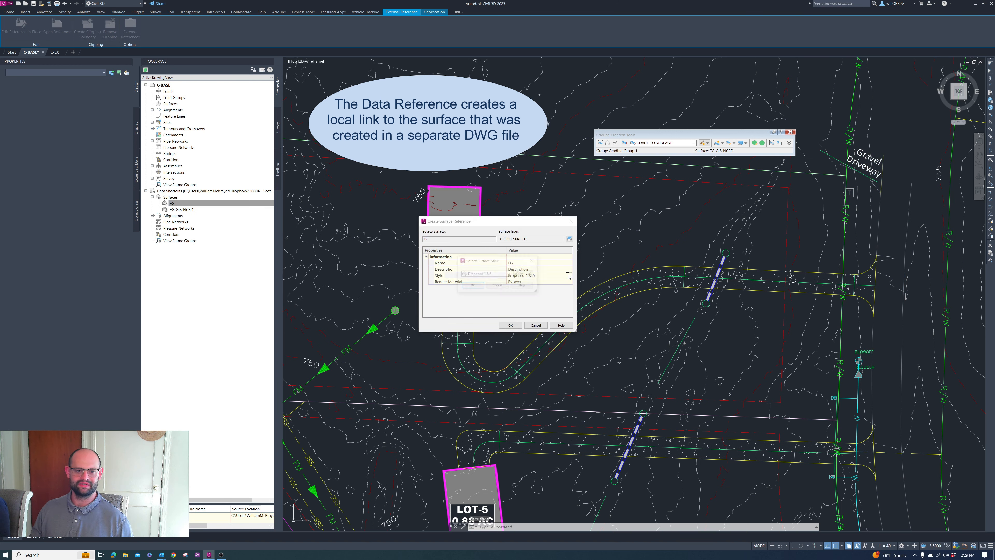
click(484, 275)
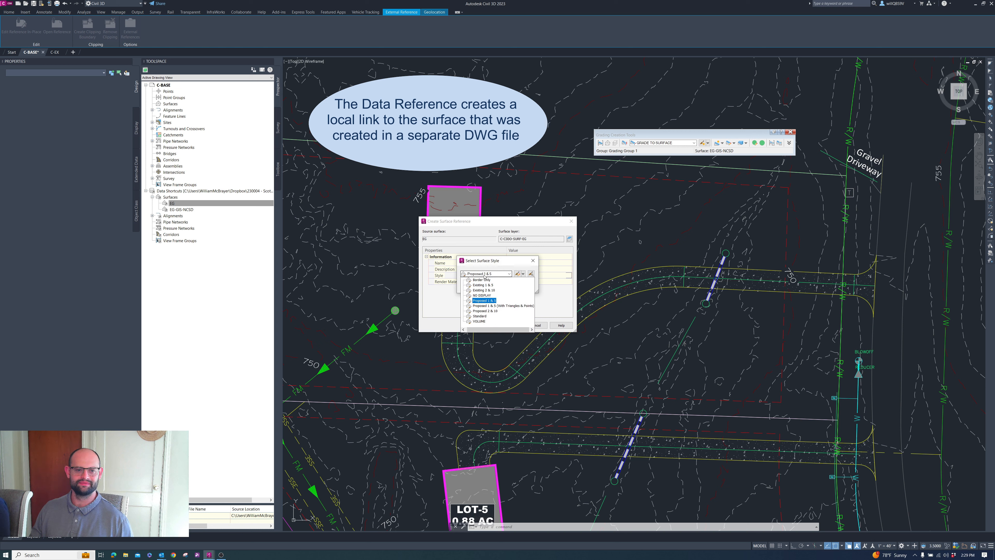
click(484, 295)
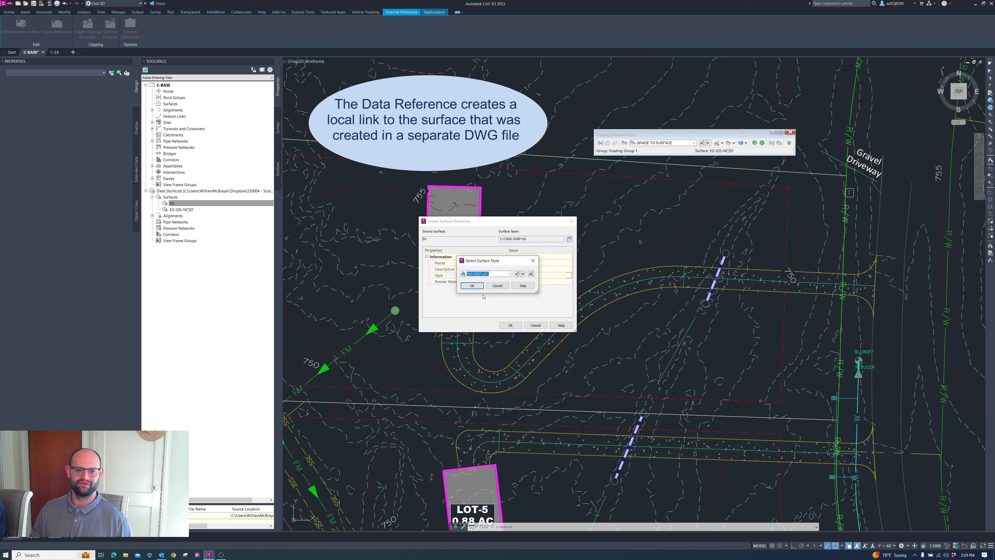
click(475, 288)
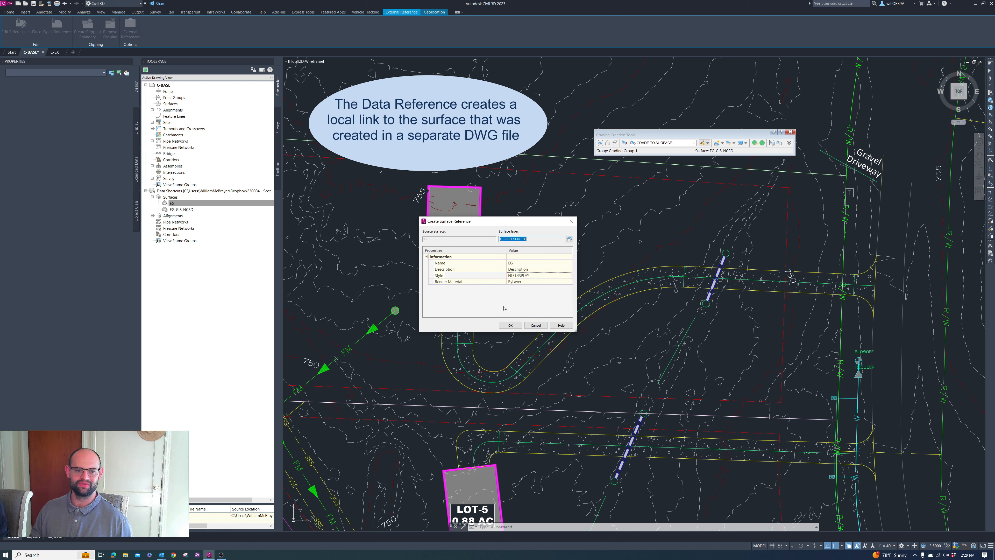
click(510, 325)
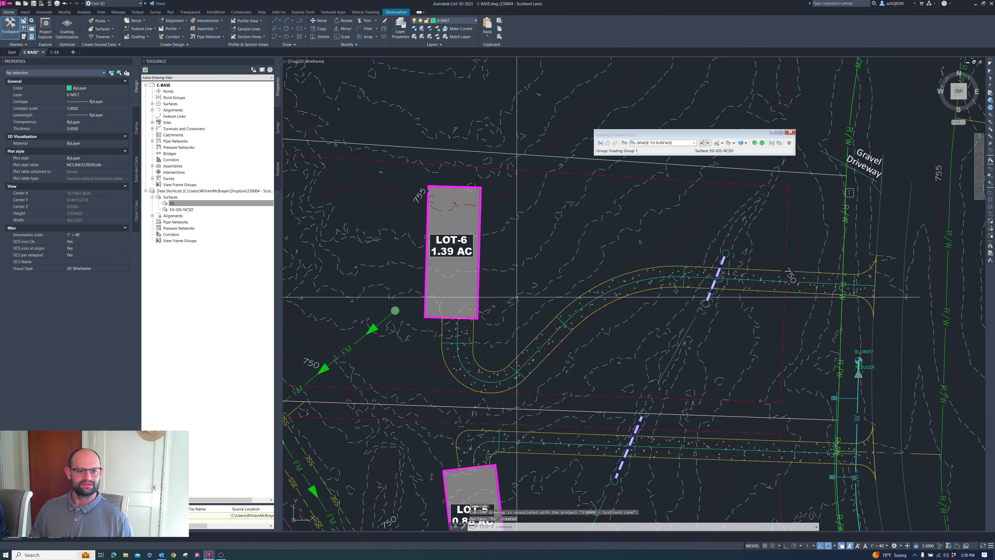
Step: Check the referenced EG surface in the drawing's surface list and its elevation read-out north of the Lot 6 driveway
click(152, 104)
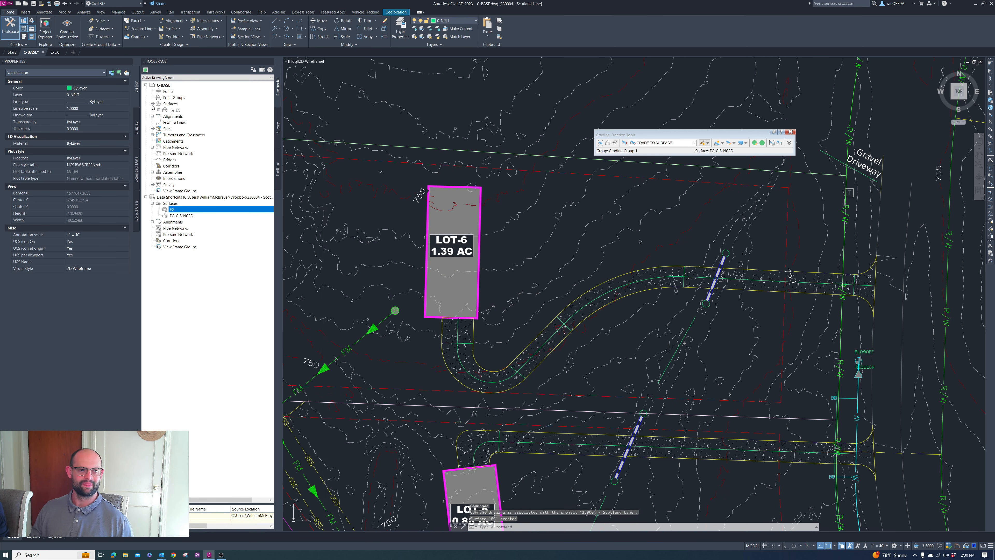
click(178, 110)
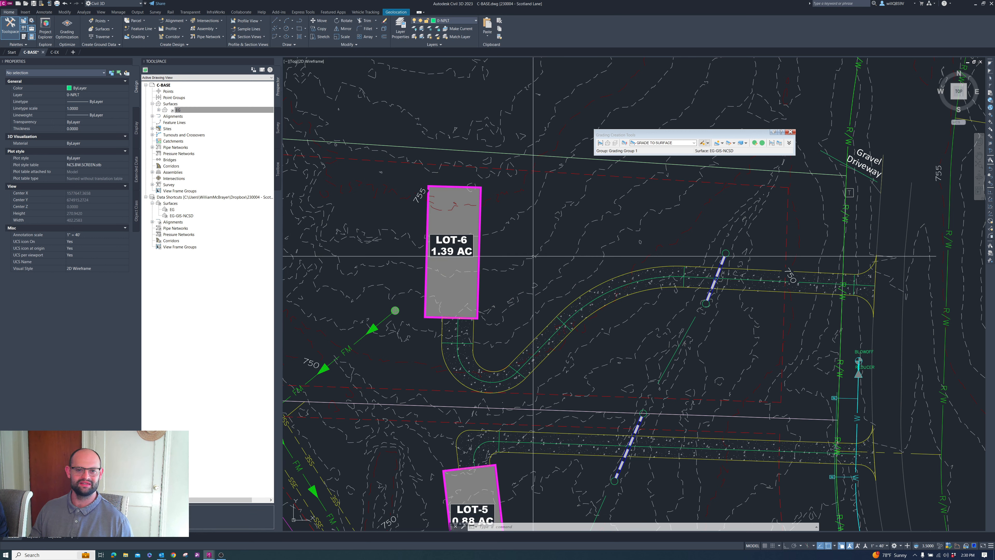
mouse_move(534, 256)
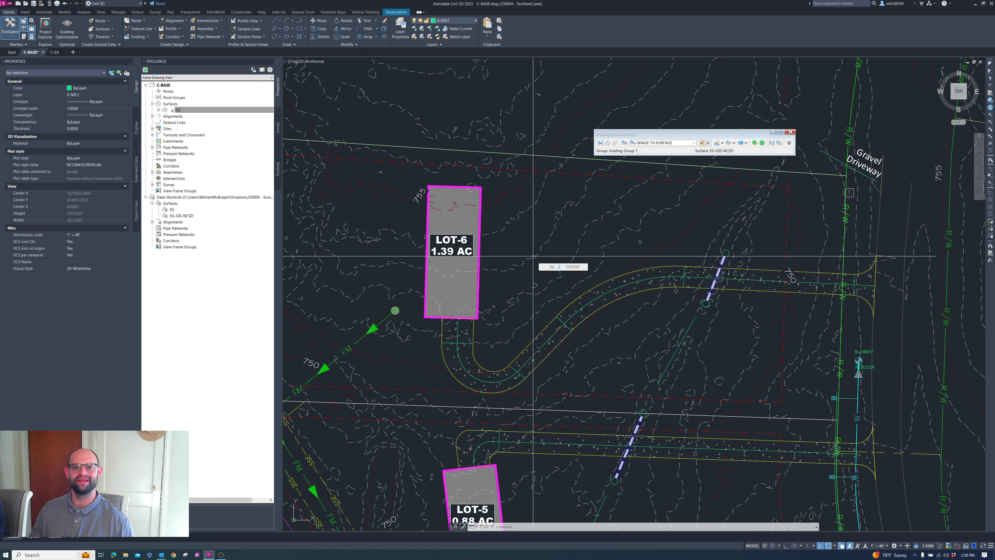
click(562, 244)
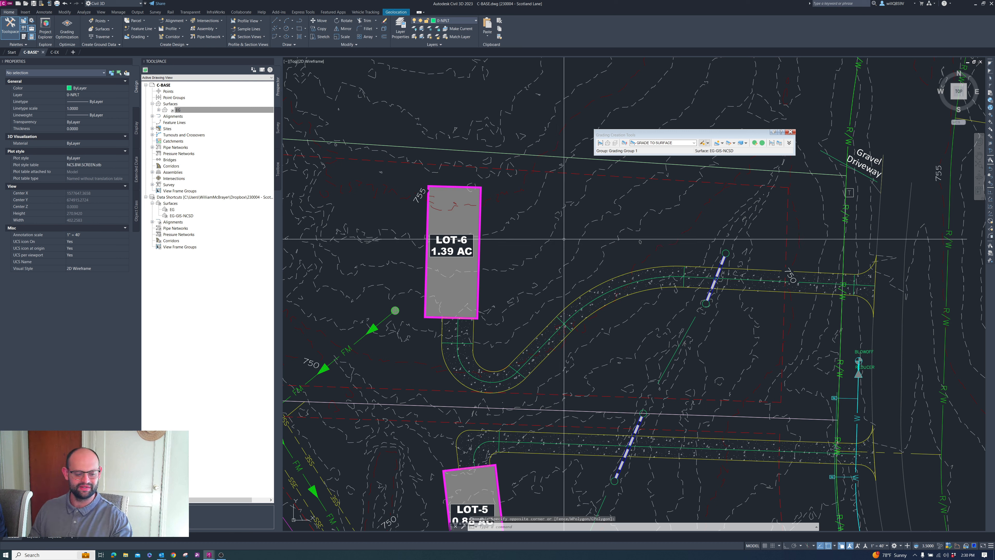
click(582, 247)
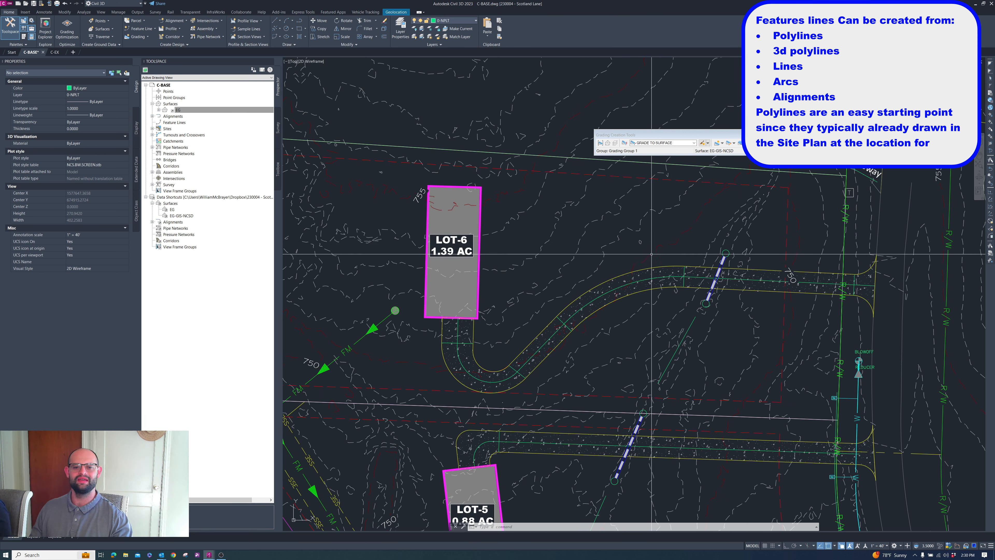
Step: Select the Lot 6 driveway centerline, the driveway edge polyline and the outline of the Lot 6 building pad
click(758, 279)
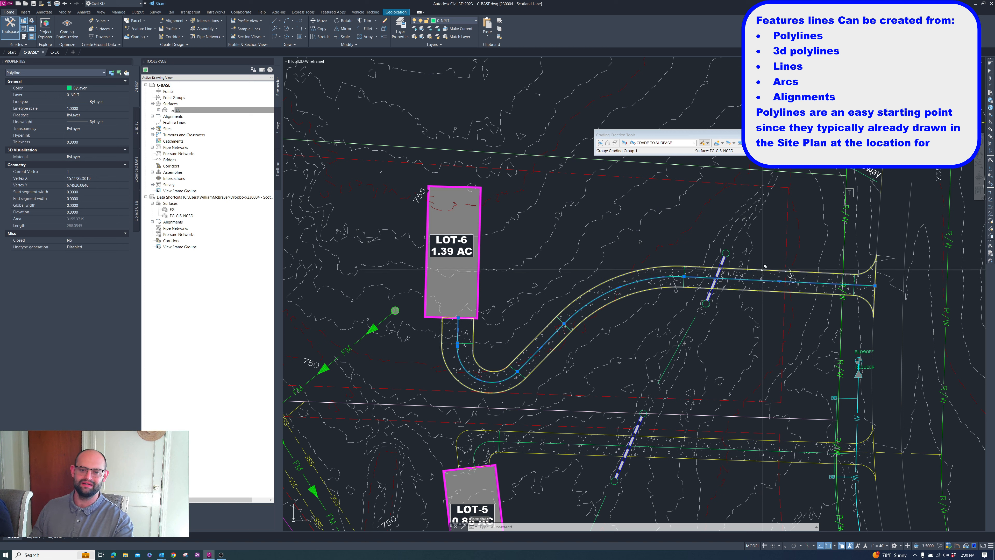
click(762, 270)
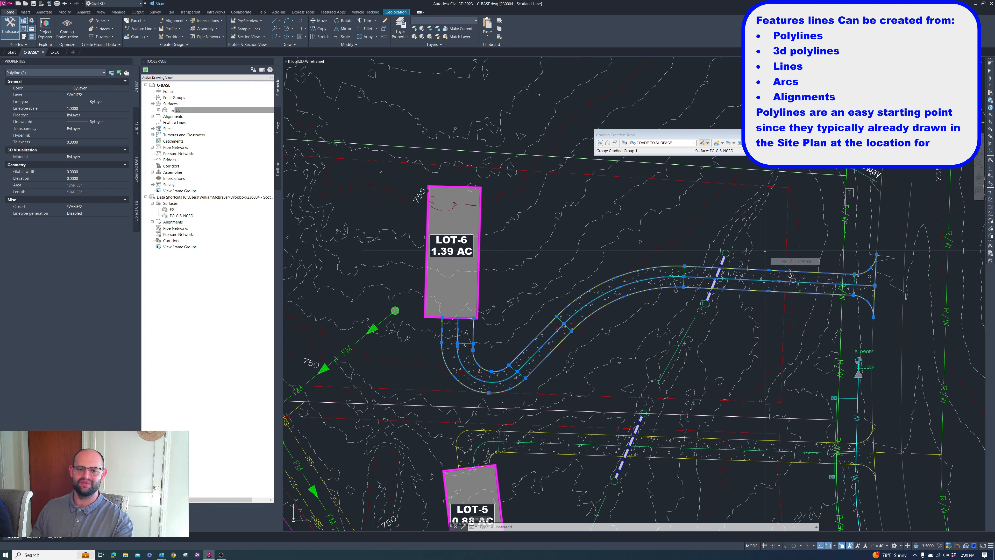
click(482, 267)
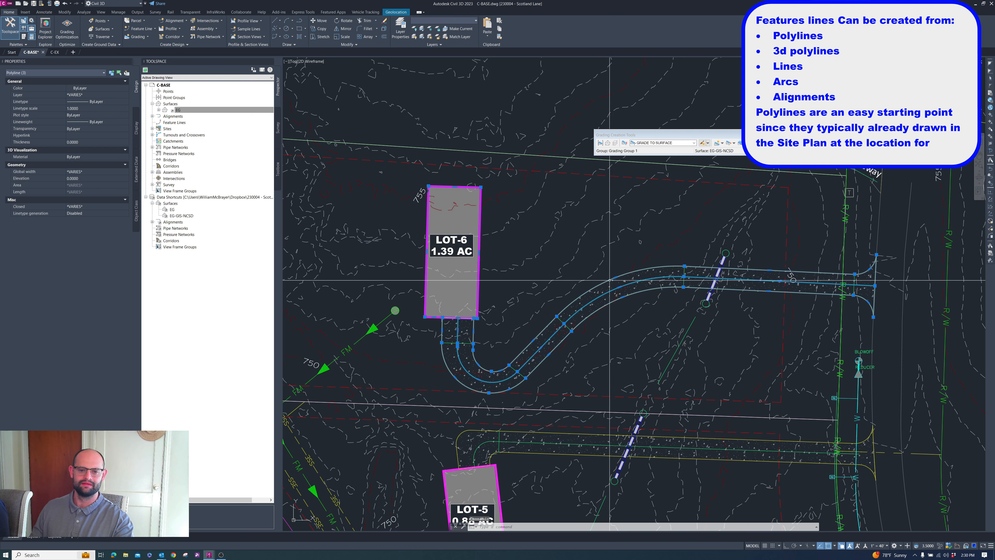
Step: Add the five transverse polylines crossing the Lot 6 driveway, from the road entrance to the building pad, to the selection
scroll(690, 271, up, 3)
click(668, 269)
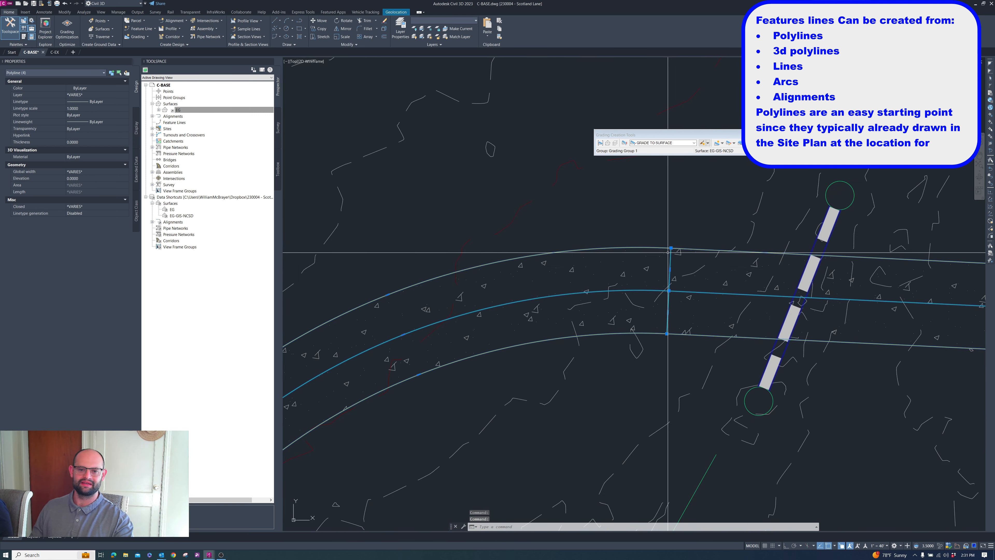
scroll(655, 239, down, 2)
click(932, 262)
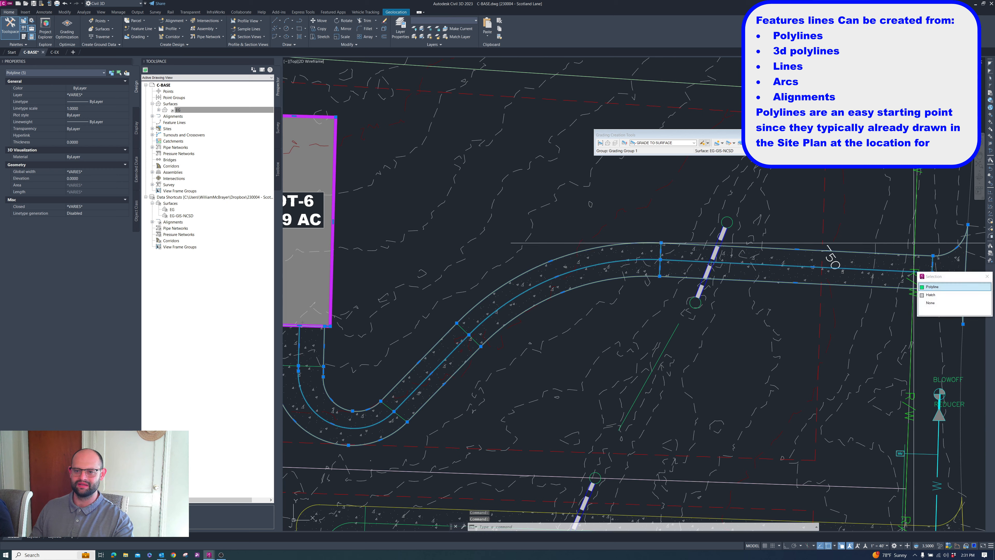
click(934, 286)
scroll(895, 214, down, 2)
scroll(707, 279, up, 6)
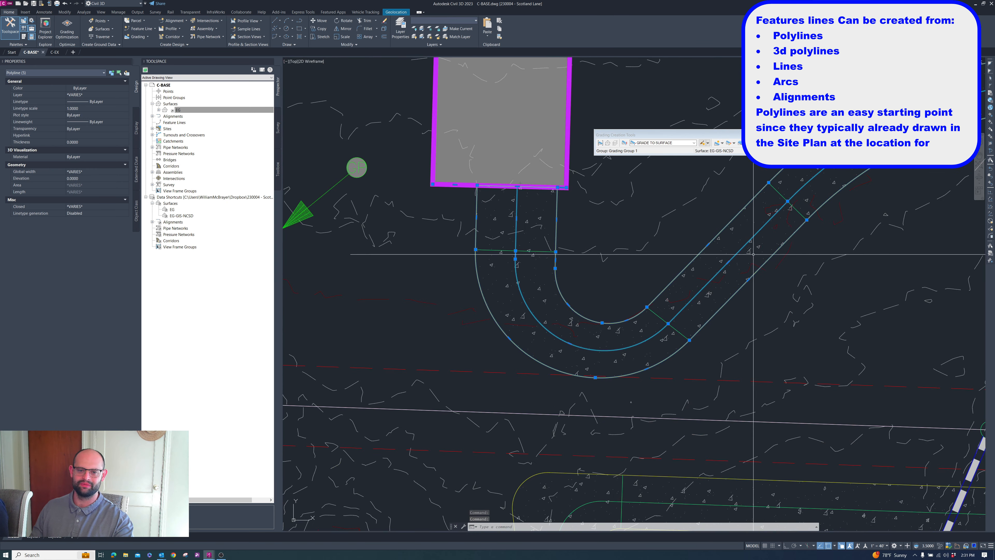
click(797, 209)
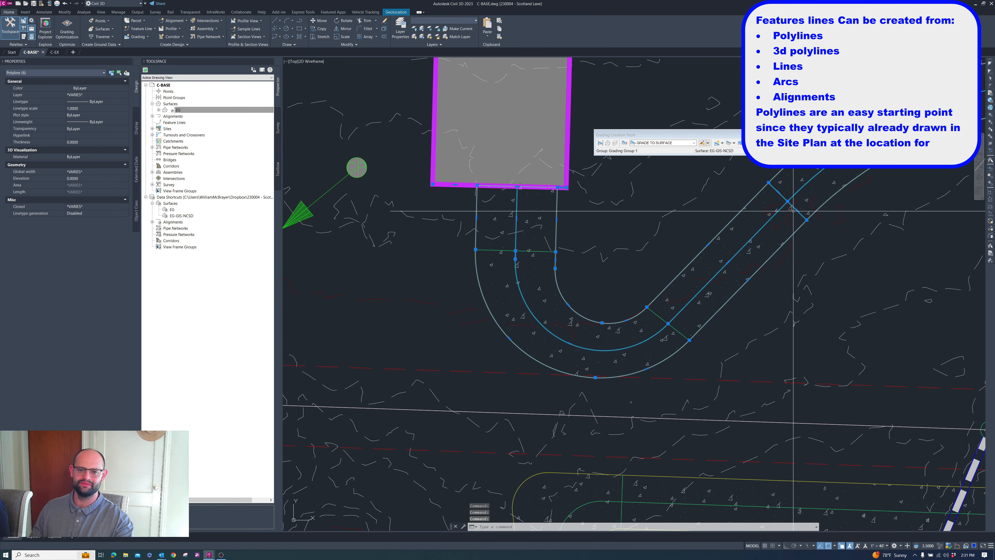
click(657, 315)
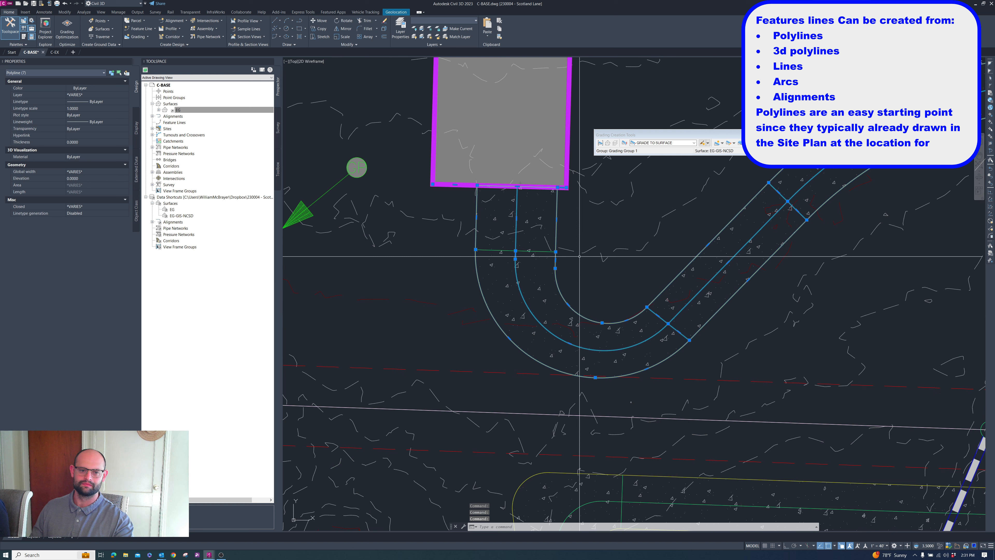
click(539, 251)
scroll(539, 251, down, 6)
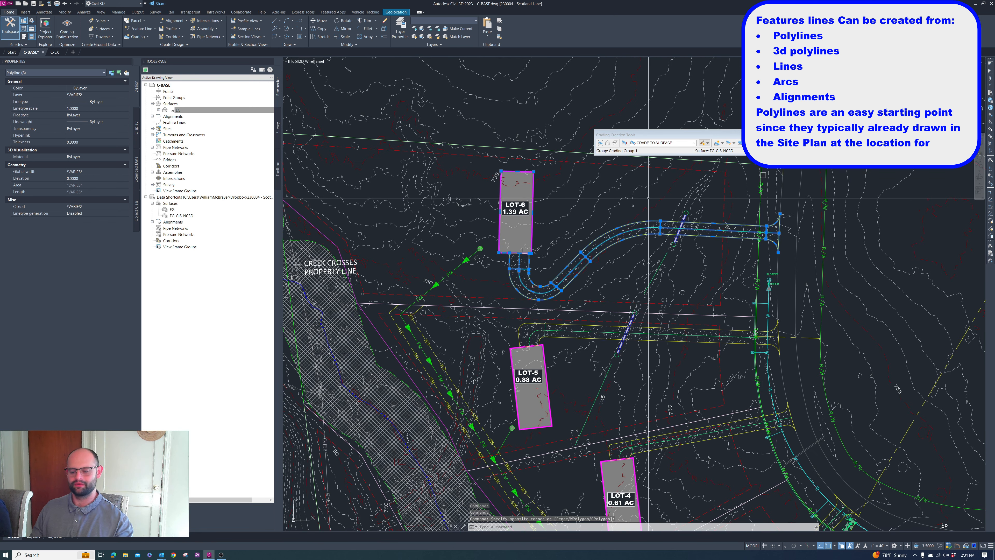
Step: Create feature lines from the selected polylines in the Standard style, assigning their elevations from the EG surface
text(CREAT)
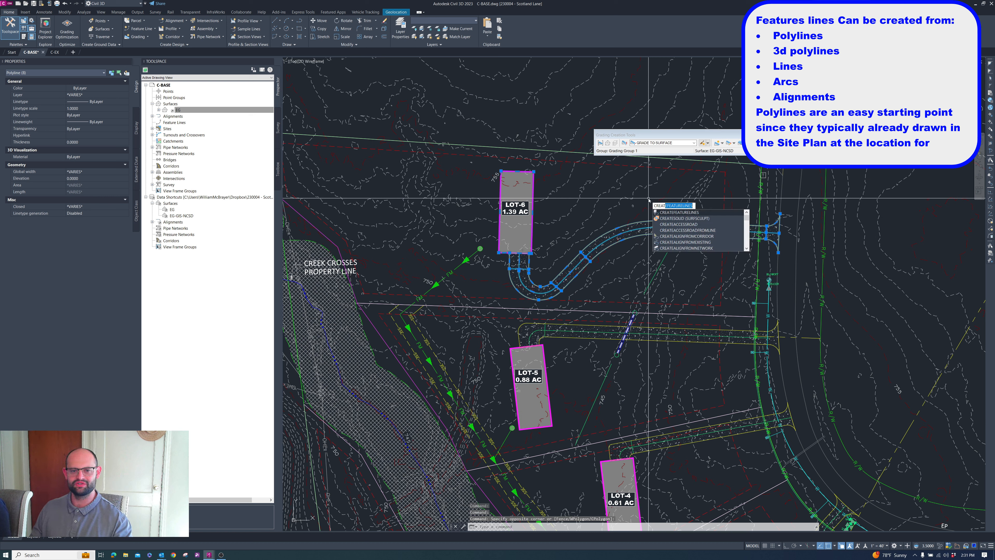
key(Return)
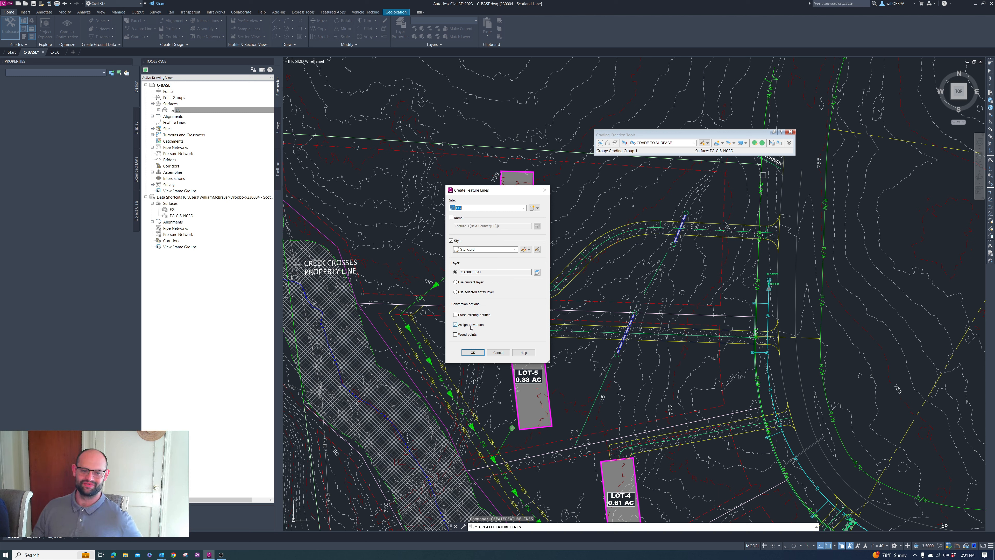
click(473, 352)
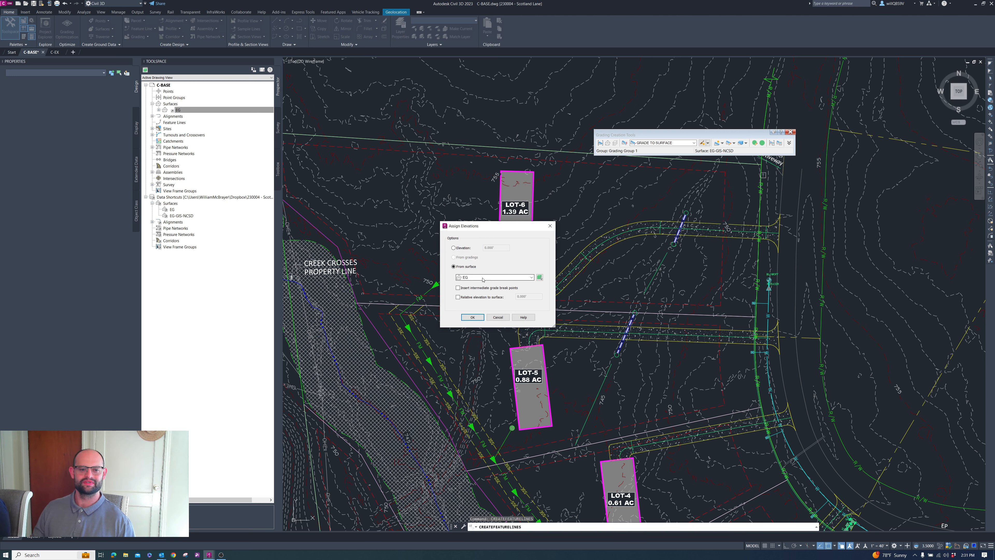
click(473, 317)
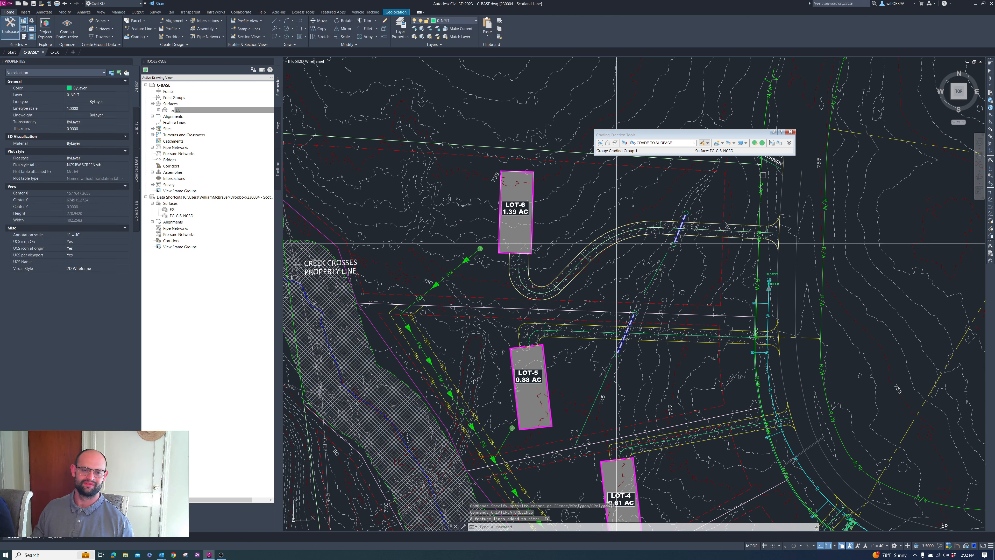
Step: Examine the new feature line along the Lot 6 driveway edge and its elevation and grade properties
click(635, 222)
scroll(726, 206, up, 2)
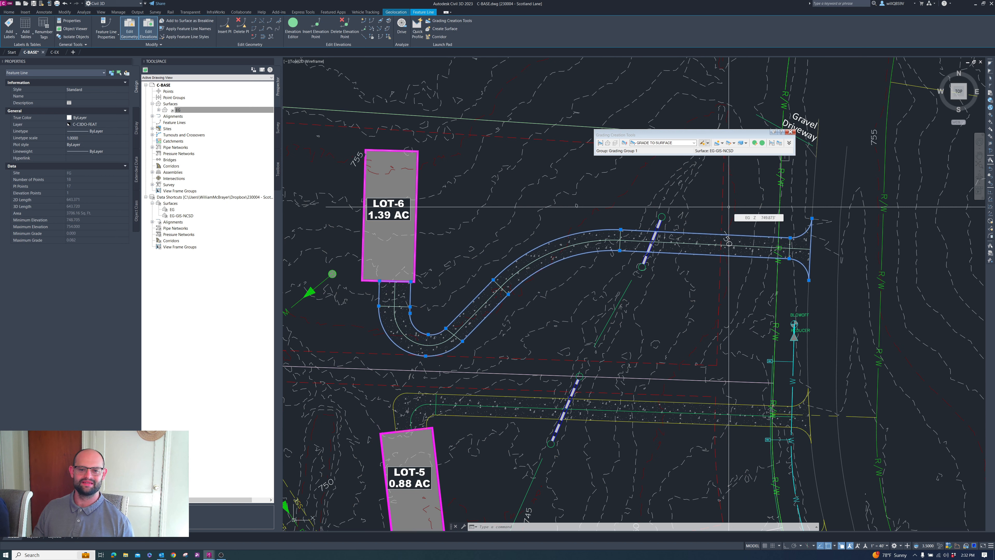
scroll(699, 207, down, 2)
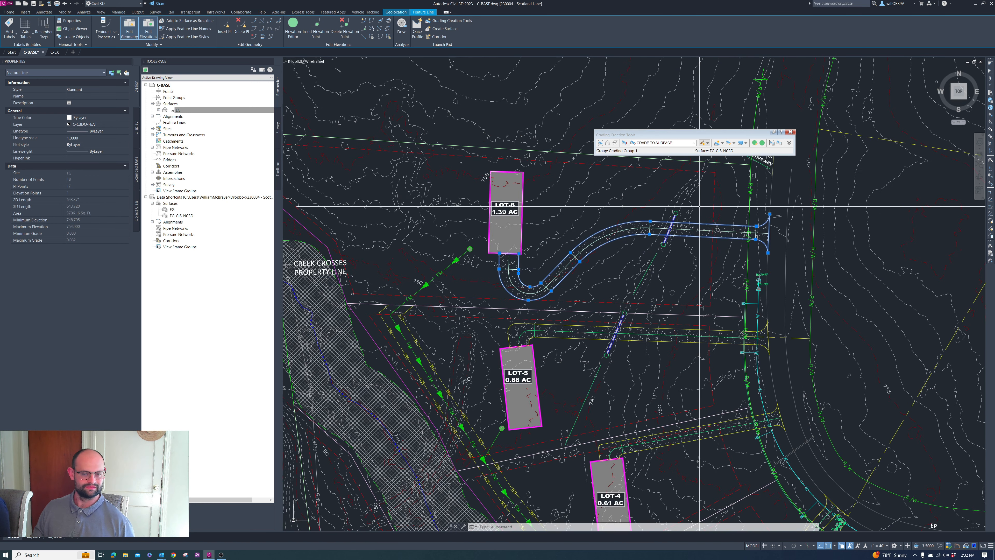
scroll(663, 223, up, 2)
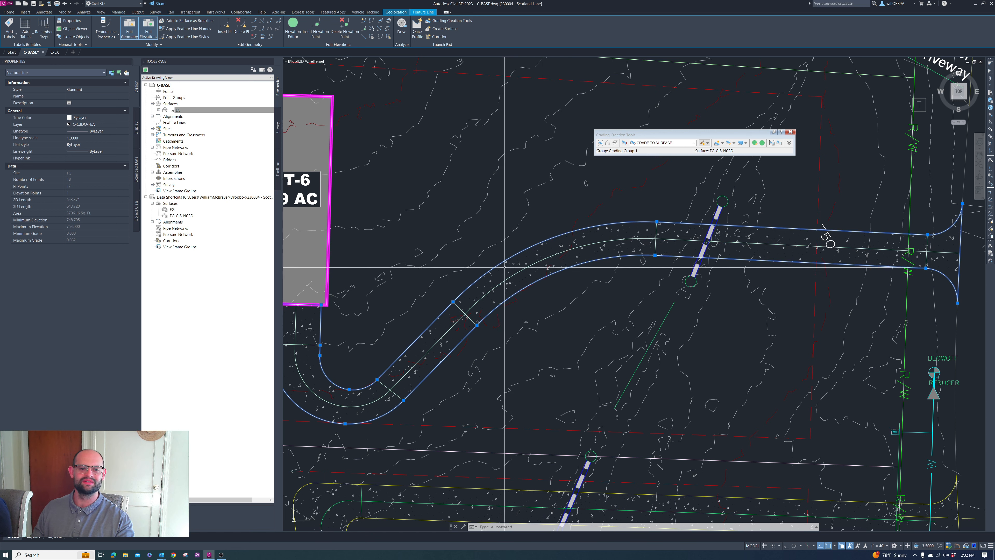
key(Escape)
Step: Use Quick Elevation Edit on the driveway edge feature line to check a curve-end elevation and the curved segment's grade, keeping both values
click(549, 239)
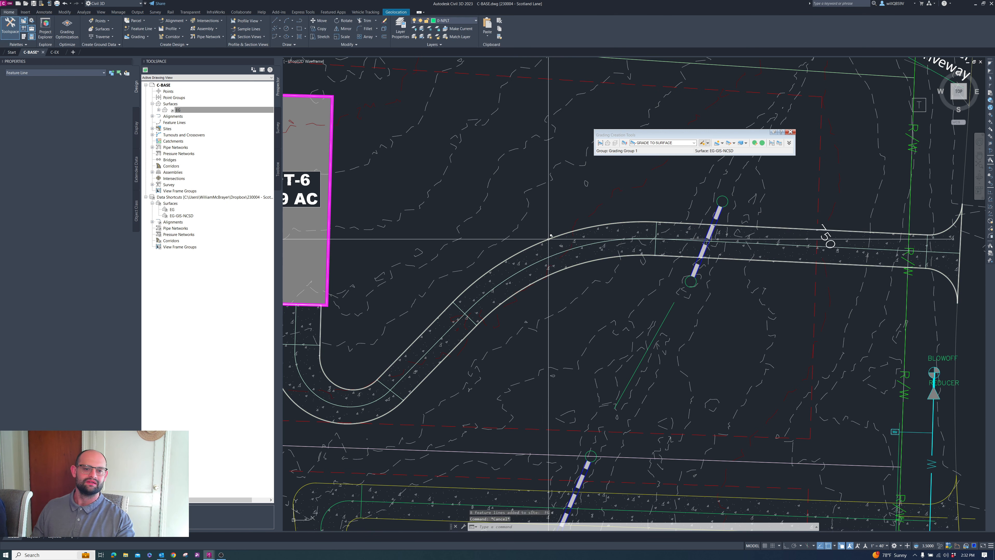
scroll(564, 205, down, 2)
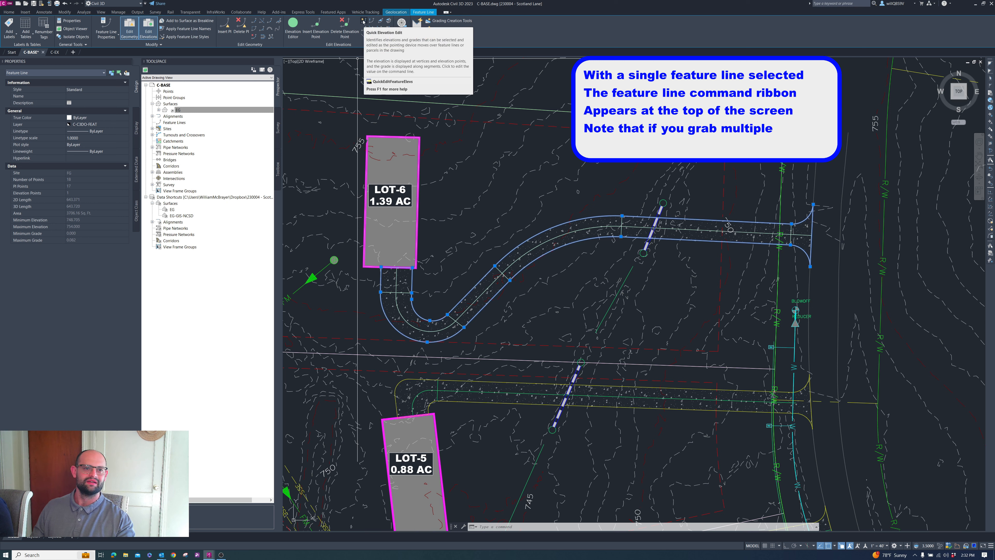
click(363, 21)
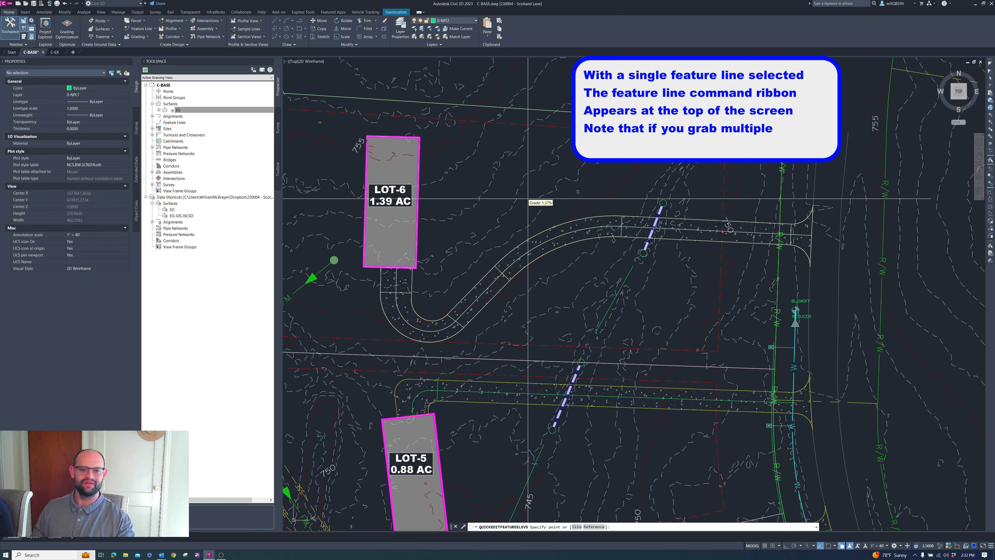
scroll(555, 213, up, 4)
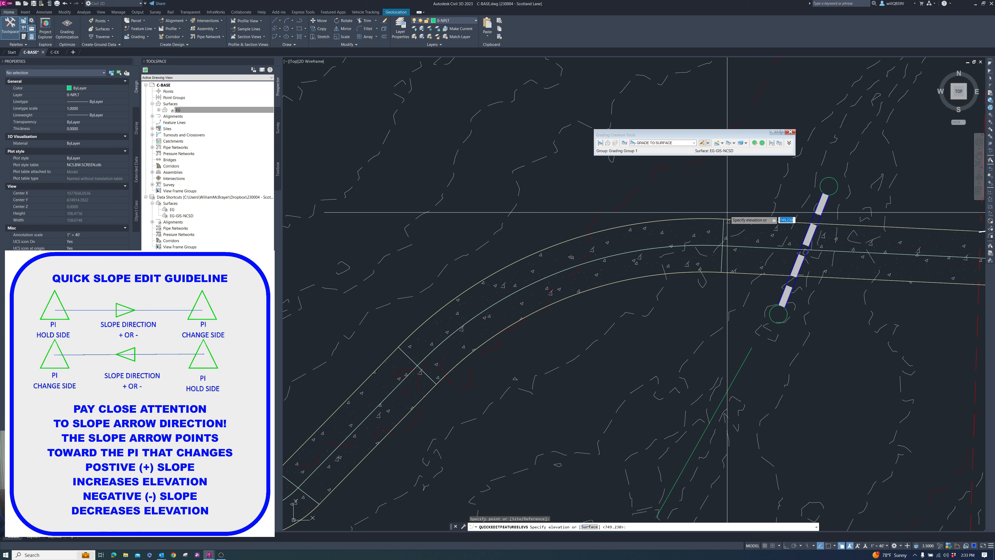
key(Return)
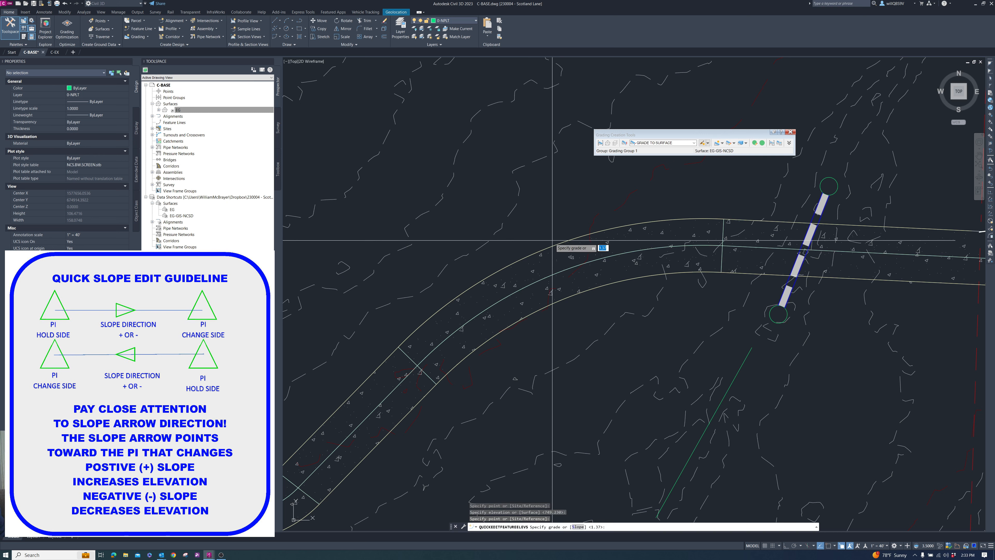
key(Return)
scroll(550, 237, down, 2)
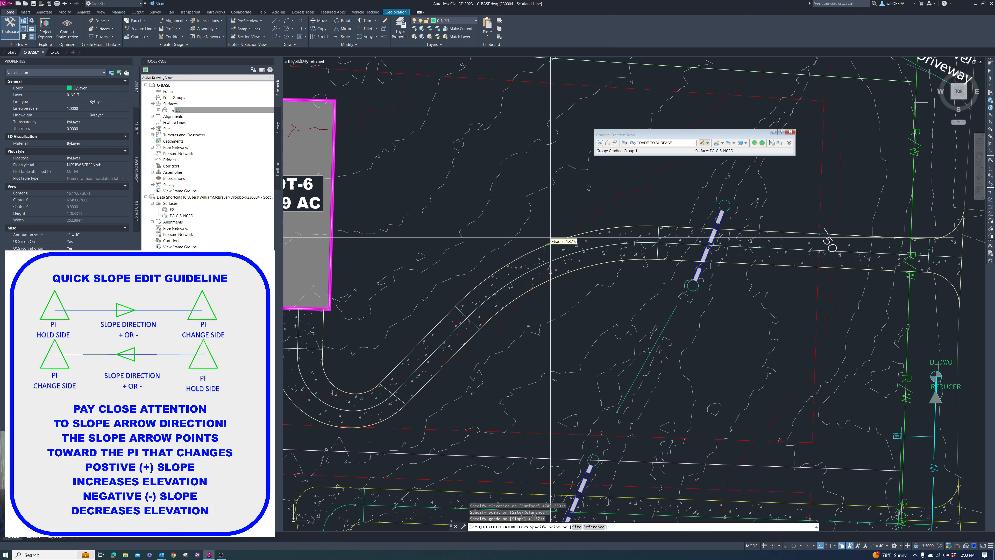
Step: End the Quick Elevation Edit and clear the selection of the driveway edge feature line
key(Escape)
scroll(551, 237, down, 2)
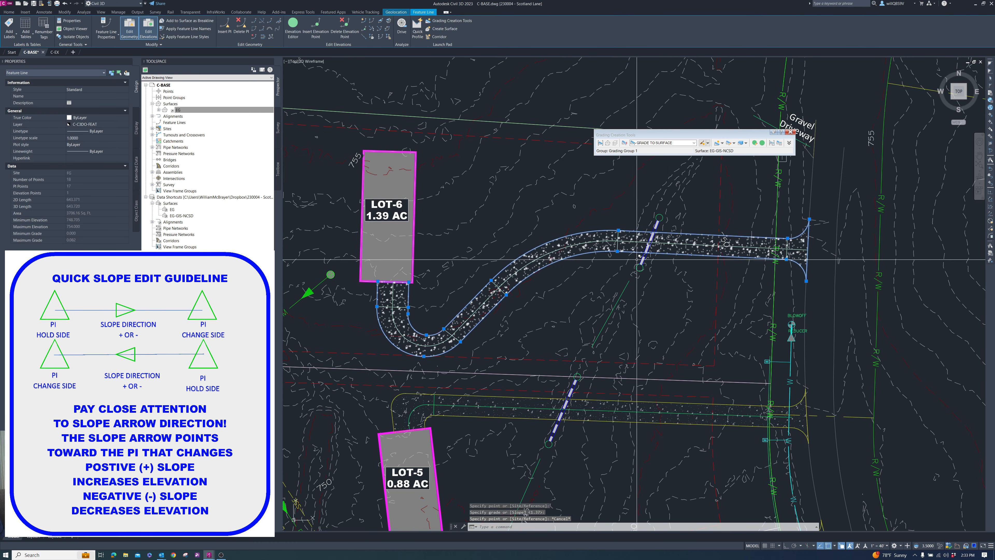
key(Escape)
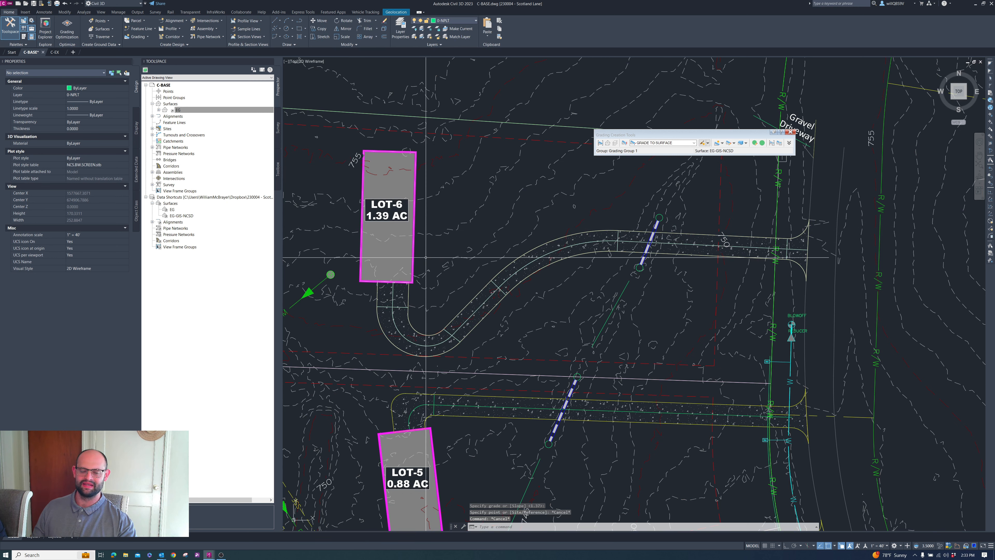
scroll(658, 235, up, 4)
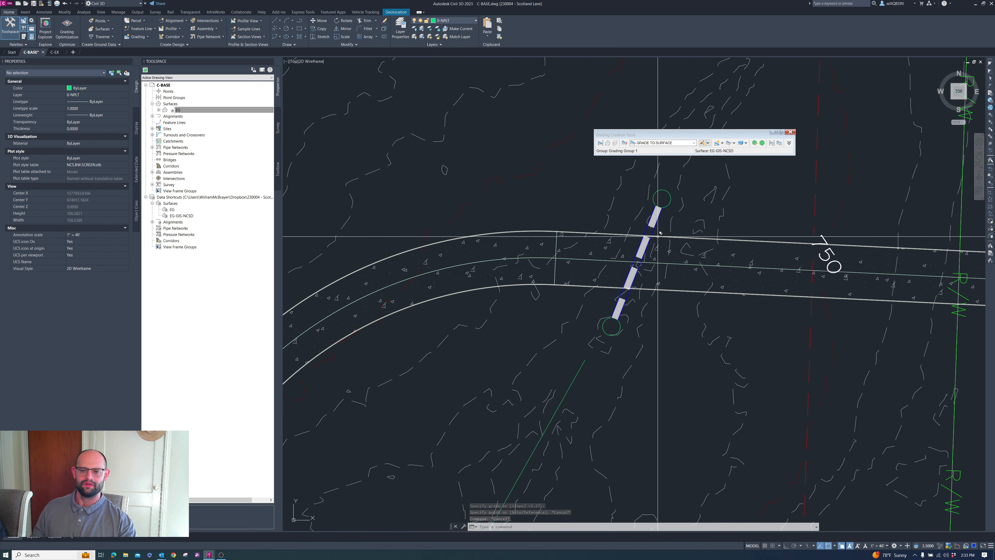
scroll(658, 236, down, 8)
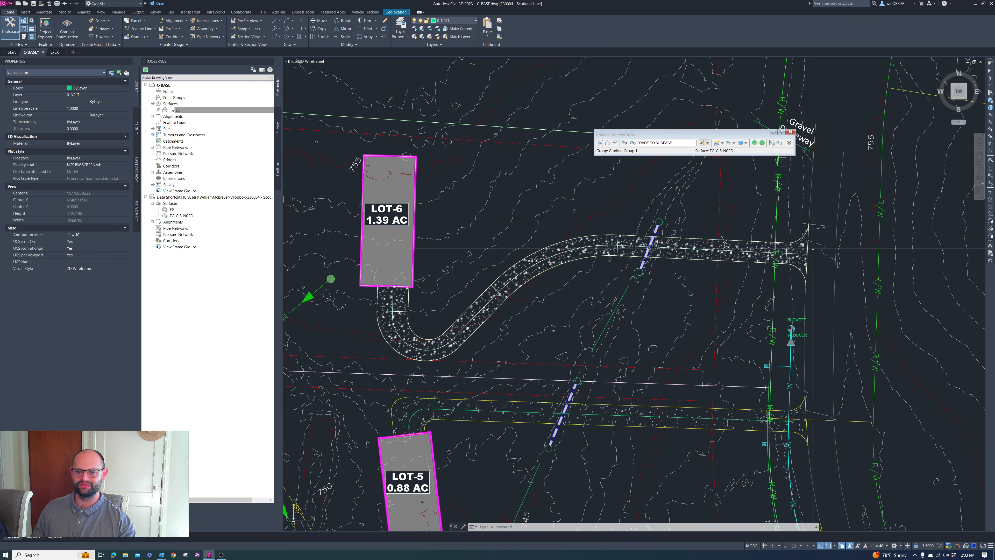
scroll(808, 226, up, 2)
key(Escape)
key(Escape)
Step: Select the Lot 6 driveway centerline feature line and examine its course between the building pad and the first transverse line at the road entrance
click(806, 254)
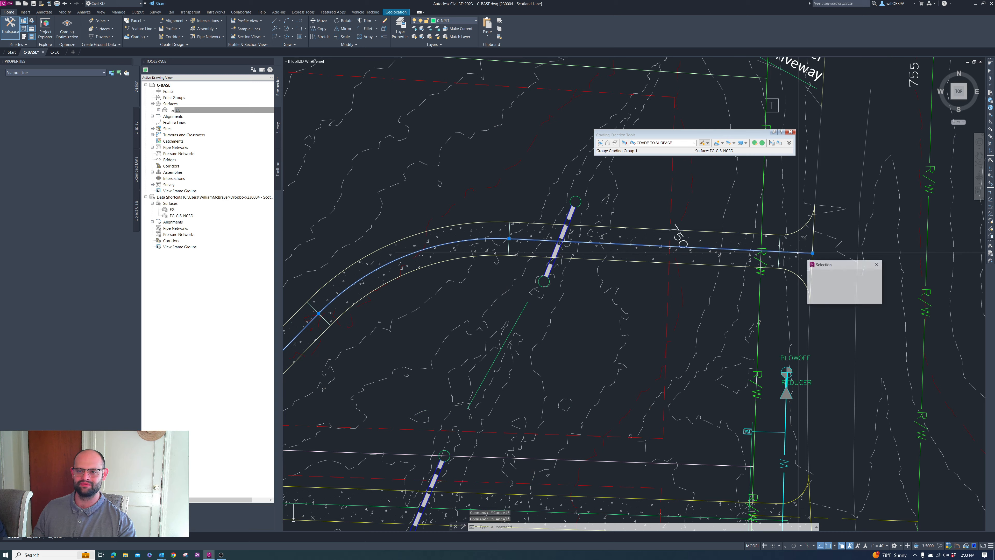
scroll(786, 237, down, 4)
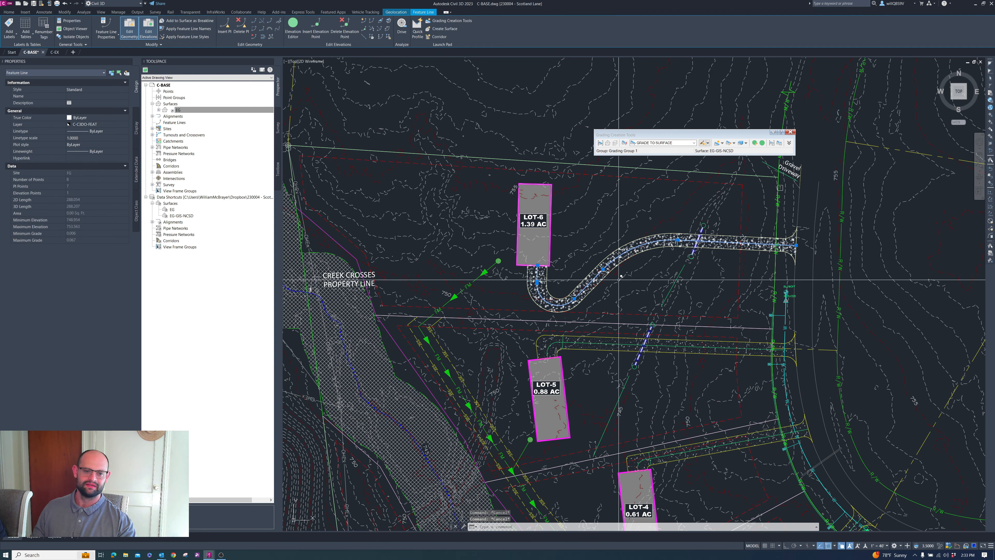
scroll(569, 292, up, 4)
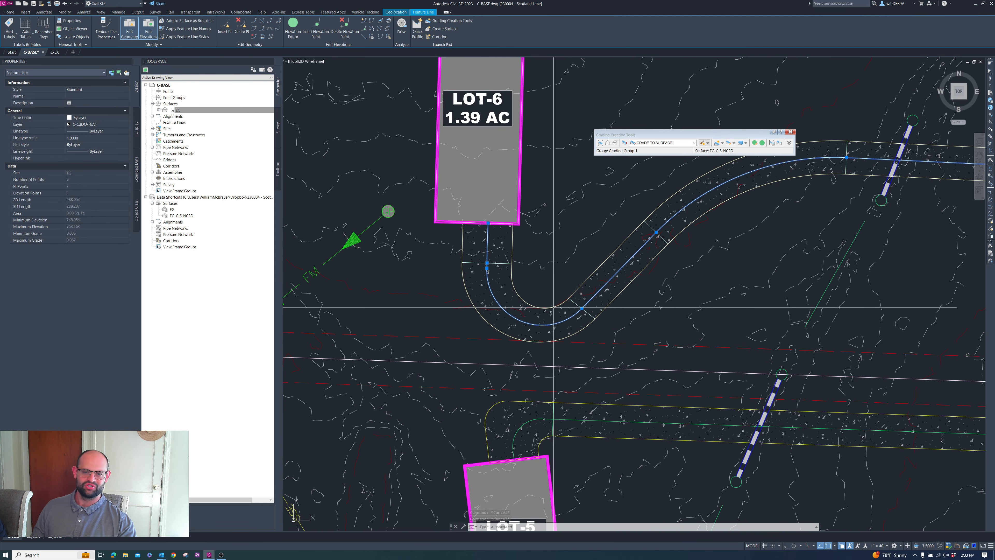
scroll(583, 303, down, 2)
scroll(643, 233, down, 2)
scroll(697, 221, up, 4)
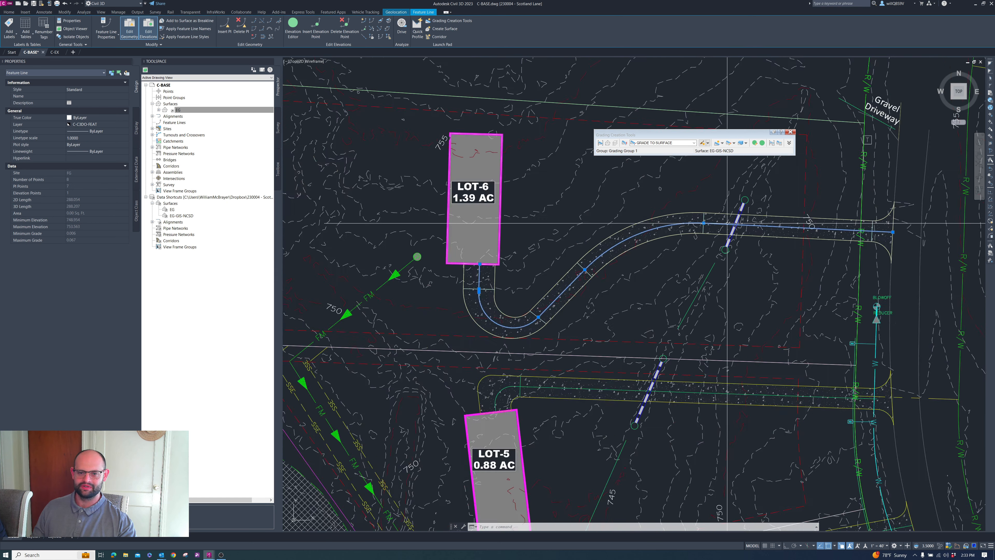
scroll(690, 222, down, 2)
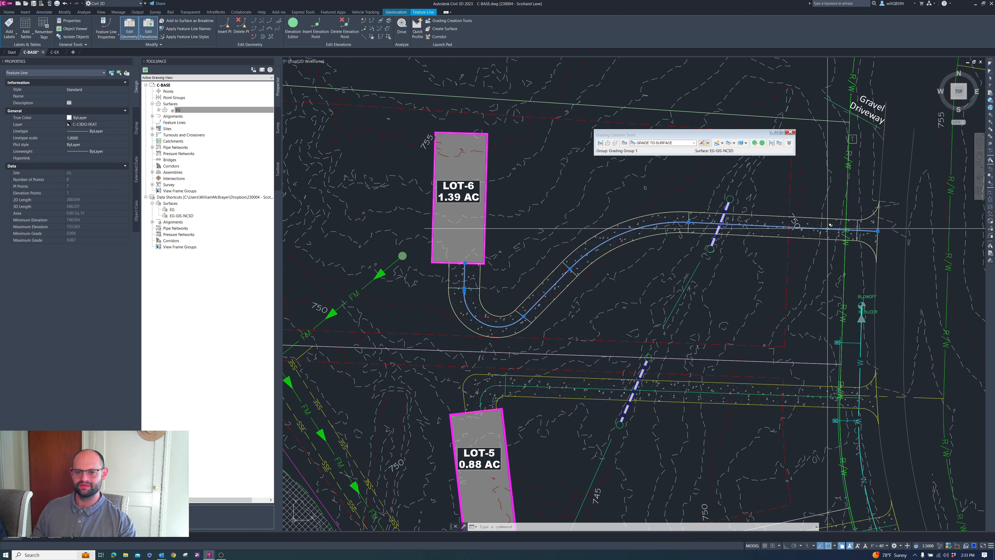
scroll(862, 230, up, 4)
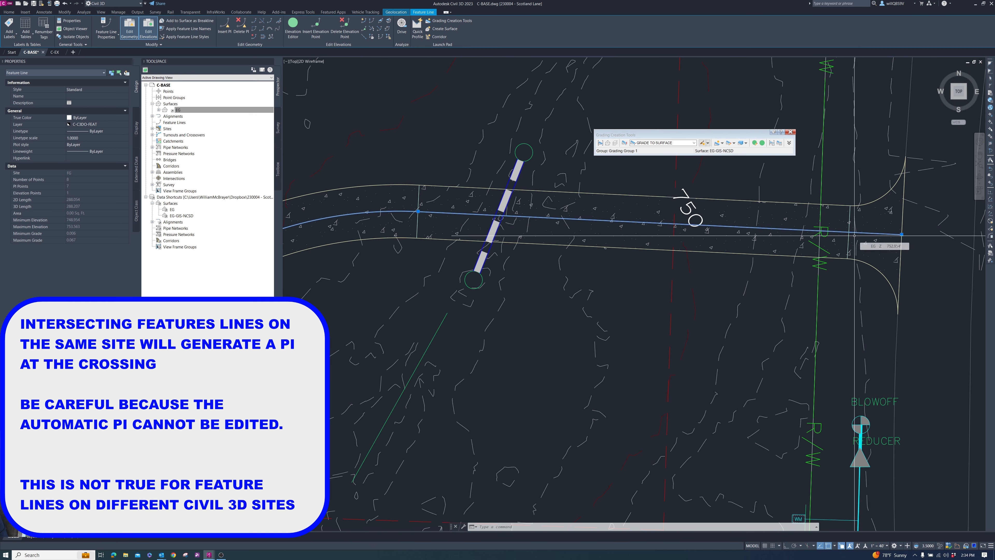
scroll(854, 236, up, 4)
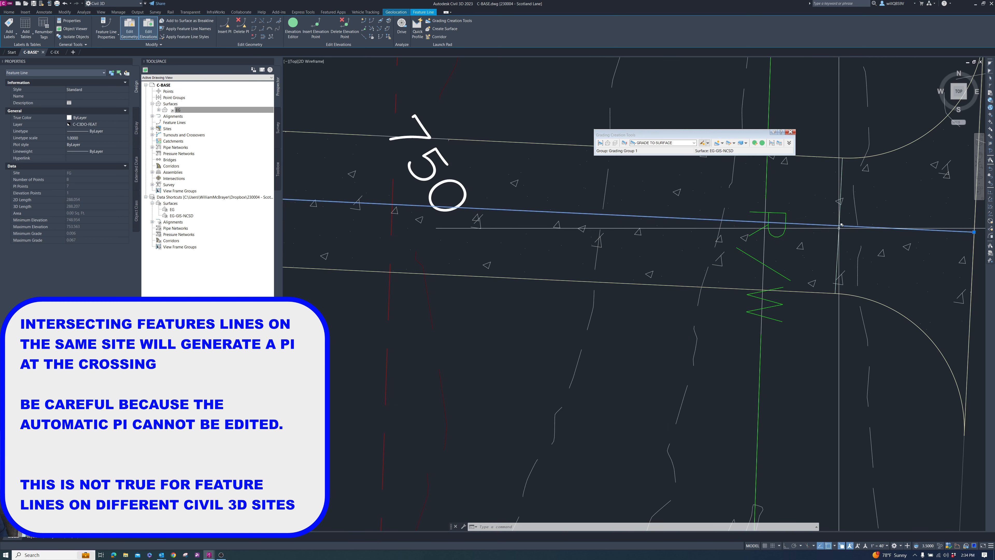
Step: Review the centerline feature line's station elevations and grades in an enlarged, repositioned Elevation Editor, and close it
click(295, 37)
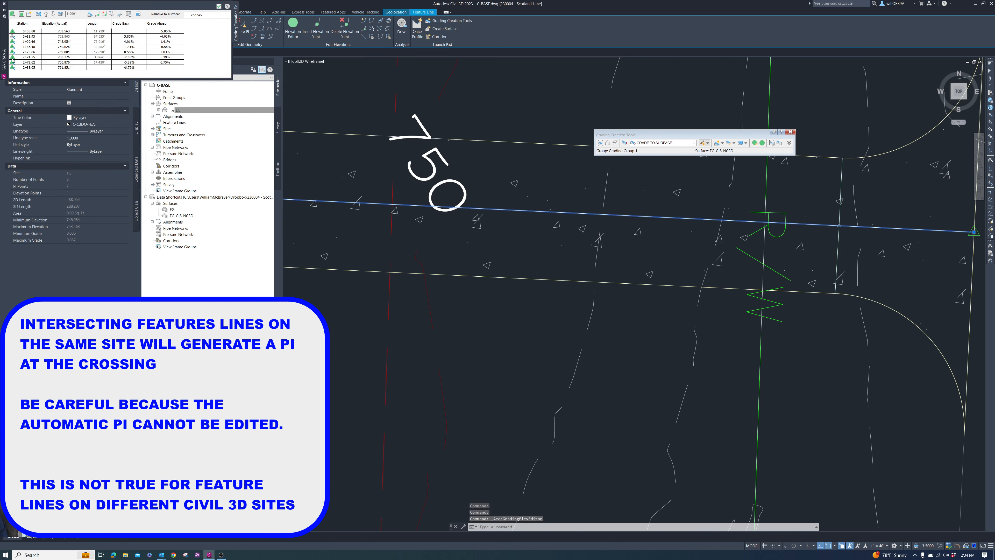
drag(6, 57, 408, 235)
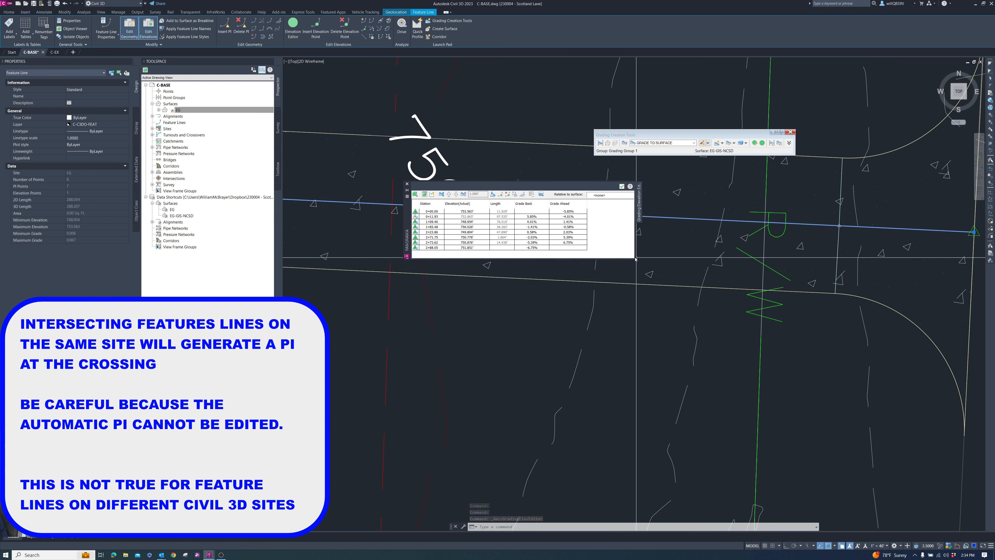
drag(635, 258, 820, 363)
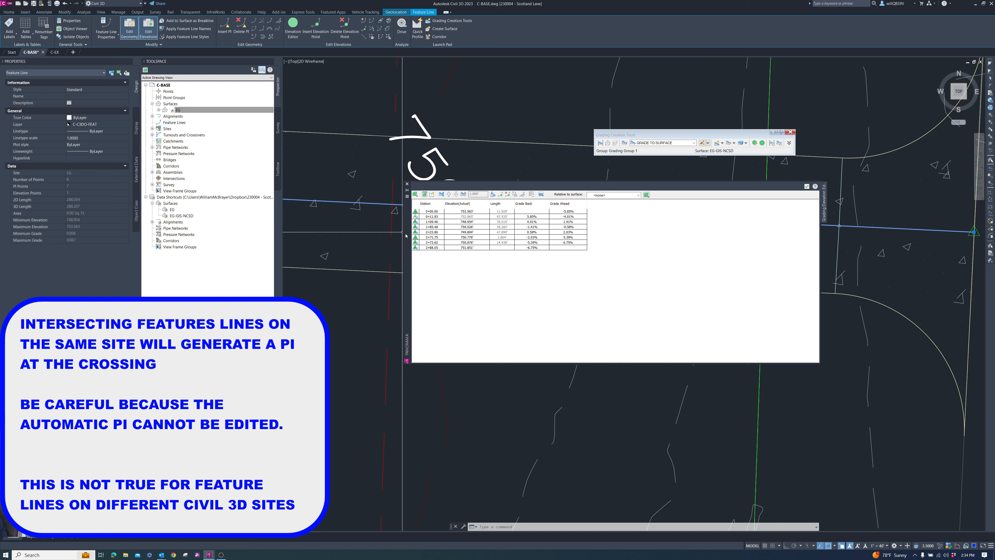
drag(407, 224, 405, 318)
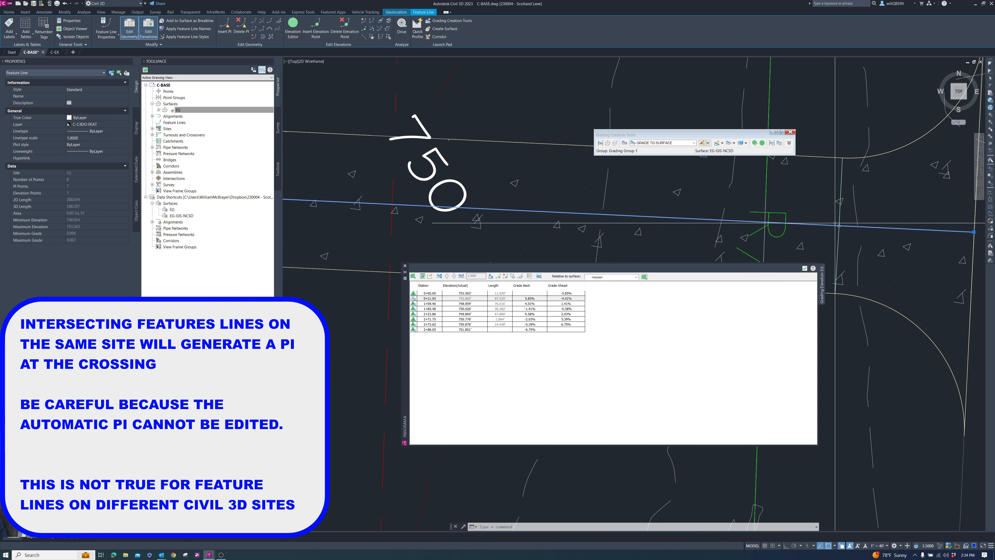
click(427, 293)
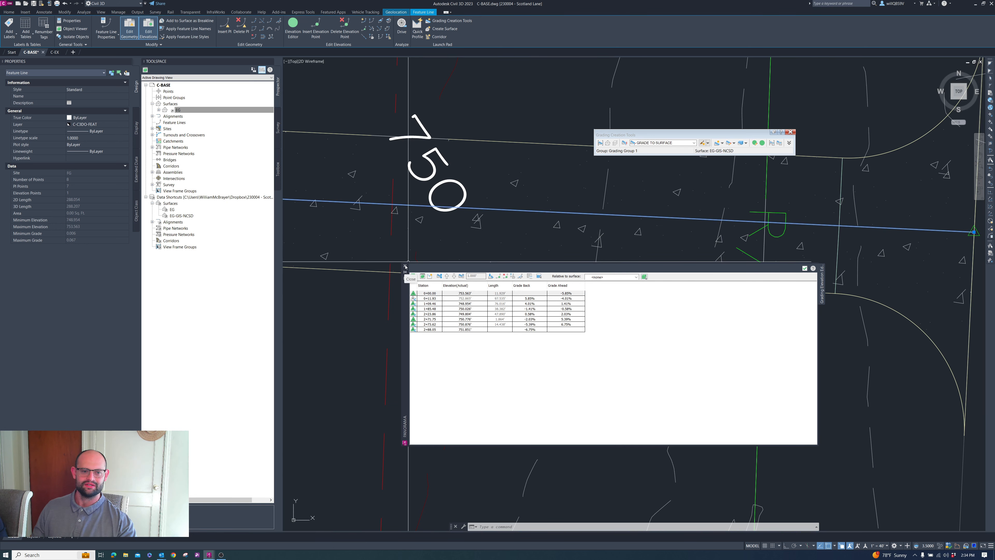
click(406, 267)
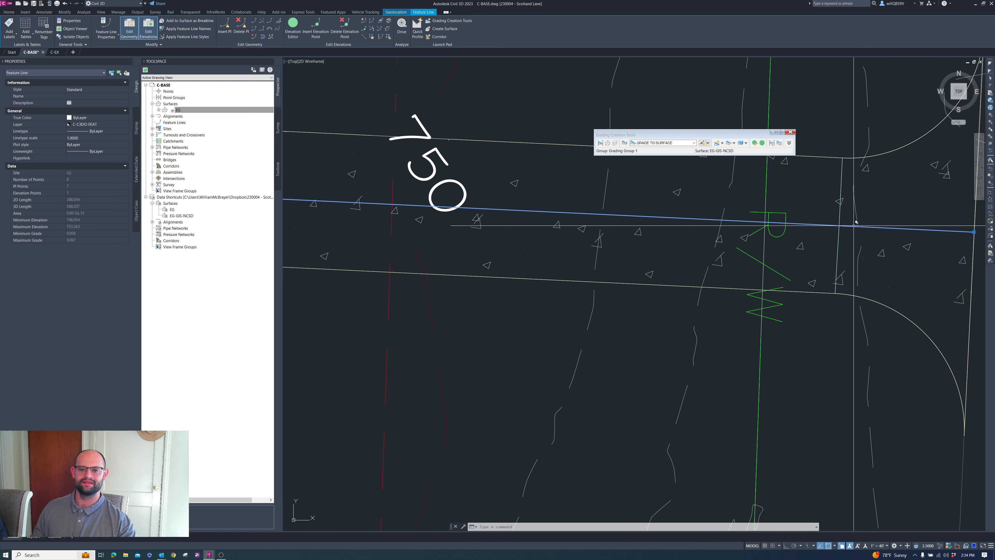
Step: Insert a PI on the centerline feature line where the transverse line at the road entrance crosses it, accepting the default elevation
click(225, 33)
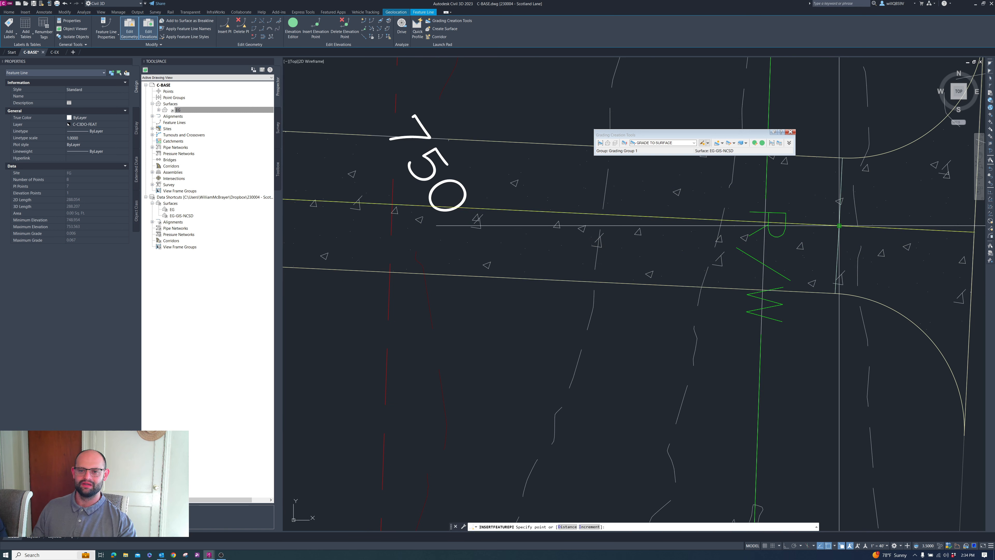
click(839, 225)
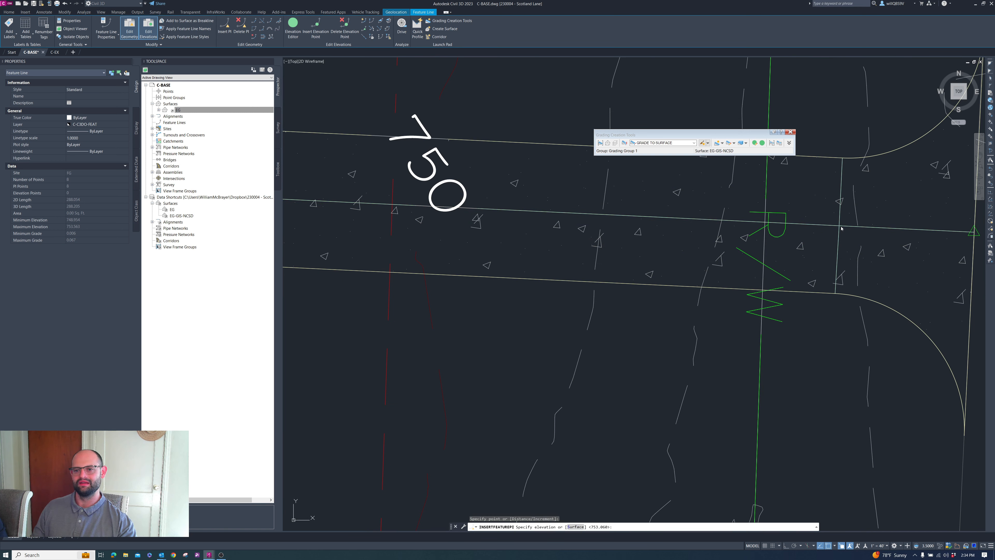
key(Return)
key(Return)
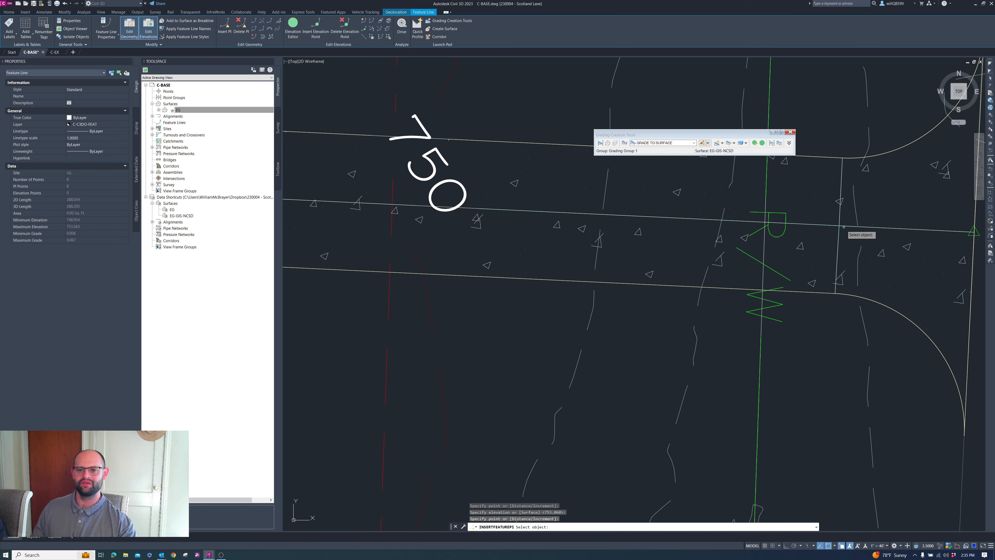
key(Return)
scroll(843, 232, up, 2)
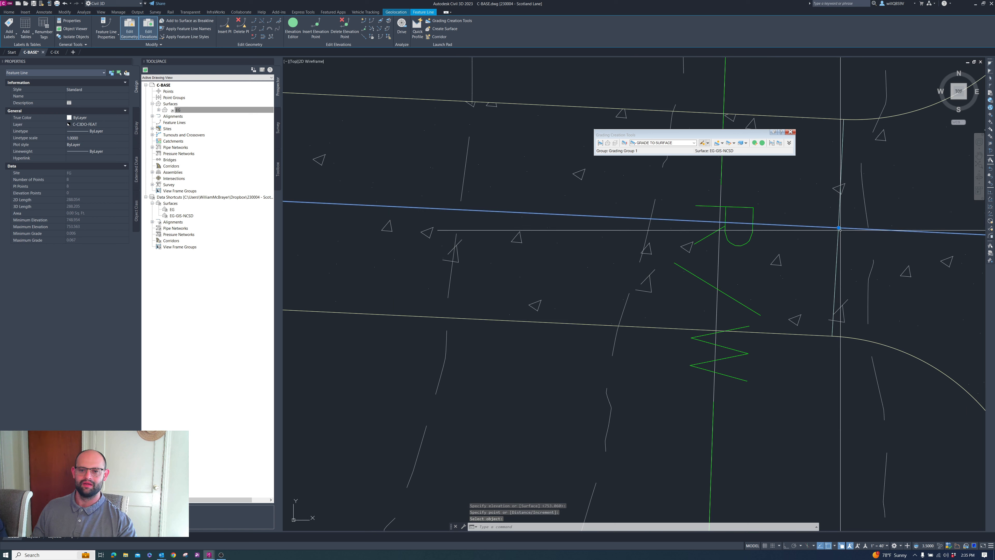
Step: Check the inserted PI in the centerline's Elevation Editor, close the editor, and deselect the feature line
click(293, 26)
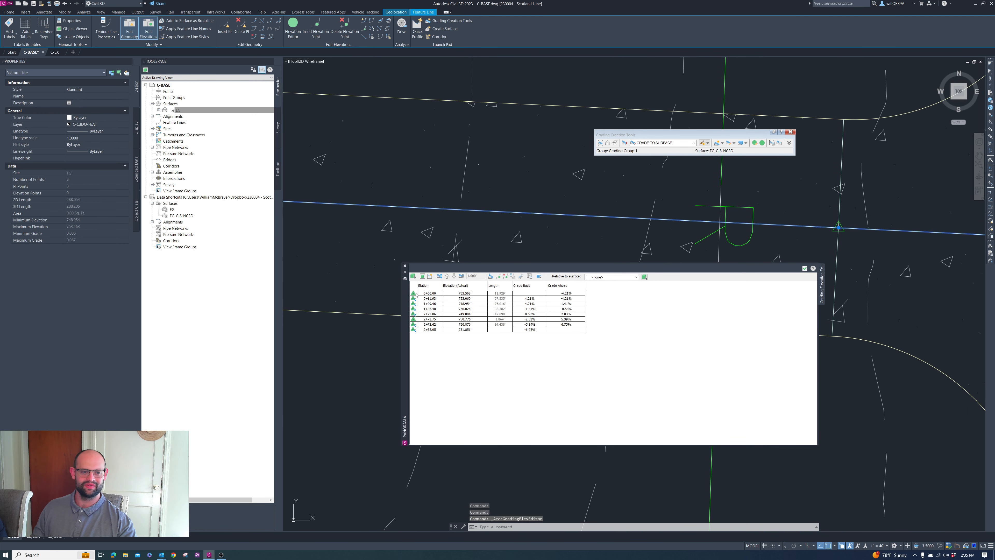
click(405, 266)
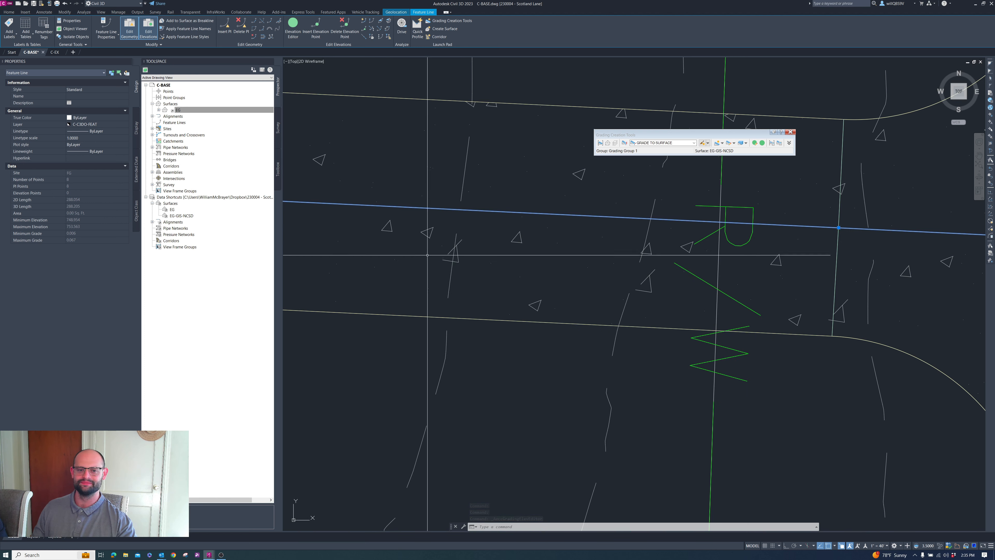
scroll(579, 254, down, 4)
key(Escape)
scroll(730, 255, down, 4)
scroll(690, 255, down, 3)
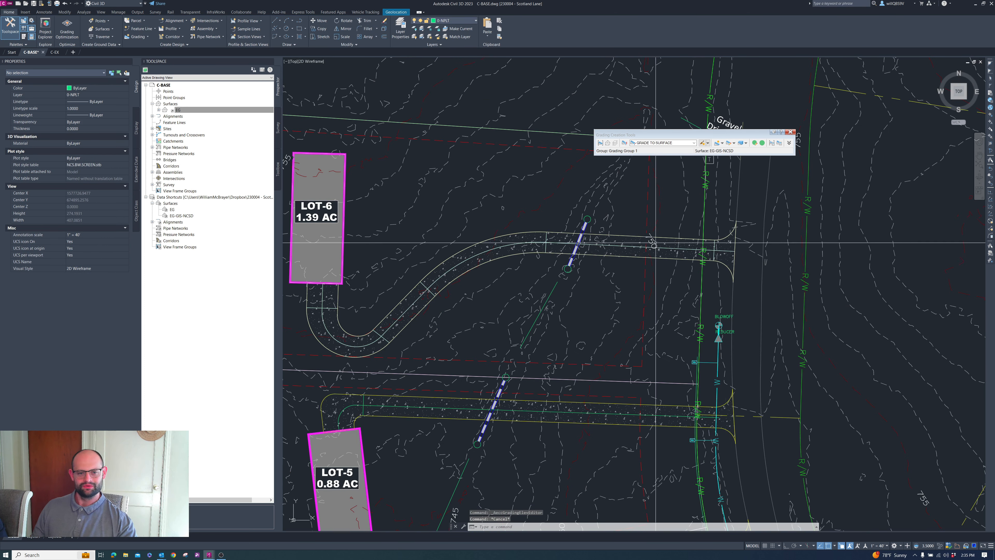
Step: Insert a PI on the driveway centerline feature line where it crosses the dashed blue line, using the Nearest snap and the default elevation 749.725
scroll(555, 251, up, 5)
click(619, 255)
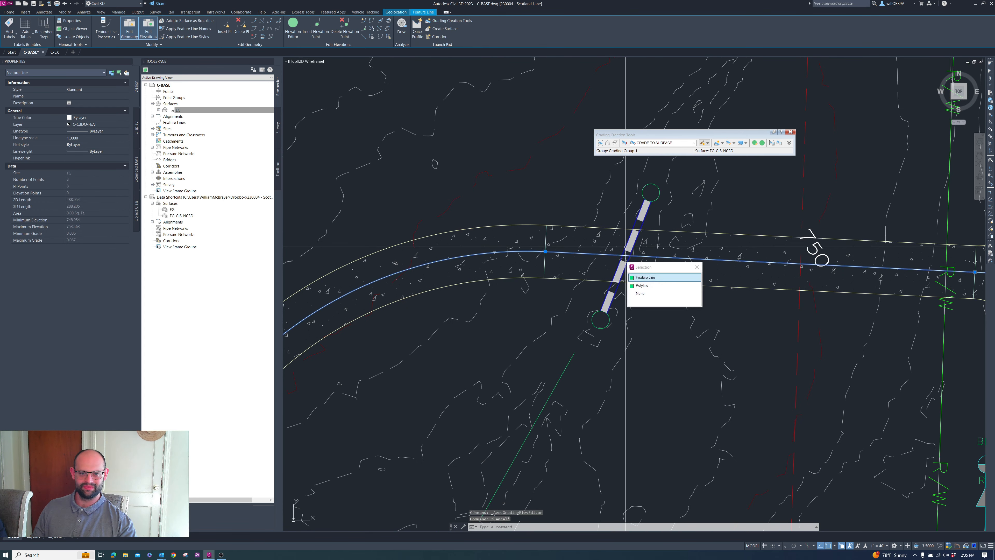
scroll(631, 258, up, 3)
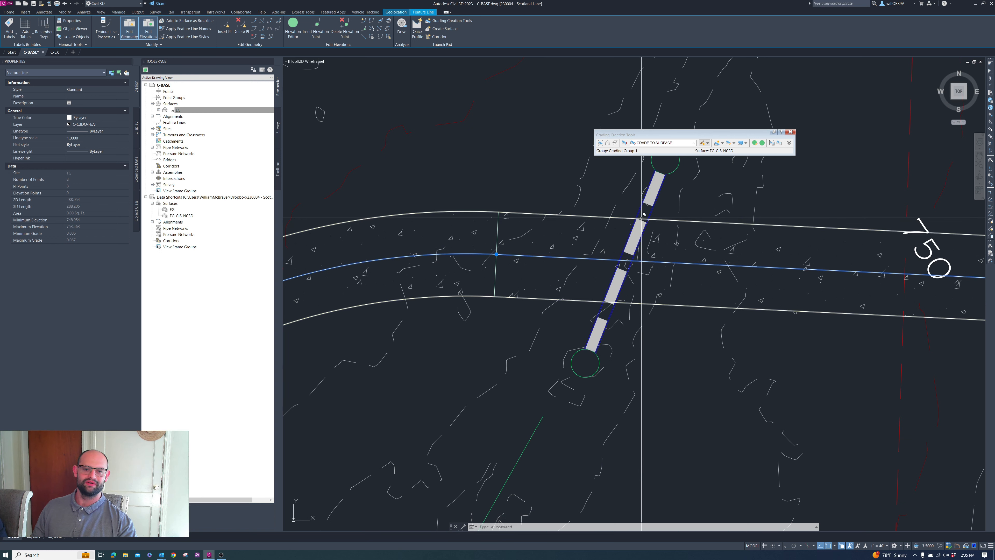
scroll(631, 270, down, 2)
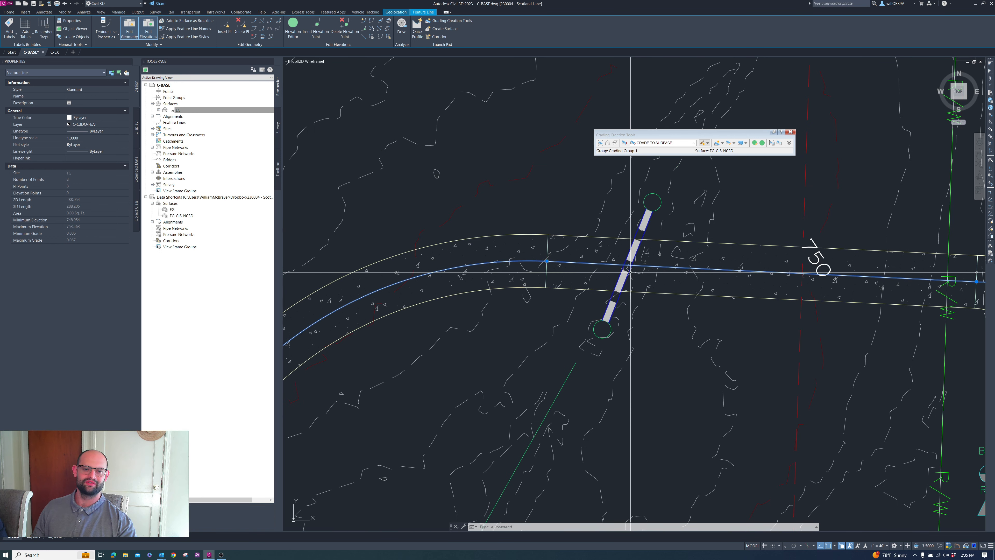
scroll(630, 271, down, 3)
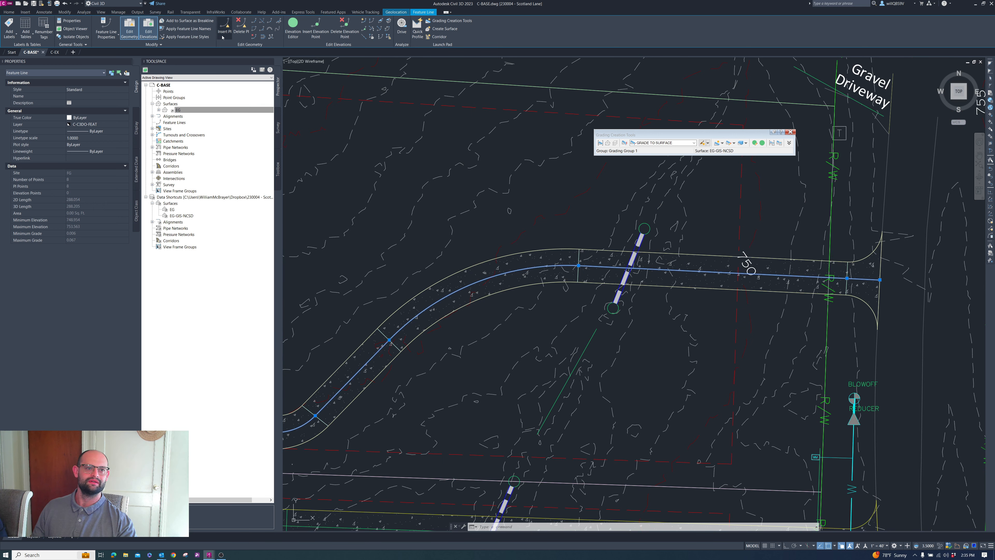
scroll(623, 271, up, 5)
scroll(657, 253, up, 5)
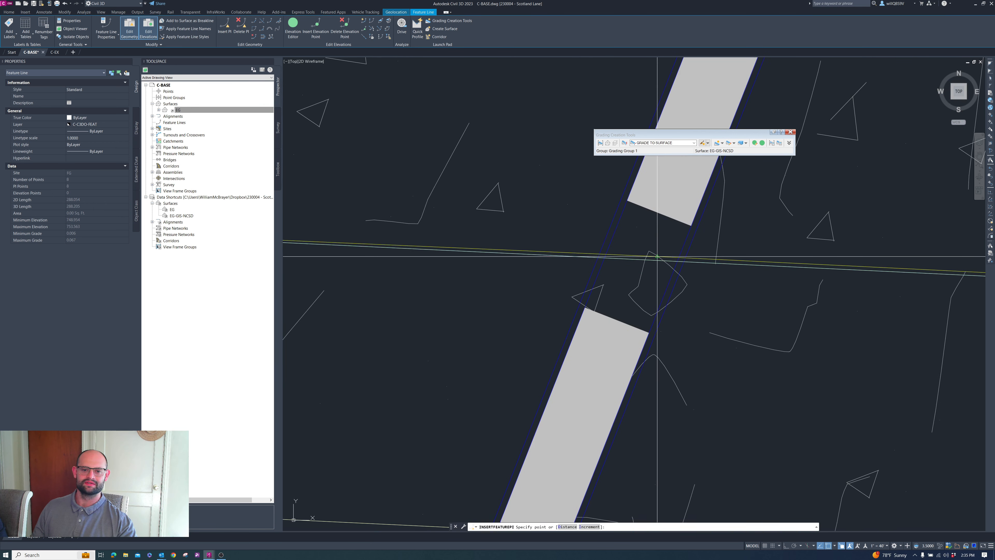
shift+right_click(656, 242)
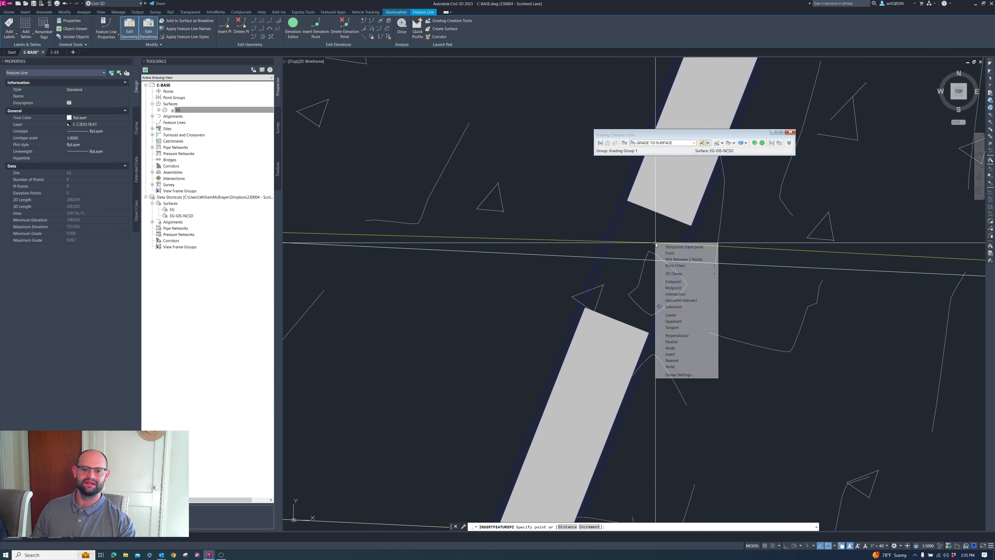
click(675, 360)
click(639, 259)
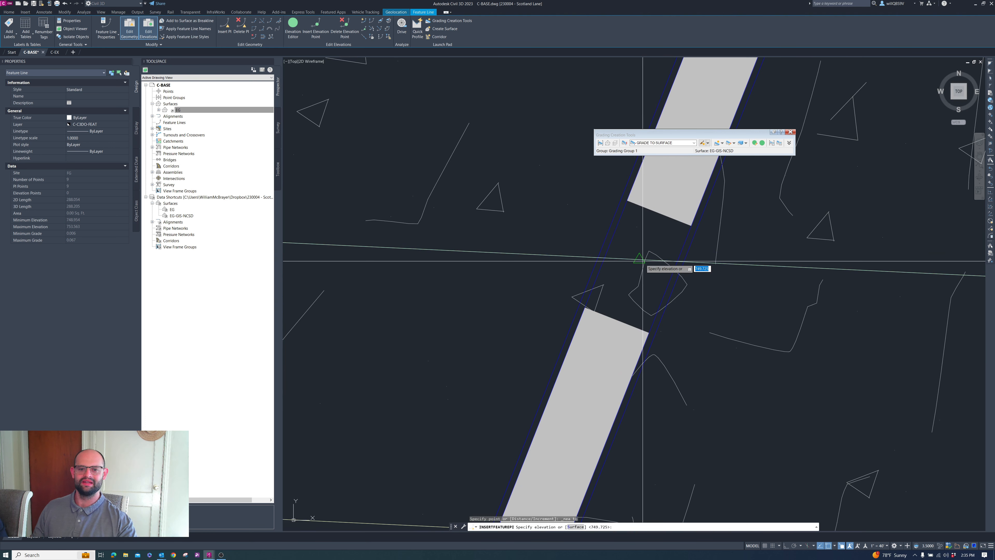
key(Return)
key(Return)
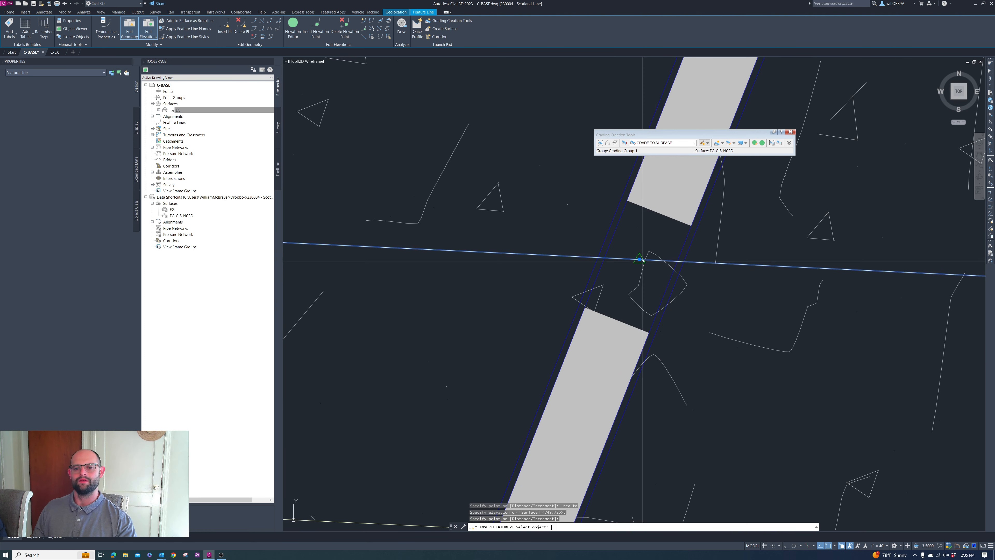
scroll(661, 271, down, 2)
scroll(661, 271, down, 2)
key(Escape)
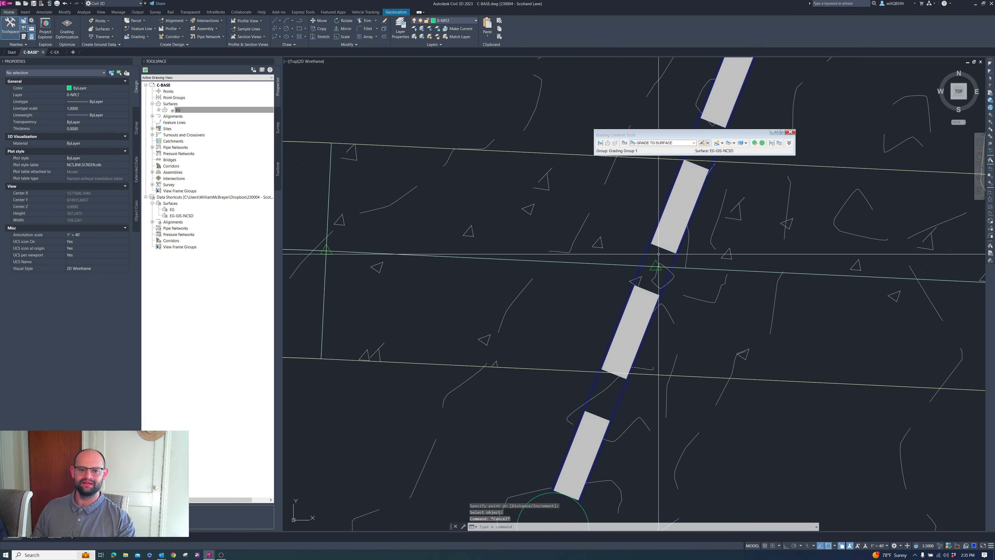
Step: Draw a polyline from the centerline PI at the pipe crossing perpendicular to the driveway's upper edge feature line
text(pline)
key(Return)
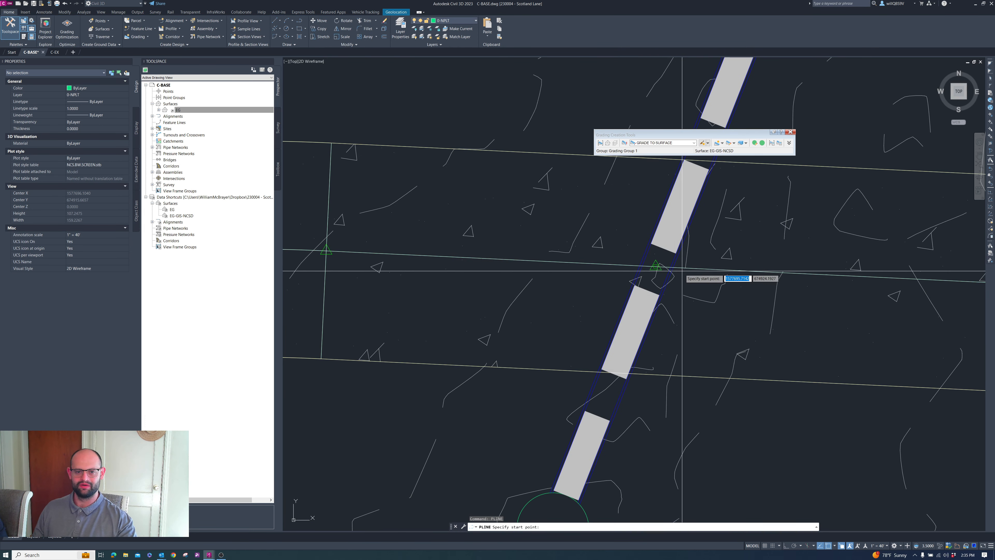
scroll(652, 268, up, 5)
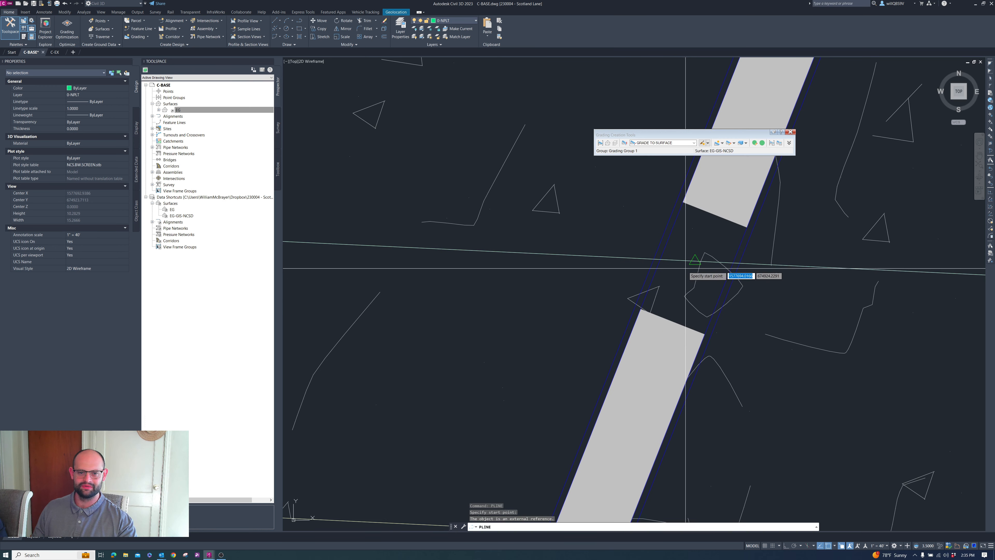
click(695, 261)
scroll(685, 301, down, 1)
shift+right_click(693, 204)
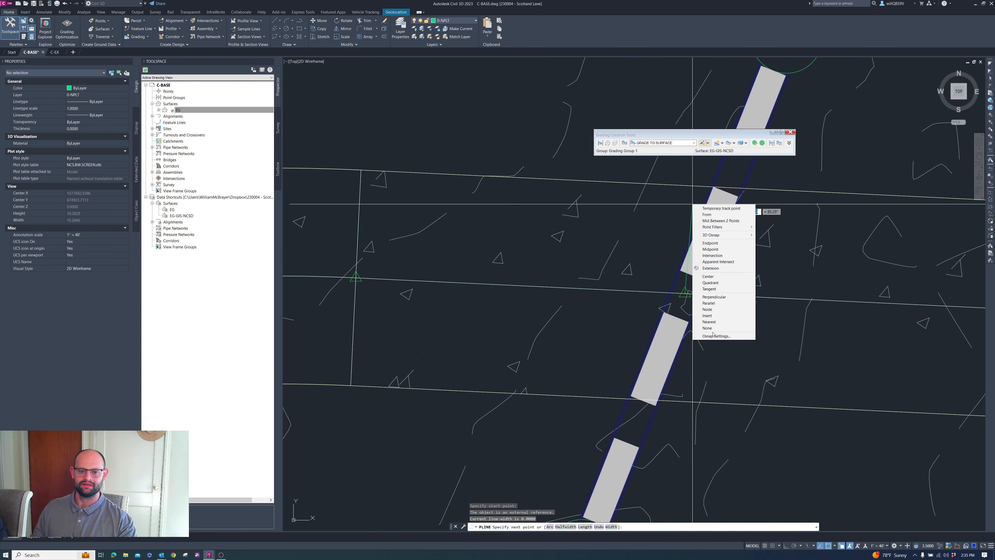
click(714, 298)
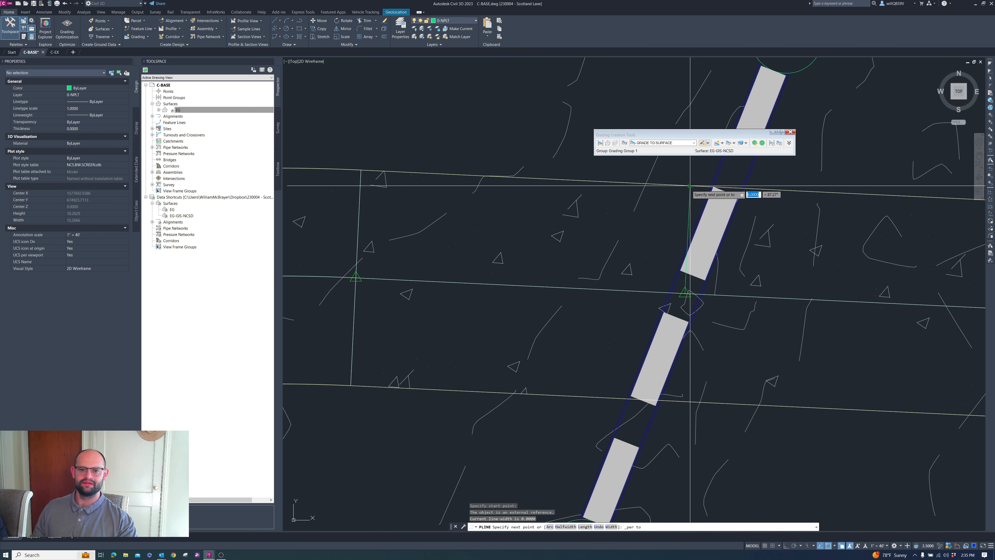
key(Return)
Step: Draw a second polyline from the same centerline PI perpendicular to the driveway's lower edge feature line
key(Return)
scroll(689, 298, up, 3)
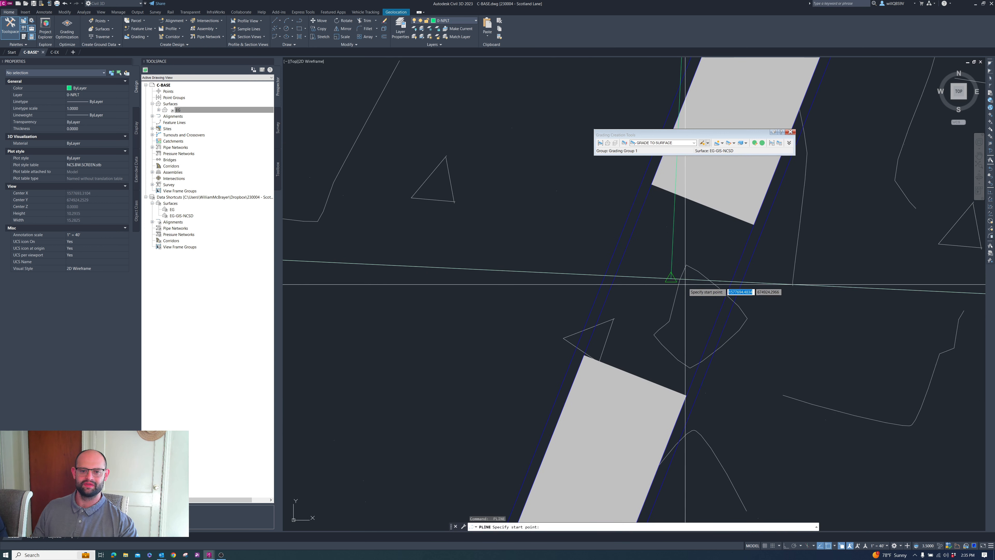
click(675, 261)
scroll(723, 241, down, 3)
shift+right_click(750, 300)
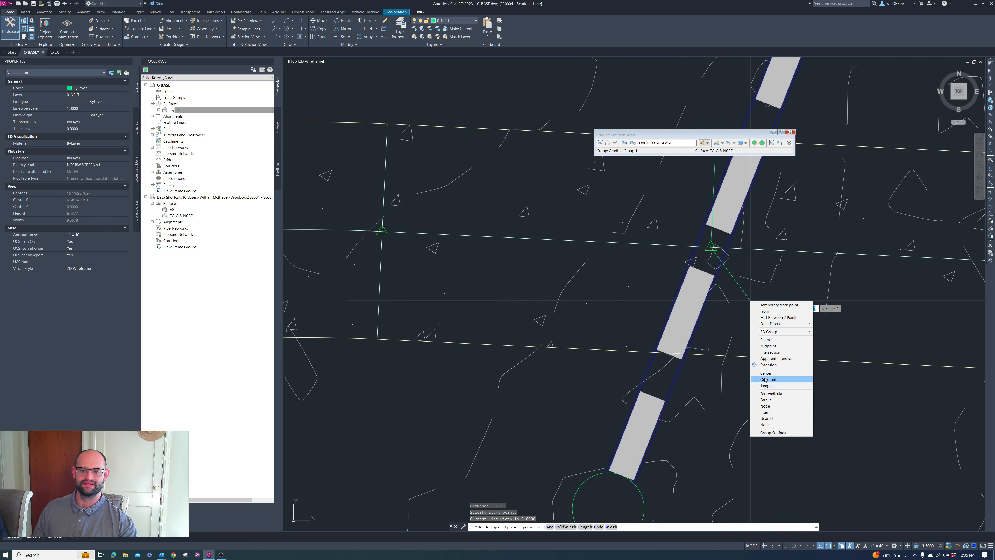
click(774, 394)
scroll(733, 366, up, 4)
key(Escape)
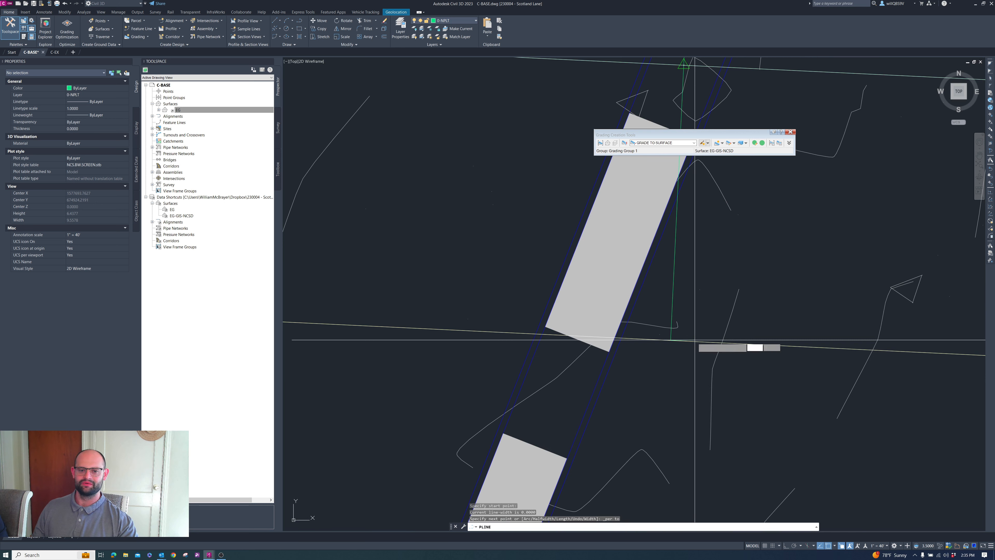
scroll(695, 304, down, 2)
key(Escape)
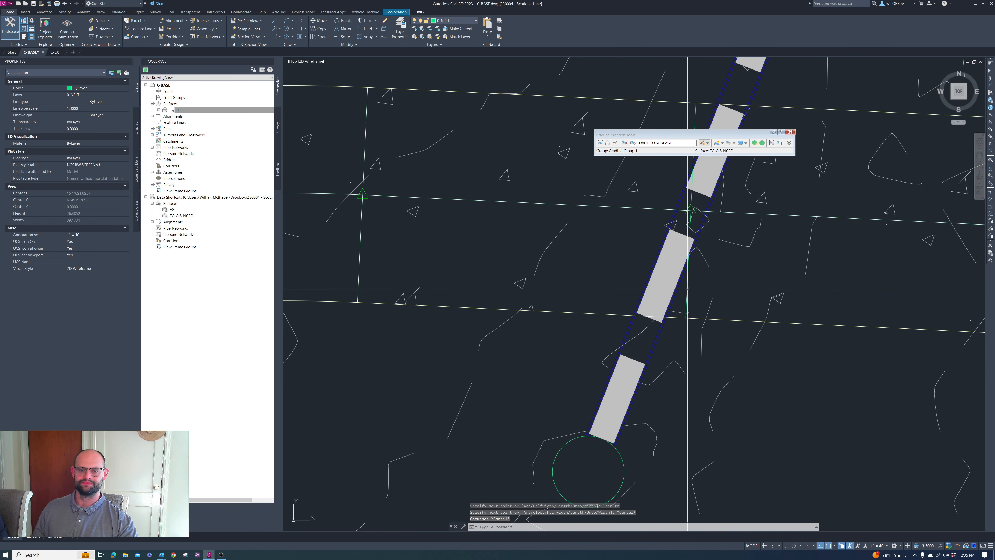
Step: Join the two perpendicular segments into one polyline across the driveway and deselect it
click(688, 289)
click(696, 115)
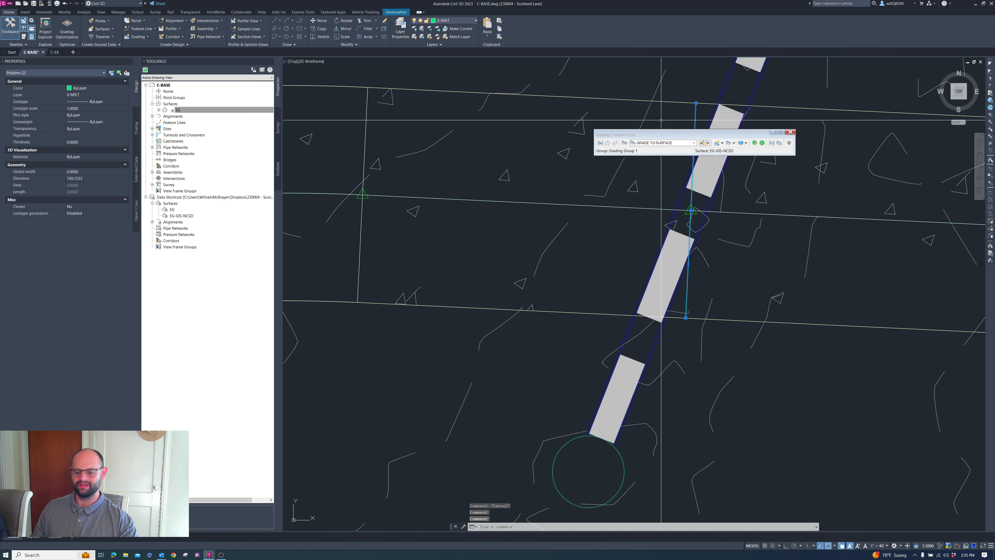
text(j)
key(Return)
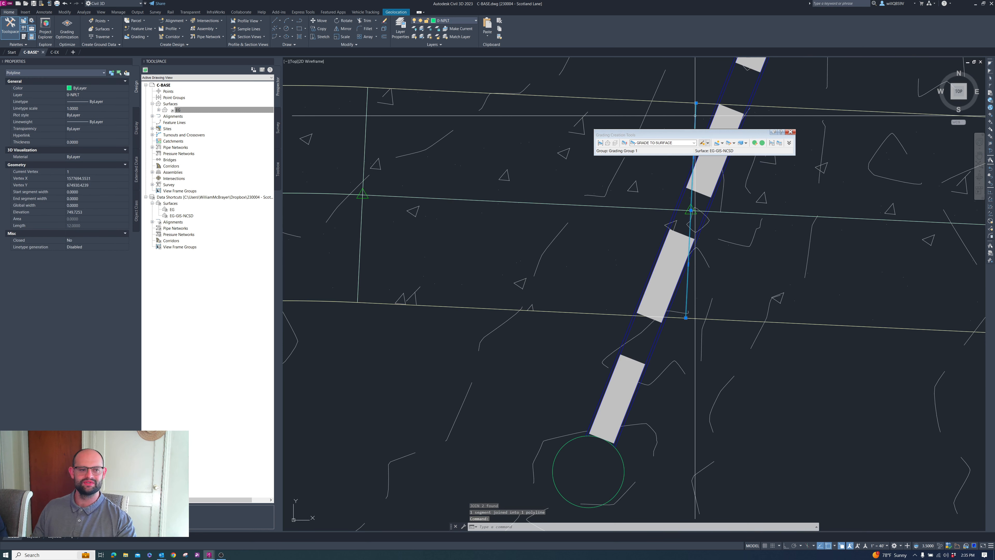
key(Escape)
Step: Close the grading tools and insert a PI on the driveway's upper edge feature line at the transverse polyline's end, accepting the default elevation 749.725
click(693, 102)
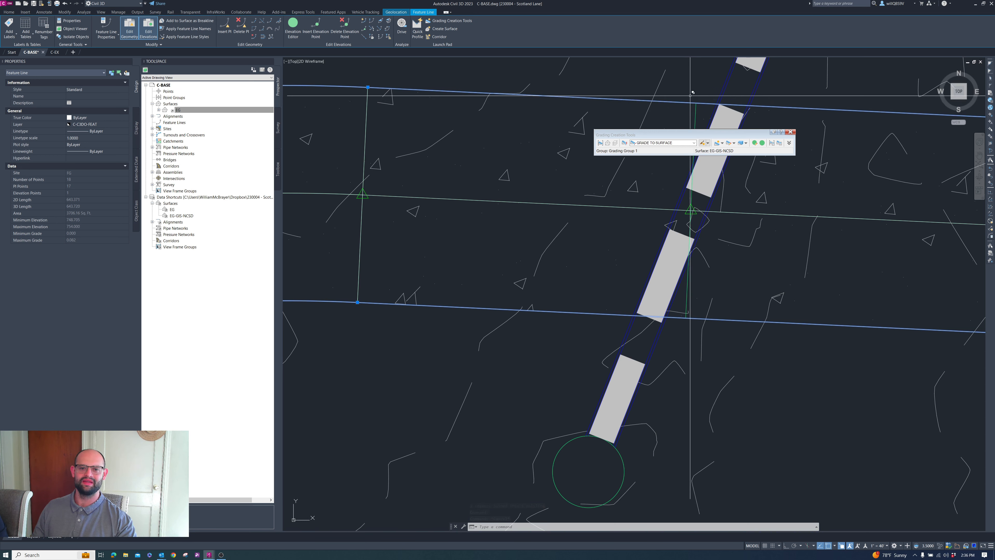
click(791, 133)
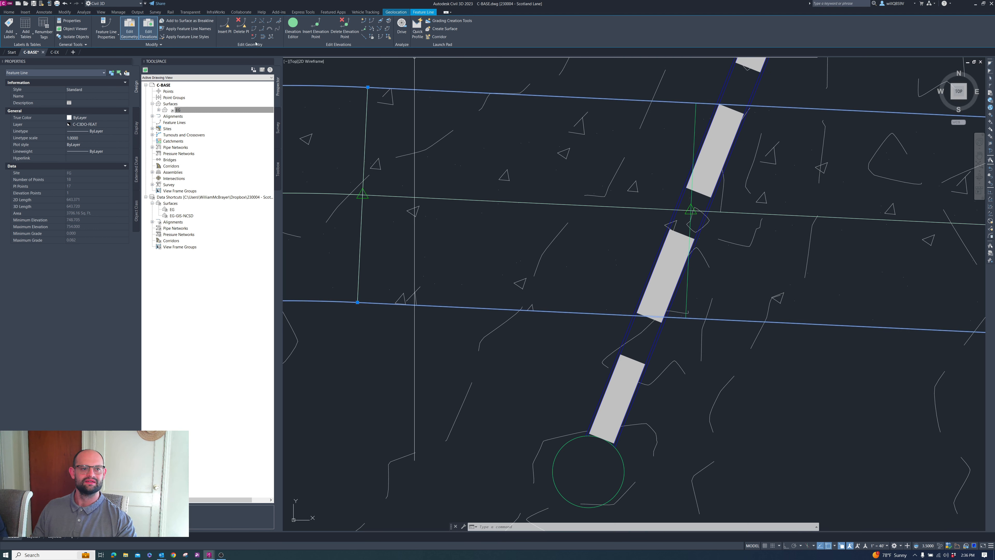
click(229, 33)
scroll(694, 114, up, 2)
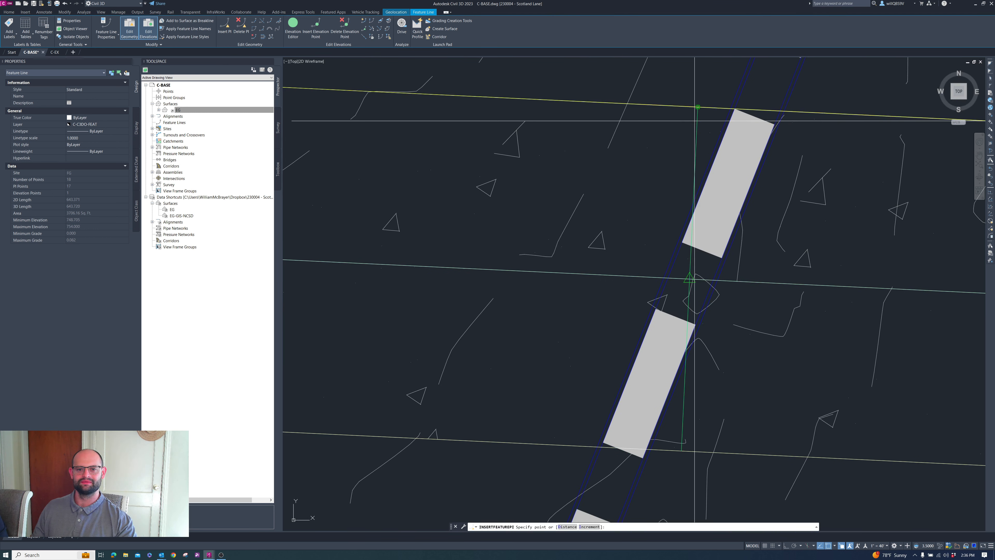
key(Return)
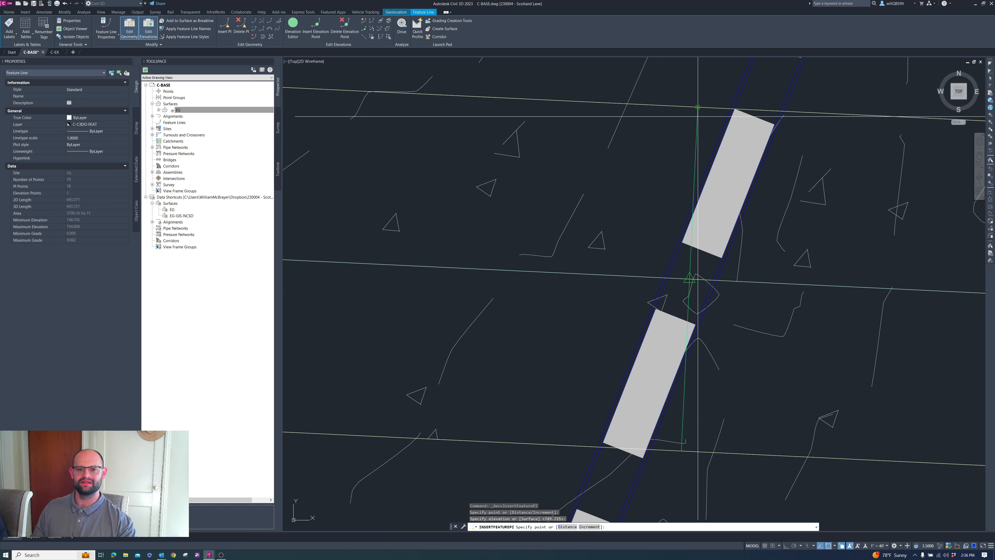
key(Return)
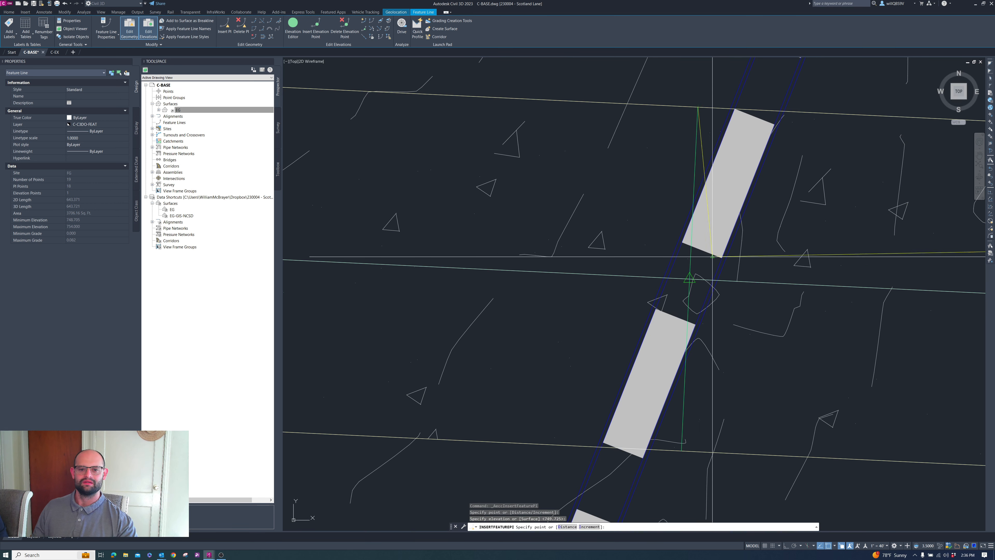
Step: Insert a PI on the driveway's lower edge at the transverse polyline's end with the default elevation, and check the edge feature line's new vertices
scroll(678, 466, up, 3)
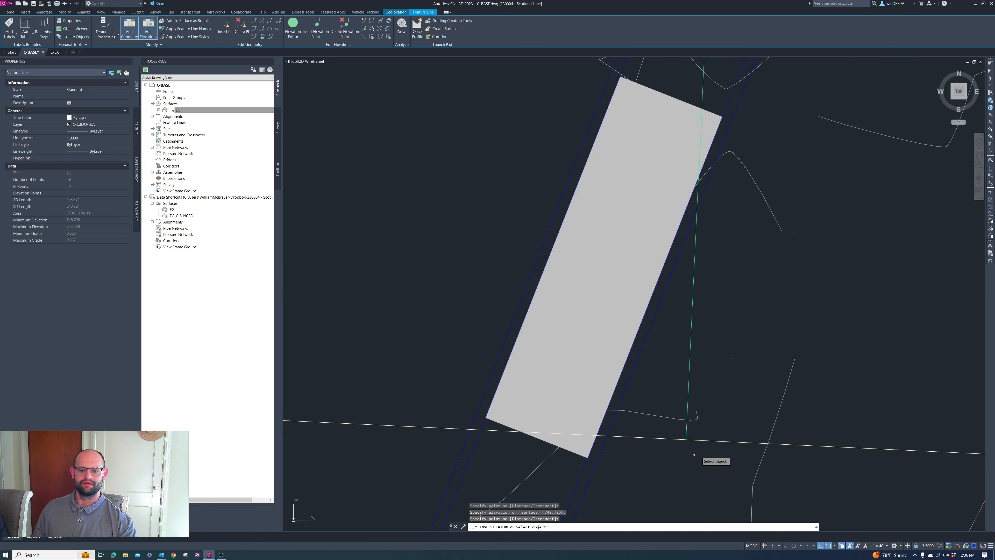
click(708, 440)
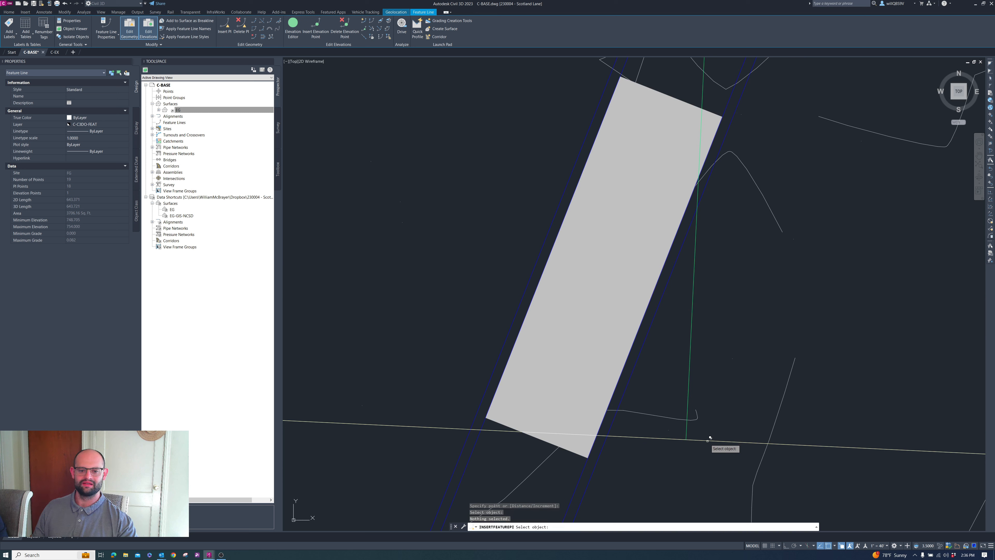
click(722, 444)
click(731, 462)
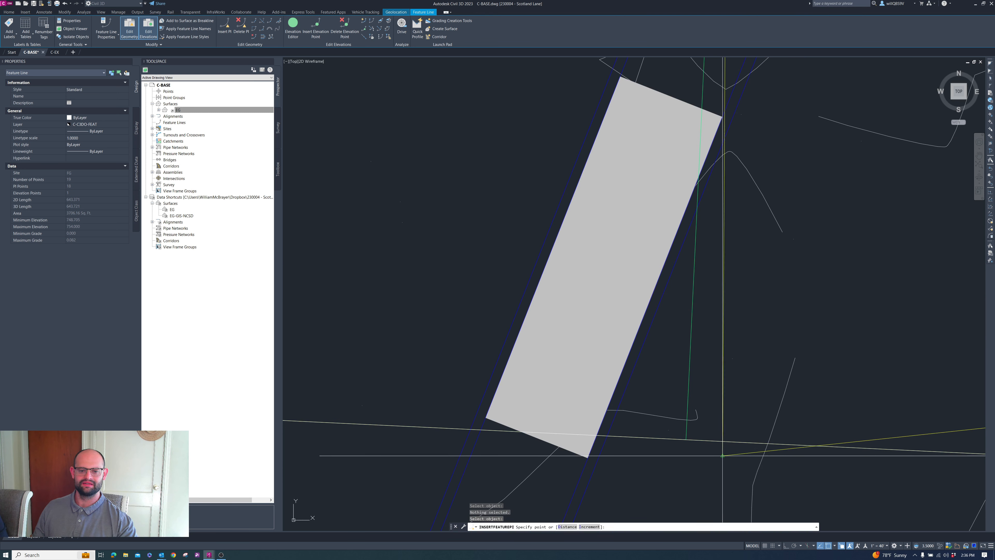
click(686, 427)
key(Return)
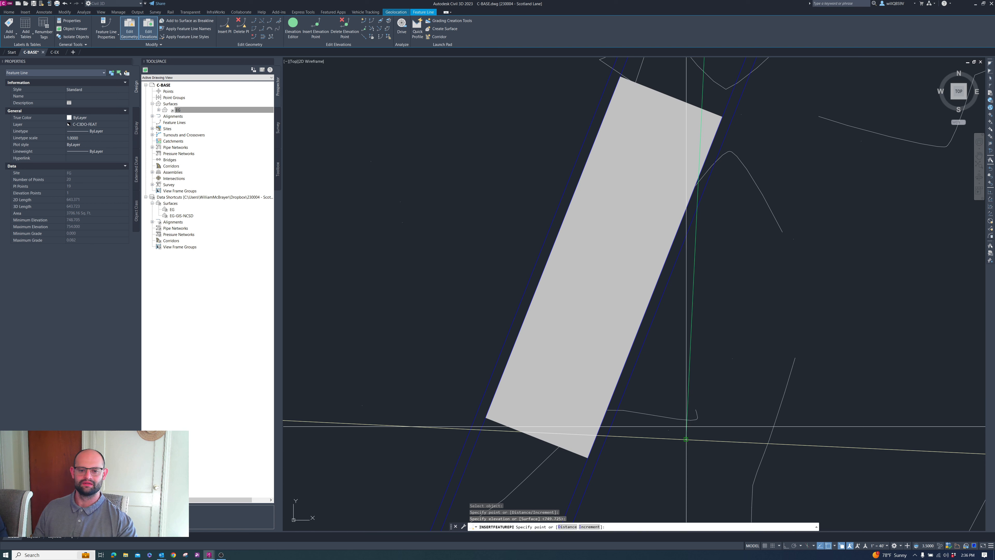
key(Return)
key(Return)
scroll(697, 437, down, 5)
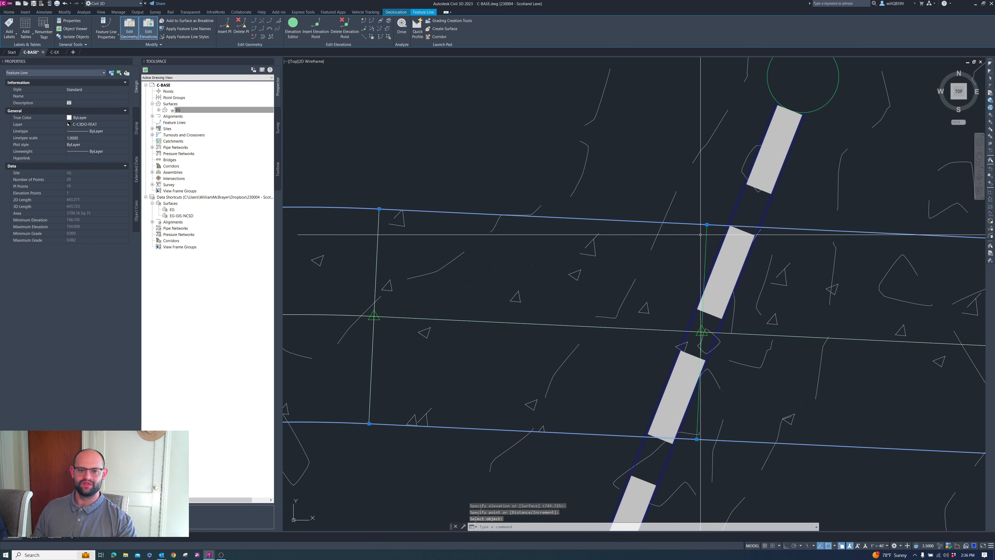
key(Escape)
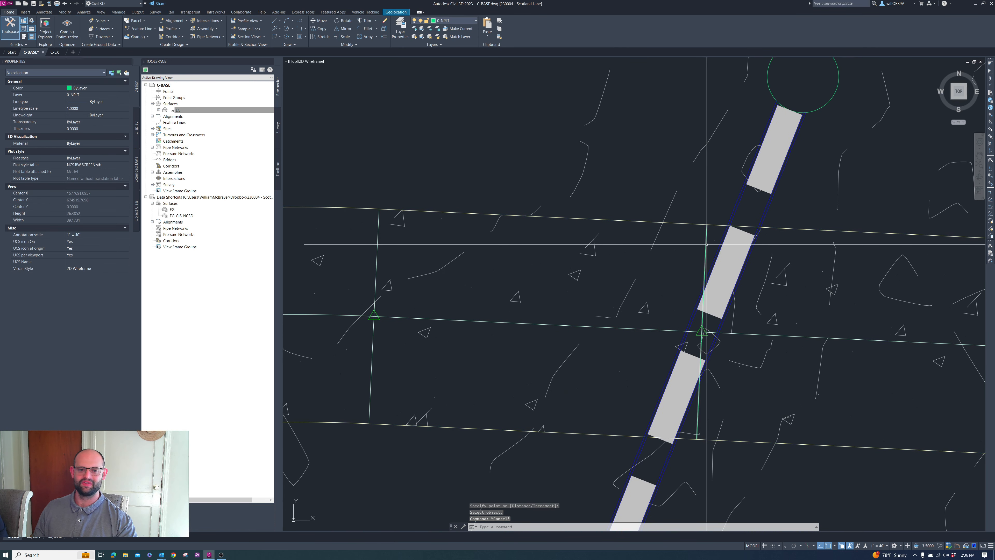
click(708, 223)
scroll(704, 219, down, 2)
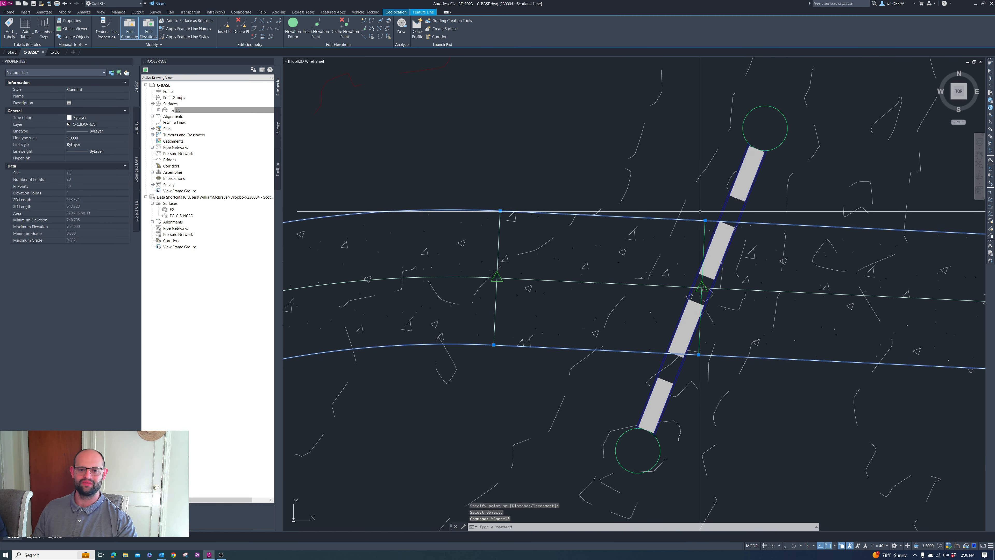
key(Escape)
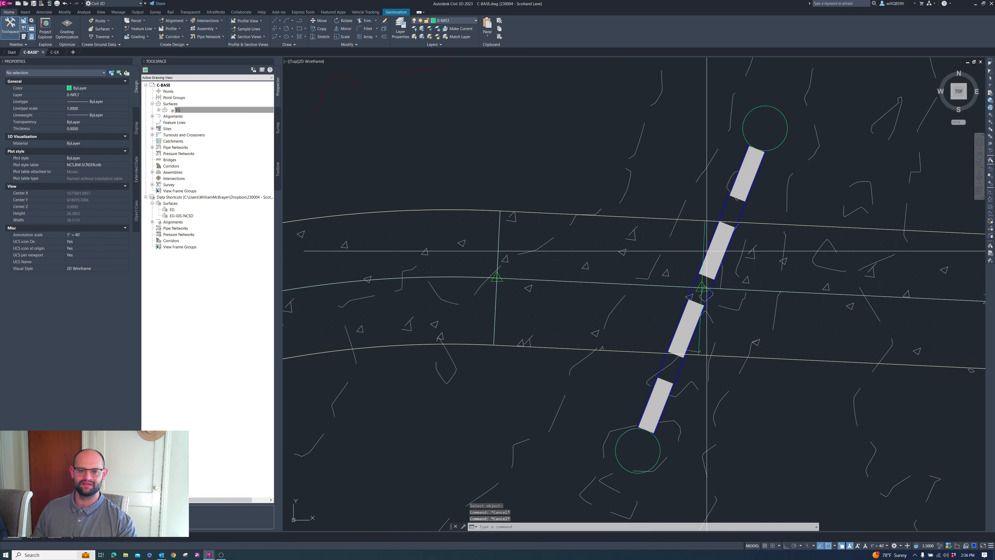
Step: Create a feature line in site FG from the transverse polyline, with Erase existing entities on and Assign elevations off
click(704, 251)
scroll(703, 251, down, 2)
scroll(713, 238, up, 2)
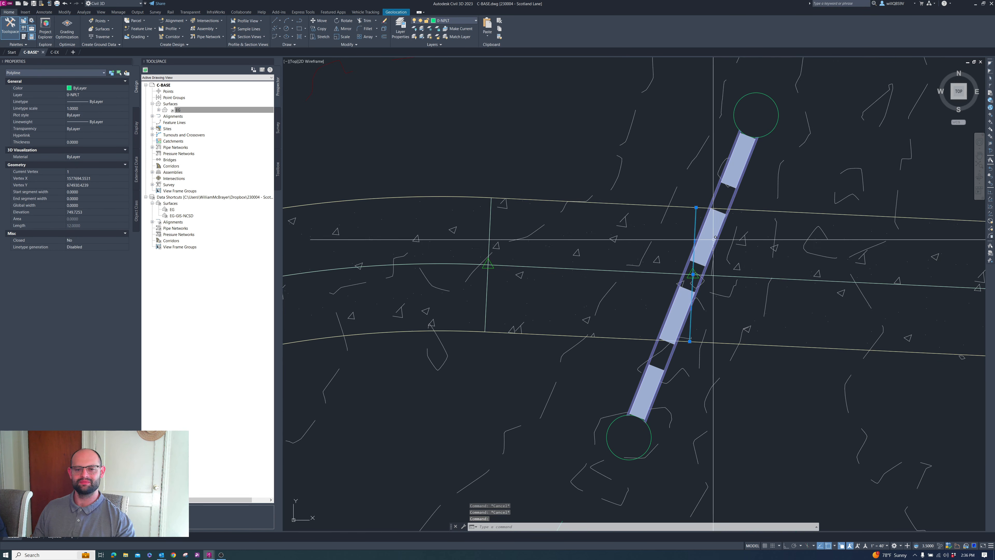
text(CREATEFEATURELINES)
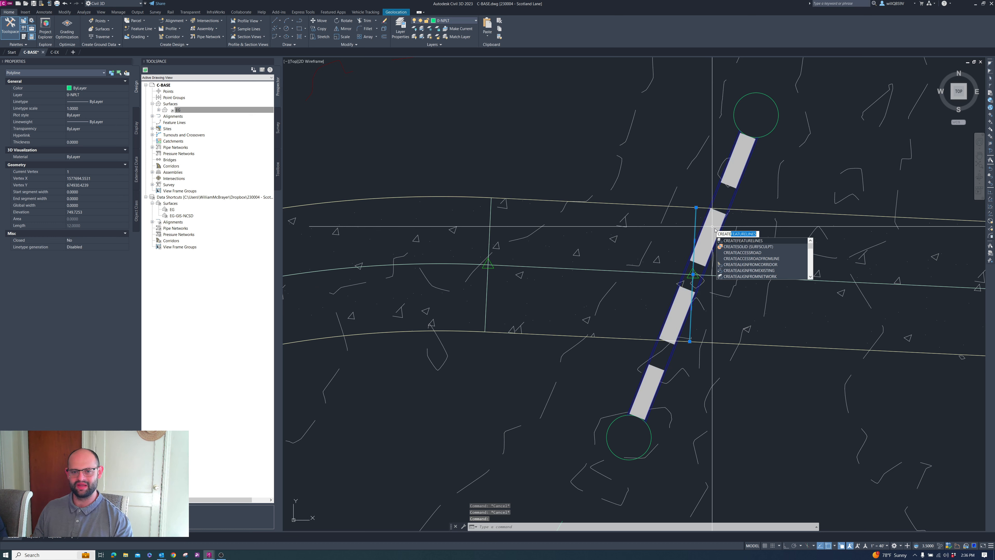
key(Return)
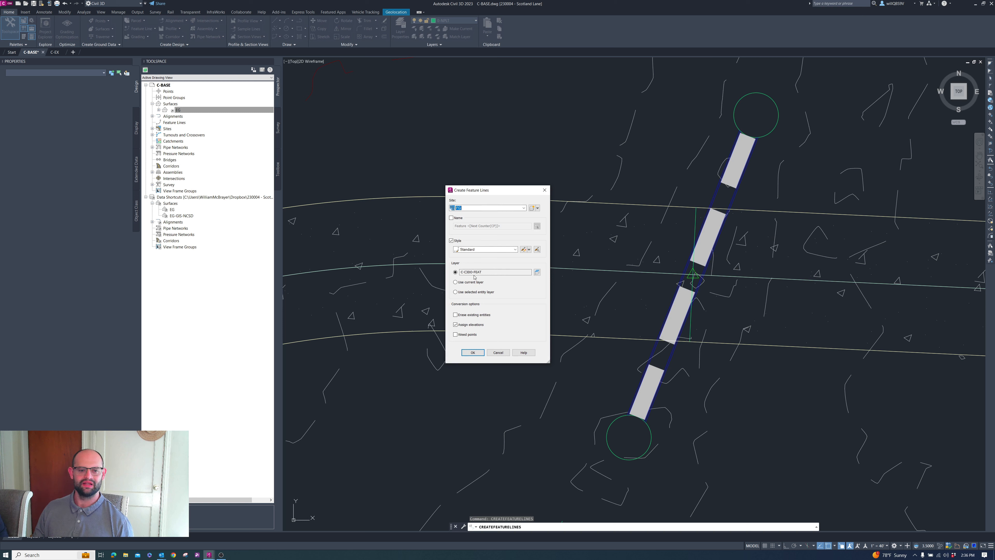
click(456, 316)
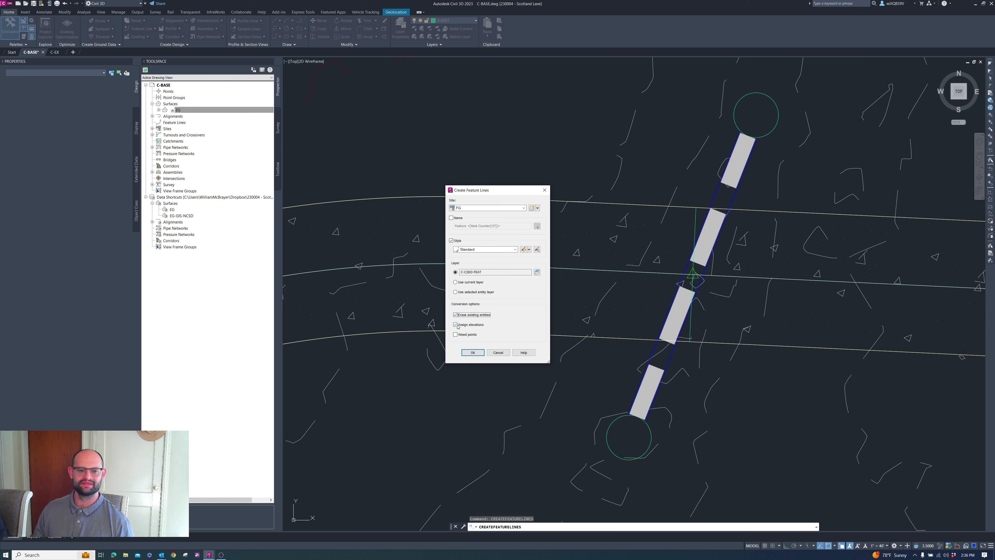
click(456, 325)
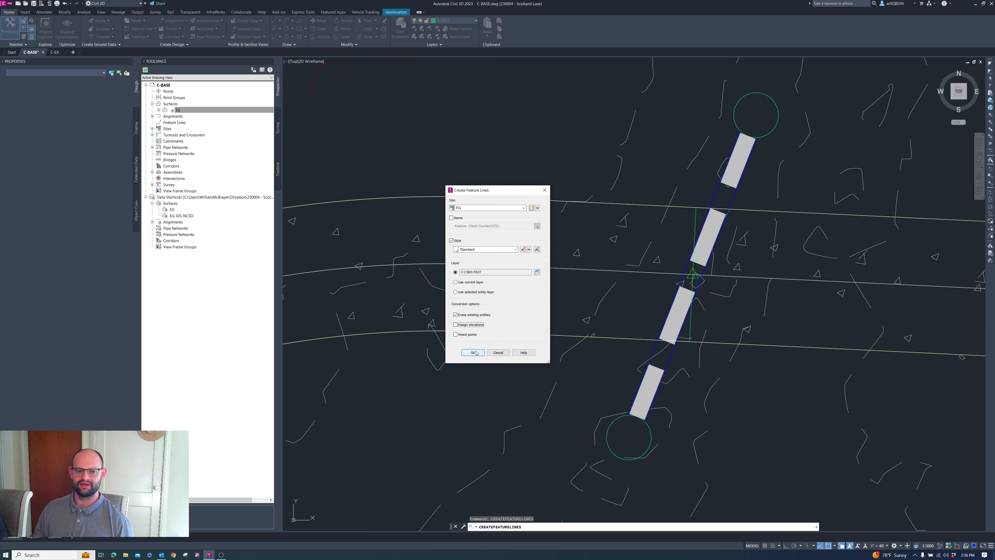
click(473, 352)
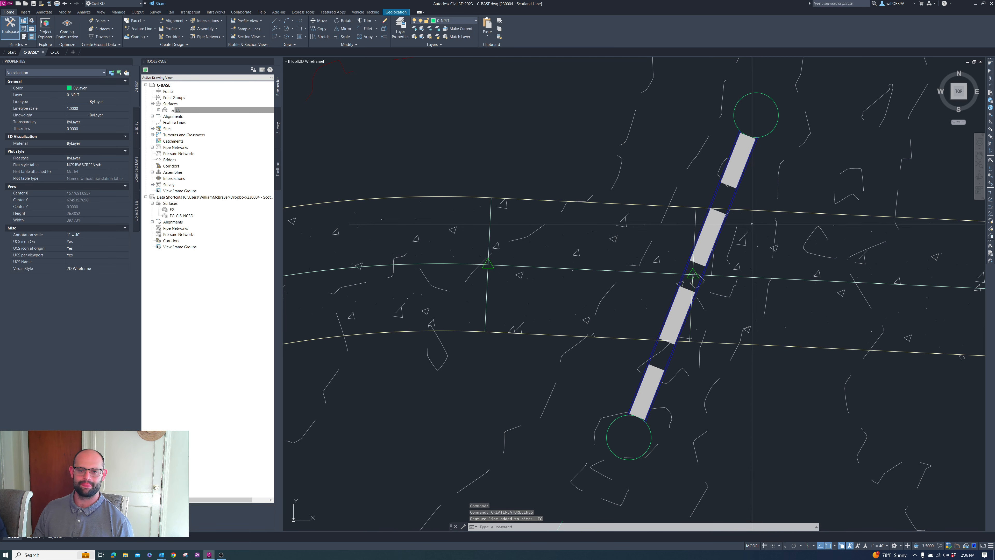
Step: Examine the properties of the storm pipe crossing under the driveway, including its diameter and invert elevations
click(745, 171)
scroll(745, 171, down, 3)
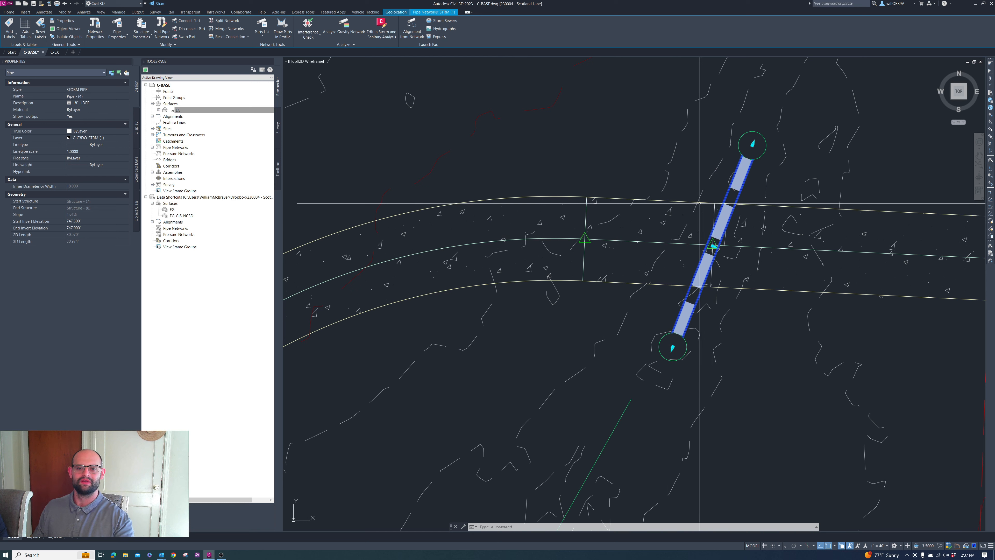
key(Escape)
Step: Set the driveway's upper edge PI at the transverse feature line to elevation 751.5 with Quick Elevation Edit
click(714, 201)
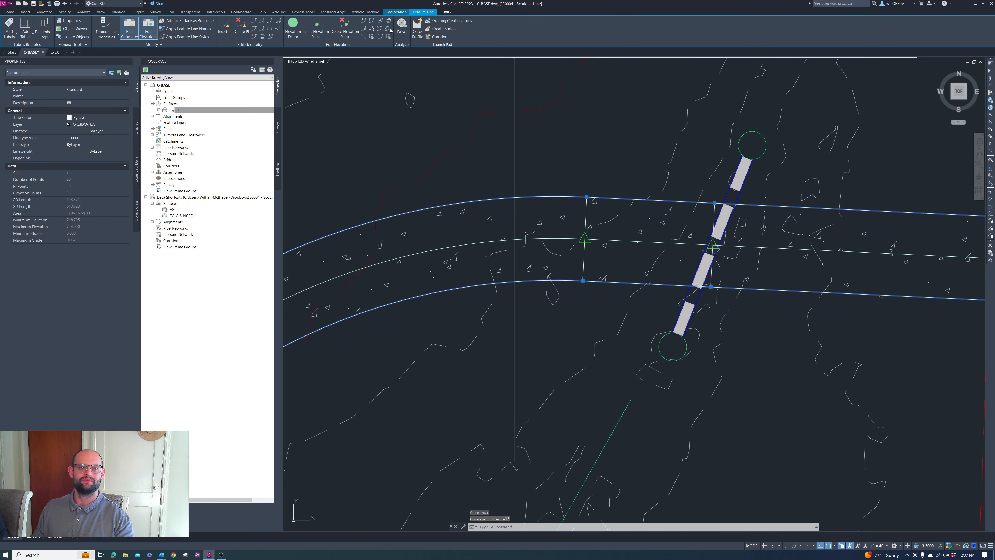
click(366, 22)
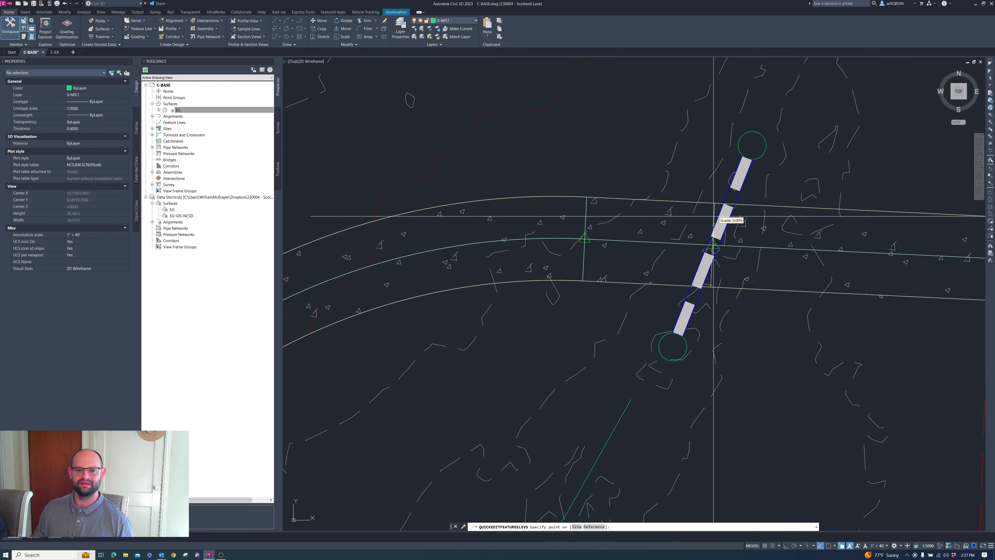
scroll(711, 223, up, 4)
click(689, 222)
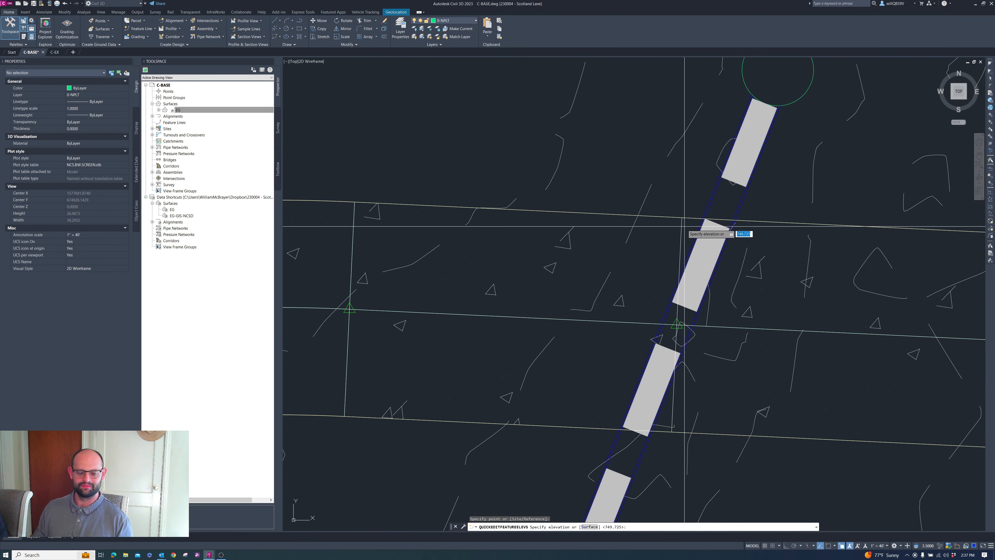
key(BackSpace)
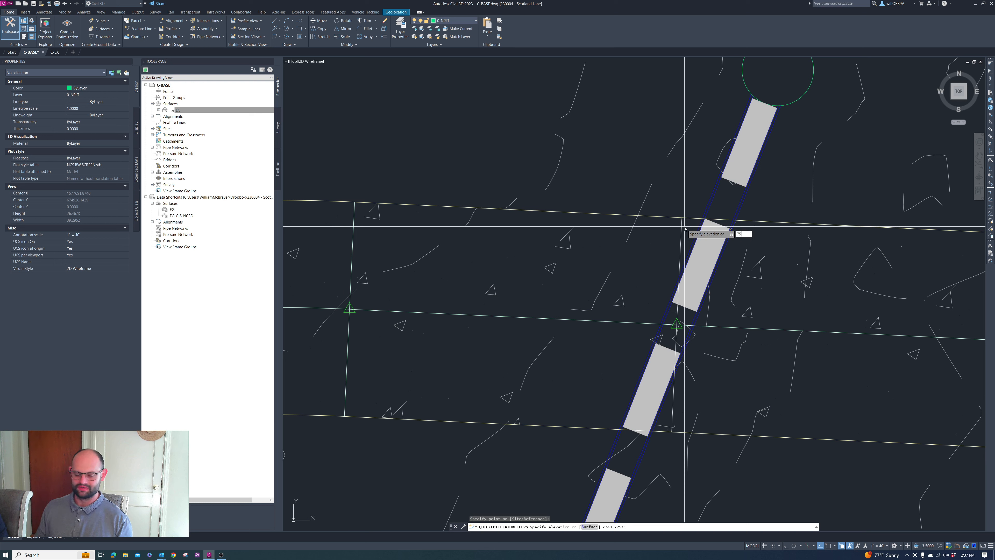
text(751.5)
key(Return)
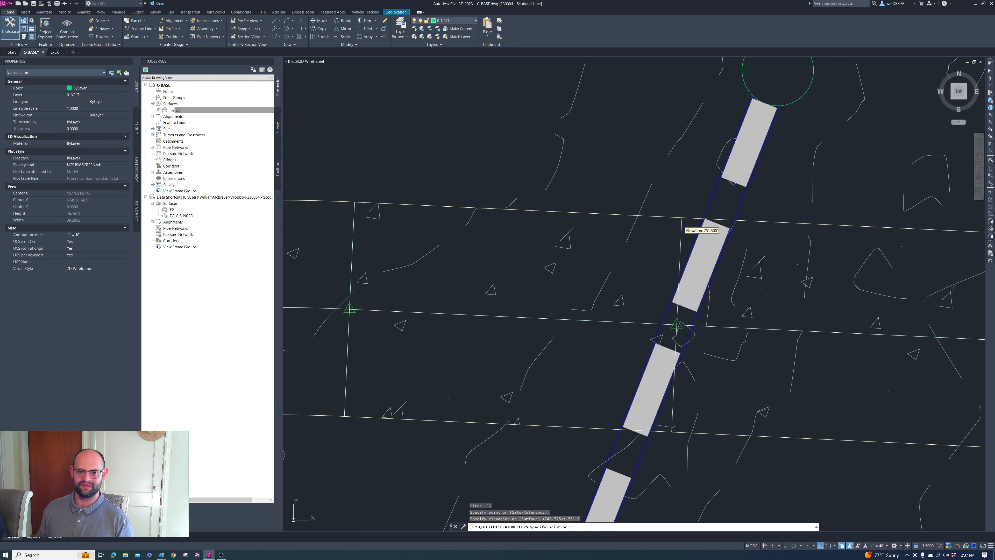
Step: Set the transverse feature line at the storm pipe crossing to a 2% grade on its upper half and -2% on its lower half
click(685, 276)
text(2)
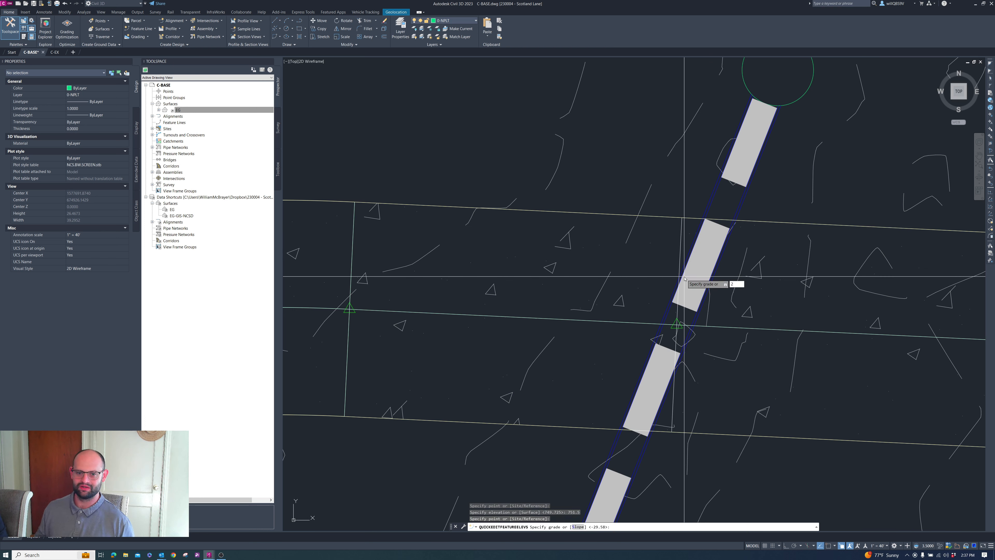
key(Return)
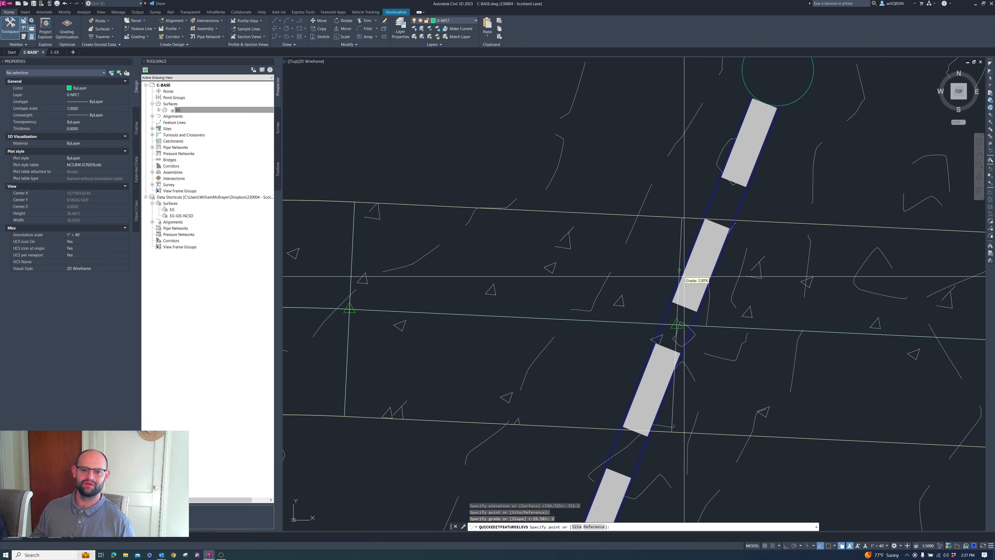
scroll(684, 276, down, 3)
click(691, 351)
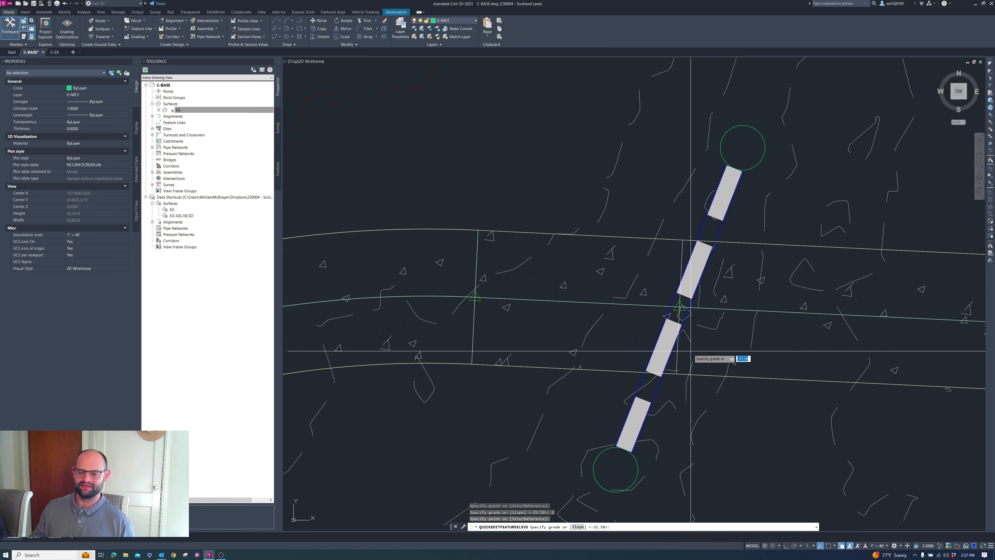
text(-2)
key(Return)
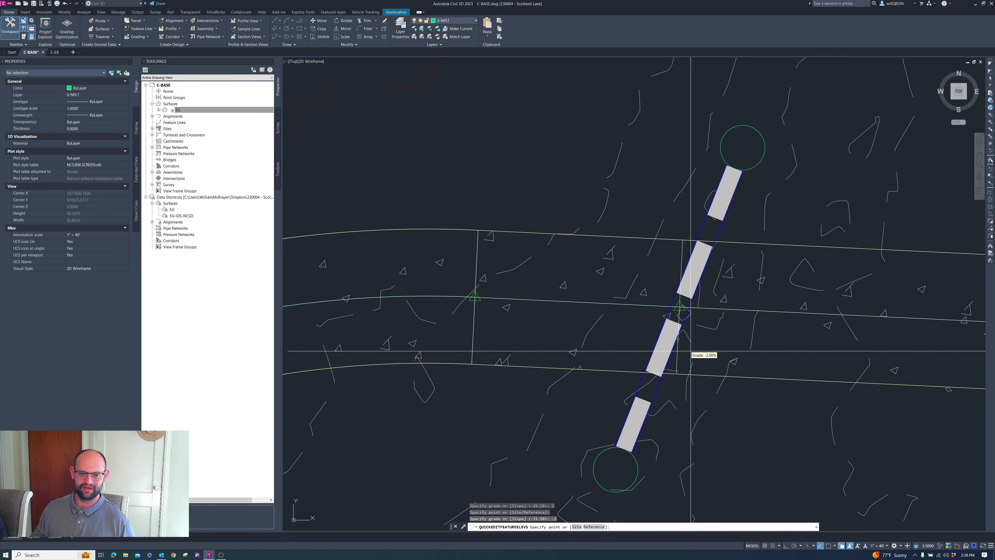
key(Escape)
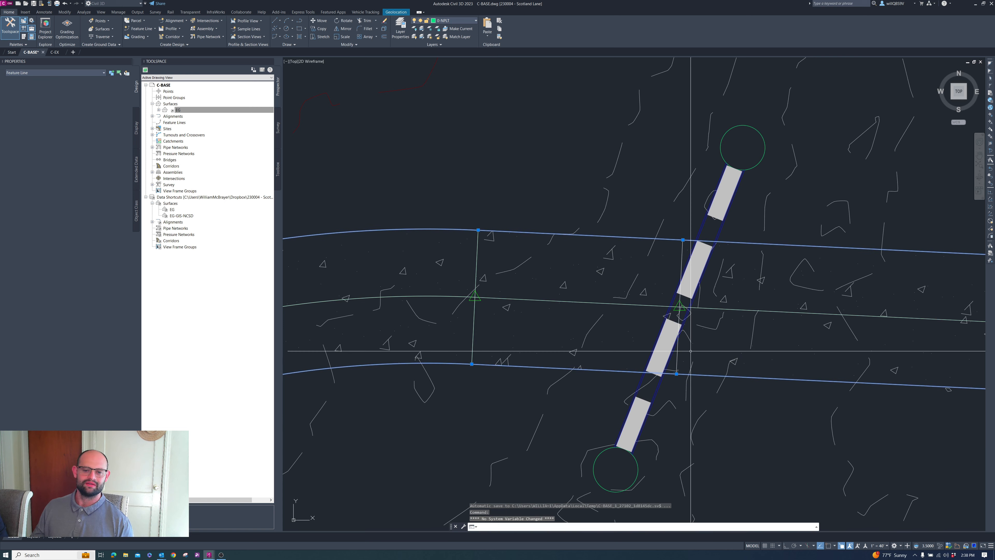
scroll(664, 291, down, 3)
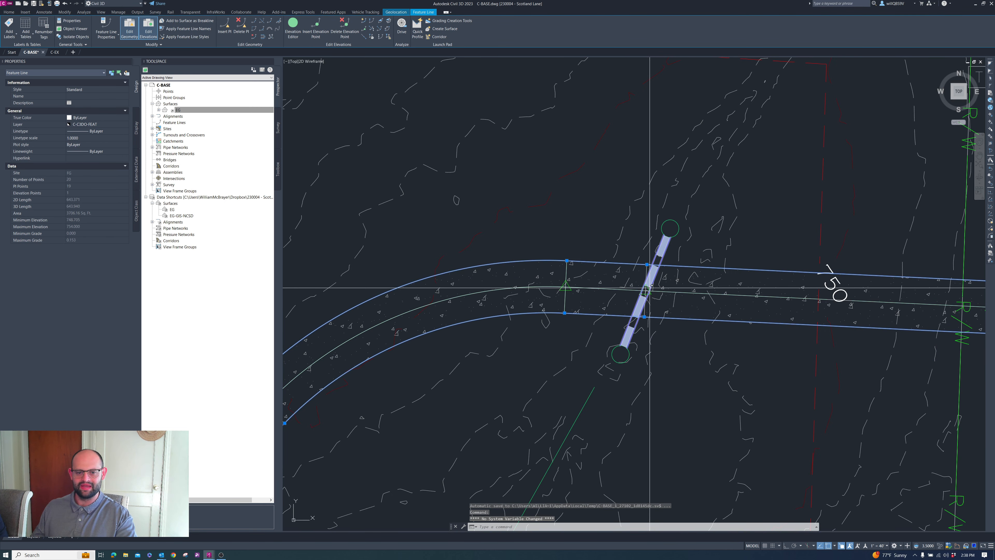
key(Escape)
scroll(638, 276, down, 2)
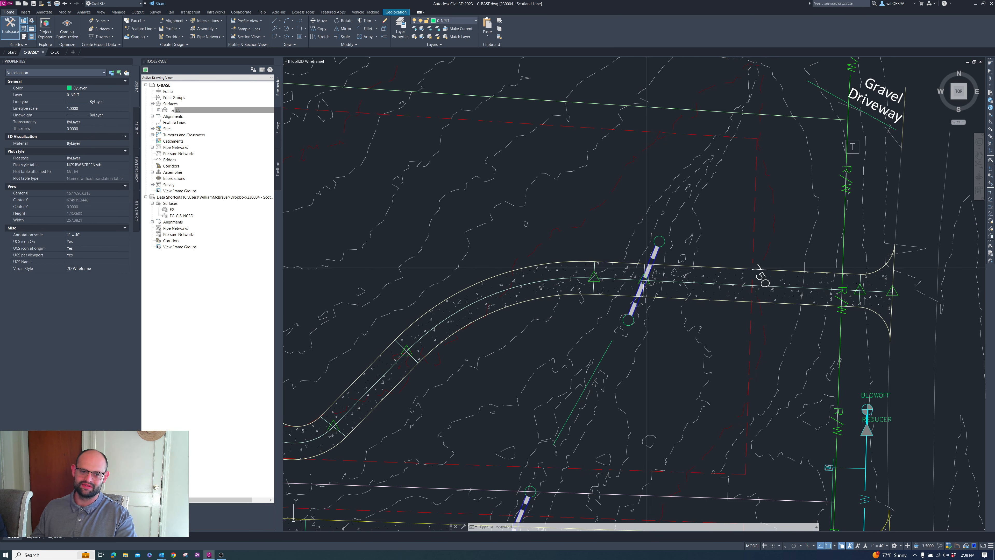
Step: Grade the driveway centerline feature line at -2.13% from elevation 753.563 at its road end to the PI at the storm pipe crossing
click(749, 281)
scroll(747, 284, down, 2)
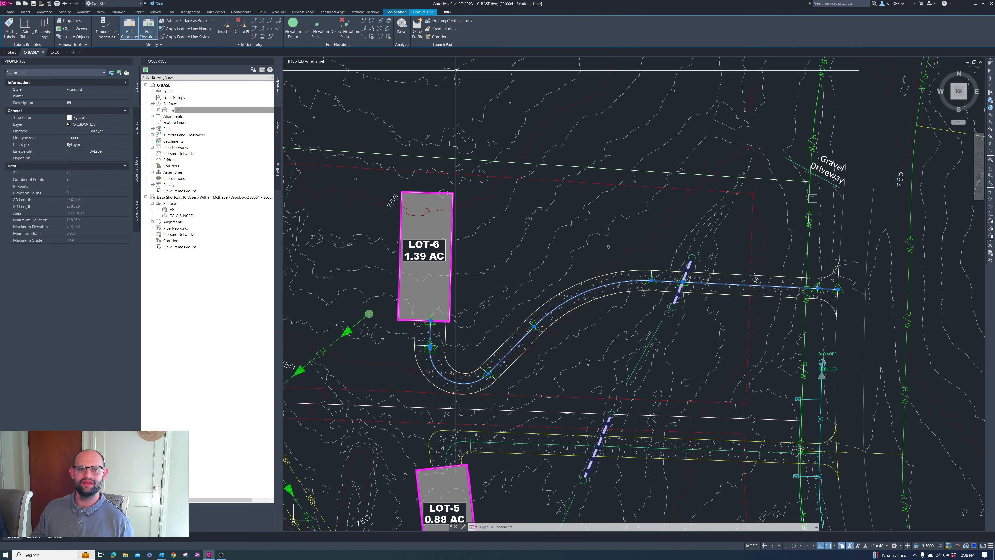
click(381, 23)
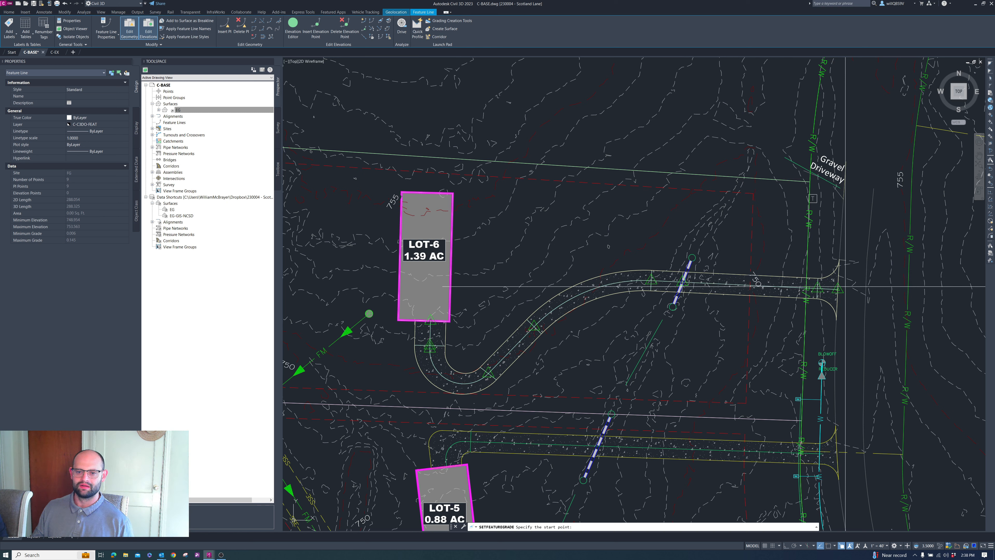
scroll(845, 285, up, 10)
click(831, 273)
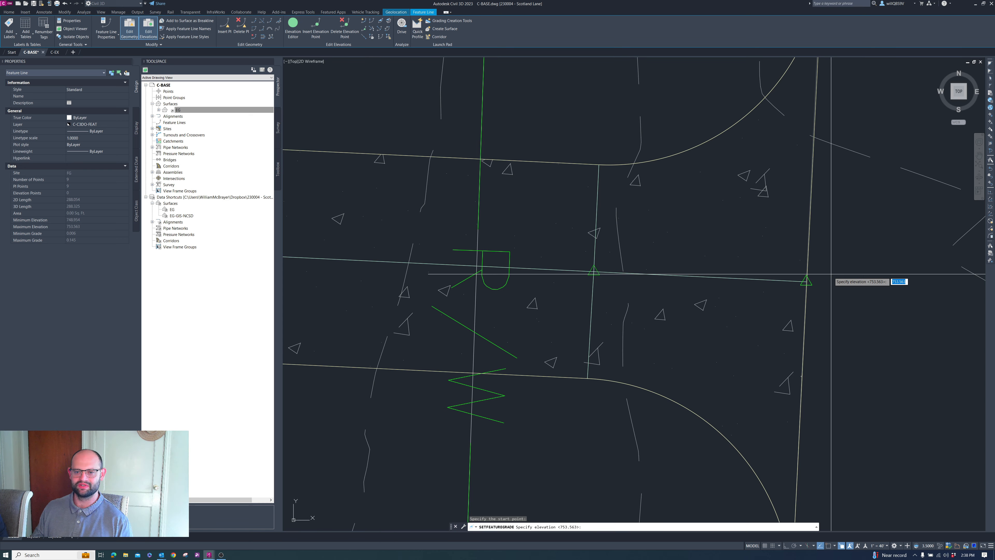
key(Return)
scroll(831, 274, down, 5)
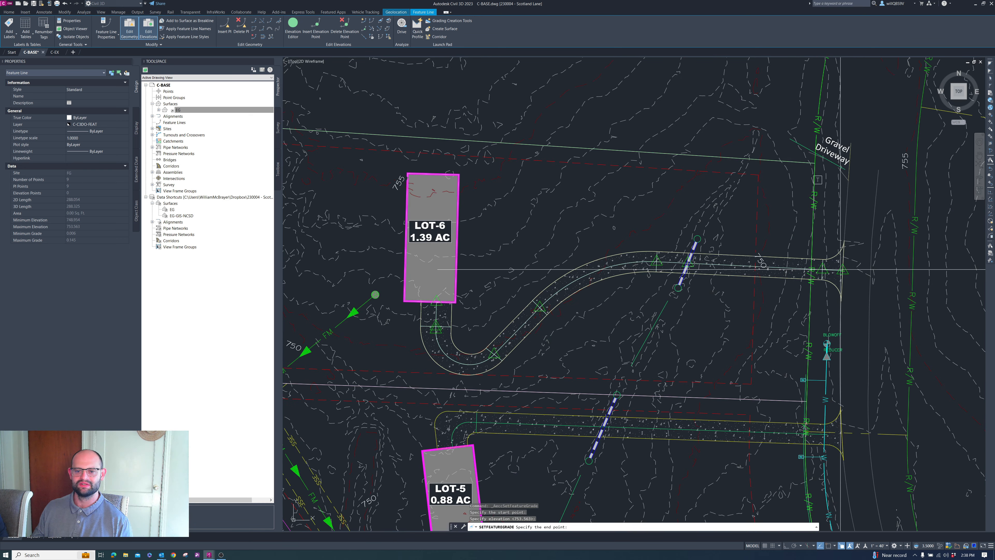
scroll(704, 261, up, 4)
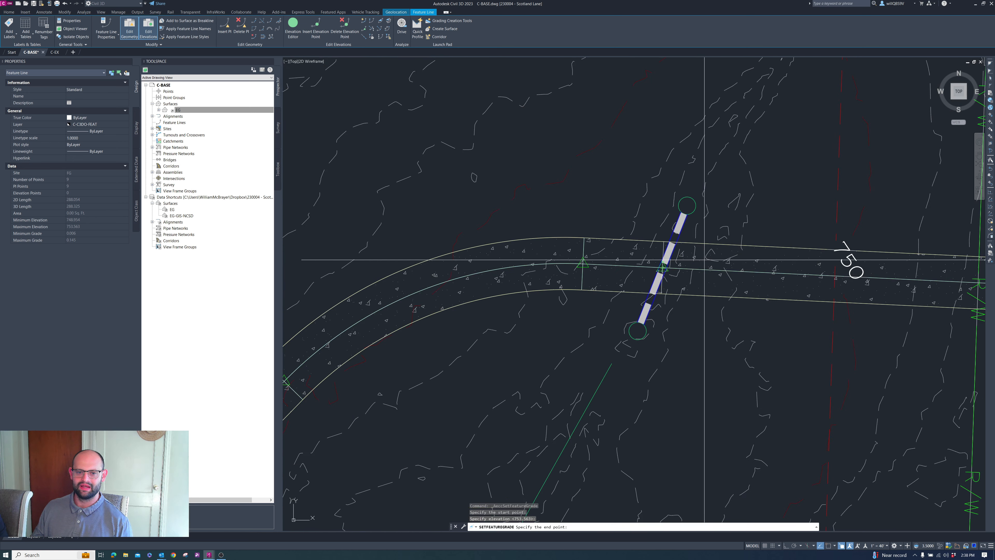
scroll(656, 257, up, 4)
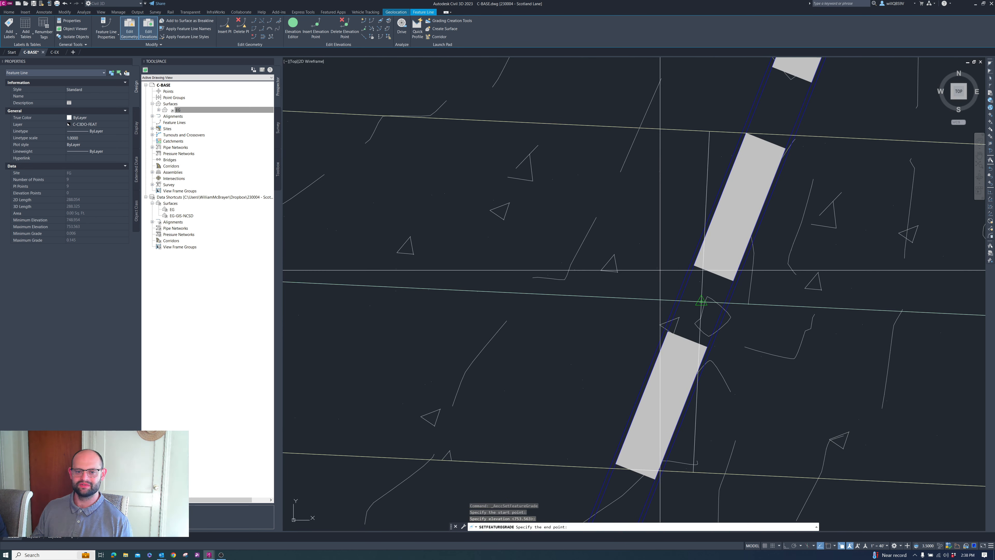
scroll(660, 270, down, 2)
click(660, 270)
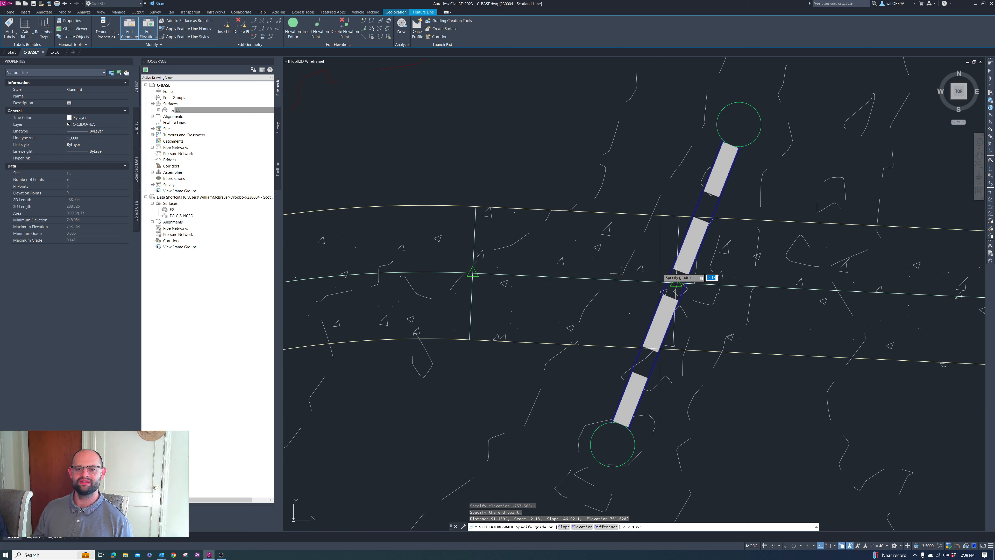
key(Return)
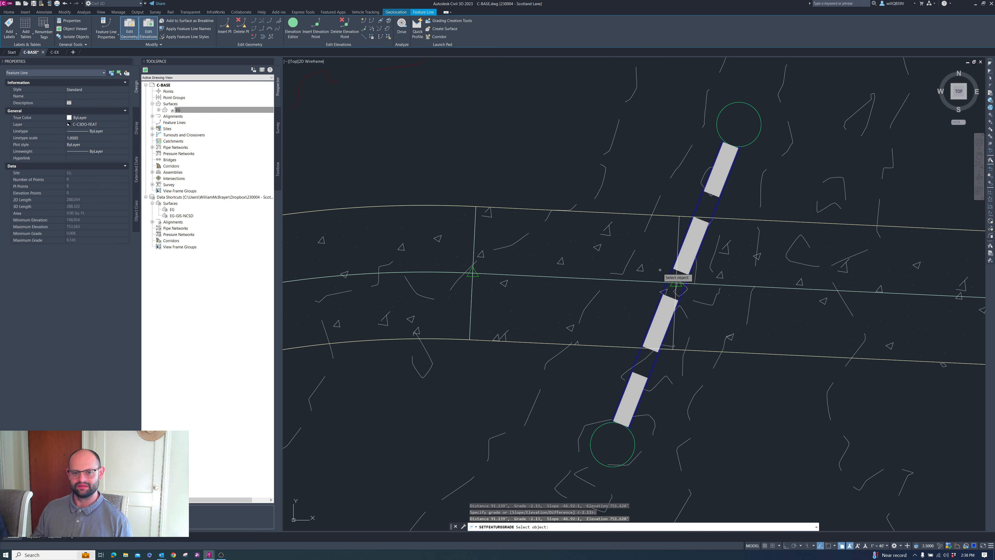
scroll(655, 269, down, 4)
key(Return)
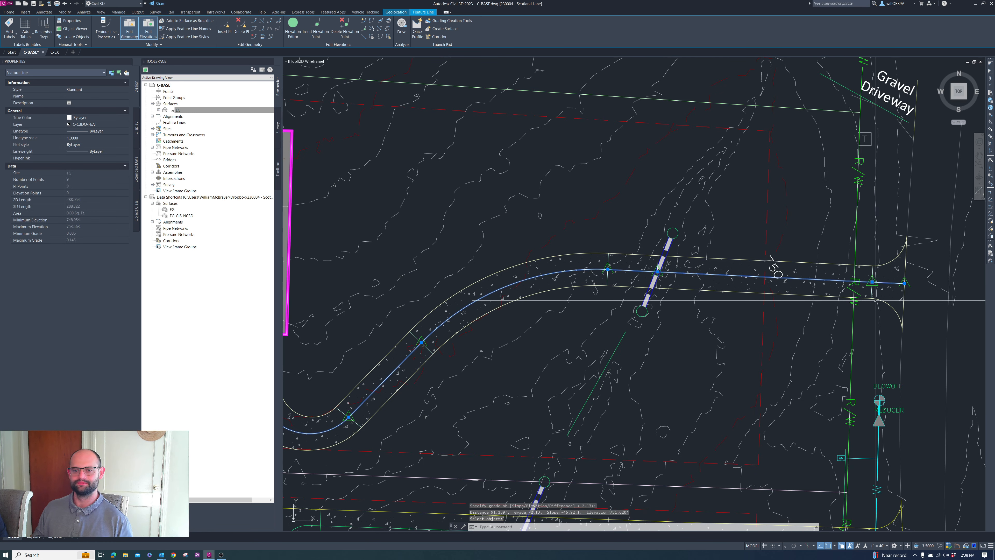
Step: Set both halves of the transverse feature line near the driveway entrance to a -2% grade with Quick Elevation Edit
click(363, 21)
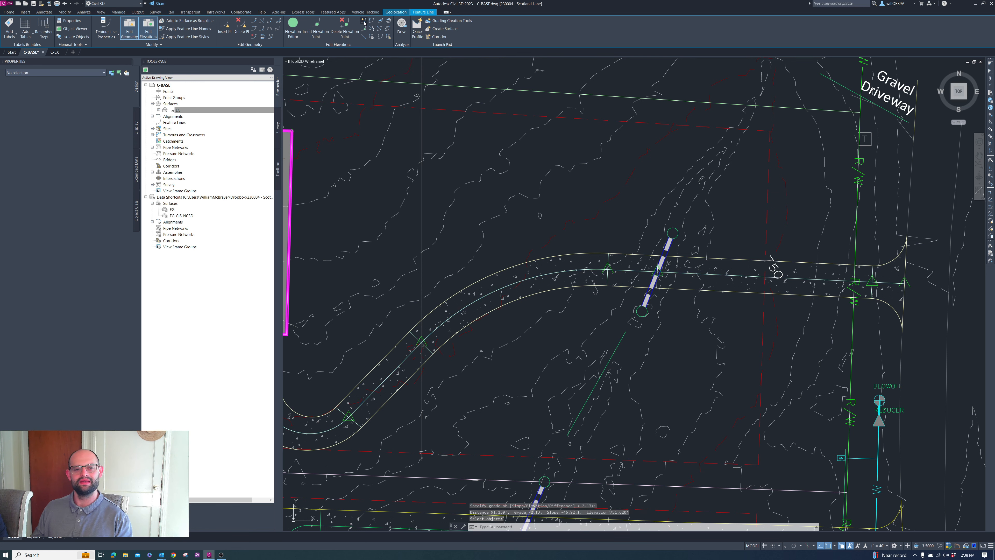
scroll(889, 272, up, 6)
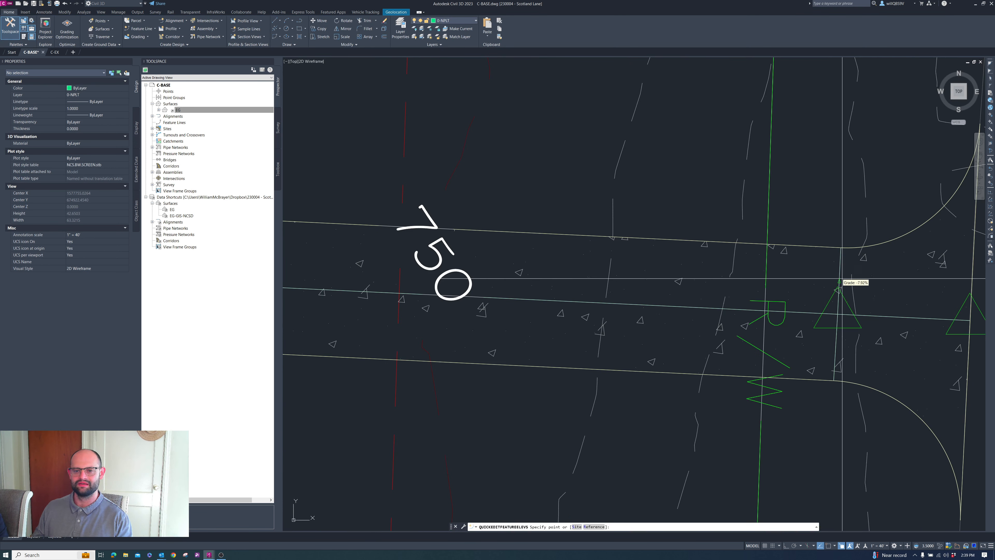
click(837, 261)
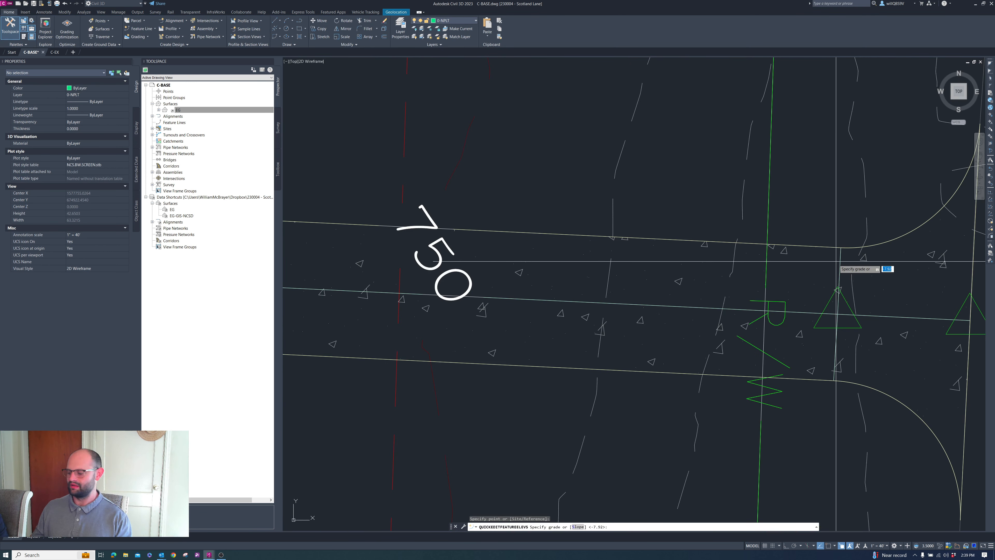
text(-2)
key(Return)
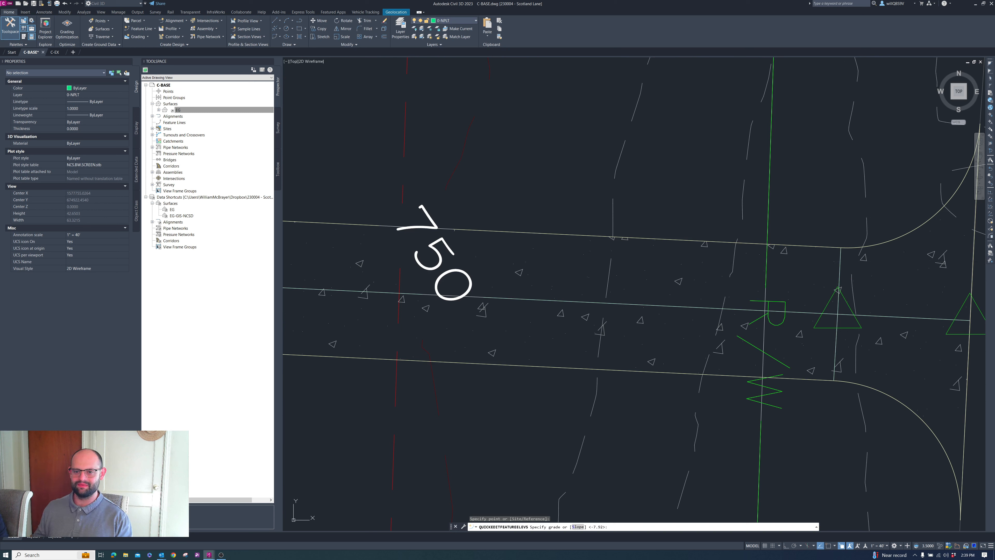
click(838, 350)
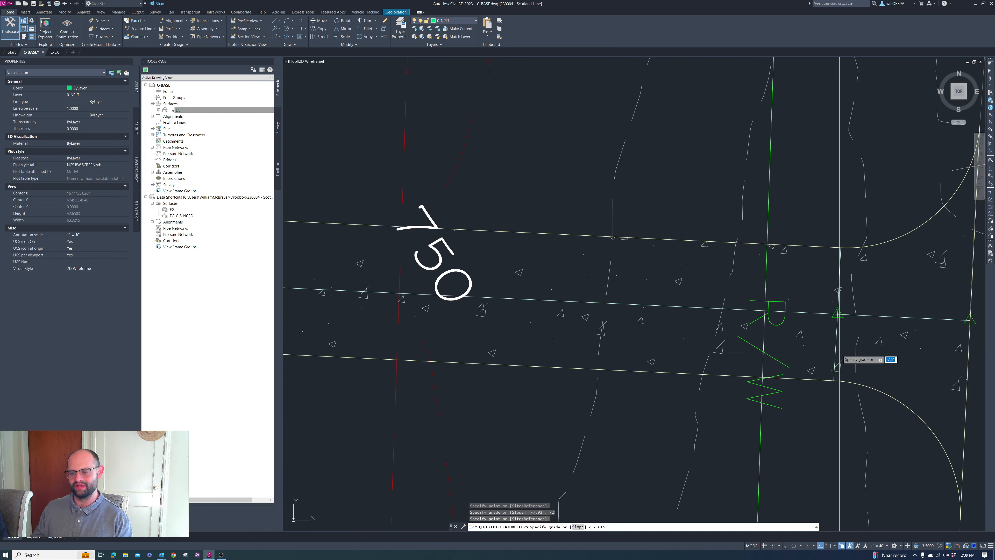
key(Return)
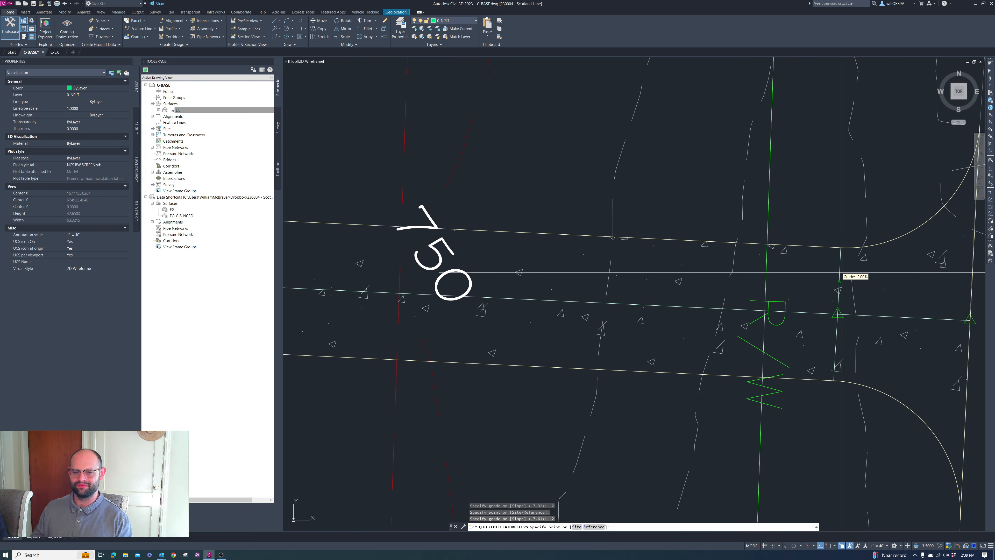
scroll(842, 273, down, 5)
key(Return)
click(840, 290)
scroll(833, 283, down, 5)
scroll(695, 282, up, 5)
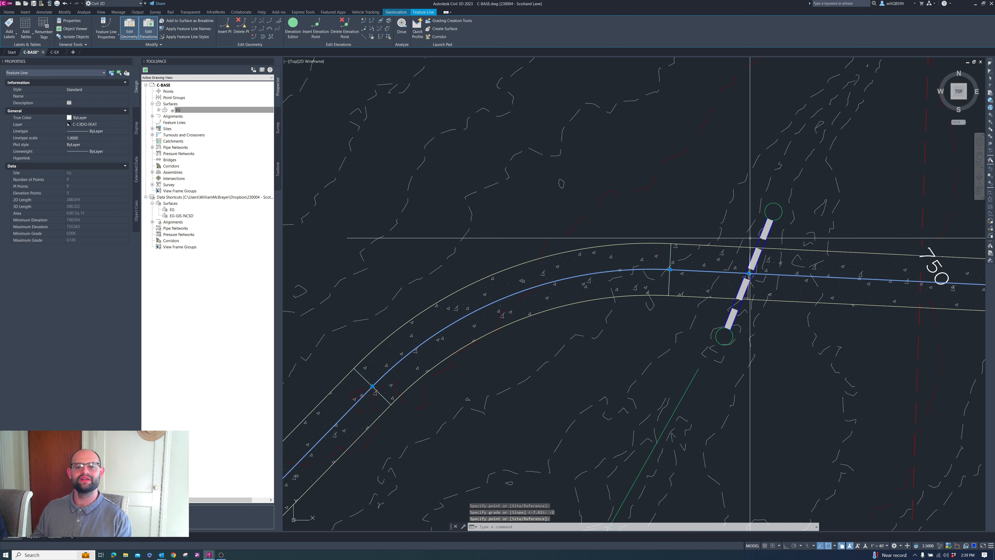
key(Escape)
Step: Check the existing surface elevations around the Lot 6 pad and set every point of its feature line to elevation 753 in the Elevation Editor
scroll(753, 243, down, 2)
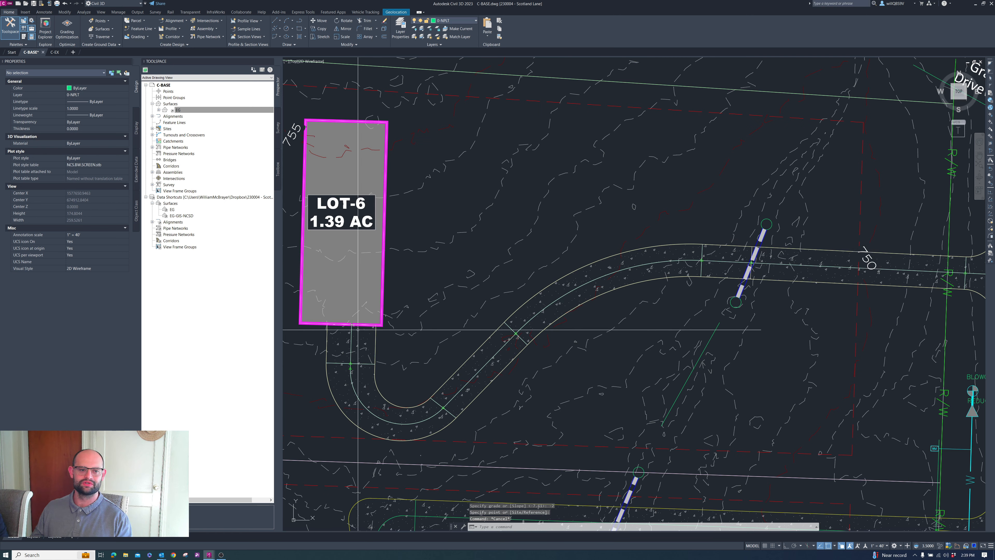
scroll(411, 299, down, 4)
scroll(428, 280, up, 2)
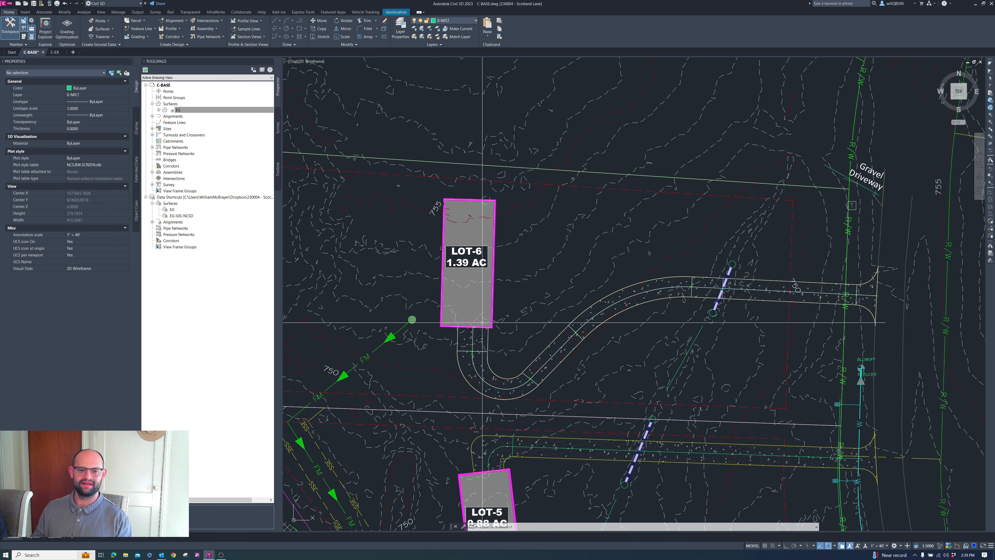
scroll(476, 235, up, 2)
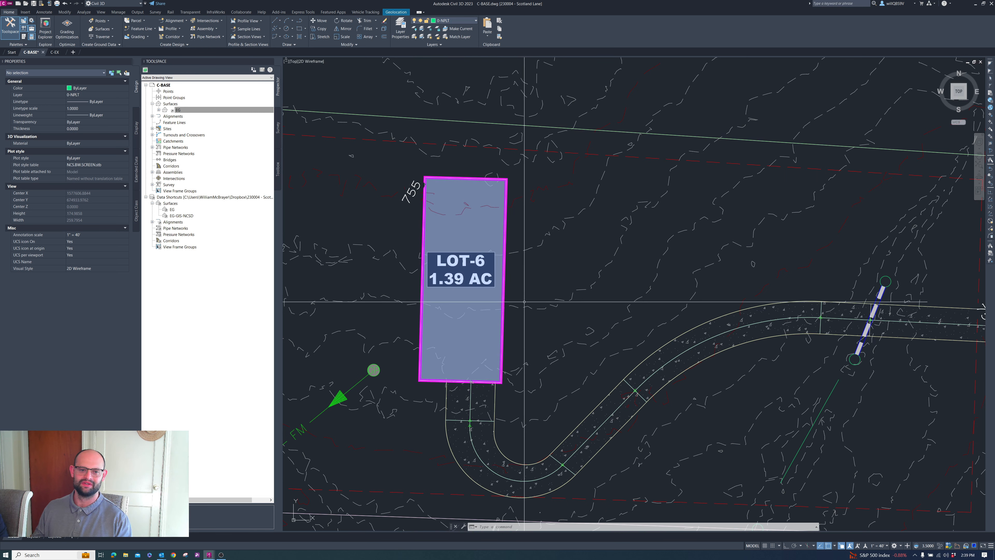
scroll(523, 301, up, 2)
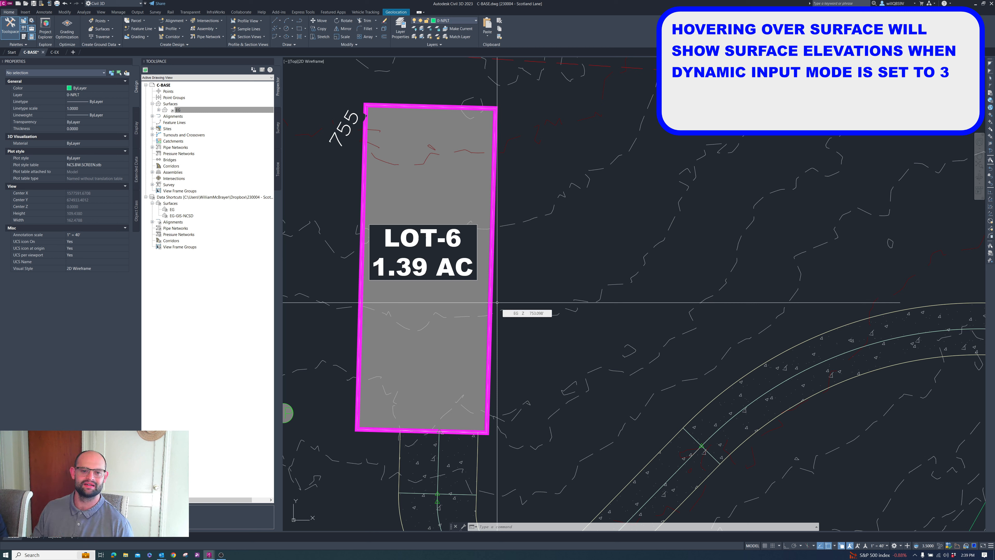
click(492, 367)
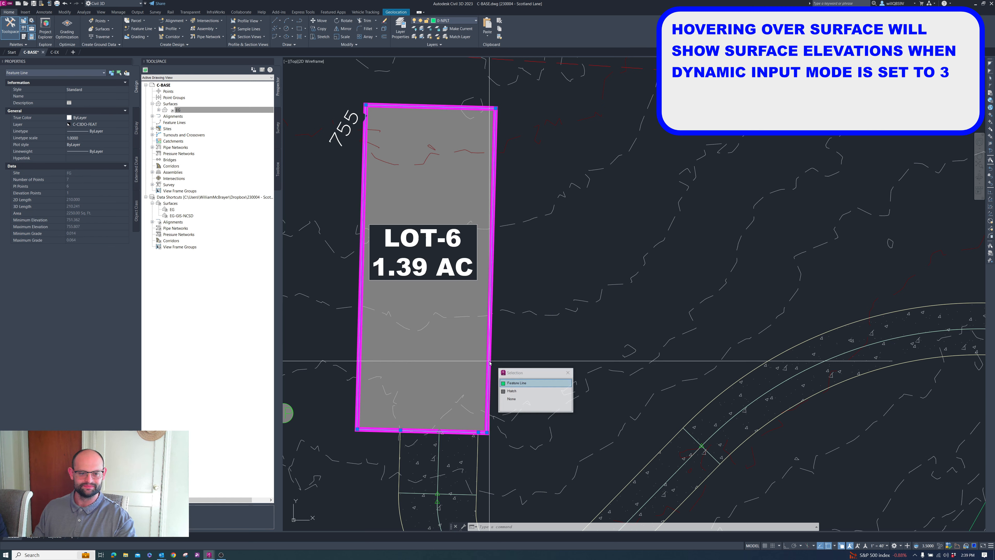
scroll(492, 349, down, 2)
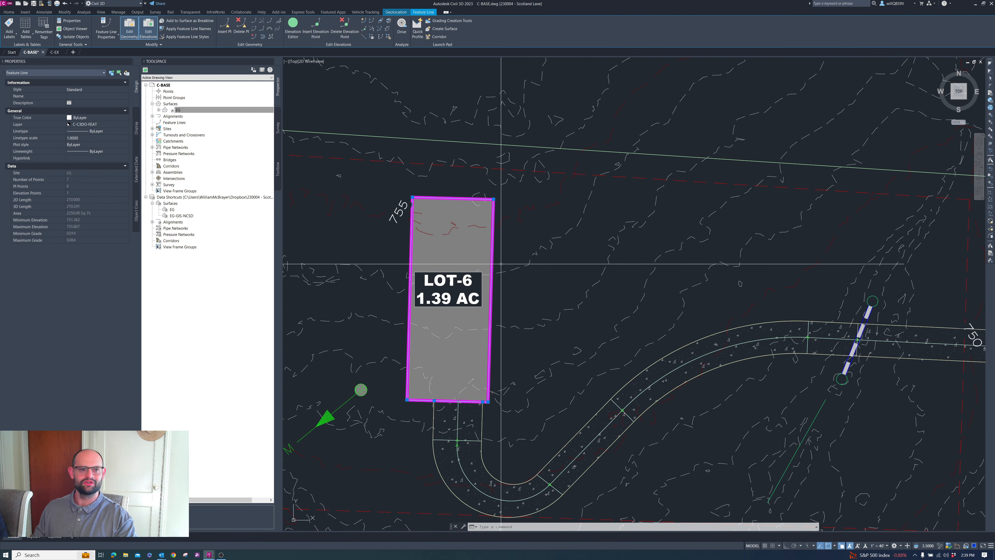
click(291, 36)
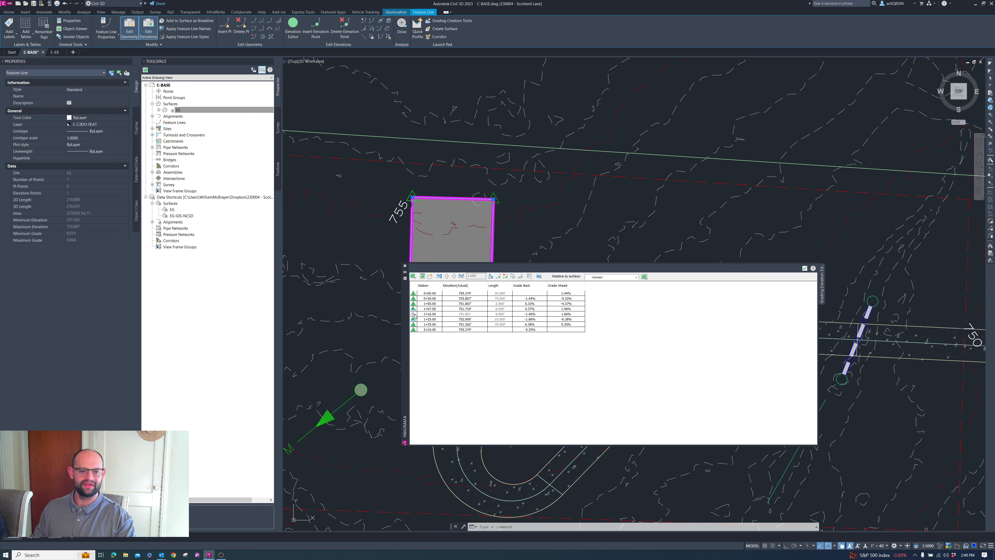
click(459, 326)
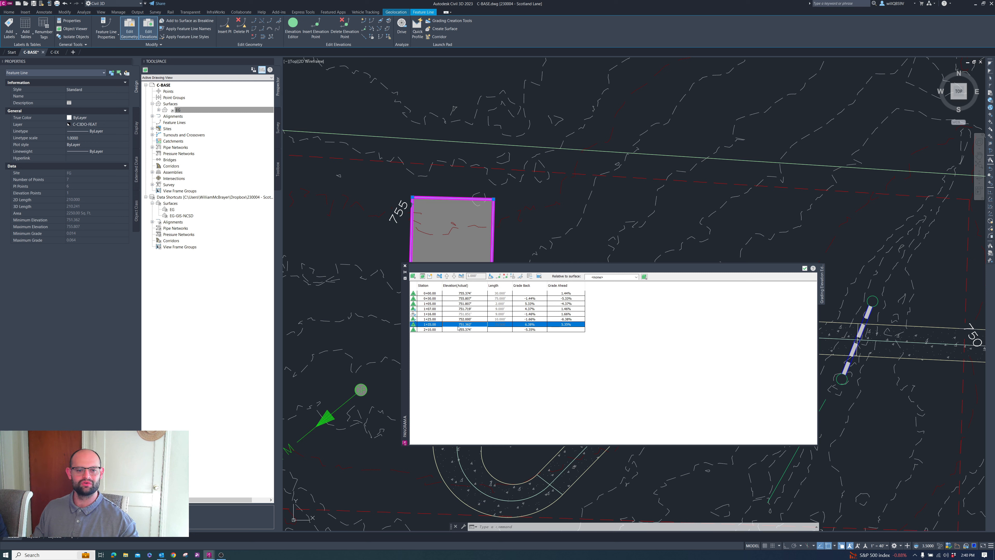
key(ctrl+a)
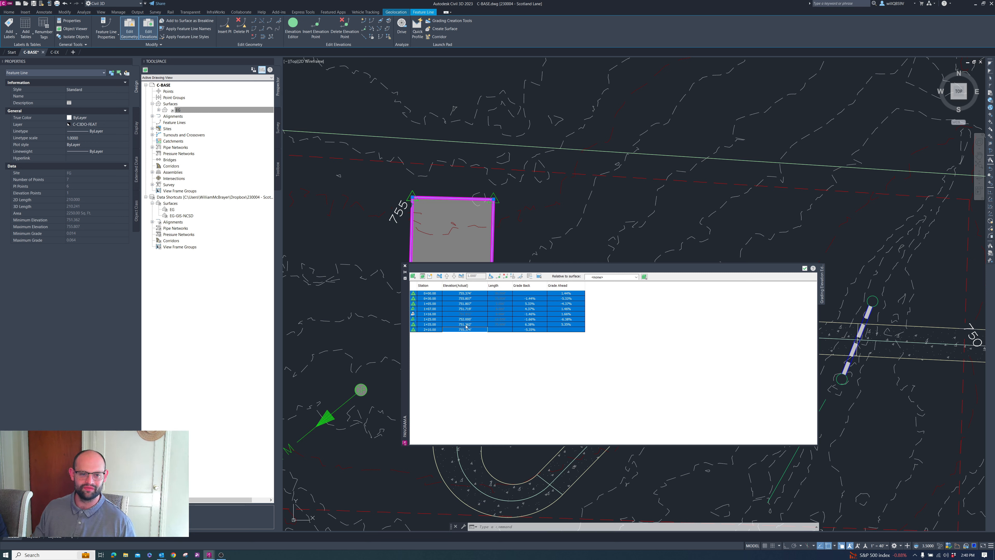
double_click(466, 325)
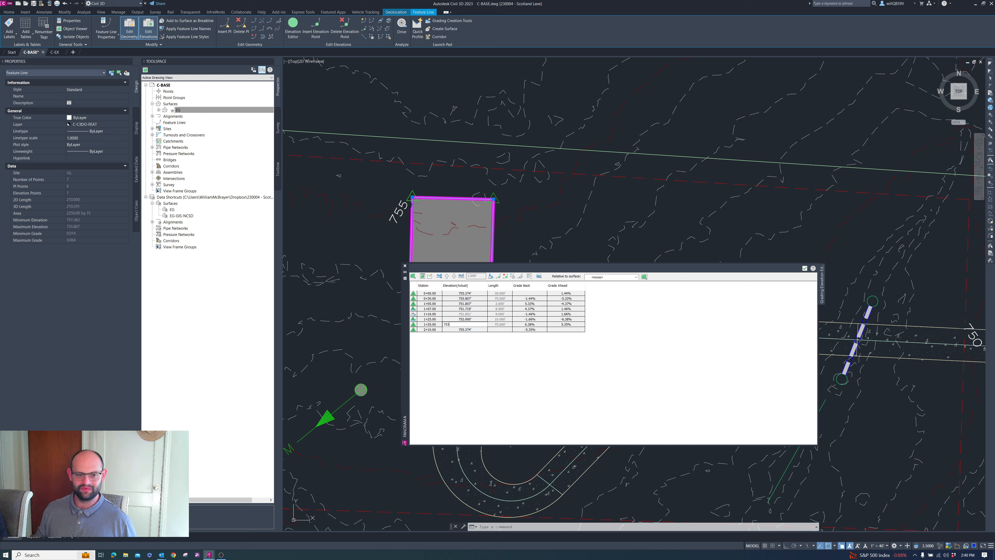
key(Return)
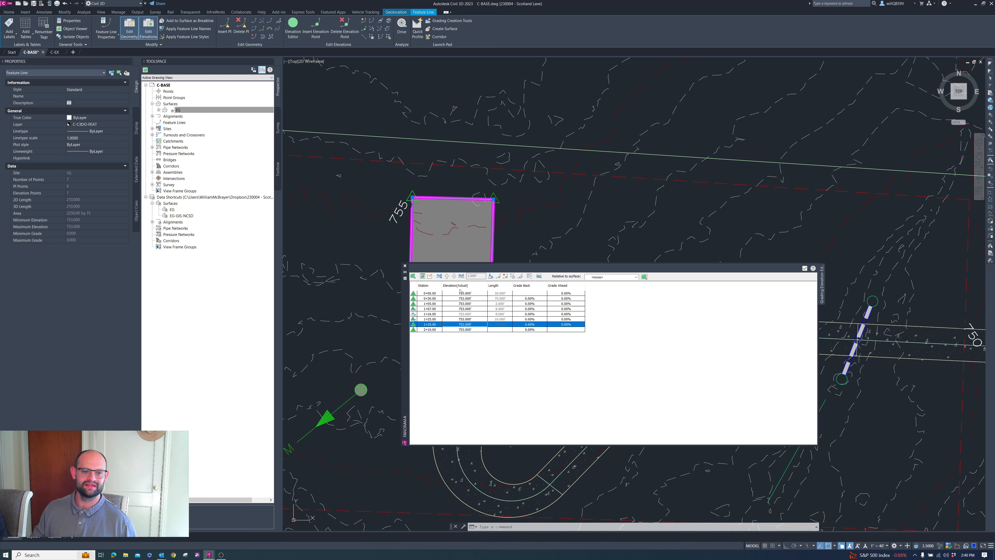
click(405, 267)
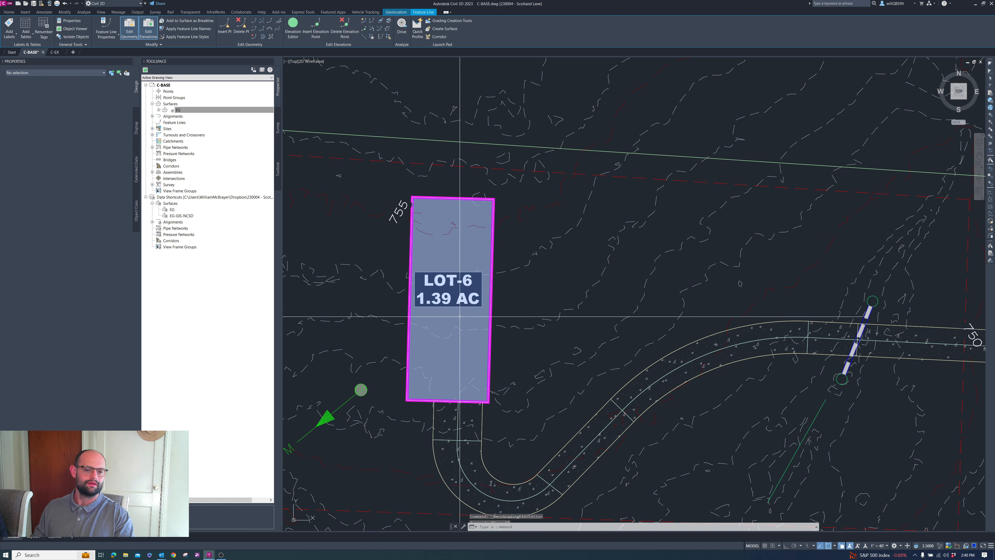
Step: Select the Lot 6 pad feature line along its driveway-side edge
key(Escape)
scroll(464, 399, up, 8)
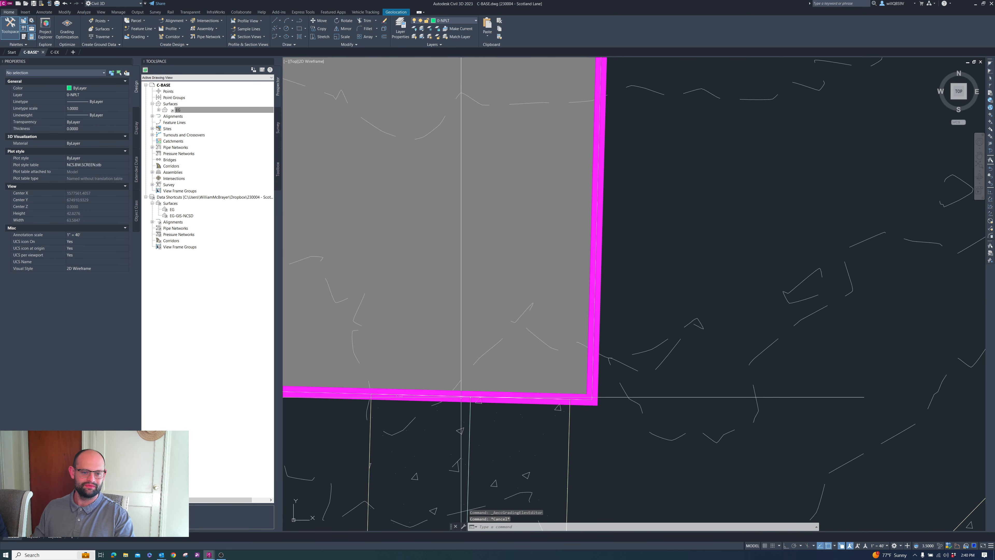
click(464, 398)
scroll(464, 399, down, 2)
scroll(463, 382, up, 4)
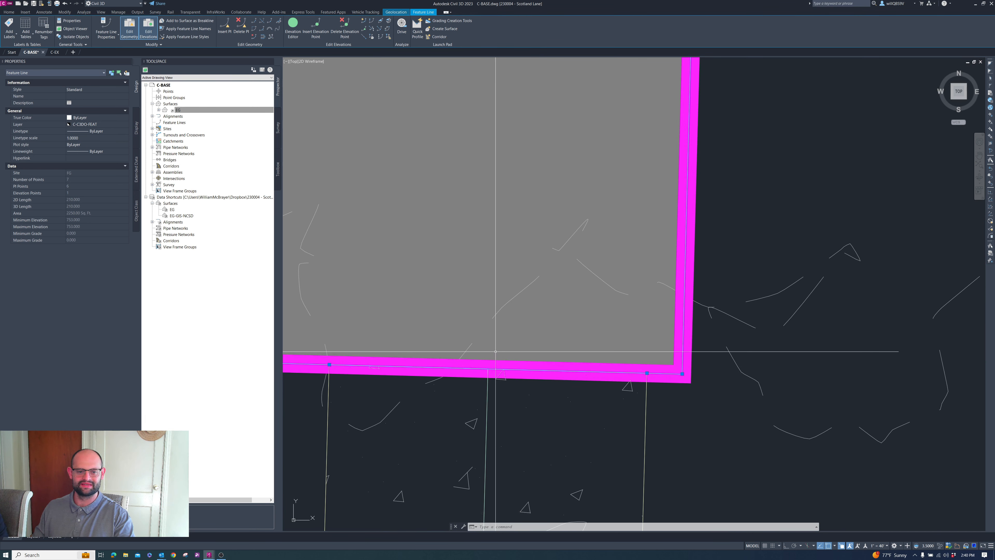
scroll(489, 364, down, 2)
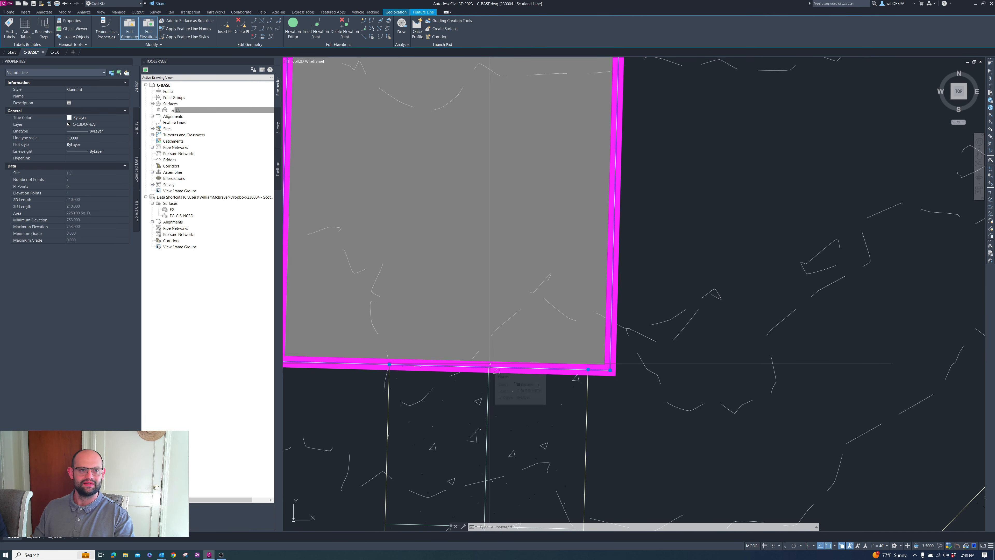
click(234, 62)
click(224, 26)
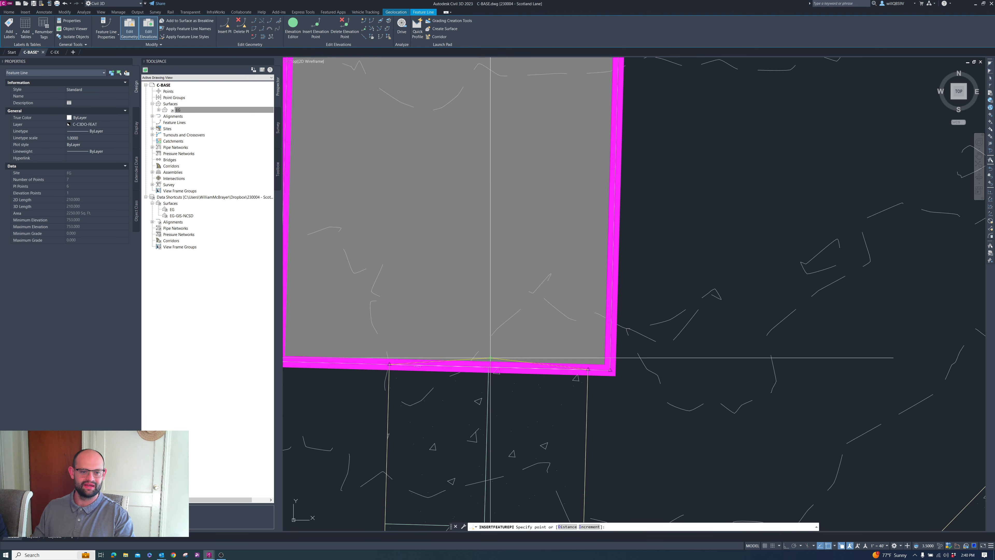
scroll(490, 363, up, 5)
click(501, 370)
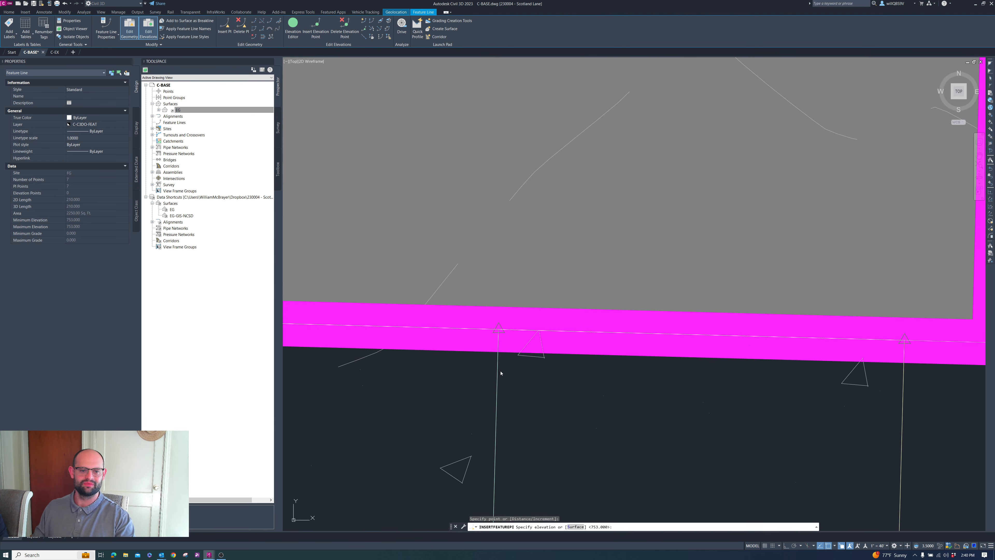
key(Escape)
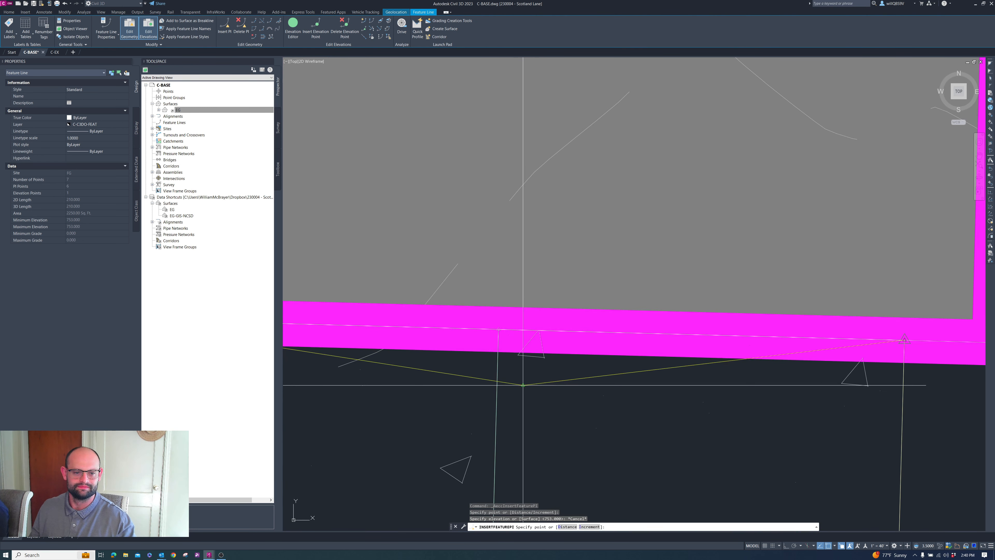
key(Return)
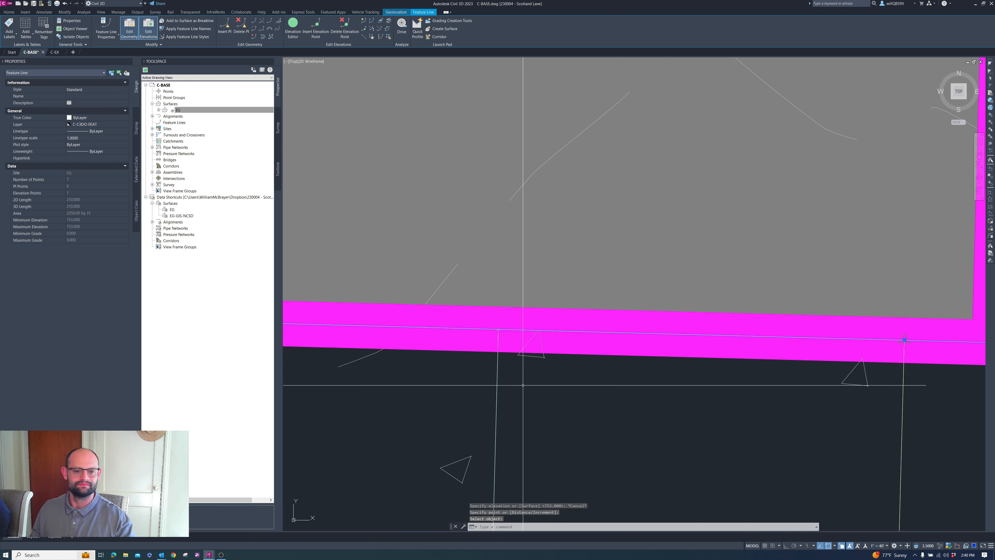
Step: Insert a PI at elevation 753 on the pad feature line, snapped to the endpoint of the driveway centerline
key(Return)
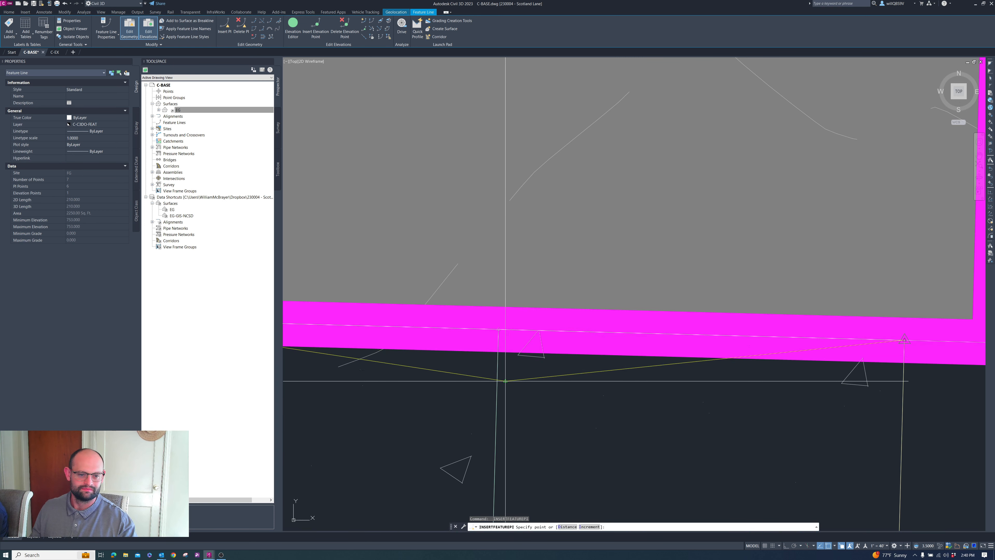
key(F3)
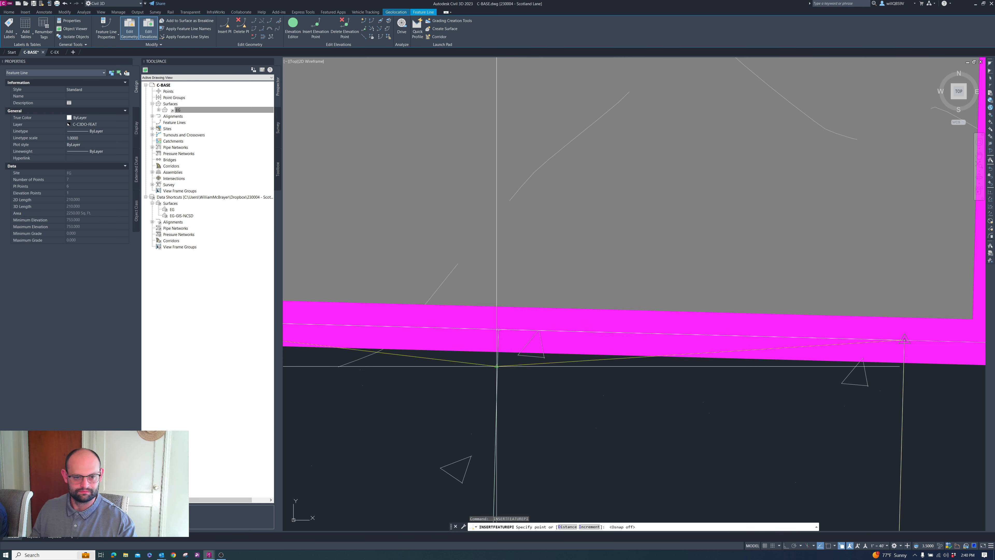
shift+right_click(505, 340)
click(522, 377)
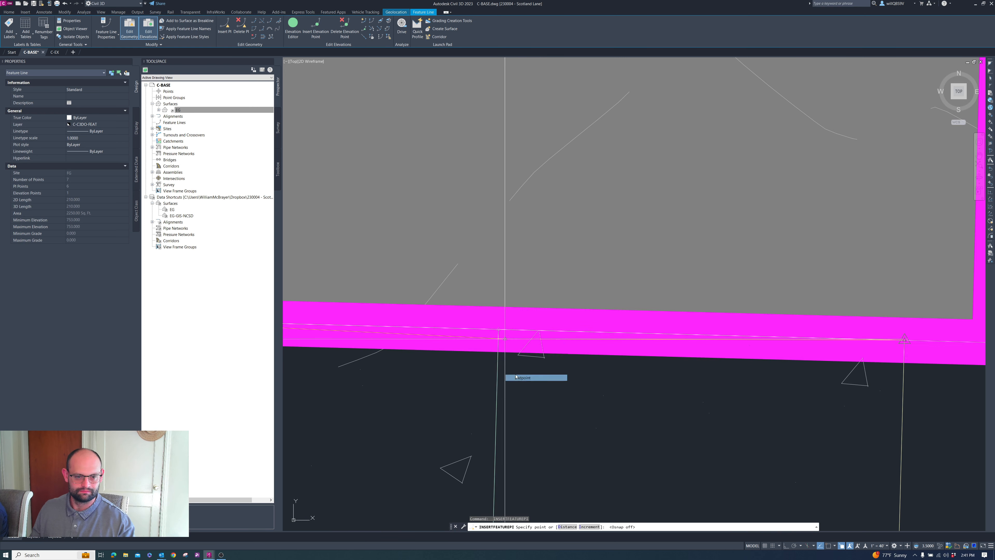
click(500, 333)
key(Return)
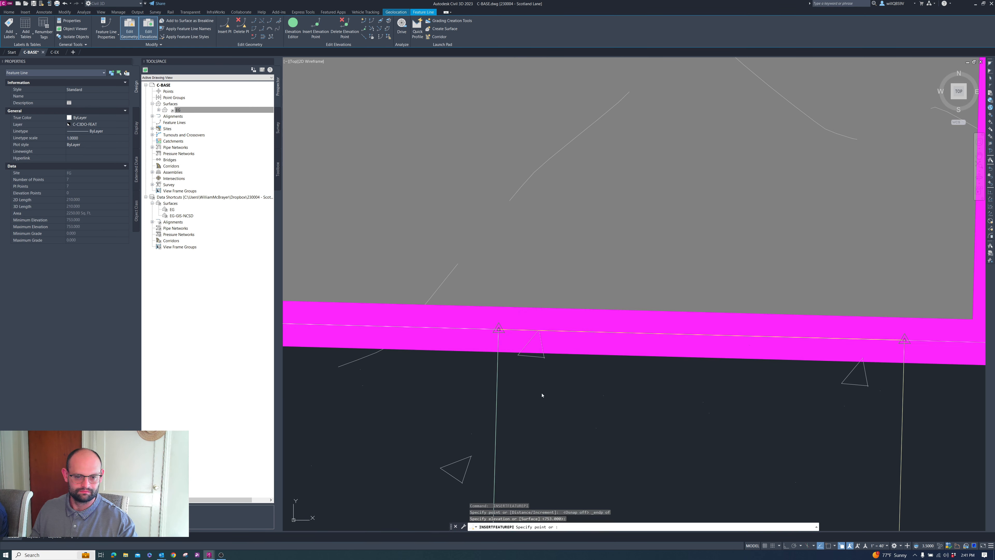
key(Return)
key(Escape)
Step: Examine the points of the pad feature line, and select the driveway edge feature line to review it between pad and road
scroll(566, 373, down, 4)
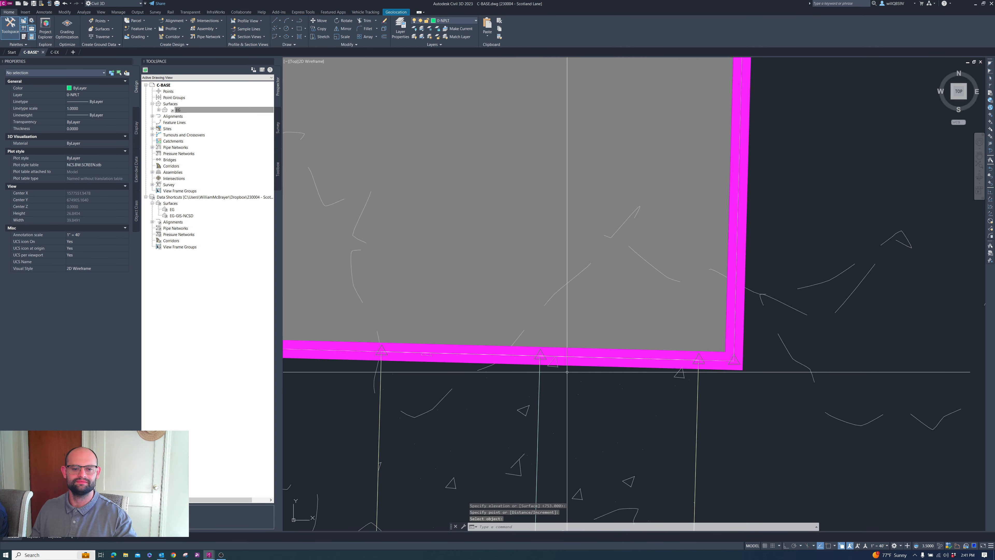
key(Escape)
click(548, 356)
scroll(562, 329, down, 4)
scroll(556, 337, up, 4)
scroll(592, 303, down, 2)
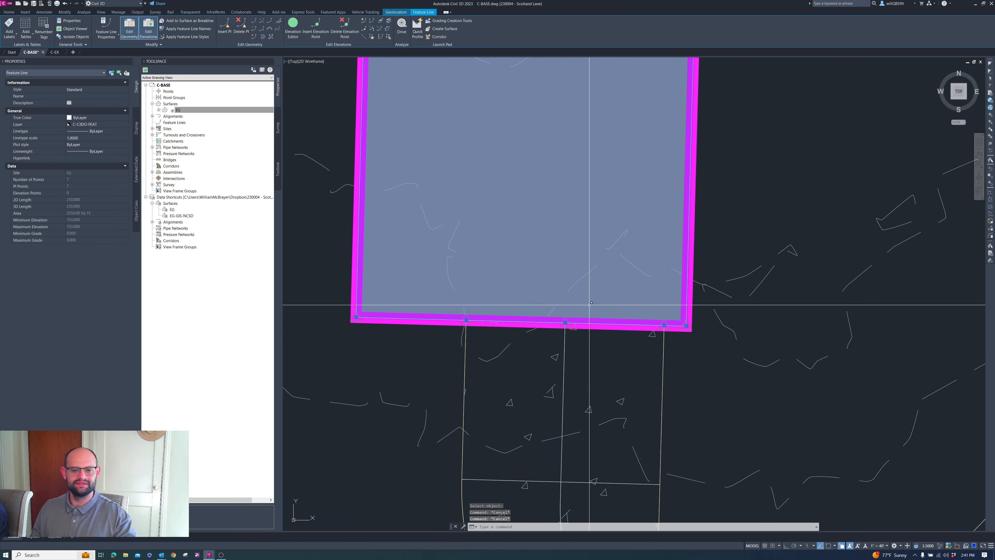
key(Escape)
scroll(589, 304, down, 2)
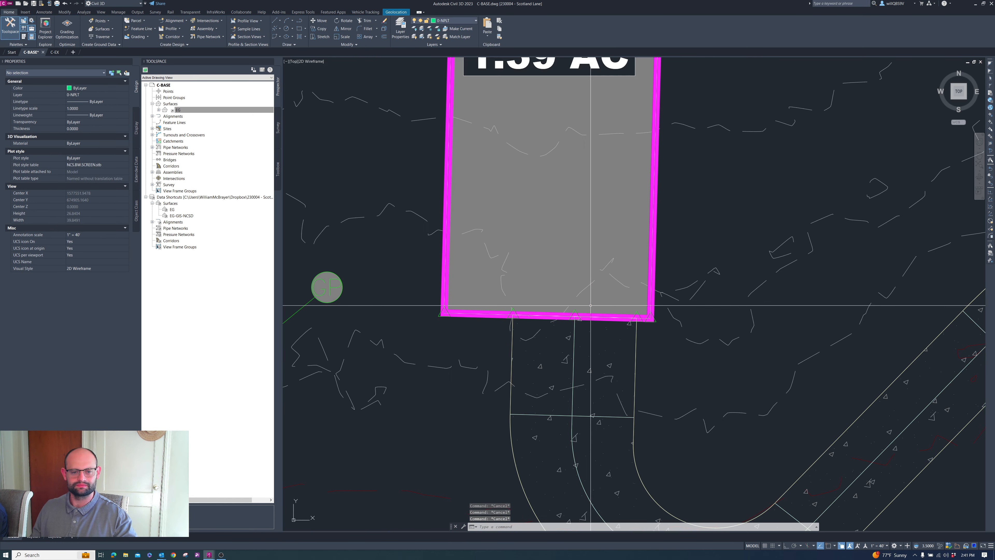
scroll(617, 377, down, 4)
click(609, 392)
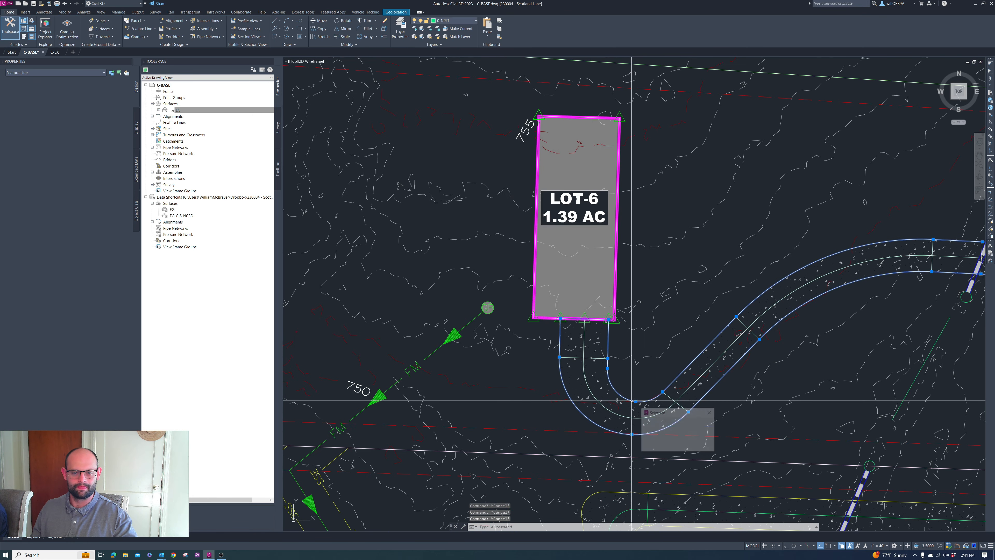
scroll(609, 392, down, 4)
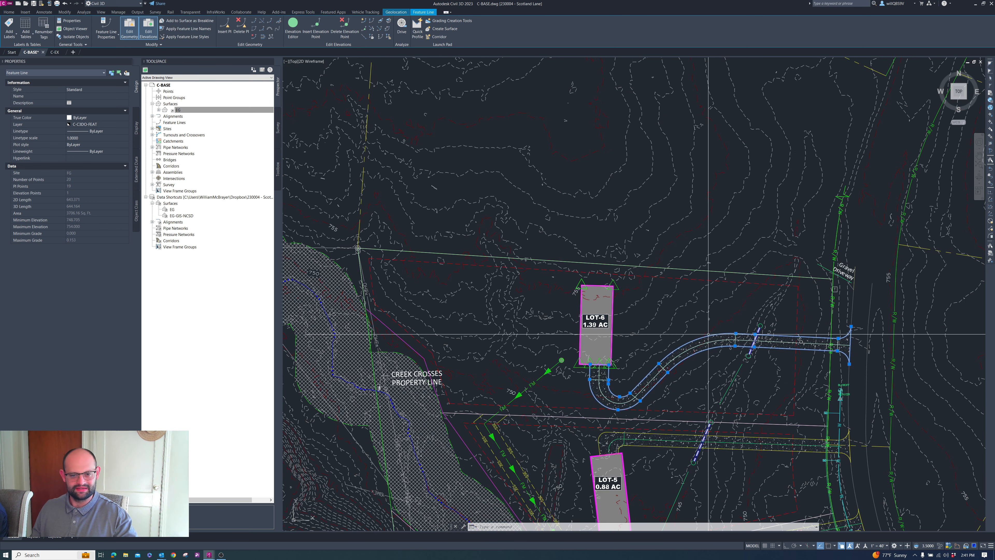
scroll(701, 335, up, 2)
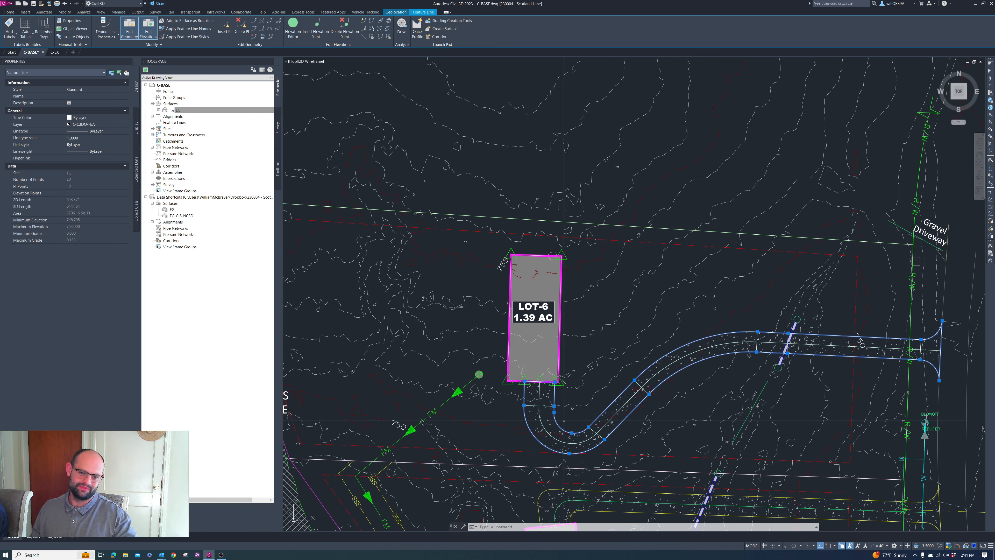
scroll(714, 342, up, 2)
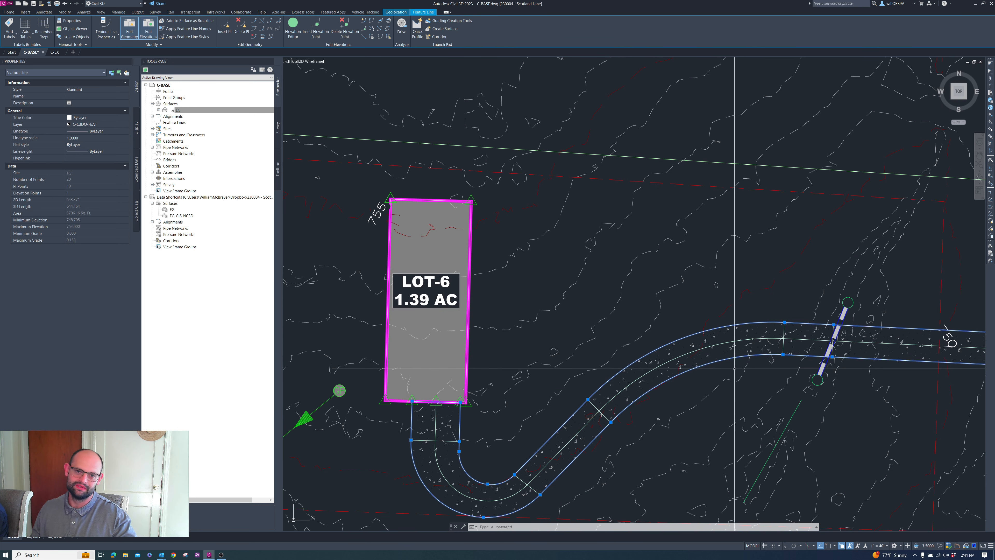
Step: Set the driveway centerline to elevation 751 at the second transverse line past the storm pipe toward the pad with Quick Elevation Edit
click(363, 20)
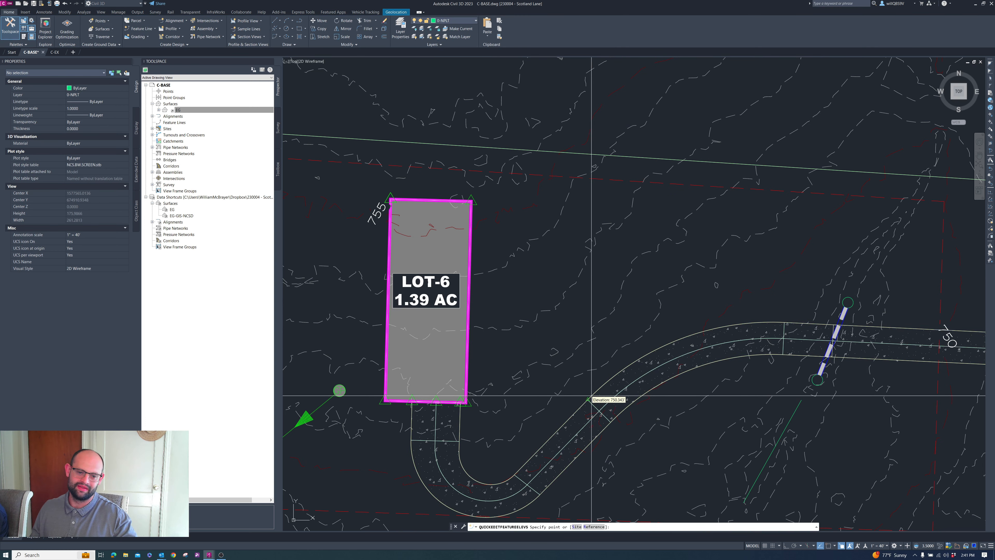
scroll(590, 397, up, 2)
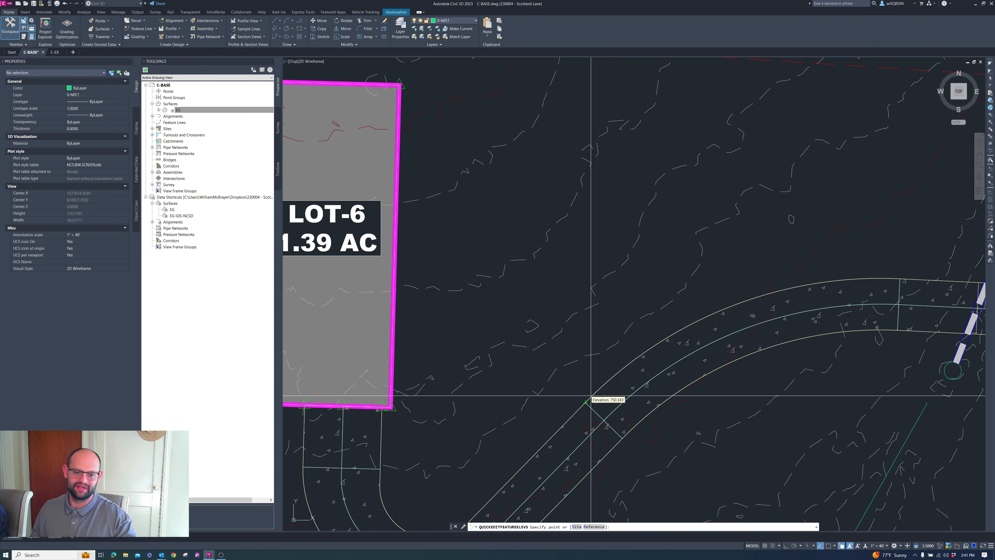
scroll(605, 417, up, 1)
scroll(604, 421, up, 6)
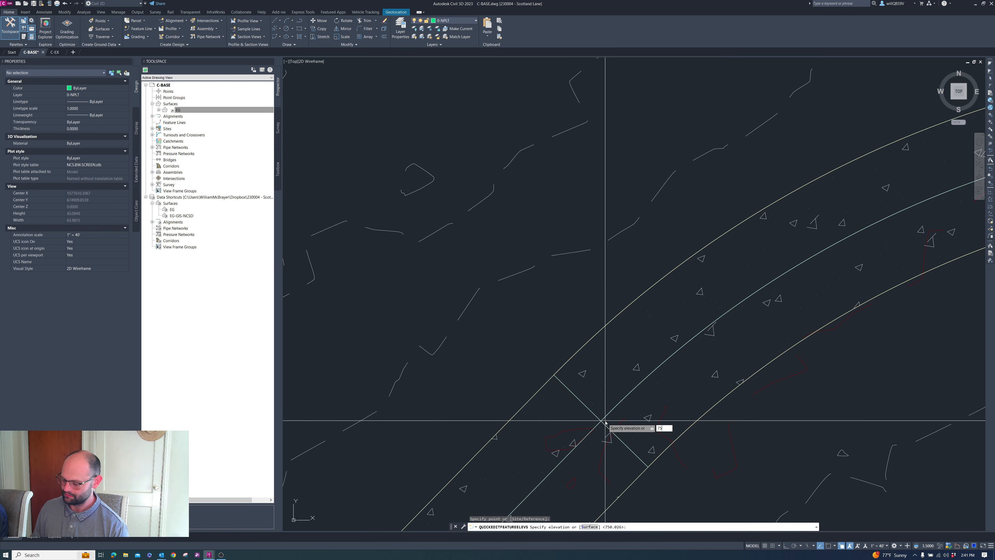
key(Return)
key(Return)
scroll(588, 422, down, 5)
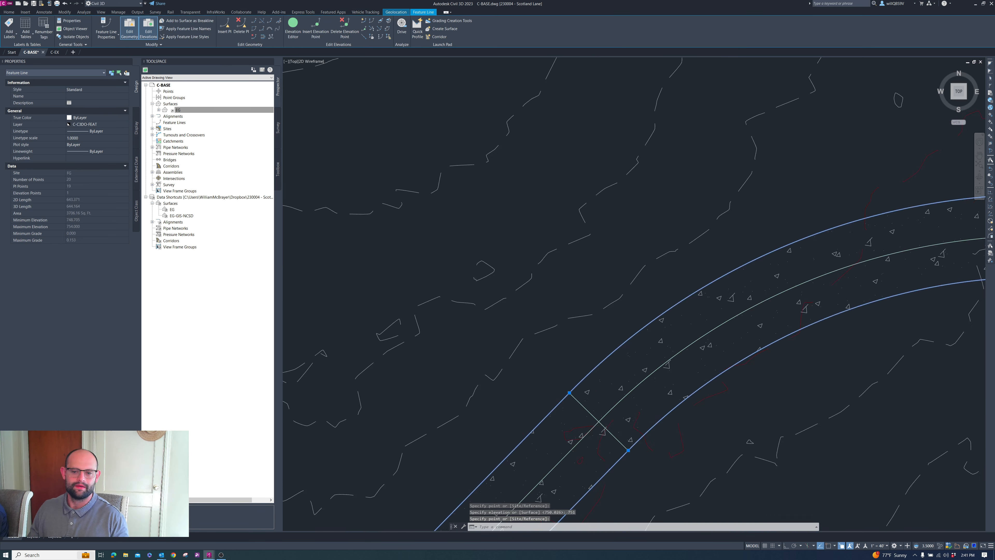
Step: Grade the driveway centerline at 1% from the storm pipe crossing through the first transverse line to the second one toward the pad
key(Return)
scroll(807, 353, up, 4)
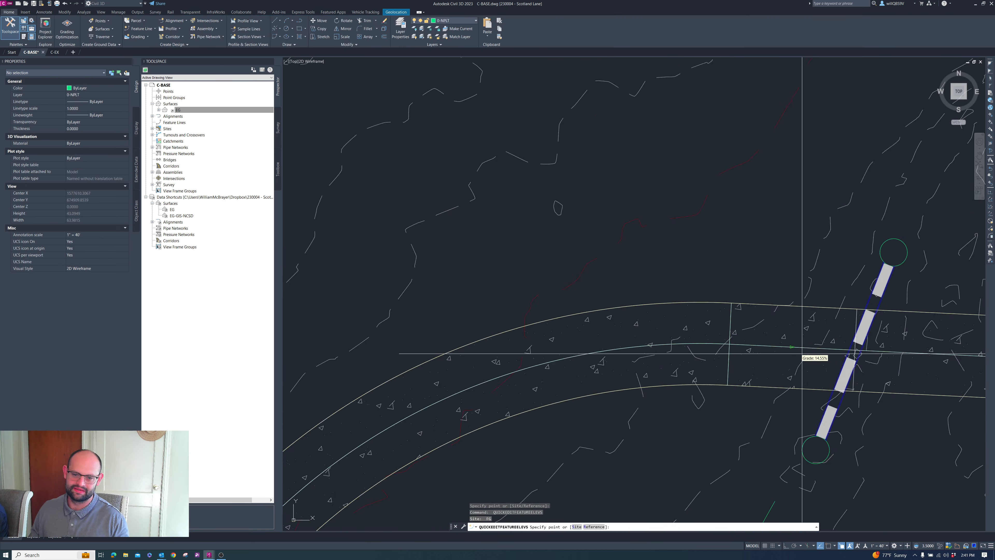
scroll(846, 352, down, 4)
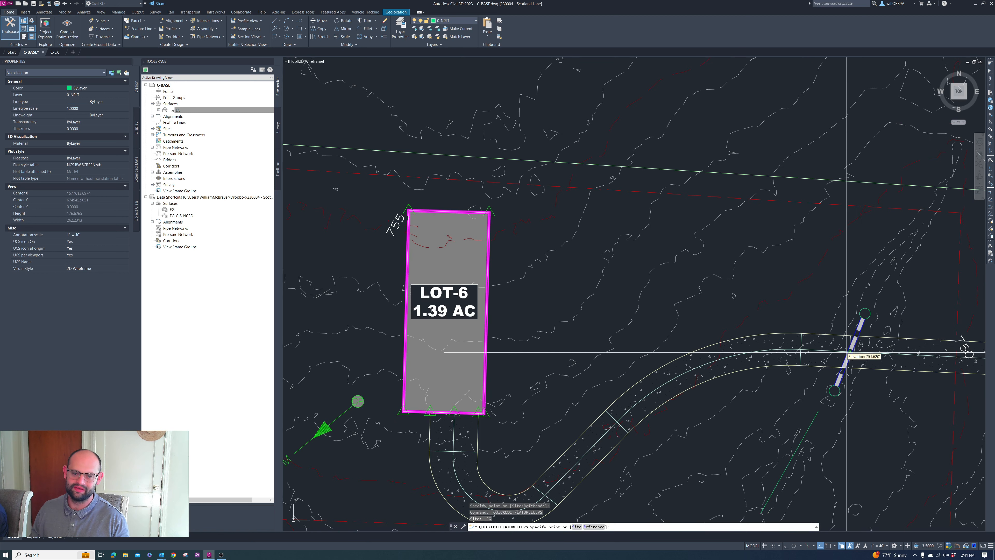
scroll(845, 350, up, 4)
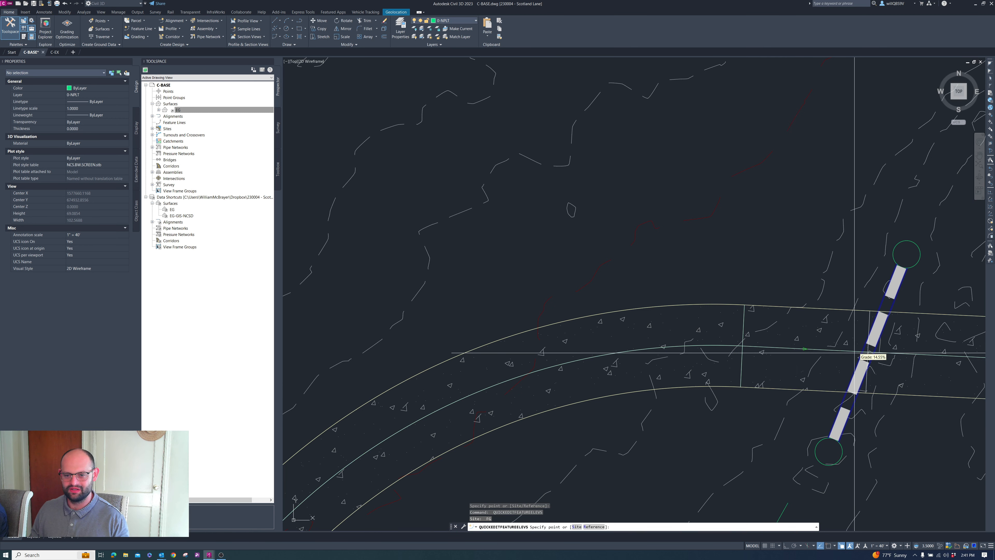
click(789, 353)
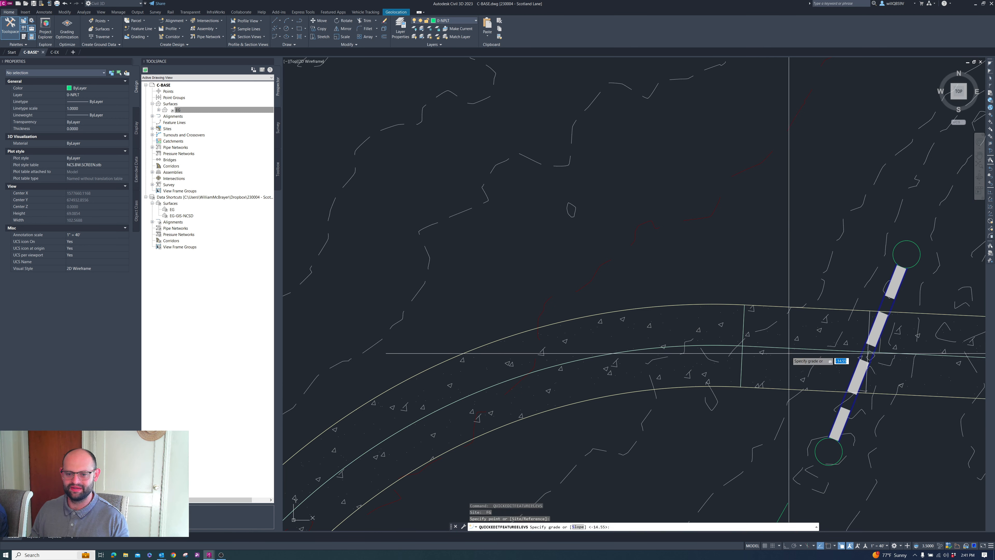
text(1)
key(Return)
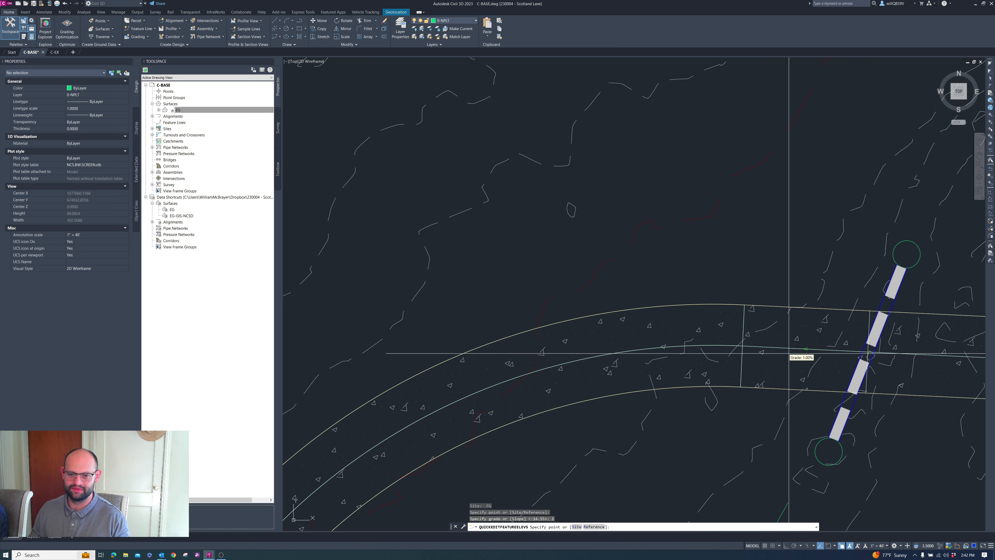
scroll(789, 353, down, 4)
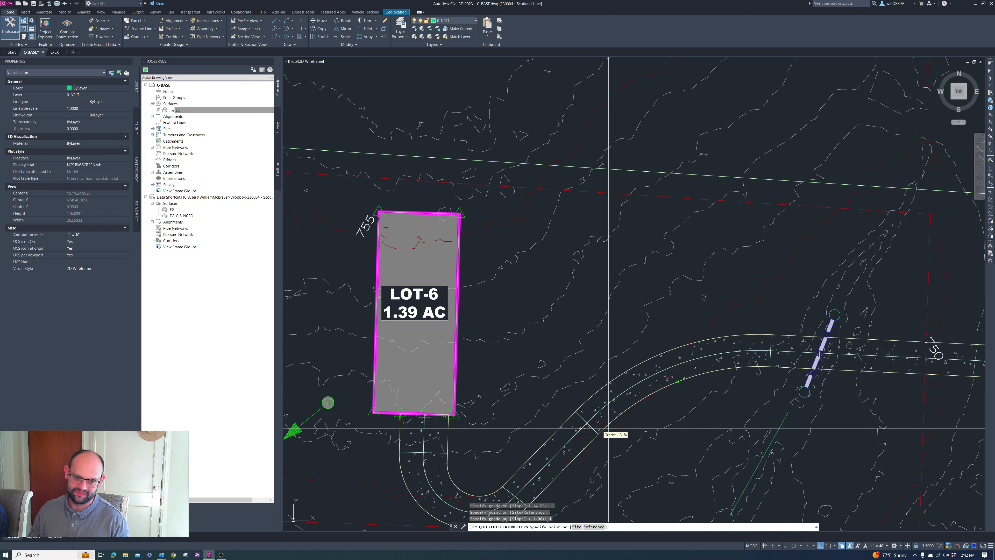
scroll(586, 424, up, 2)
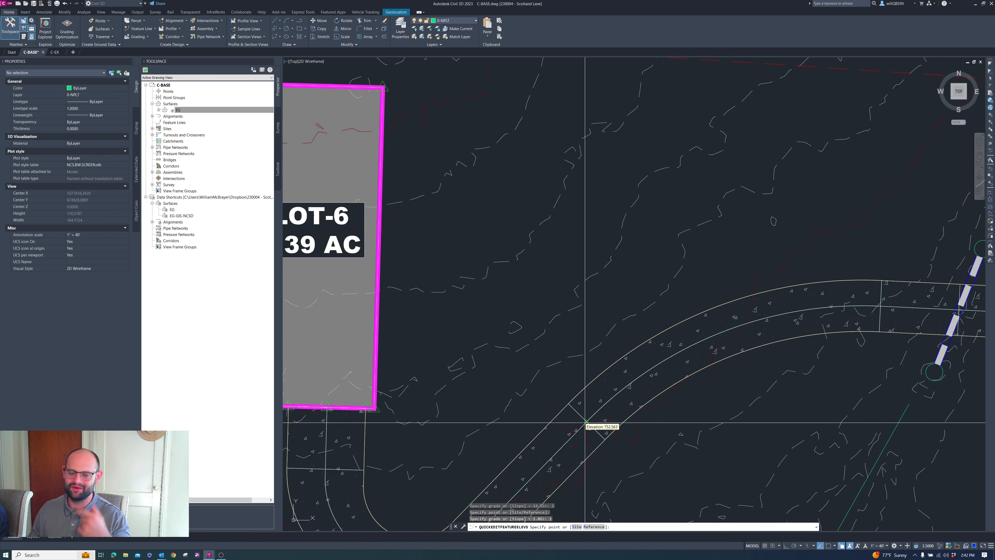
scroll(586, 425, down, 6)
scroll(585, 423, up, 2)
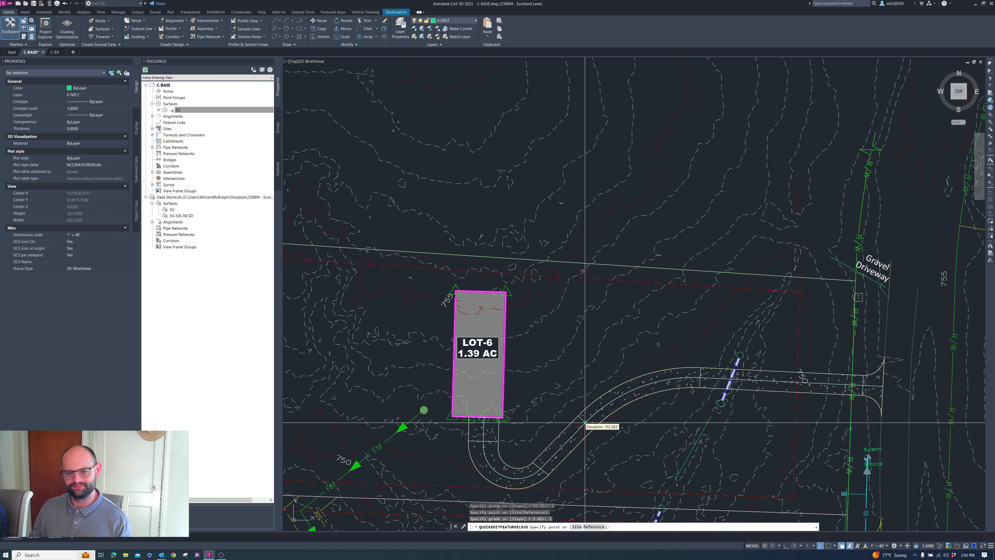
Step: Set both halves of the first transverse feature line on the pad side of the storm pipe to a -2% grade
scroll(699, 374, up, 6)
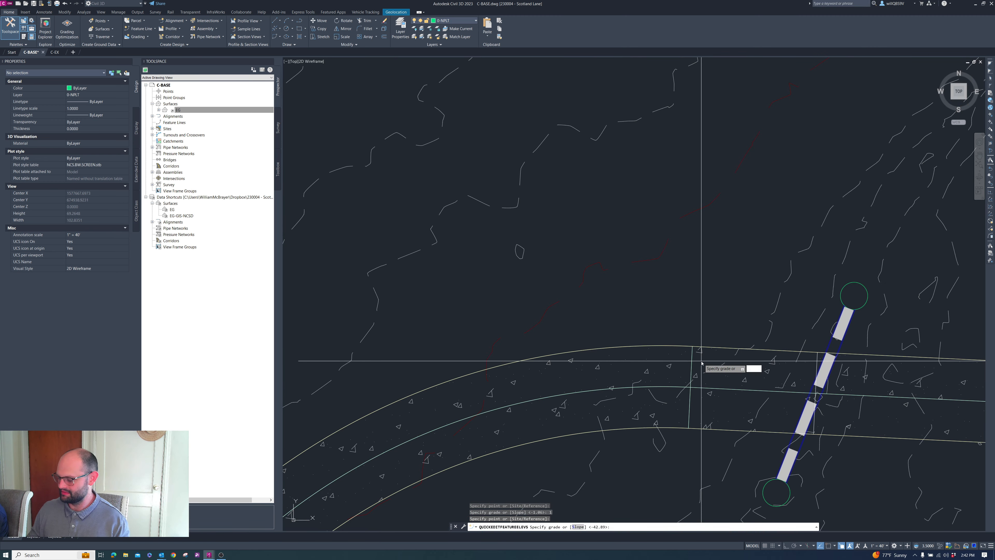
key(Return)
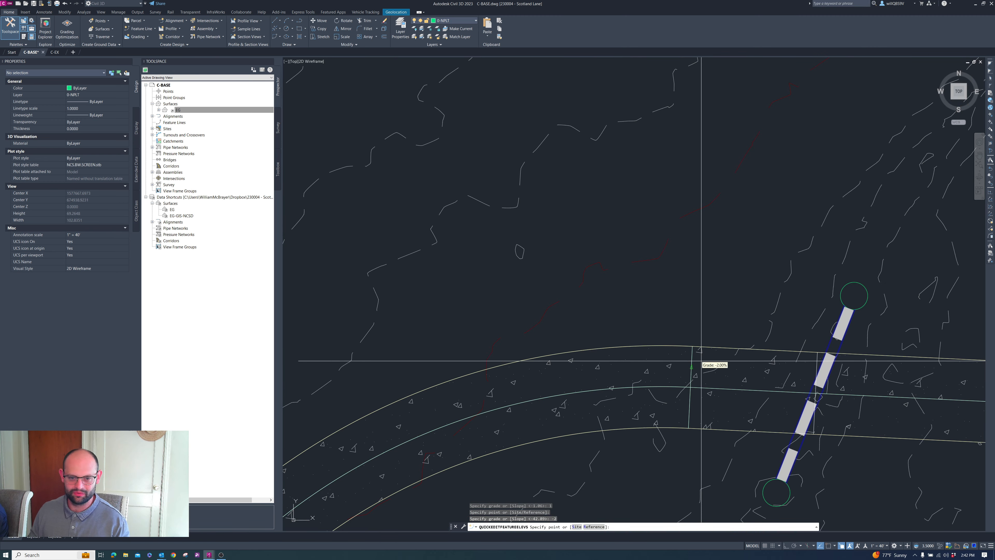
click(697, 414)
text(-2)
key(Return)
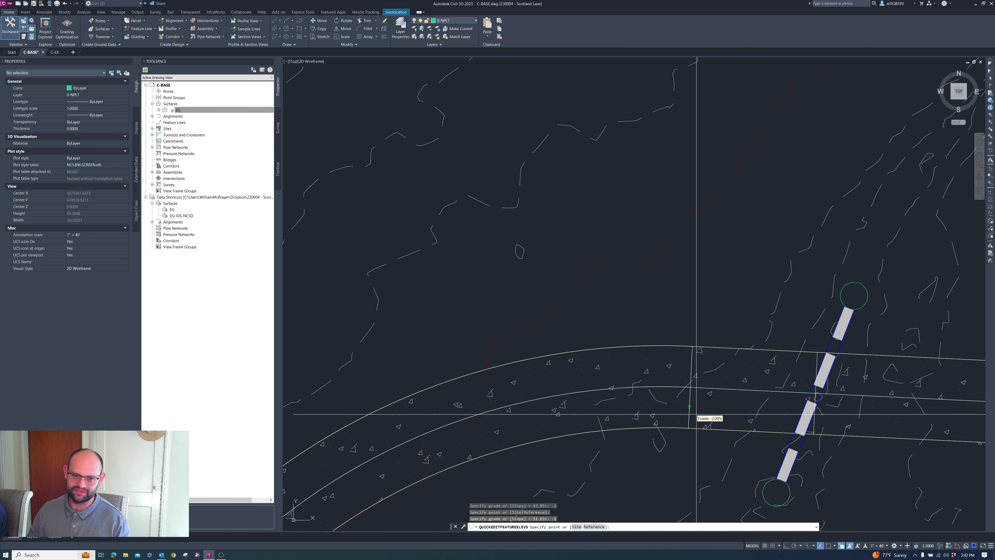
Step: Set both halves of the second transverse feature line on the pad side of the storm pipe to a -2% grade
scroll(598, 400, down, 6)
scroll(596, 400, up, 4)
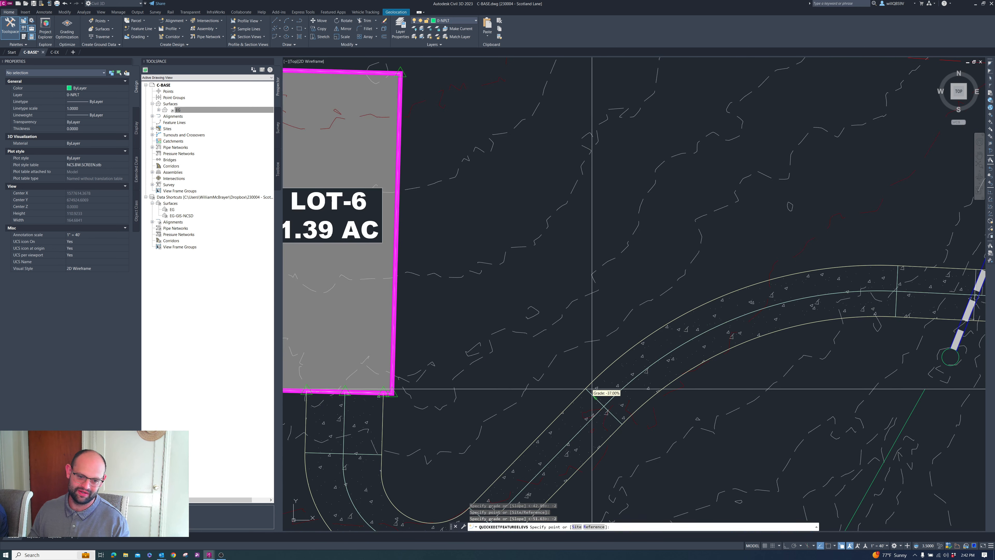
key(Return)
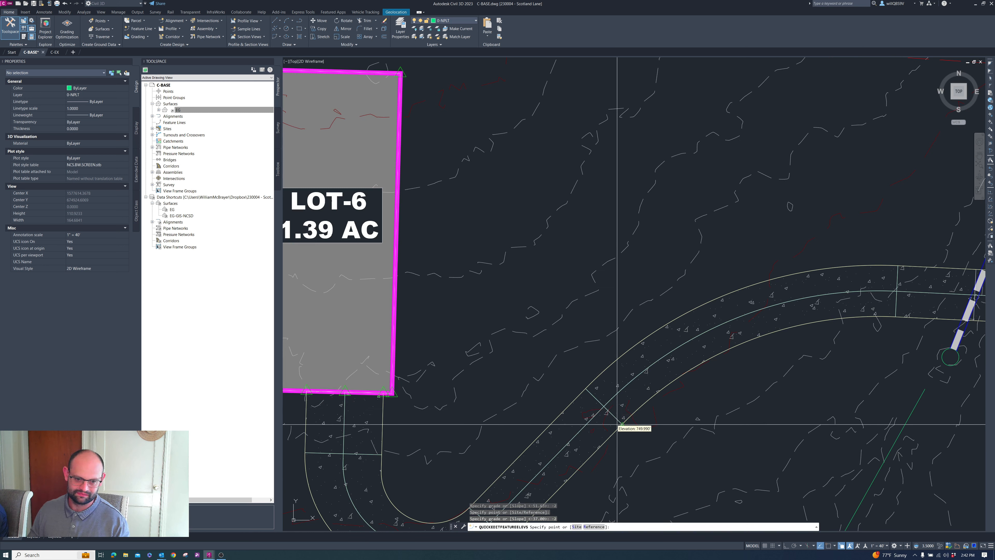
text(2)
key(Return)
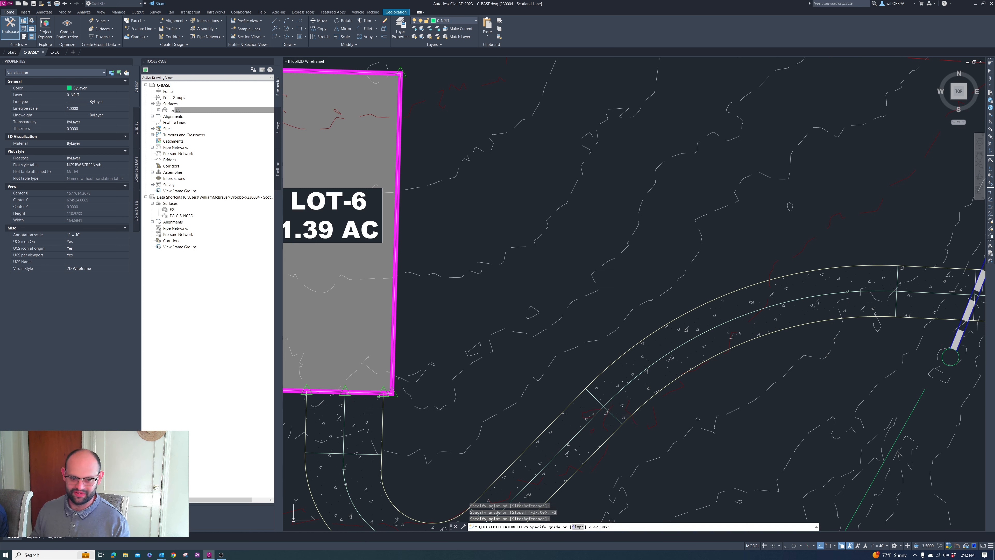
Step: Grade the east driveway edge and the centerline at -2% from the pad to the transverse line nearest it with Quick Elevation Edit
scroll(616, 422, down, 3)
scroll(517, 364, up, 4)
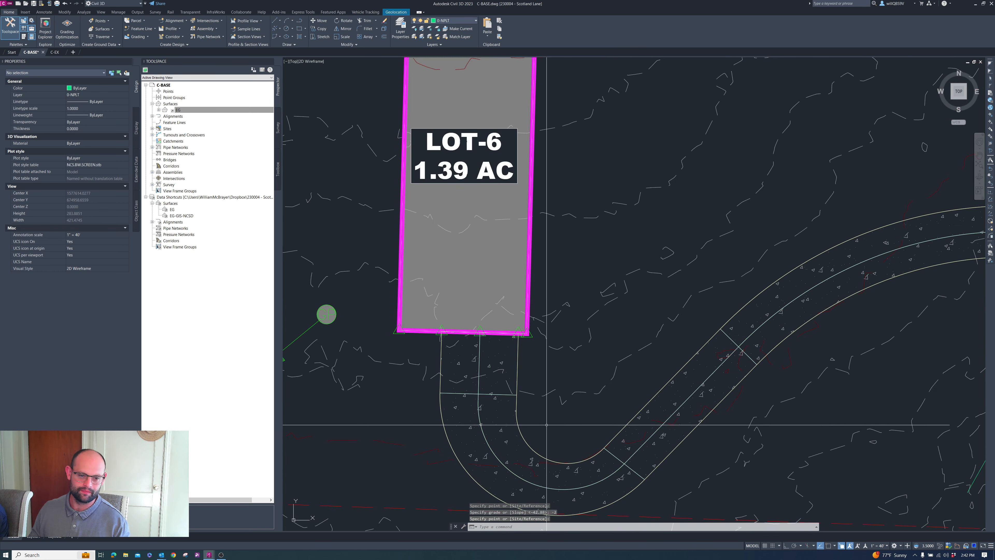
click(517, 364)
scroll(513, 364, down, 2)
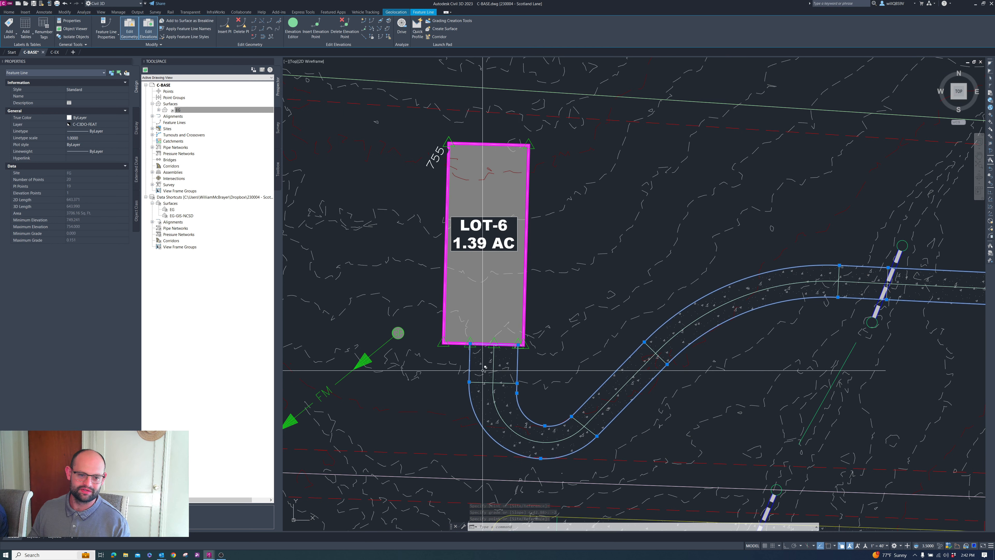
click(365, 20)
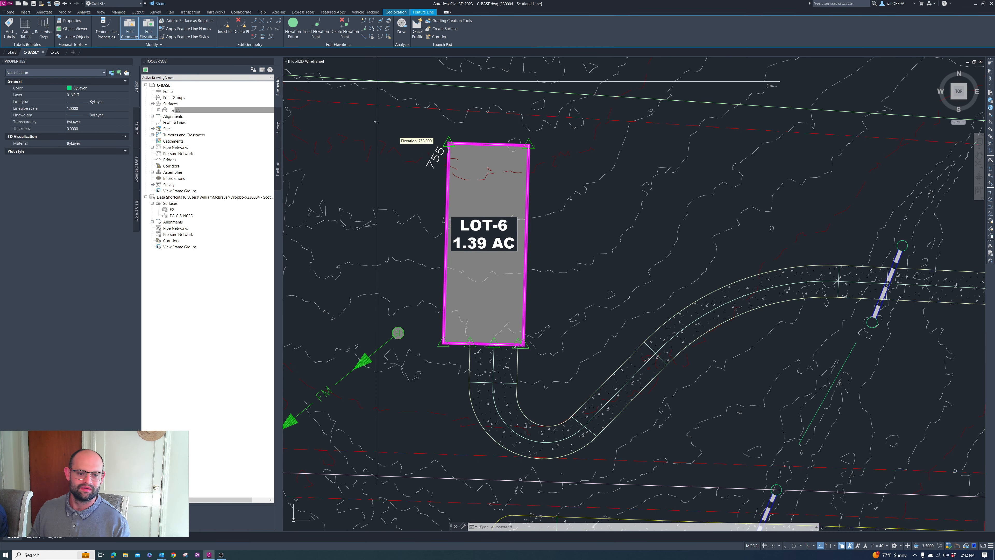
scroll(505, 355, up, 4)
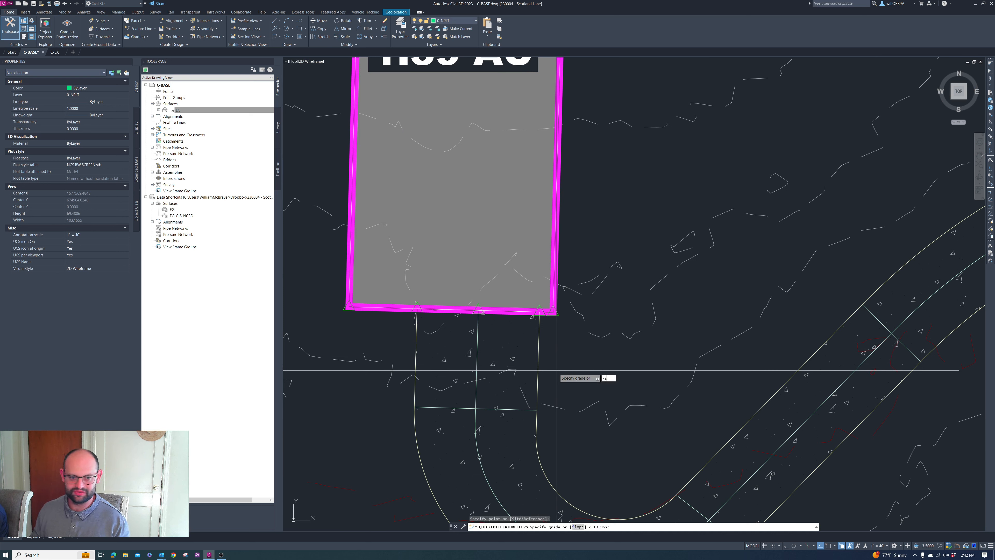
key(Return)
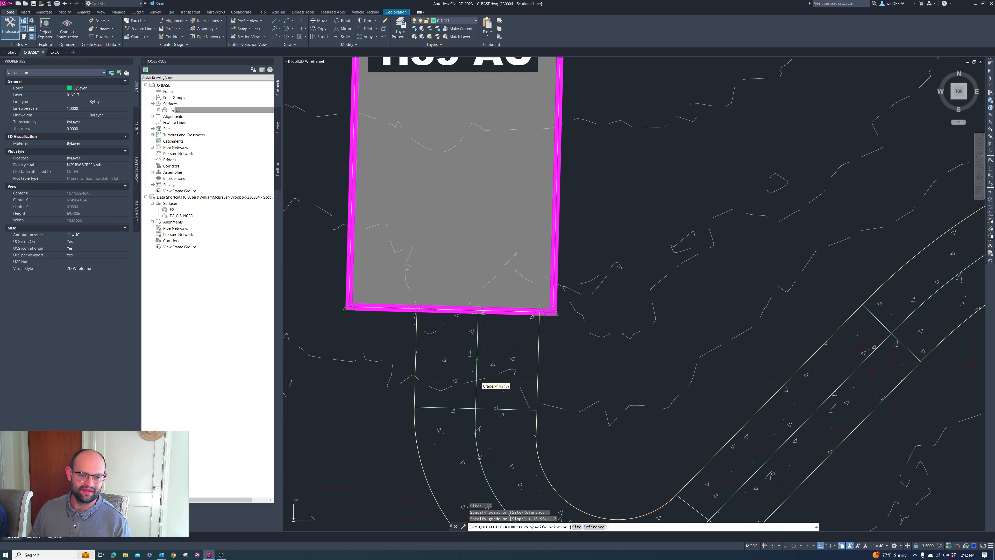
click(482, 382)
text(-2)
key(Return)
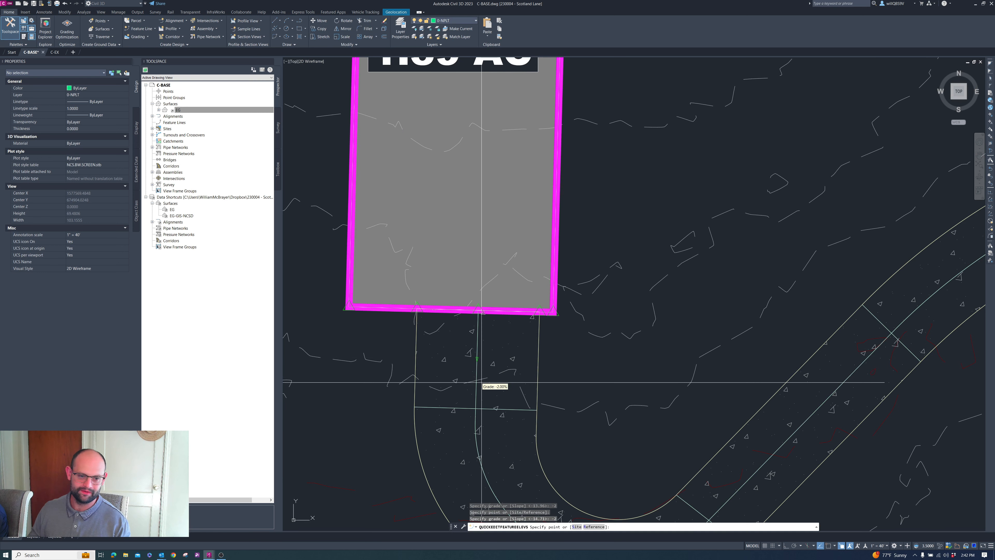
Step: Grade the west driveway edge at -2% from the pad to the transverse line nearest it
click(409, 367)
text(-)
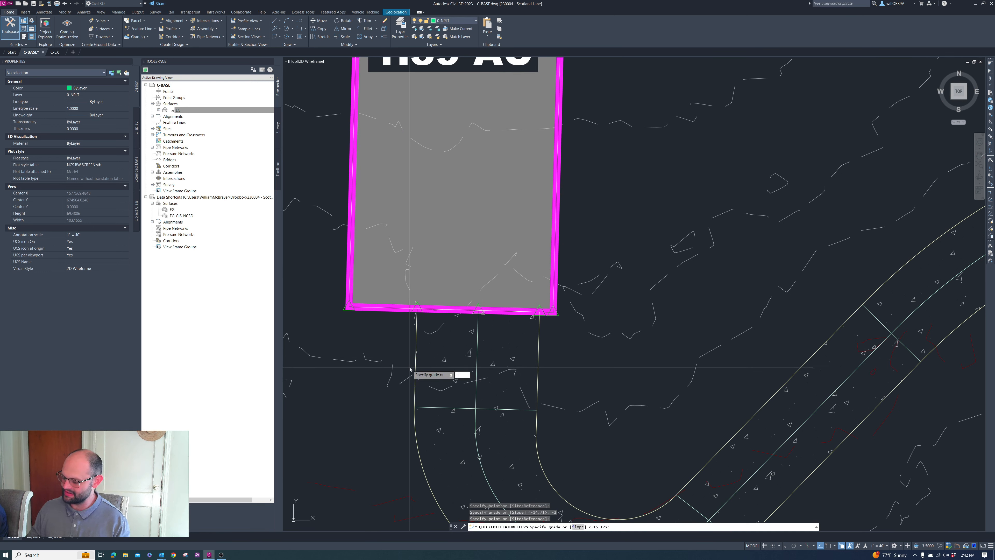
text(2)
key(Return)
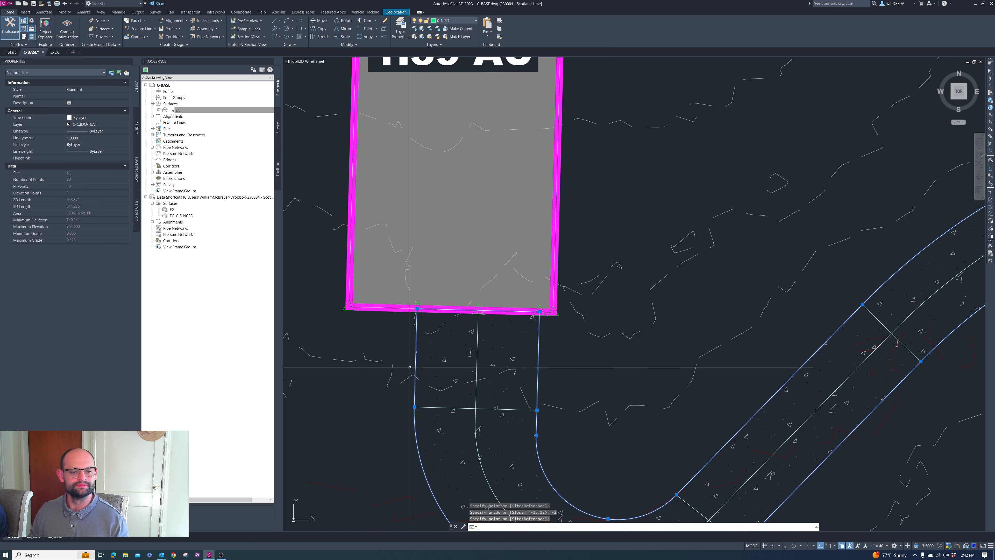
key(Return)
scroll(410, 367, down, 2)
scroll(467, 394, up, 2)
key(Return)
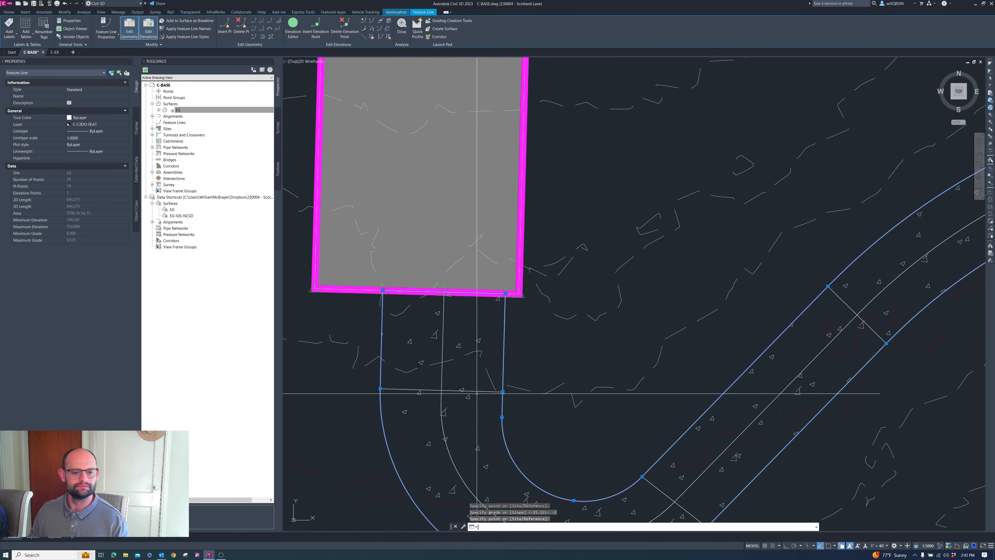
scroll(407, 396, down, 2)
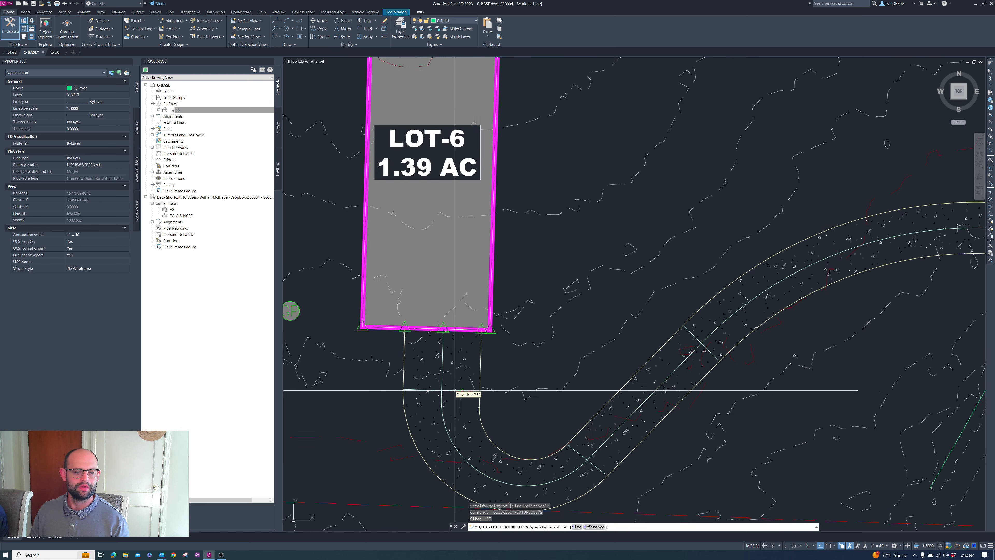
key(Escape)
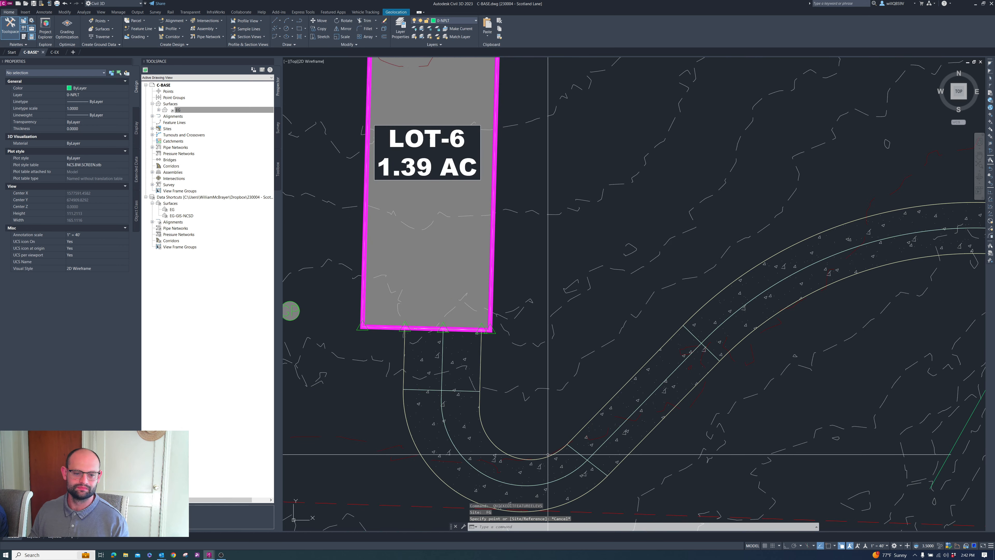
Step: Apply a steady 0.37% grade along the inner driveway edge from the second transverse line to the pad-side one with Set Grade/Slope between Points
click(545, 452)
scroll(548, 450, down, 2)
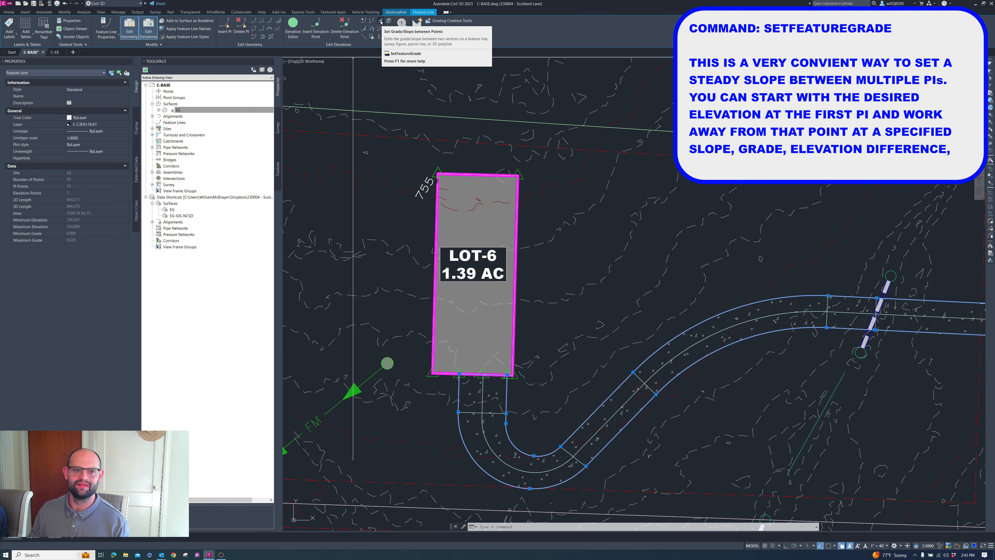
click(380, 22)
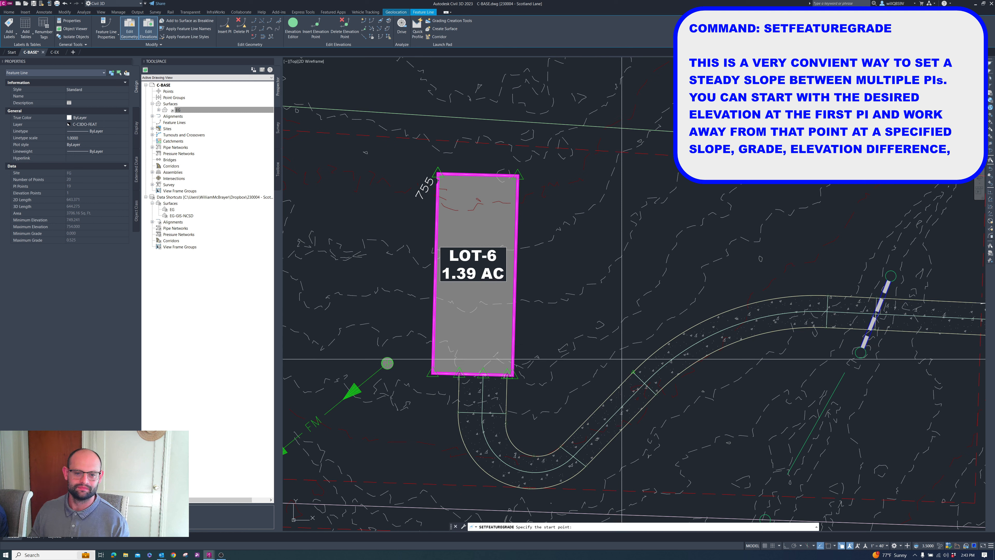
key(Return)
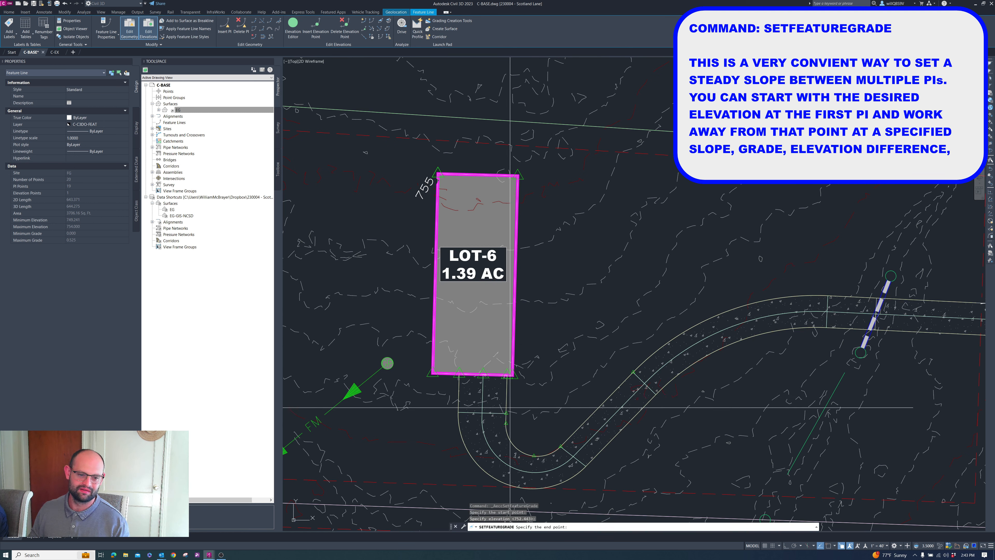
scroll(505, 410, up, 5)
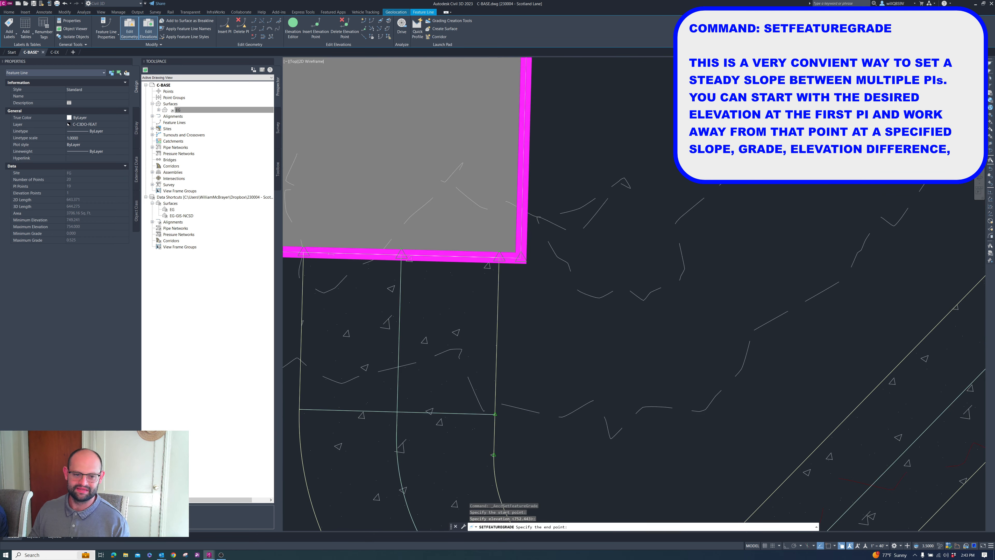
scroll(502, 416, down, 3)
click(503, 417)
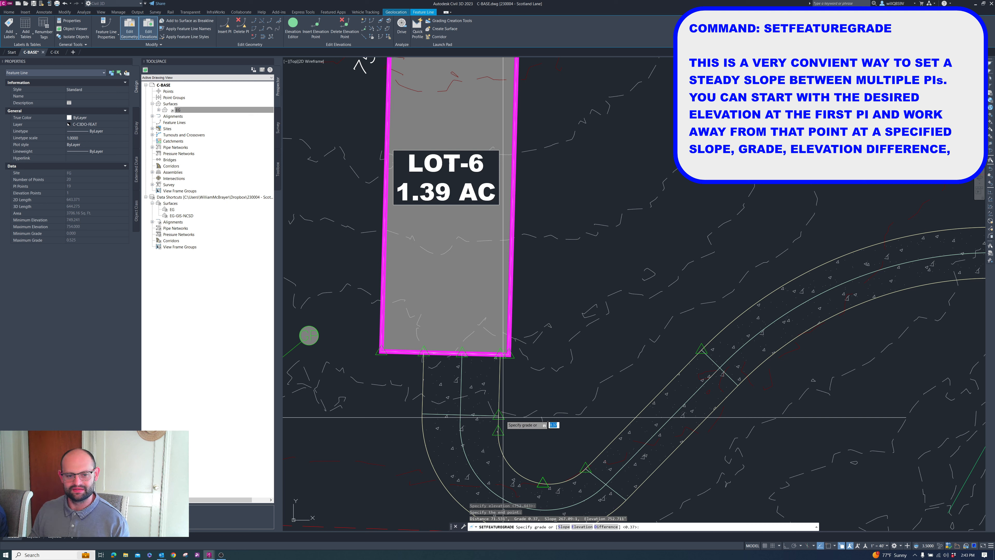
key(Return)
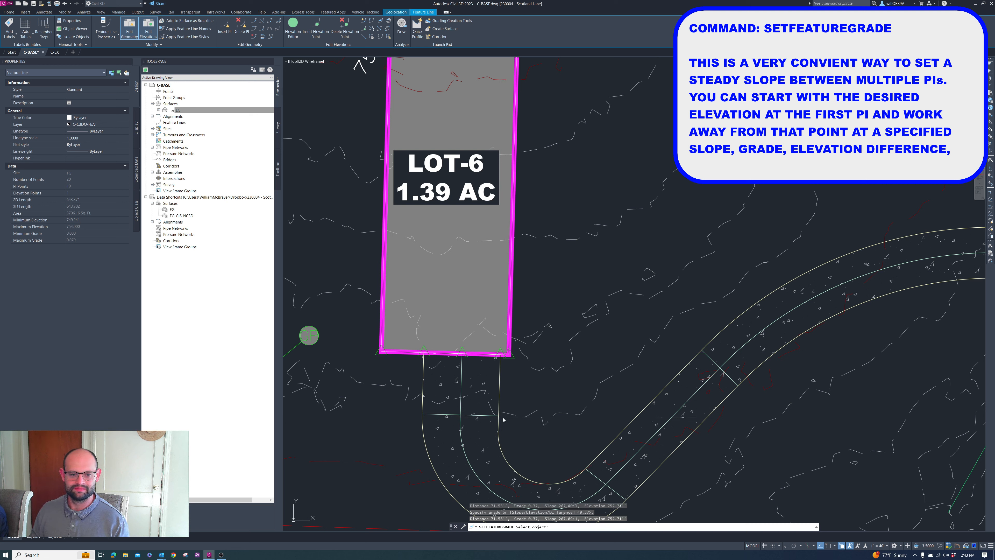
Step: Set a 1% grade on the straight inner driveway edge from the second transverse line to the third with Quick Elevation Edit
scroll(504, 419, down, 5)
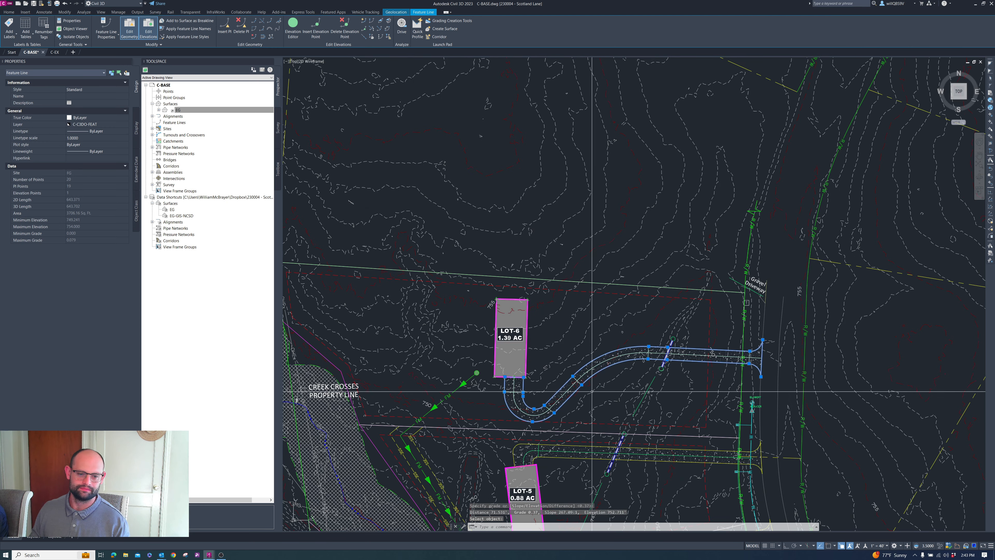
scroll(588, 412, up, 2)
scroll(562, 396, up, 2)
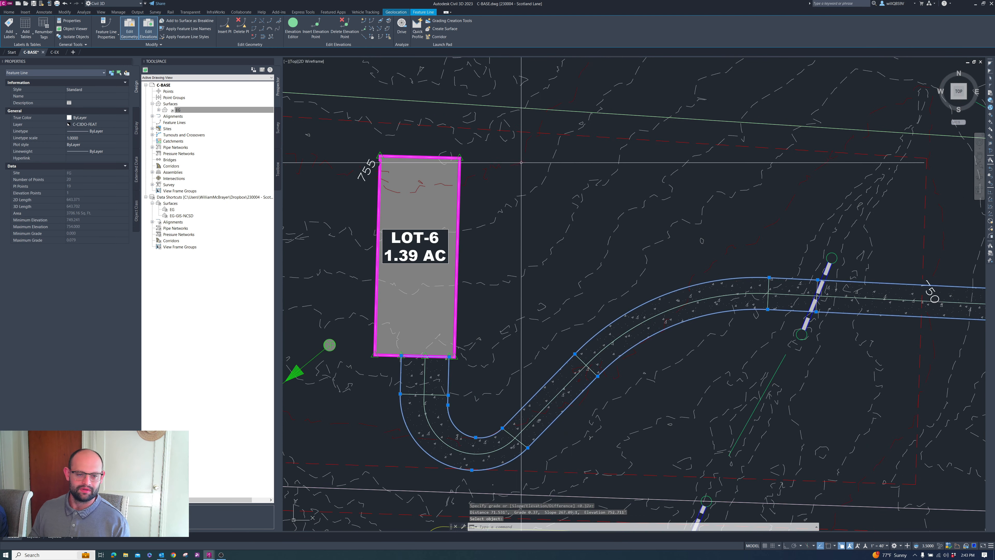
click(364, 21)
scroll(455, 394, up, 2)
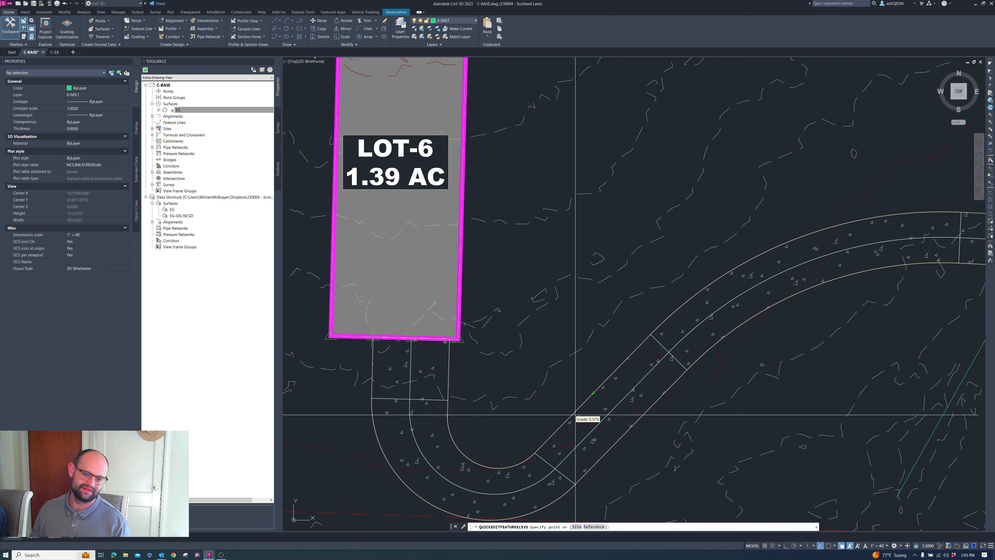
scroll(576, 415, down, 2)
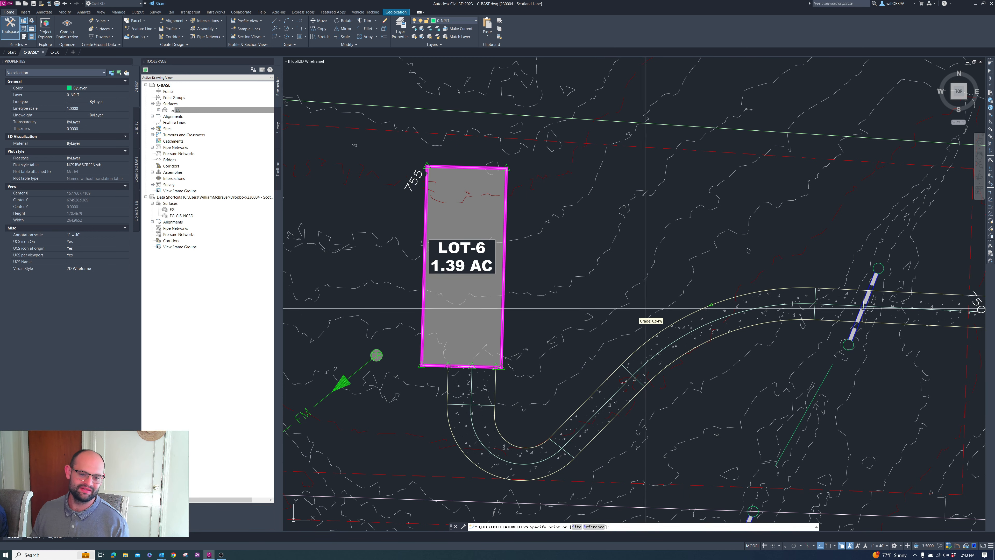
scroll(559, 433, up, 2)
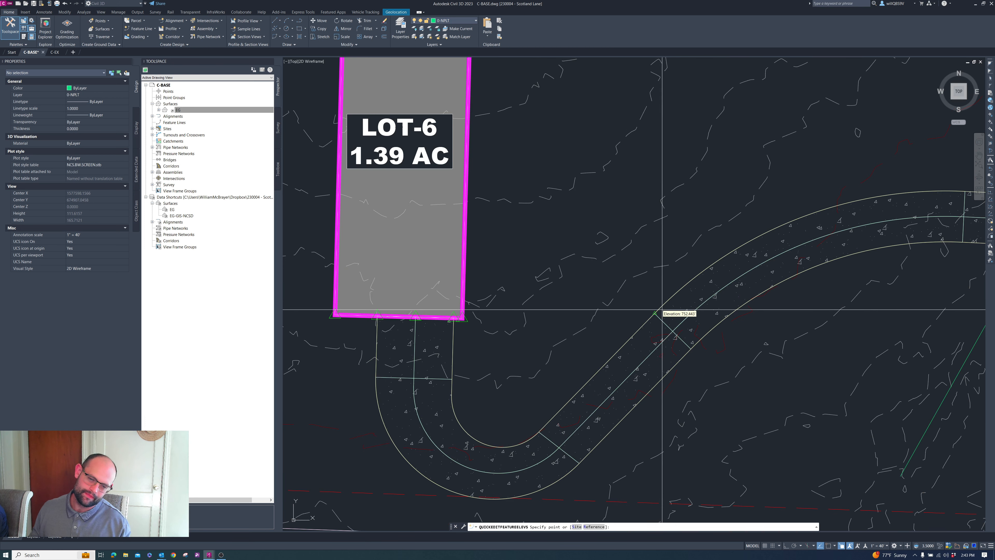
click(586, 396)
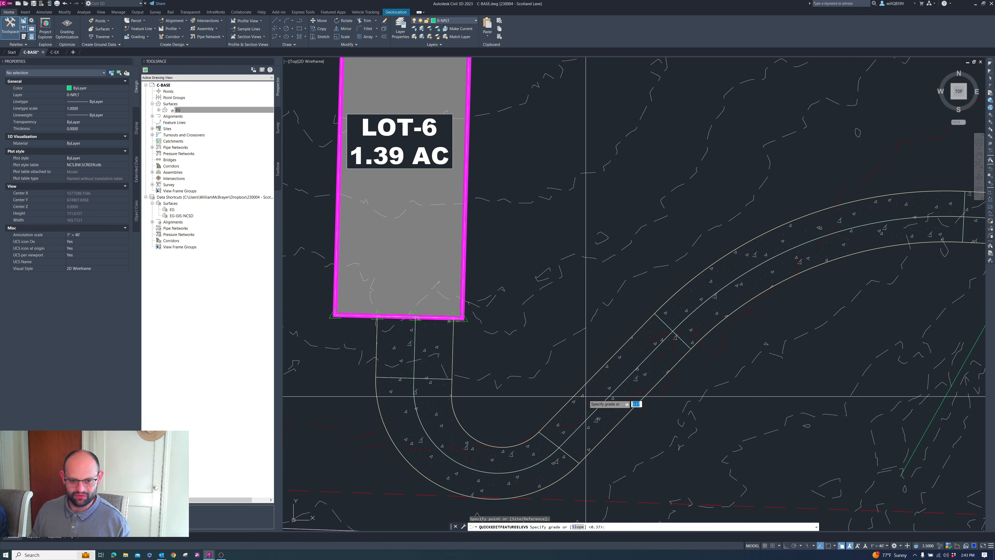
key(Return)
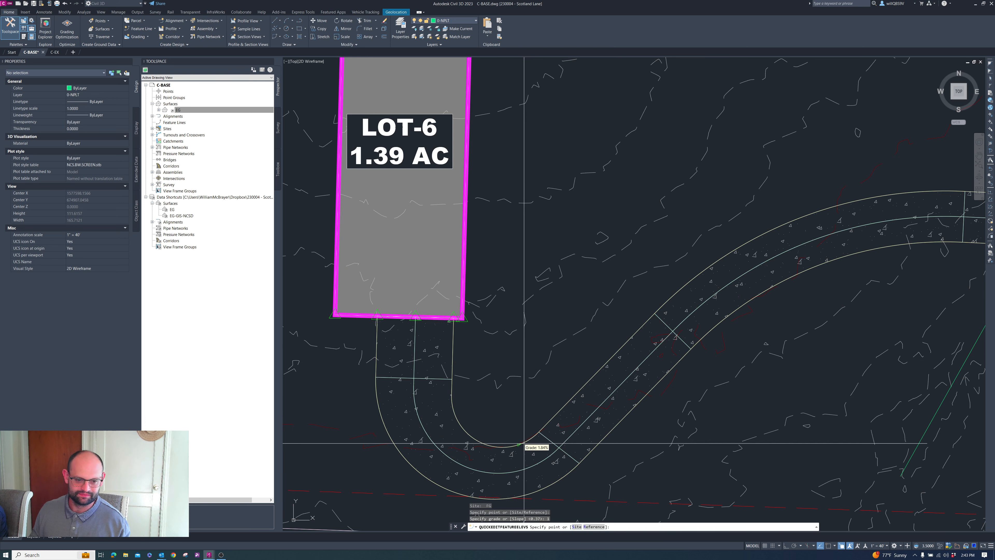
Step: Continue the inner driveway edge at 1% through both curve segments and the short straight up to the transverse line nearest the pad
click(504, 446)
text(1)
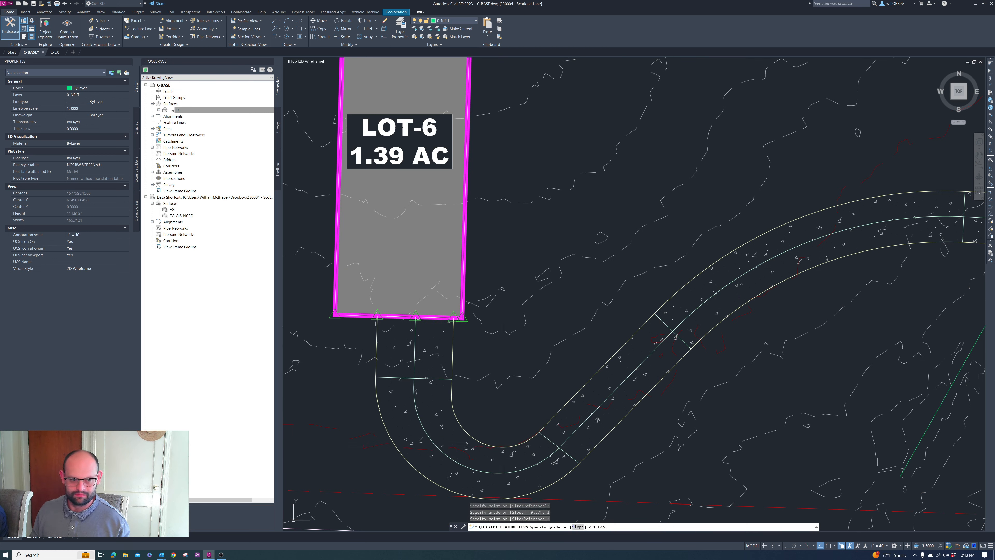
key(Return)
click(463, 419)
text(1)
key(Return)
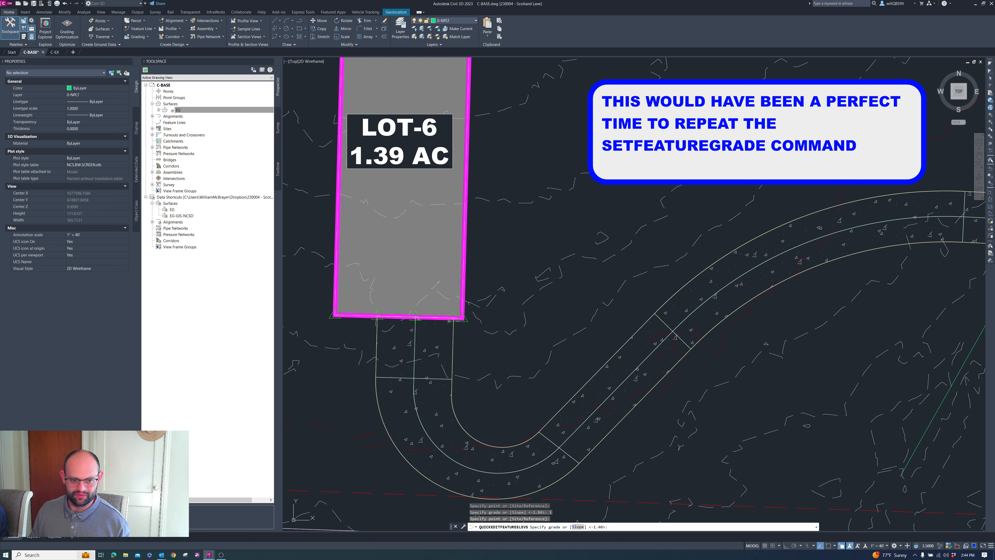
scroll(459, 400, up, 2)
click(453, 379)
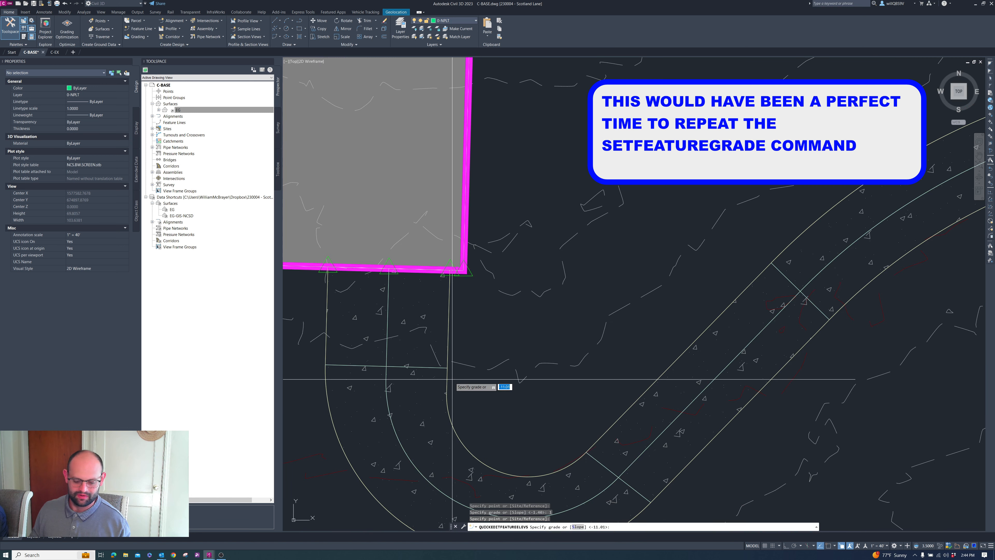
text(1)
key(Return)
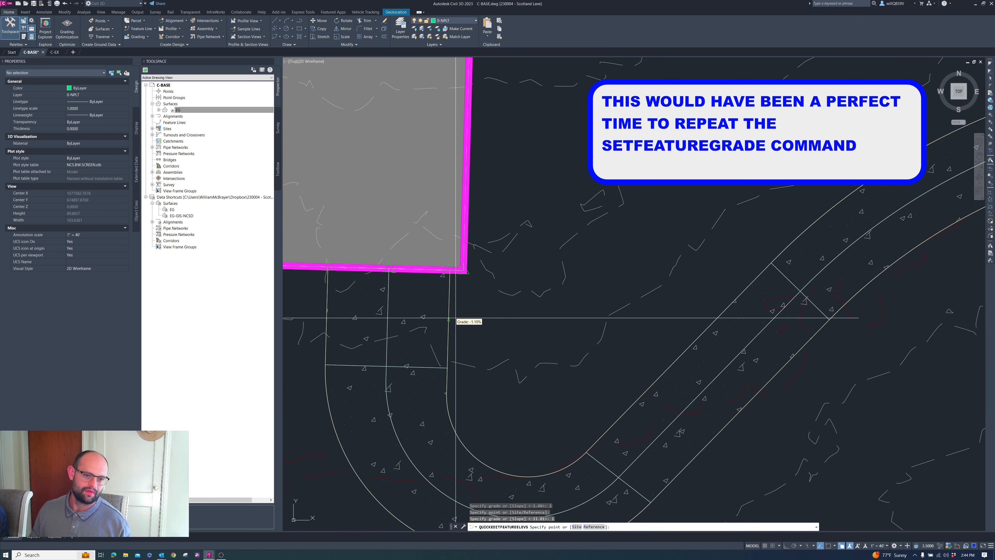
Step: Set a 2% grade on the inner driveway edge from the last transverse line up to the pad
text(2)
key(Return)
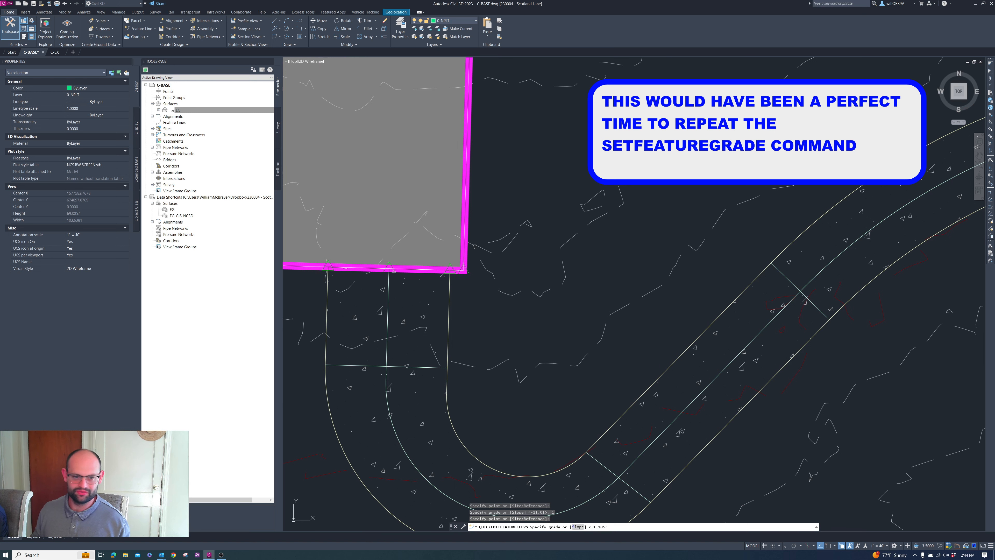
key(Return)
key(Return)
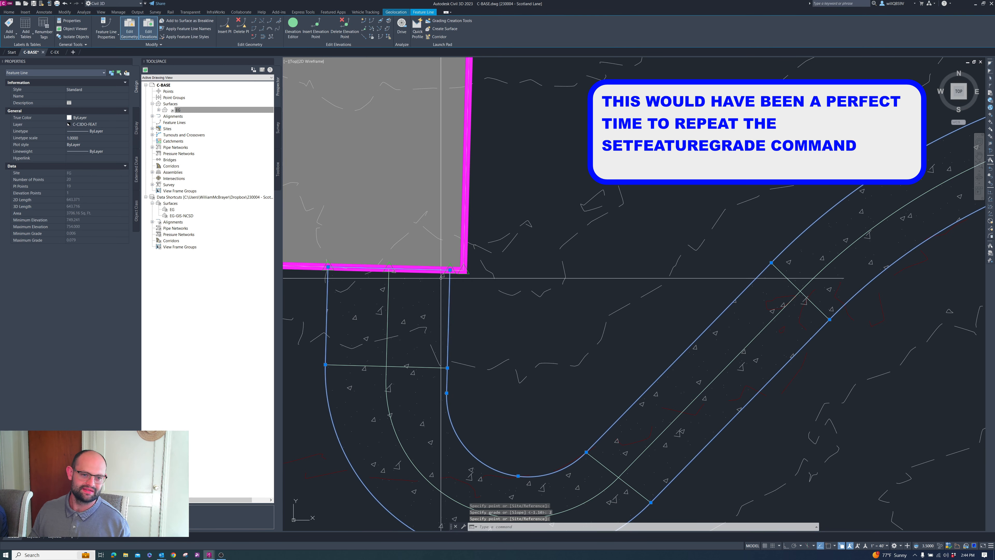
scroll(457, 306, up, 4)
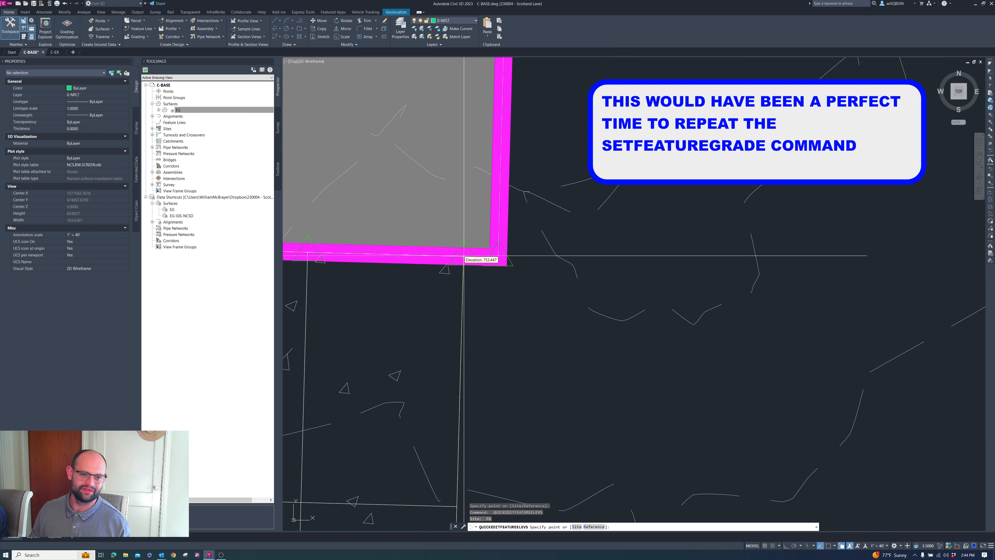
key(Escape)
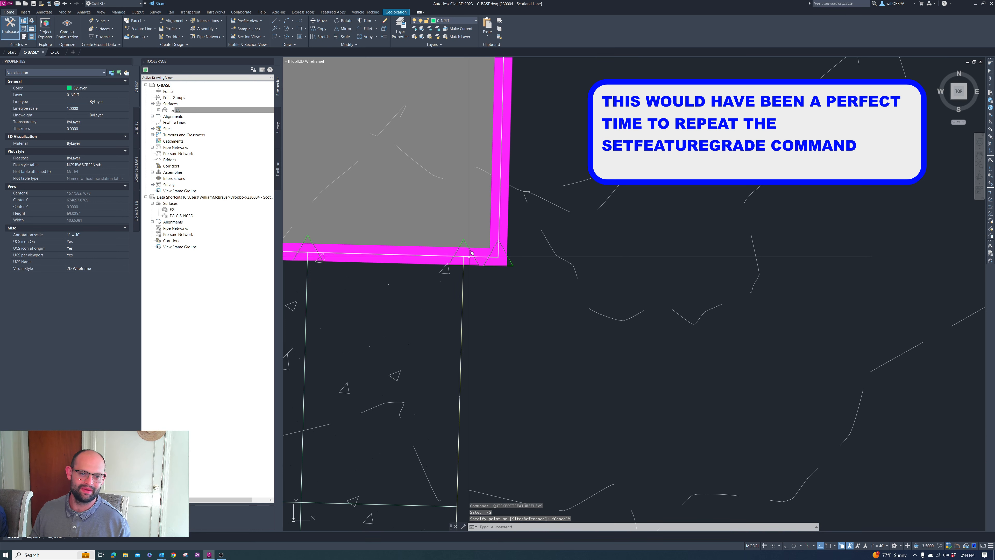
Step: Set the elevation at station 1+07.00 of the Lot 6 pad feature line to 753.5 in the Elevation Editor
click(469, 256)
scroll(469, 256, down, 2)
click(292, 26)
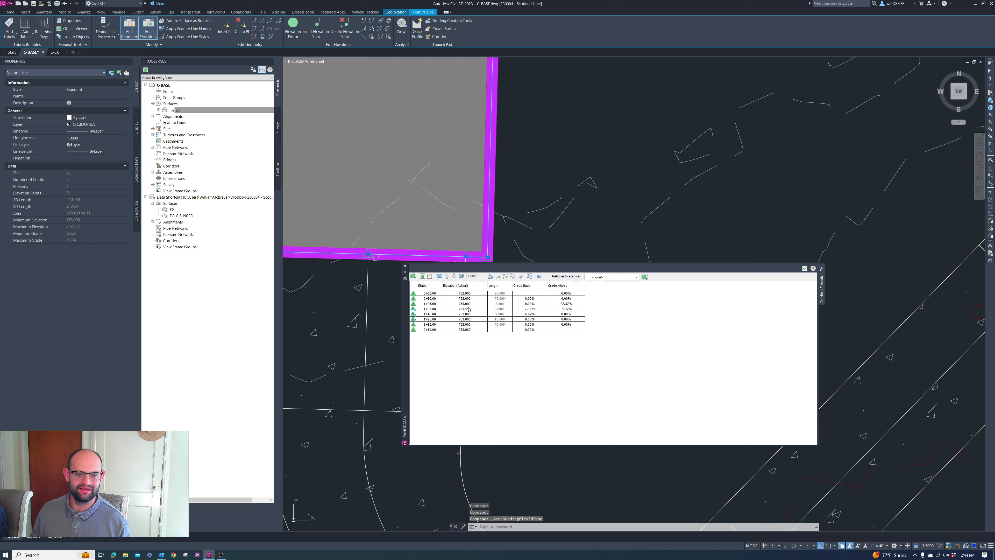
click(470, 310)
click(470, 309)
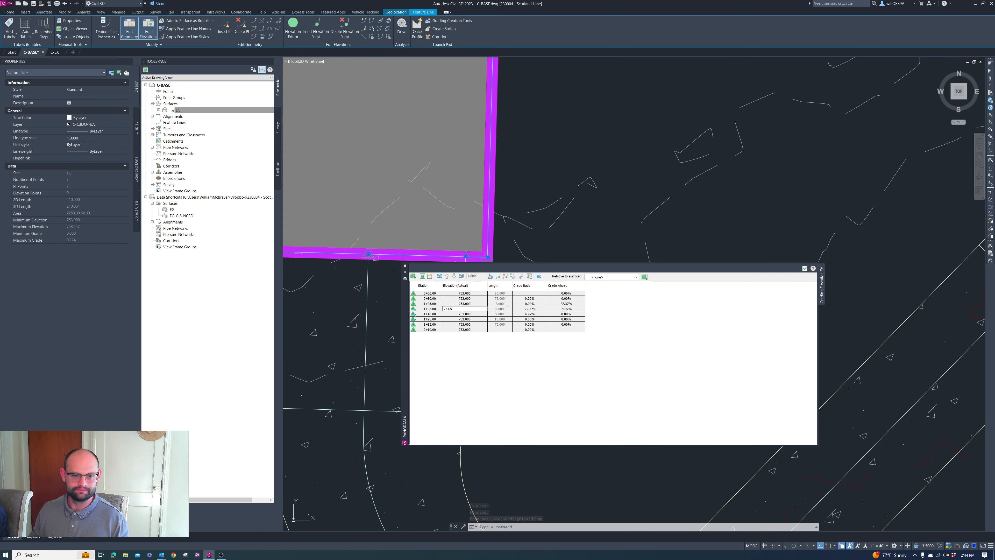
key(Return)
click(405, 265)
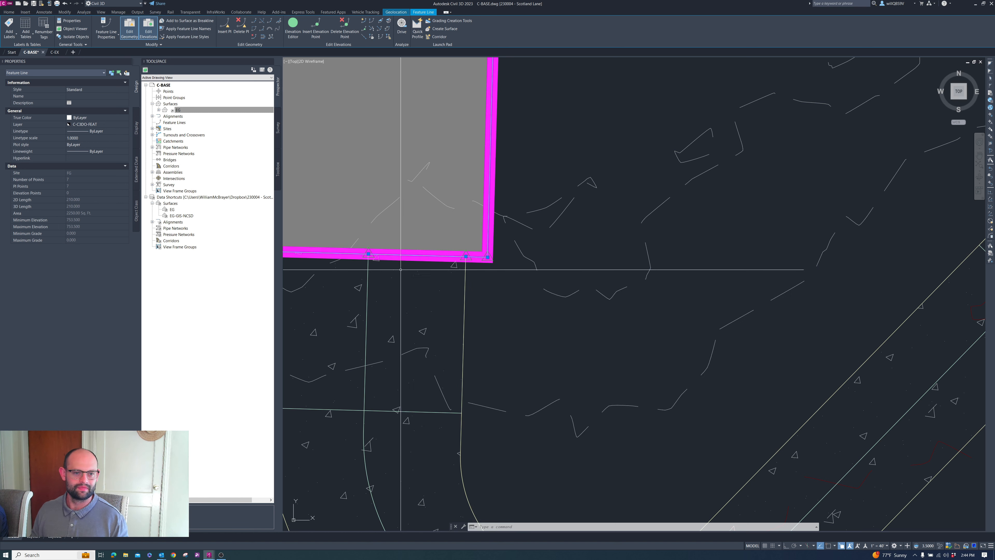
Step: Set a -2% grade from the pad down to the nearest transverse line on the inner edge, centerline and outer edge with Quick Elevation Edit
click(367, 22)
scroll(537, 294, down, 4)
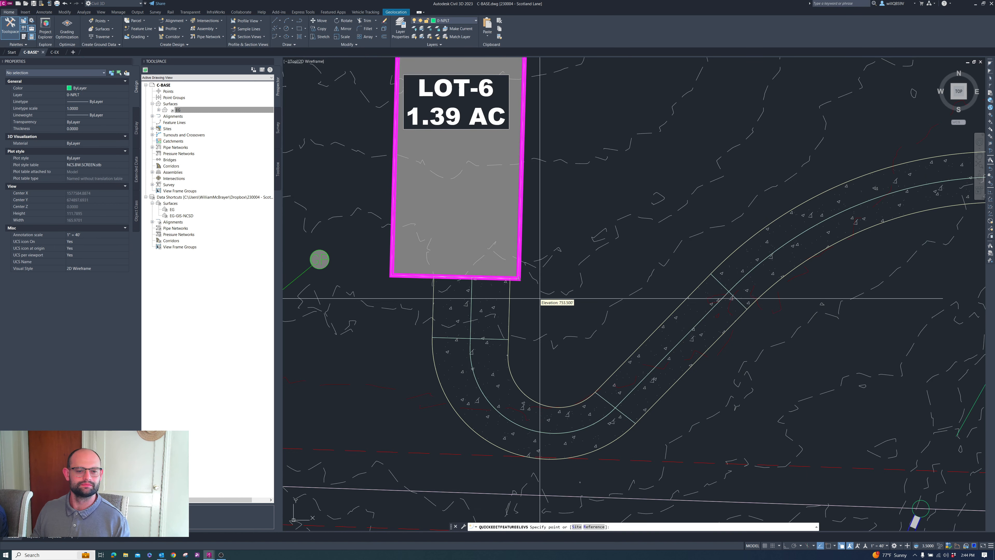
click(515, 320)
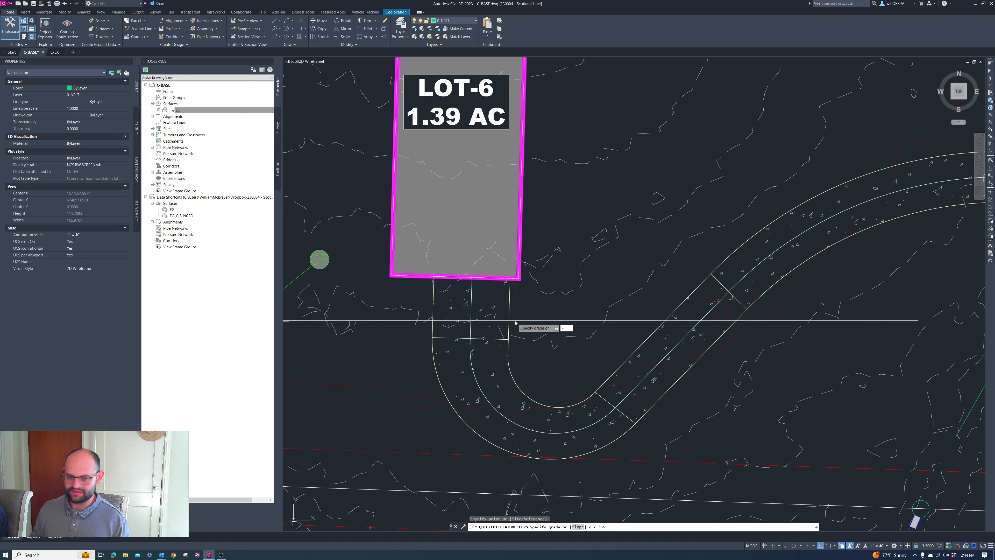
text(-2)
key(Return)
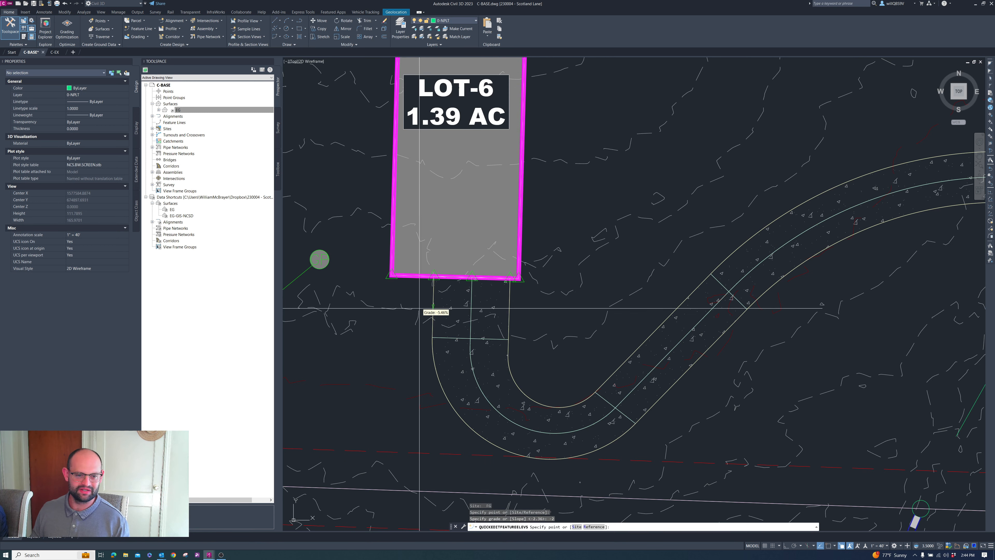
click(462, 318)
text(-2)
key(Return)
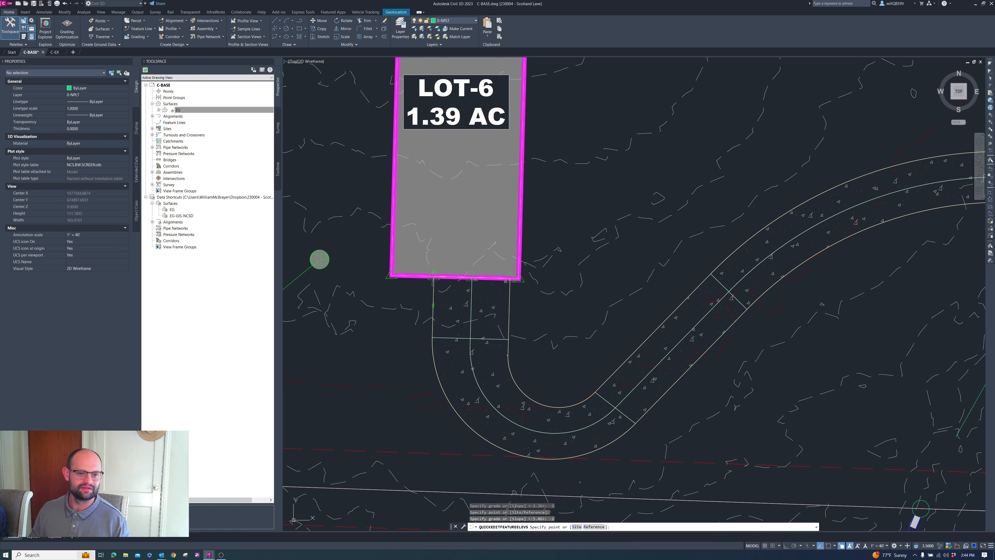
click(441, 317)
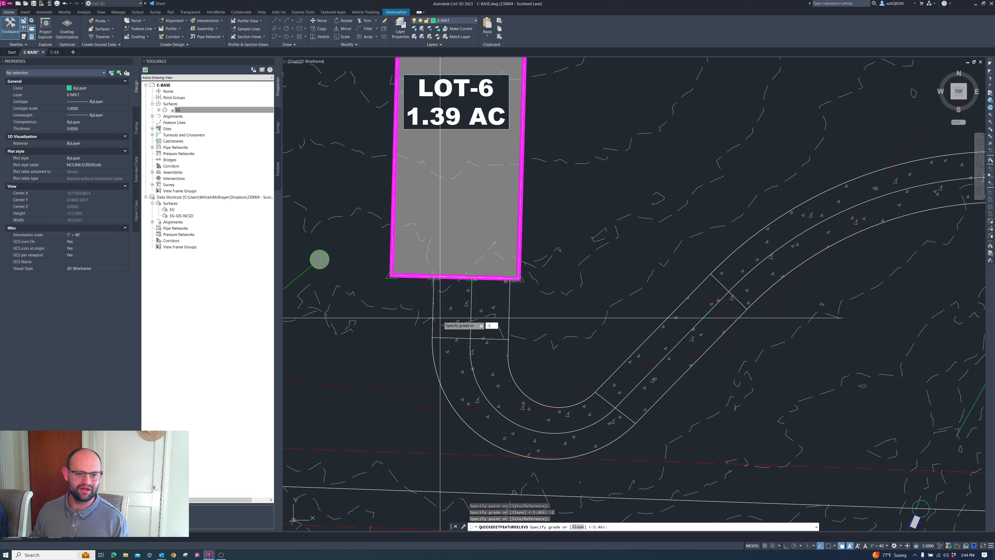
key(Return)
key(Return)
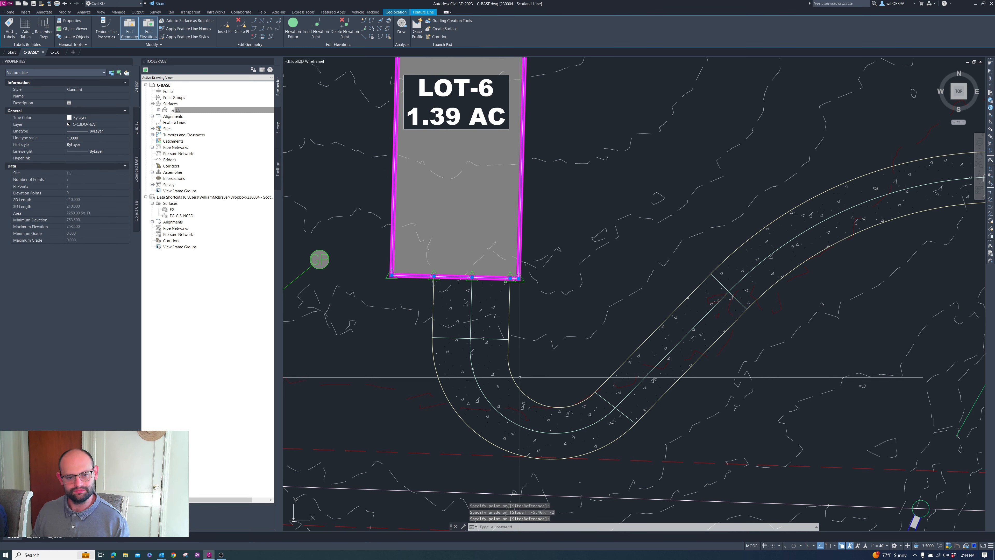
key(Escape)
Step: Apply a steady -1.07% grade along the inner driveway edge from the pad-side transverse line to the second one with Set Grade/Slope between Points
click(518, 388)
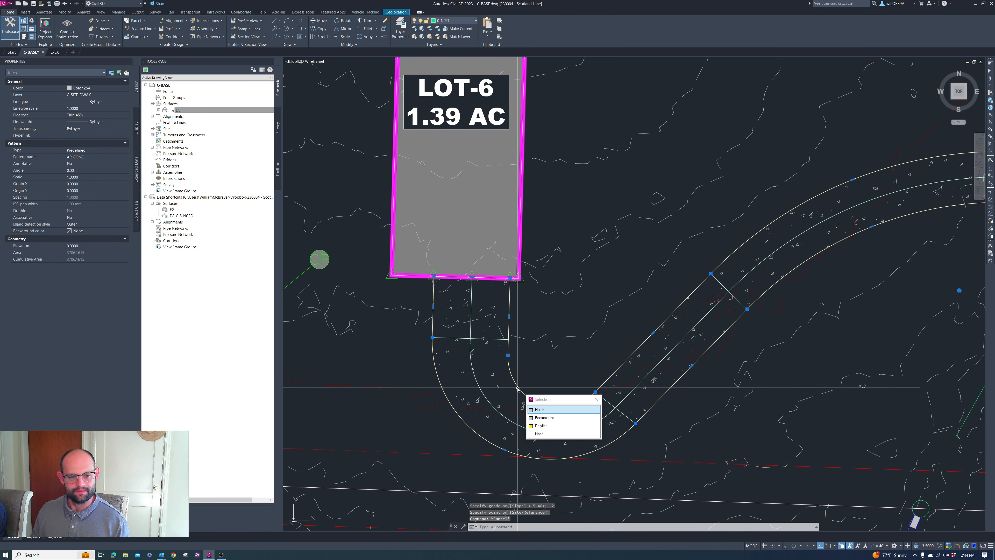
click(545, 418)
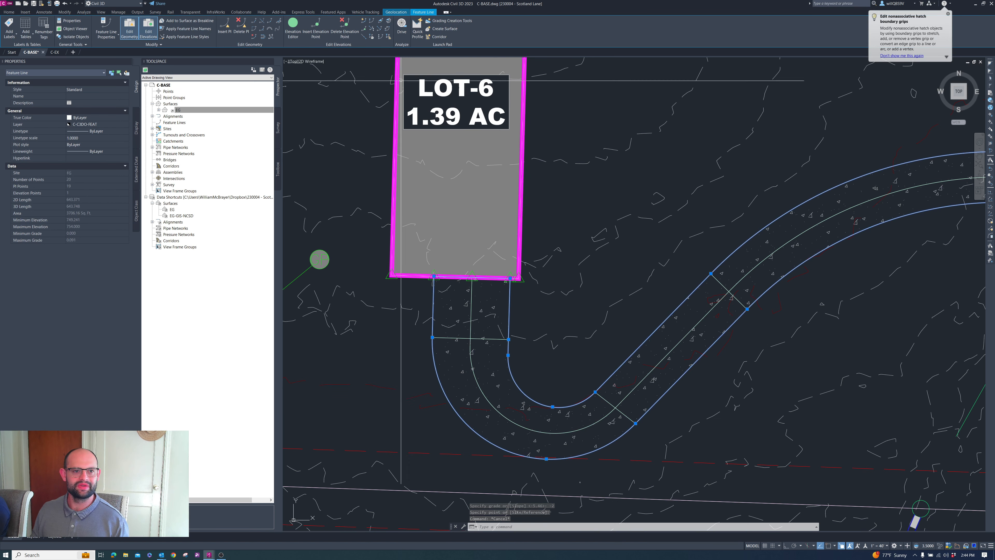
click(381, 20)
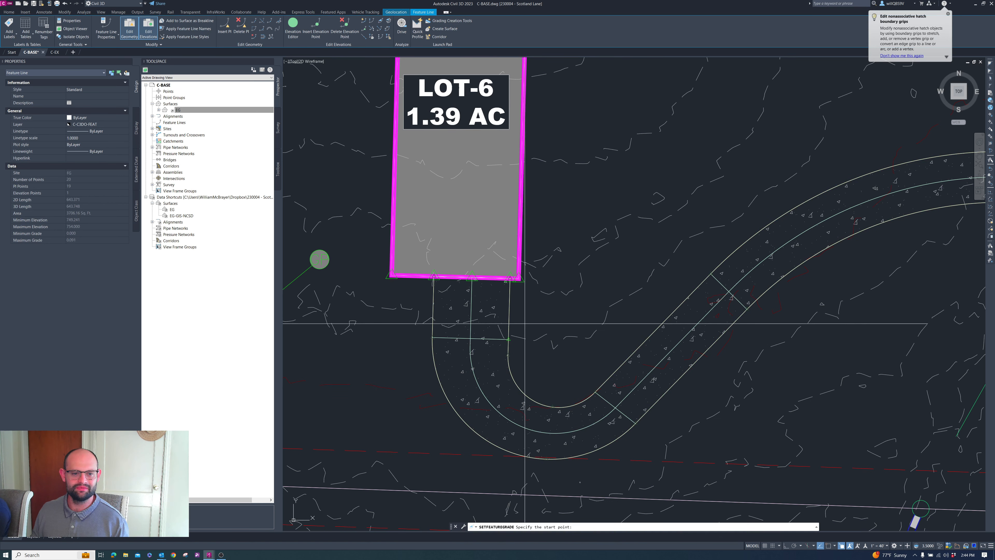
click(515, 342)
key(Return)
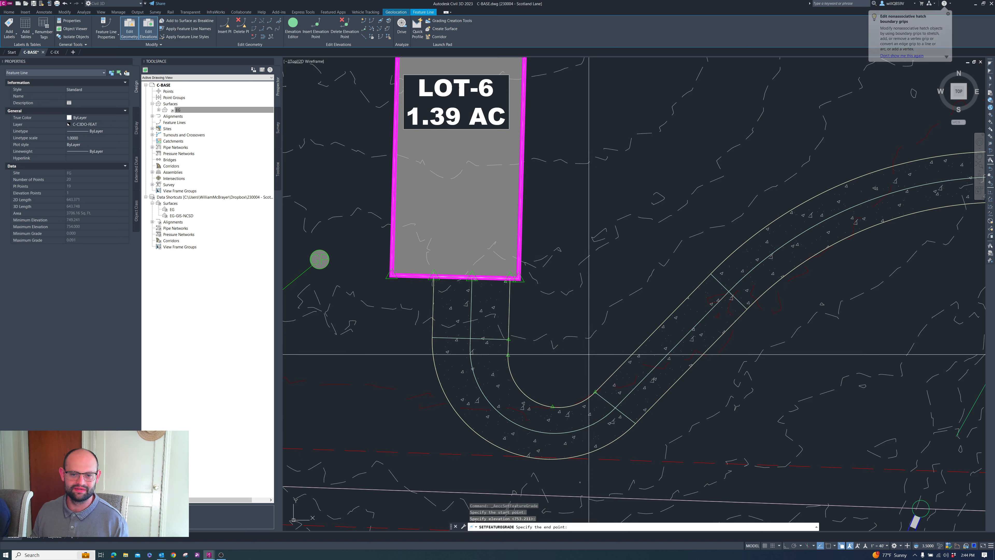
click(680, 266)
key(Return)
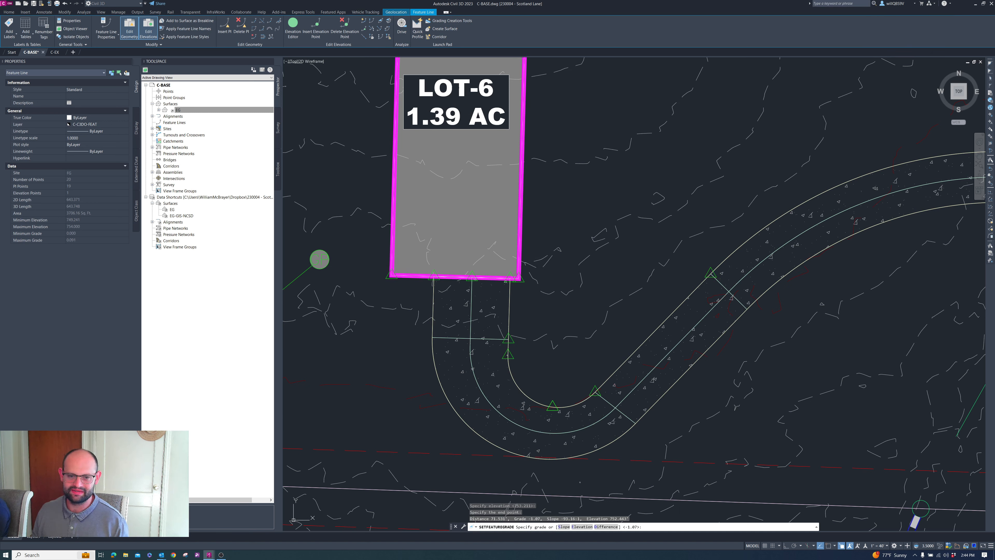
key(Return)
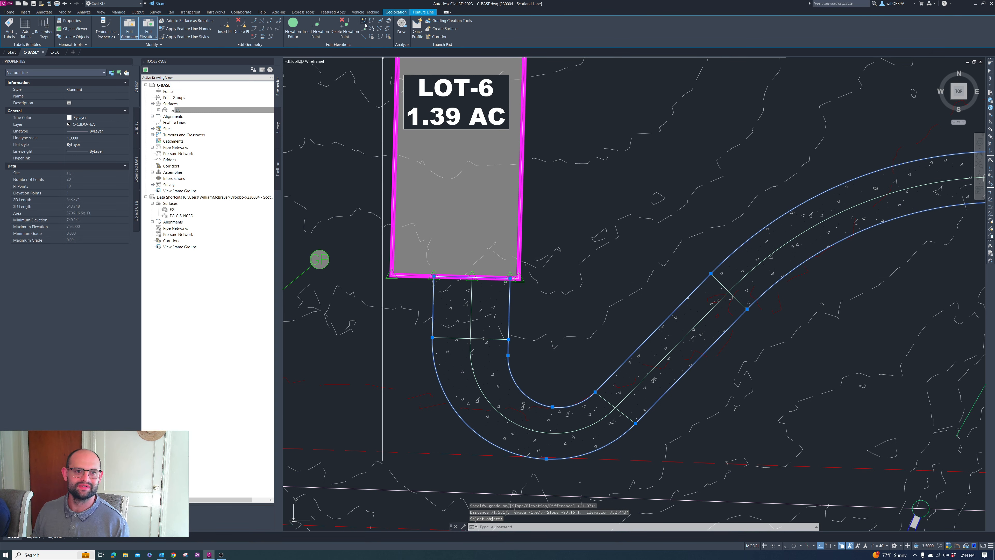
Step: Set a -2% cross grade on both halves of the third transverse line, where the pad curve begins, with Quick Elevation Edit
click(365, 24)
scroll(729, 285, up, 5)
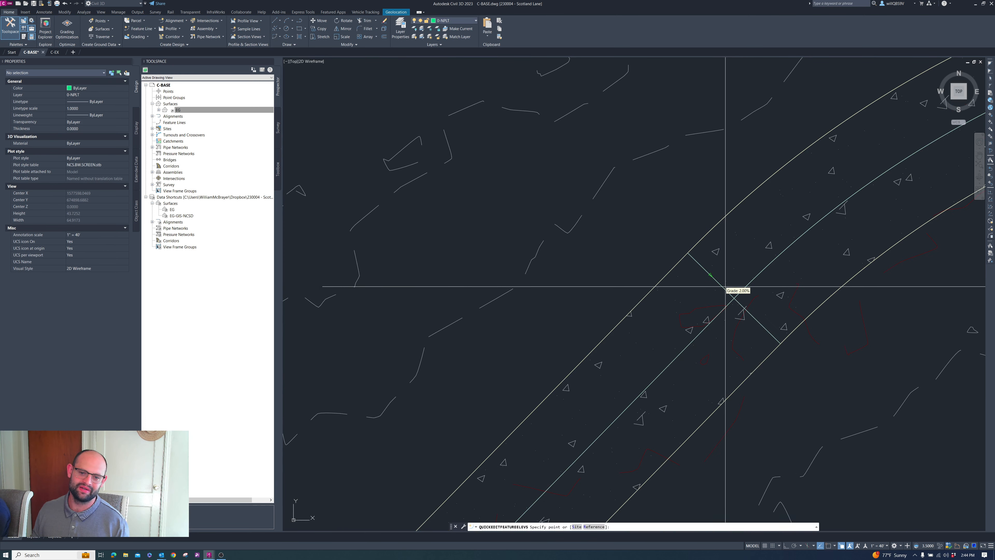
scroll(729, 292, down, 4)
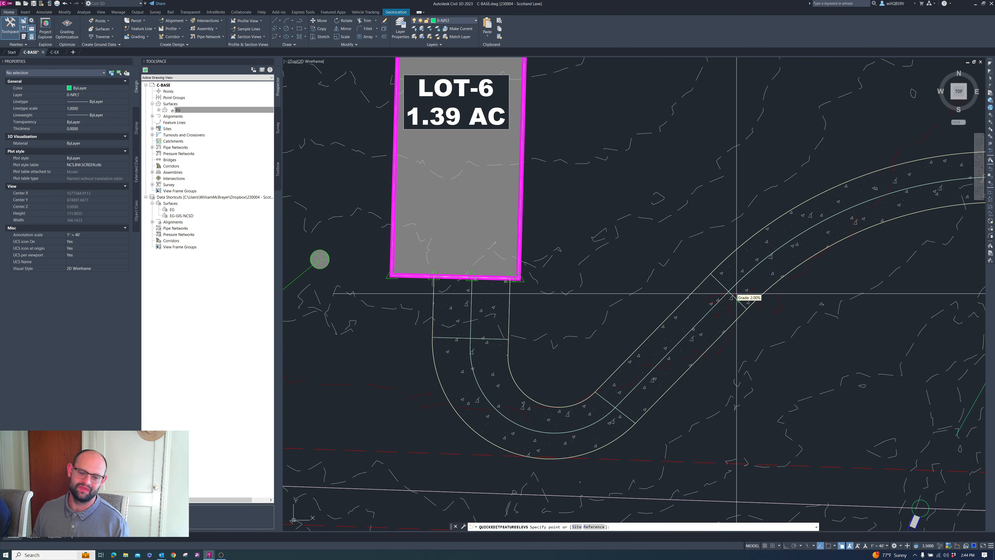
scroll(611, 401, up, 4)
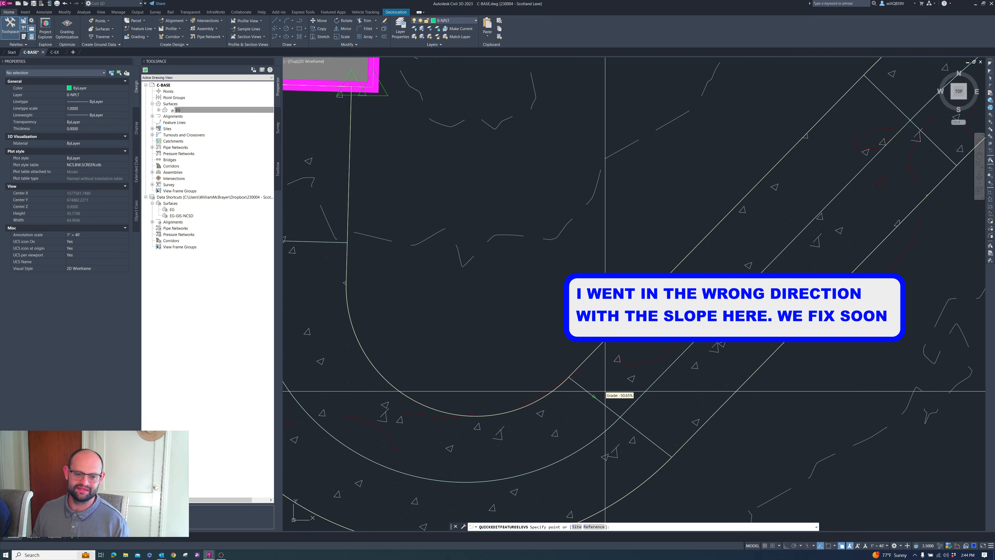
click(599, 384)
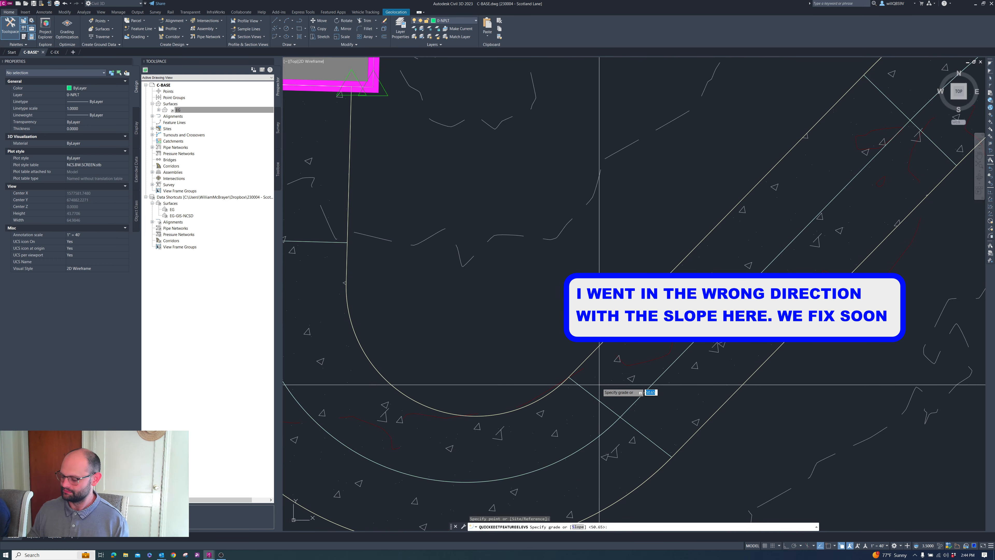
key(Return)
scroll(597, 382, down, 3)
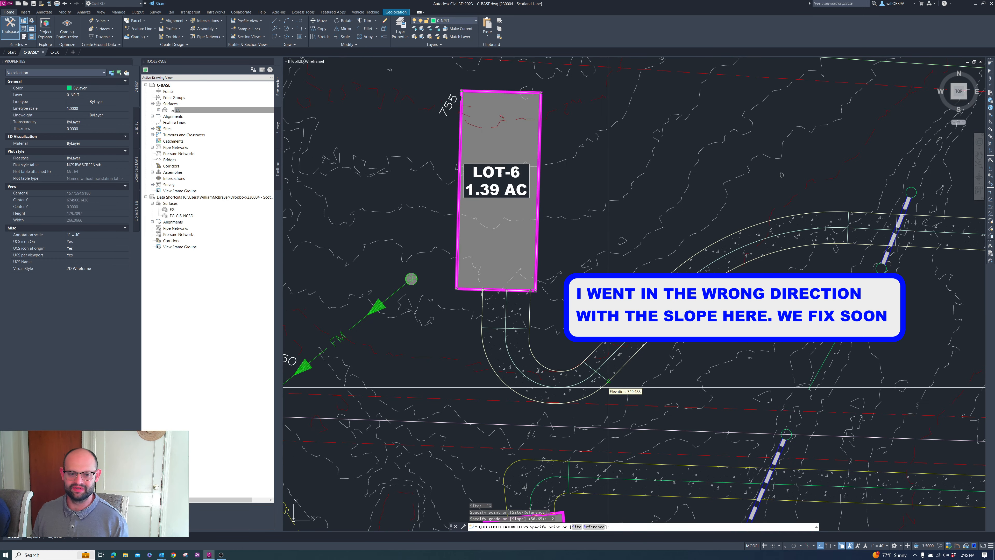
scroll(595, 376, up, 2)
click(590, 370)
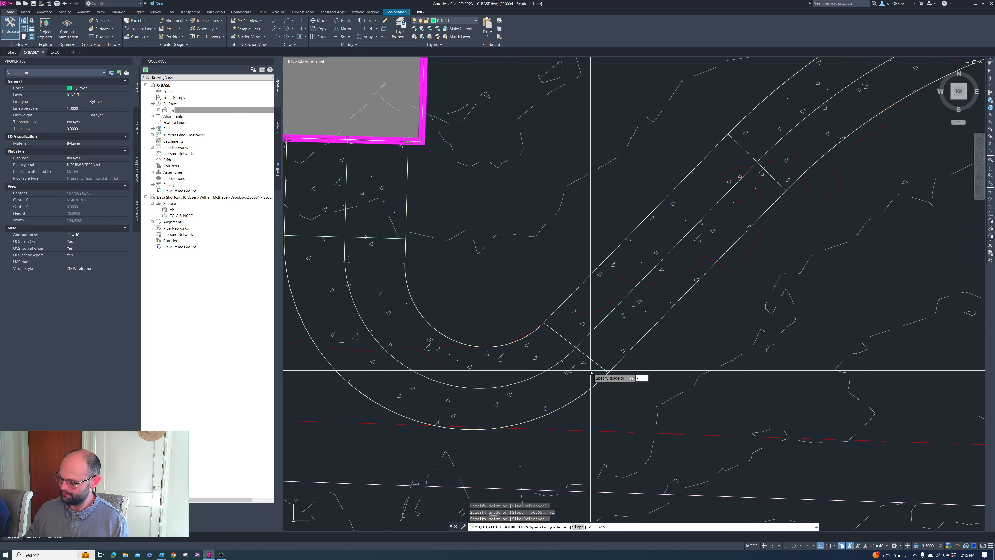
key(Return)
key(Return)
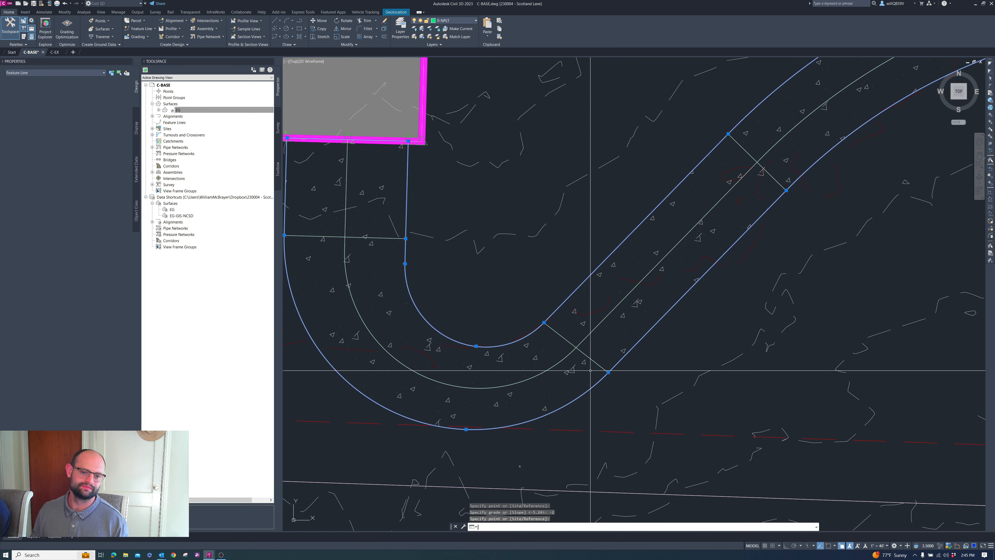
Step: Apply a steady 5.26% grade around the outer driveway edge from the third transverse line to the pad-side one
scroll(564, 400, down, 2)
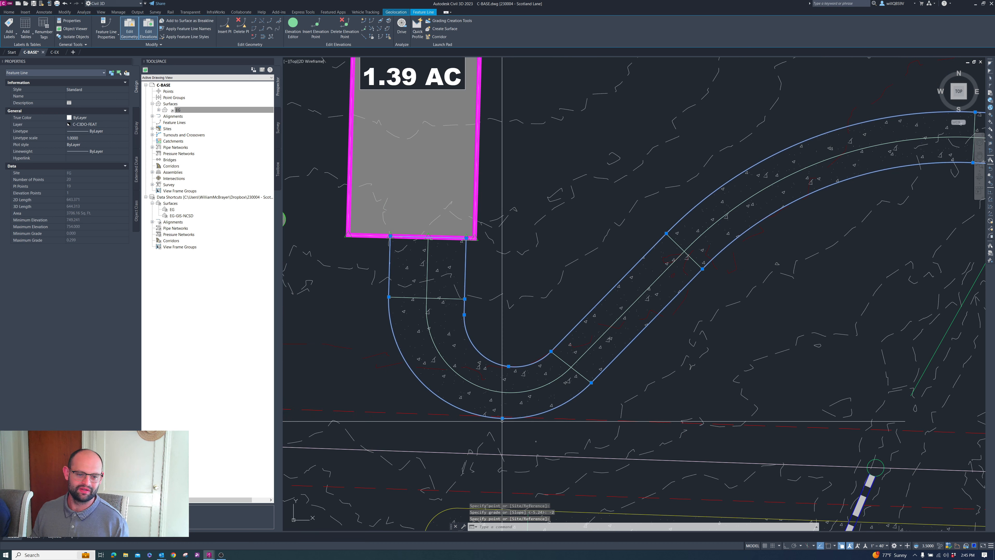
click(379, 24)
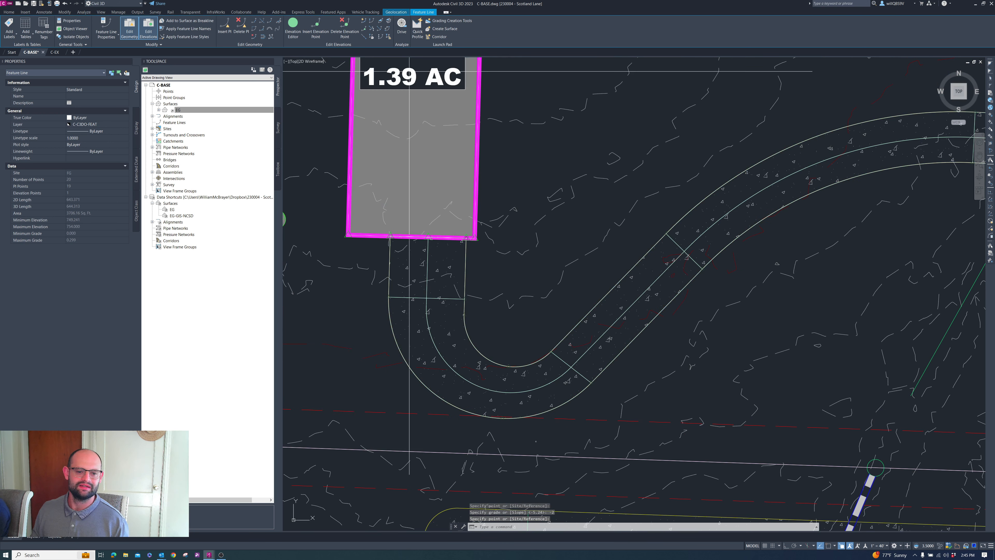
click(599, 386)
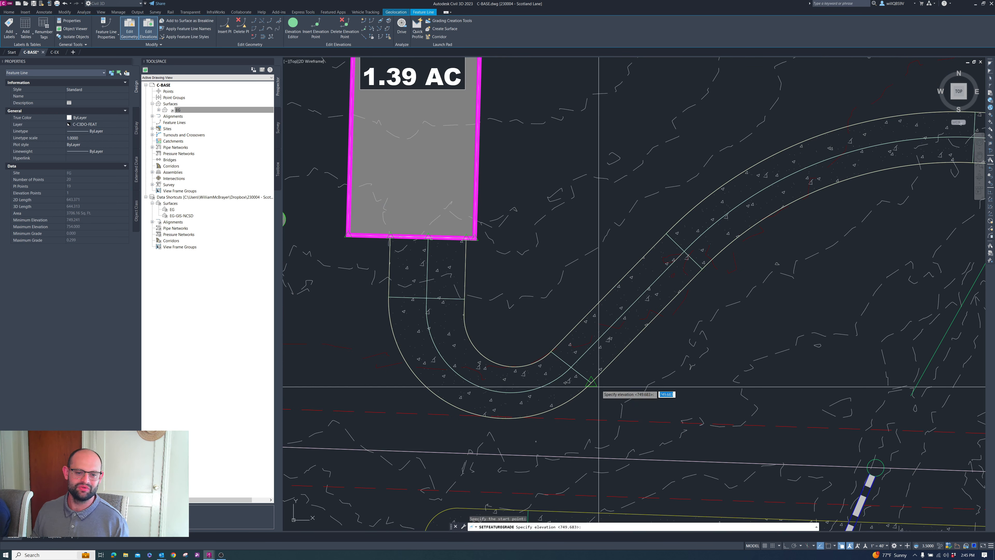
key(Return)
click(389, 296)
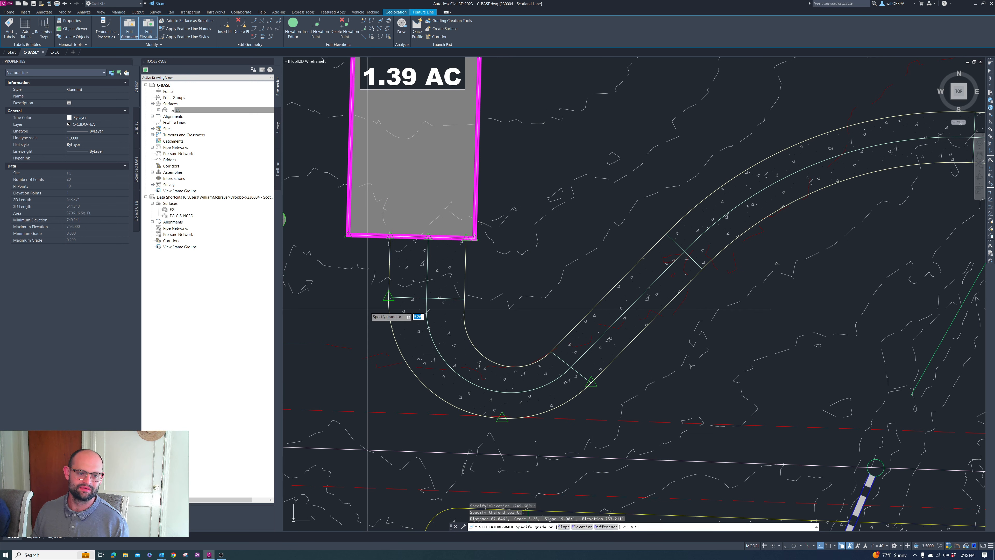
key(Return)
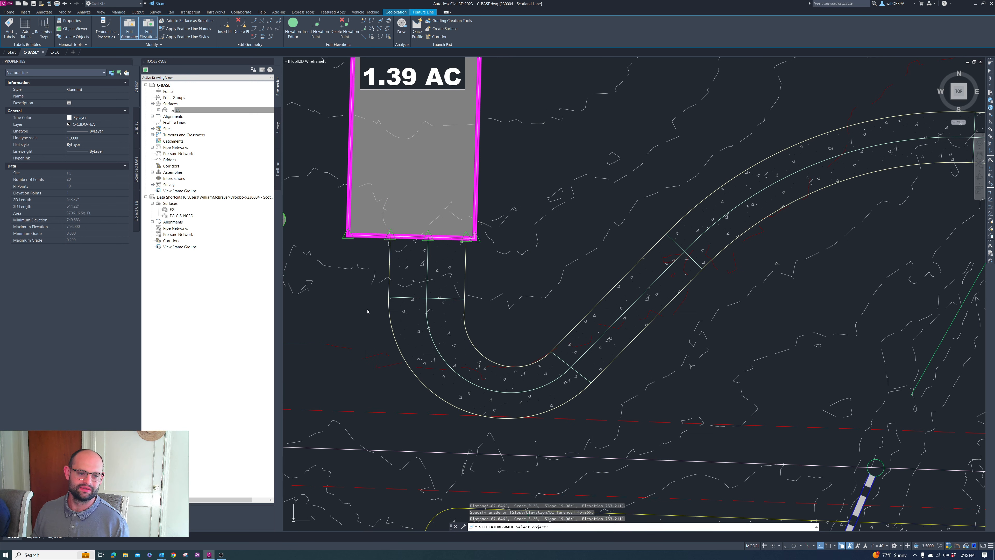
Step: Apply a steady 6.85% grade along the driveway centerline from the third transverse line to the pad-side one
click(441, 364)
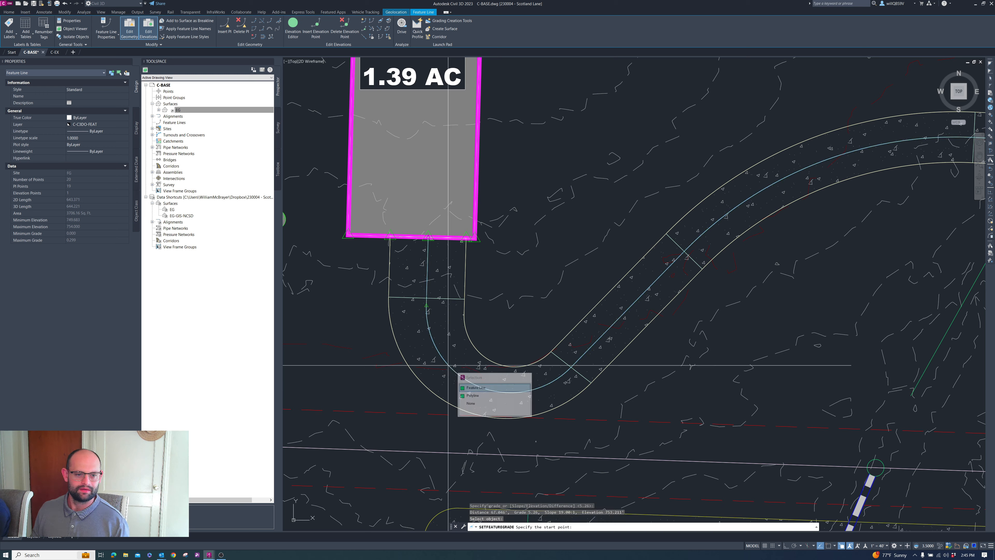
scroll(447, 362, up, 2)
click(646, 352)
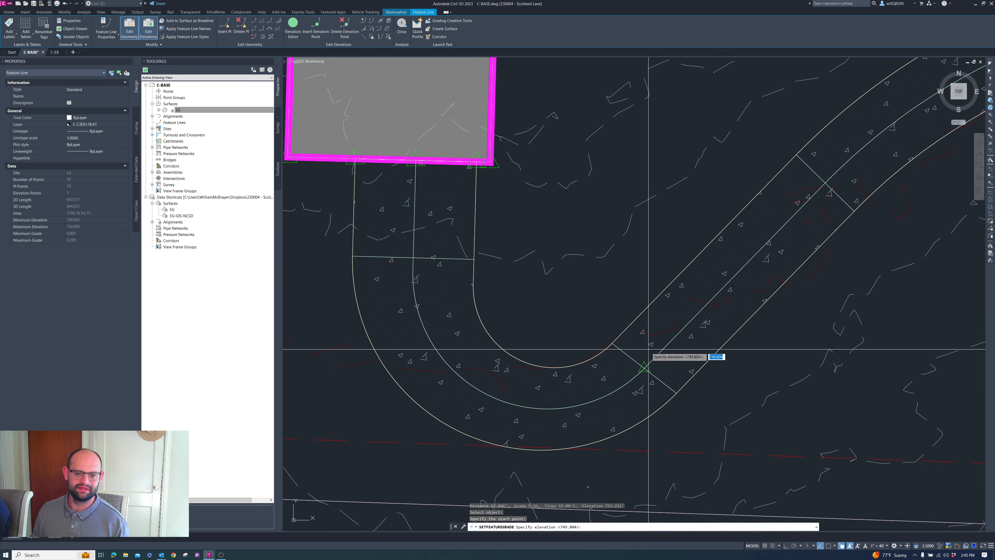
key(Return)
click(413, 259)
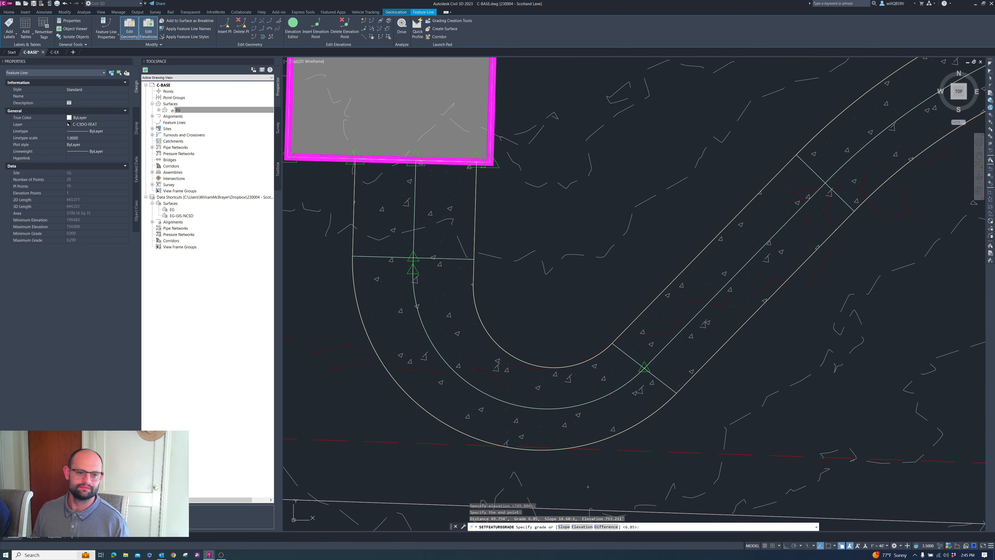
key(Return)
click(361, 23)
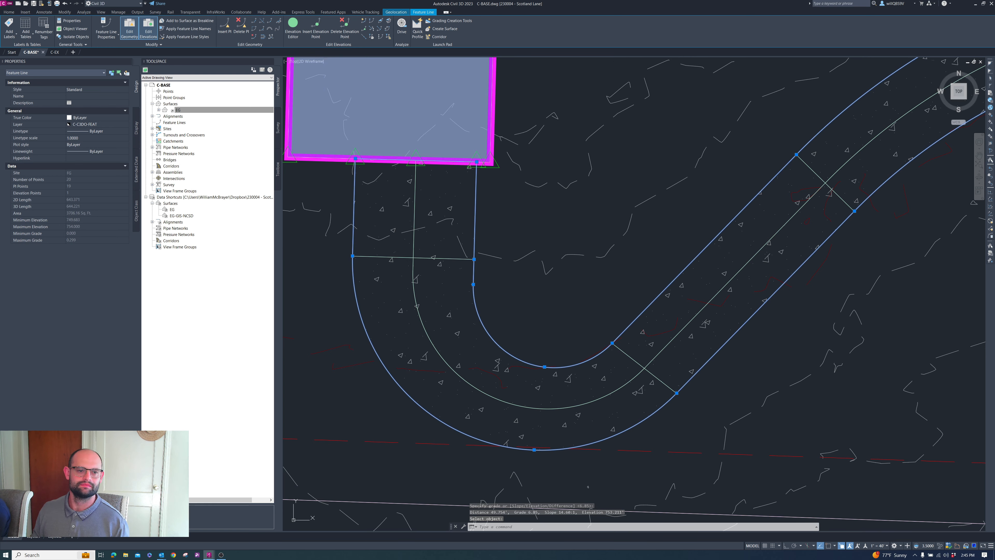
key(Escape)
Step: Create a TIN surface named FG with the Proposed 1 & 5 style
scroll(535, 267, down, 6)
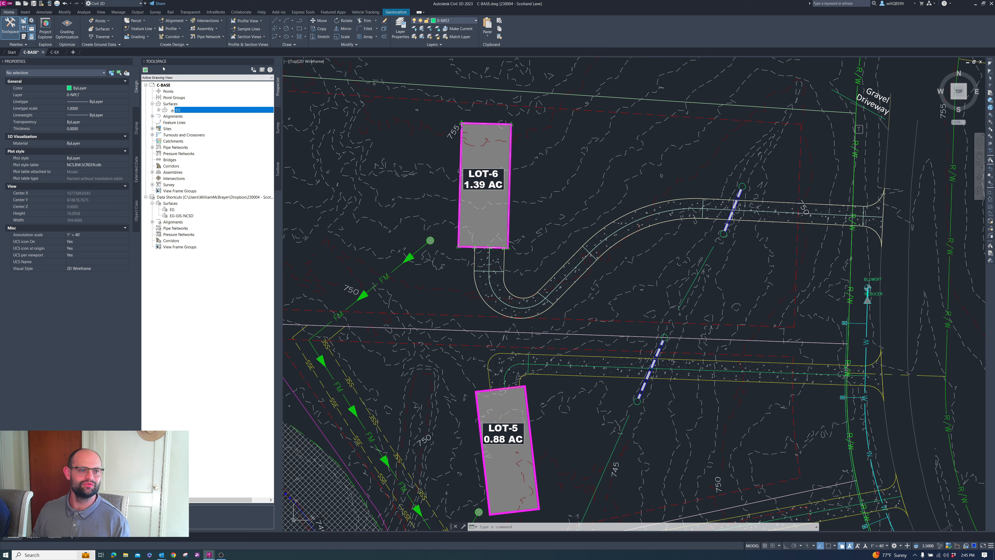
right_click(172, 105)
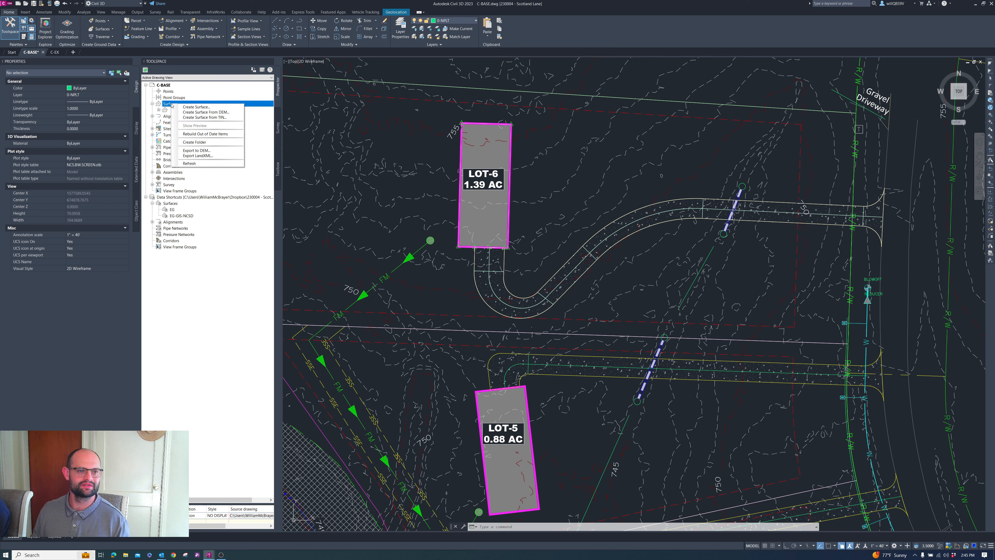
click(201, 107)
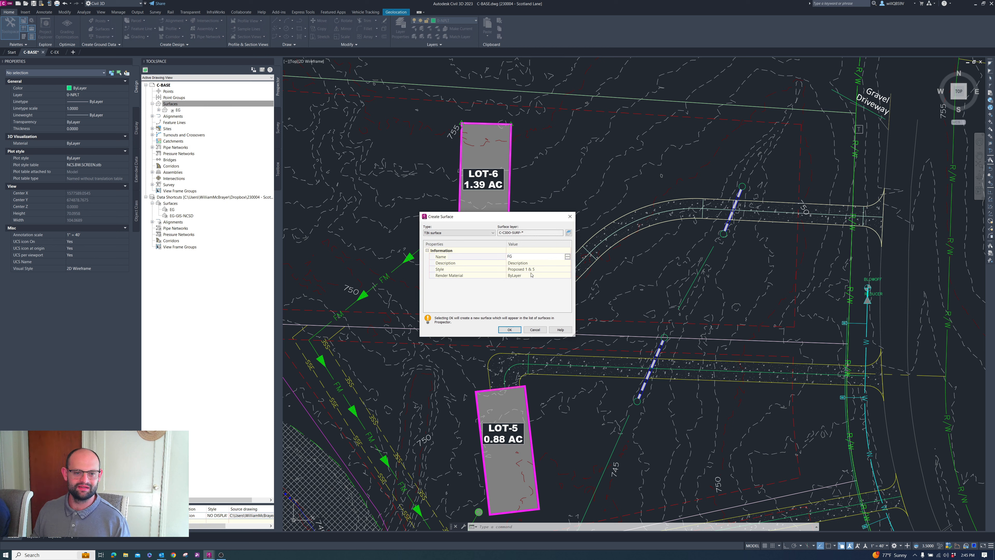
click(510, 330)
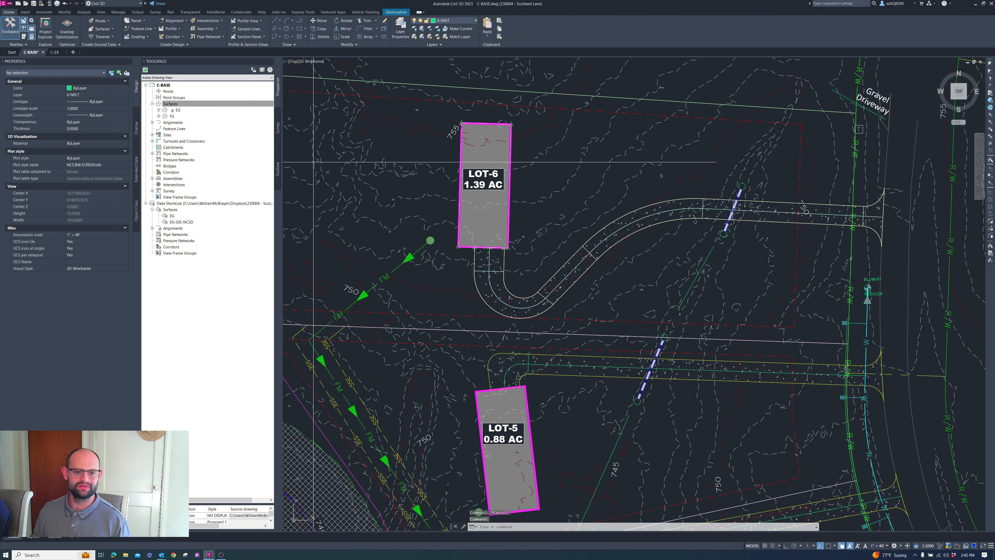
Step: Add the Lot 6 driveway edge and building pad feature lines to the FG surface as standard breaklines
click(504, 257)
scroll(504, 243, down, 2)
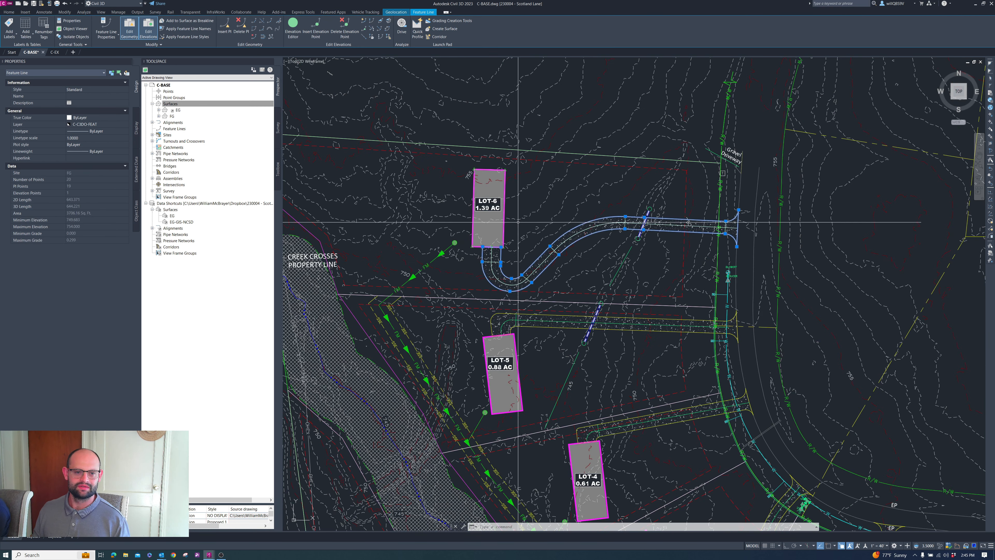
scroll(505, 217, up, 2)
click(501, 209)
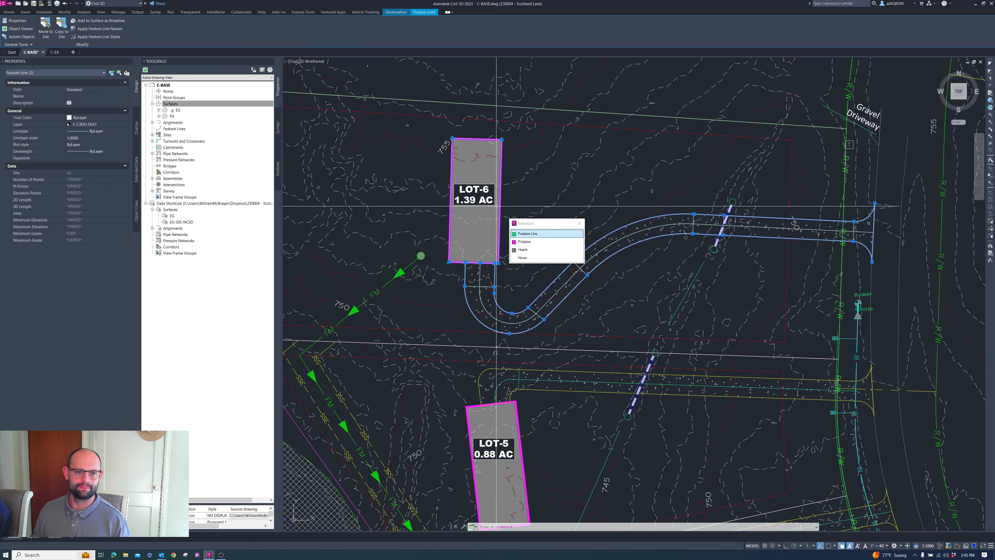
scroll(495, 205, down, 2)
scroll(662, 220, up, 3)
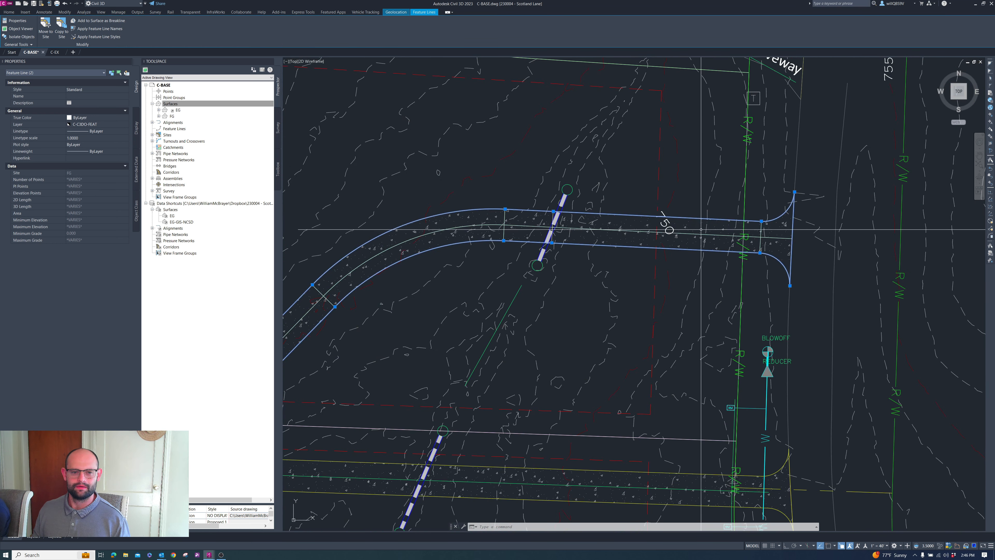
scroll(688, 223, down, 1)
right_click(520, 161)
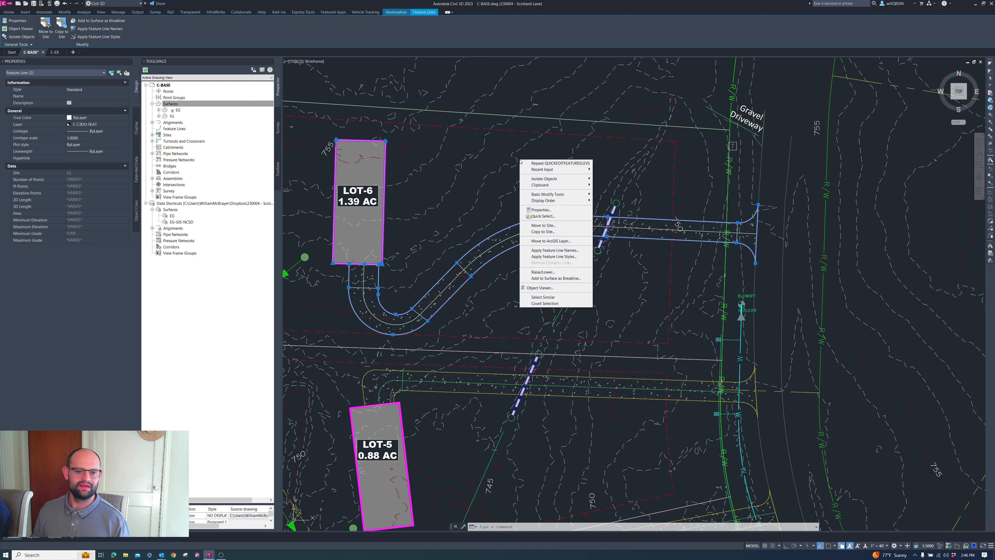
click(563, 278)
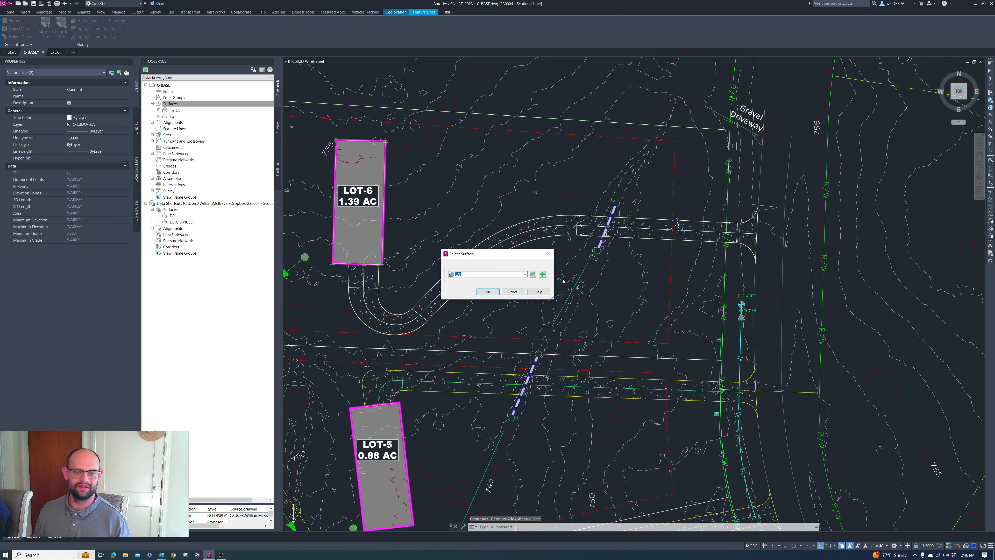
click(470, 274)
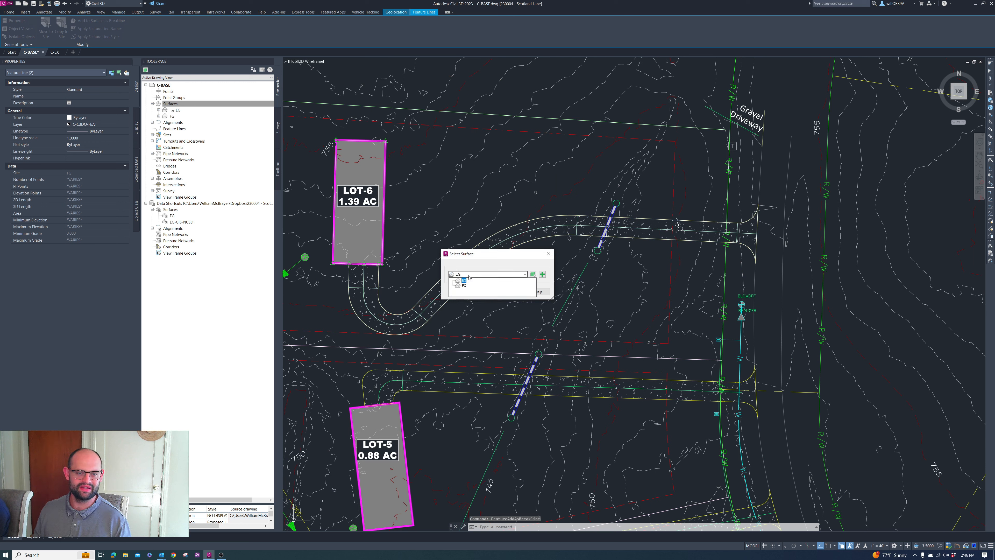
click(464, 285)
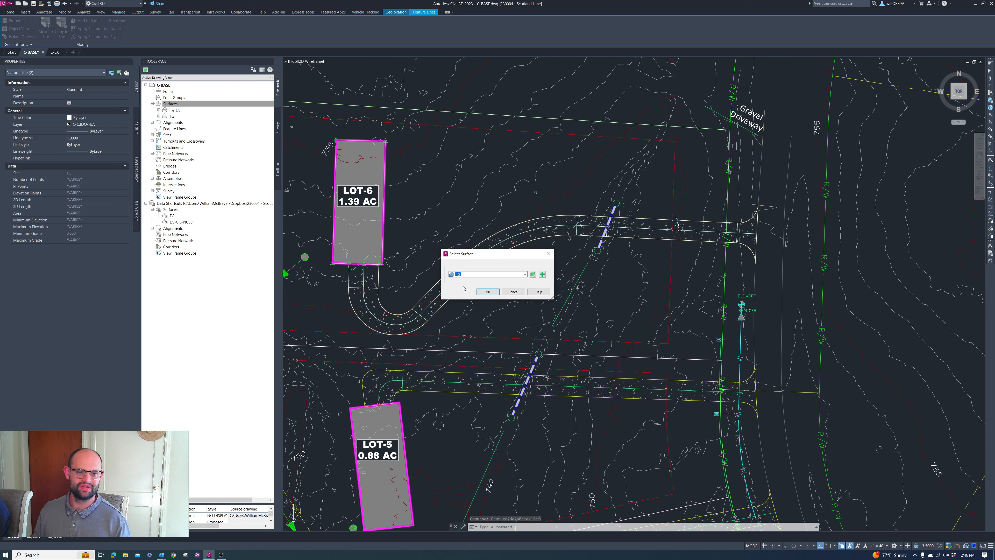
click(487, 292)
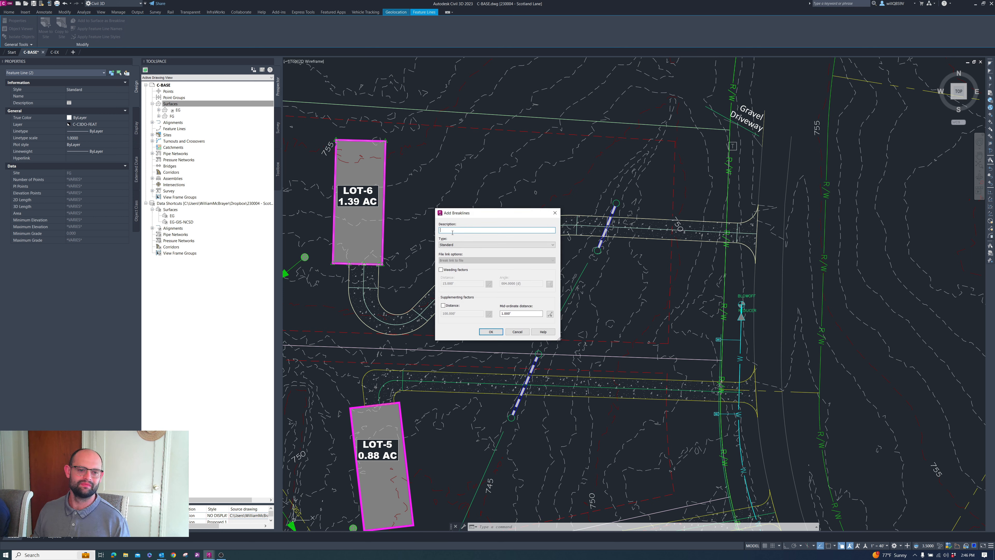
click(492, 332)
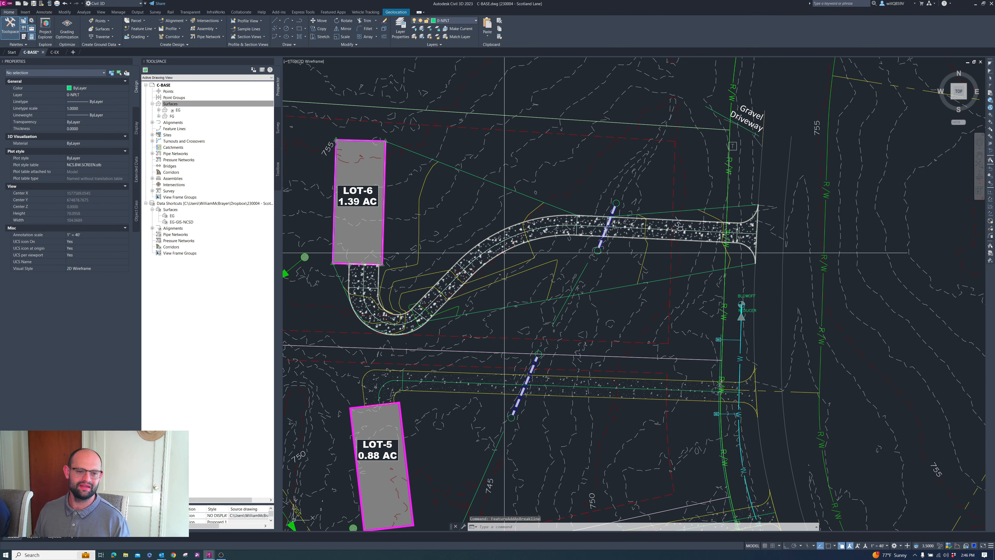
key(Escape)
Step: Examine the FG contours around the driveway's pad curve and check the driveway edge grades there with Quick Elevation Edit
click(492, 283)
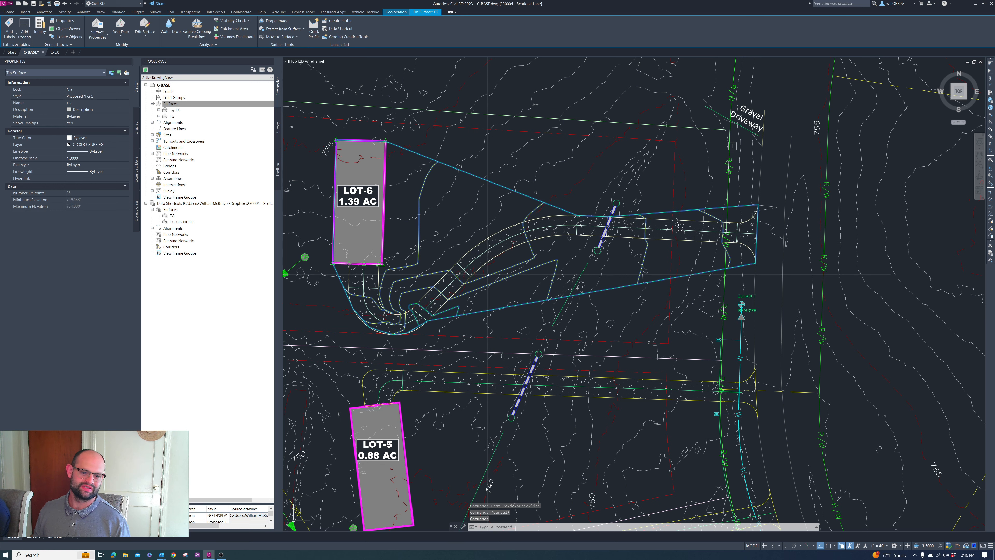
scroll(402, 320, up, 2)
scroll(522, 246, down, 2)
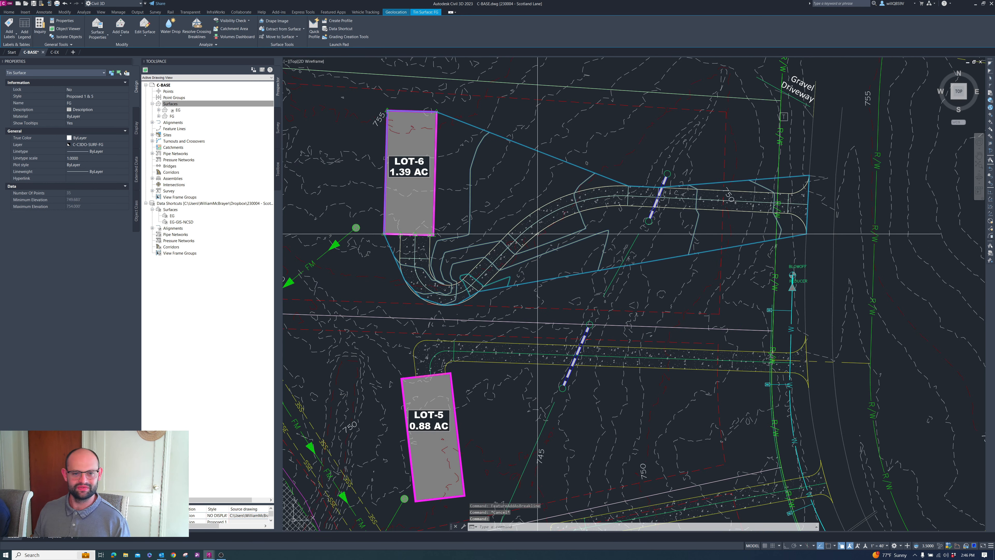
scroll(467, 269, up, 4)
key(Escape)
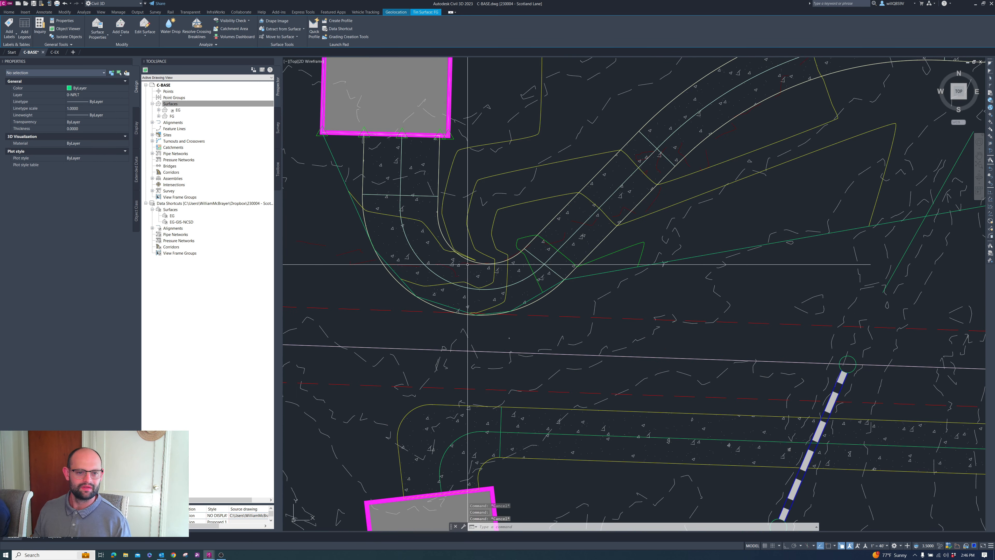
click(470, 259)
scroll(456, 250, down, 2)
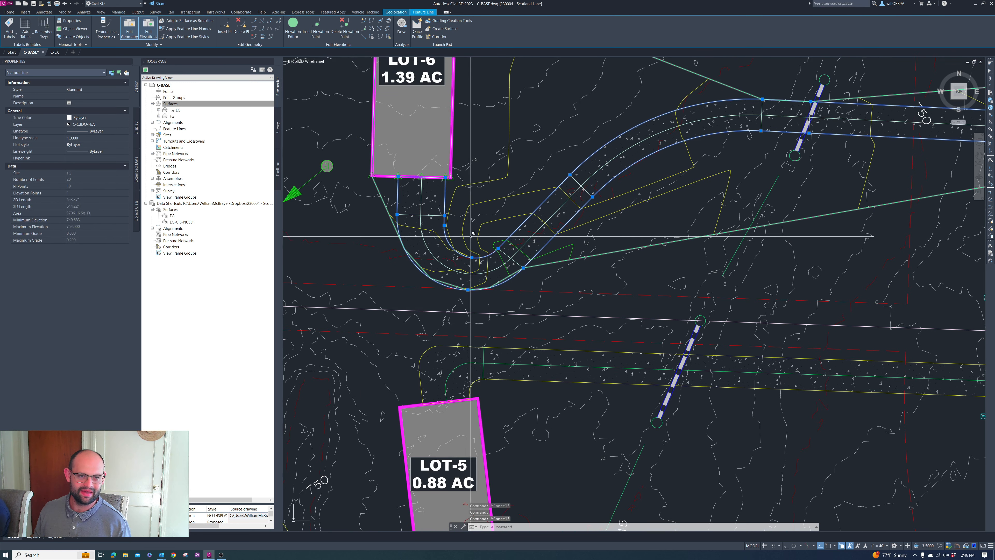
click(363, 28)
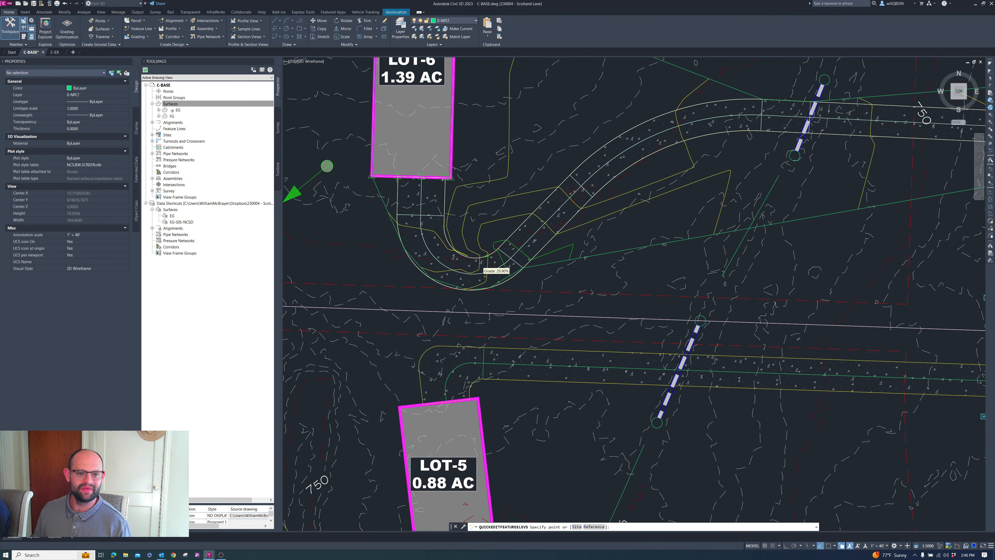
scroll(487, 275, up, 3)
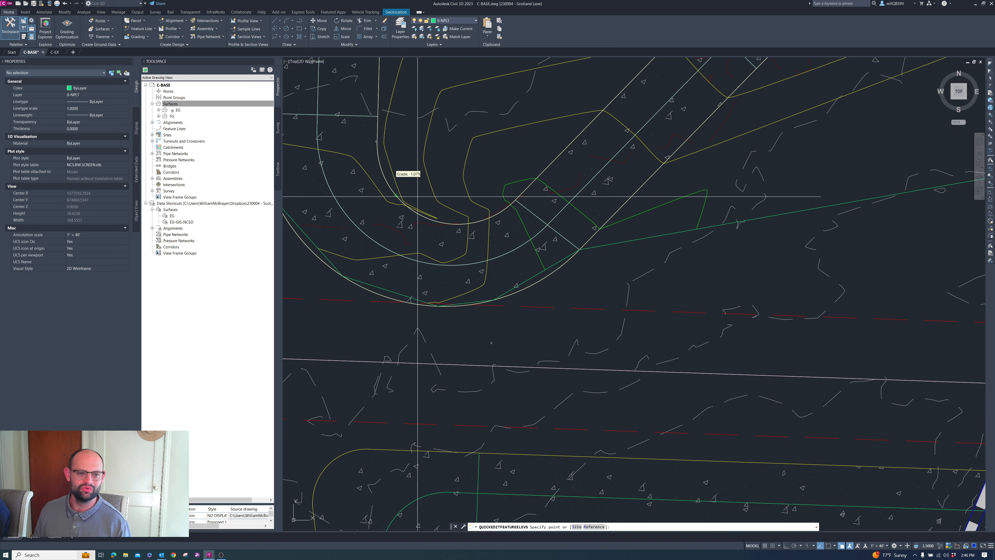
scroll(380, 159, down, 2)
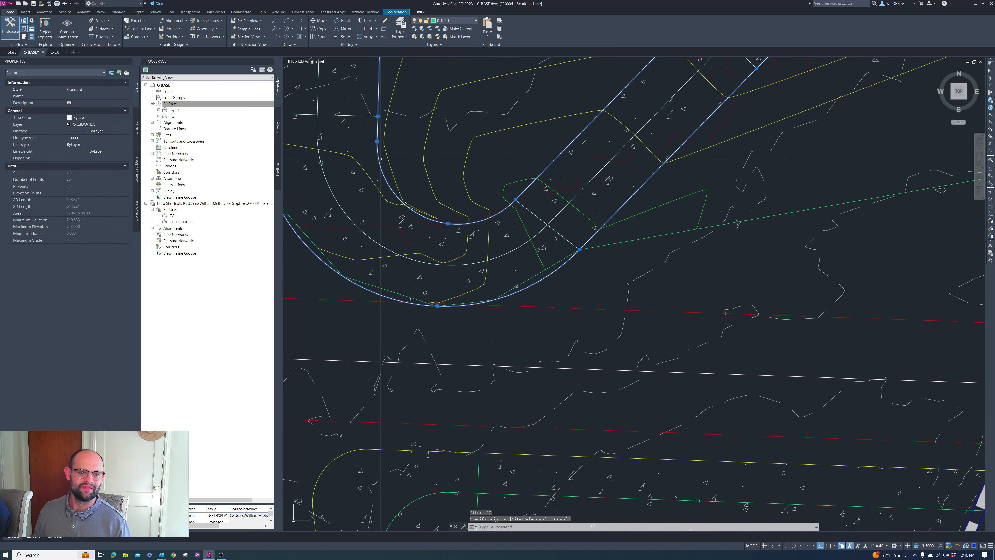
key(Escape)
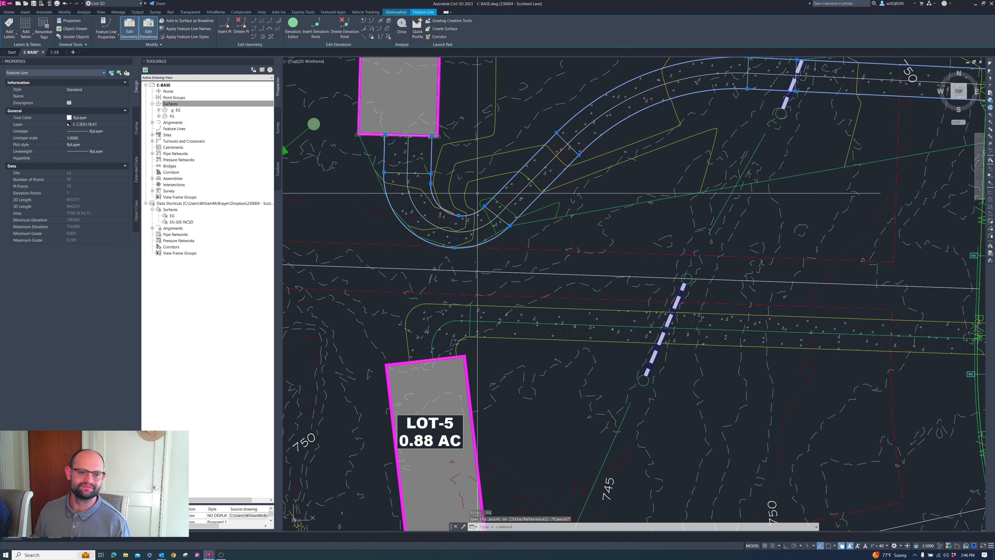
Step: Apply a steady -1.07% grade along the inner driveway edge from the pad-side transverse line to the second one, and rebuild the FG surface
click(381, 21)
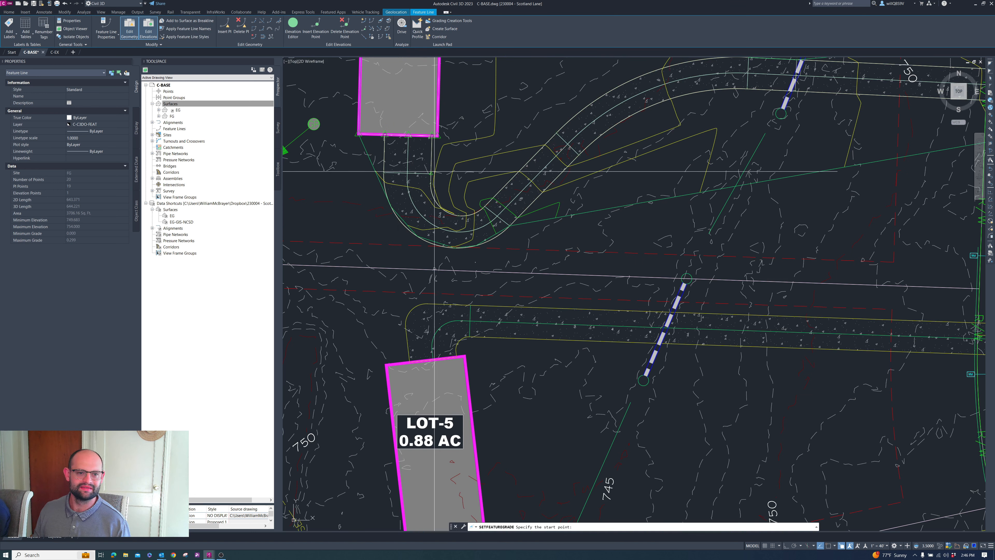
key(Return)
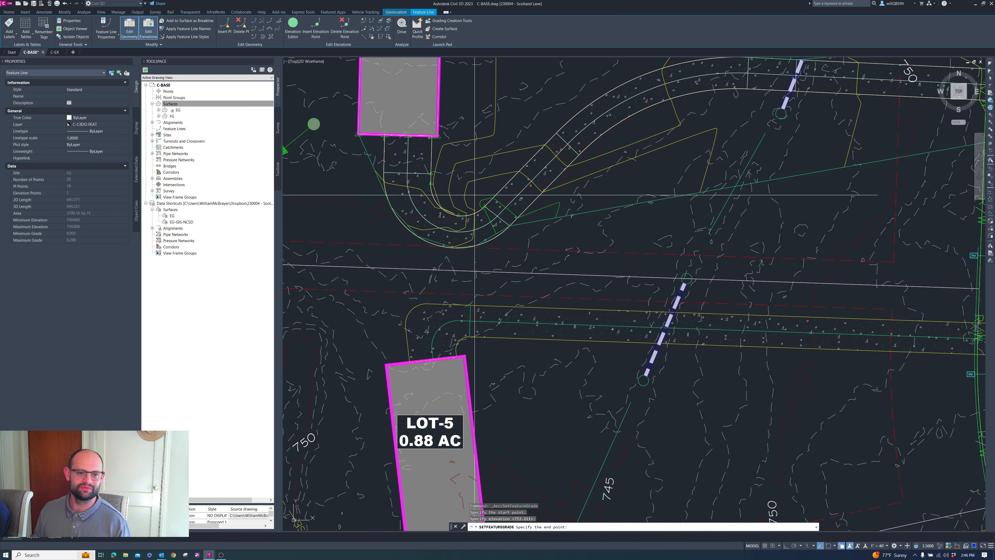
click(540, 139)
key(Return)
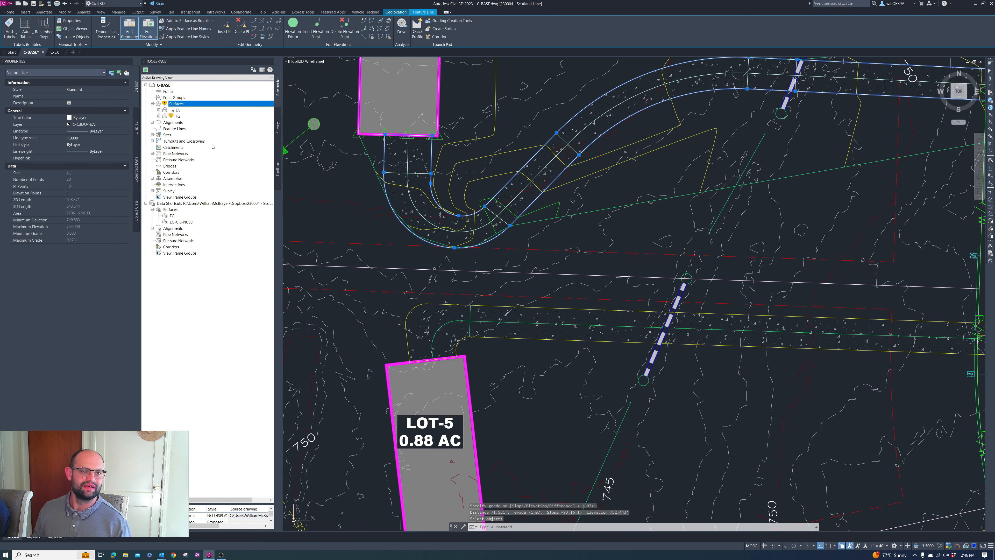
right_click(177, 117)
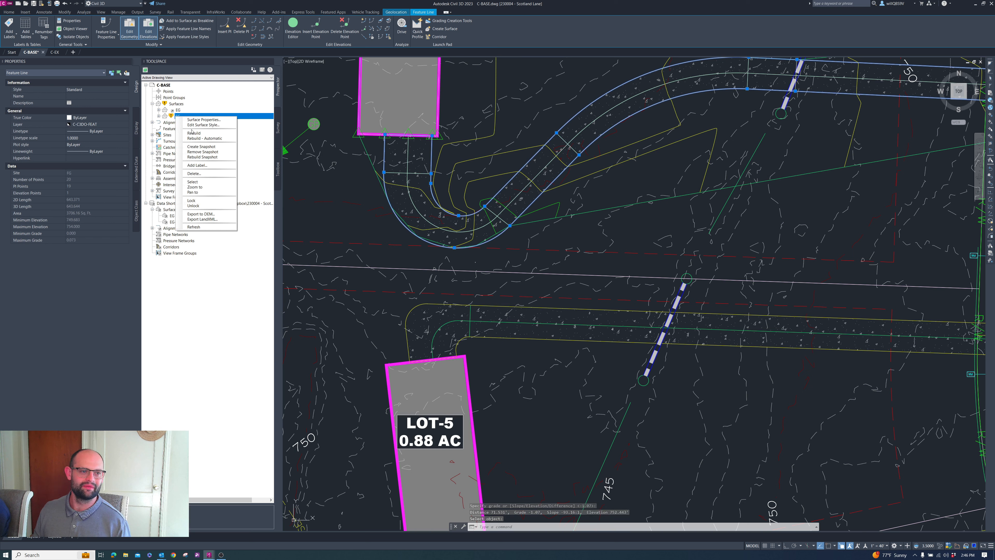
click(195, 139)
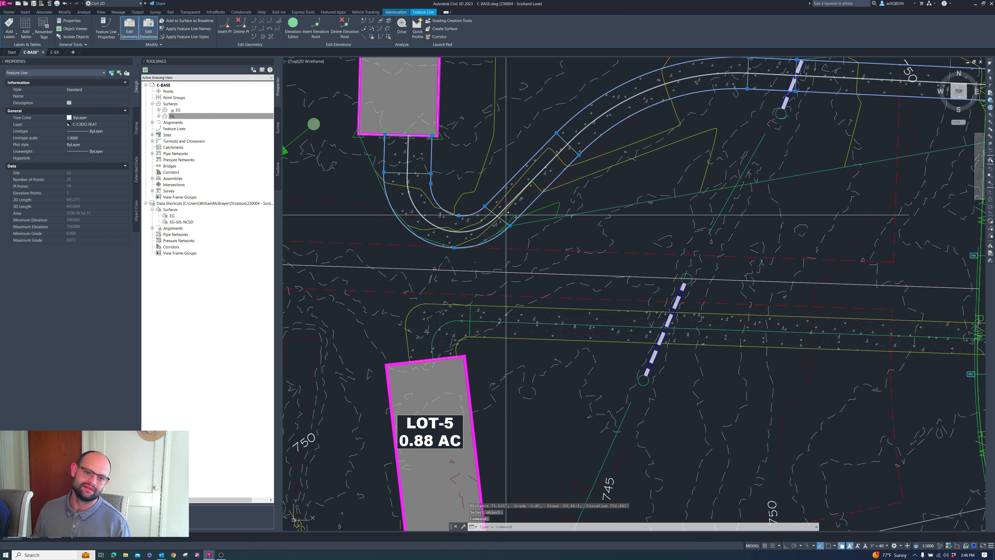
Step: Apply a steady 0.73% grade along the outer driveway edge from the second transverse line to the pad-side one
click(380, 23)
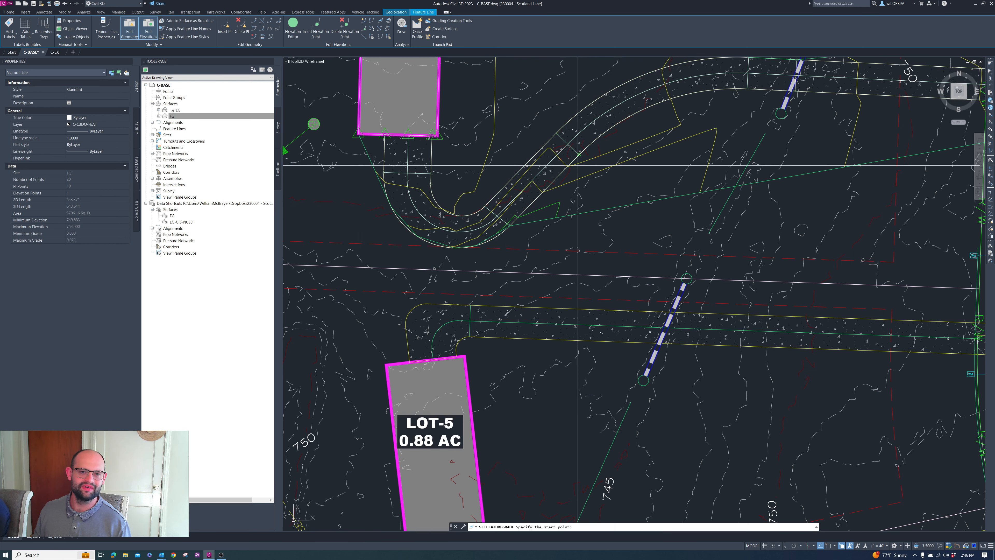
key(Return)
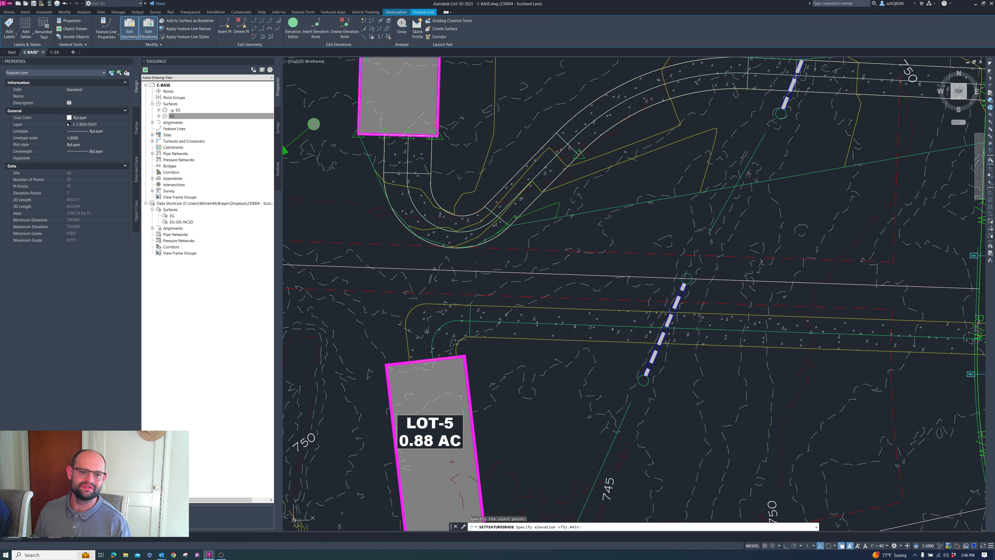
click(366, 185)
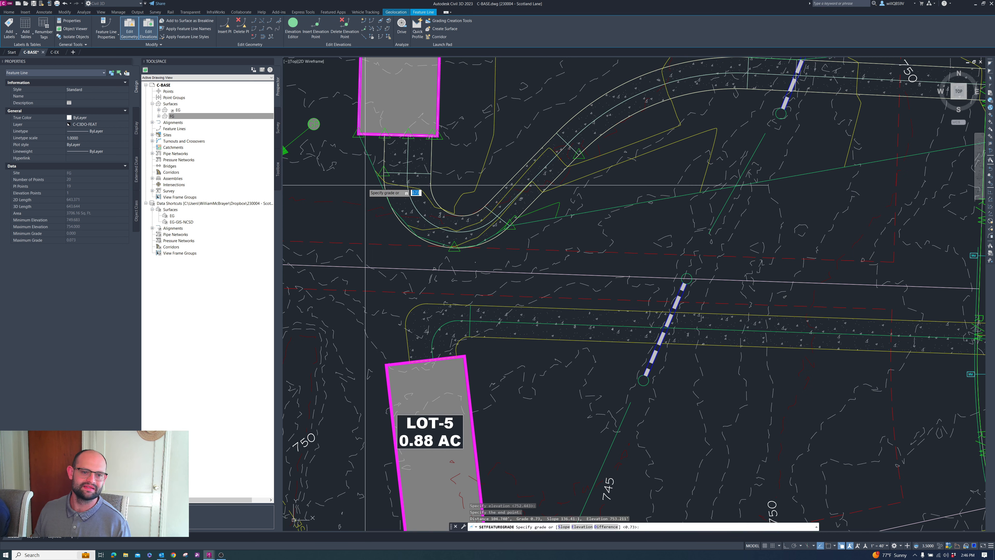
key(Return)
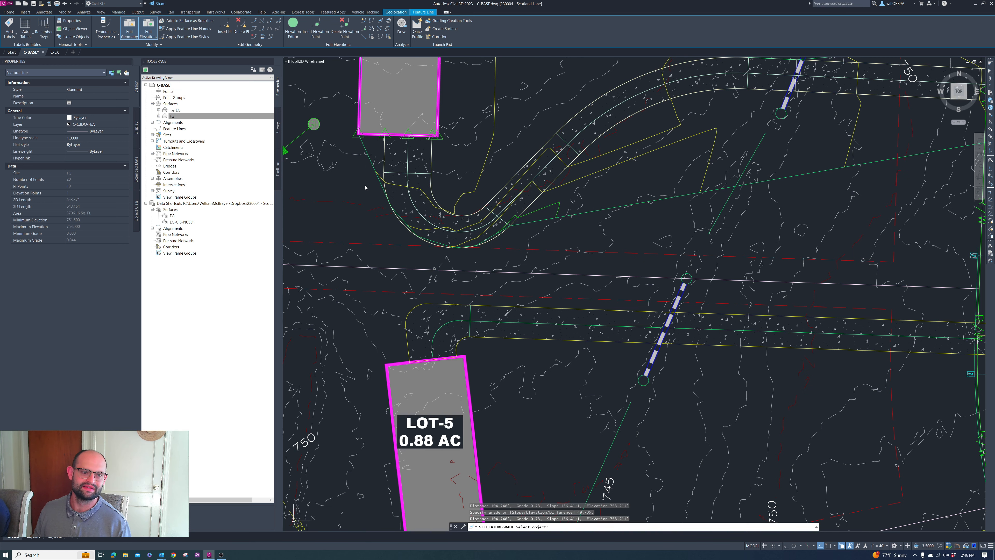
Step: Apply a steady -0.74% grade along the driveway centerline from the pad-side transverse line to the second one
click(414, 204)
scroll(414, 204, up, 2)
click(413, 169)
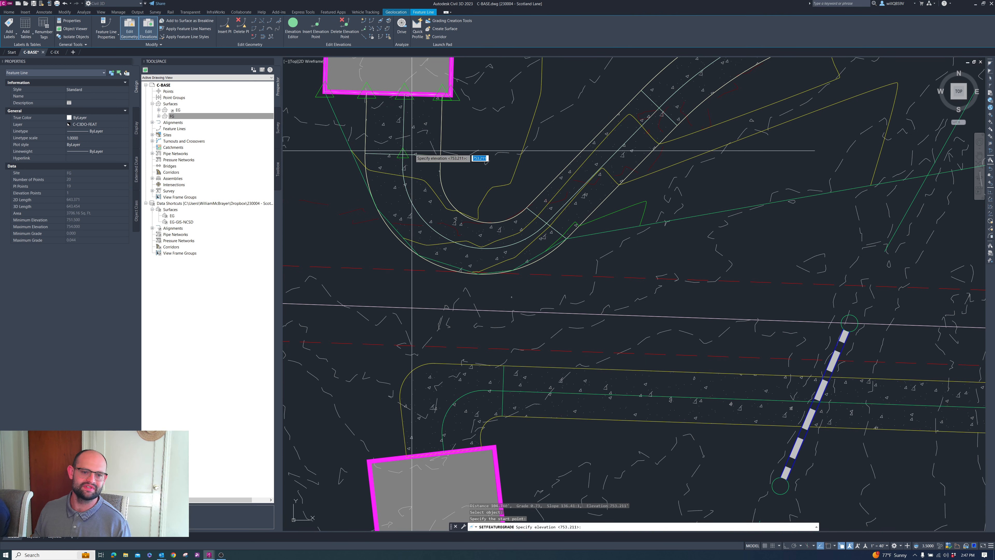
key(Return)
click(660, 107)
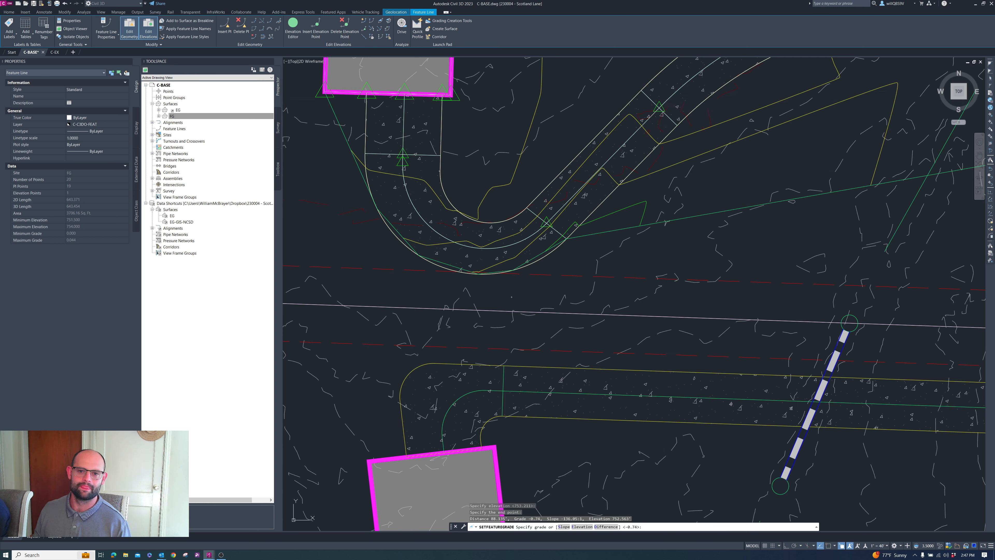
key(Return)
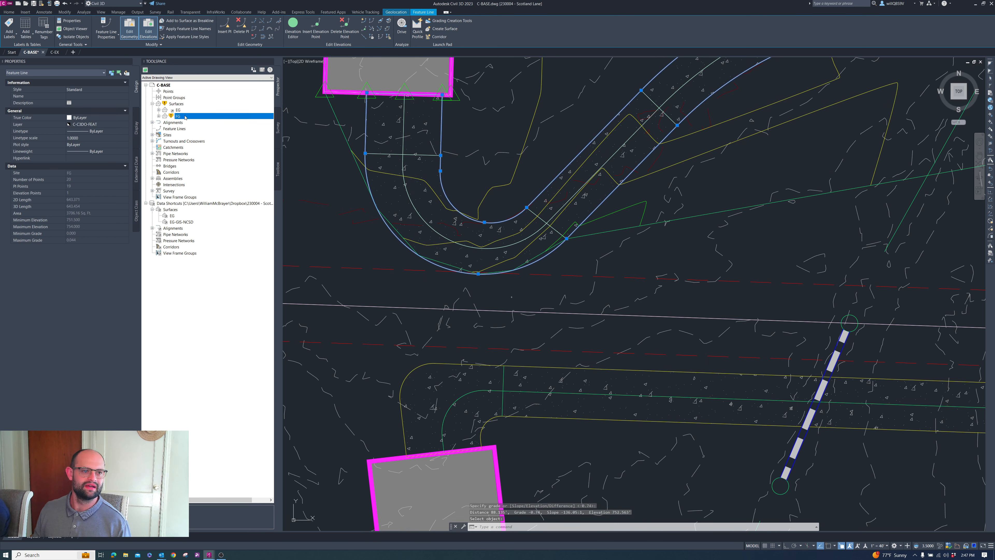
Step: Rebuild the FG surface with the regraded outer driveway edge and centerline, and clear the selection
right_click(186, 117)
click(203, 132)
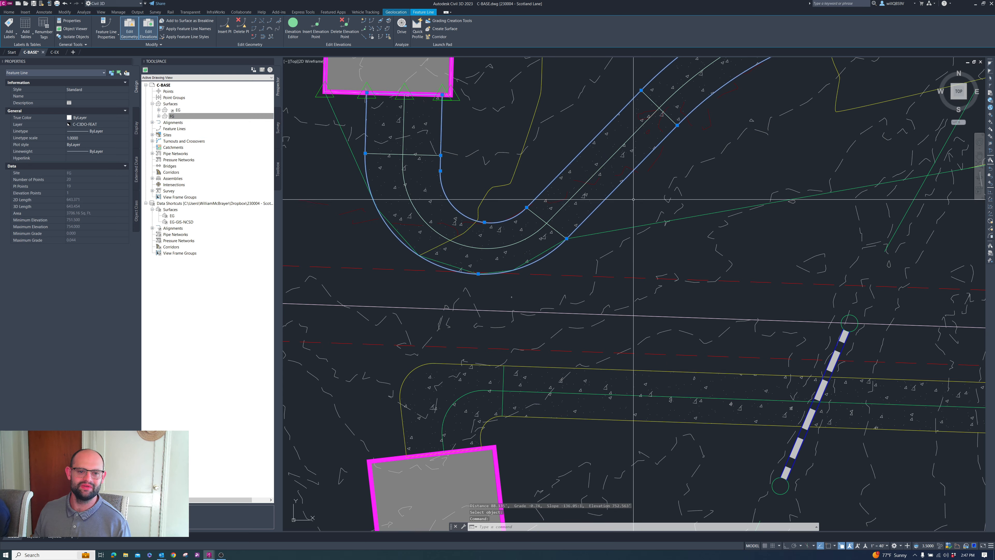
scroll(595, 193, down, 3)
key(Escape)
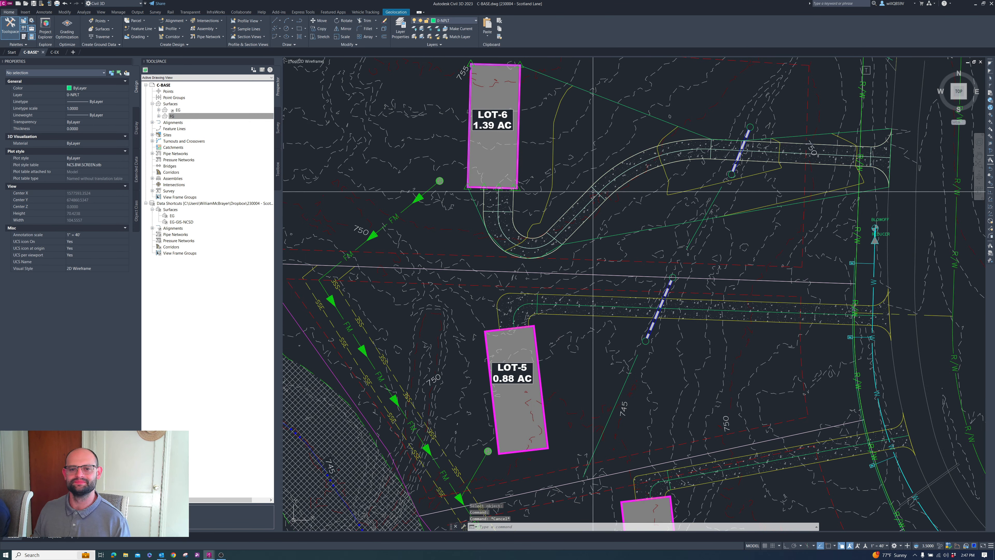
scroll(593, 192, down, 2)
scroll(555, 129, up, 2)
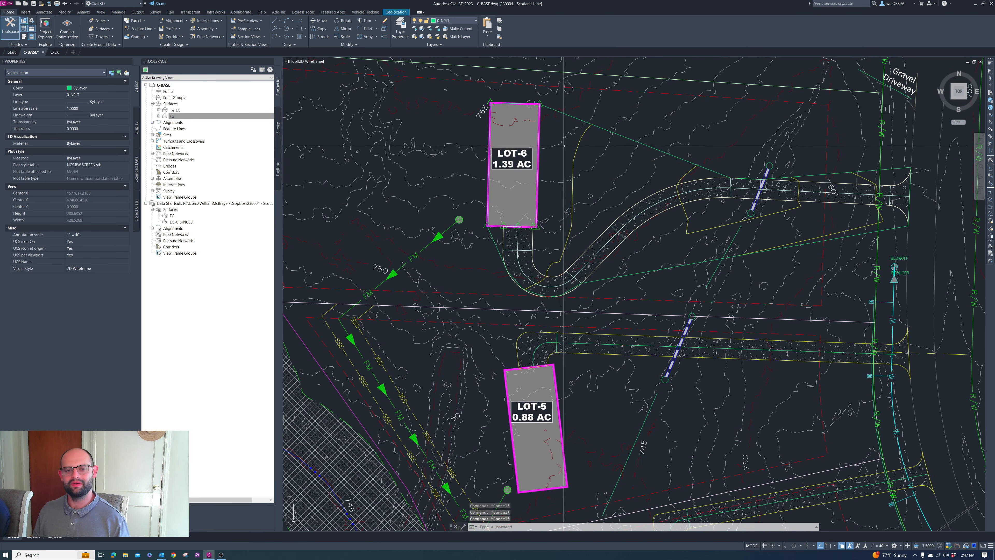
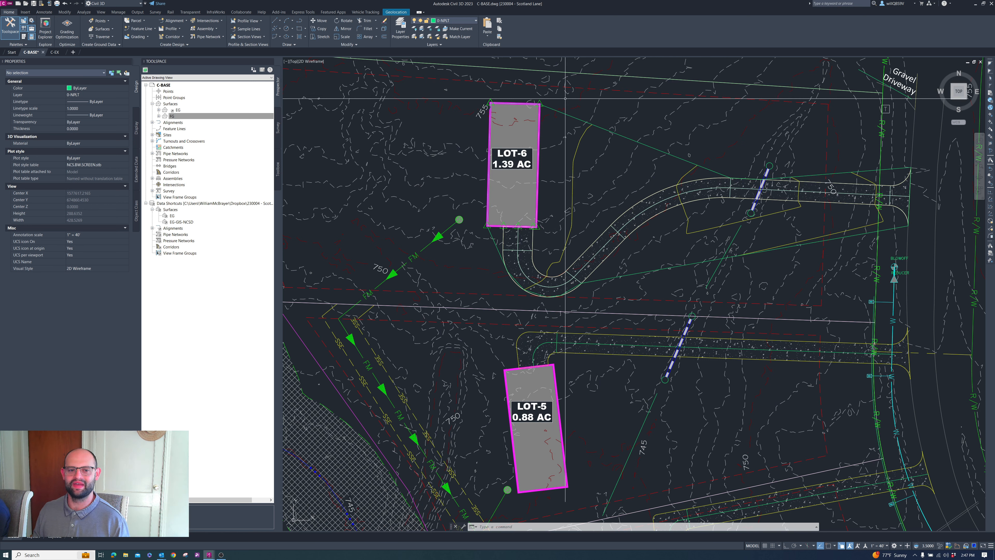
Step: Draw a polyline along the north edge of the Lot 6 building pad, from corner to corner
scroll(493, 77, up, 4)
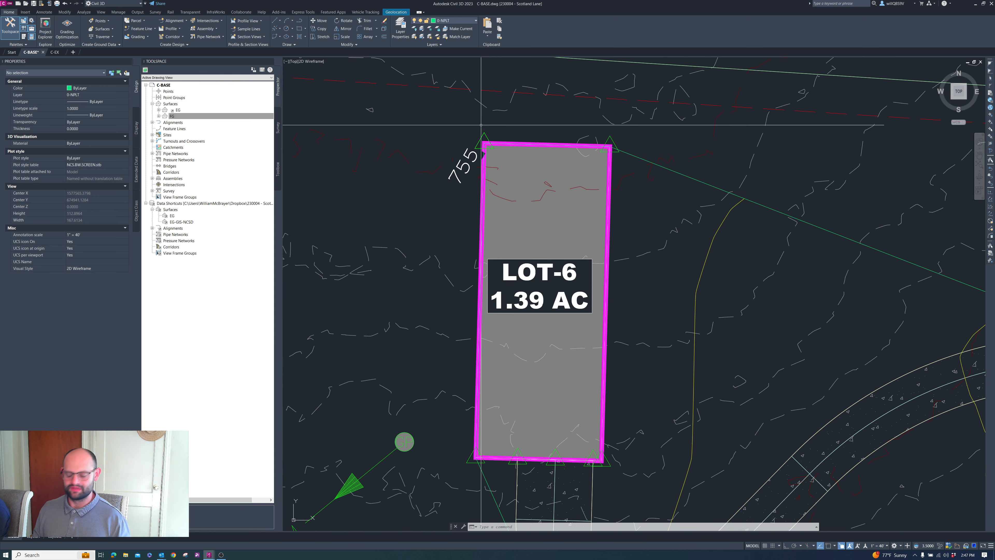
text(pline)
key(Return)
scroll(480, 153, up, 4)
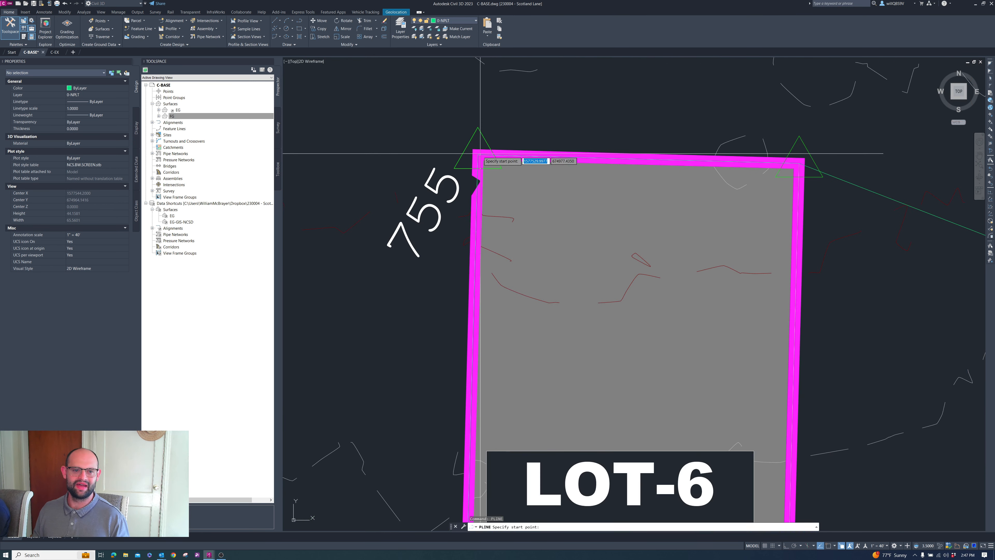
key(F3)
click(477, 155)
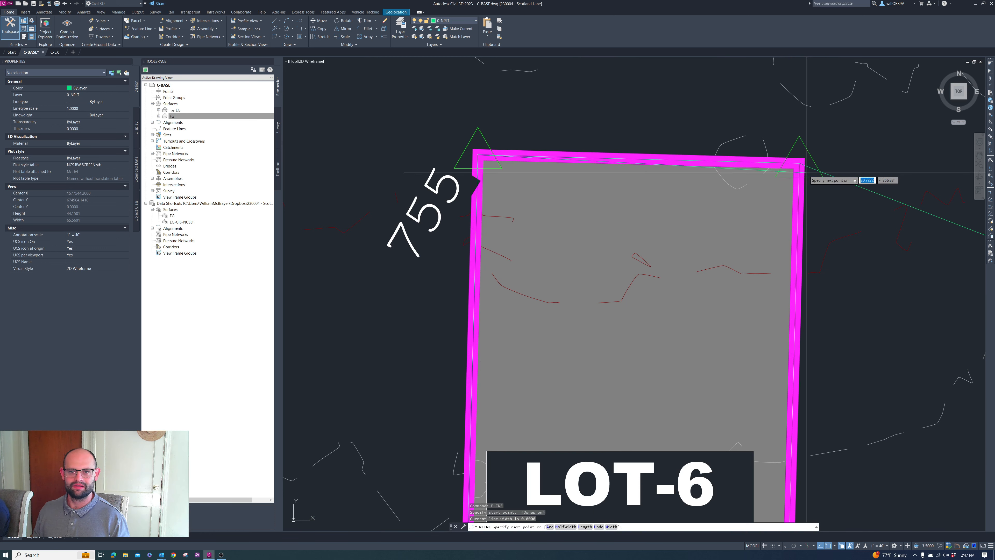
click(799, 162)
key(Return)
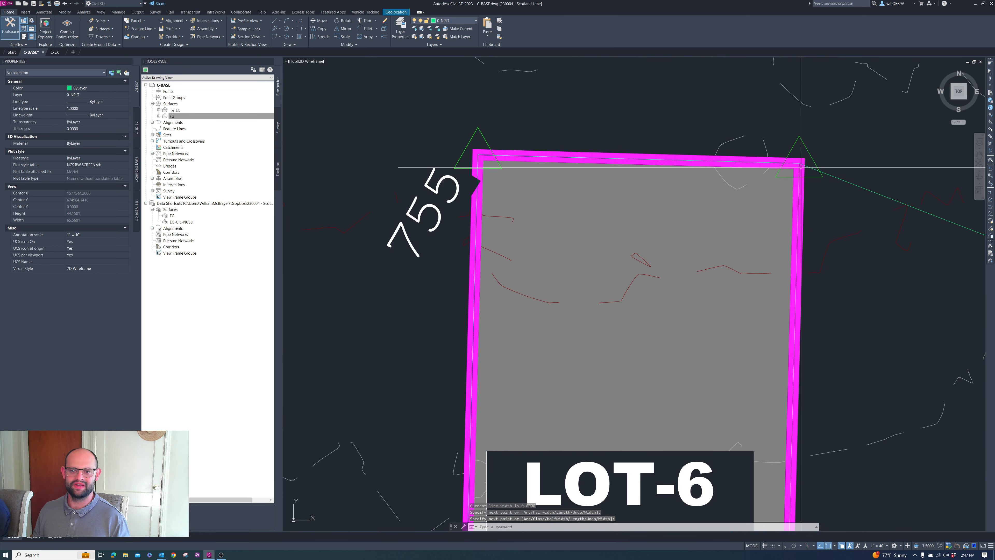
Step: Offset the polyline on the Lot 6 pad's north edge 10 feet outward to the north
scroll(719, 171, down, 2)
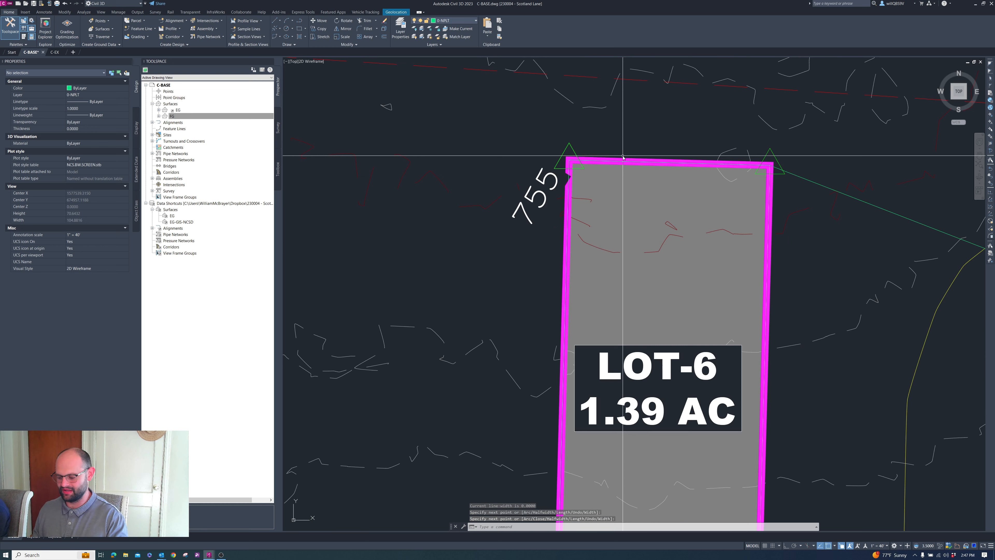
text(o)
key(Return)
text(10)
key(Return)
click(614, 160)
click(626, 182)
scroll(616, 162, up, 1)
click(636, 113)
scroll(636, 166, down, 2)
key(Escape)
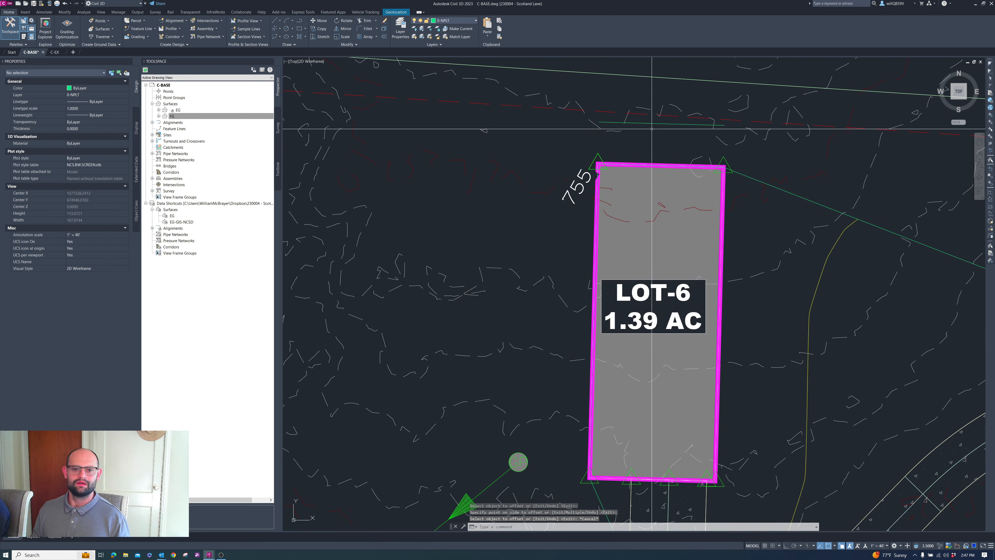
Step: Add a vertex at the midpoint of the offset line north of the Lot 6 pad
click(660, 123)
mouse_move(662, 124)
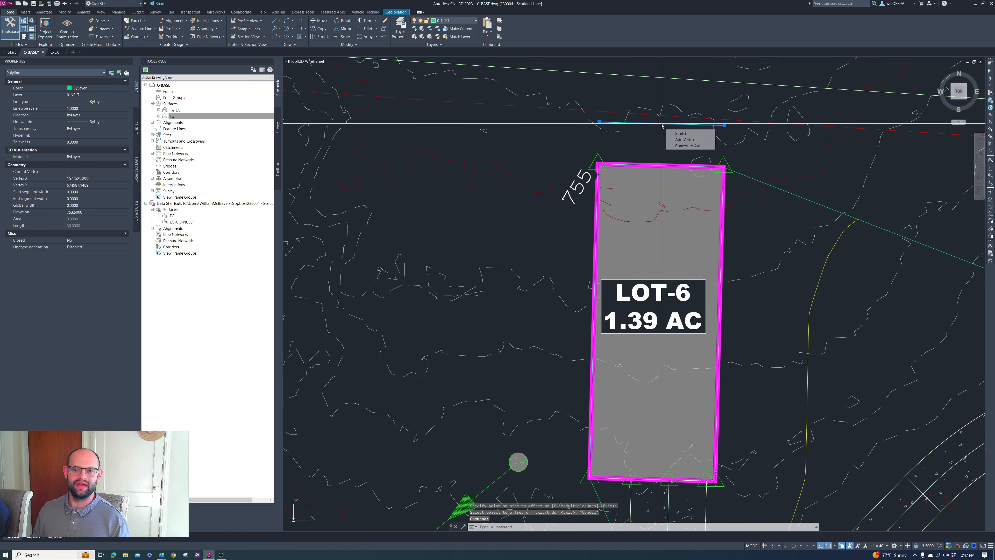
click(685, 140)
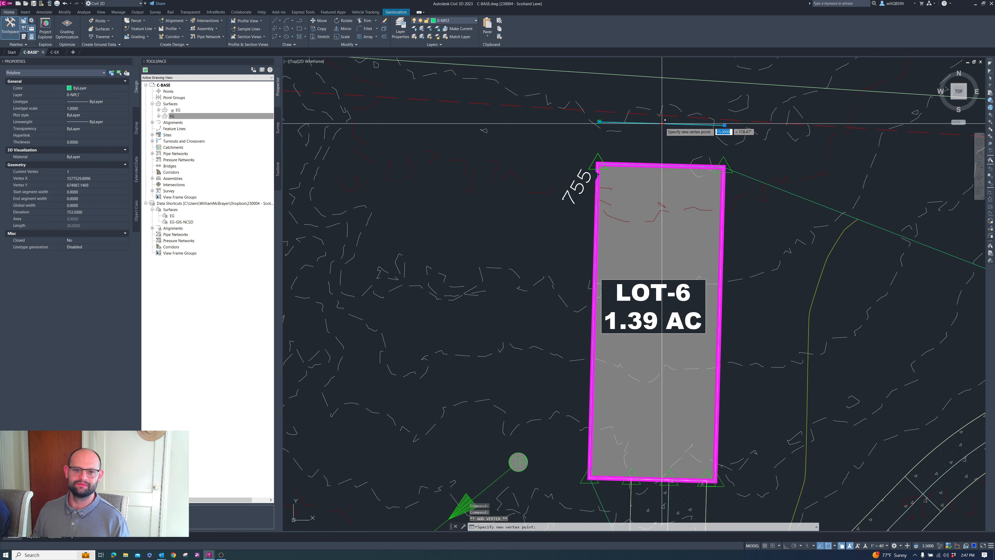
key(F3)
shift+right_click(669, 136)
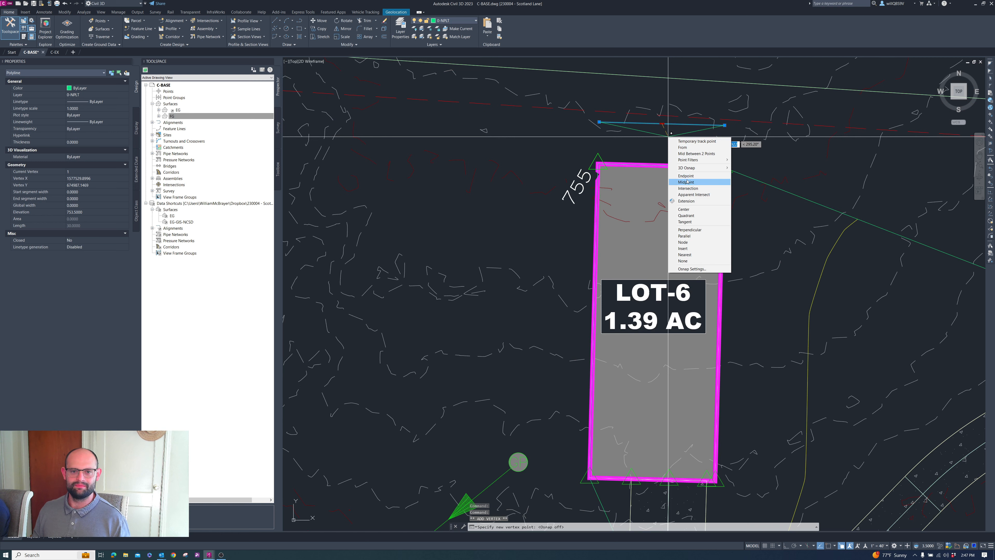
click(687, 182)
scroll(704, 149, down, 2)
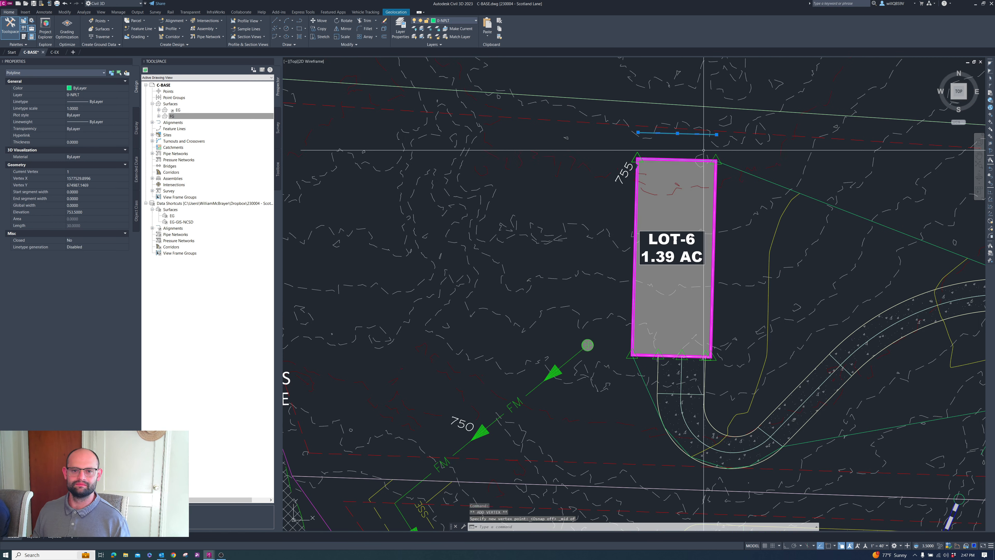
key(Escape)
key(Escape)
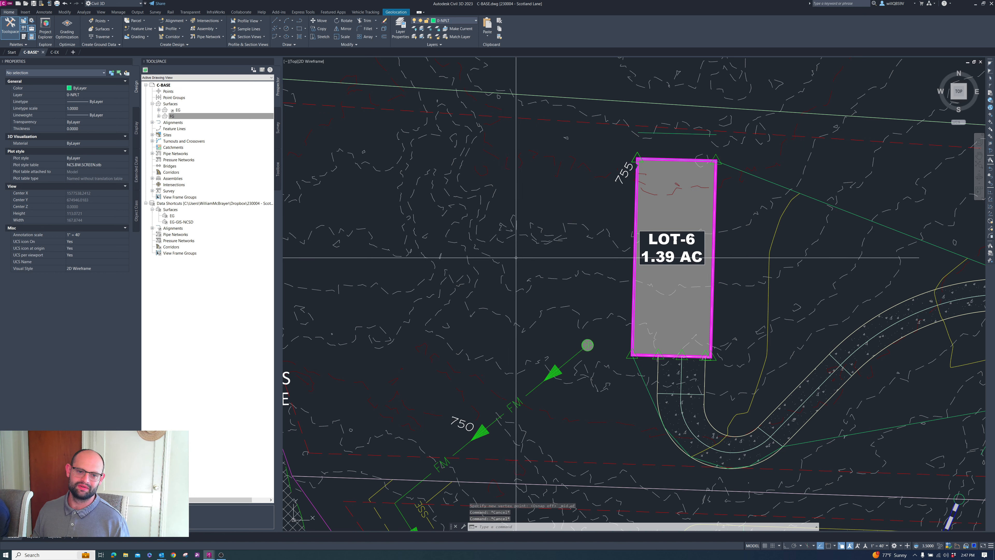
Step: Draw a swale polyline from the ground southwest of the offset line, through its west end, midpoint and east end, down to the southeast
text(pl)
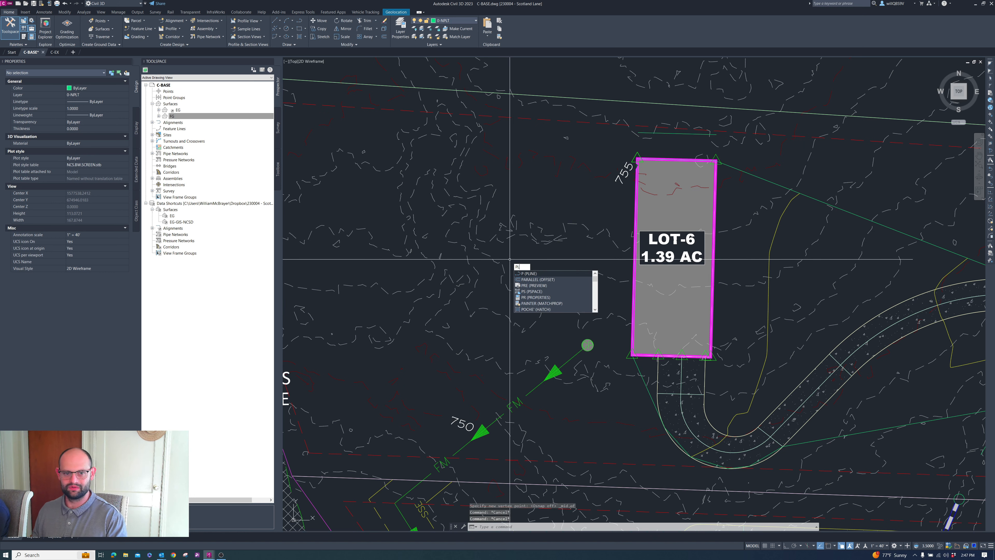
key(Return)
scroll(501, 259, up, 2)
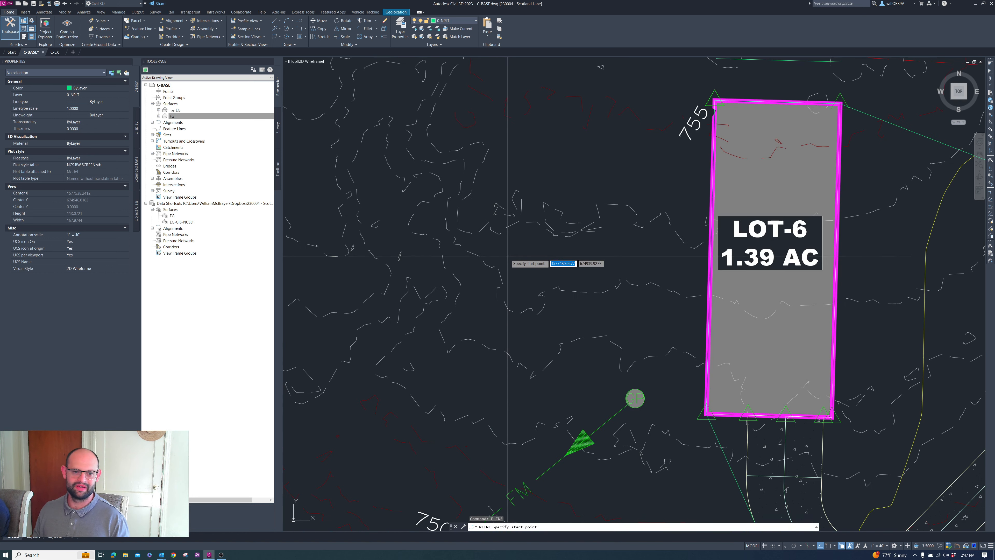
click(489, 266)
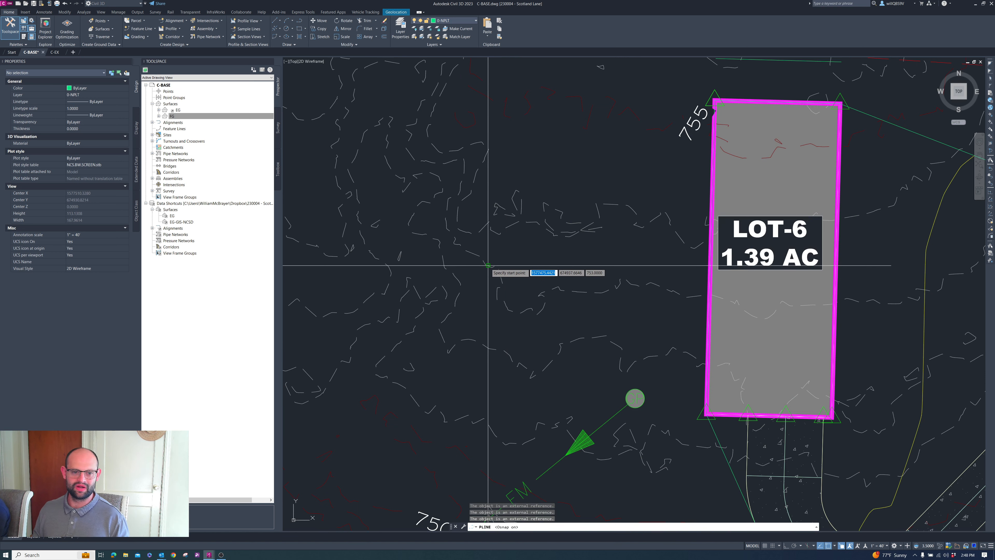
key(F3)
click(489, 266)
scroll(488, 266, down, 2)
scroll(614, 152, up, 2)
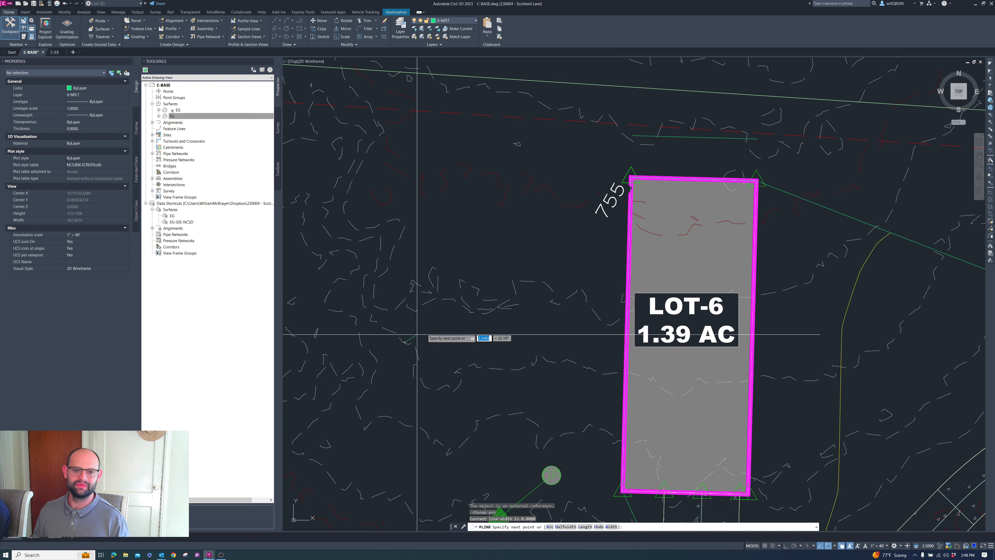
click(634, 135)
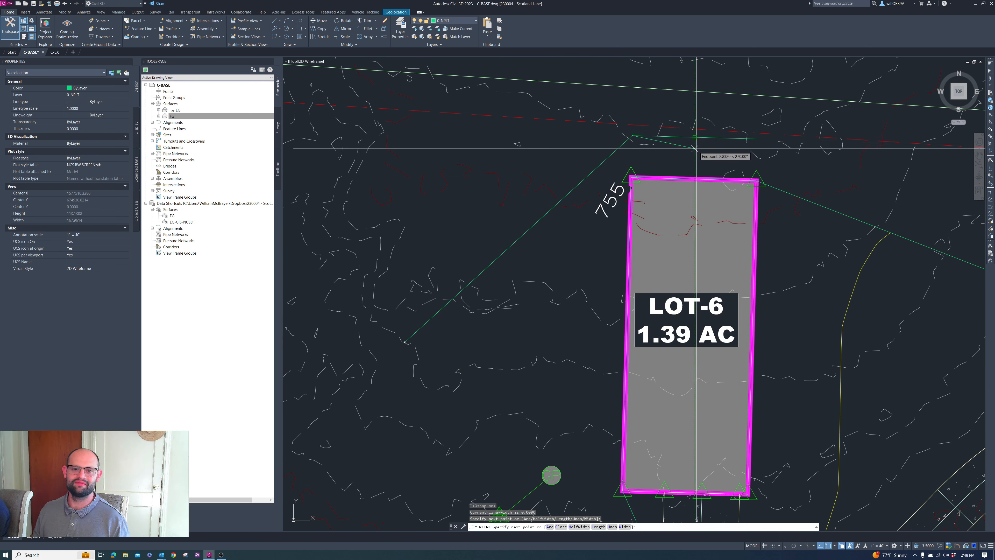
click(695, 137)
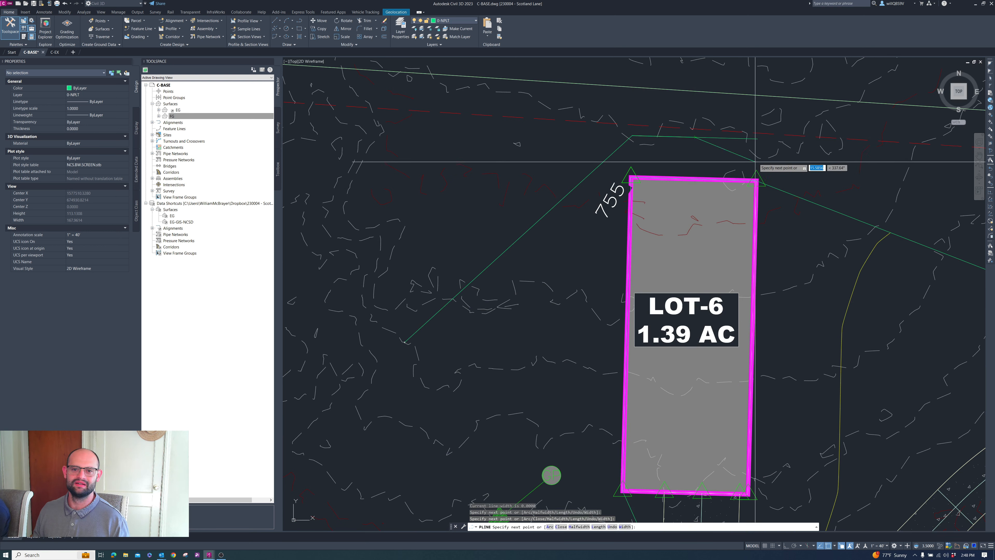
scroll(758, 138, down, 4)
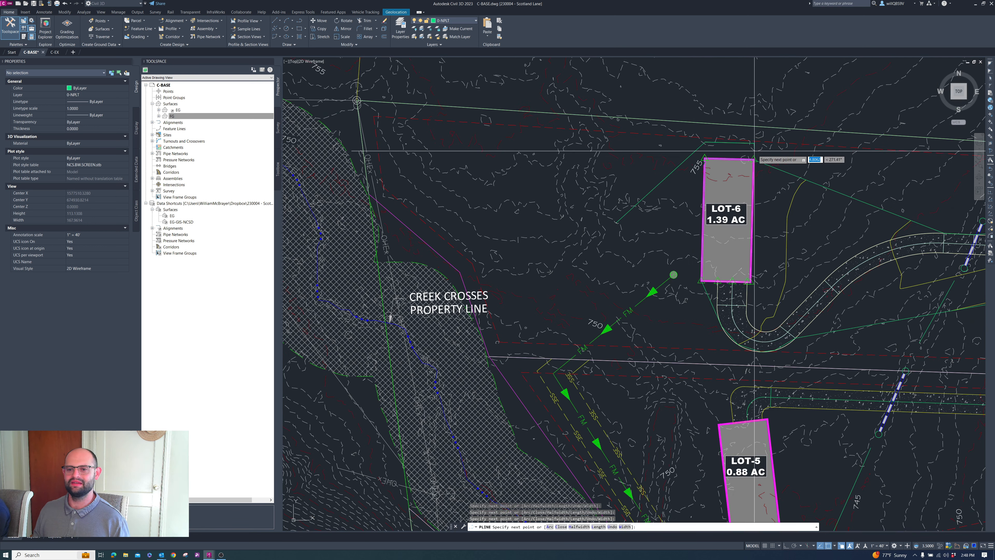
click(844, 213)
key(Escape)
Step: Convert the swale polyline into a feature line in site FG, assigning its elevations from the EG surface
click(775, 159)
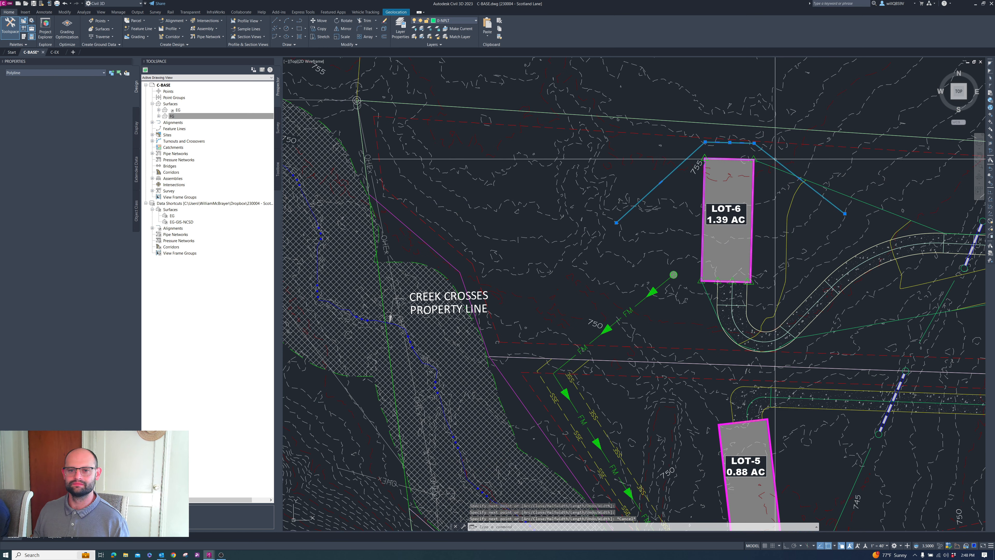
scroll(768, 159, down, 2)
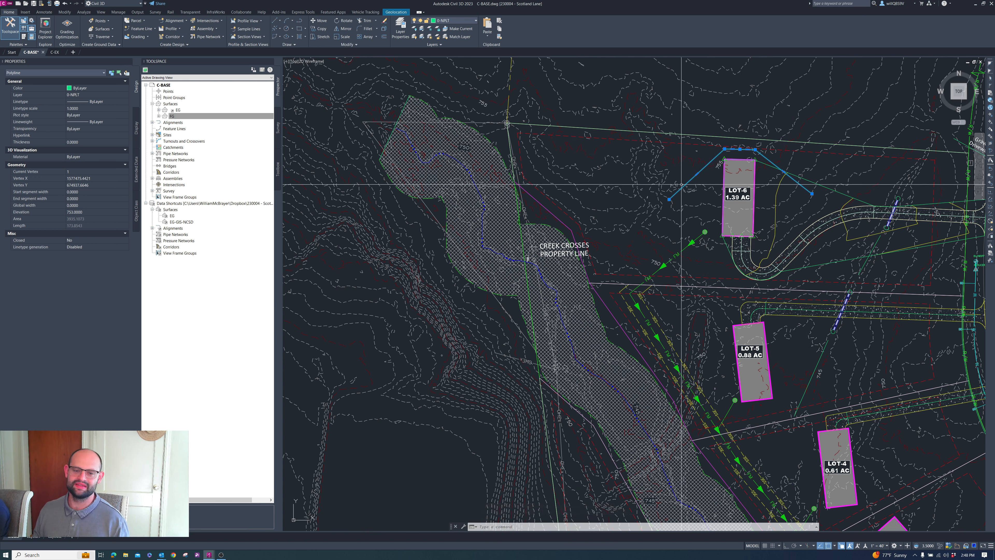
text(REATE)
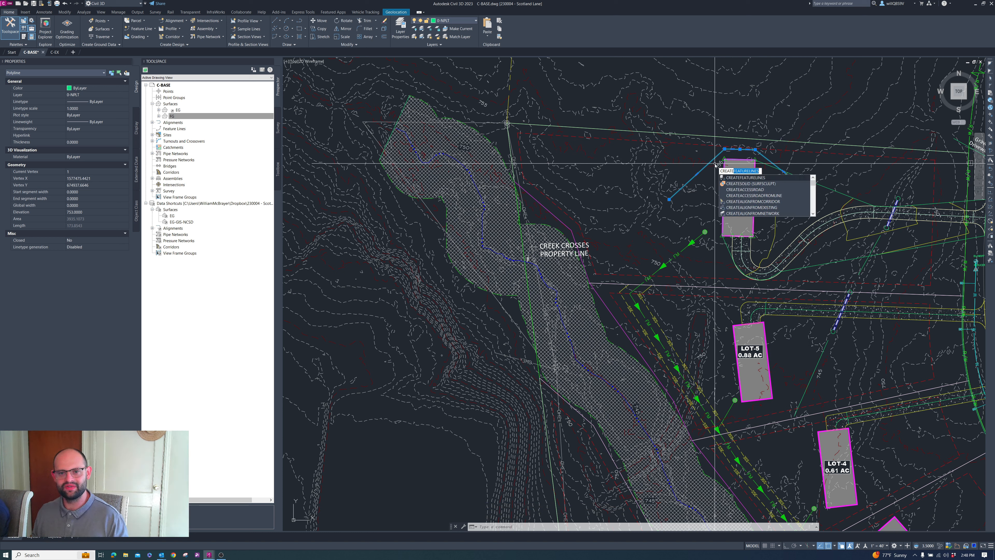
key(Return)
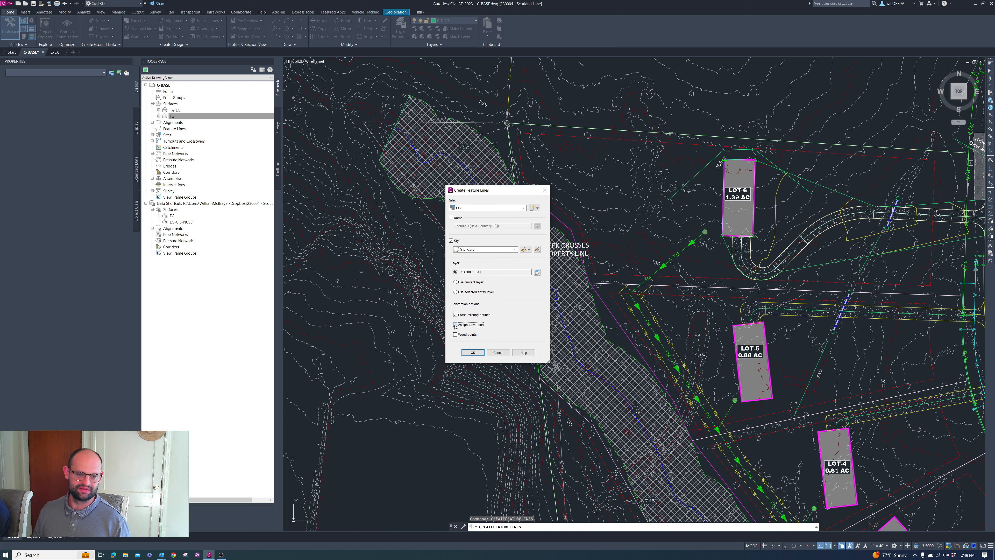
click(473, 352)
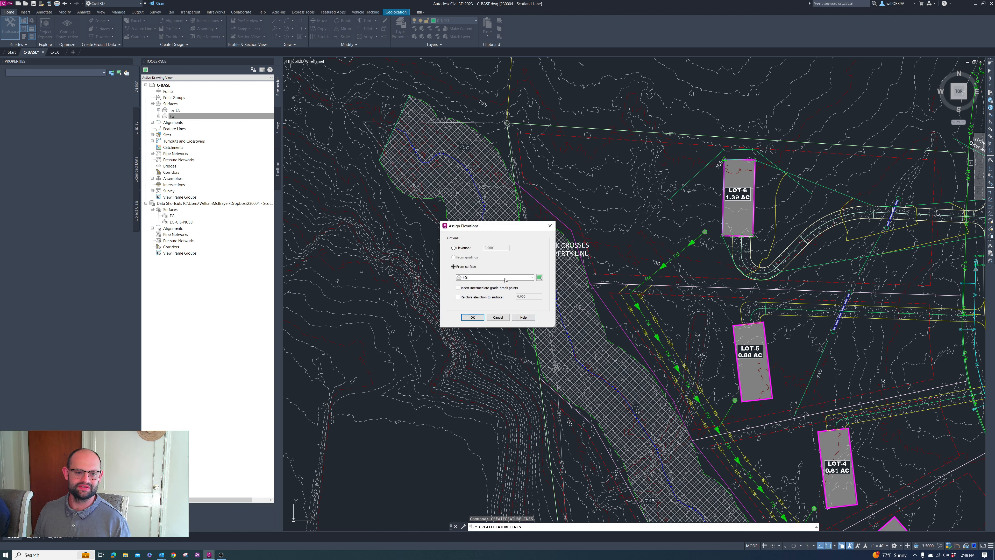
click(472, 284)
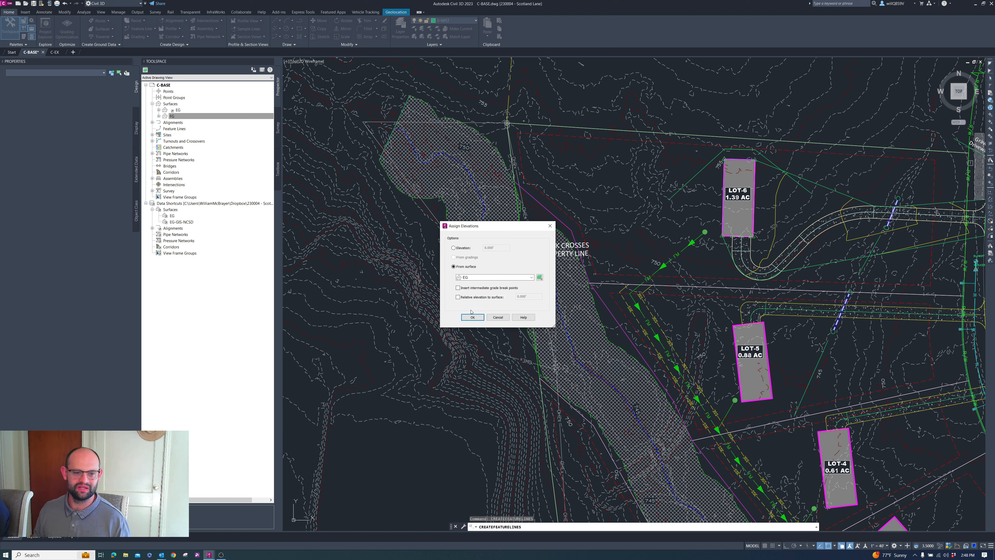
click(474, 317)
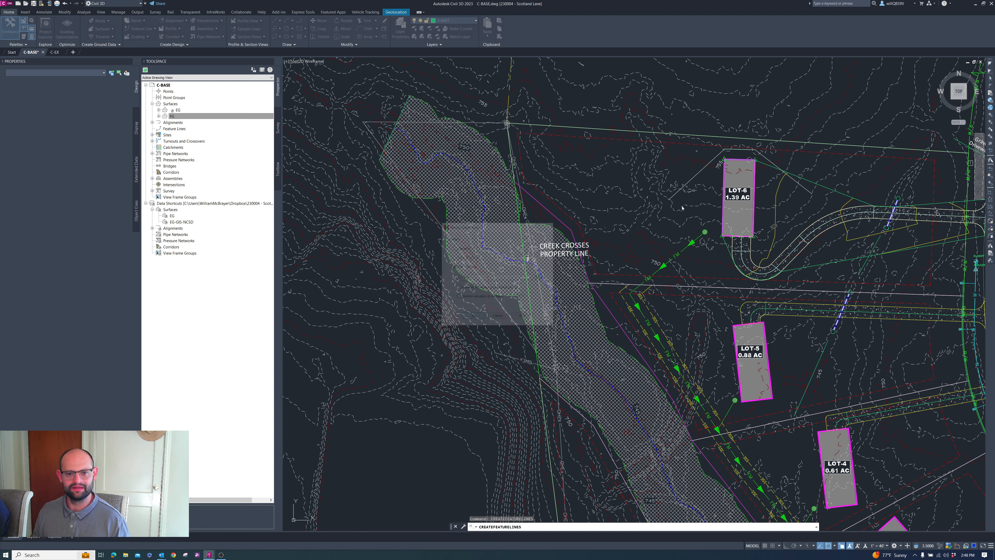
Step: Check the grade of the swale feature line's west leg and stretch its west end farther southwest
click(708, 163)
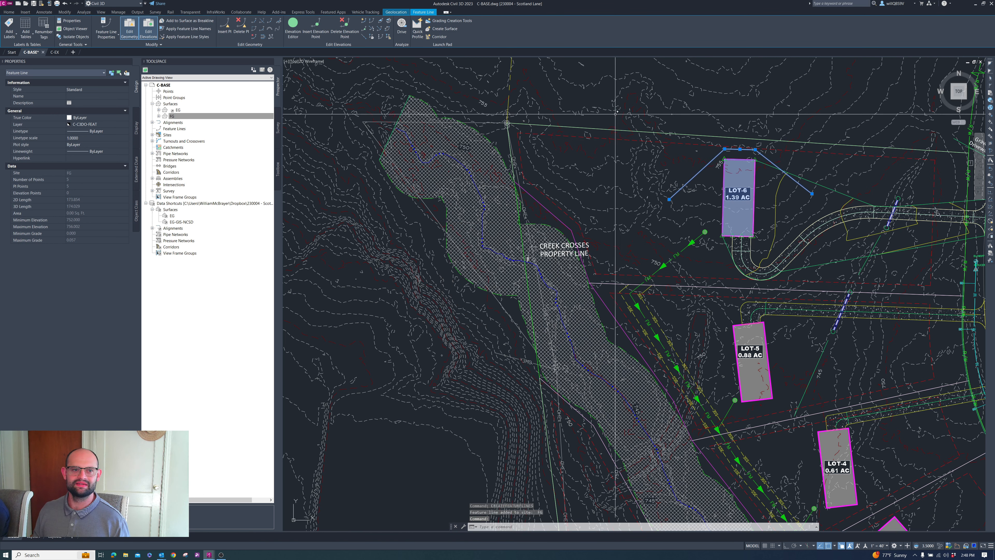
click(363, 20)
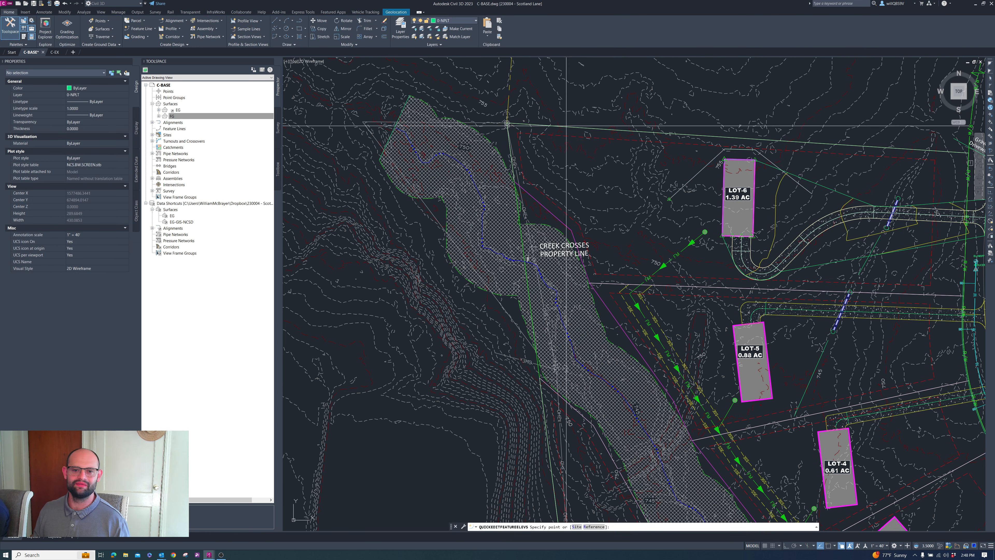
scroll(691, 186, up, 3)
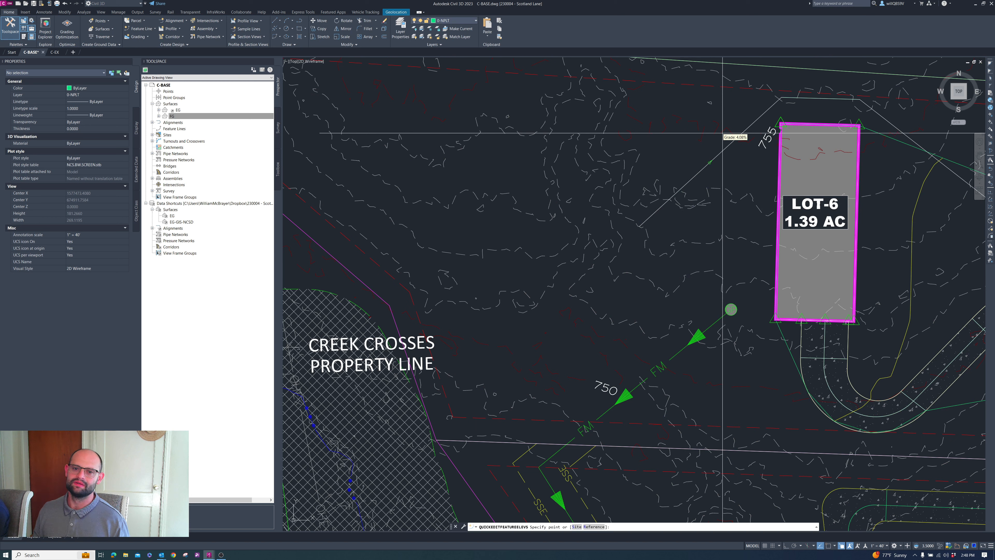
key(Escape)
click(639, 227)
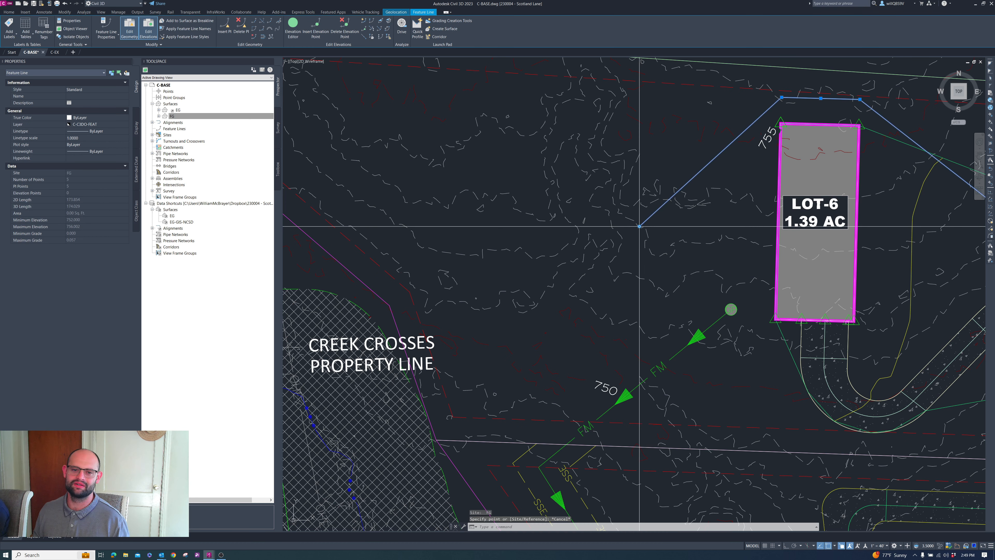
click(640, 226)
click(612, 240)
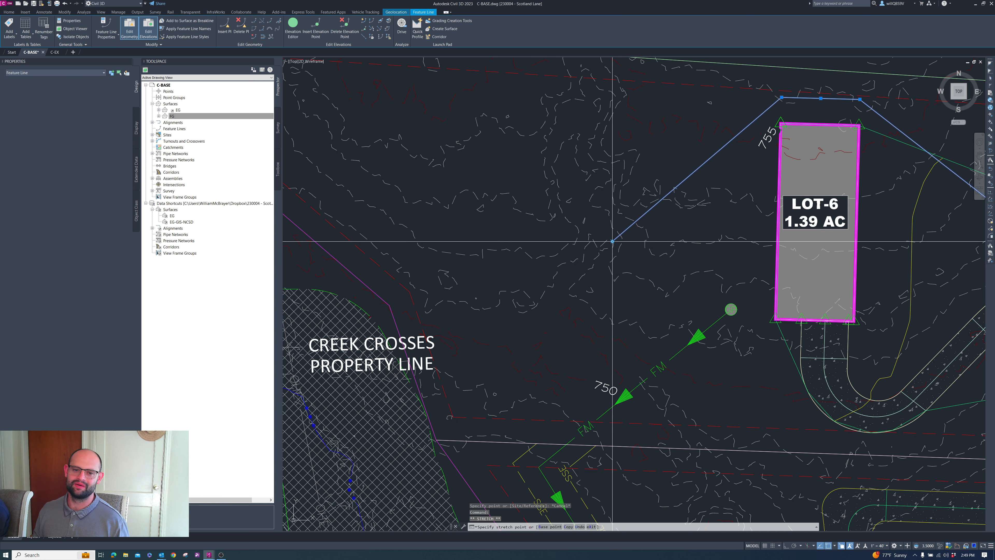
Step: Apply a -2% grade to the swale feature line running down toward its east end
scroll(603, 208, down, 2)
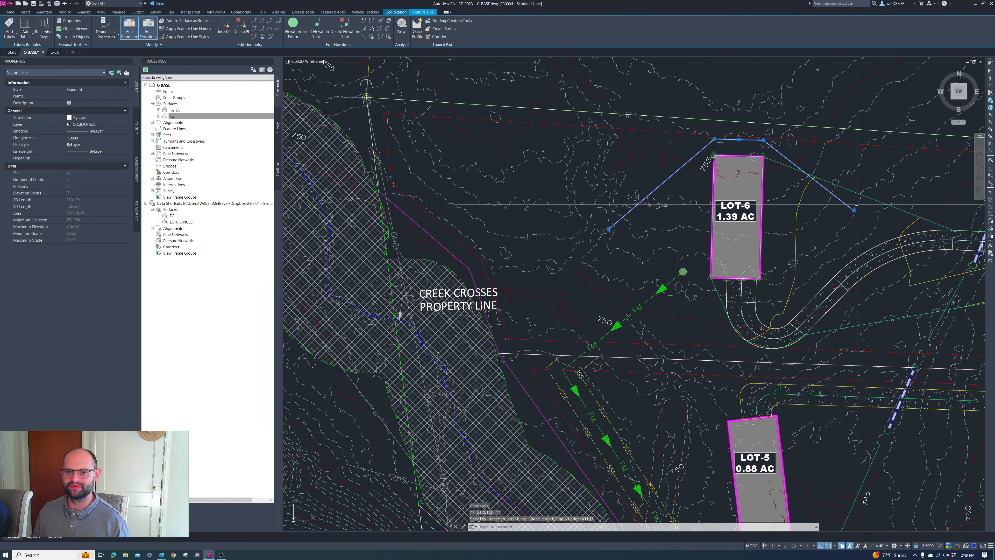
scroll(857, 204, up, 2)
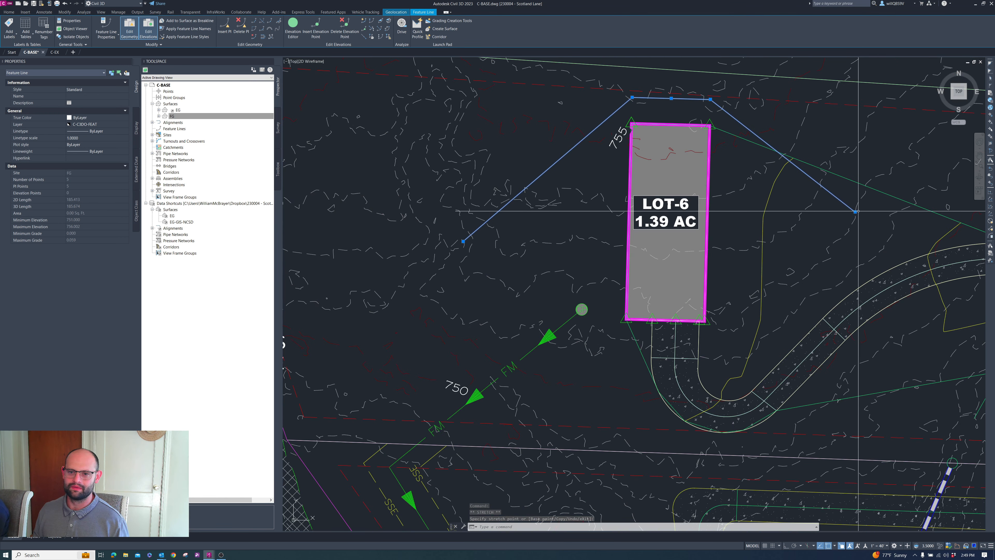
click(856, 212)
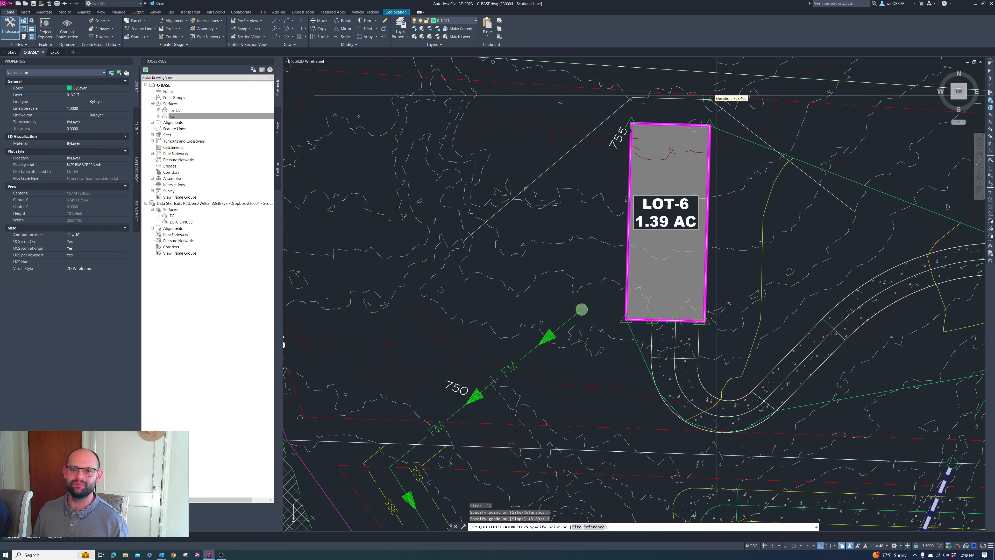
scroll(711, 86, up, 2)
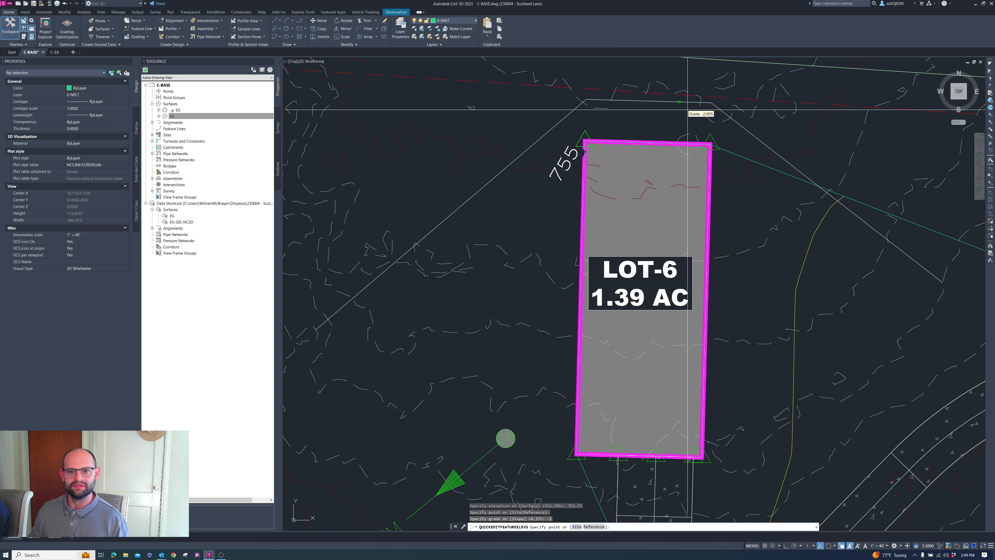
text(-2)
key(Return)
scroll(855, 183, down, 4)
scroll(895, 217, up, 2)
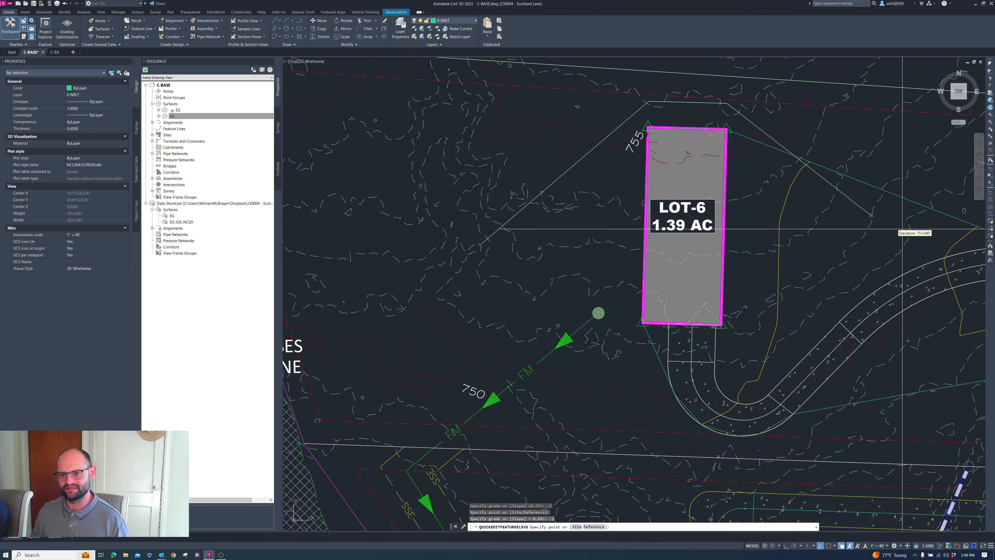
Step: Stretch the east end of the swale feature line farther east
scroll(872, 219, up, 2)
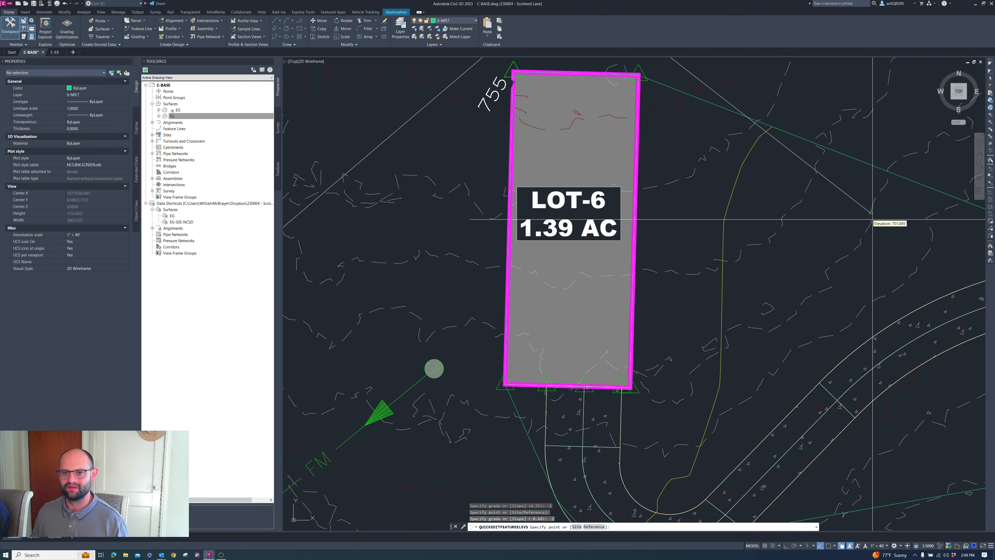
scroll(872, 219, down, 3)
scroll(873, 218, up, 1)
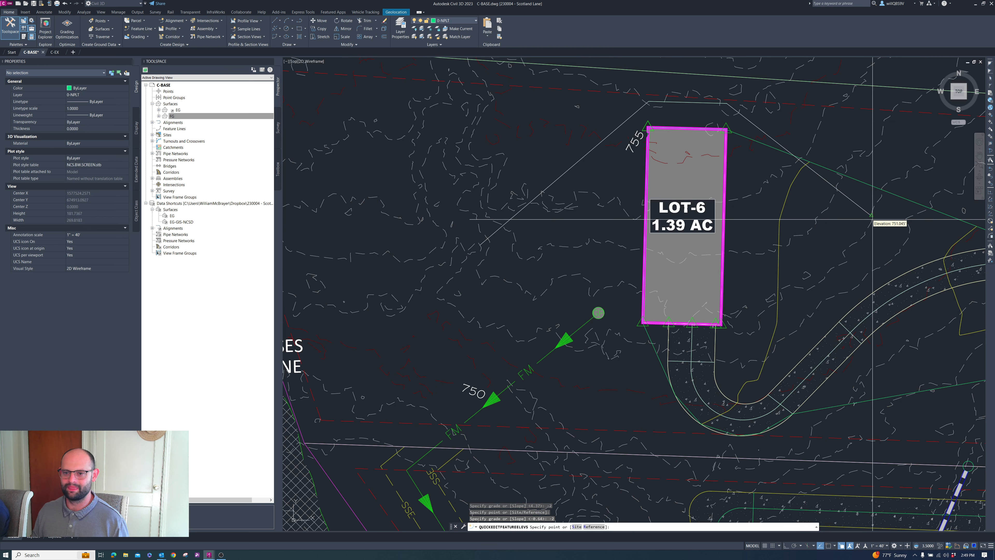
key(Escape)
click(871, 215)
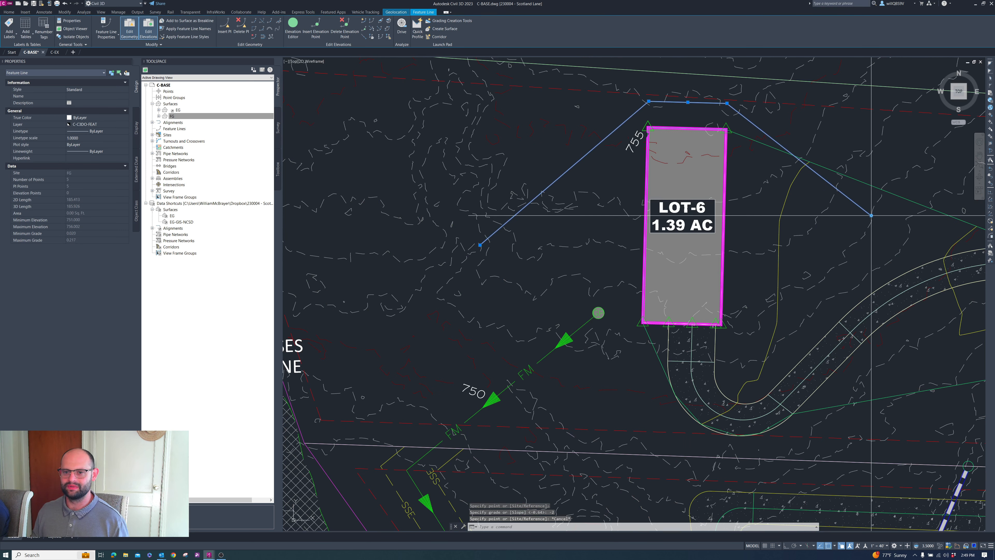
click(871, 215)
scroll(905, 219, up, 4)
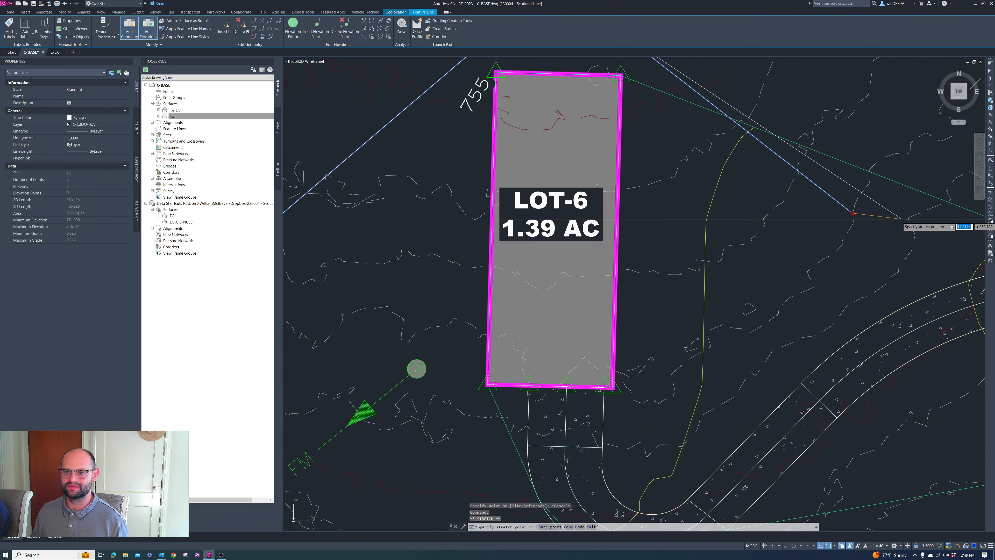
click(912, 217)
scroll(909, 219, down, 4)
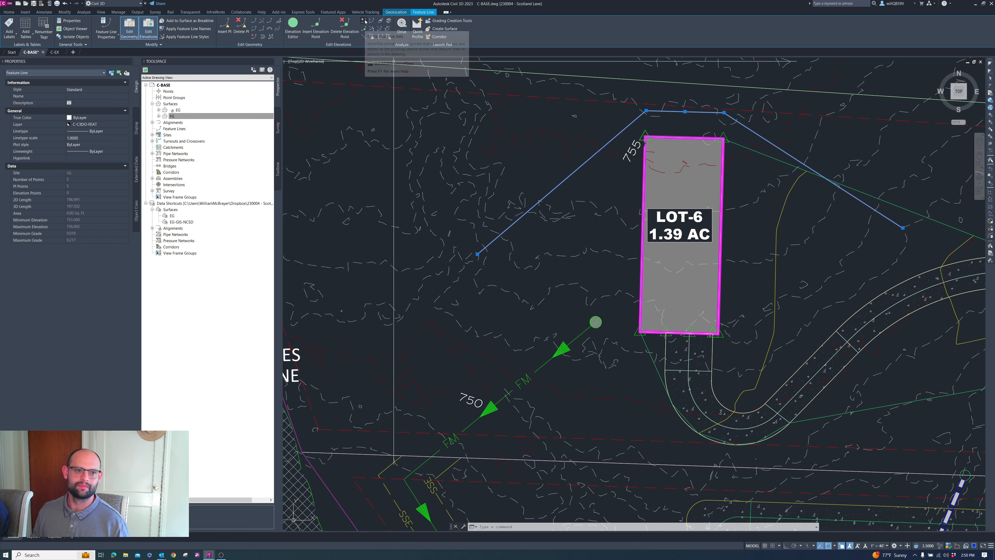
Step: Set the elevation of the swale feature line's west end from the EG surface
click(364, 28)
scroll(484, 259, up, 4)
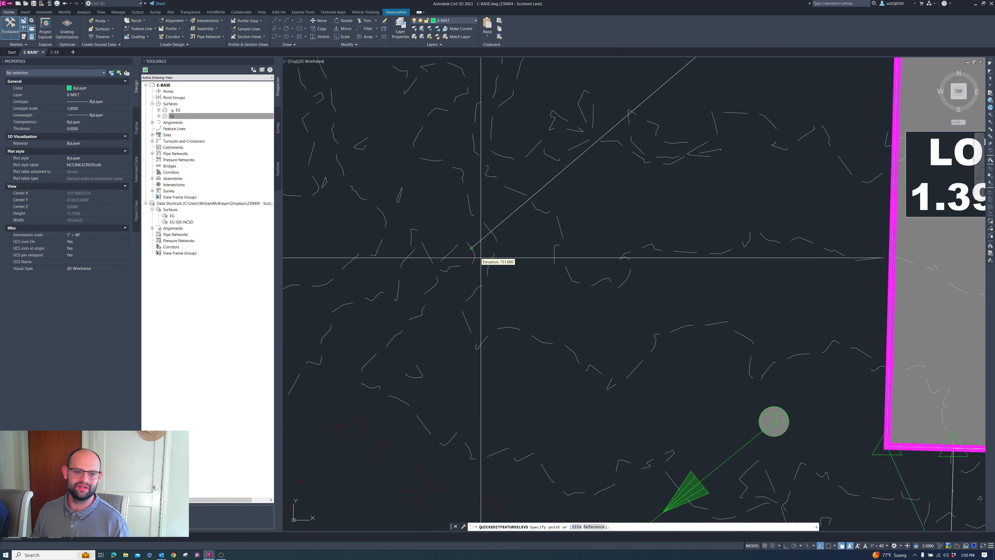
click(478, 250)
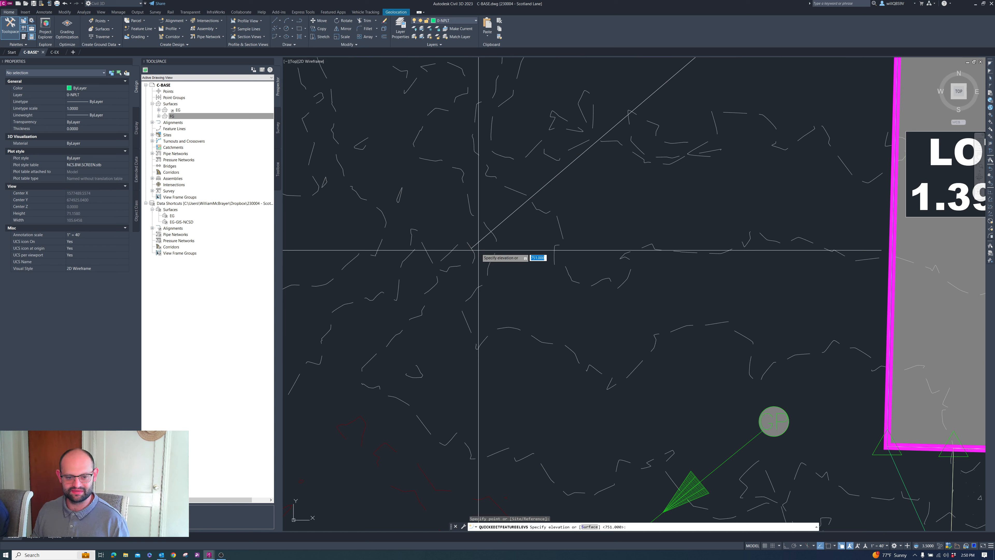
text(S)
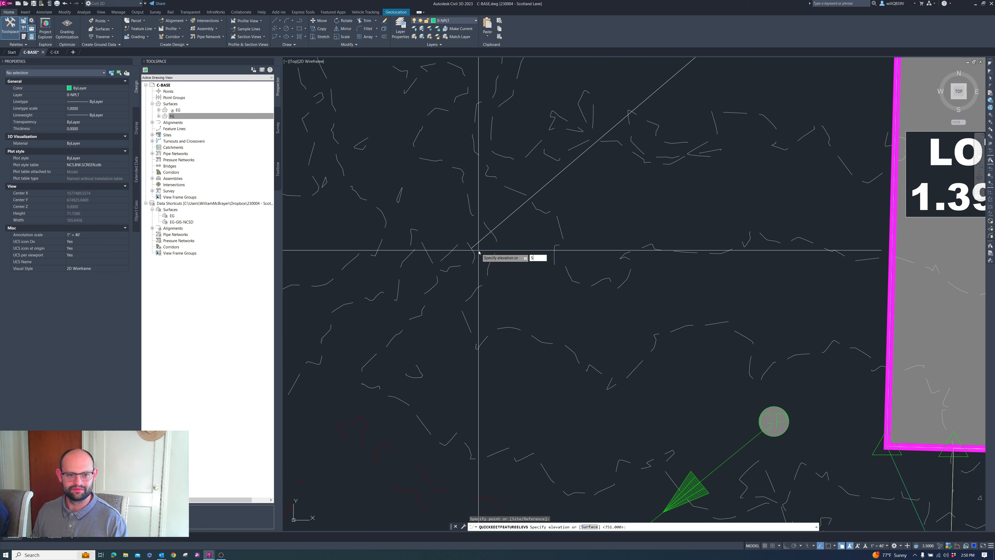
key(Return)
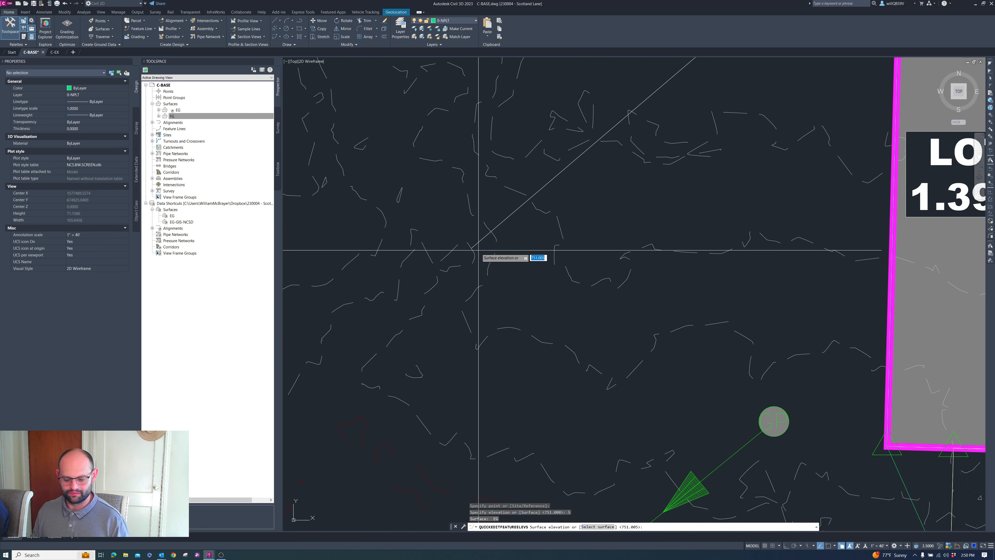
text(S)
key(Return)
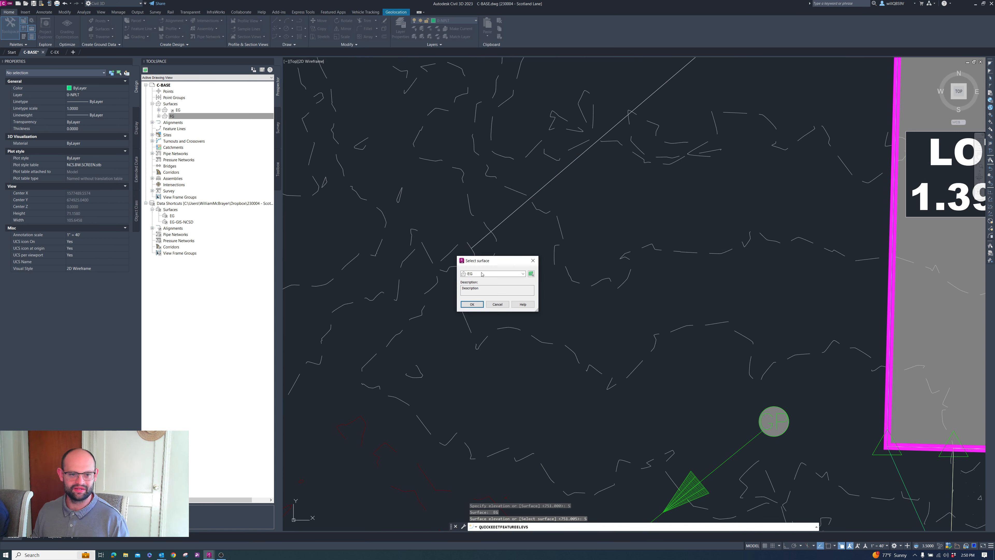
click(472, 304)
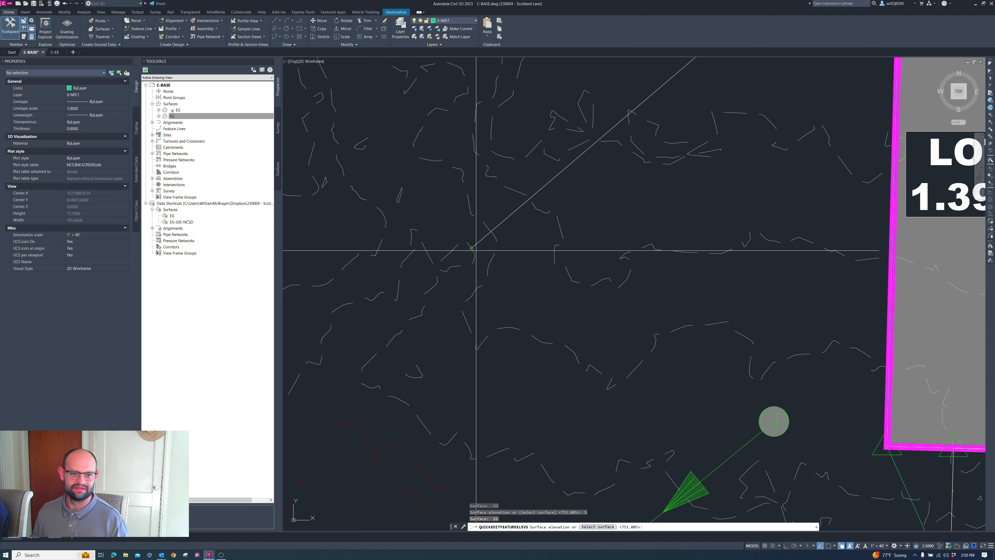
key(Return)
scroll(477, 250, down, 6)
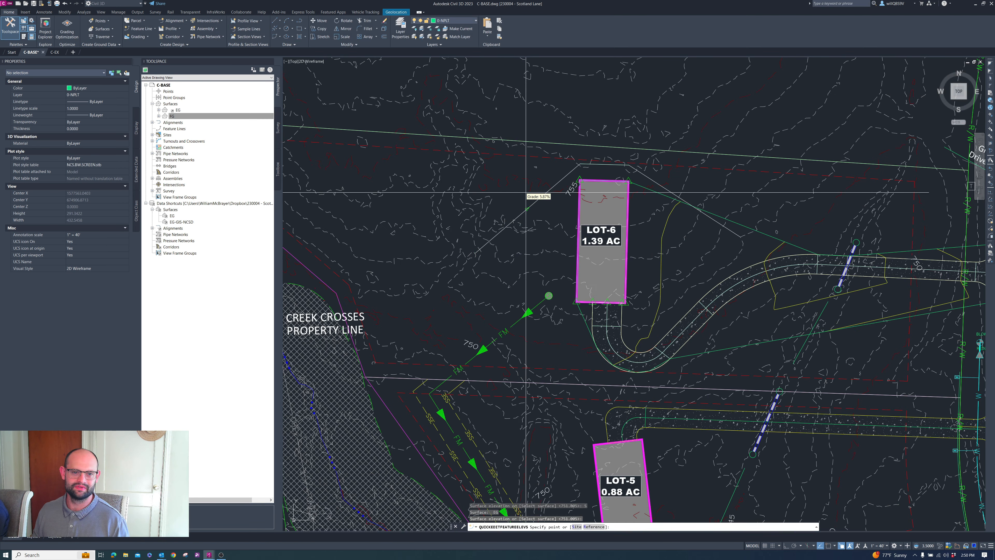
Step: Apply a -2% grade to the swale's north segment from its midpoint toward the west corner, and end the elevation editing
scroll(526, 192, up, 4)
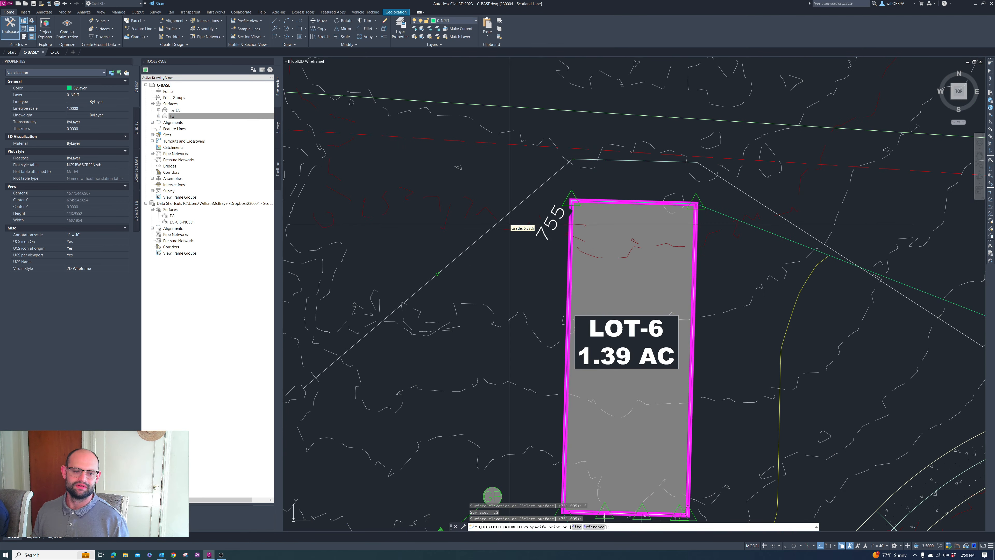
scroll(564, 200, down, 2)
scroll(580, 188, up, 2)
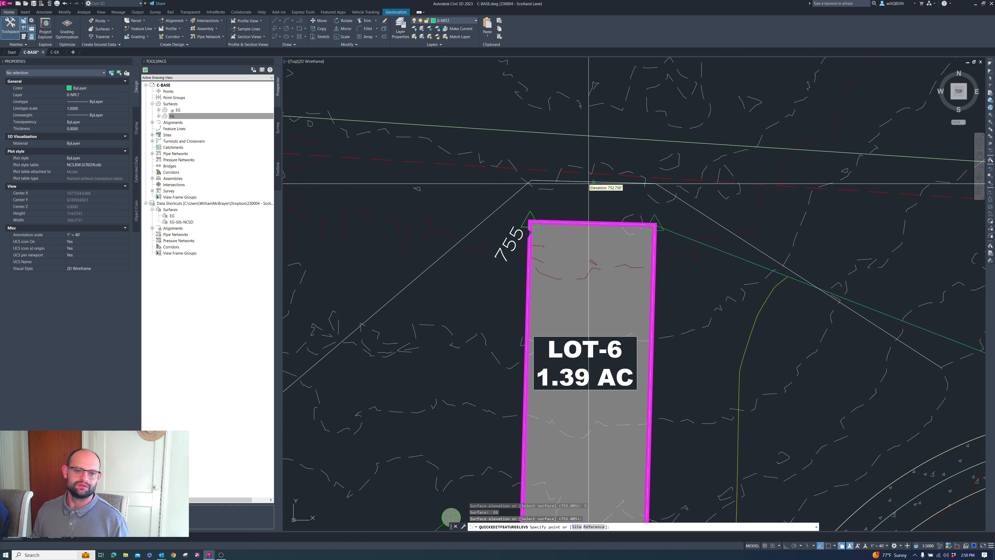
click(556, 191)
key(Return)
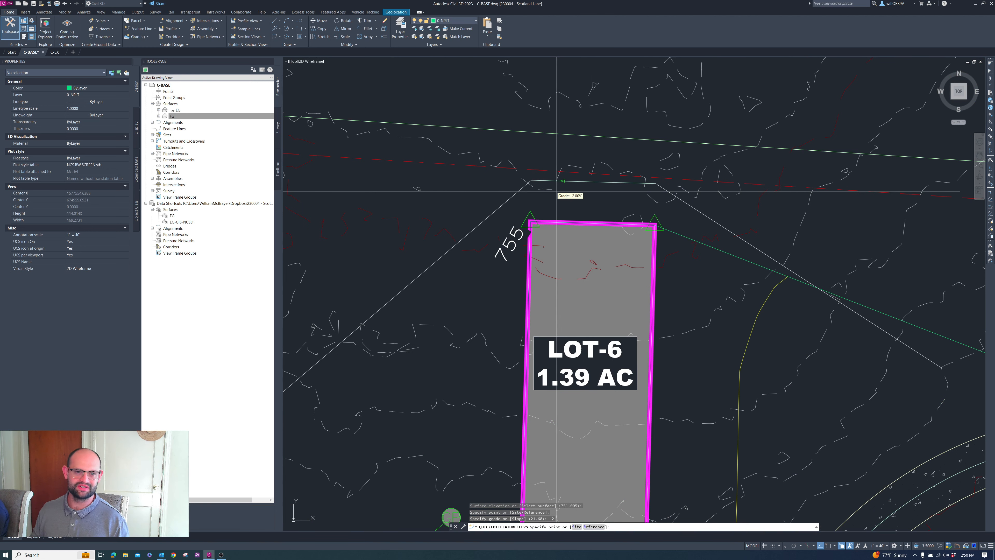
scroll(550, 197, down, 4)
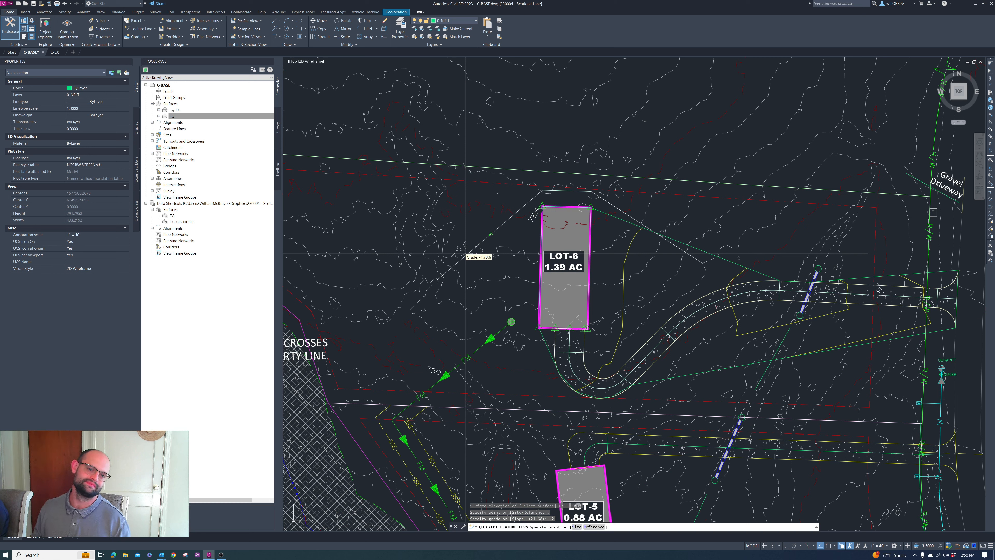
key(Escape)
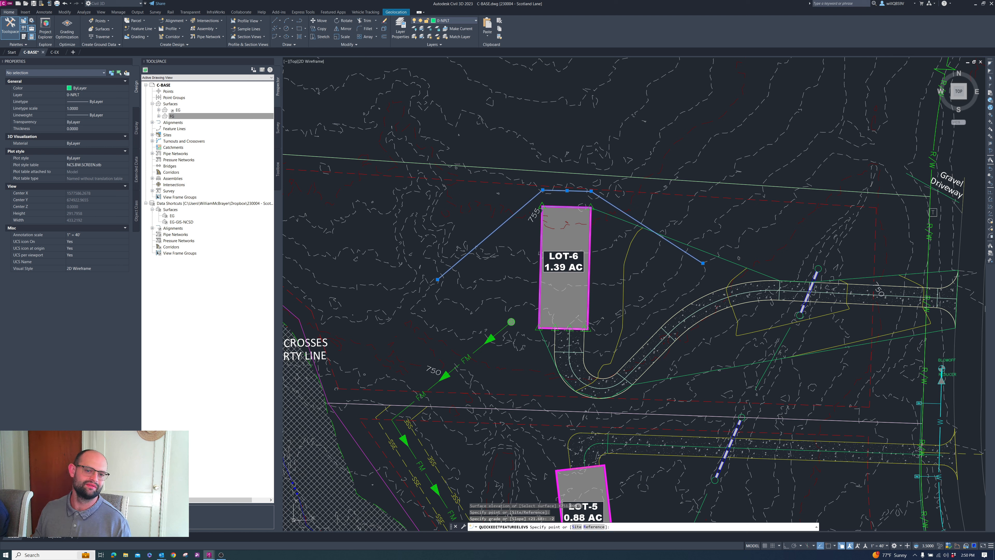
key(Escape)
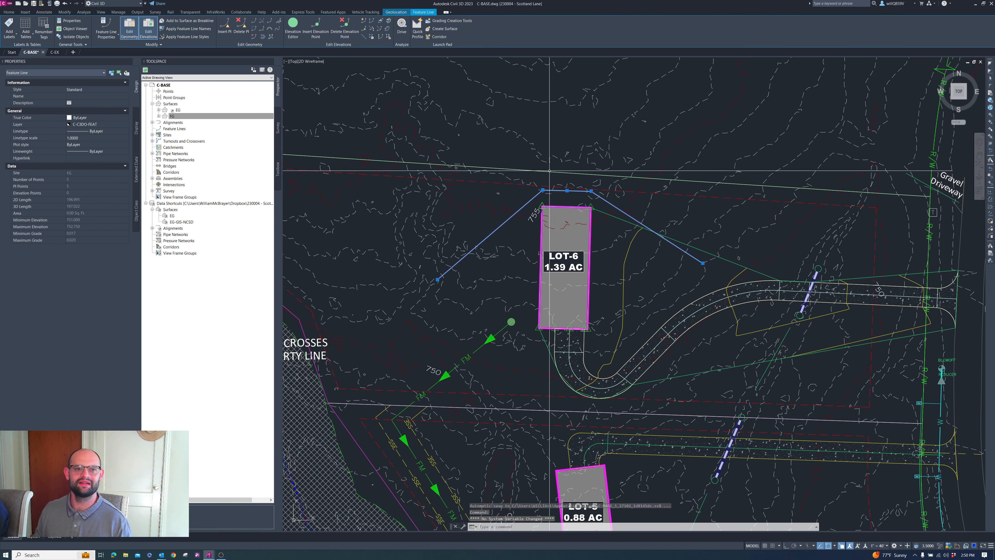
Step: Start the grading creation tools with the GRADE TO SURFACE criteria and review its cut and fill slope settings
click(454, 24)
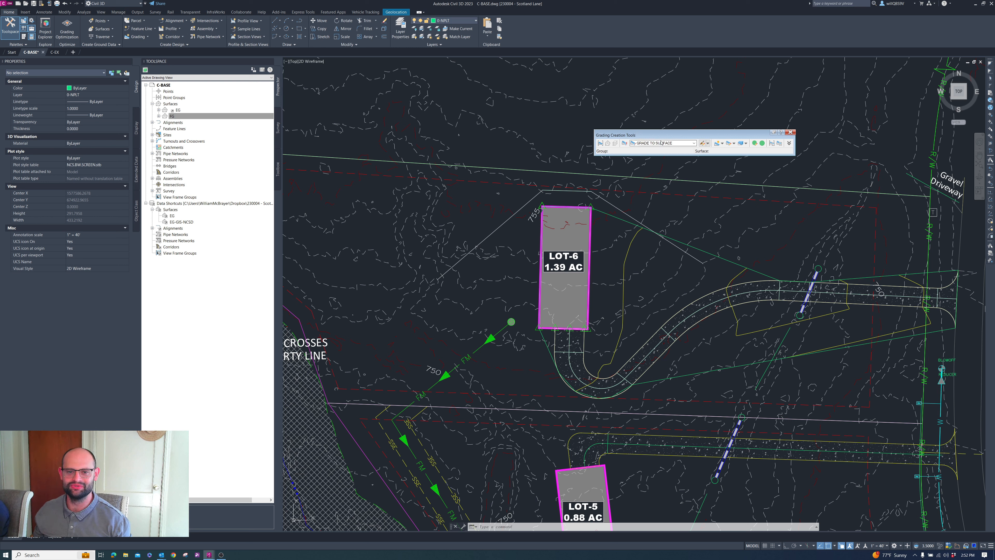
click(656, 145)
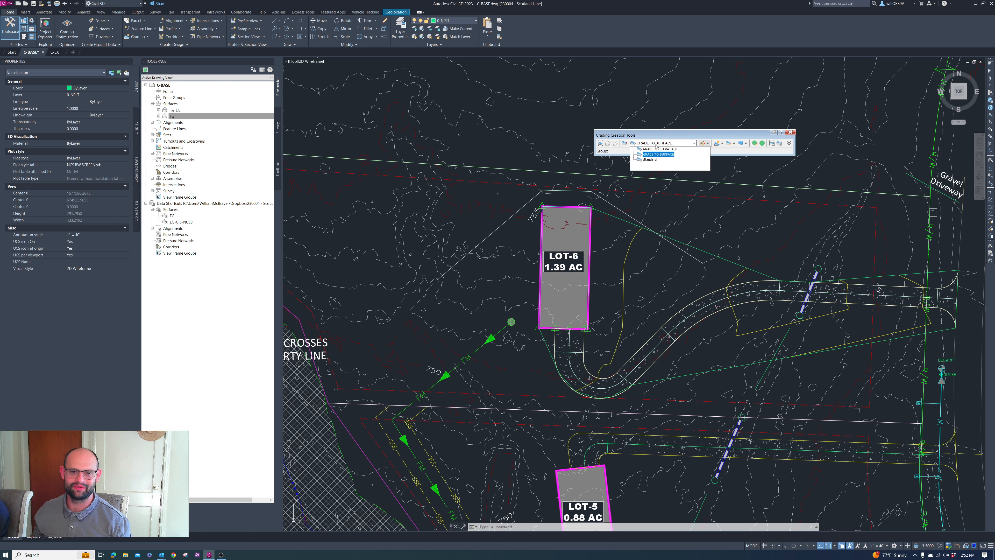
click(659, 154)
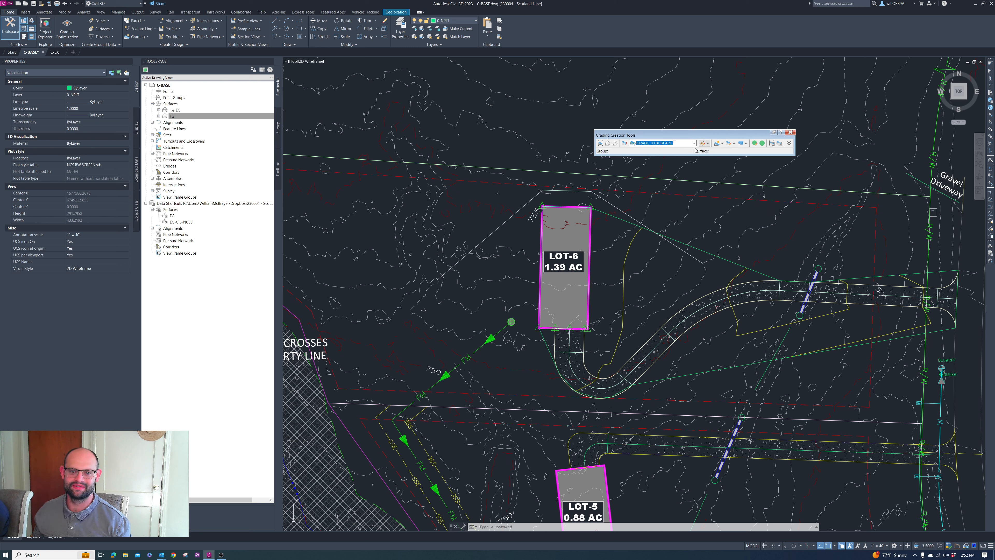
click(723, 144)
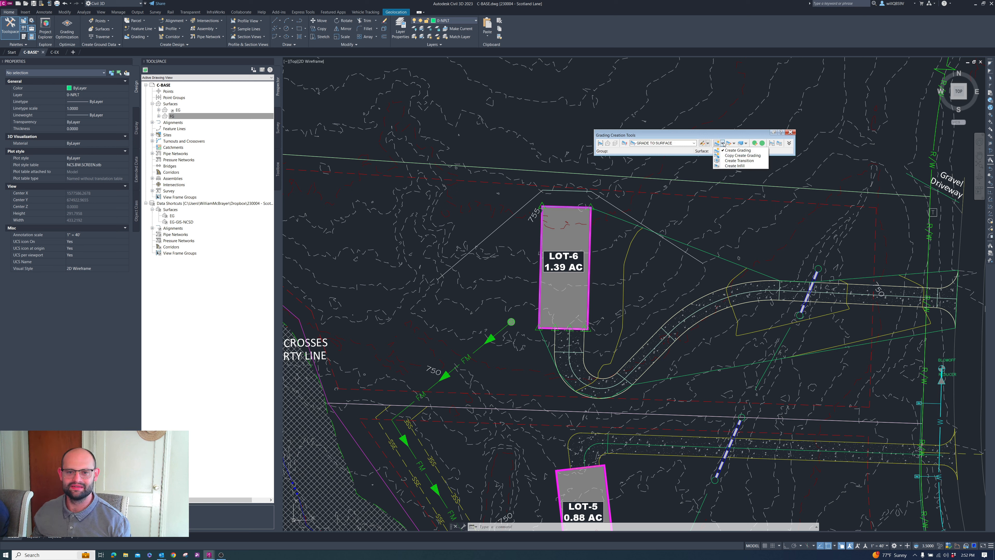
click(707, 144)
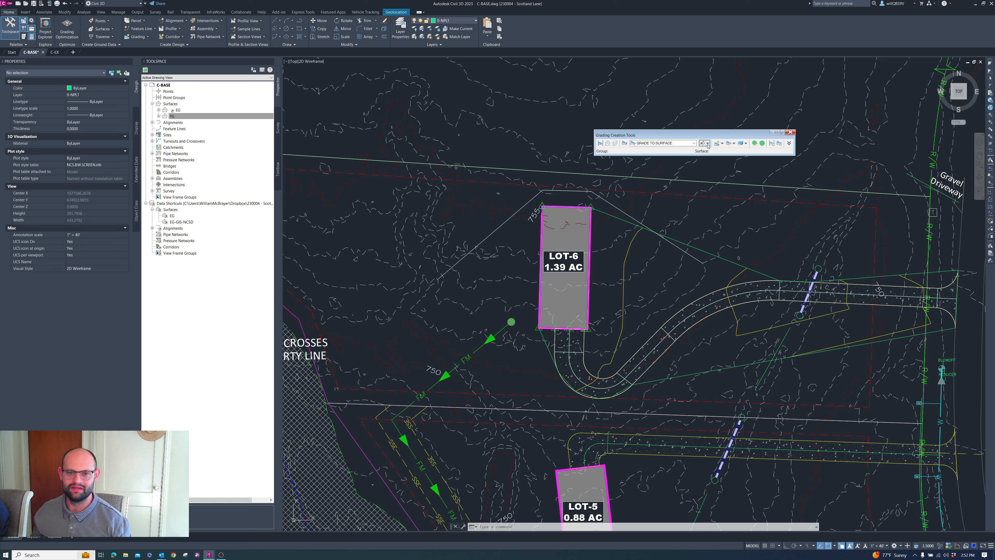
click(708, 144)
click(718, 162)
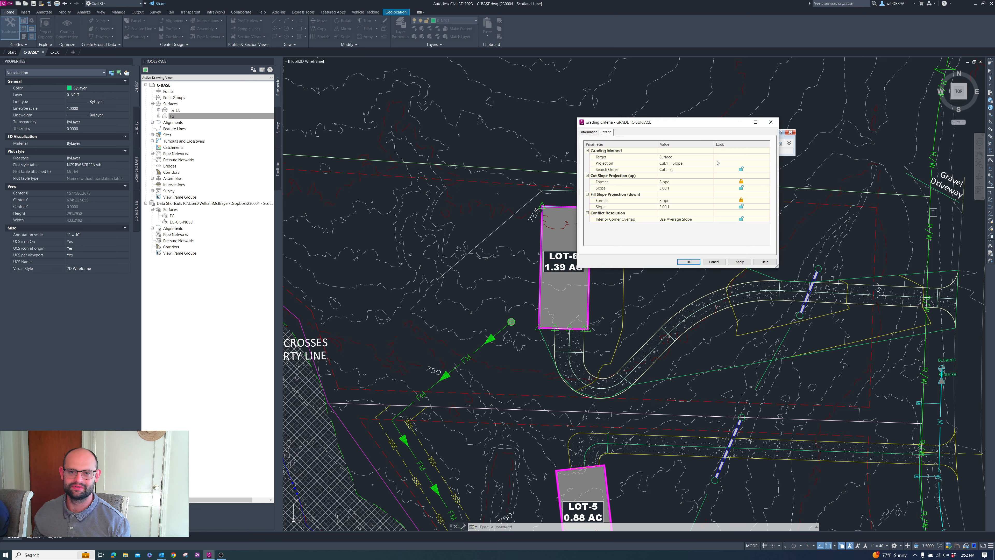
drag(678, 130, 712, 188)
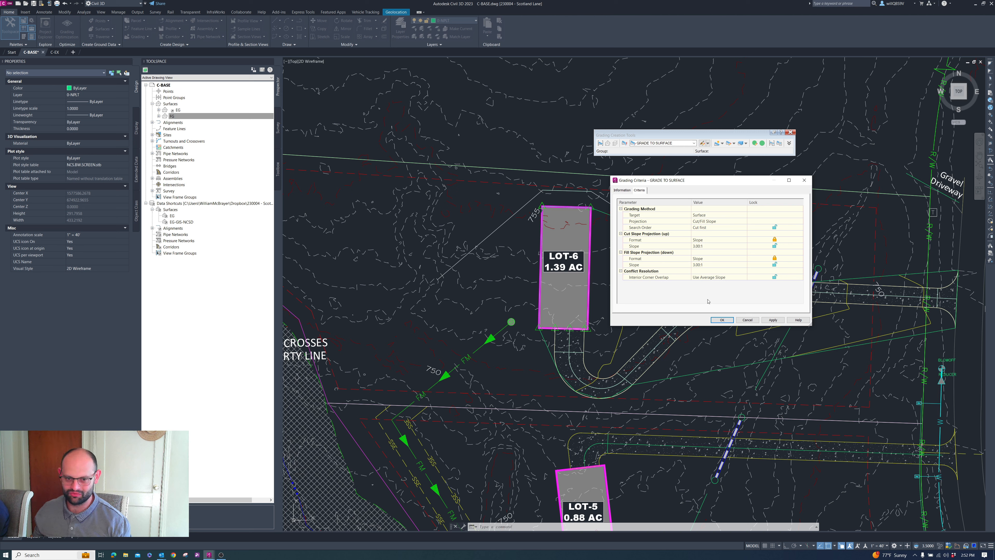
click(723, 320)
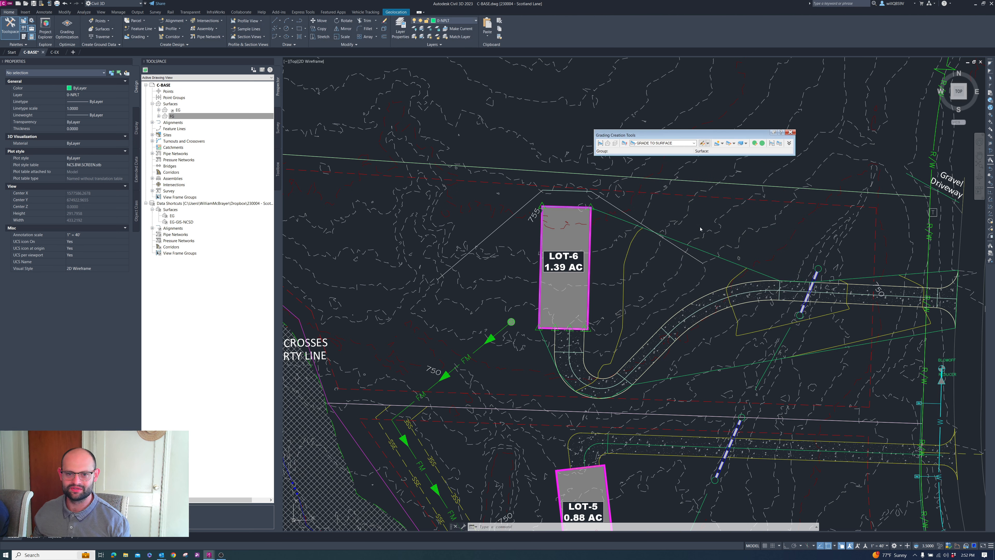
Step: Set EG as the grading target surface and create a grading group in site FG without automatic surface creation
click(717, 144)
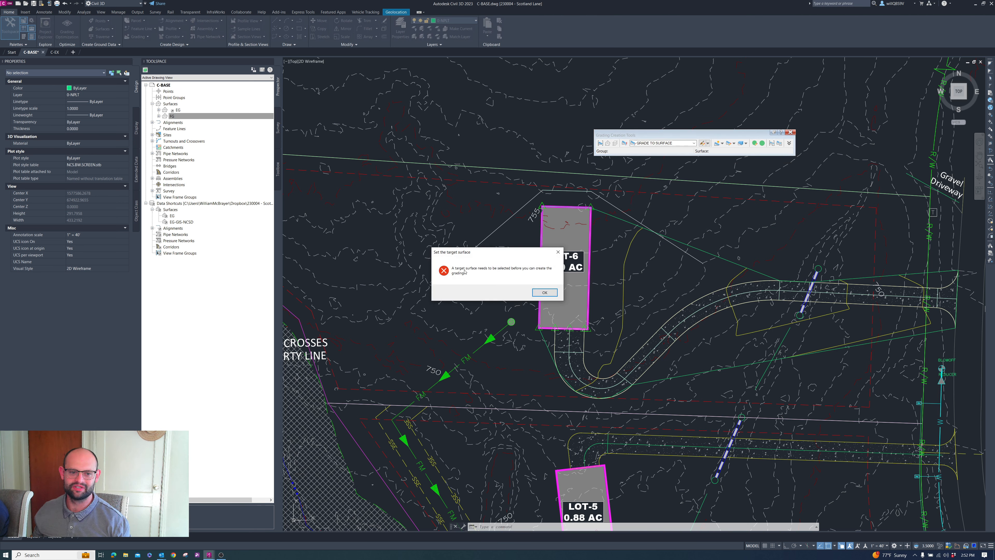
click(541, 292)
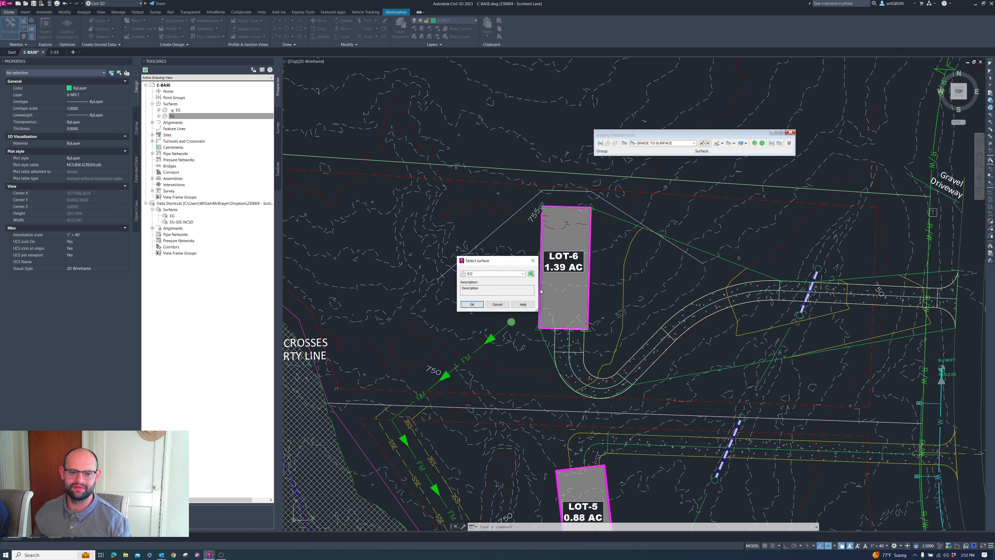
click(472, 305)
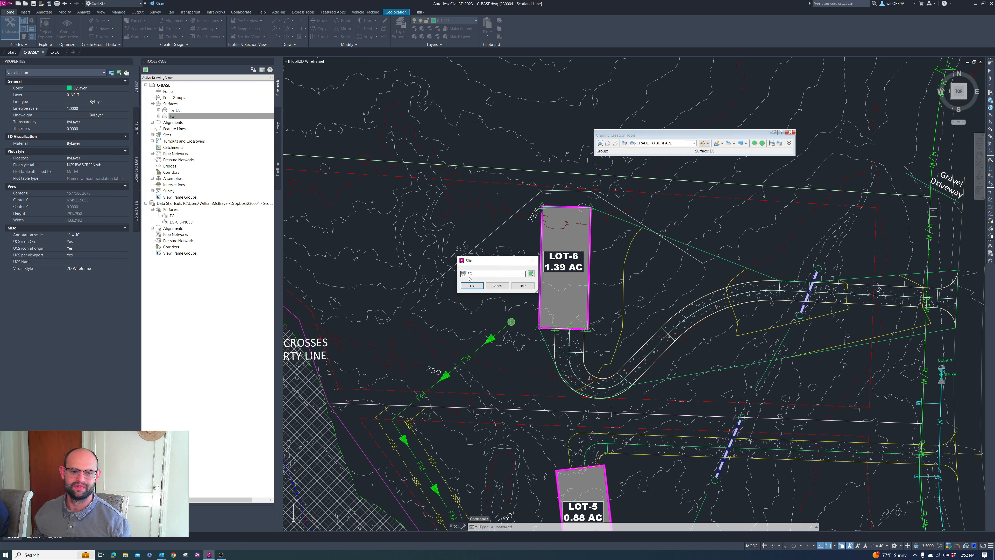
click(471, 287)
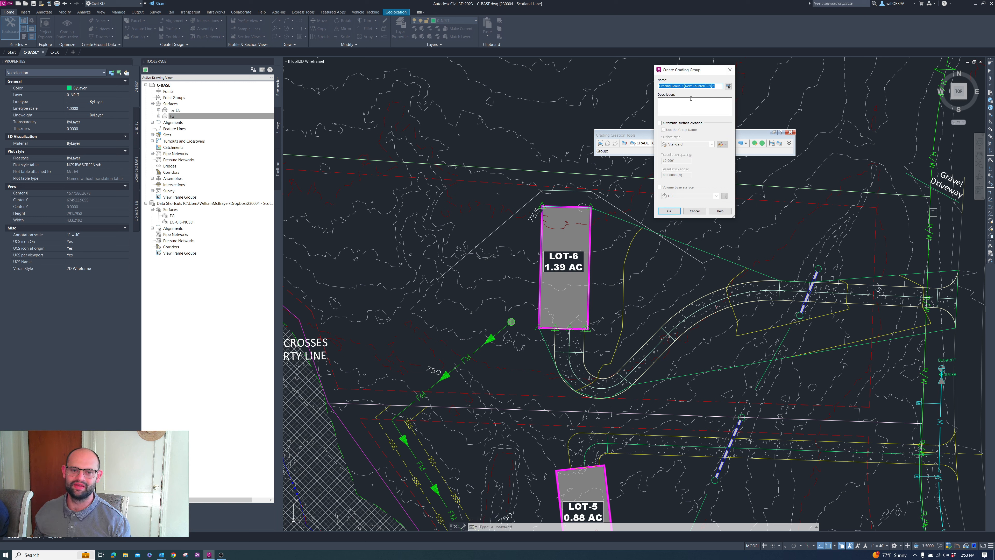
click(668, 212)
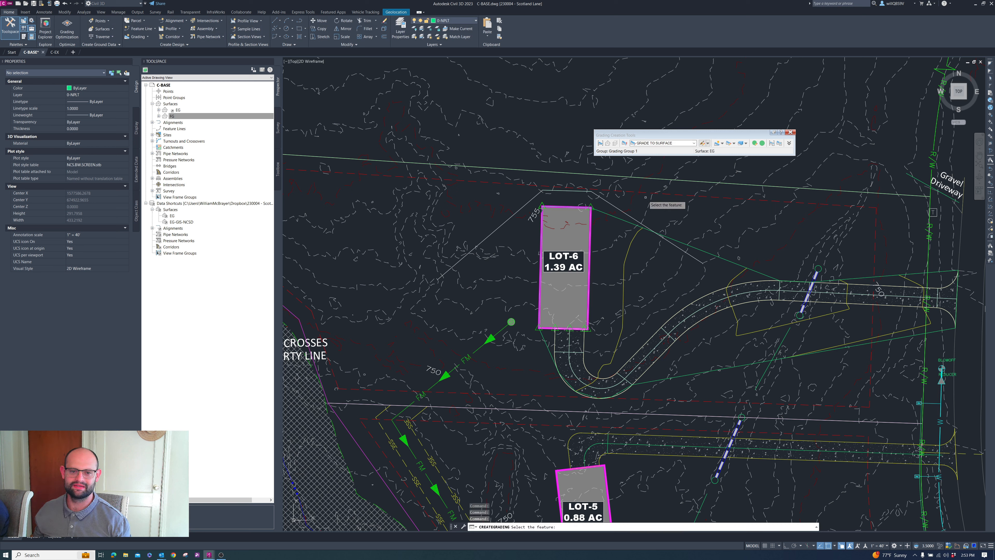
Step: Grade the swale feature line's north side to EG along its entire length with 3:1 cut and fill slopes, and end the grading creation
click(632, 217)
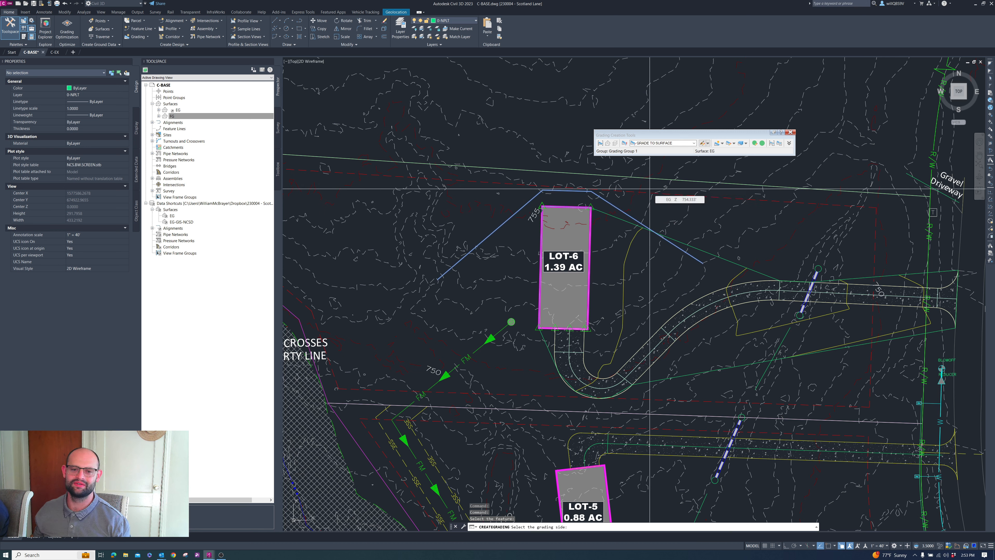
click(650, 189)
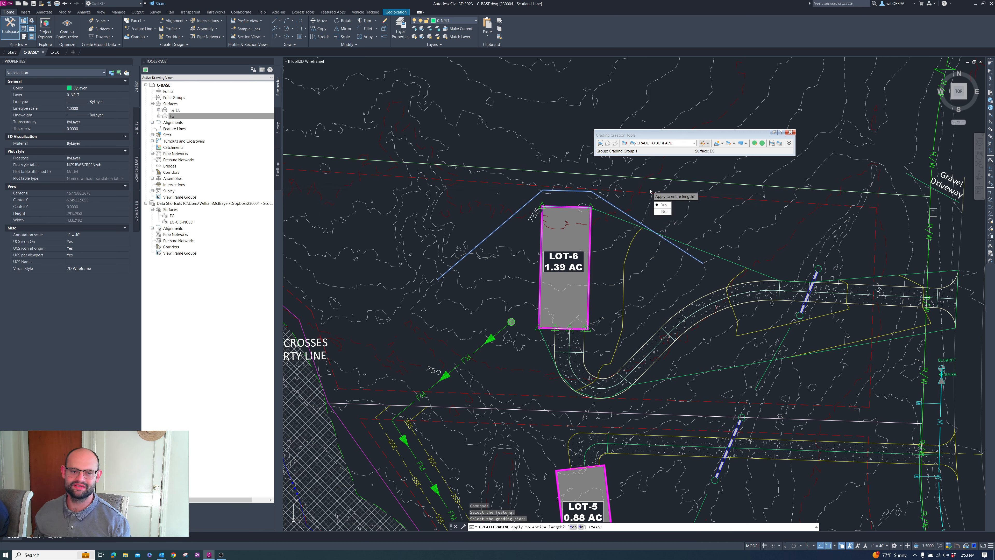
click(662, 205)
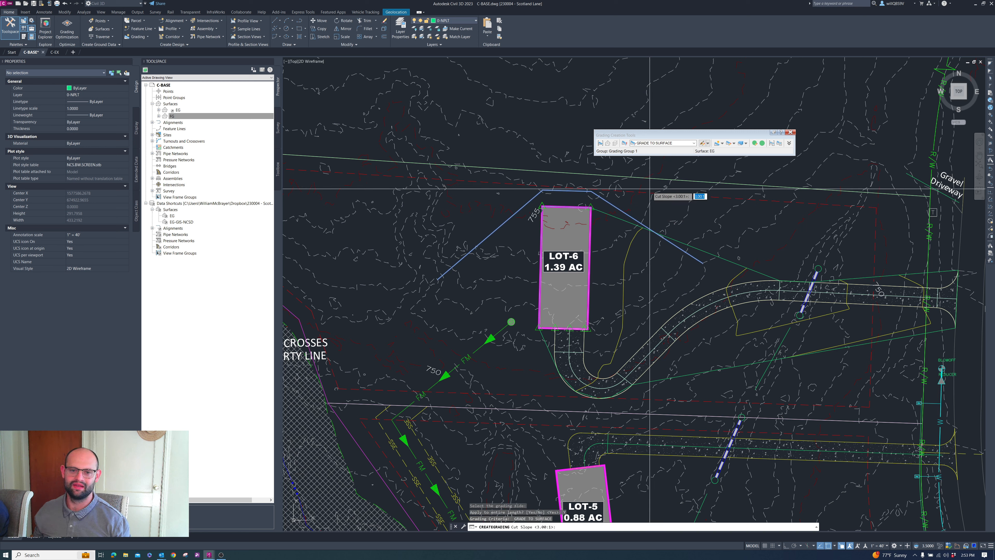
key(Return)
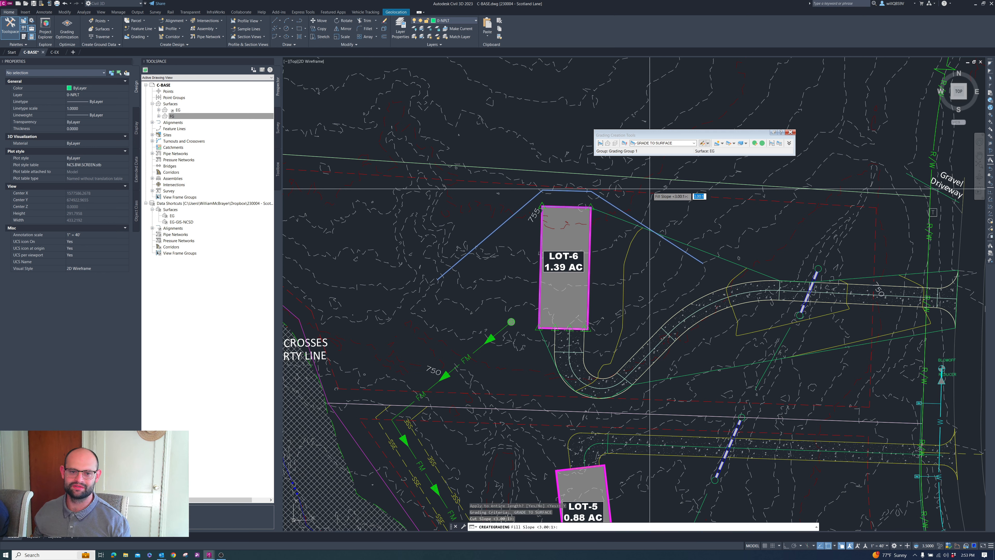
key(Return)
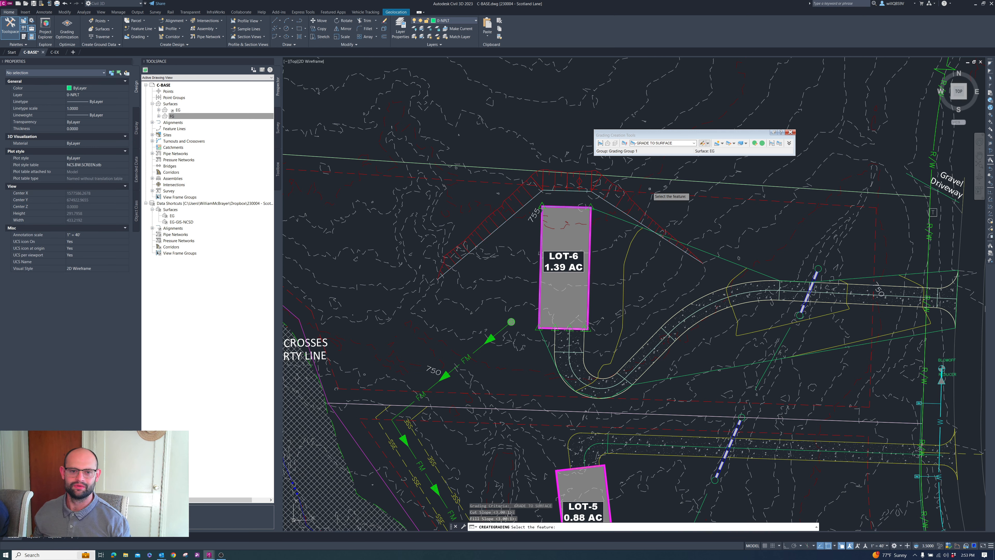
key(Escape)
Step: Examine the slope grading and its daylight line along the north side of the Lot 6 swale
scroll(535, 171, up, 2)
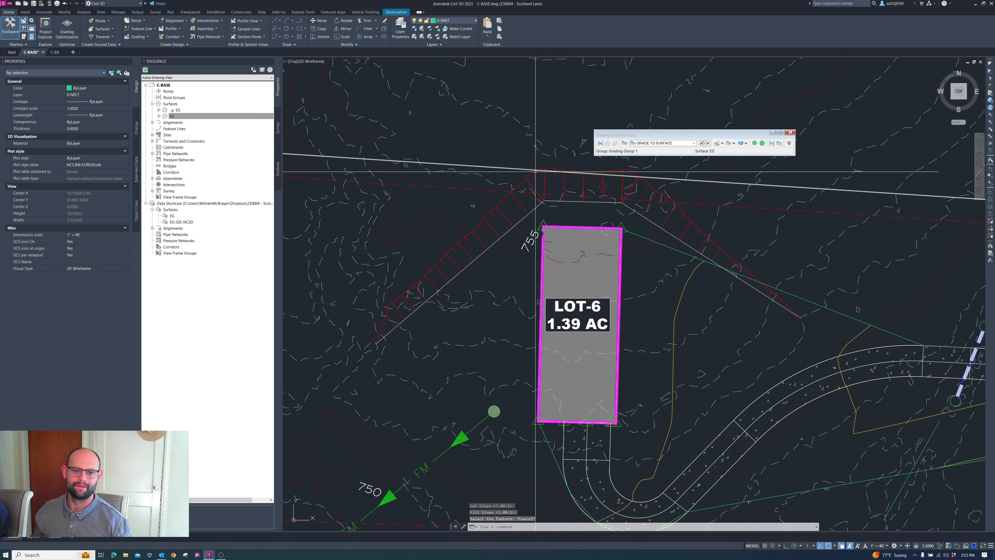
click(516, 191)
scroll(446, 241, down, 3)
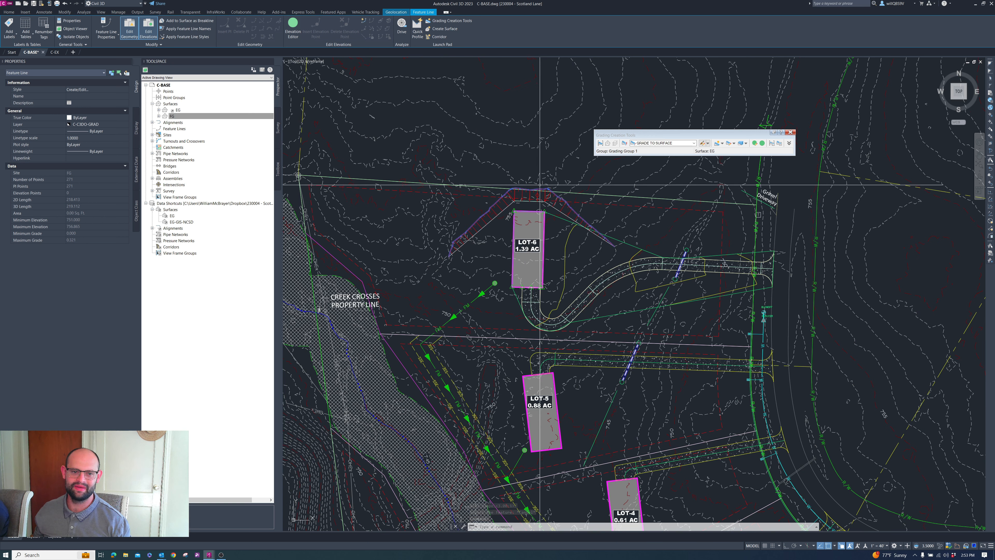
scroll(540, 185, up, 4)
scroll(513, 193, down, 2)
scroll(513, 193, up, 2)
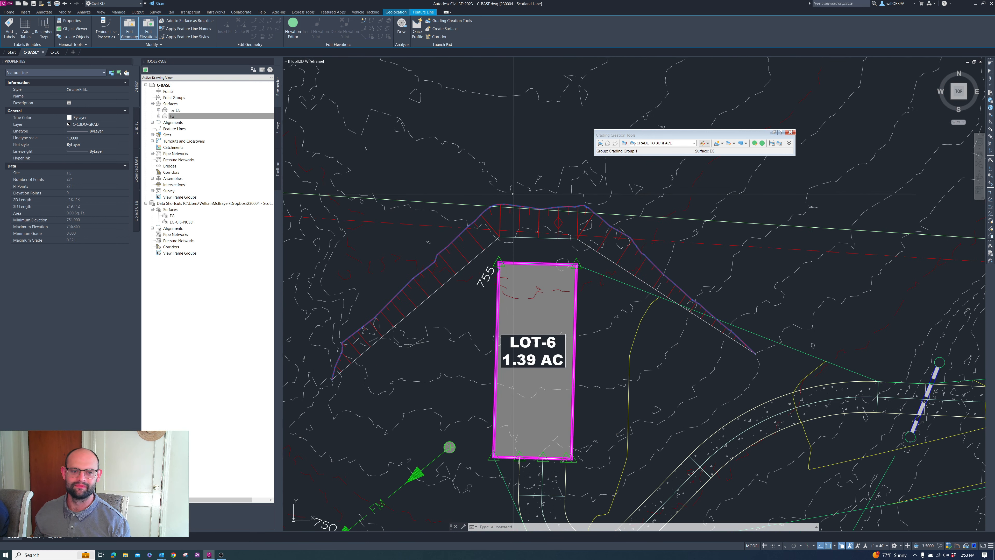
key(Escape)
click(500, 214)
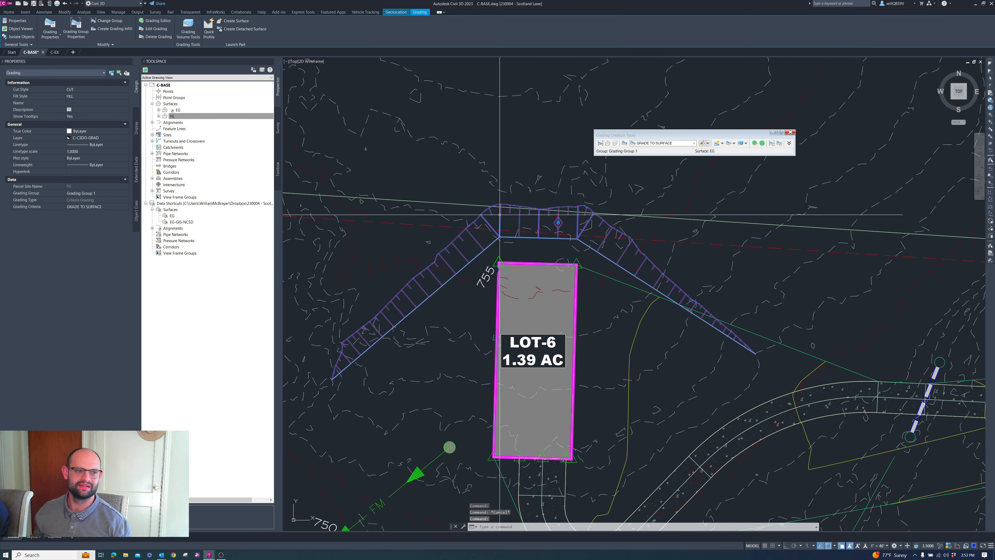
key(Escape)
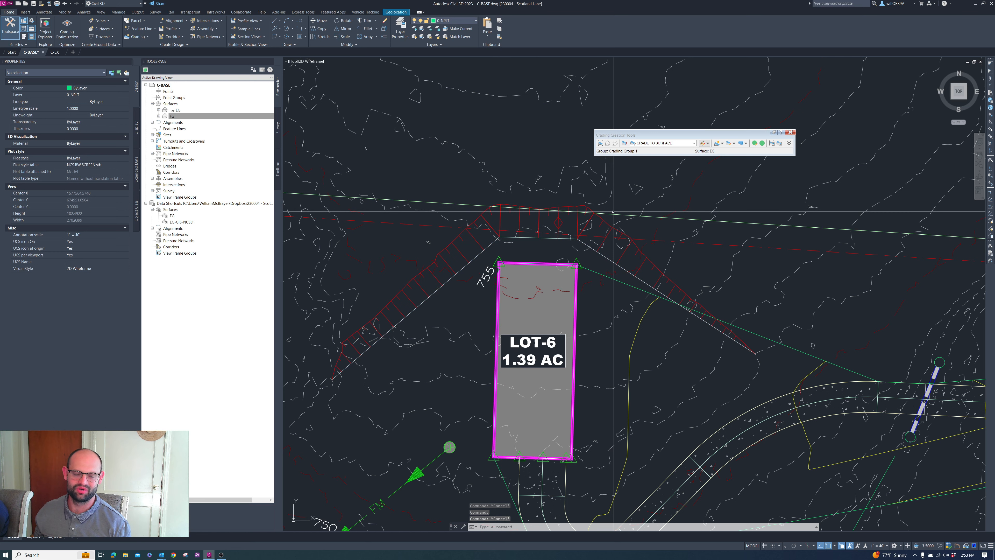
Step: Set the elevation at the midpoint of the swale feature line's north segment to 753.5 with the quick elevation edit
scroll(599, 208, down, 2)
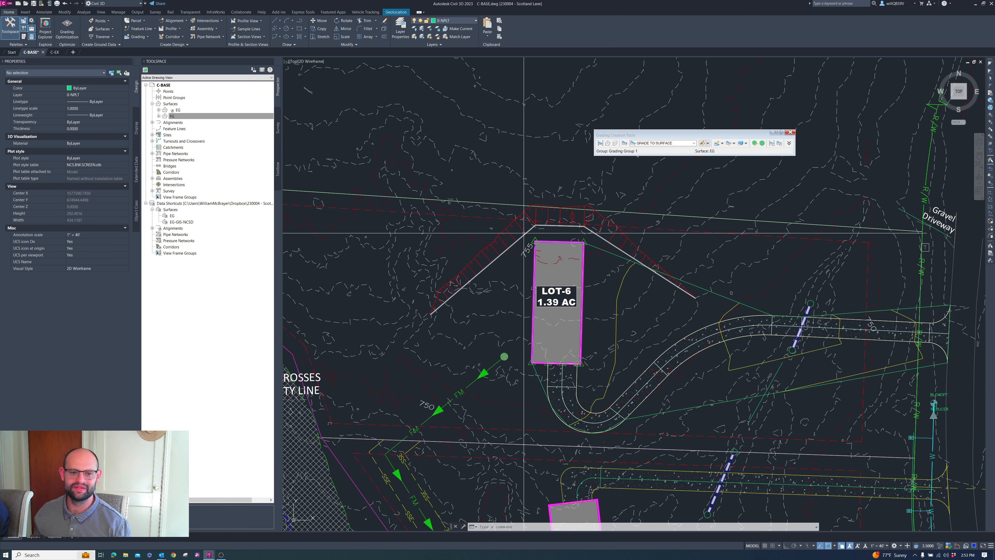
key(Escape)
key(Escape)
scroll(519, 238, up, 2)
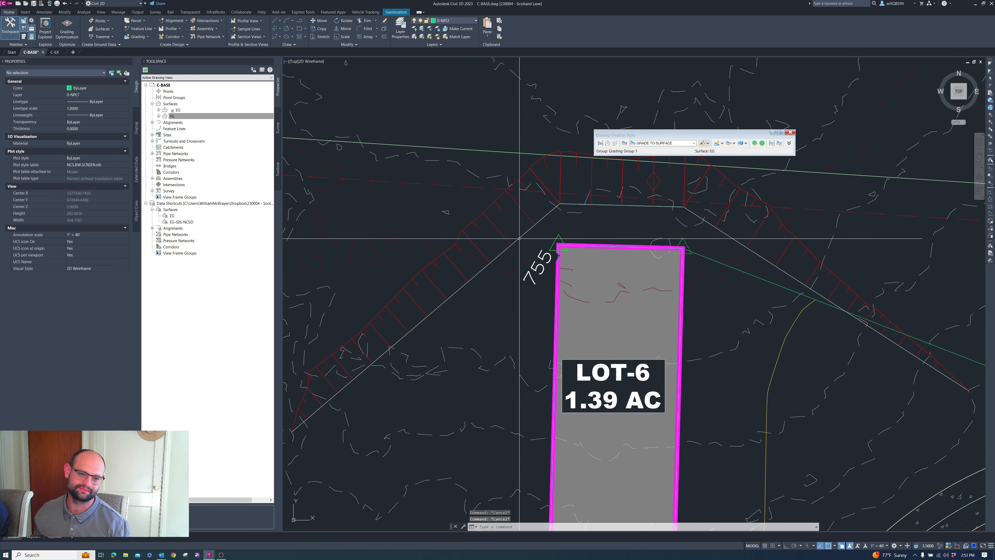
click(520, 238)
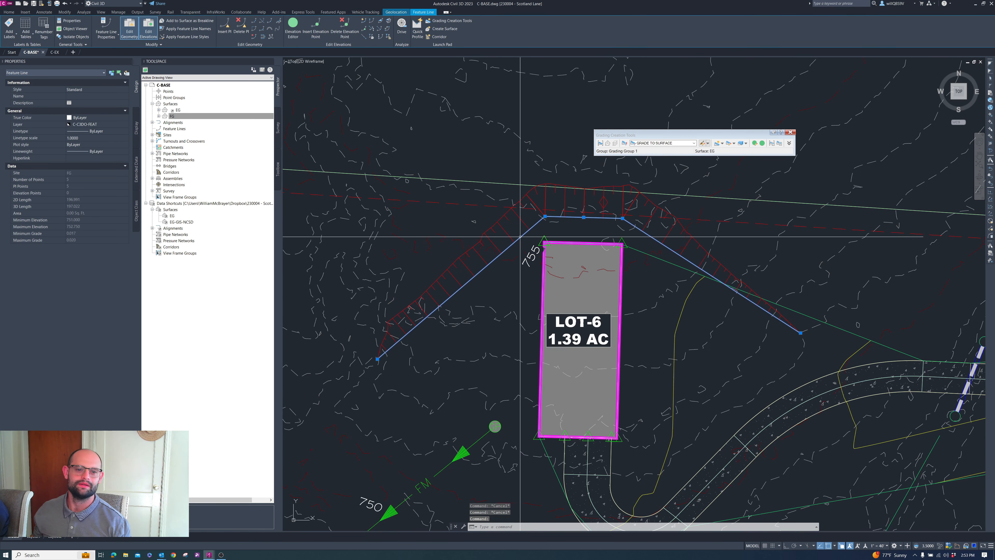
click(364, 21)
scroll(584, 220, up, 4)
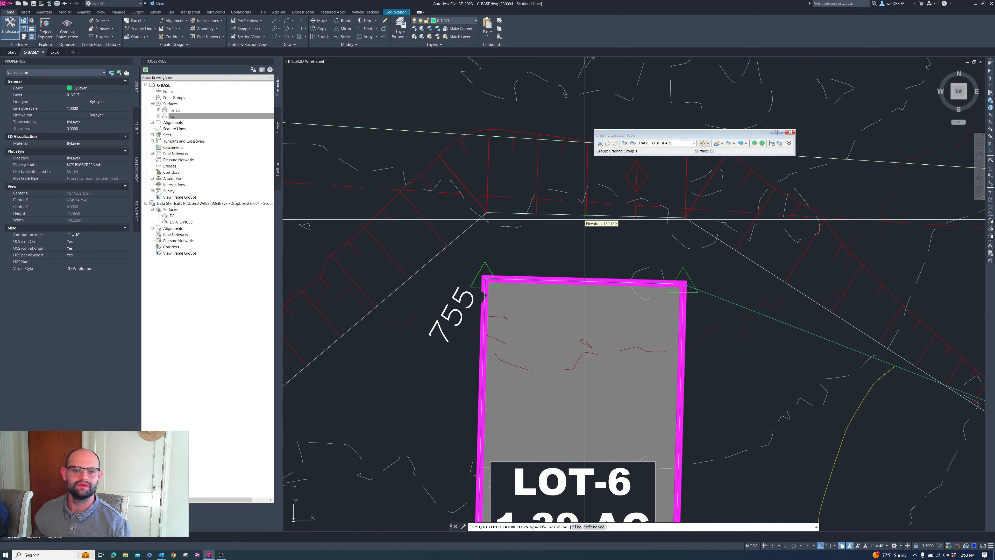
click(584, 220)
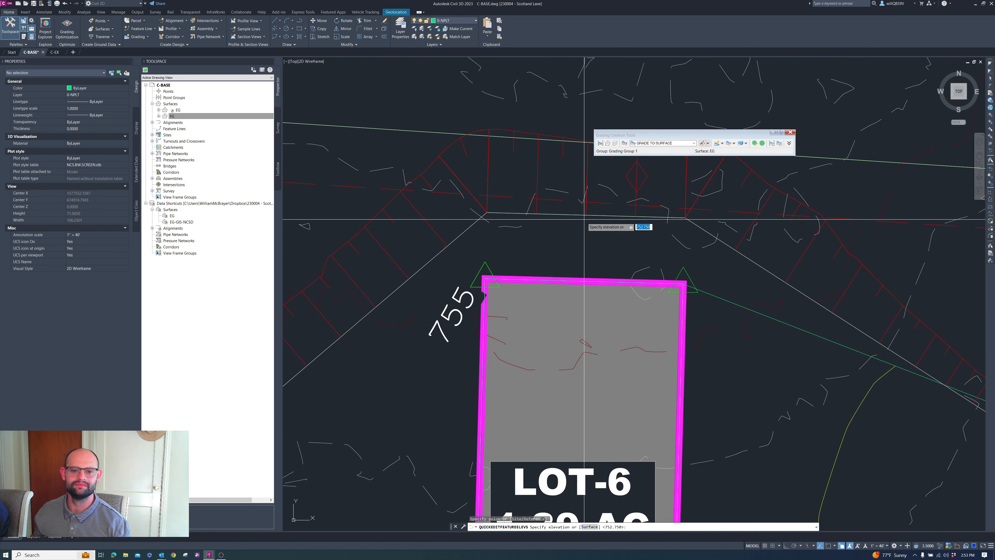
text(7)
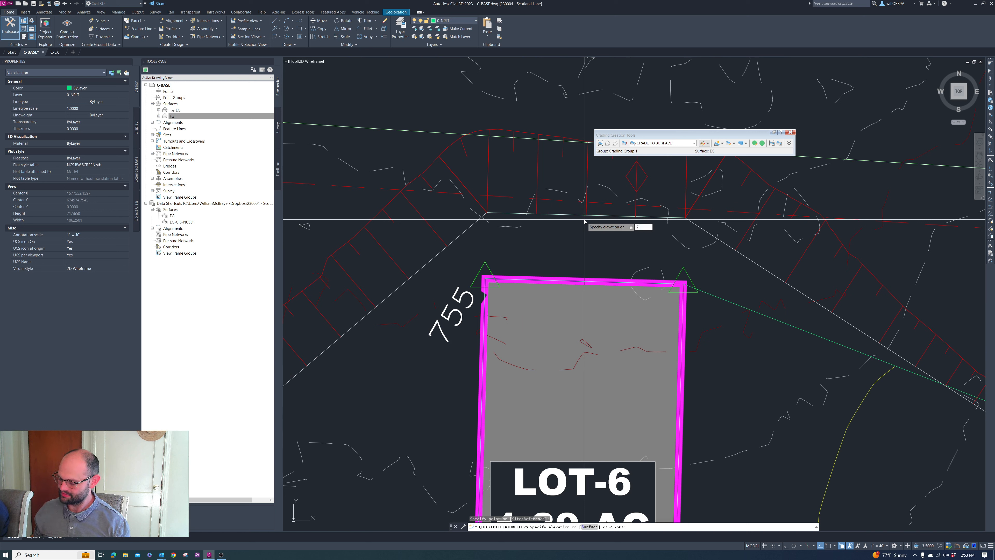
key(Return)
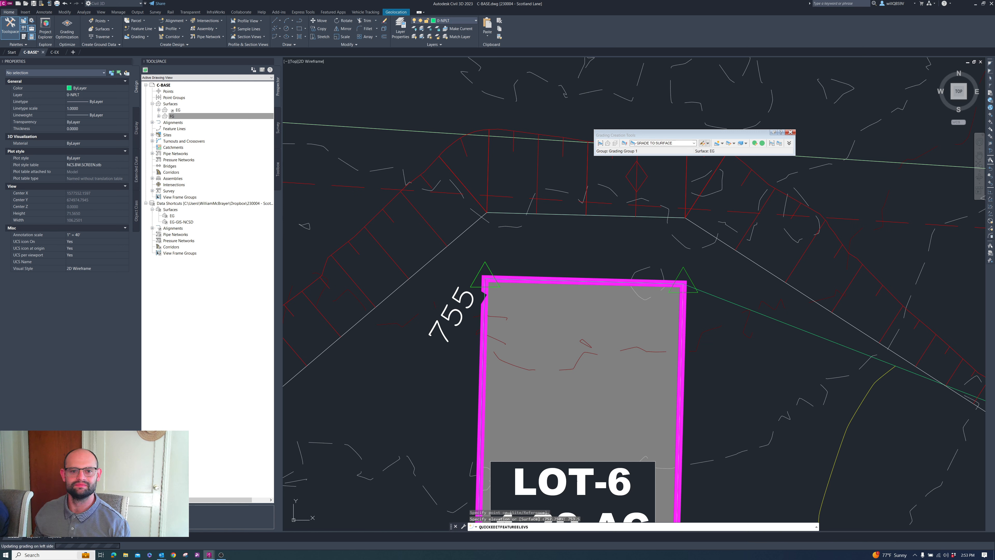
Step: Apply a -2% grade to both halves of the swale's north segment, falling from its midpoint toward the west and east corners
scroll(584, 219, down, 1)
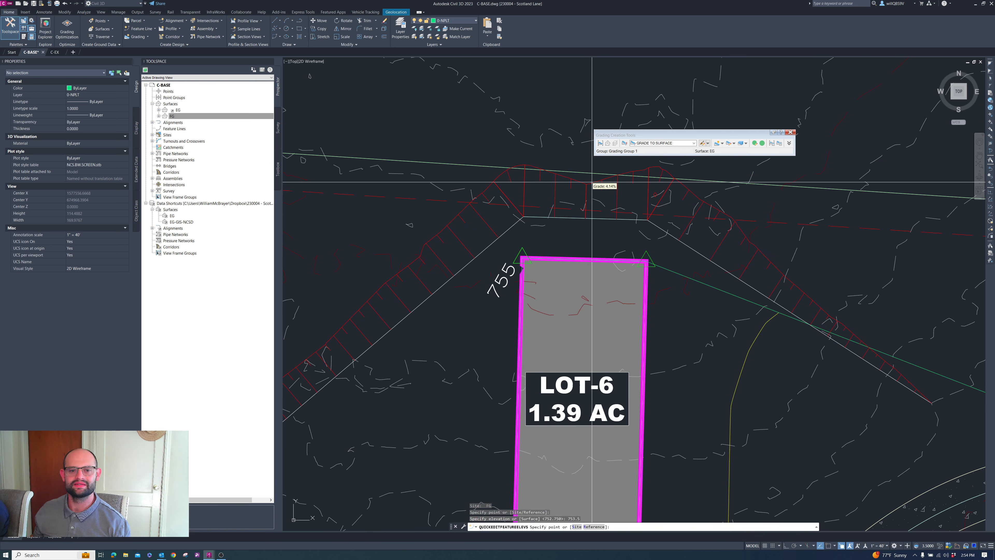
click(546, 227)
text(-2)
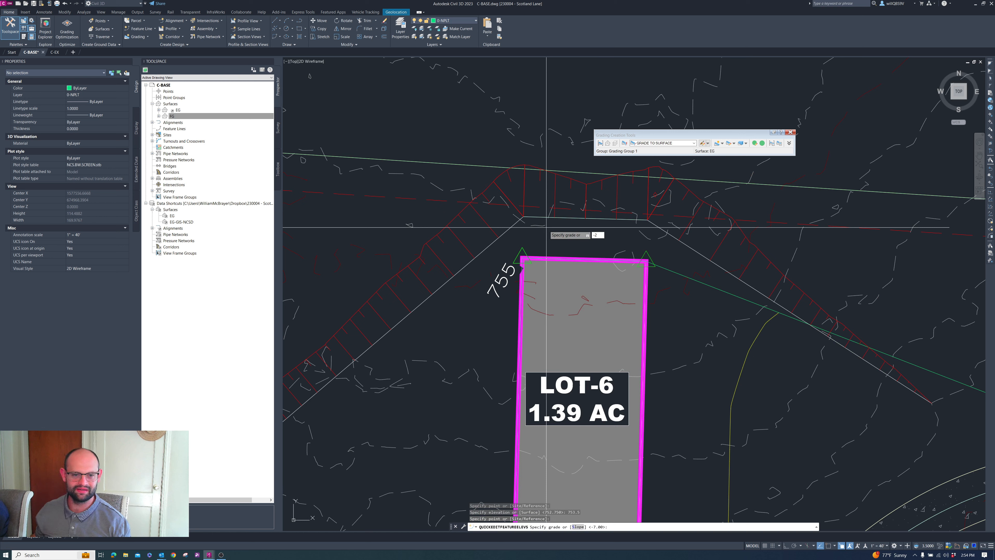
key(Return)
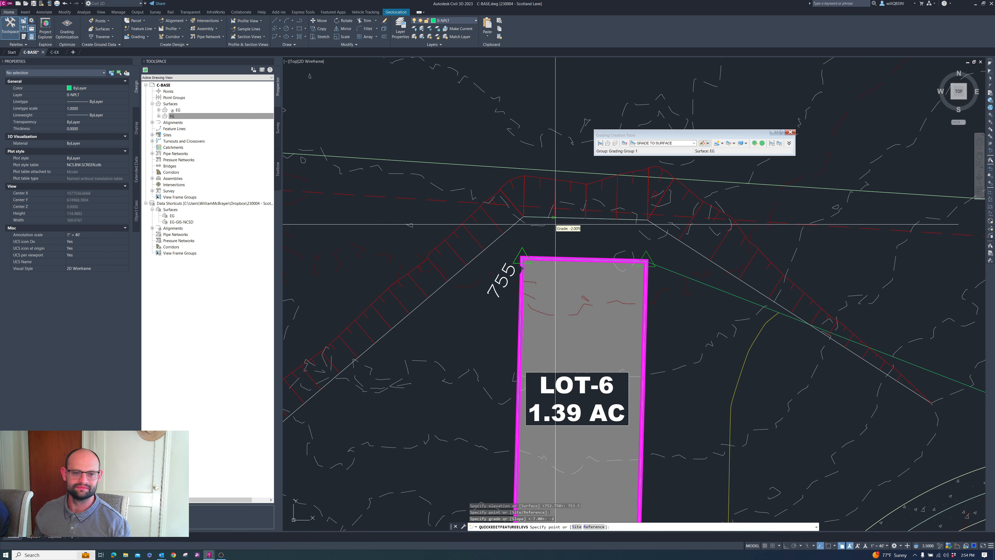
click(633, 228)
text(-)
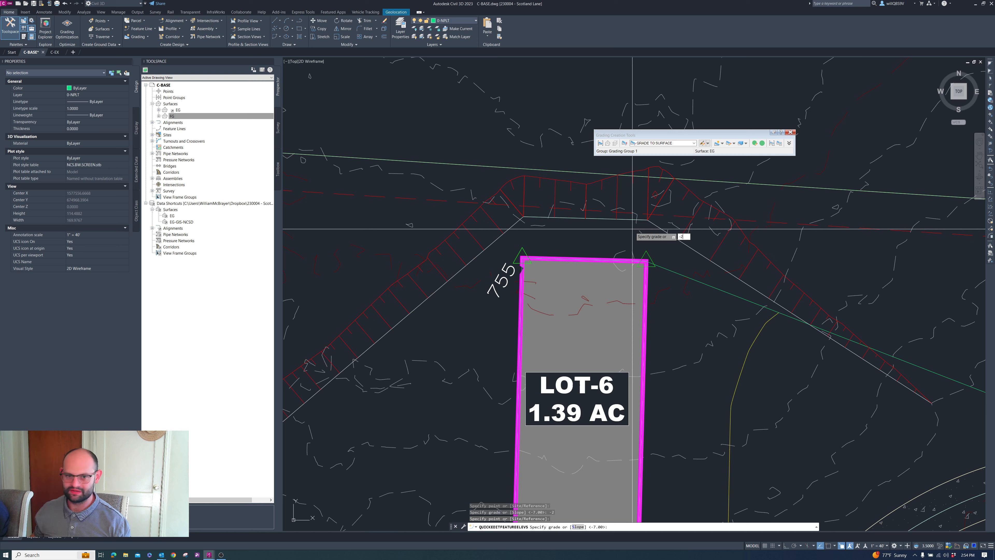
text(2)
key(Return)
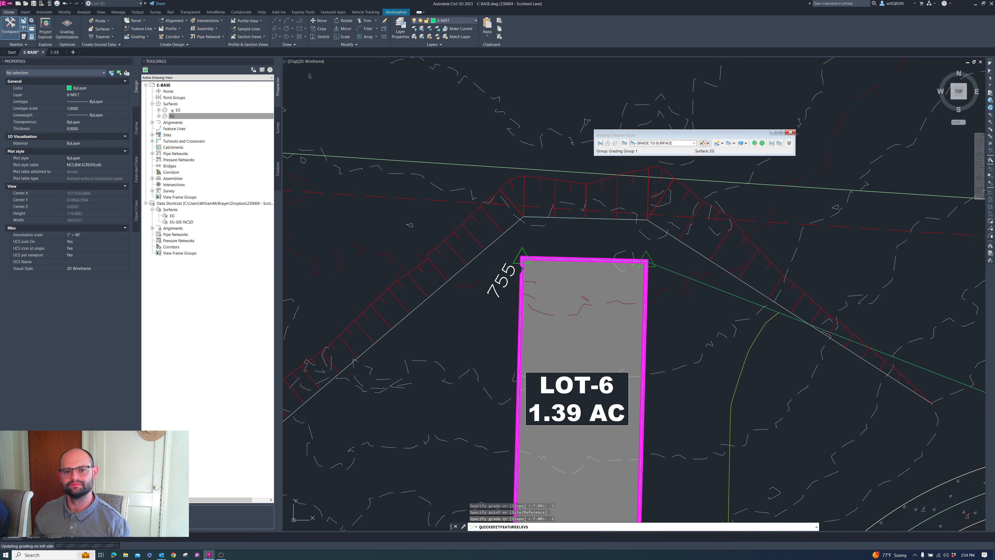
Step: Set the elevation at the midpoint of the swale's north segment to 754
scroll(667, 241, down, 4)
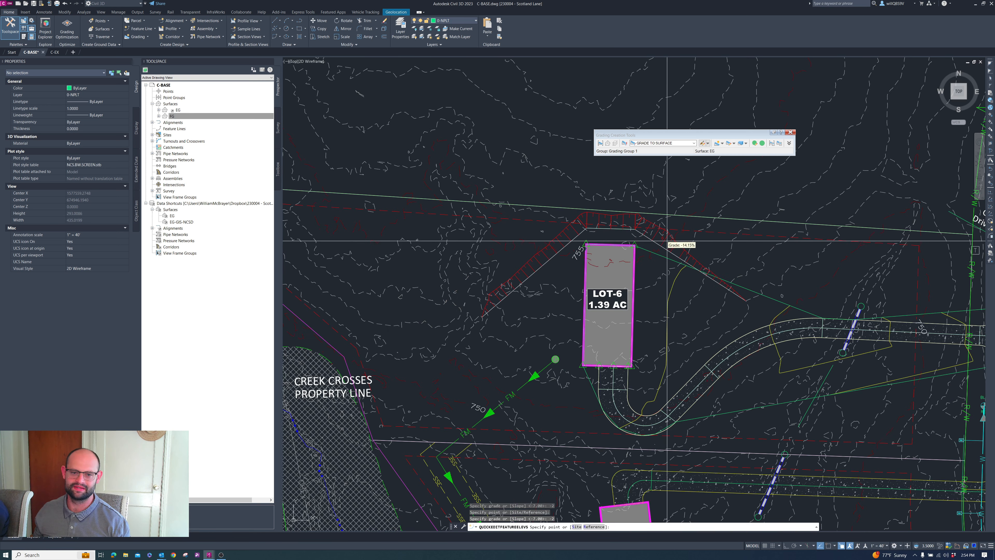
scroll(635, 238, up, 4)
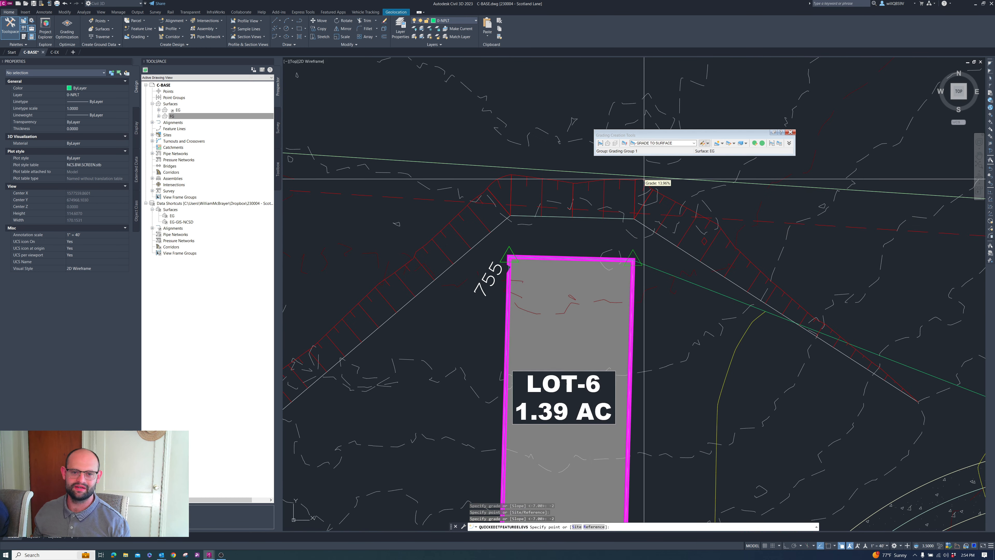
scroll(572, 218, up, 4)
click(579, 226)
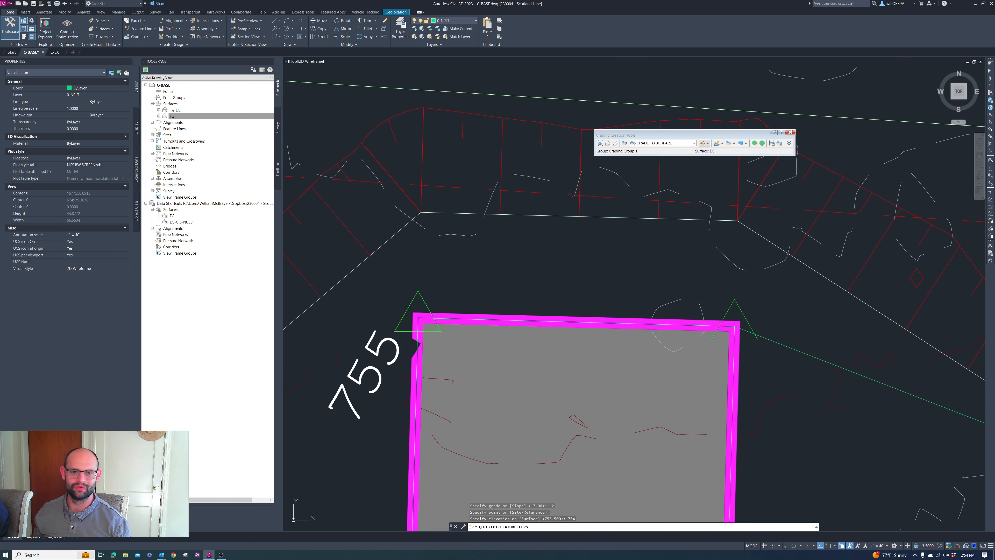
Step: Set the grade to -2% on the feature line segment behind the Lot 6 building pad and end the elevation editing
scroll(579, 222, down, 3)
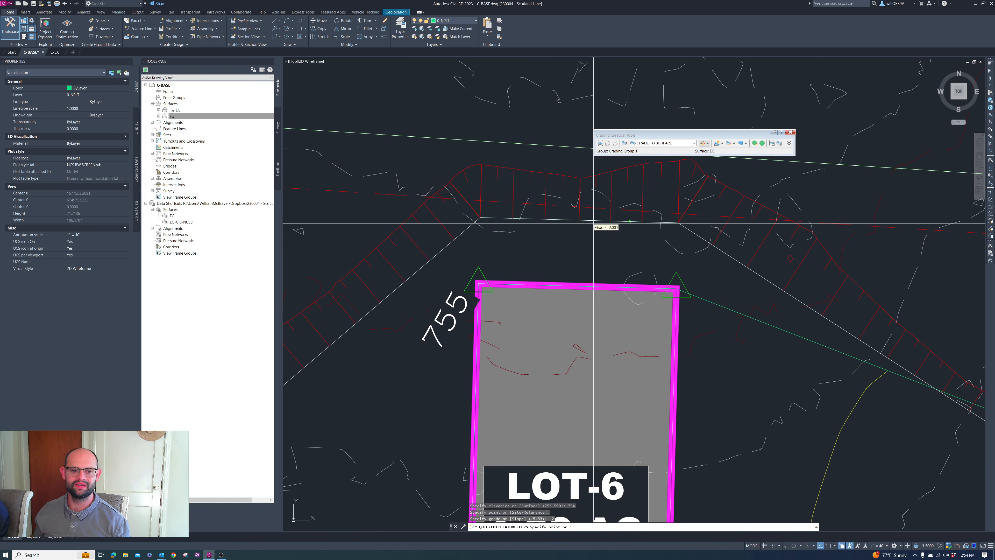
text(2)
key(Return)
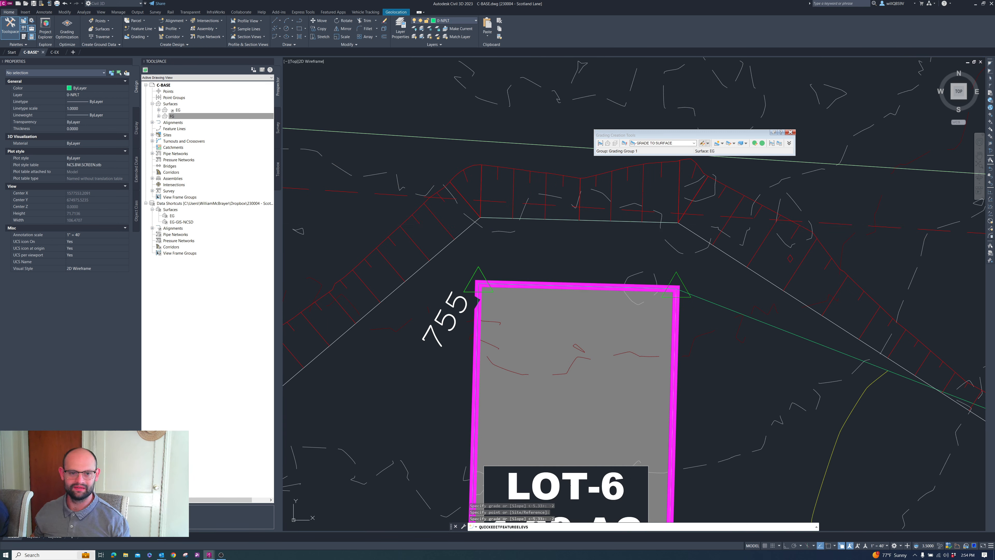
scroll(641, 222, down, 4)
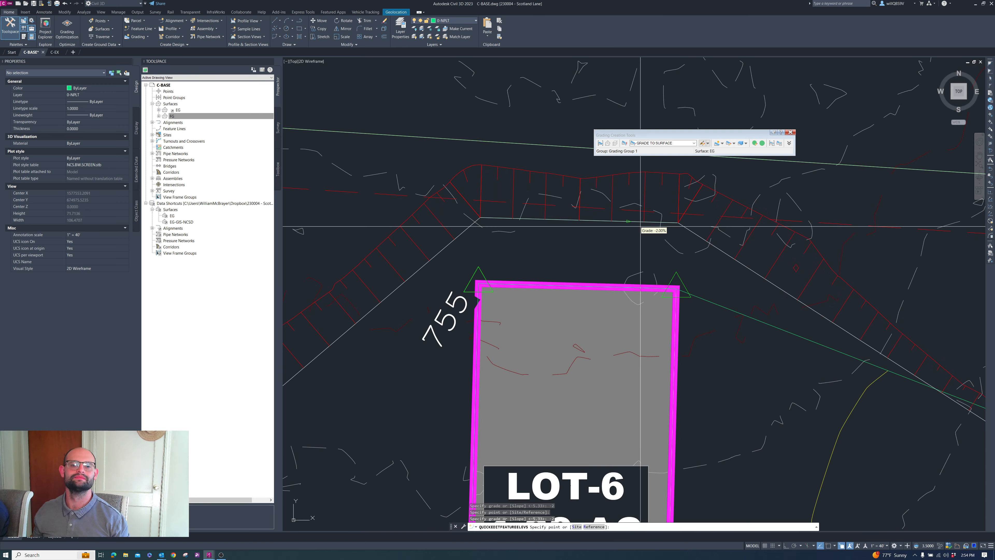
key(Escape)
scroll(603, 251, down, 5)
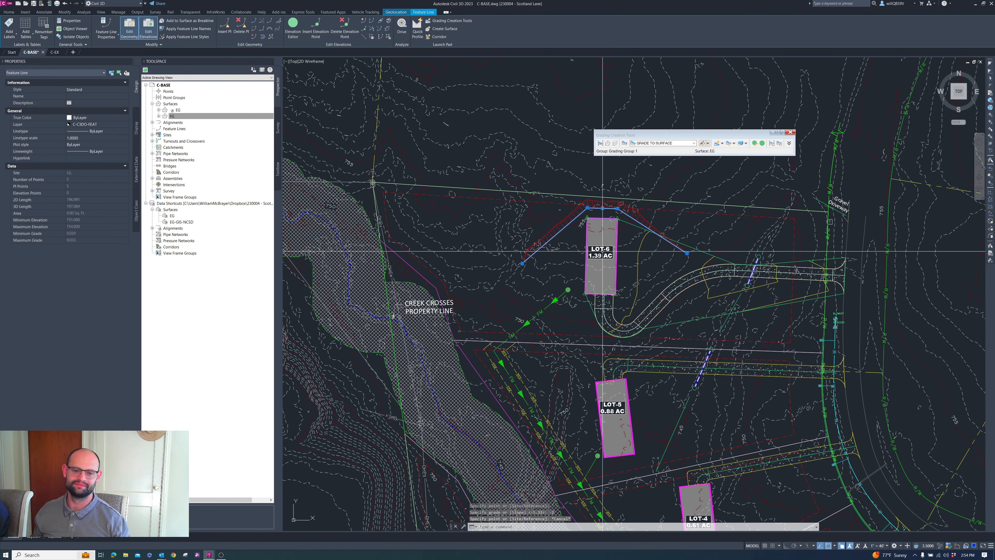
scroll(603, 251, up, 3)
key(Escape)
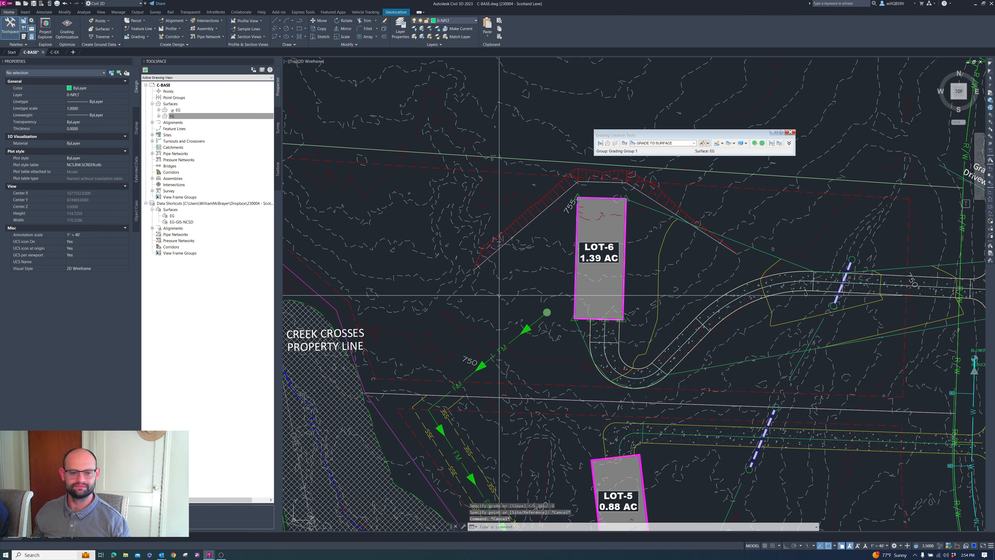
Step: Start a polyline at the west end of the graded feature line and draw it southeast across the FM line
scroll(497, 298, up, 3)
scroll(498, 298, down, 3)
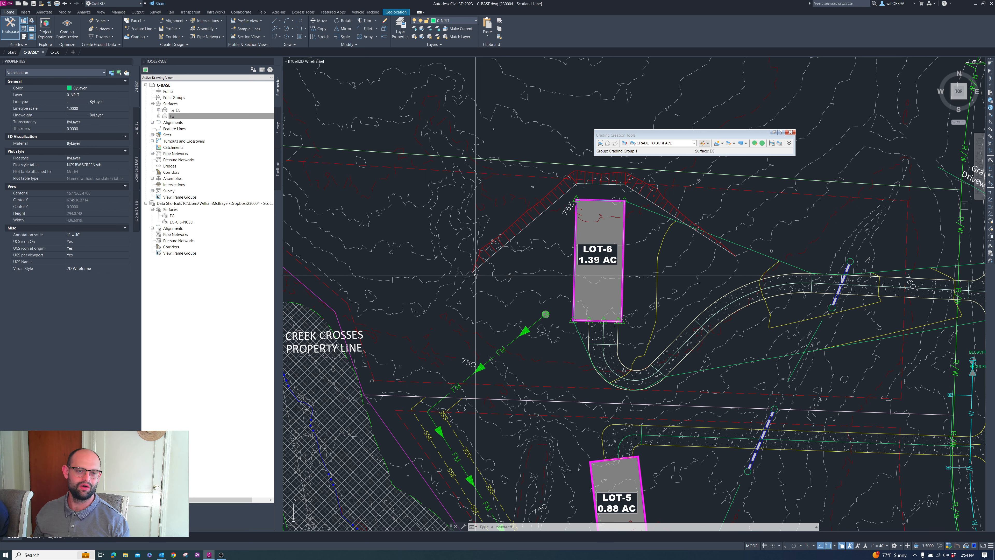
scroll(475, 275, up, 4)
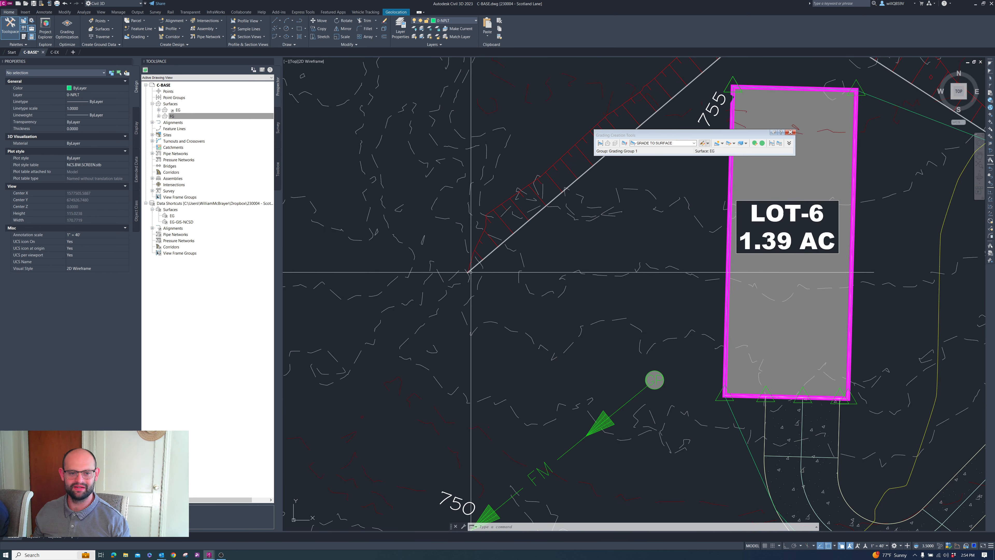
text(pl)
scroll(468, 270, up, 4)
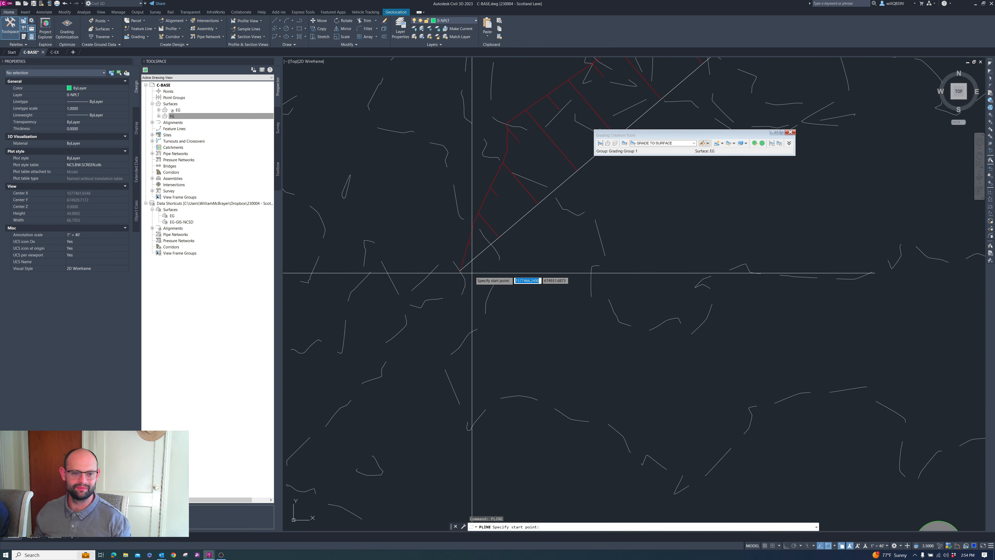
key(Return)
scroll(480, 237, down, 3)
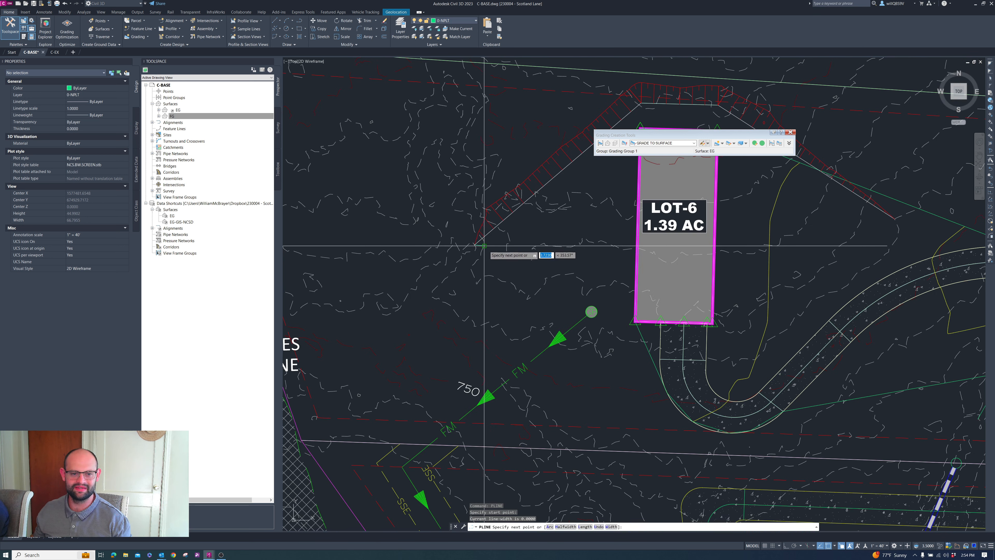
click(479, 258)
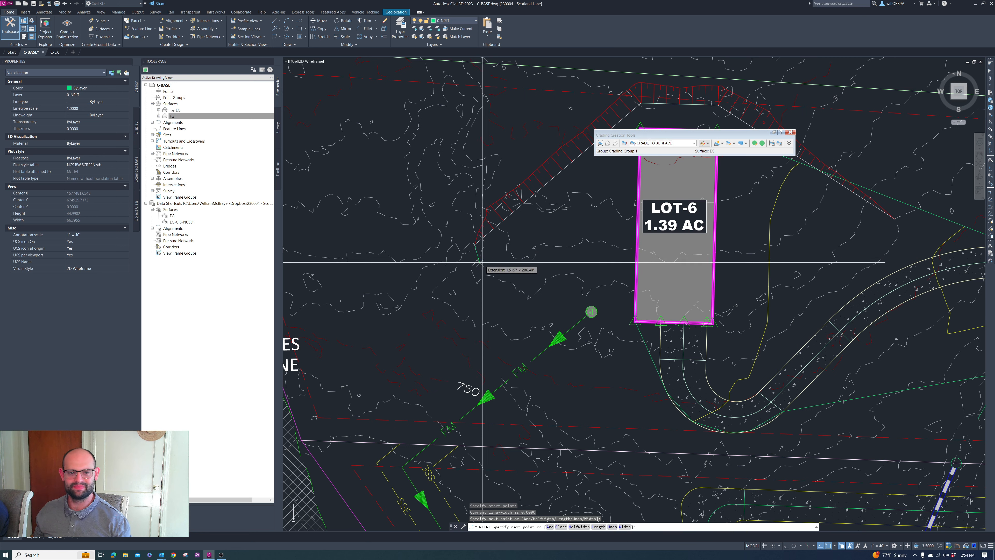
click(480, 265)
click(491, 275)
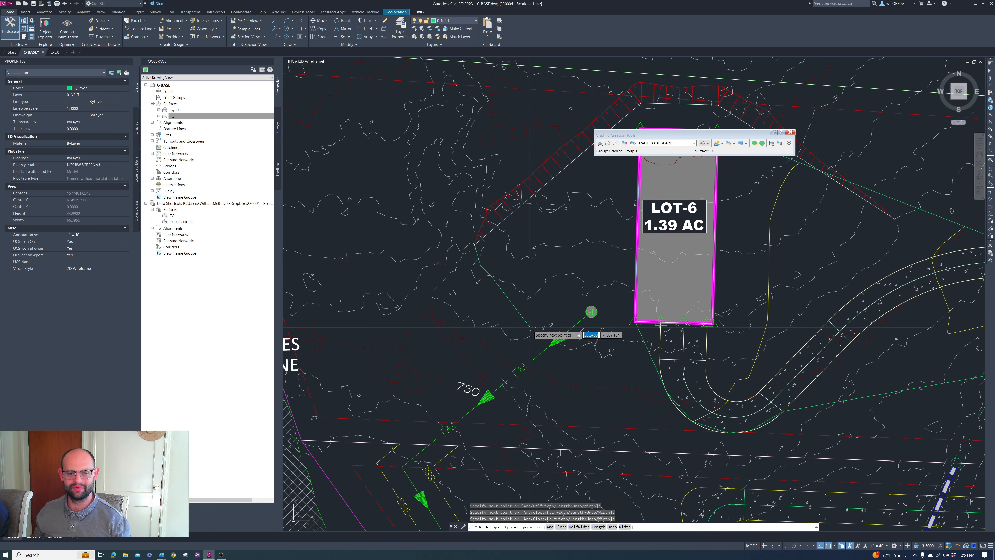
click(536, 325)
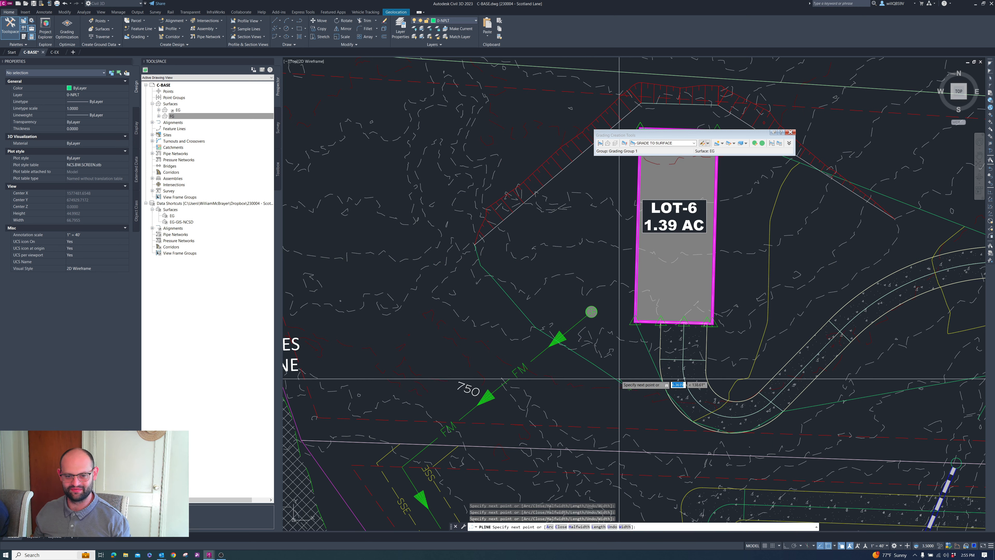
Step: Continue the polyline around the outside of the Lot 6 driveway bend, just north of the property line
scroll(630, 404, down, 3)
scroll(629, 416, up, 5)
click(628, 416)
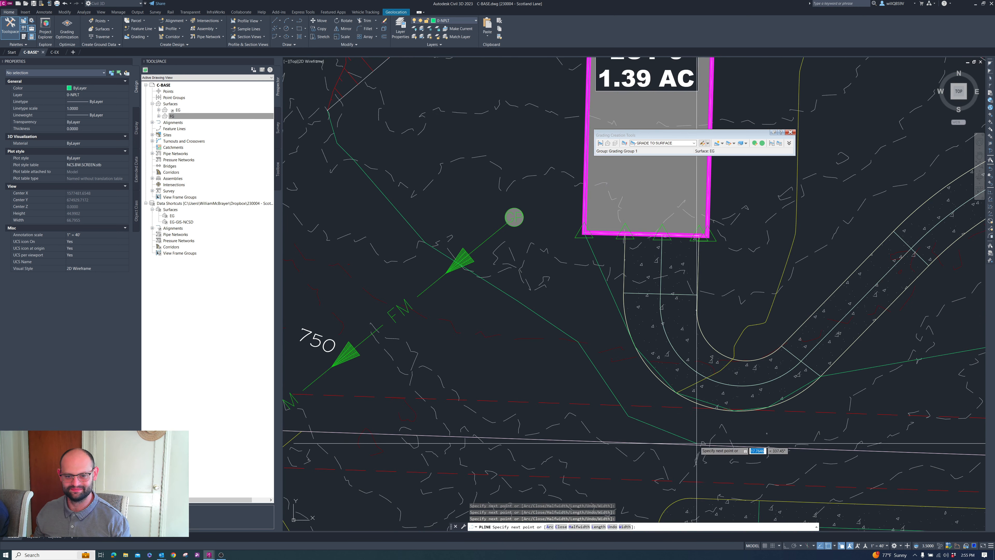
scroll(720, 436, up, 2)
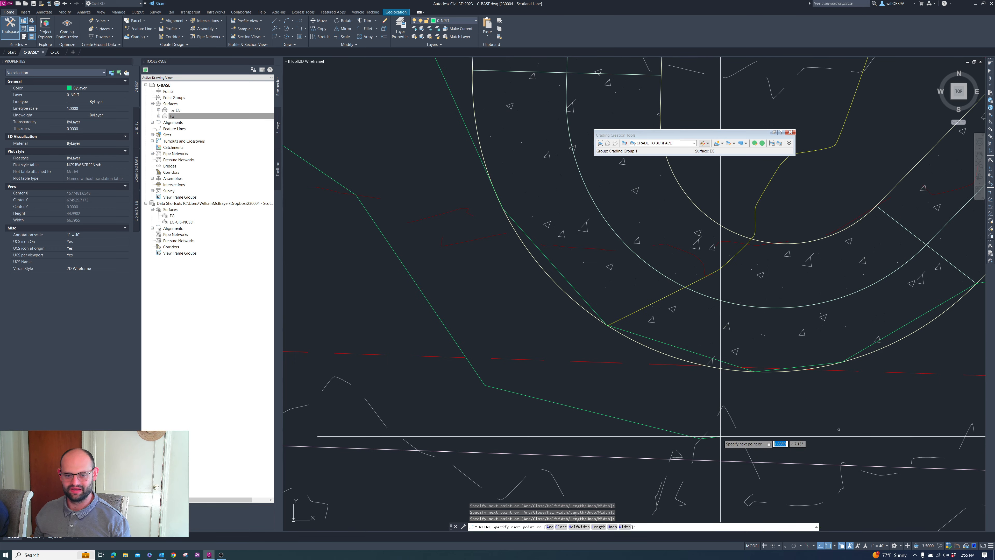
scroll(737, 421, down, 4)
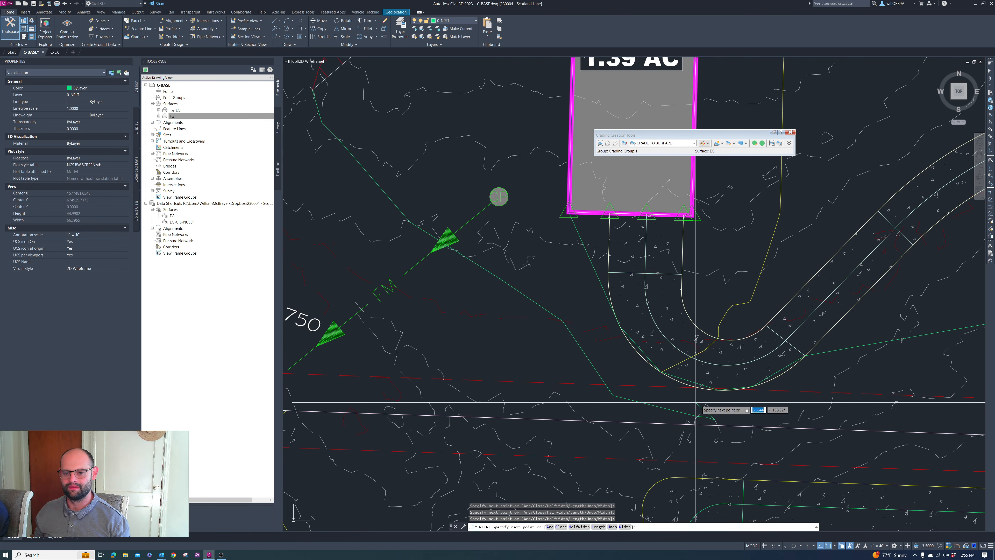
scroll(762, 411, up, 2)
scroll(780, 406, down, 2)
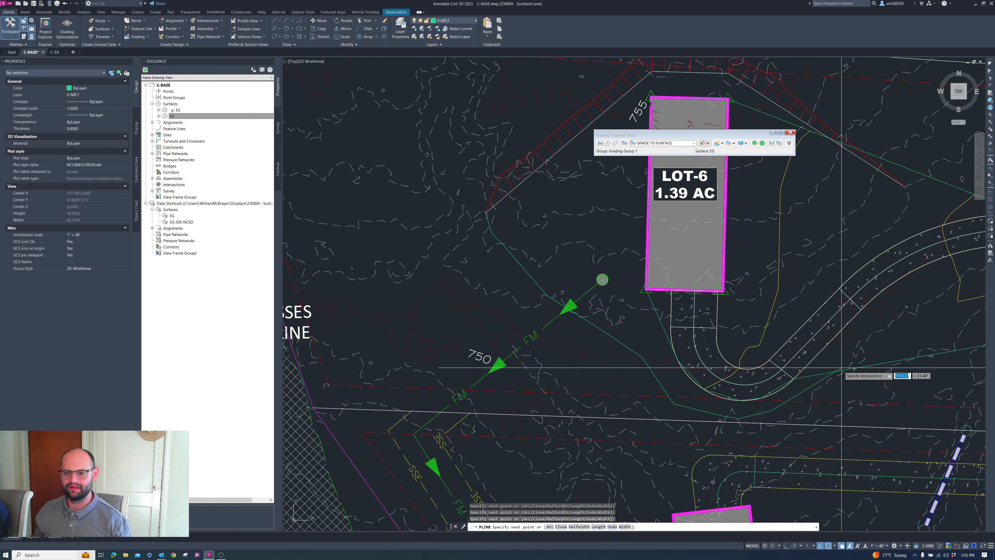
scroll(807, 392, up, 4)
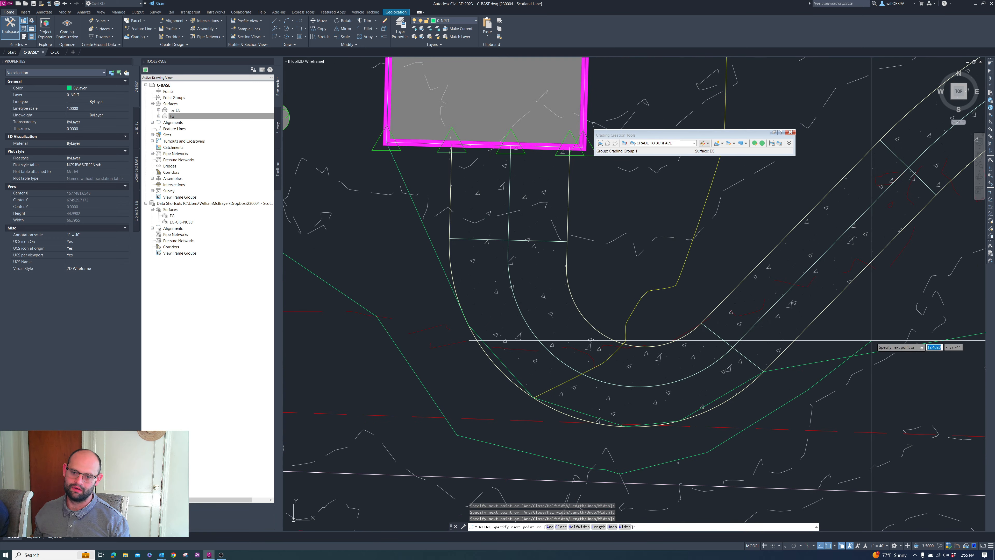
Step: Extend the polyline northeast along the south side of the Lot 6 driveway up to the yellow line west of the culvert
scroll(874, 345, down, 5)
scroll(862, 306, up, 2)
scroll(862, 306, up, 2)
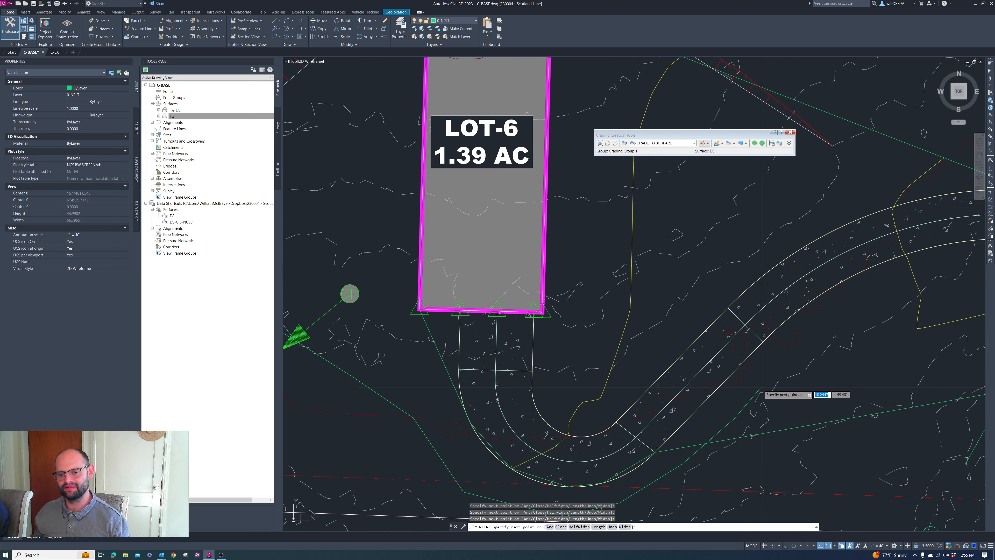
scroll(758, 391, up, 2)
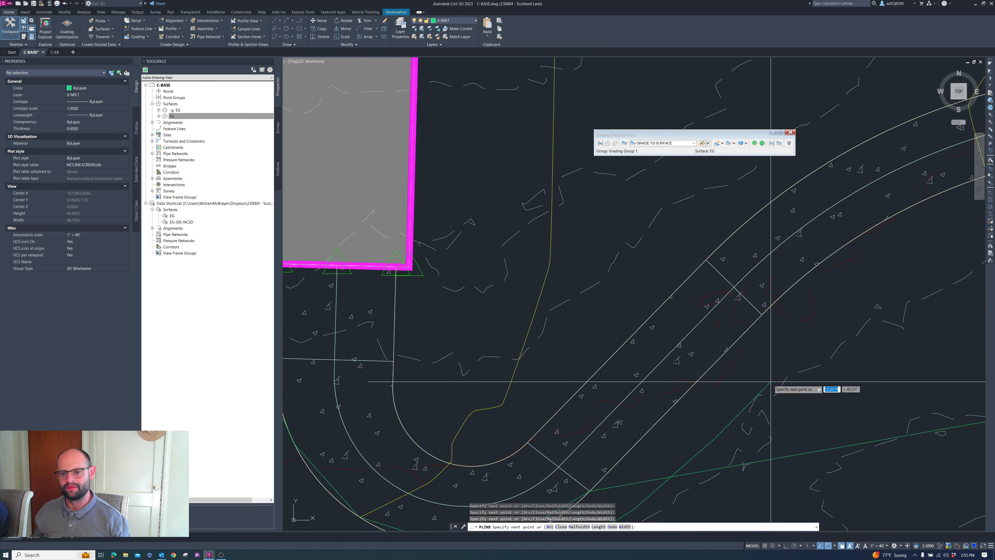
scroll(840, 319, down, 4)
scroll(773, 342, up, 4)
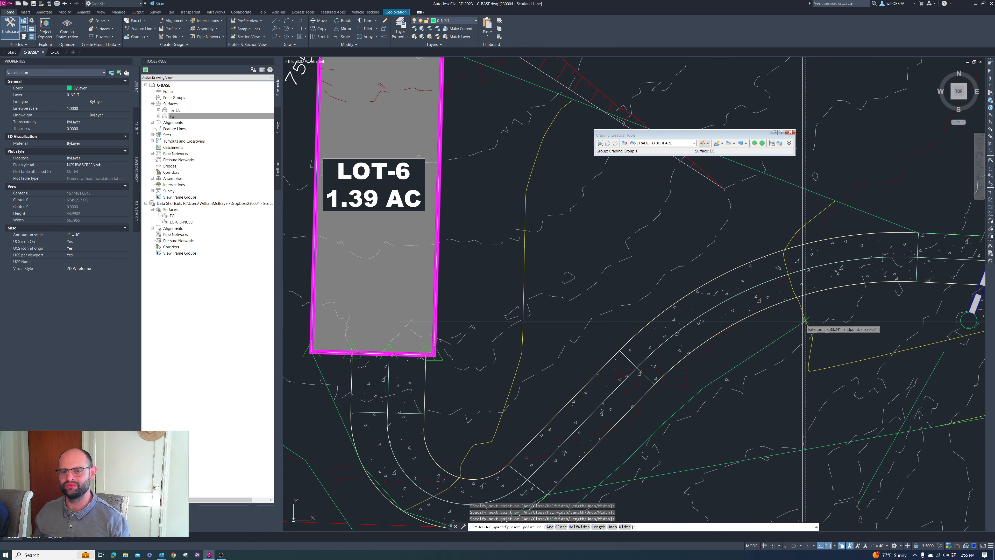
scroll(809, 330, up, 3)
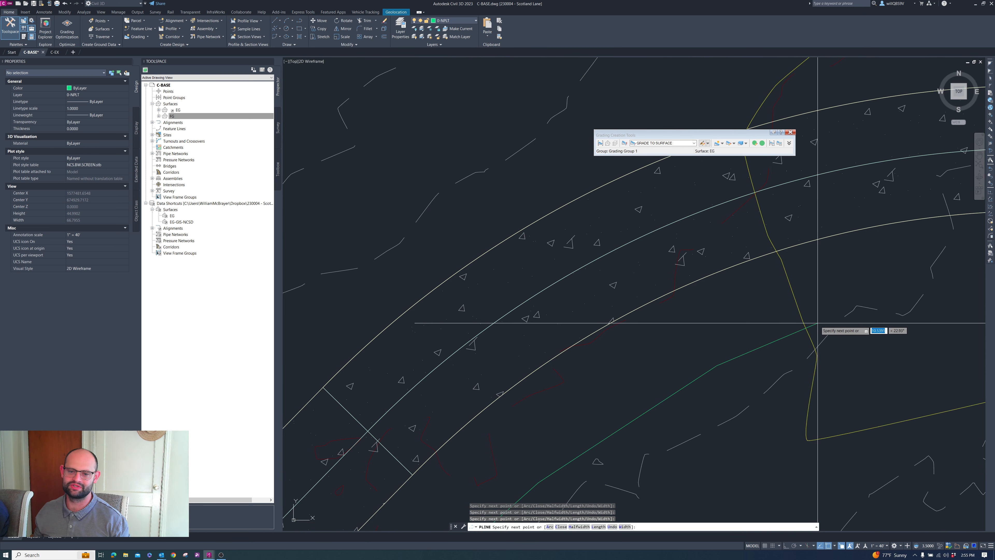
click(818, 323)
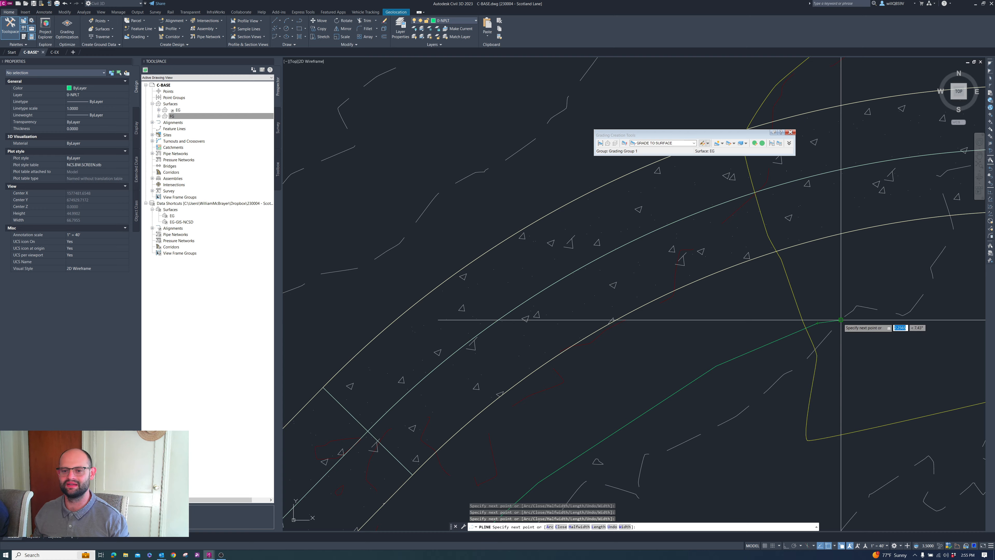
Step: Carry the polyline east along the driveway and around the south end of the culvert
scroll(840, 319, down, 3)
scroll(843, 285, up, 3)
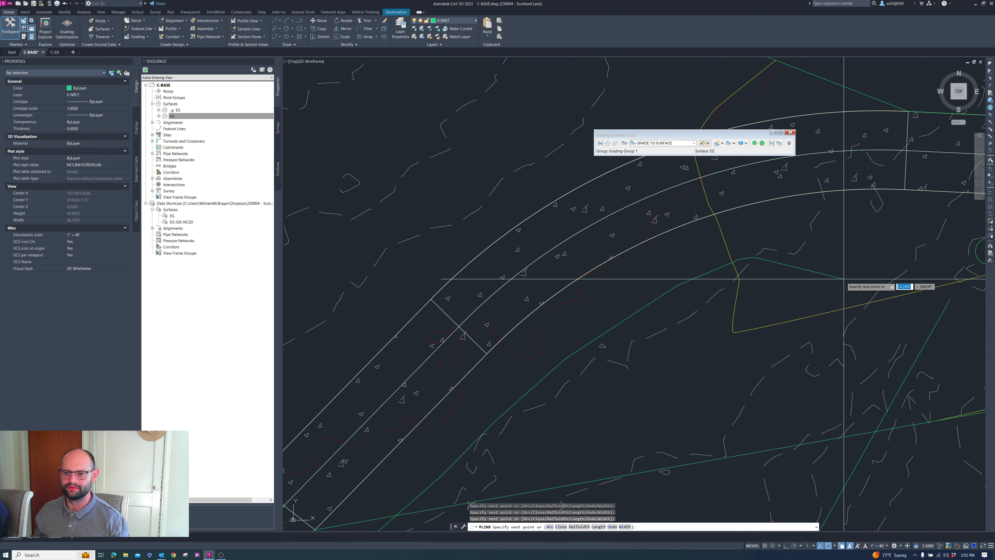
scroll(843, 279, down, 3)
scroll(843, 279, up, 3)
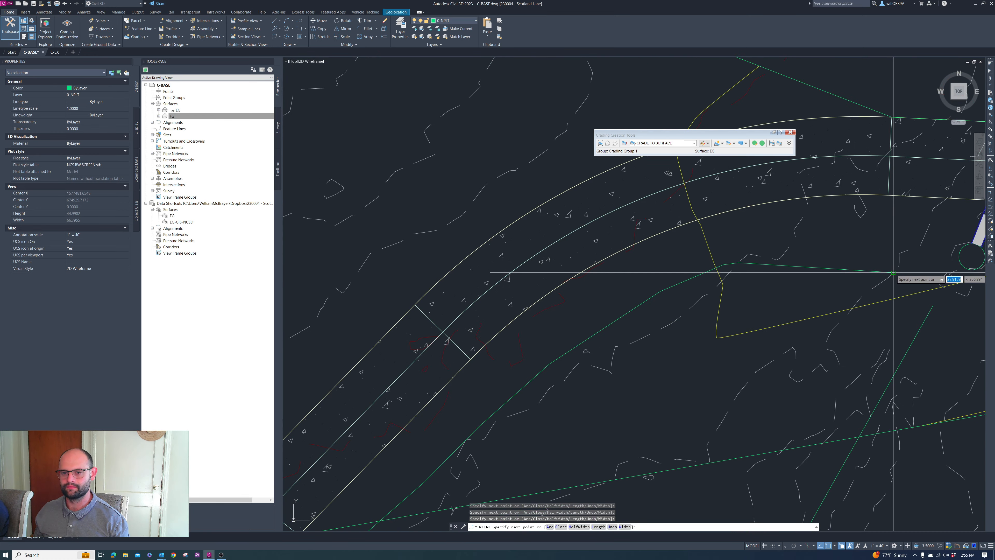
scroll(735, 244, down, 3)
scroll(735, 243, up, 5)
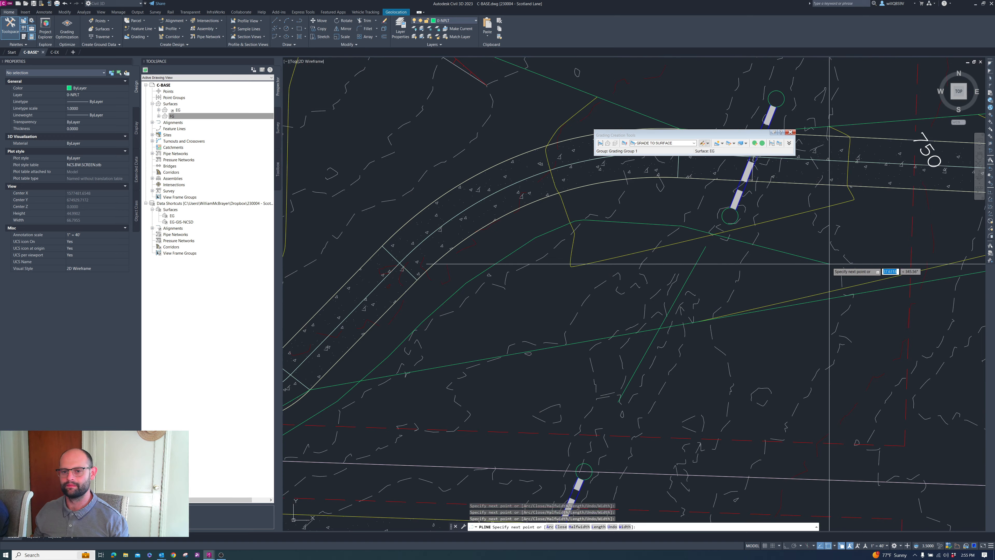
click(715, 223)
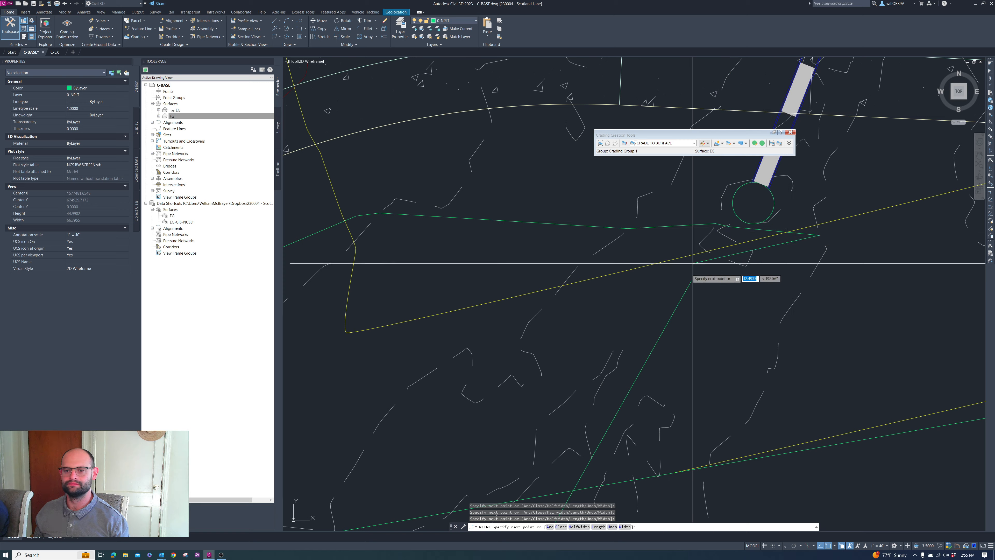
scroll(693, 263, down, 6)
scroll(740, 265, up, 5)
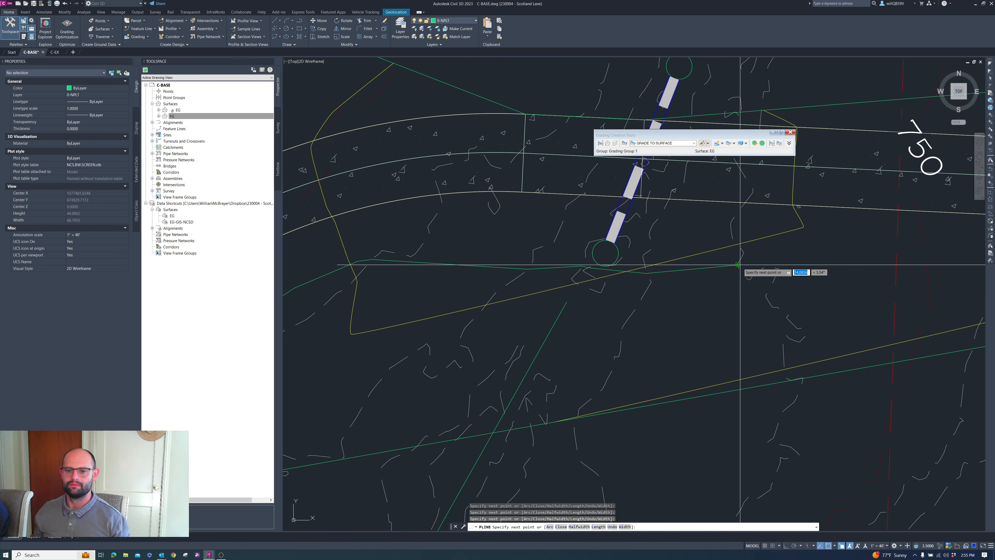
Step: Extend the polyline from the culvert east across the right-of-way line, staying south of the driveway
scroll(822, 266, down, 5)
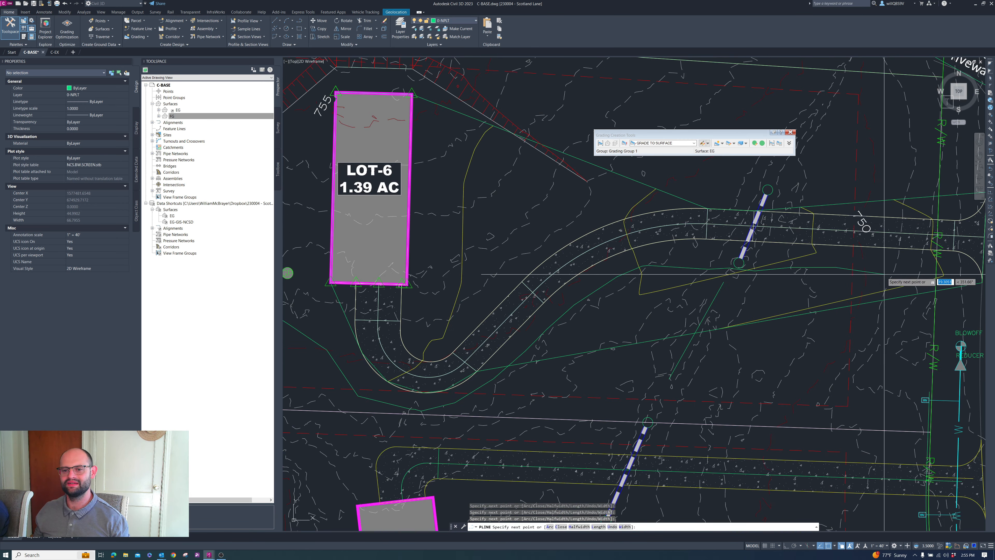
scroll(856, 268, up, 3)
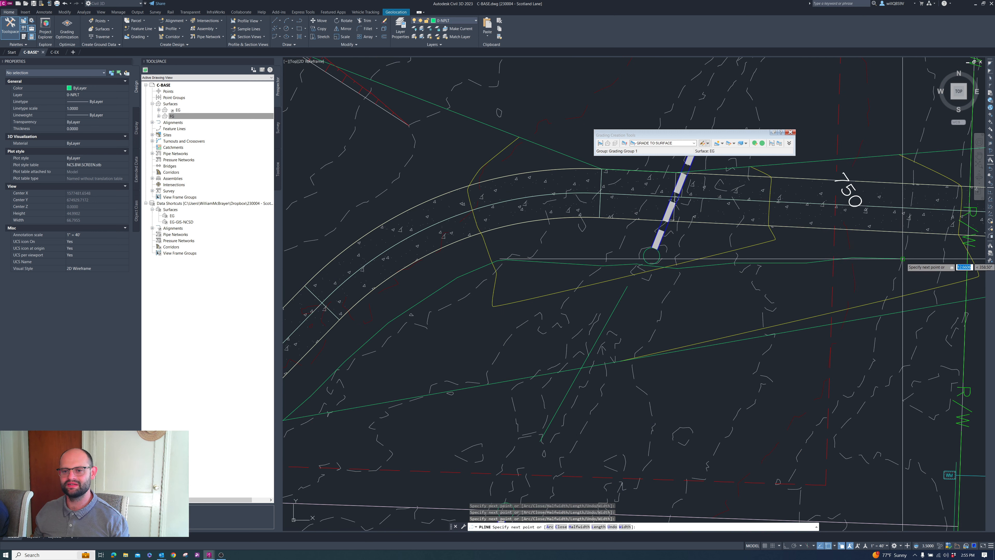
scroll(865, 270, down, 5)
scroll(909, 266, up, 5)
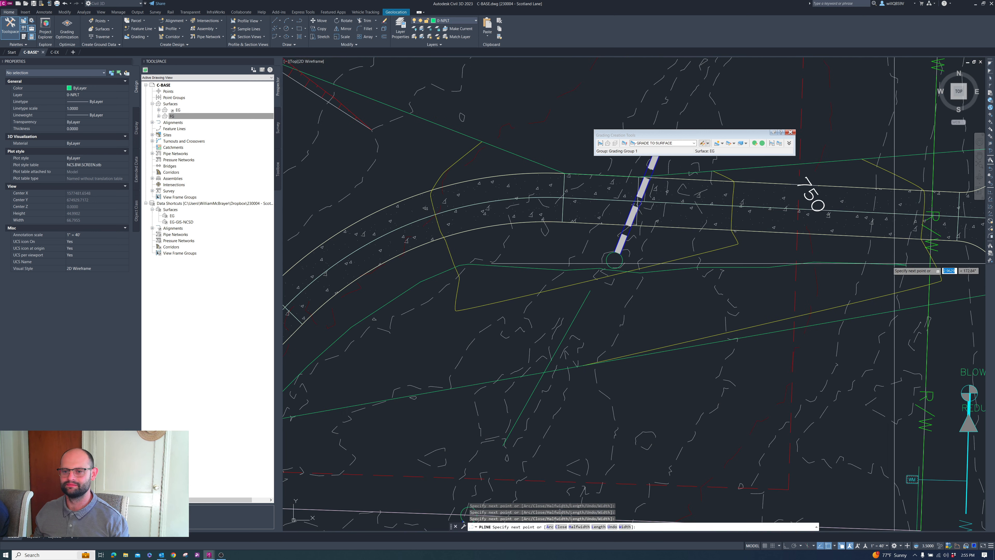
scroll(894, 263, down, 5)
scroll(900, 275, up, 5)
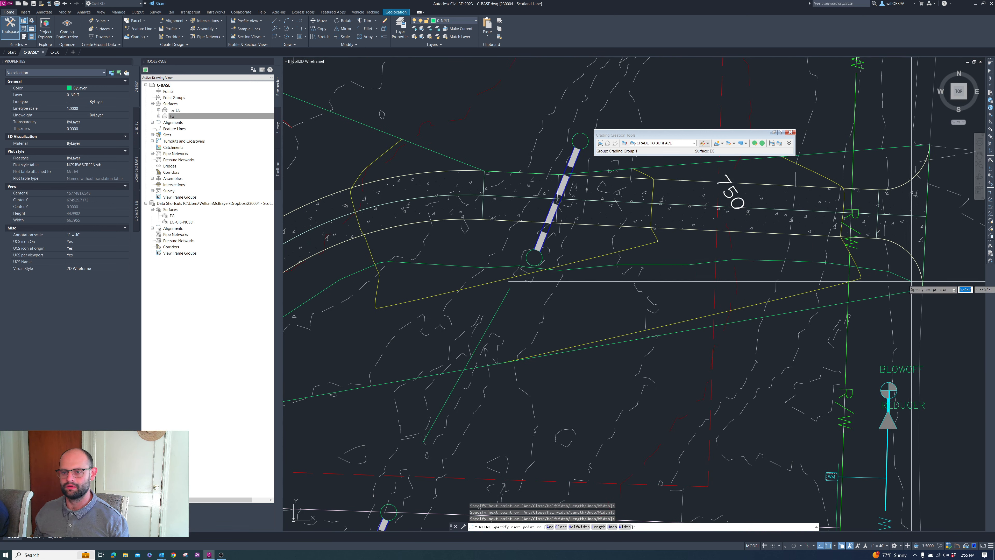
Step: End the polyline at the end of the driveway's south entrance radius and check its whole course
scroll(874, 287, up, 4)
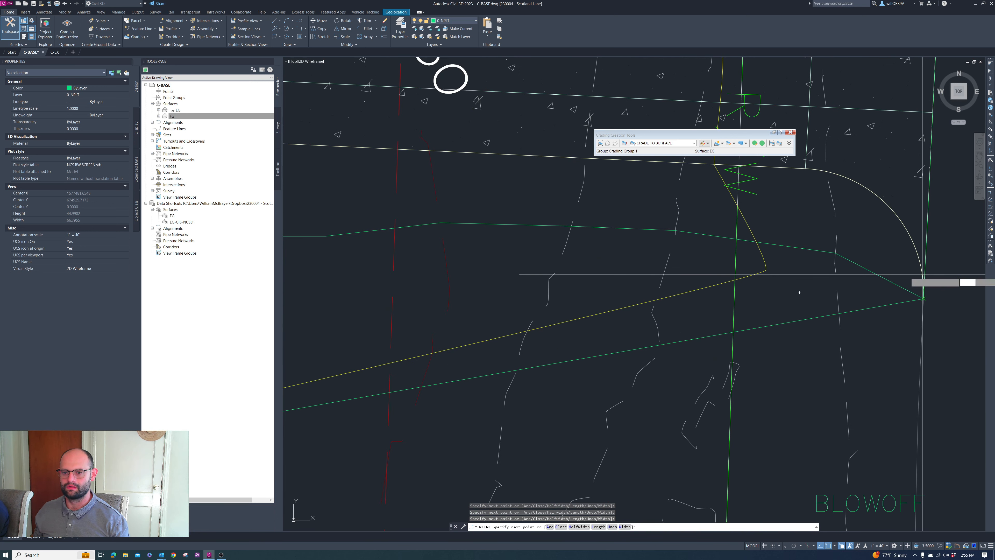
scroll(924, 275, down, 3)
key(Escape)
click(872, 279)
scroll(872, 281, down, 3)
mouse_move(870, 279)
scroll(890, 238, up, 5)
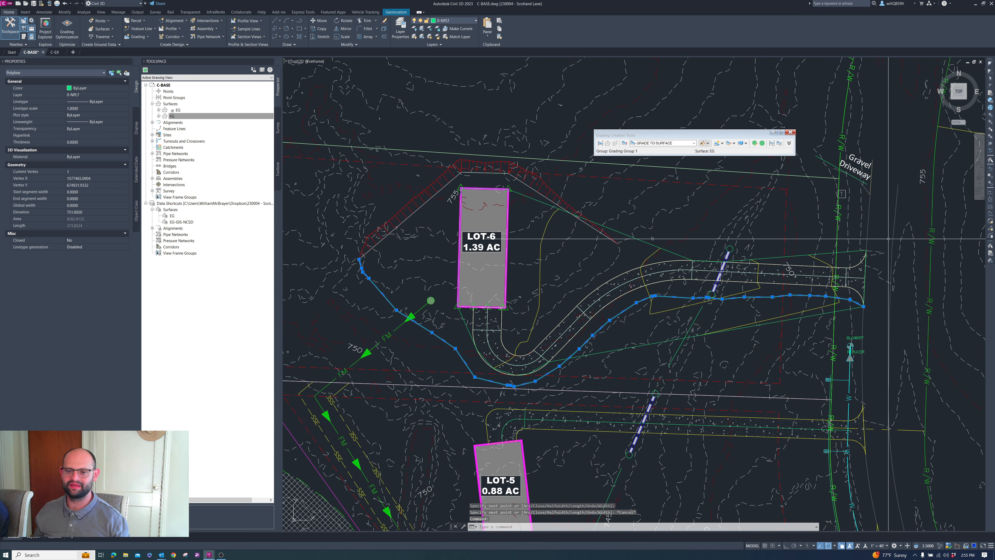
key(Escape)
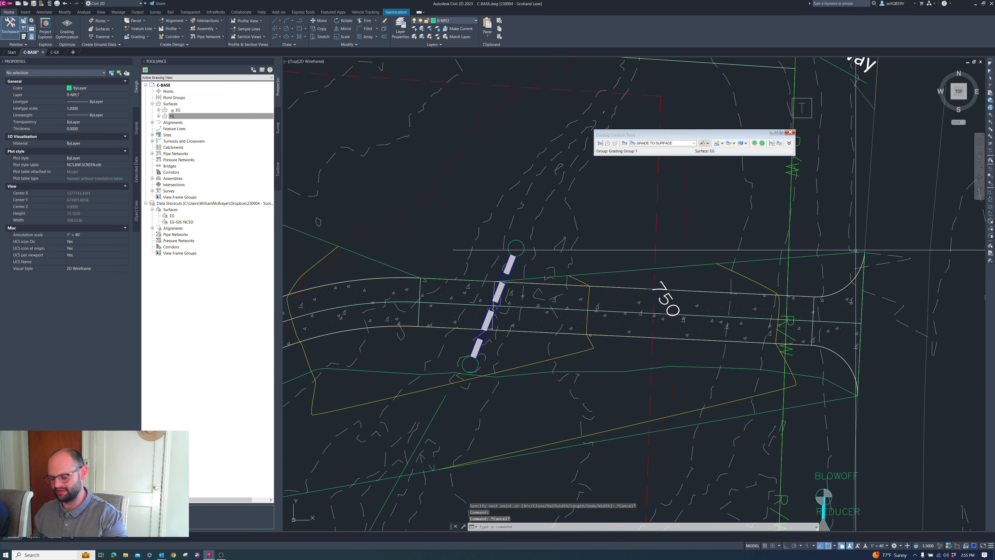
Step: Start a polyline at the end of the driveway's north entrance radius and run it west across the right-of-way line, north of the driveway
key(Return)
scroll(859, 254, up, 4)
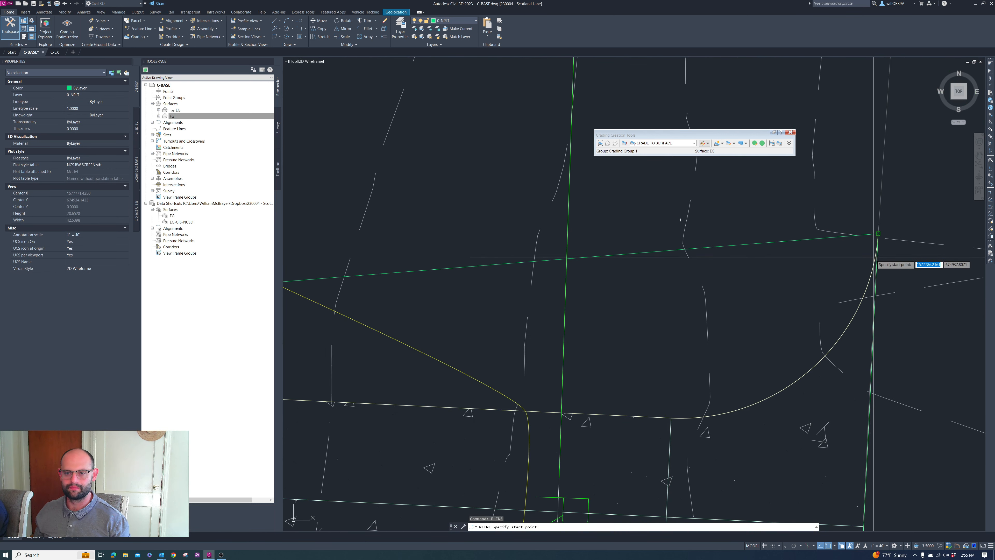
click(688, 257)
scroll(686, 275, down, 3)
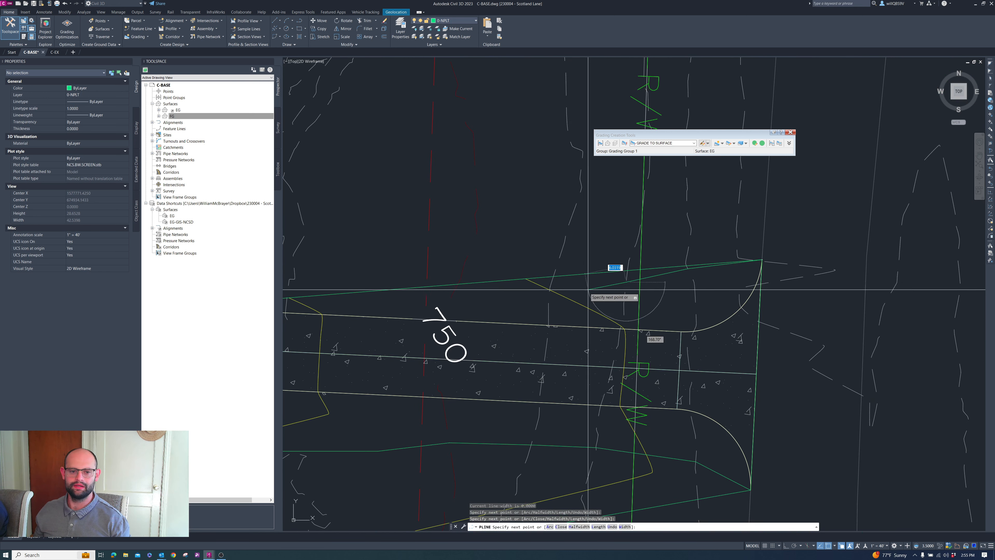
click(526, 281)
scroll(764, 252, down, 4)
scroll(639, 258, up, 4)
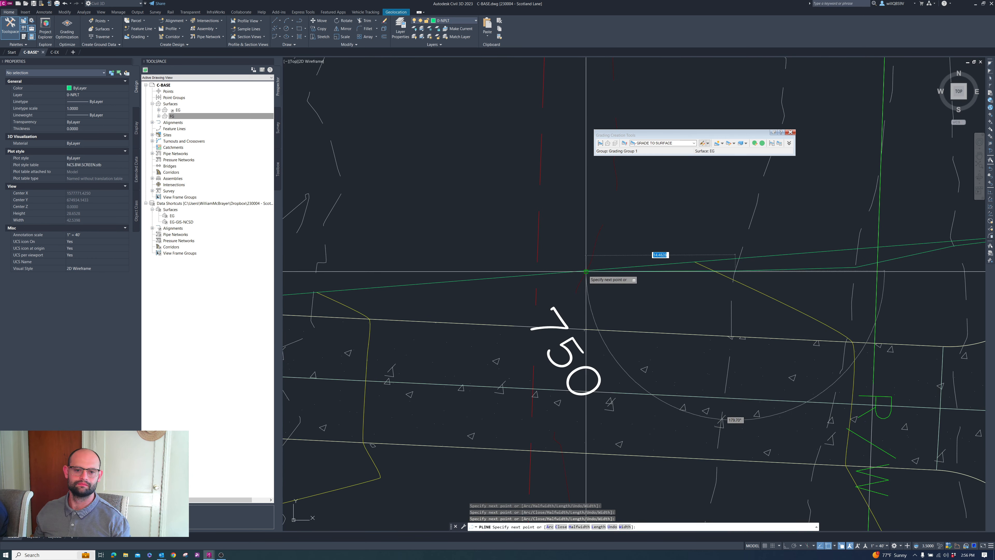
Step: Carry the polyline west along the north side of the driveway and around the north end of the culvert
scroll(732, 261, down, 5)
scroll(610, 241, up, 4)
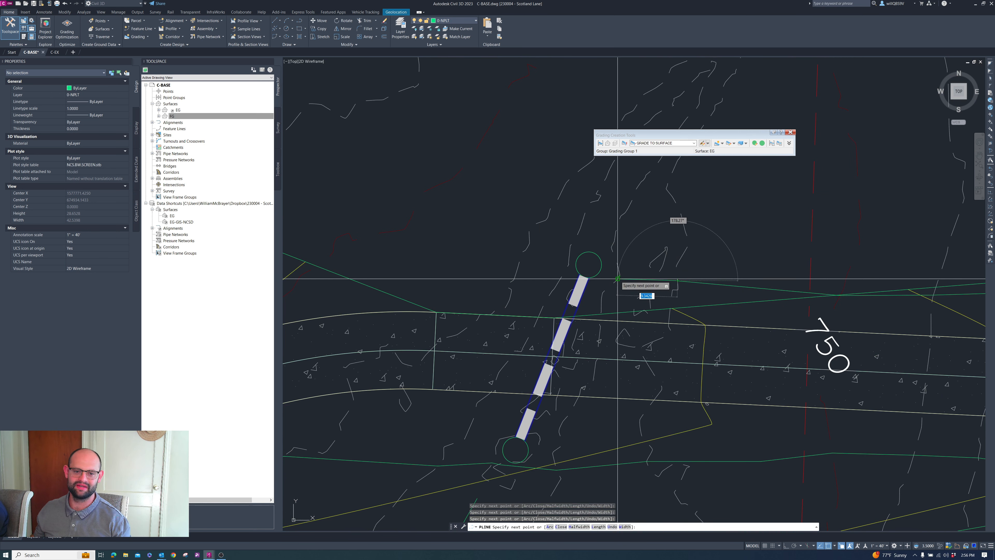
scroll(587, 277, up, 2)
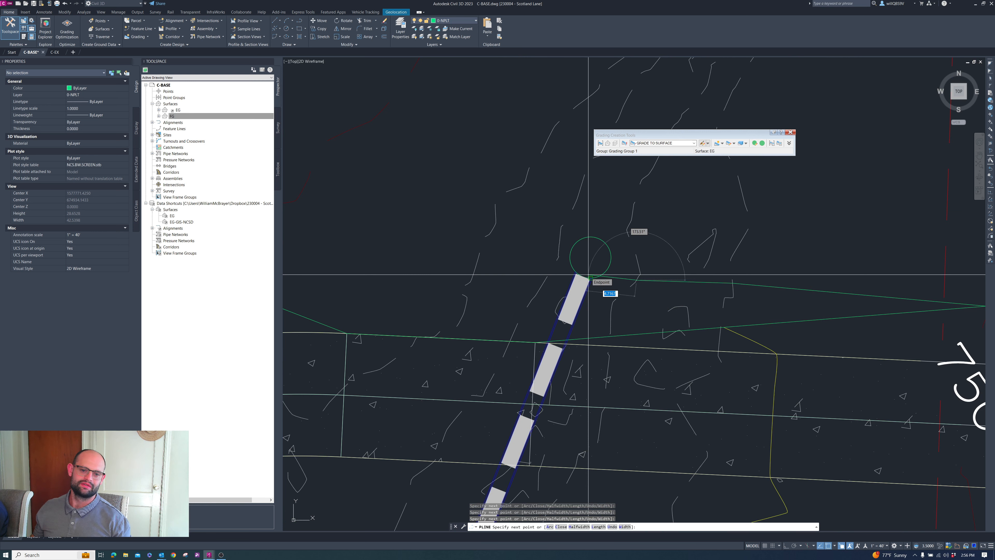
click(587, 275)
click(577, 273)
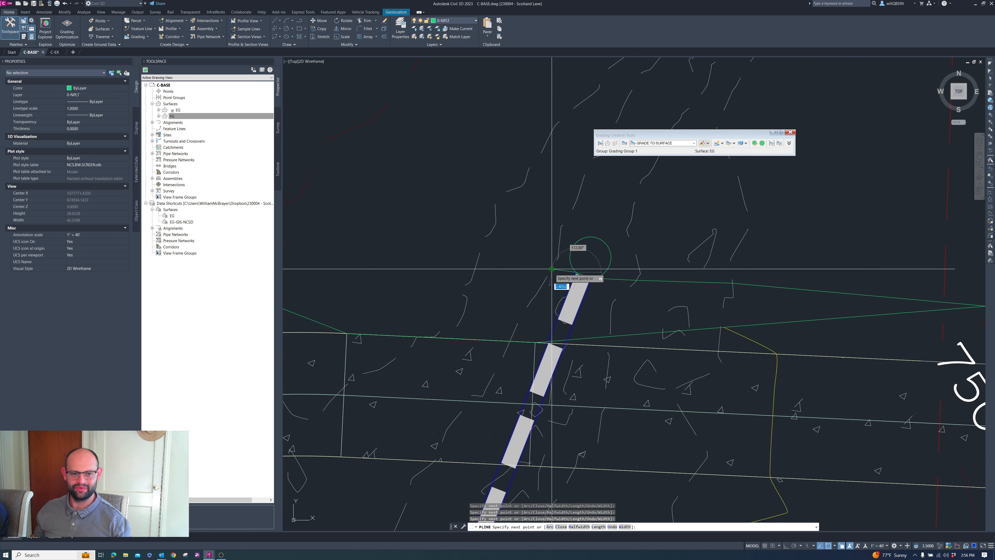
Step: Extend the polyline west from the culvert and end it at the east tip of the Lot 6 pad's grading daylight line
scroll(552, 269, down, 2)
scroll(768, 238, down, 4)
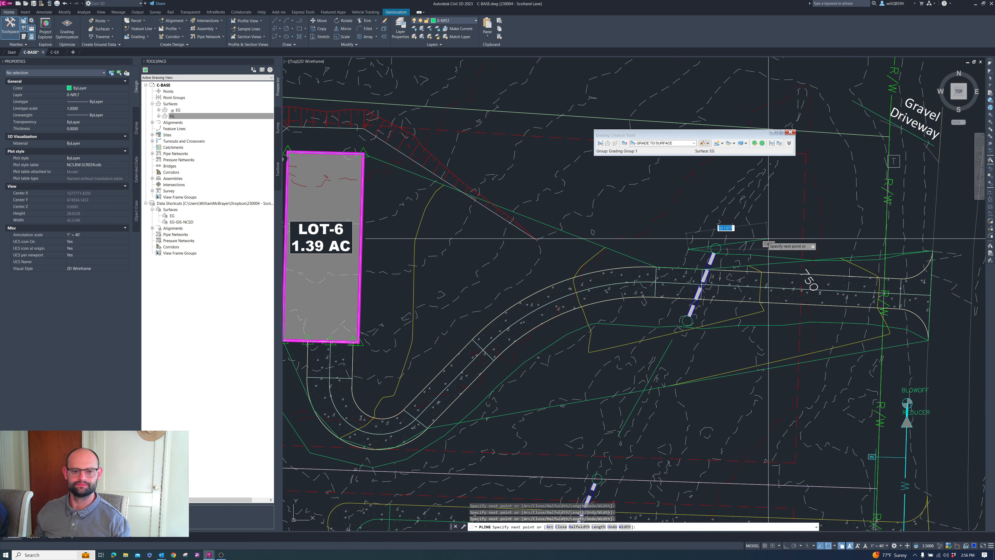
scroll(666, 244, up, 2)
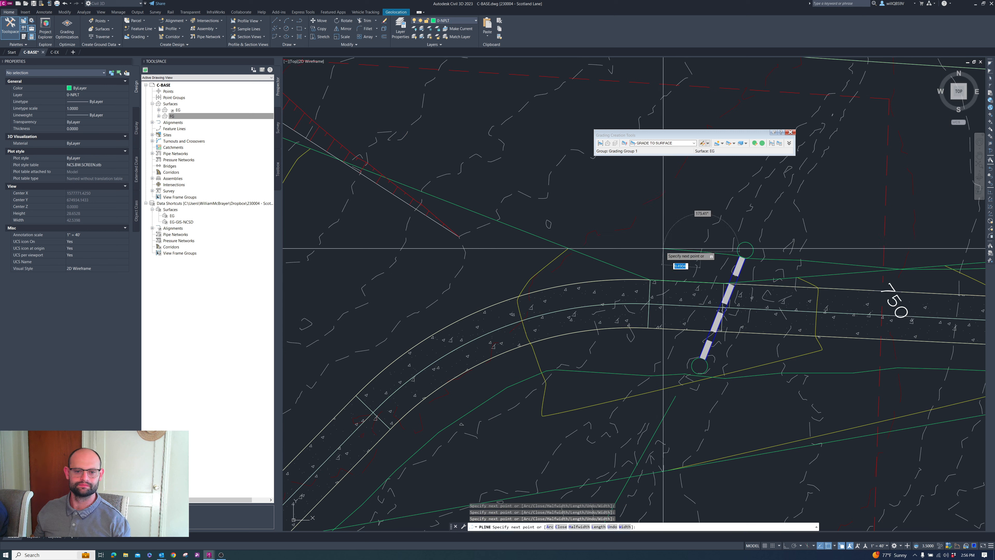
click(562, 264)
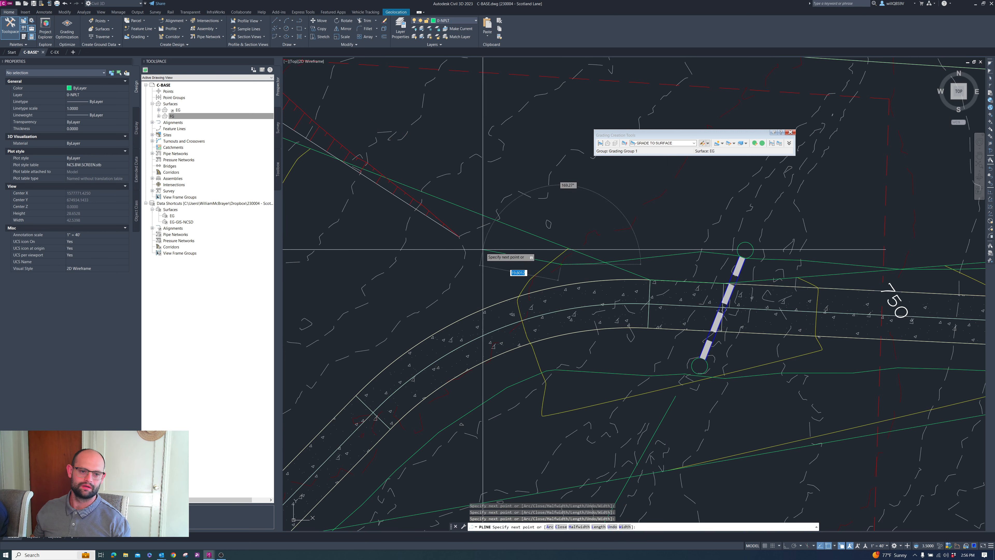
scroll(462, 247, up, 2)
click(458, 248)
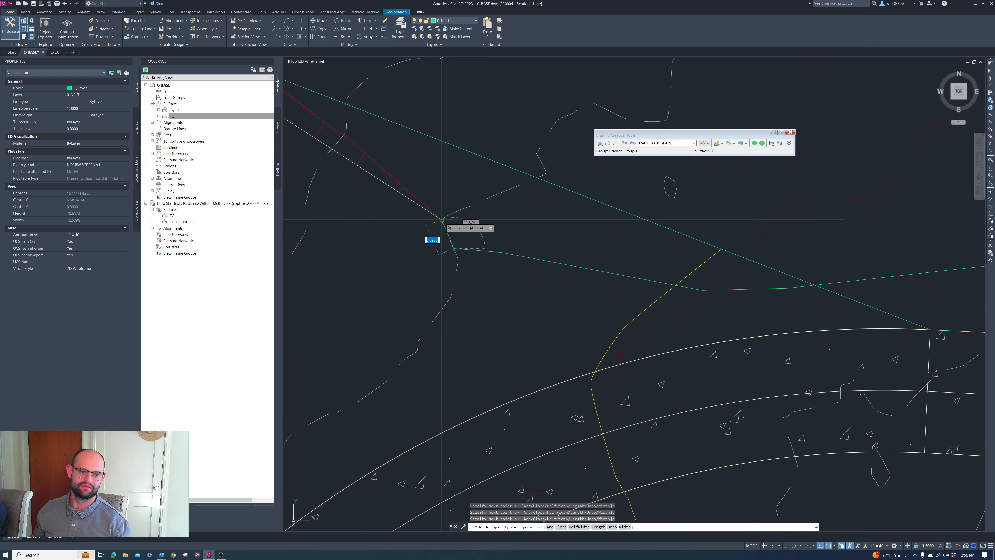
key(Escape)
Step: Convert the north and south driveway polylines to feature lines in site FG, taking elevations from surface EG without intermediate grade break points
scroll(507, 240, down, 2)
click(547, 259)
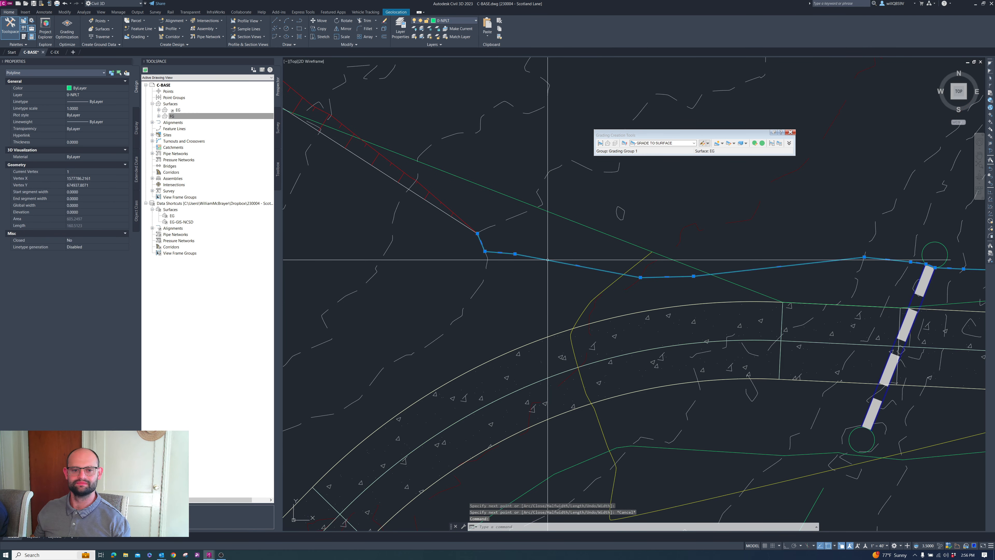
scroll(547, 260, down, 5)
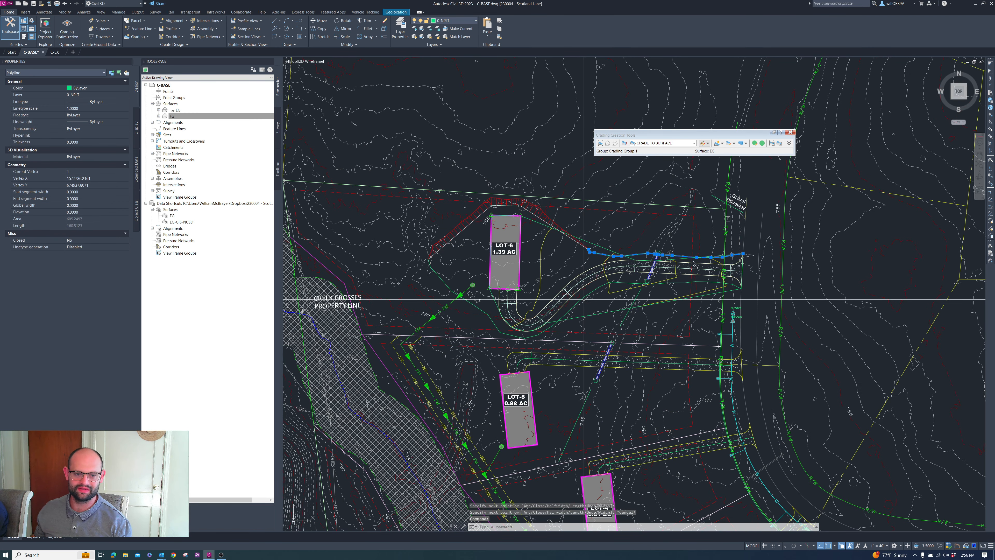
click(600, 276)
scroll(597, 268, down, 2)
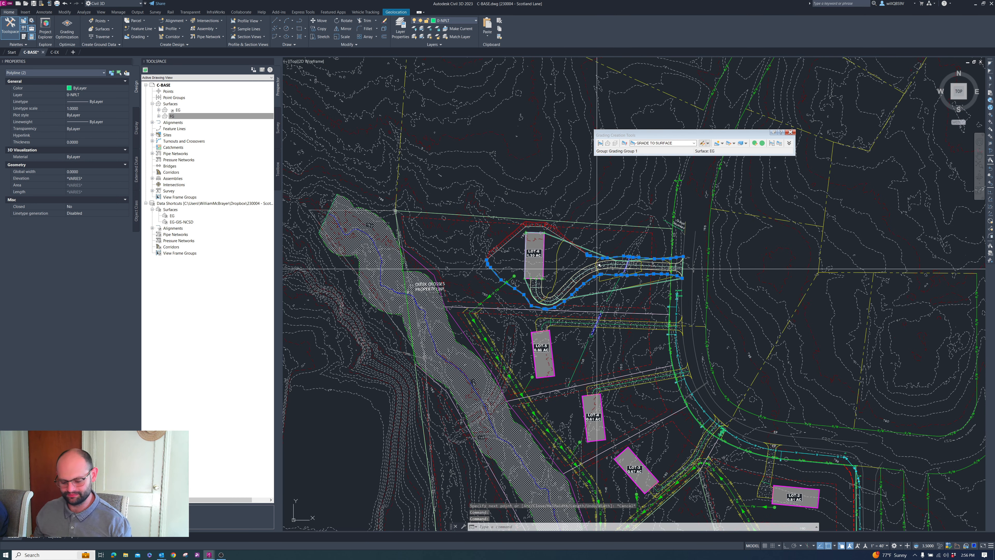
key(Return)
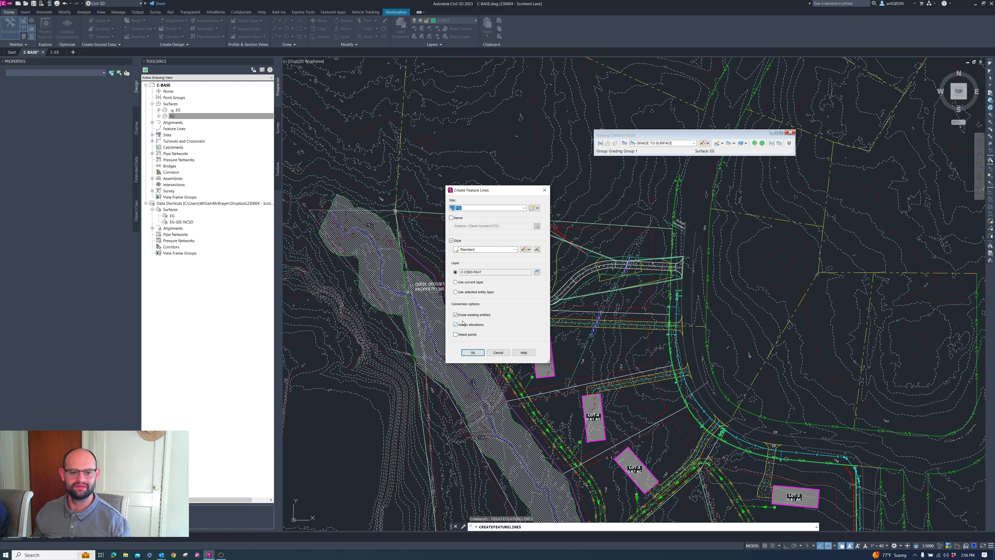
click(470, 353)
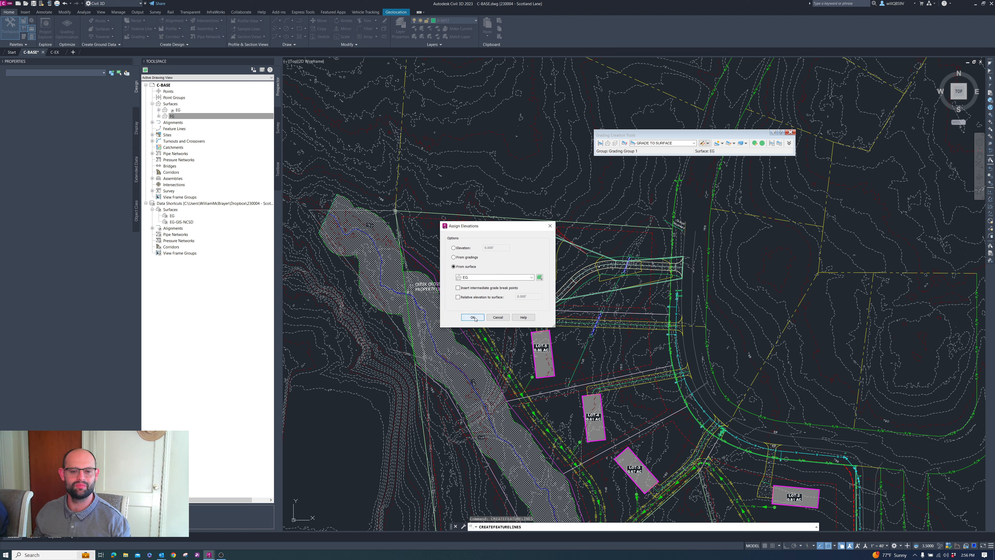
click(473, 318)
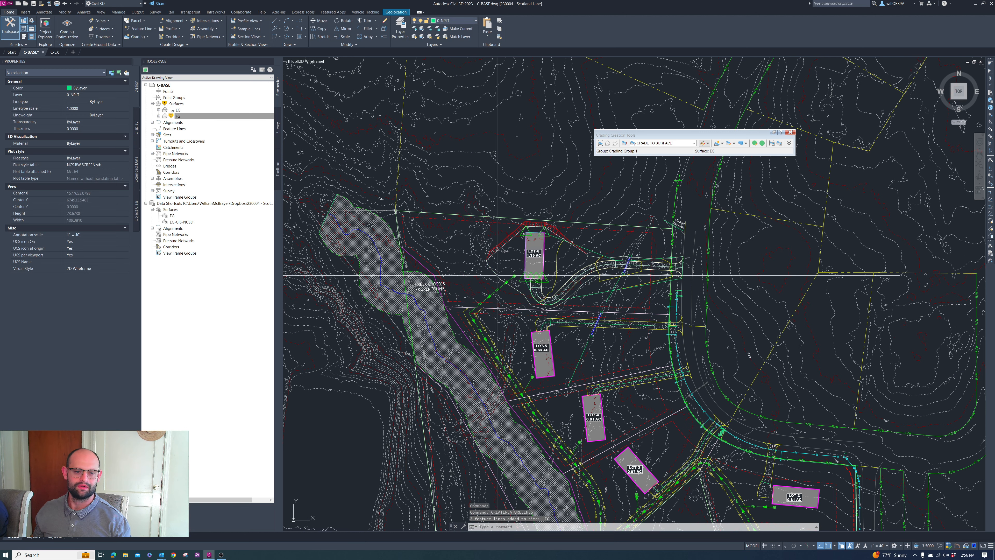
Step: Add the two driveway feature lines and the pad's daylight line to the FG surface as standard breaklines
click(498, 276)
scroll(593, 259, up, 2)
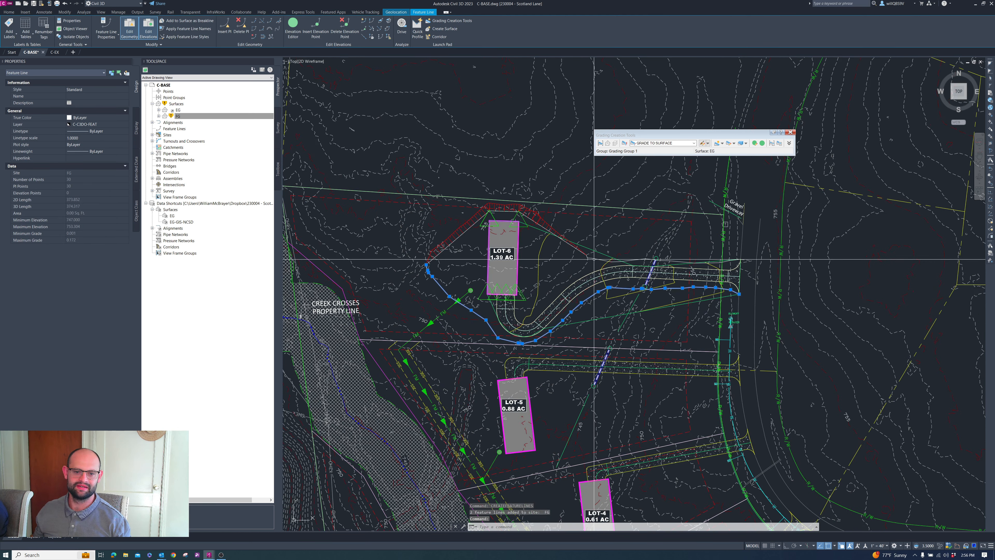
click(596, 259)
scroll(595, 260, down, 2)
scroll(575, 256, up, 5)
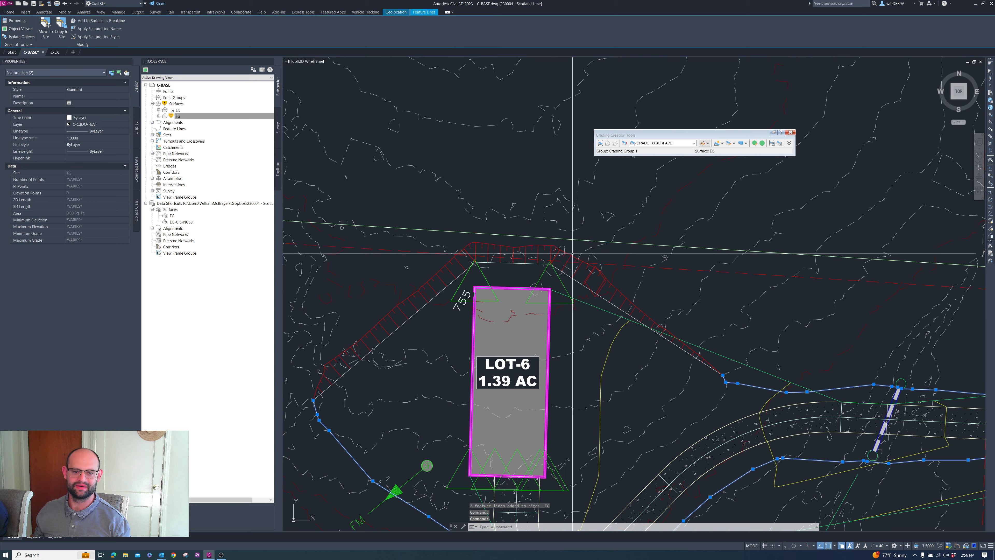
click(582, 256)
scroll(589, 255, down, 5)
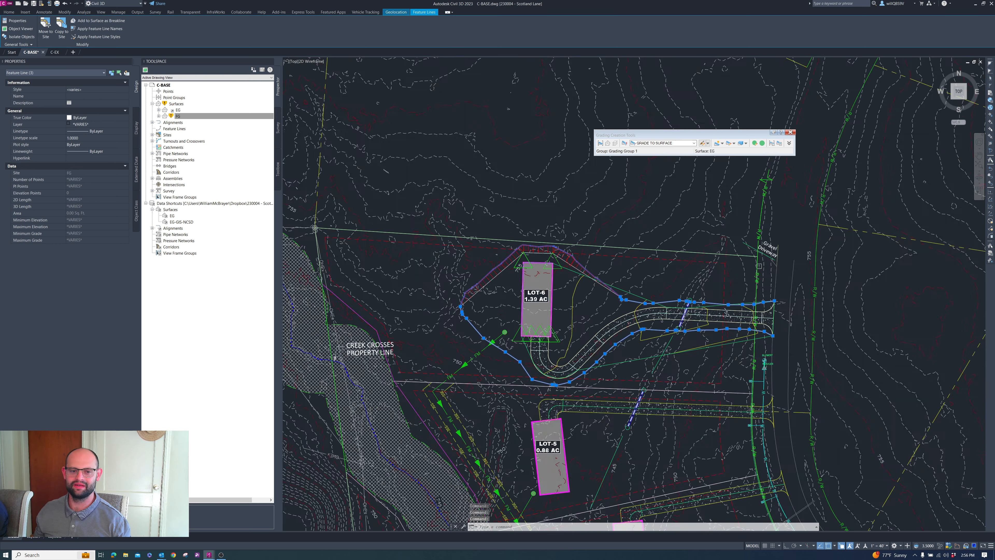
right_click(594, 254)
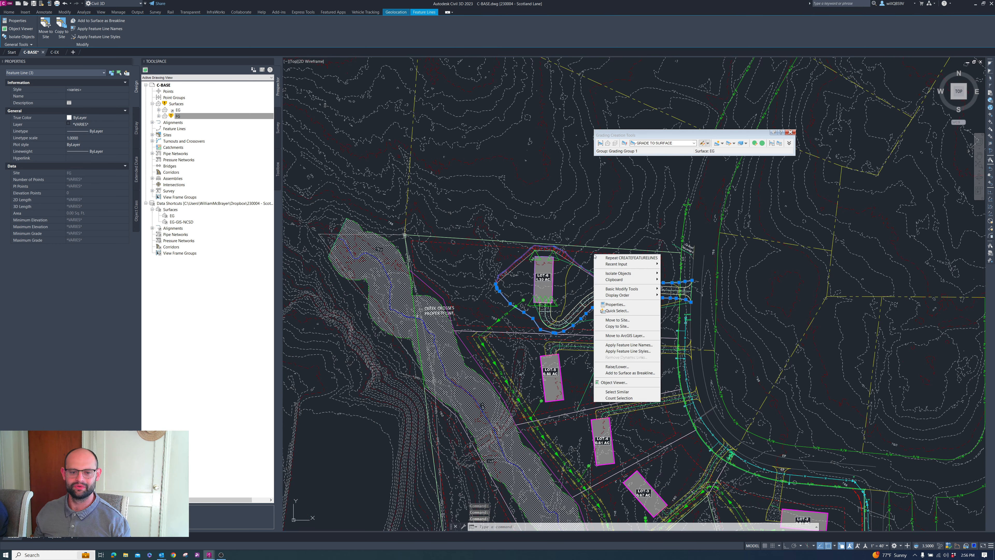
click(636, 372)
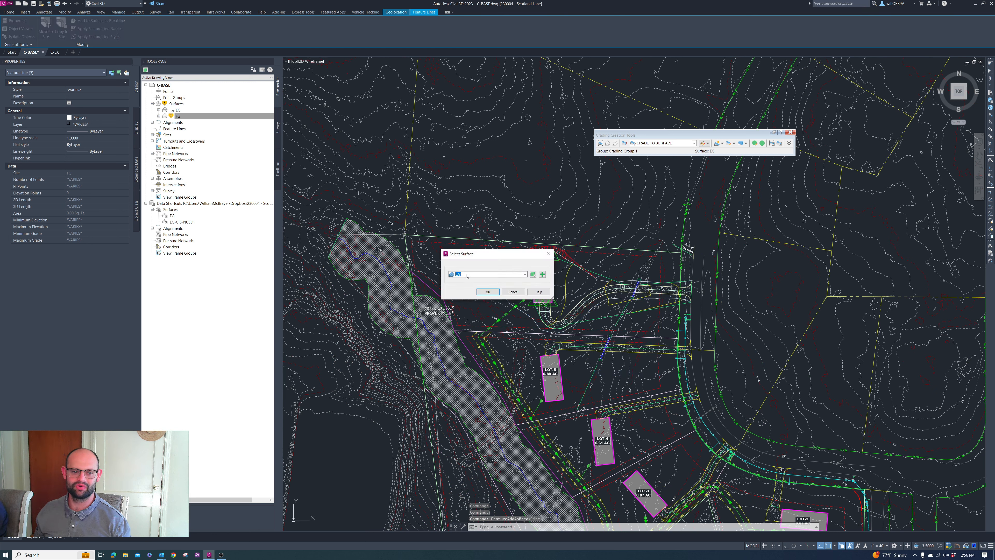
click(467, 275)
click(489, 293)
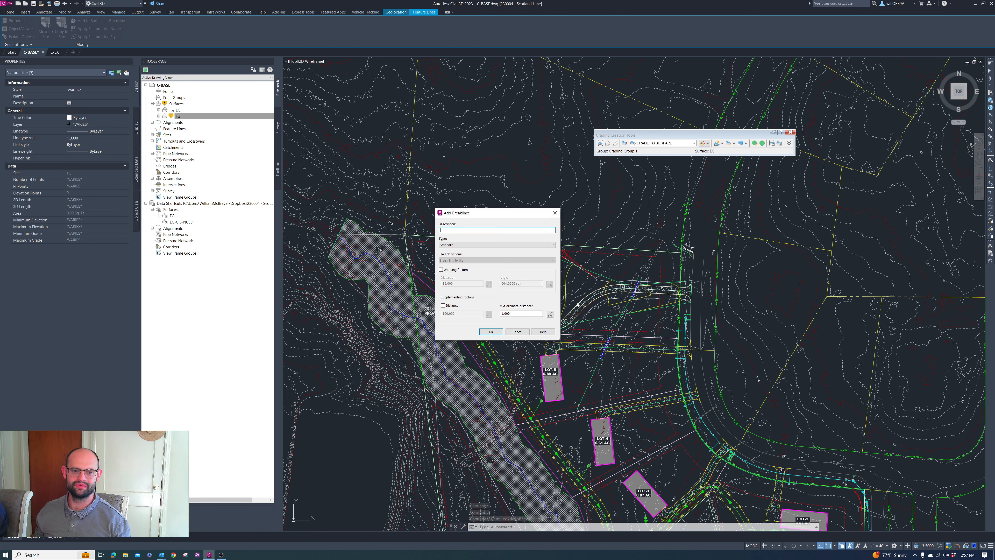
click(491, 331)
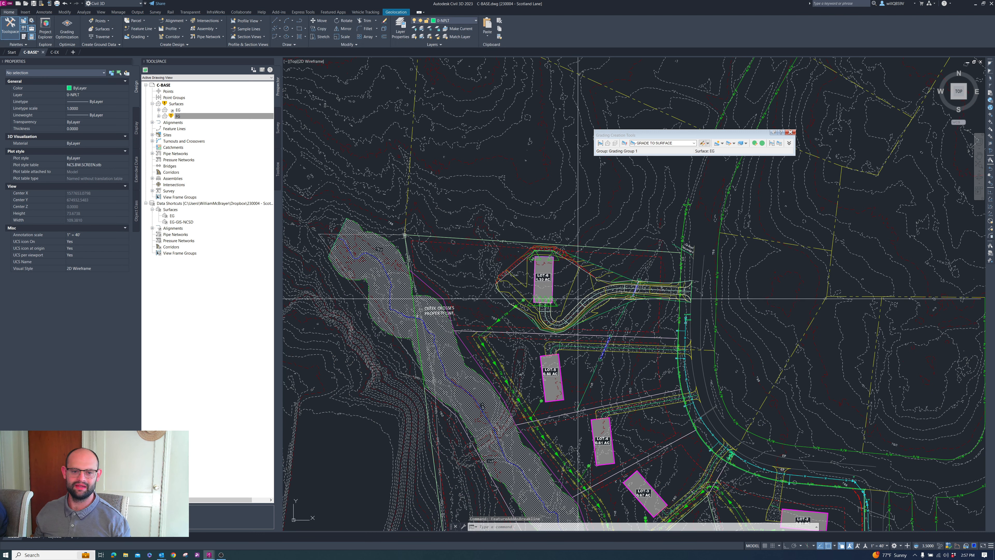
Step: Set the FG surface's style to Proposed 1 & 5 (With Triangles & Points)
scroll(578, 298, up, 4)
scroll(548, 298, down, 2)
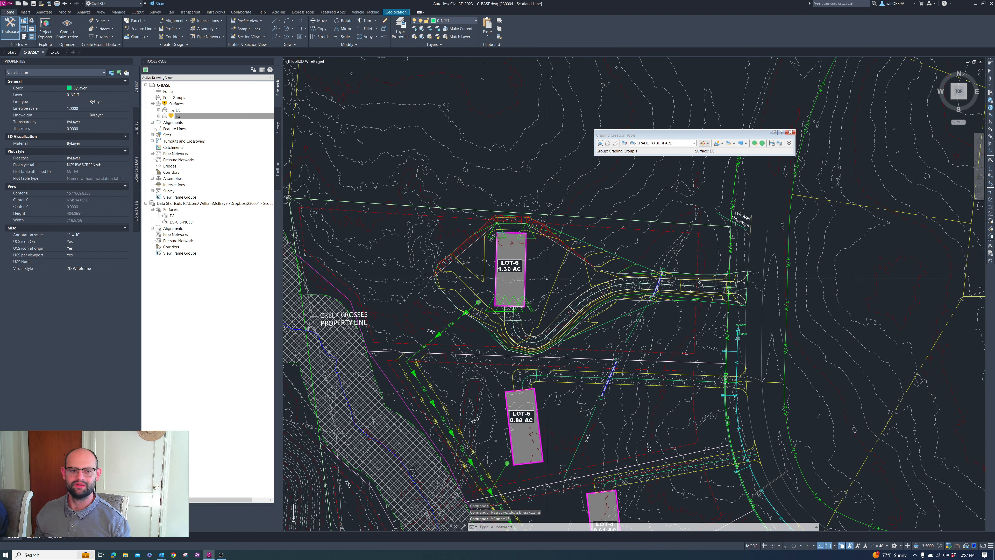
click(553, 285)
scroll(554, 285, down, 3)
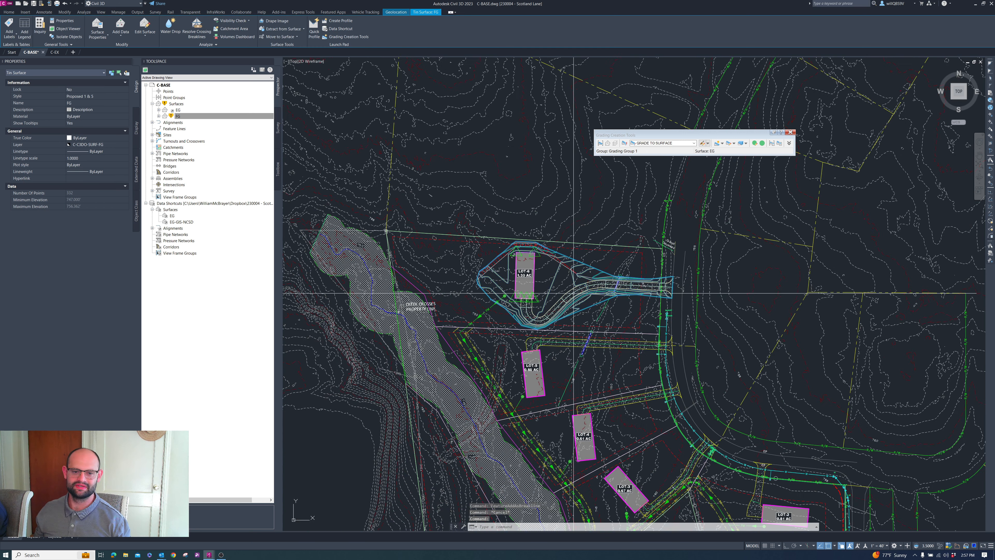
scroll(561, 306, up, 5)
key(Escape)
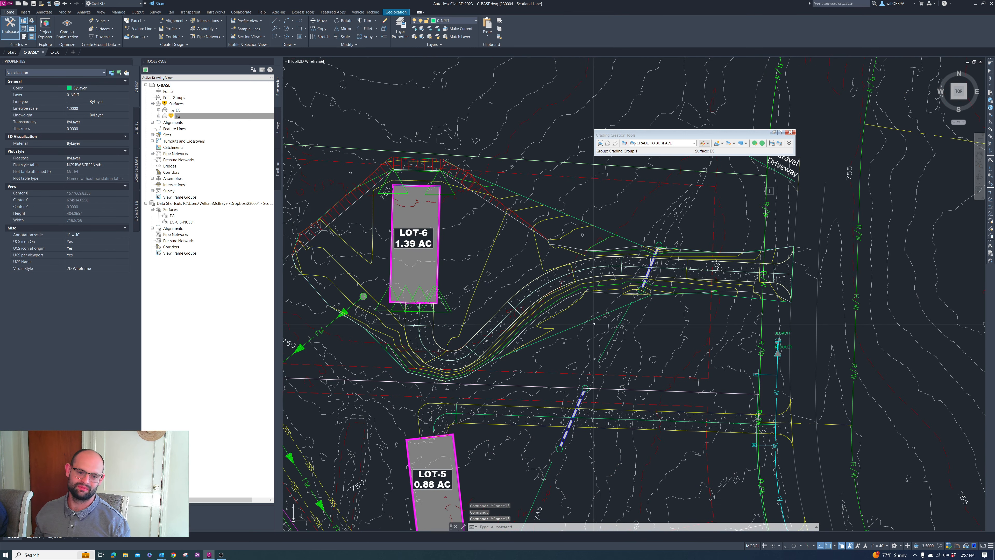
click(577, 325)
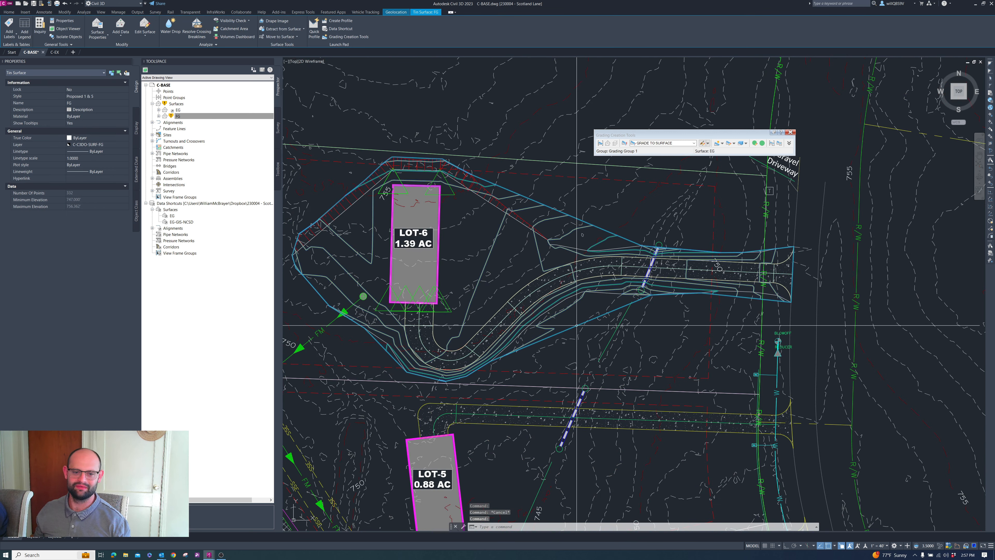
click(94, 97)
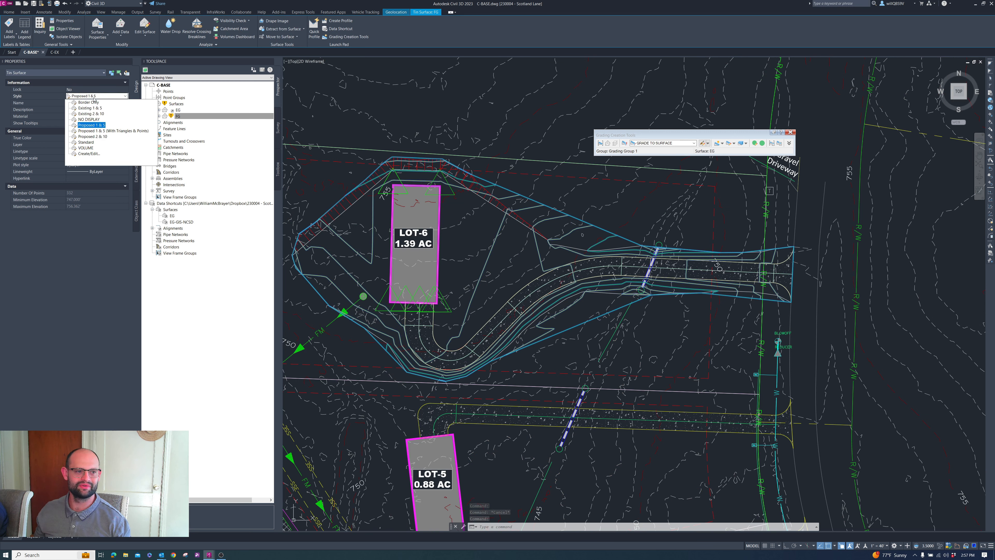
click(105, 133)
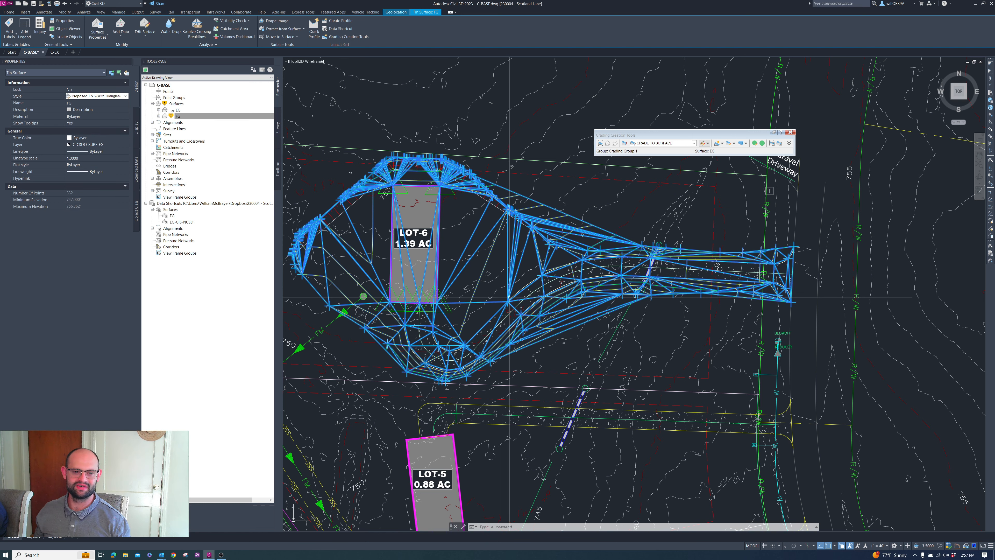
key(Escape)
Step: Examine the FG surface triangles outside the feature line on the south side of the driveway, west of the culvert
scroll(634, 311, up, 8)
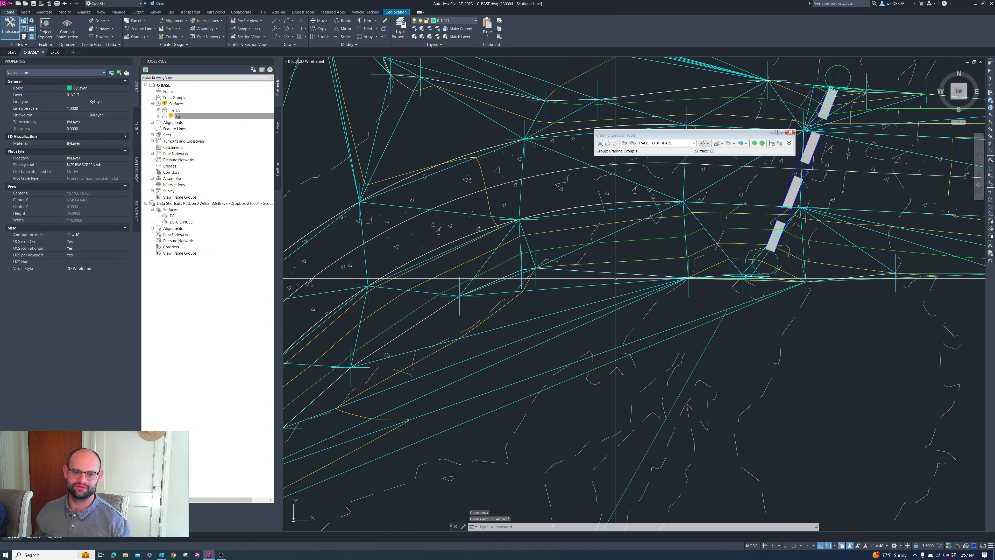
scroll(462, 333, down, 2)
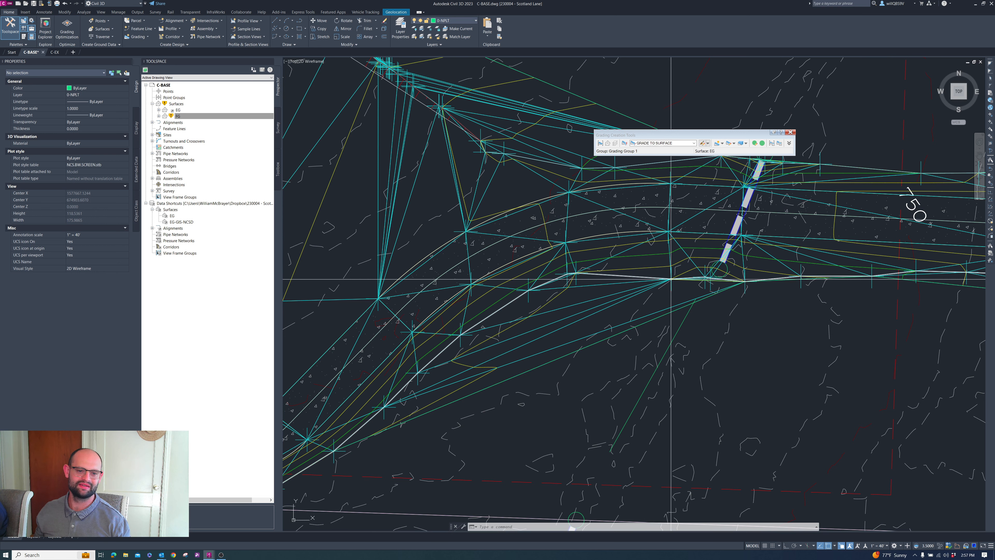
scroll(629, 259, down, 2)
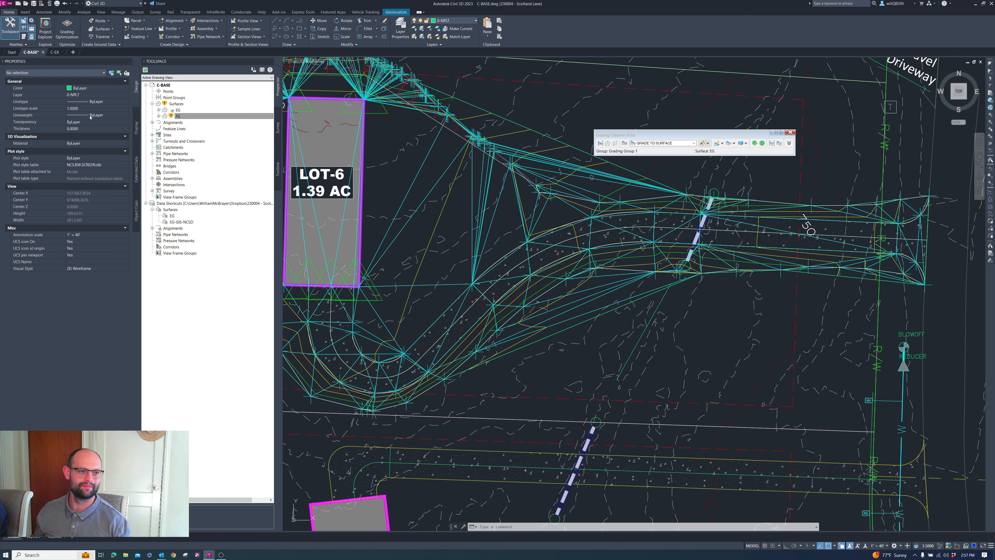
key(Escape)
key(Escape)
Step: Set the FG surface's style to Proposed 1 & 5
click(606, 289)
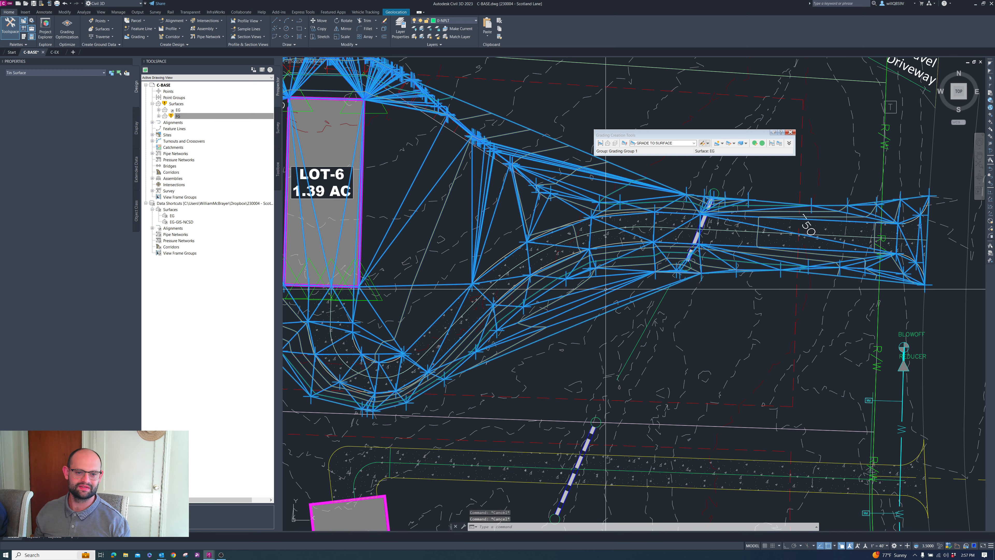
scroll(606, 289, down, 2)
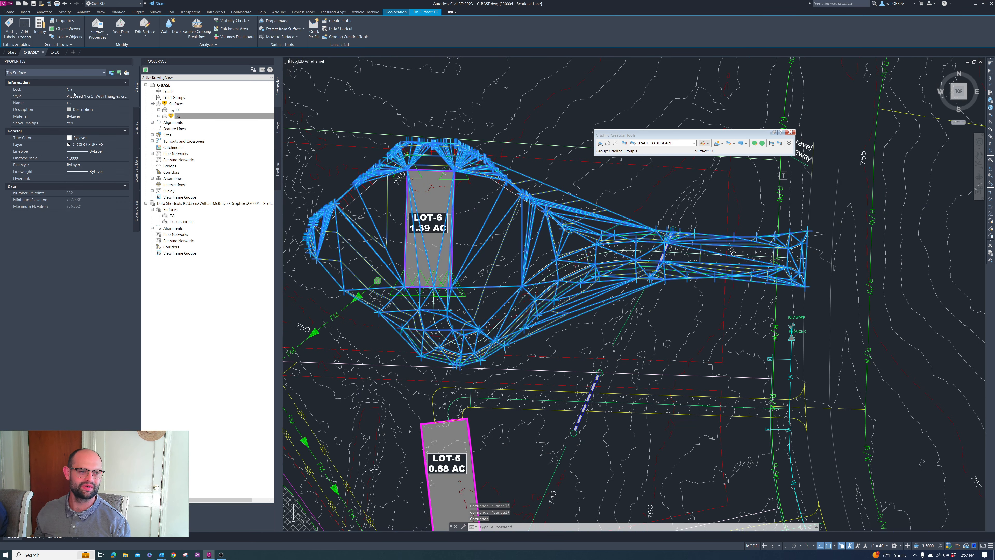
click(96, 96)
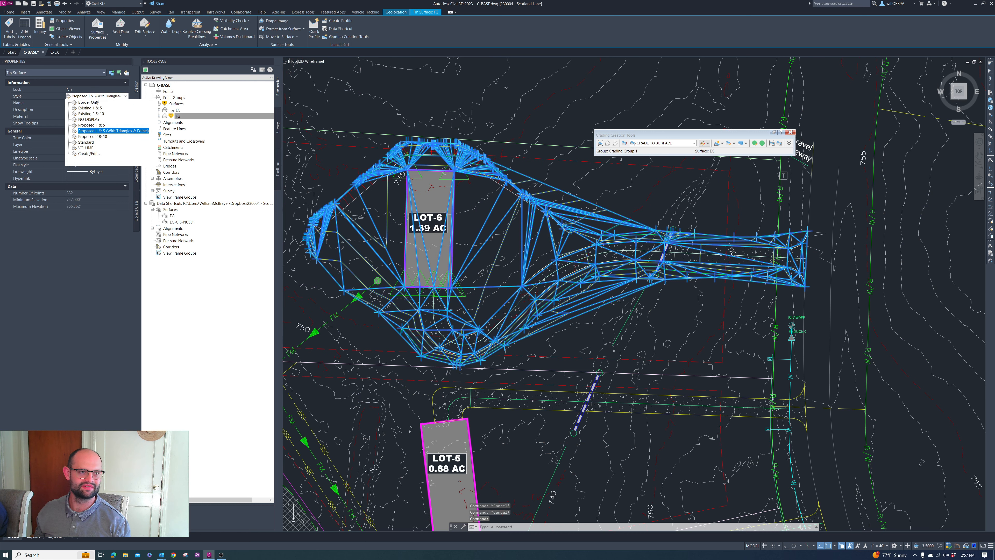
click(93, 125)
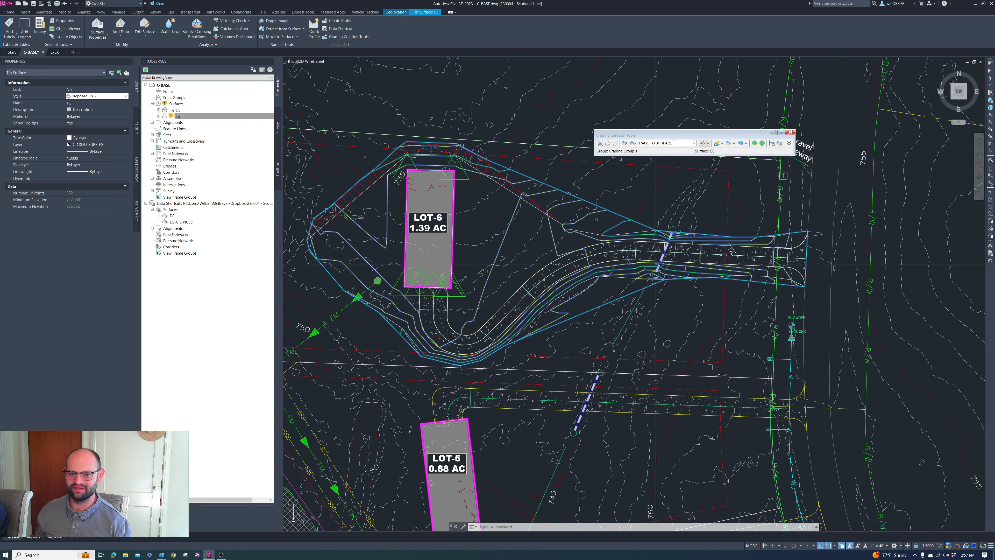
scroll(742, 249, up, 2)
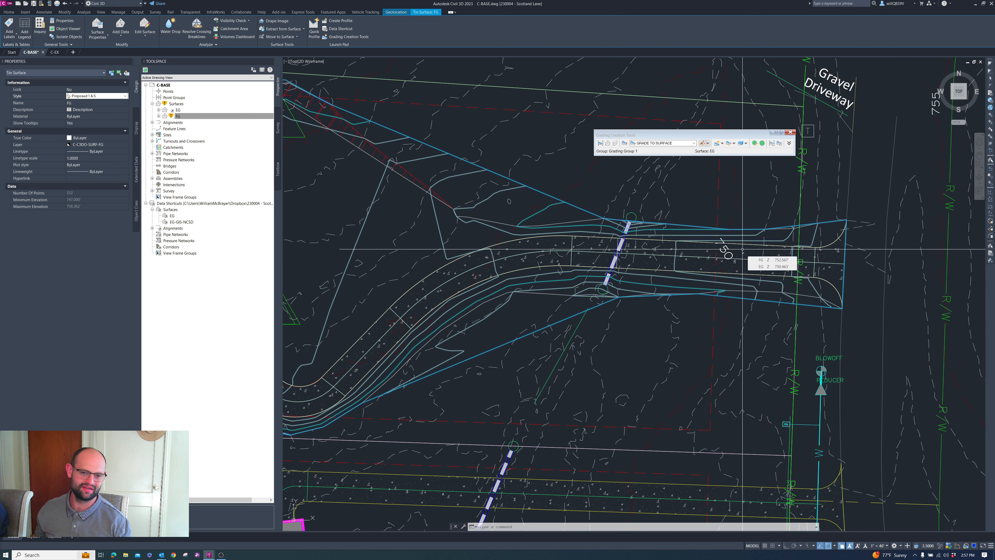
key(Escape)
Step: Draw a circle with a radius of 3 on the slope south of the driveway, east of the culvert
scroll(691, 285, up, 4)
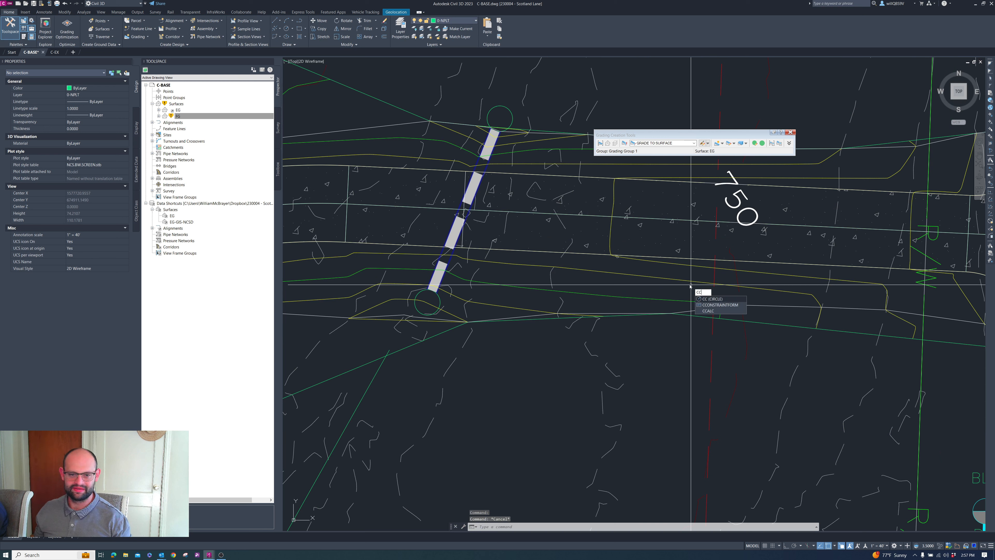
key(Return)
click(686, 281)
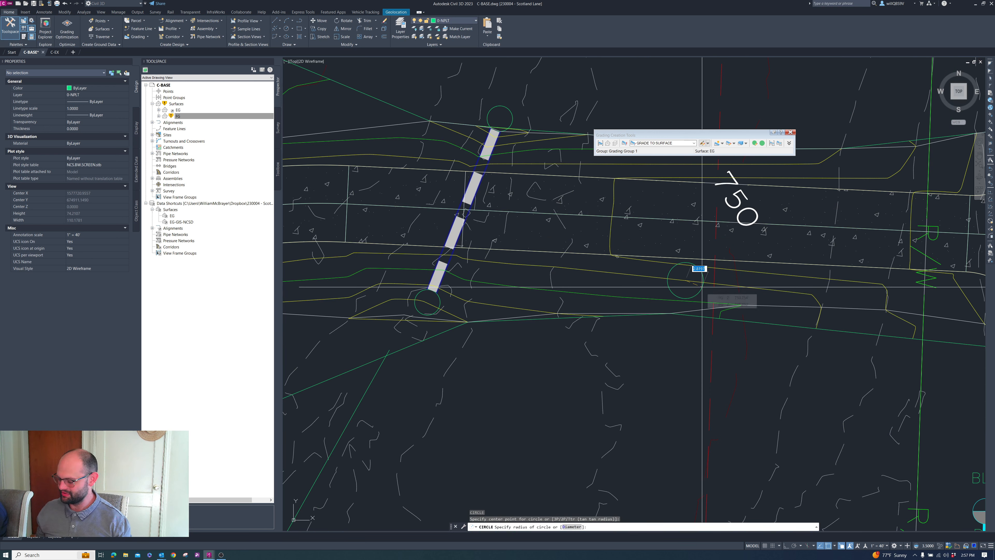
text(3)
key(Return)
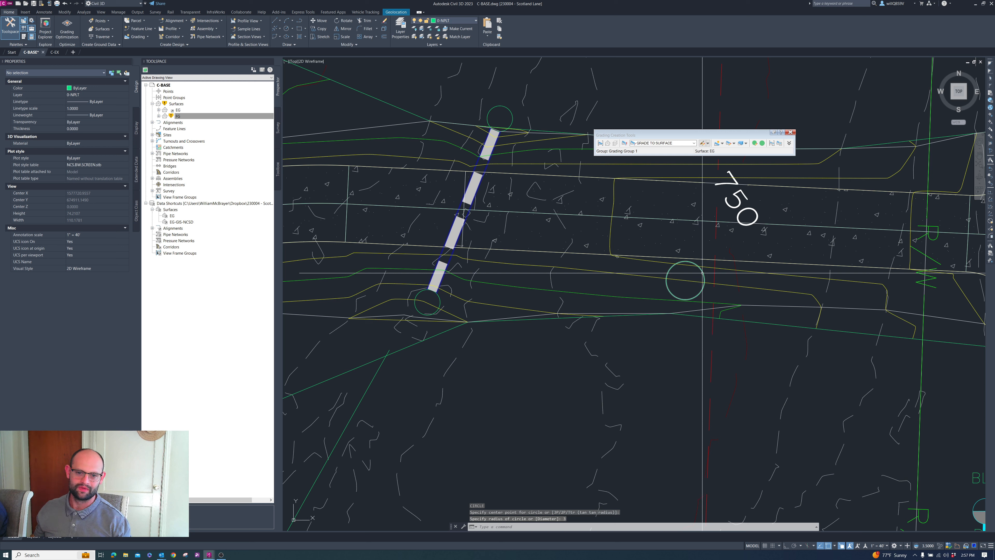
Step: Move the circle by its centre to the slope on the north side of the driveway, east of the culvert
click(702, 273)
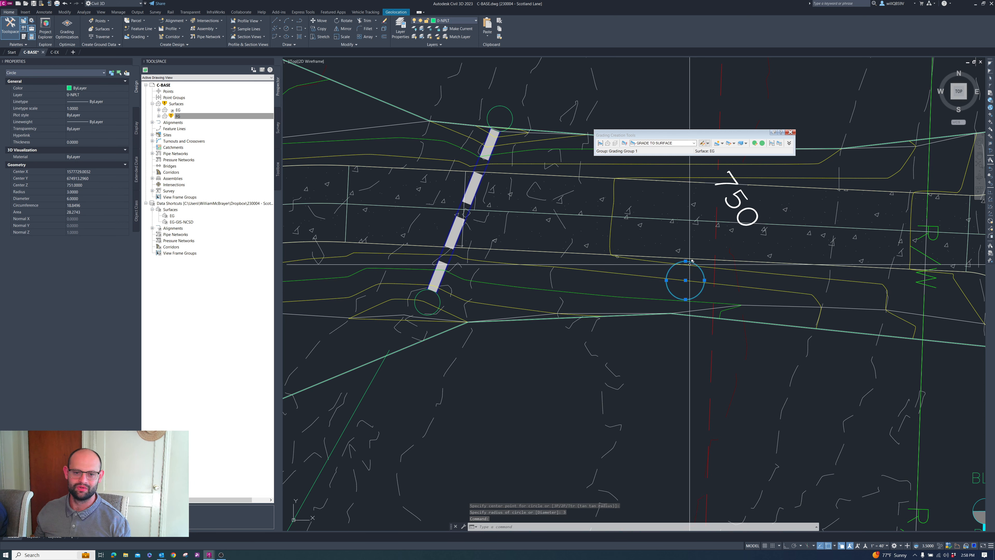
click(685, 280)
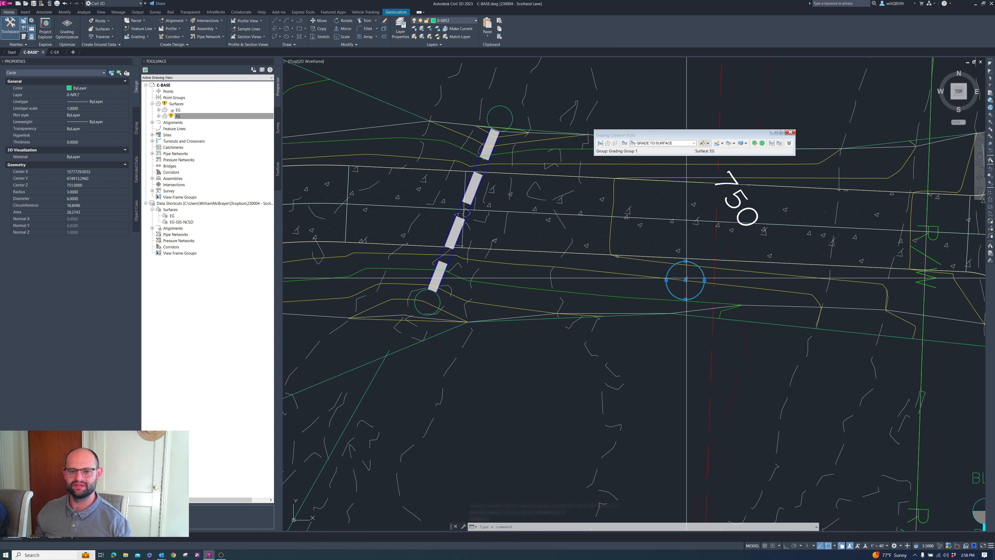
scroll(647, 251, down, 5)
scroll(643, 244, up, 5)
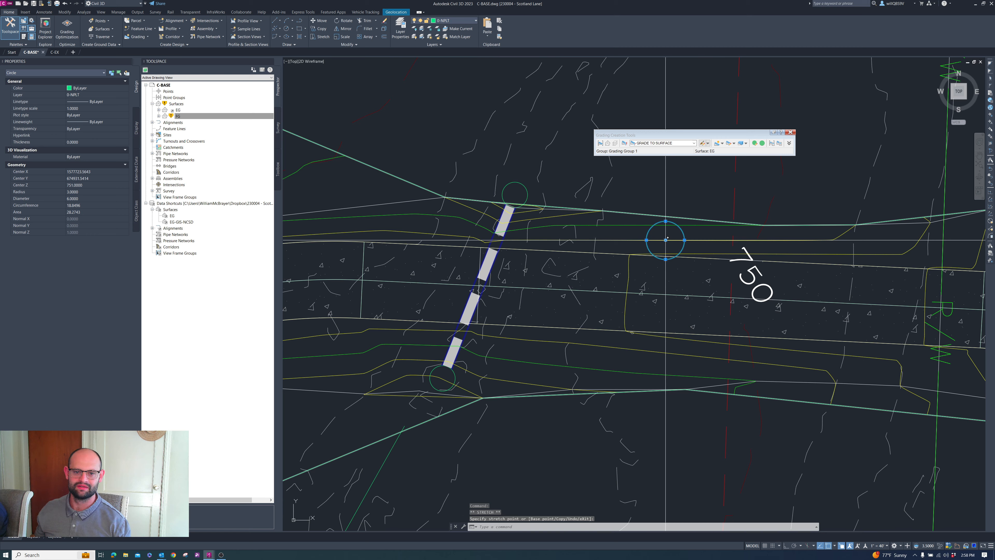
Step: Move the circle to the slope outside the driveway's southern bend to compare the width there, and delete it
scroll(668, 238, down, 5)
scroll(434, 381, up, 5)
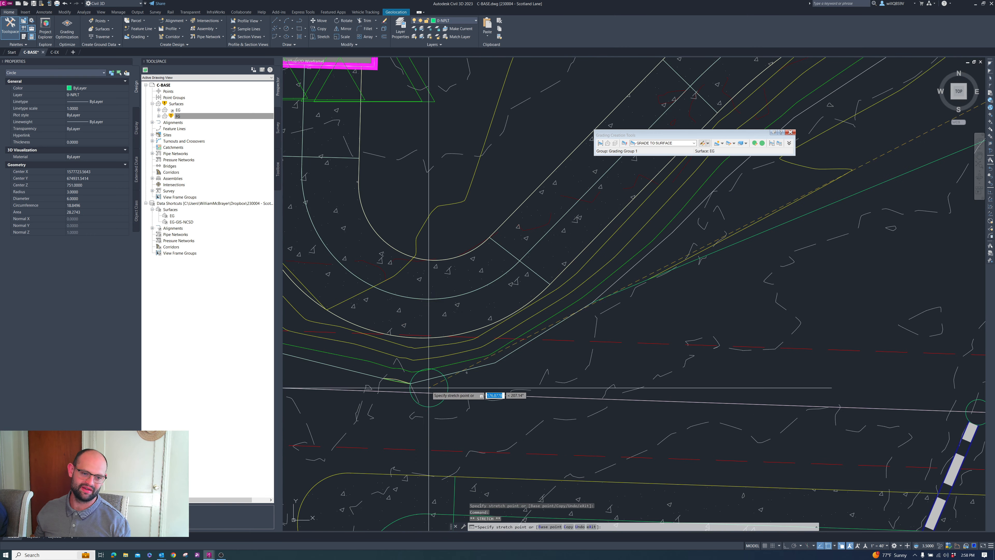
scroll(472, 349, up, 2)
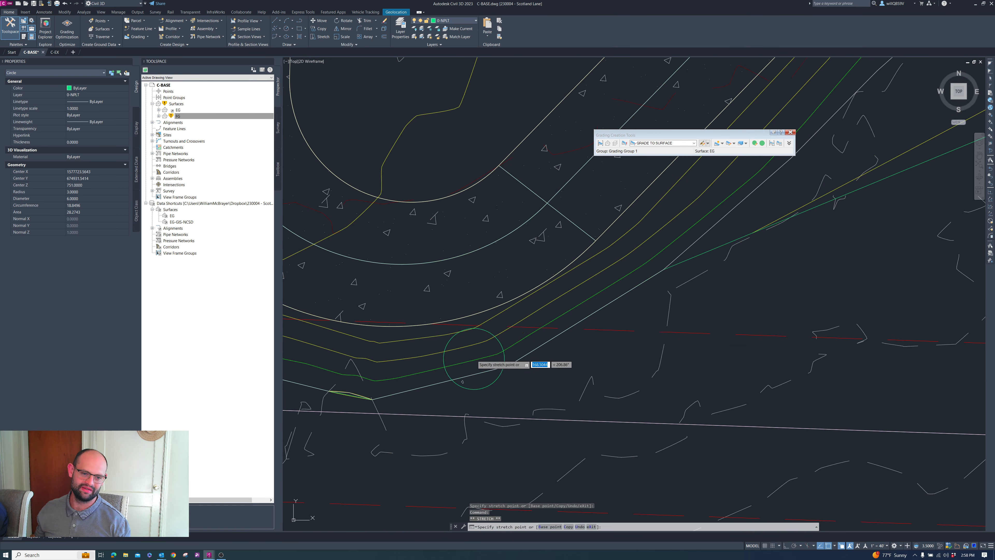
click(394, 373)
scroll(440, 356, down, 4)
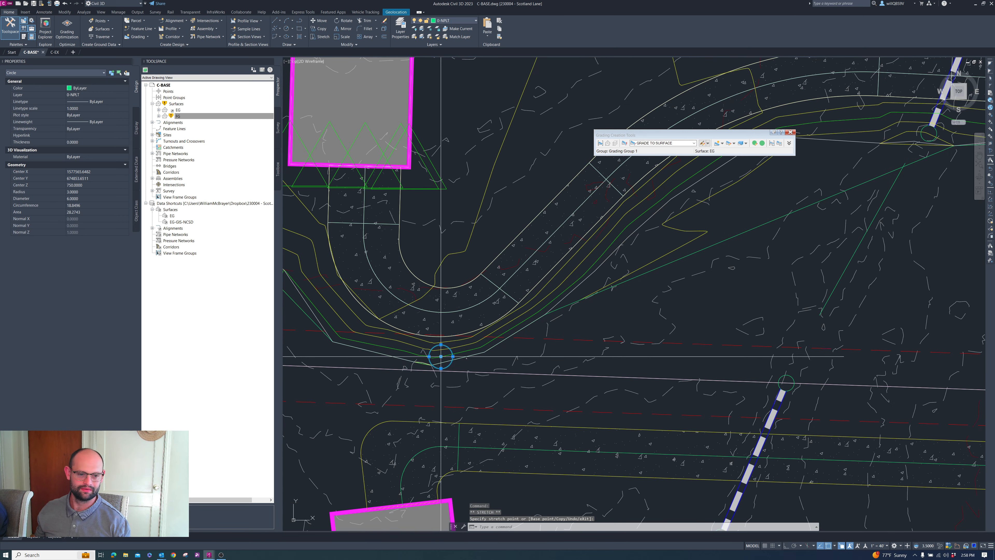
scroll(441, 356, up, 4)
scroll(498, 345, down, 2)
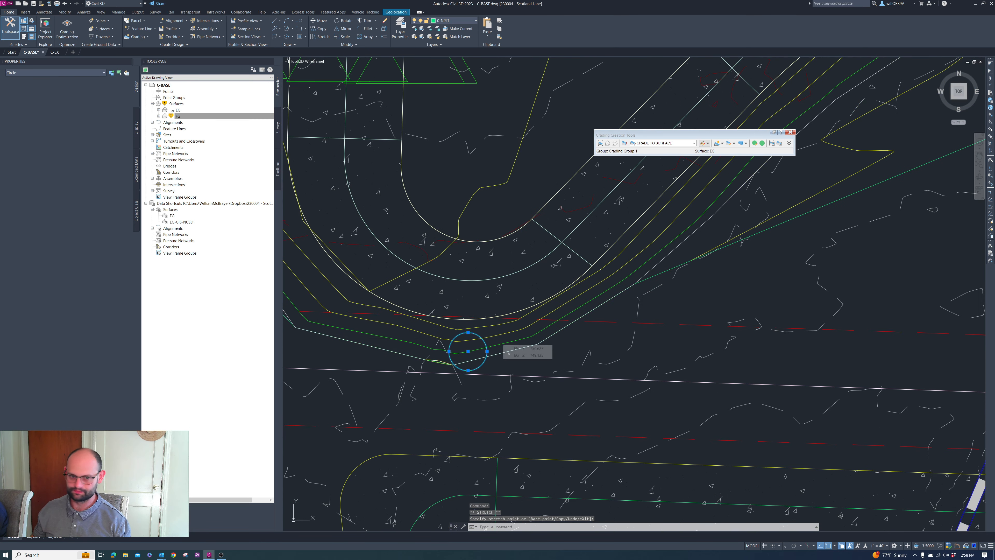
key(Delete)
Step: Stretch the two closely spaced vertices of the south feature line at the driveway's bend outward, past the lot line
scroll(506, 348, down, 5)
scroll(449, 169, up, 2)
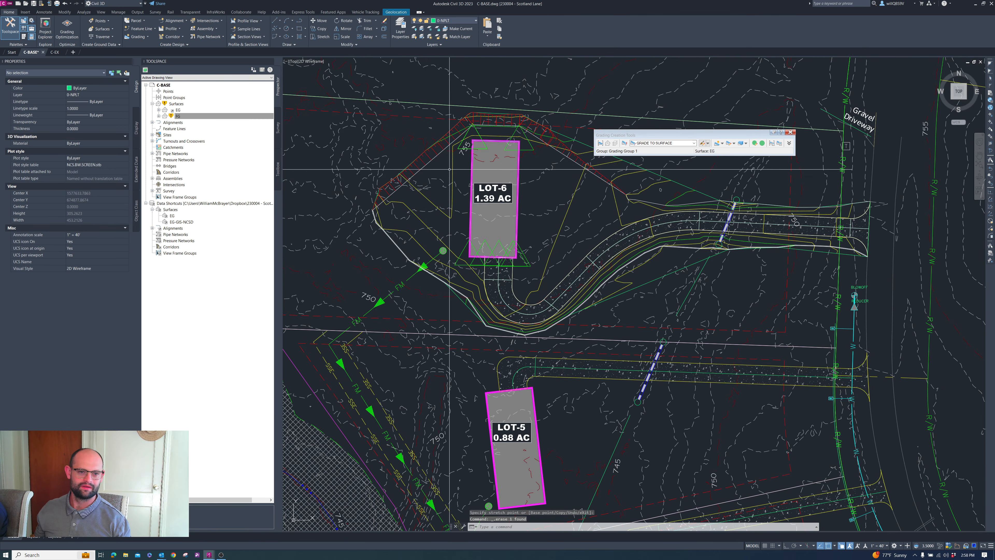
scroll(476, 313, up, 4)
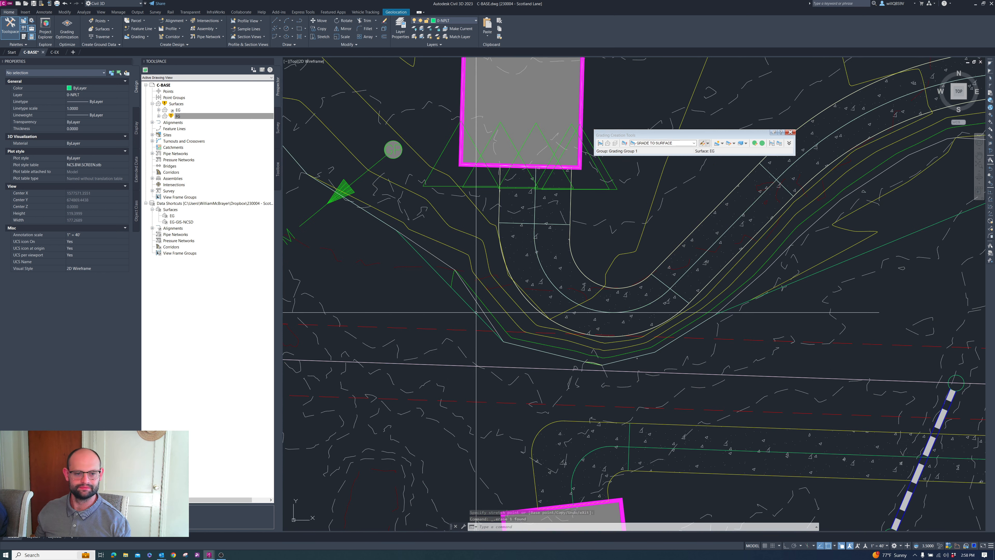
click(476, 303)
scroll(508, 348, up, 4)
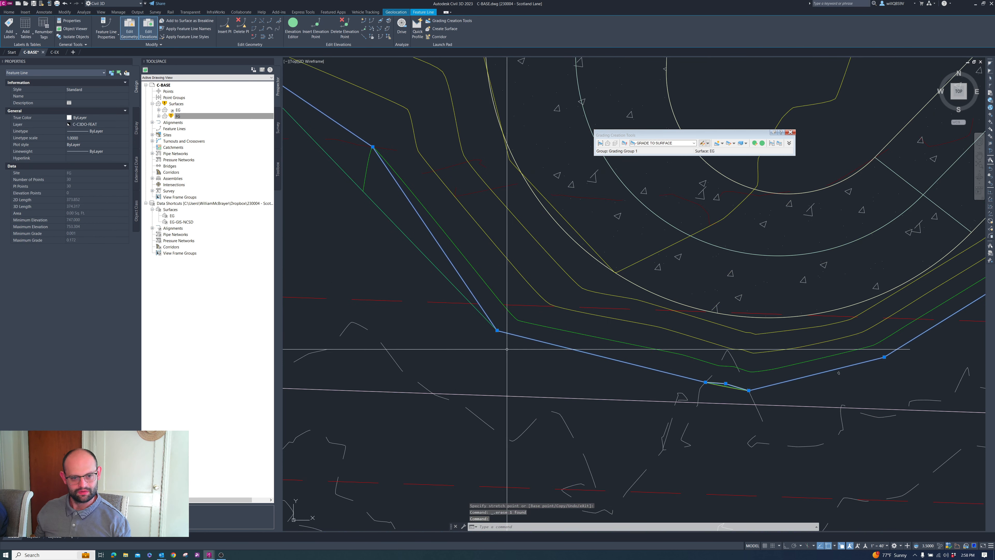
click(706, 381)
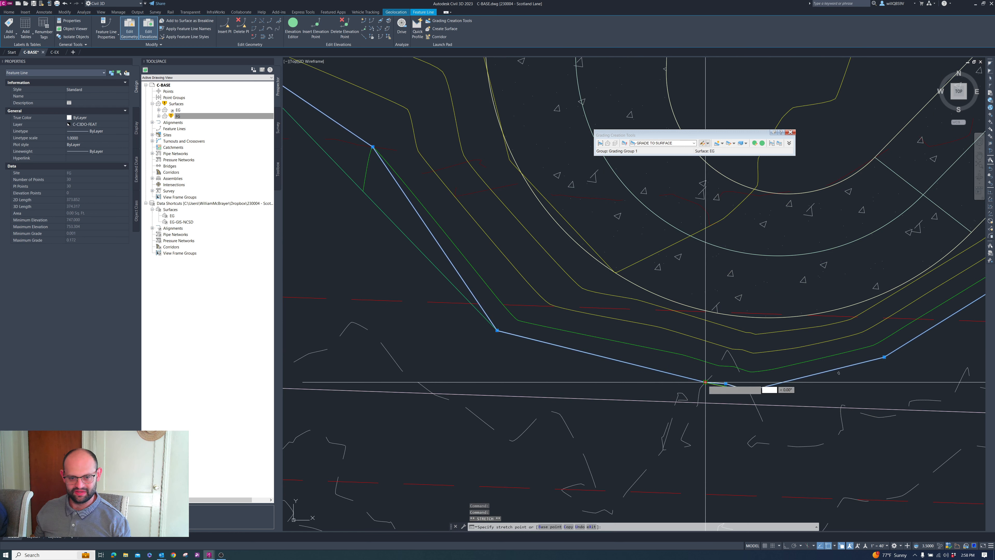
click(670, 420)
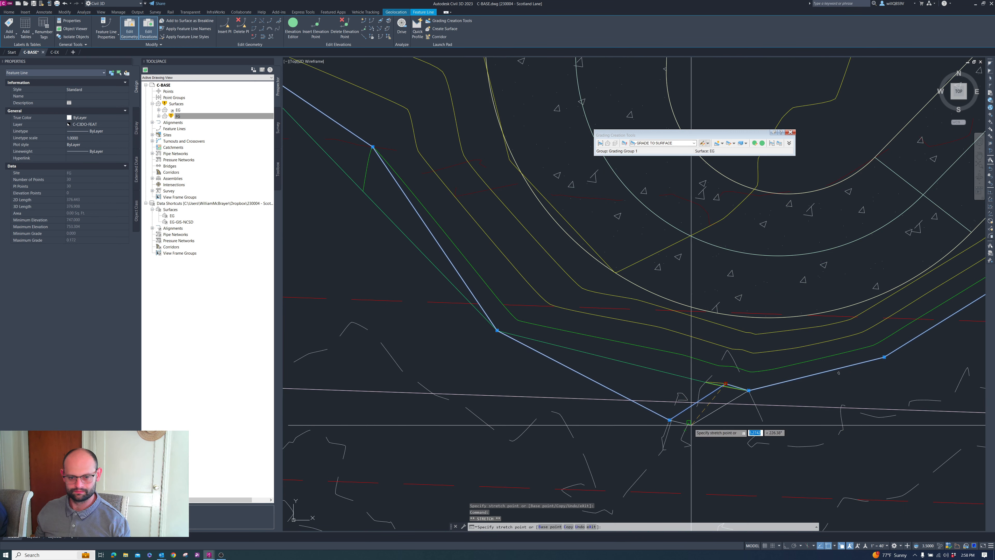
click(691, 423)
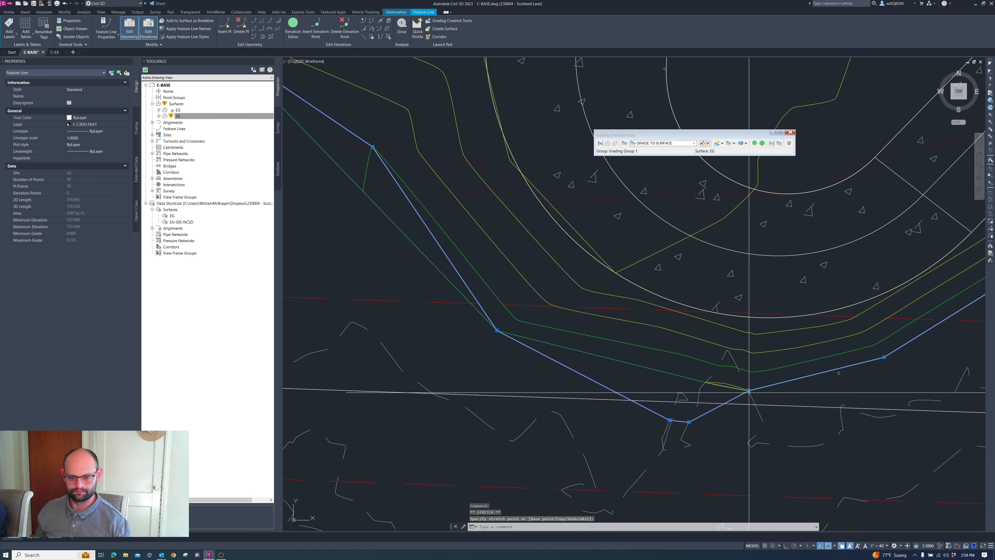
Step: Stretch the next three vertices of the feature line, around the east side of the driveway bend, farther out from the driveway
click(759, 432)
scroll(758, 429, down, 4)
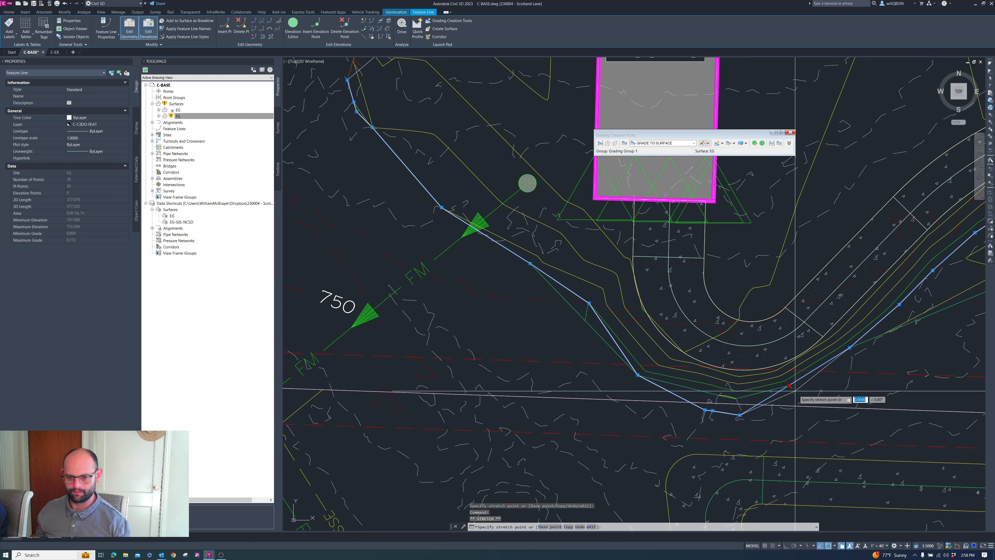
click(801, 397)
scroll(803, 392, up, 4)
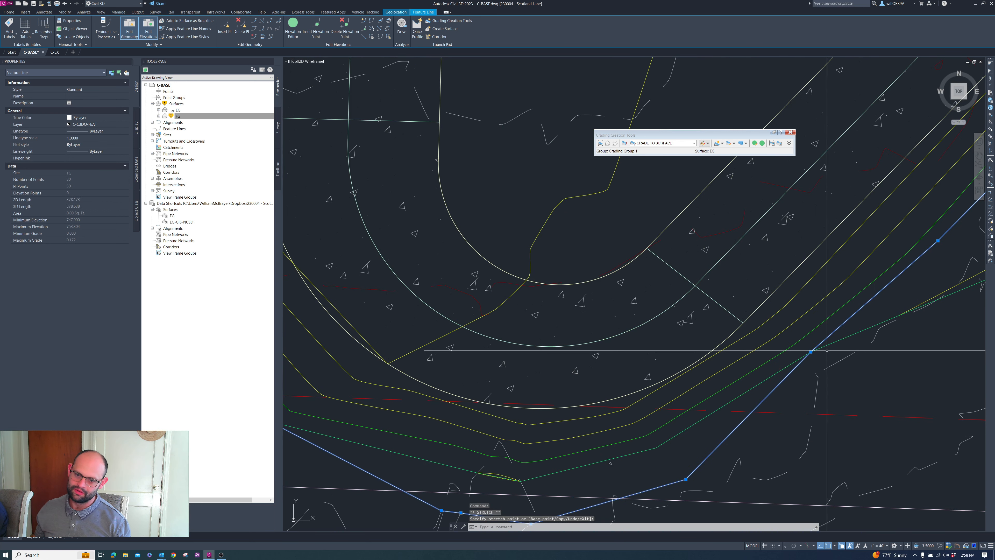
click(812, 352)
click(817, 387)
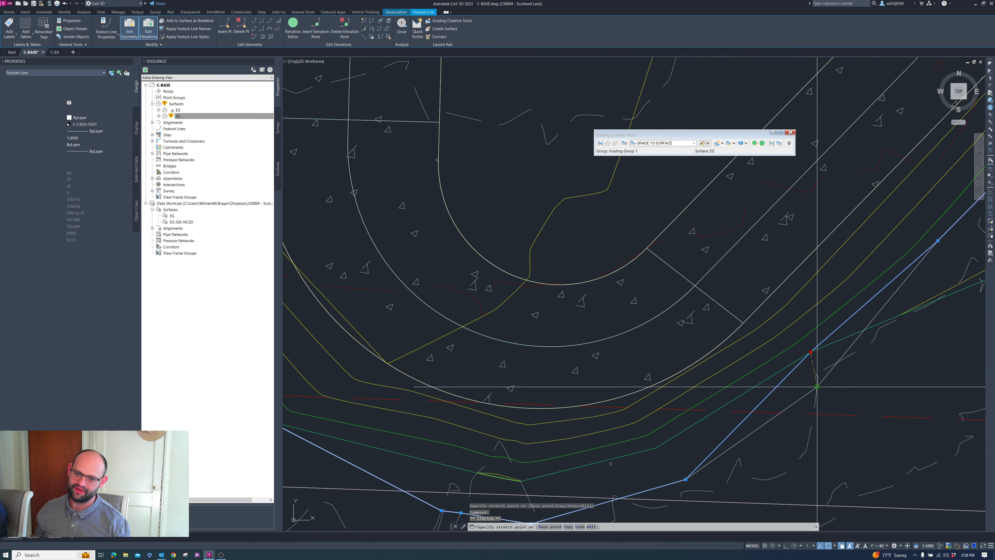
Step: Stretch the three feature line vertices along the diagonal part of the driveway outward to the southeast, widening the slope
scroll(742, 385, down, 2)
scroll(601, 412, down, 4)
scroll(602, 412, up, 6)
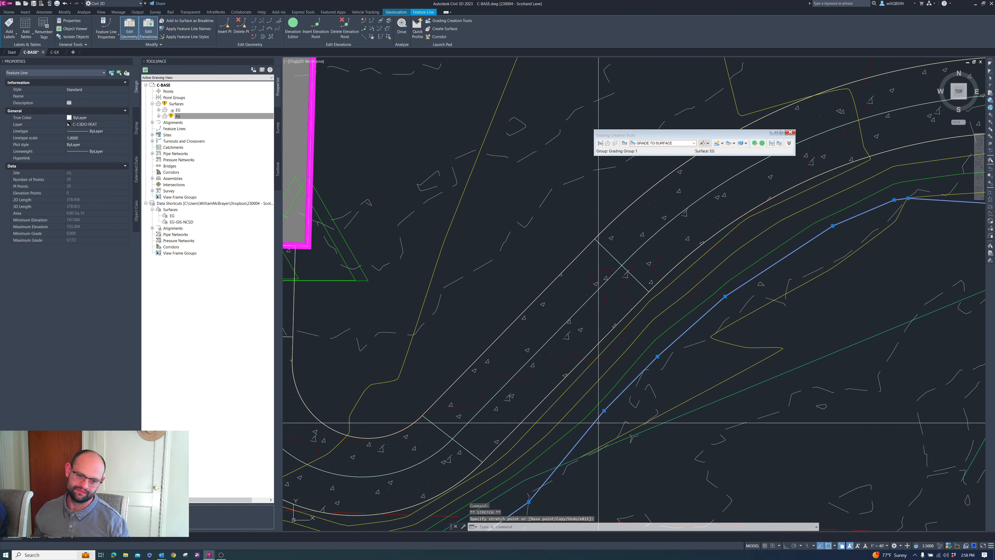
click(604, 410)
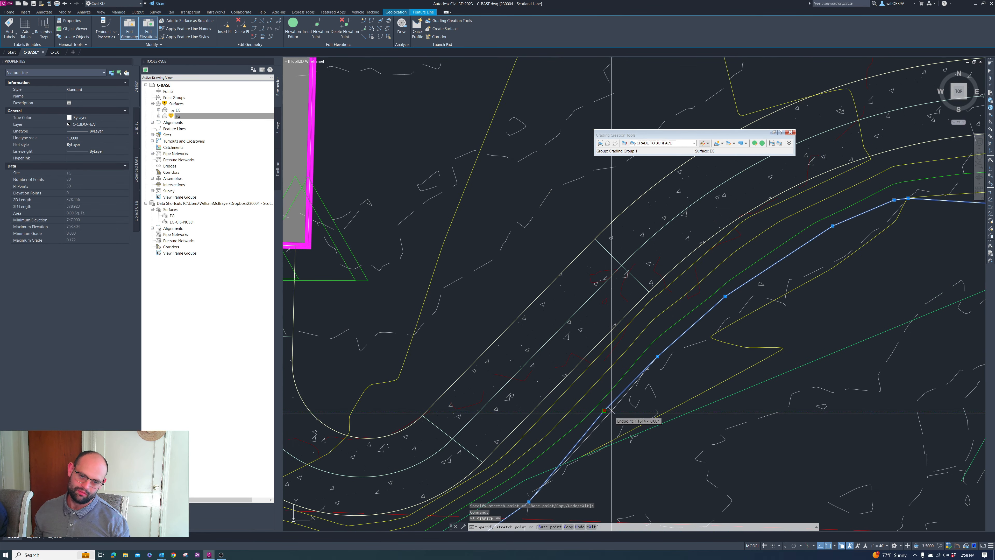
click(613, 425)
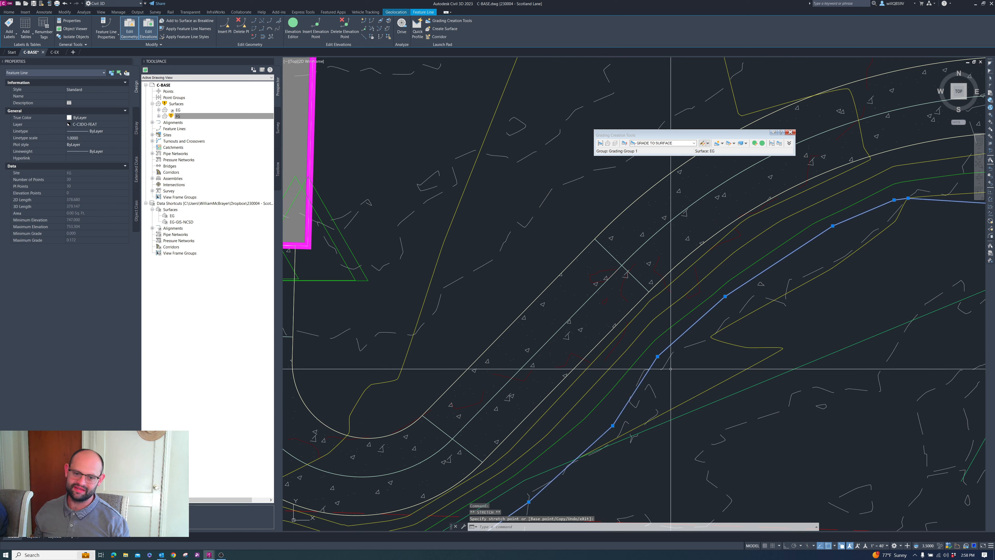
click(658, 355)
click(691, 351)
scroll(697, 333, down, 2)
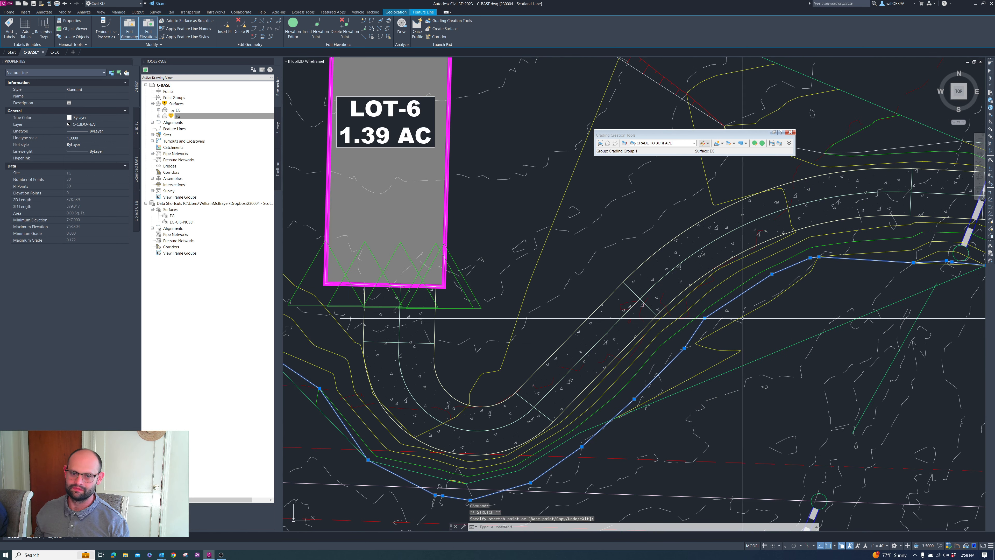
click(705, 317)
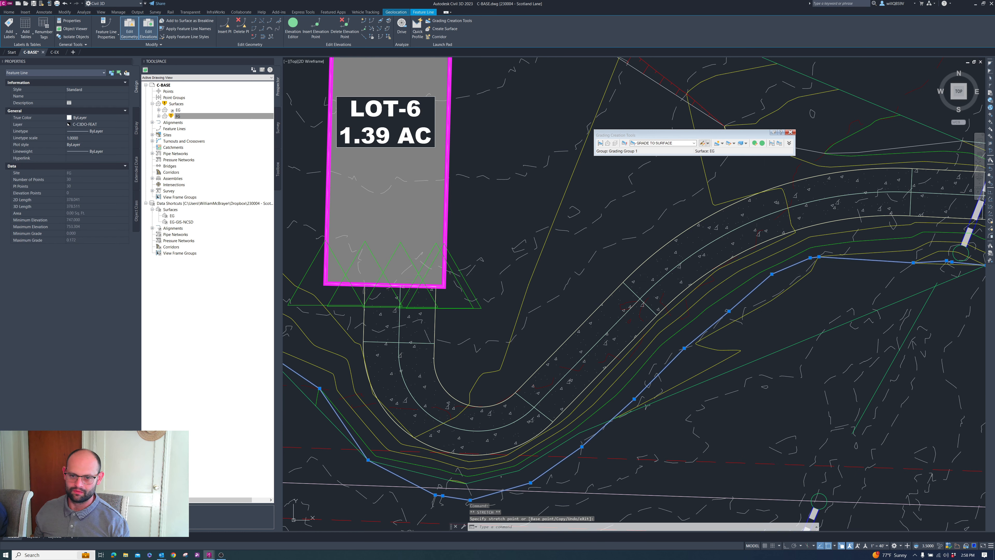
Step: Stretch the remaining feature line vertices where the driveway curves toward the culvert farther outward, placing the last one without snapping
scroll(777, 285, up, 2)
click(777, 284)
scroll(777, 284, down, 2)
scroll(796, 267, up, 2)
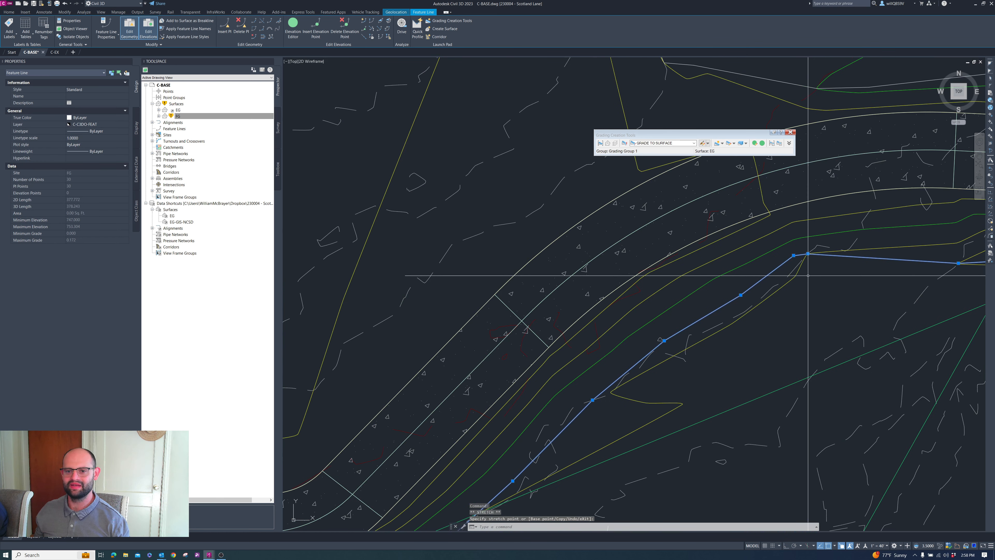
click(854, 275)
click(794, 255)
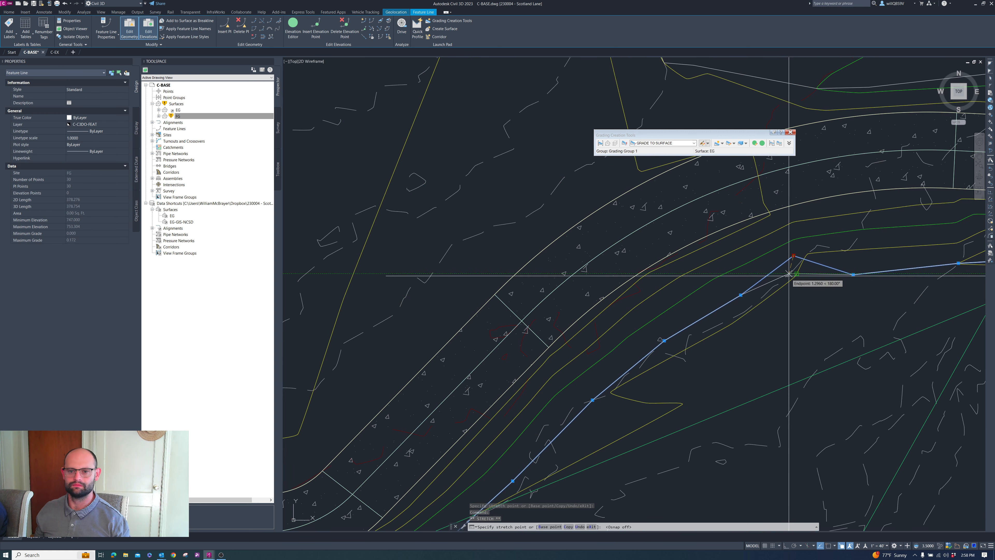
scroll(789, 273, up, 4)
key(F3)
shift+right_click(790, 273)
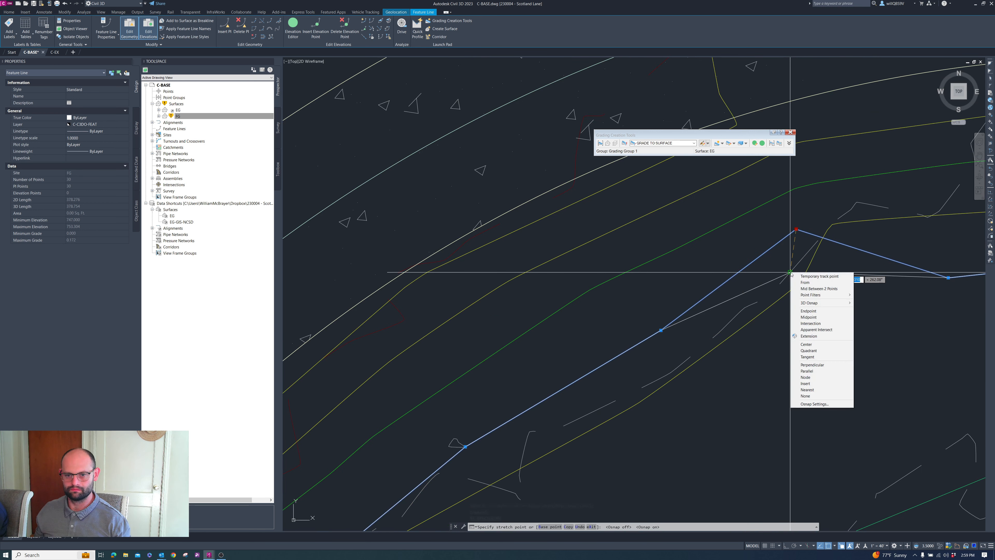
click(789, 271)
scroll(789, 271, down, 6)
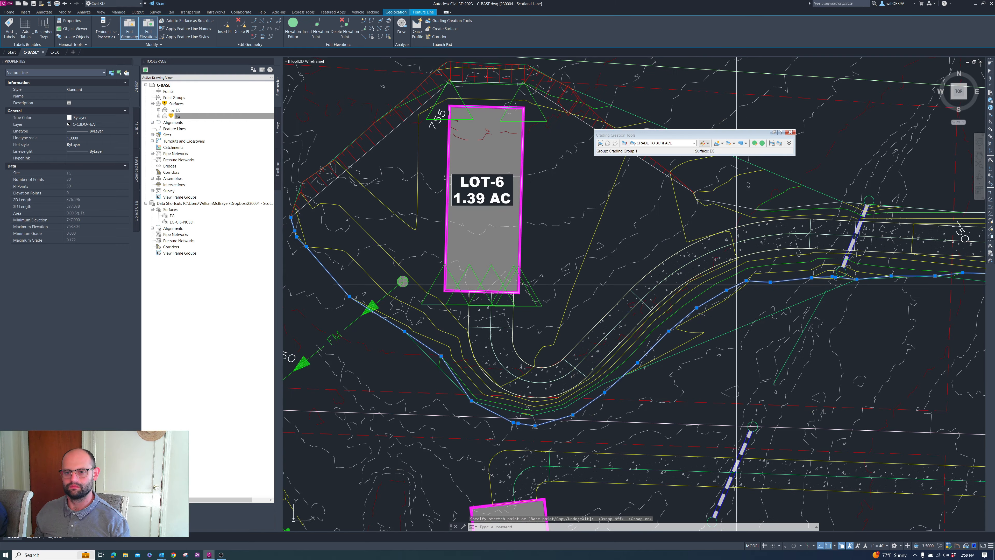
scroll(881, 284, up, 4)
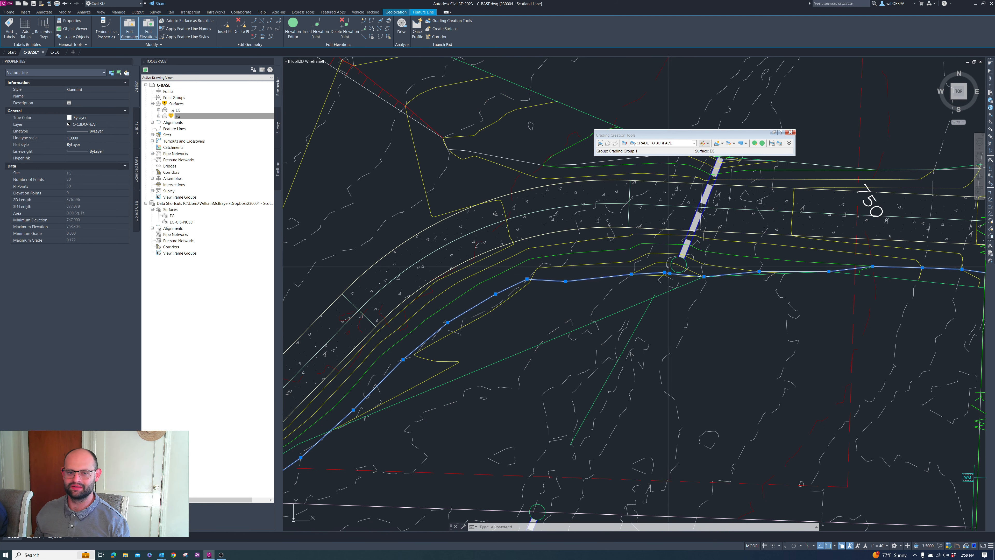
scroll(795, 271, down, 2)
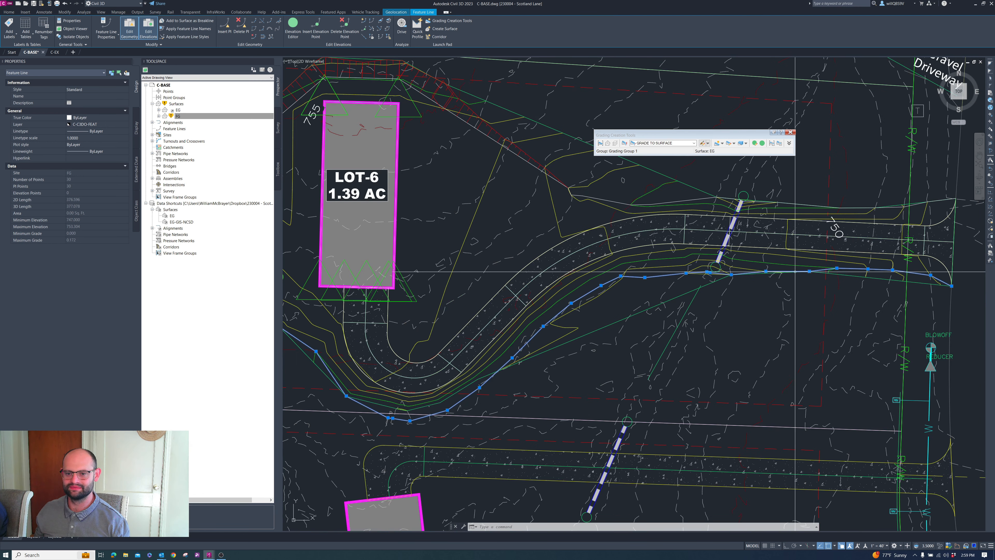
Step: Stretch the three south feature line vertices just east of the culvert farther outward, away from the driveway
scroll(795, 271, up, 3)
click(827, 262)
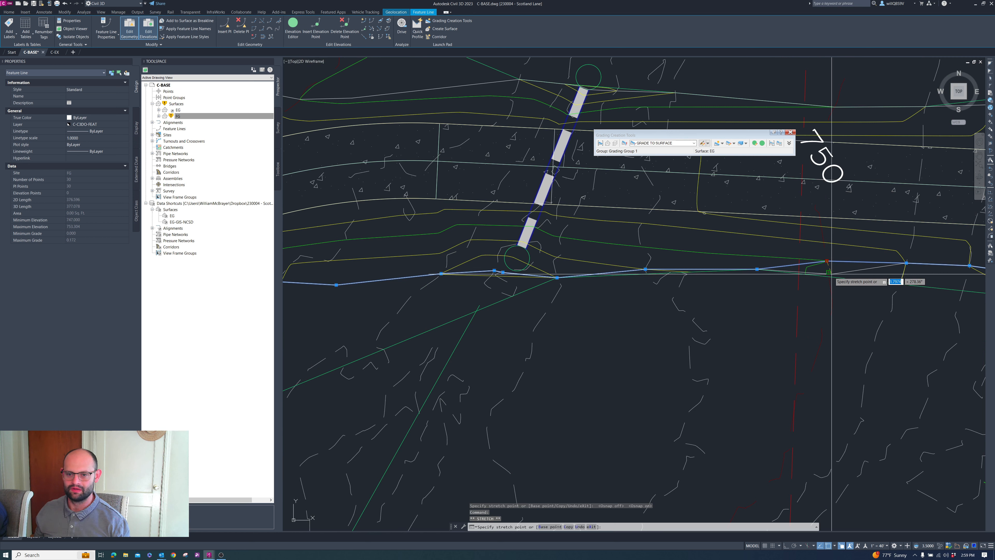
click(831, 287)
click(756, 268)
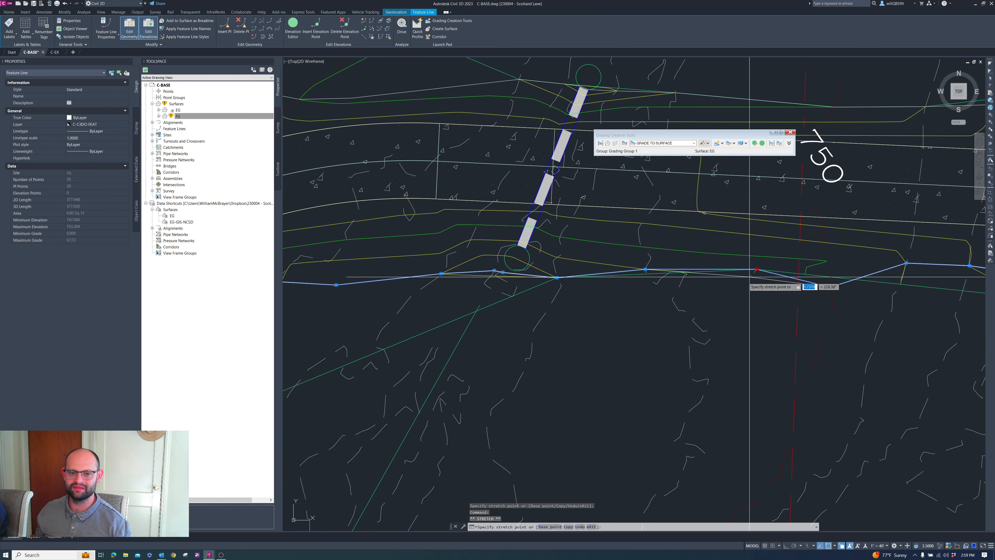
click(723, 286)
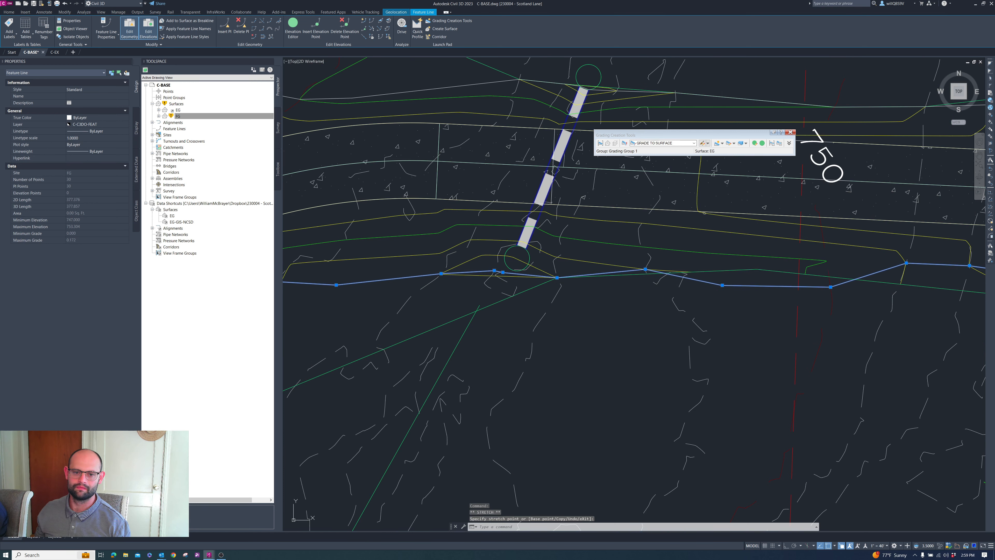
click(645, 270)
click(673, 294)
scroll(666, 294, down, 4)
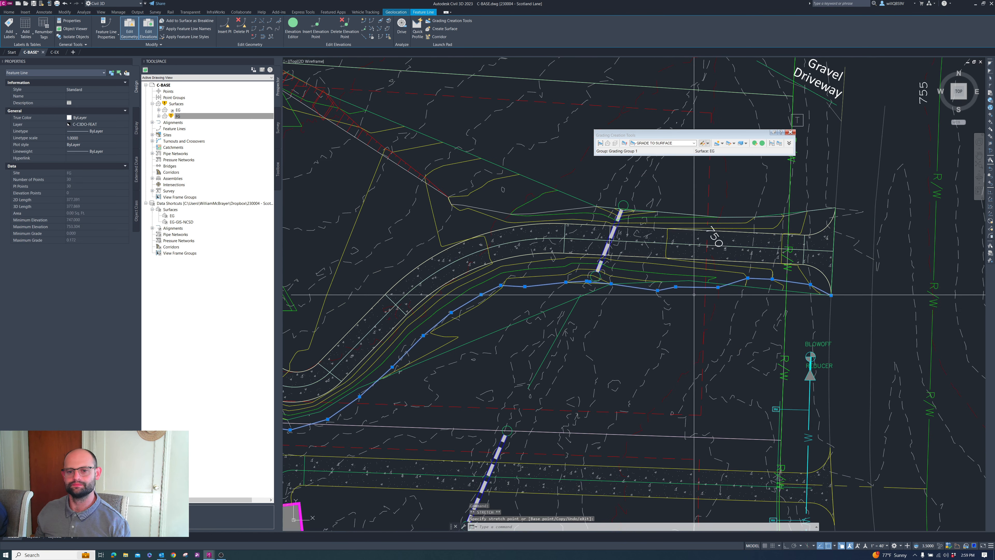
Step: Stretch the two south feature line vertices just west of the right-of-way line outward, placing the second with an Endpoint snap, and deselect the line
scroll(776, 291, up, 2)
click(737, 274)
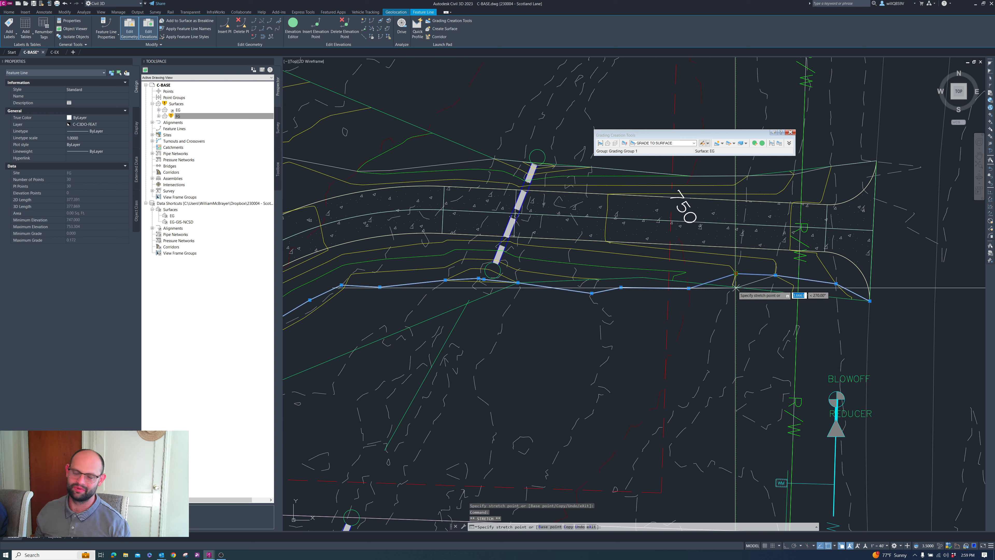
scroll(736, 288, up, 2)
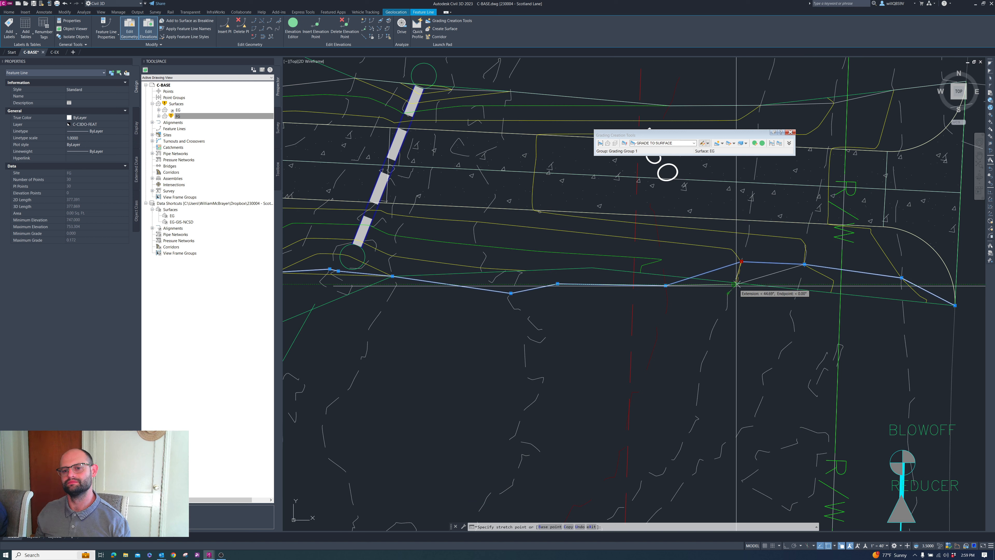
click(737, 283)
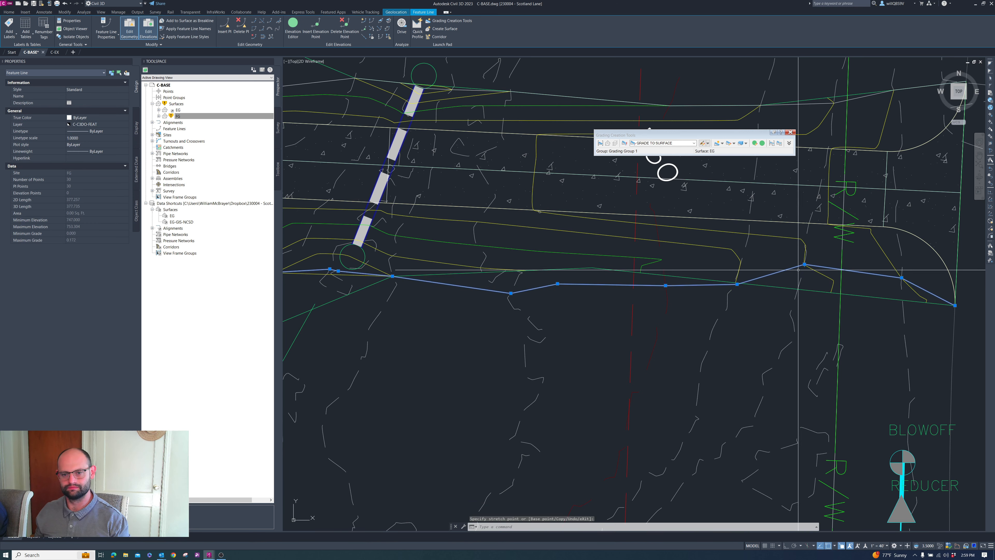
click(804, 264)
shift+right_click(798, 292)
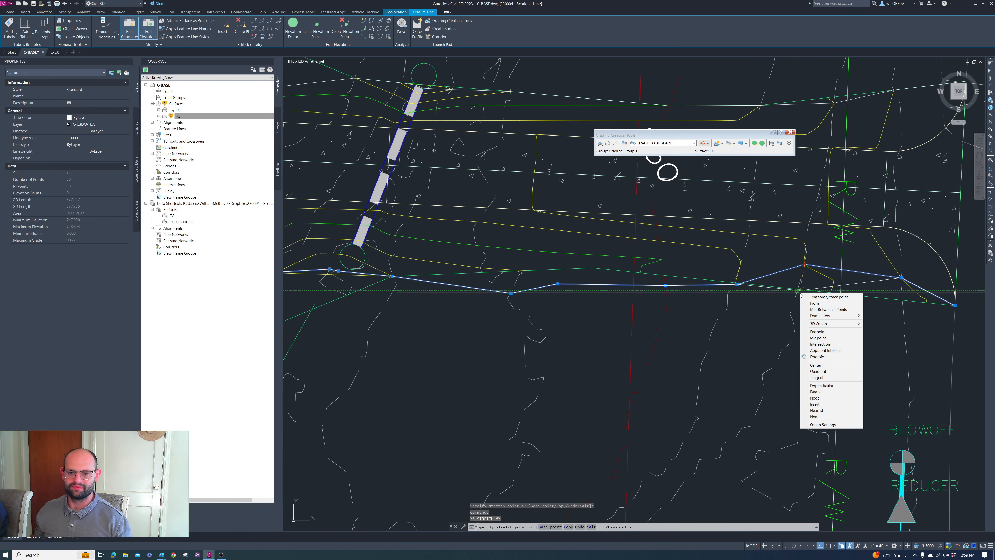
click(819, 331)
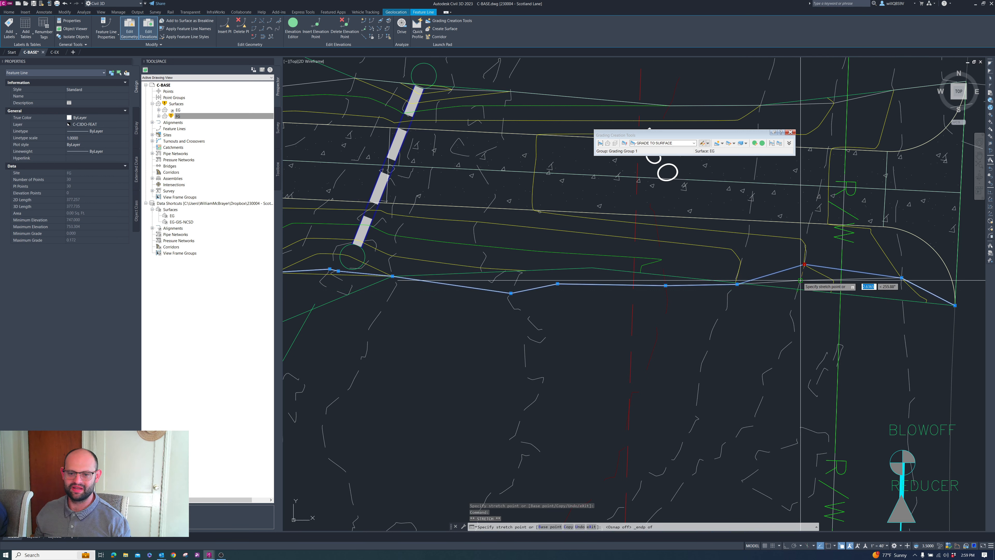
click(799, 281)
scroll(795, 287, down, 4)
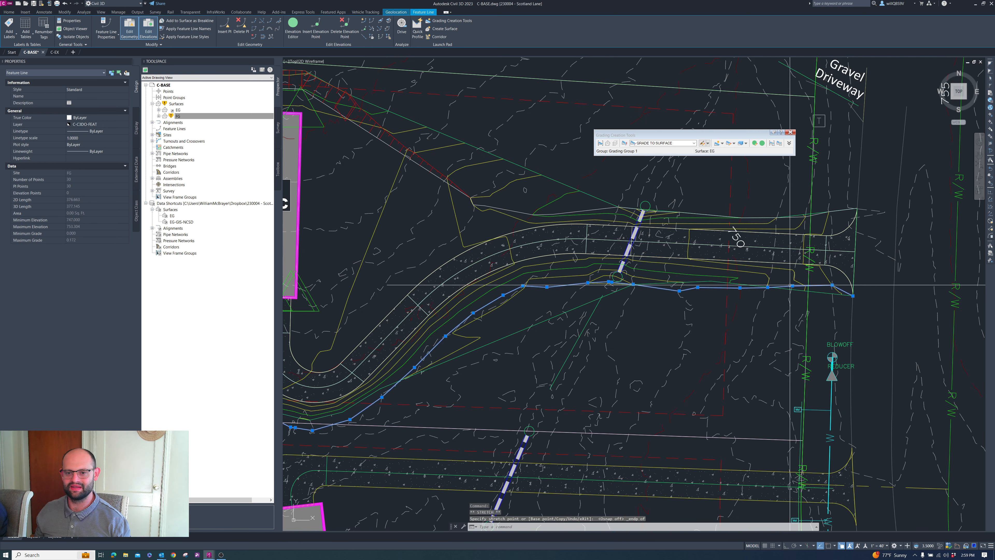
key(Escape)
scroll(796, 274, down, 6)
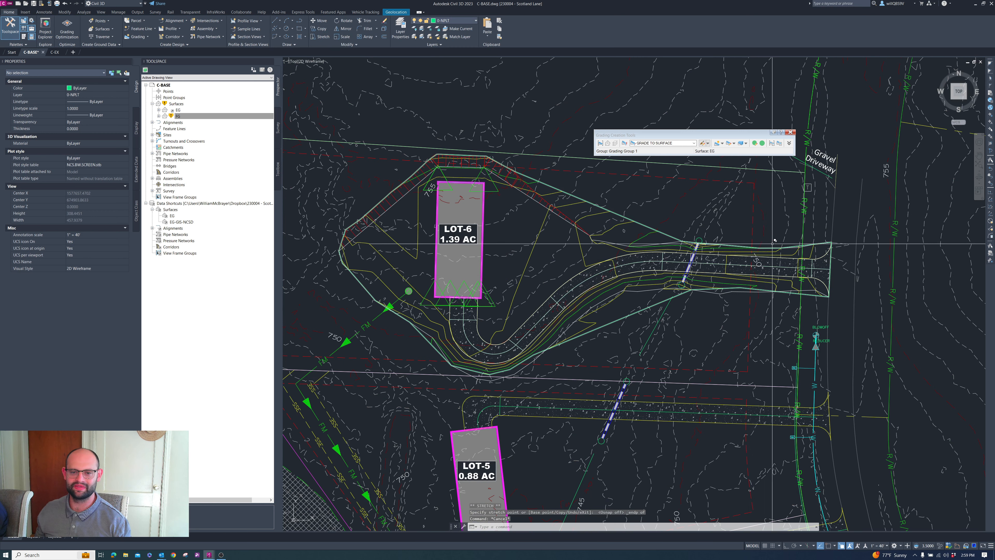
Step: Stretch the north feature line vertex above the 750 contour label northward, using an Endpoint snap
scroll(802, 254, up, 8)
click(802, 253)
scroll(773, 288, up, 3)
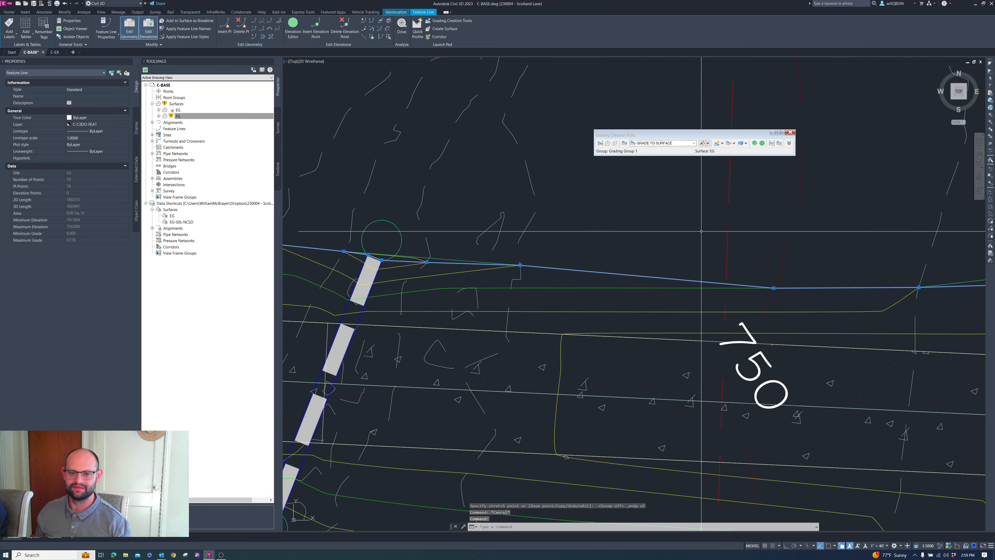
click(773, 288)
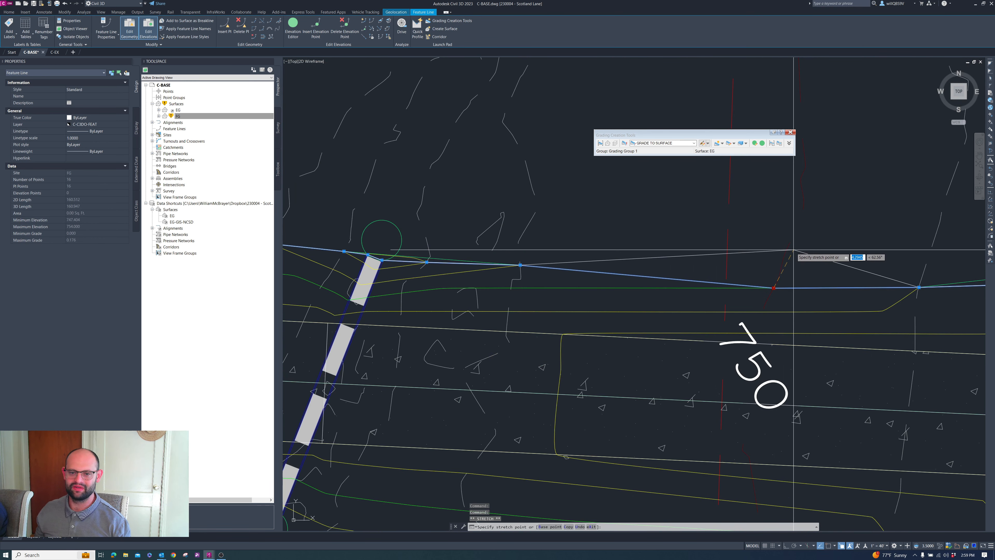
shift+right_click(770, 232)
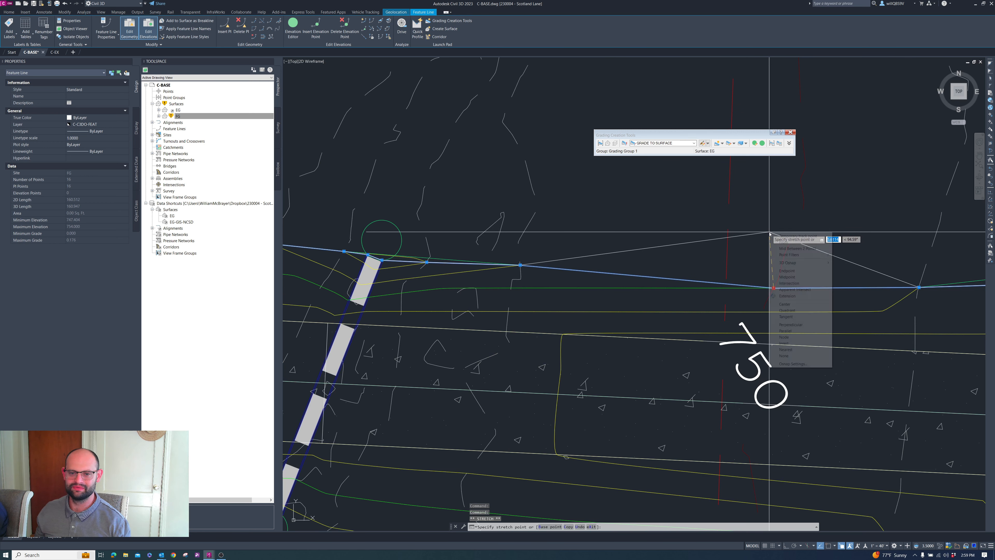
click(788, 271)
click(788, 246)
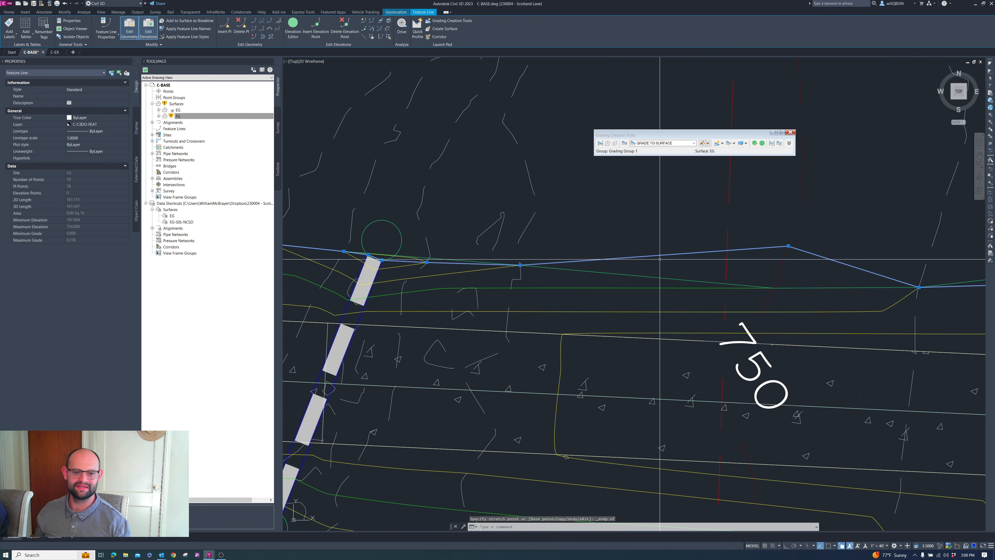
Step: Stretch the next two north feature line vertices just east of the culvert northward, using Endpoint snaps
scroll(656, 258, down, 4)
scroll(600, 259, up, 4)
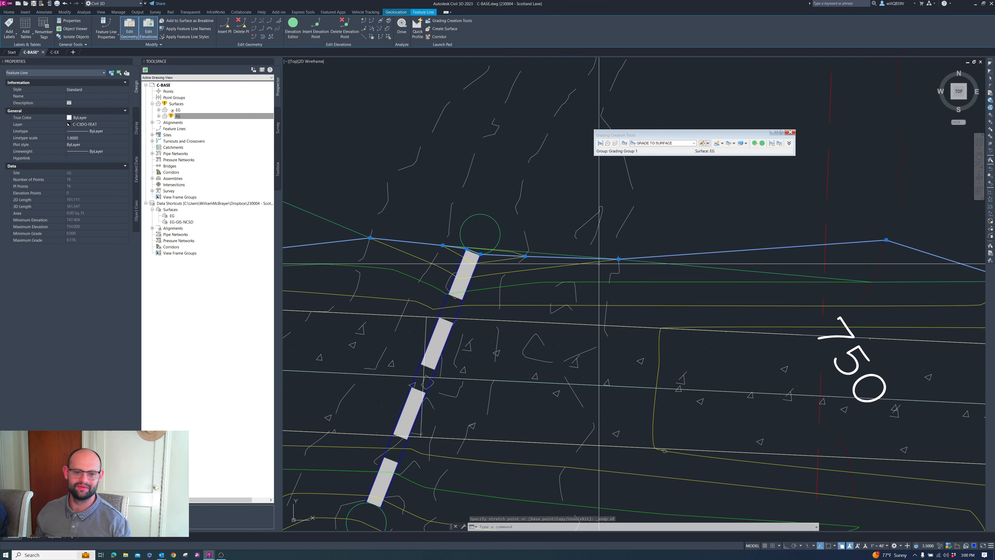
click(618, 258)
shift+right_click(625, 222)
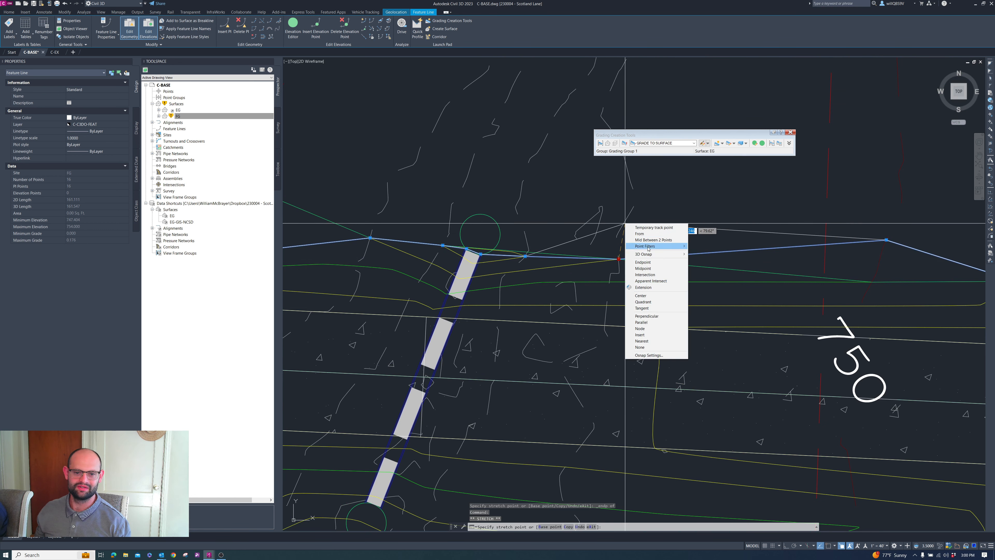
click(649, 263)
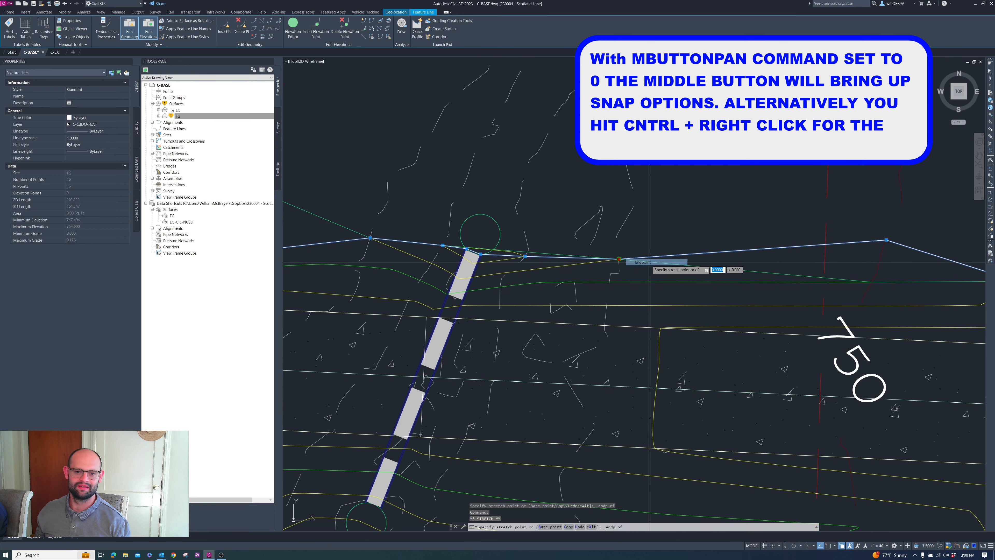
click(625, 225)
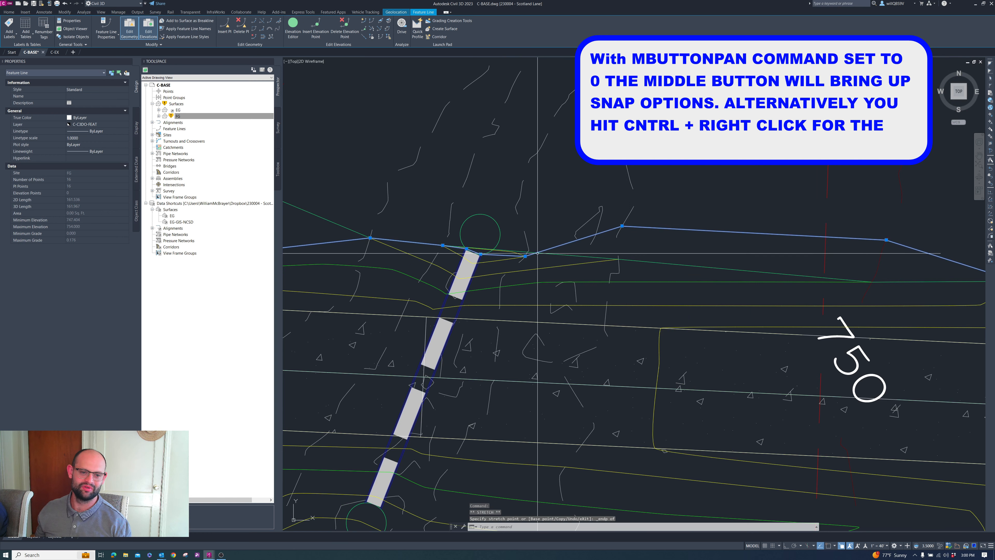
click(525, 256)
ctrl+right_click(527, 233)
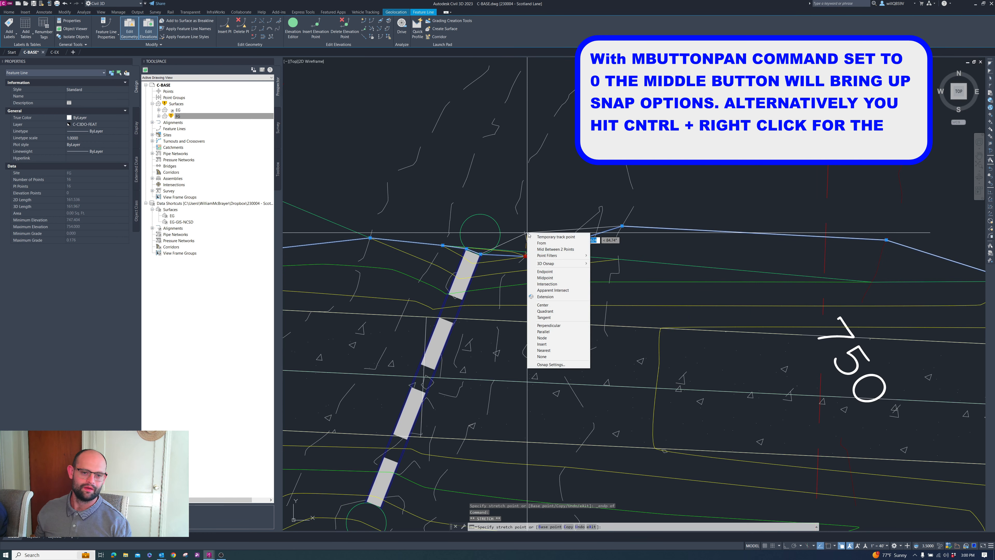
click(545, 272)
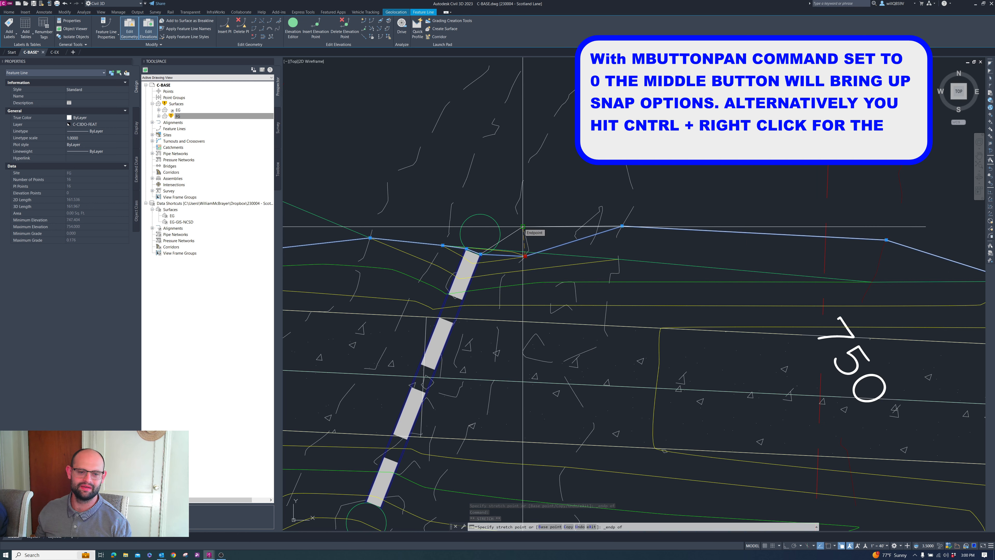
click(523, 227)
Step: Stretch the two north feature line vertices at the culvert's end outward into the circle around the outlet
scroll(545, 239, down, 2)
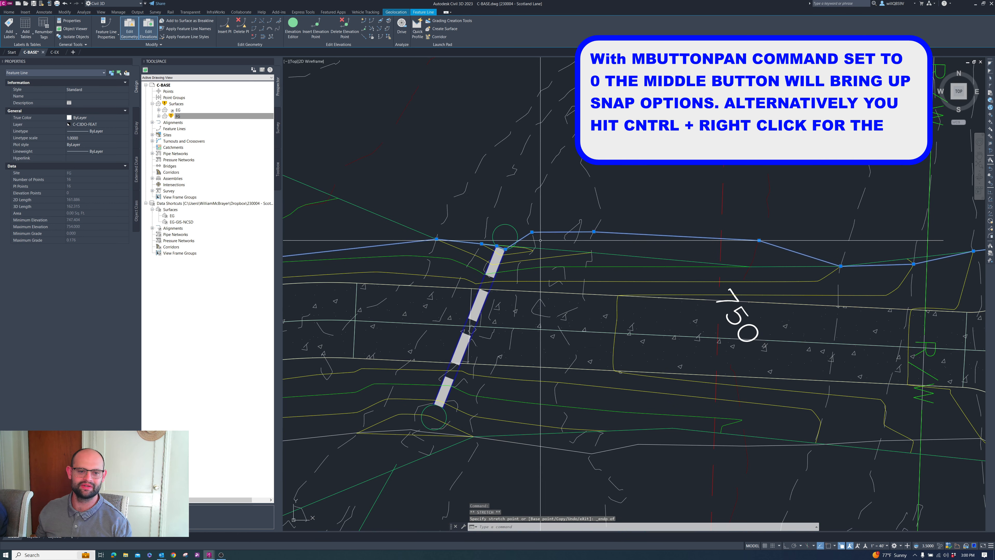
scroll(501, 238, up, 4)
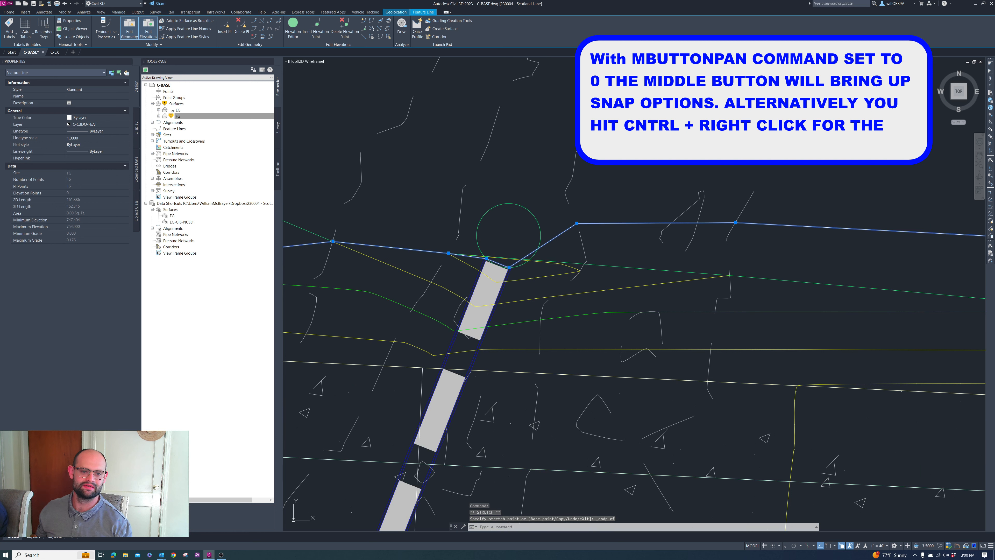
click(518, 234)
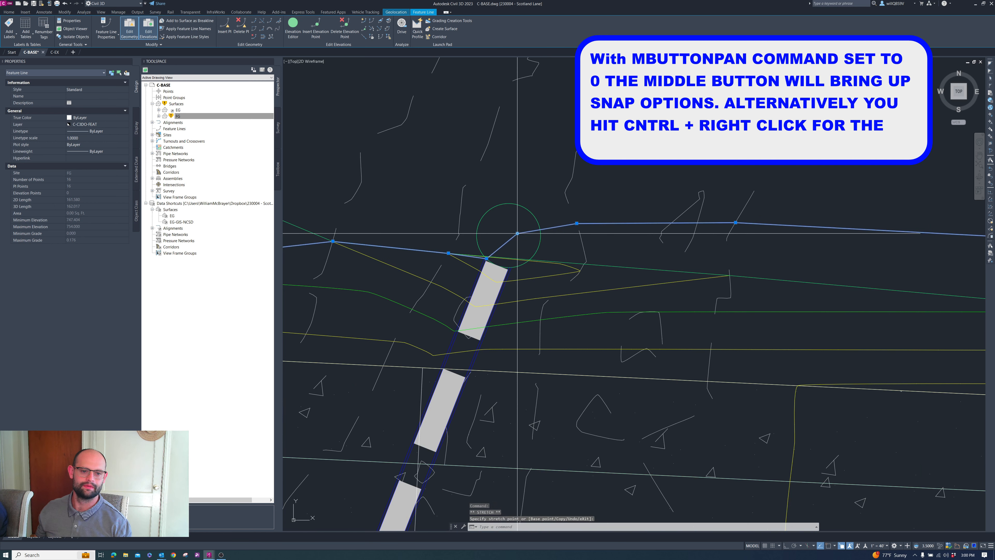
click(487, 258)
click(487, 228)
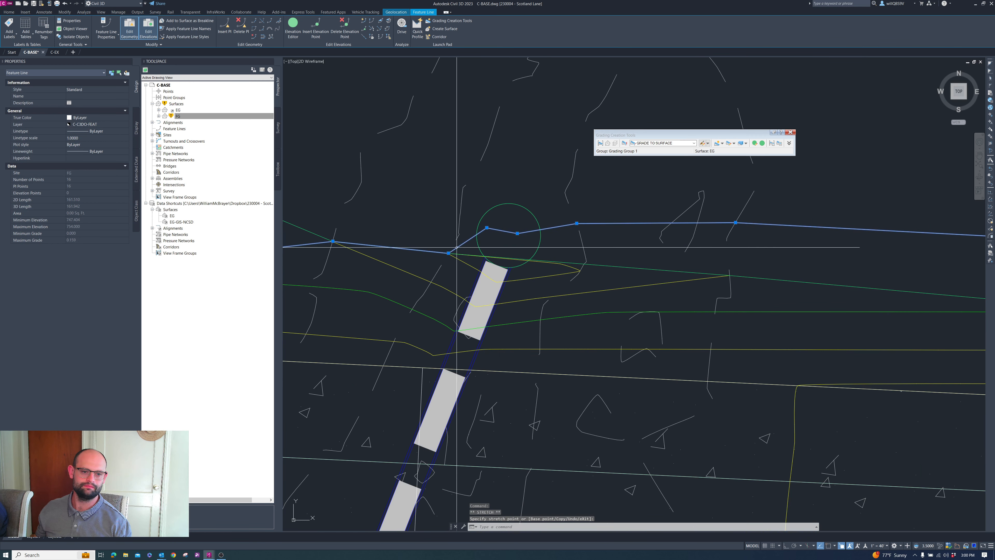
Step: Stretch the north feature line vertex just west of the culvert northward onto the existing contour with a Nearest snap
click(449, 253)
shift+right_click(467, 212)
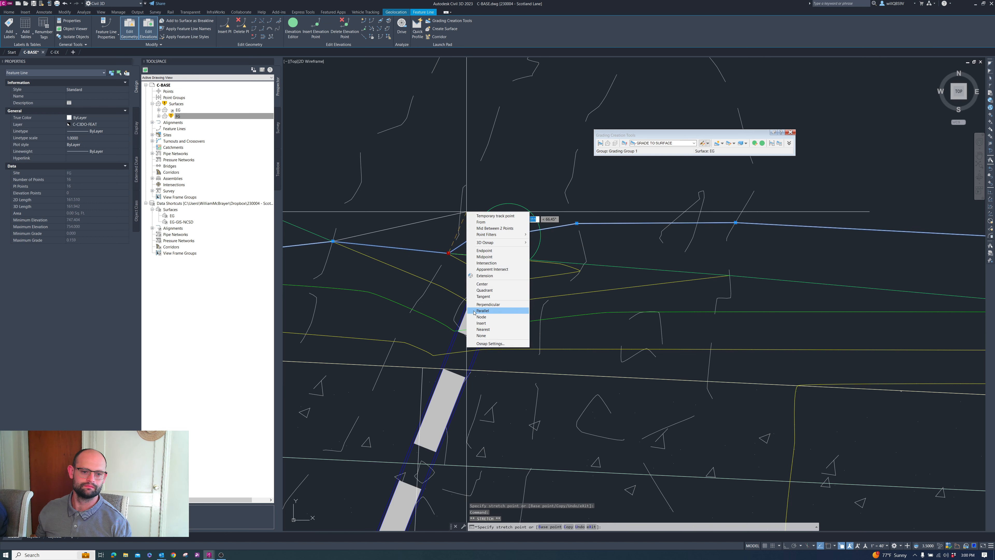
click(482, 329)
click(467, 240)
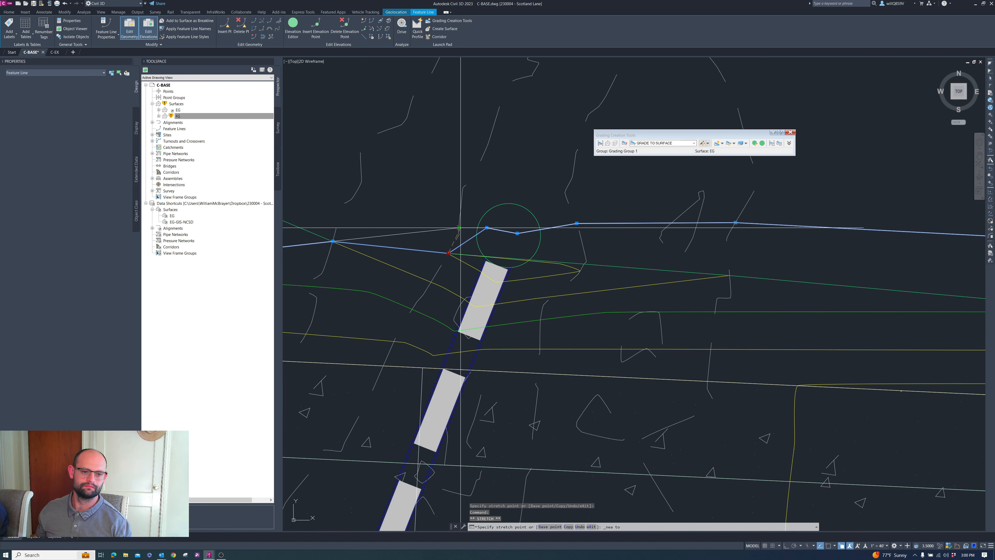
scroll(548, 220, down, 3)
scroll(516, 230, down, 2)
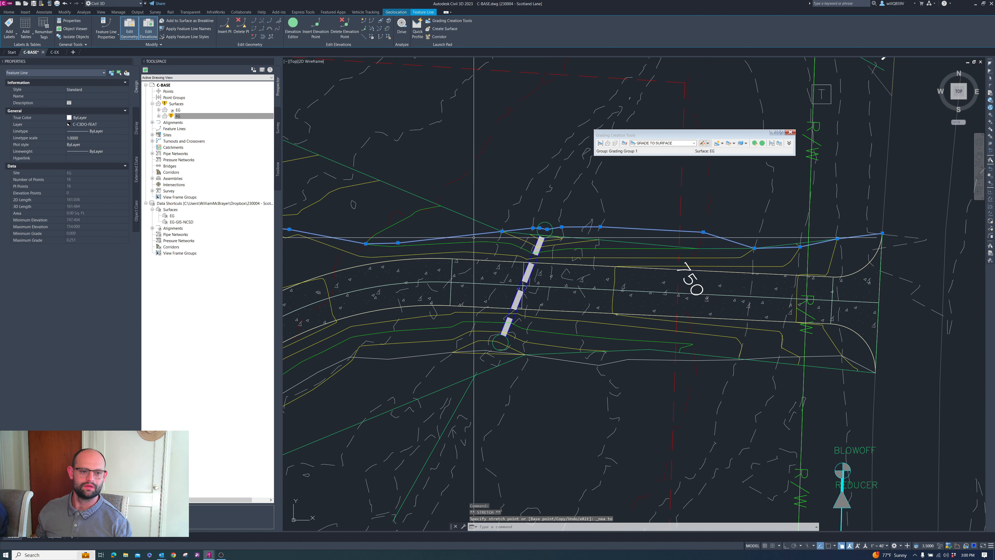
scroll(406, 237, up, 2)
scroll(682, 238, down, 4)
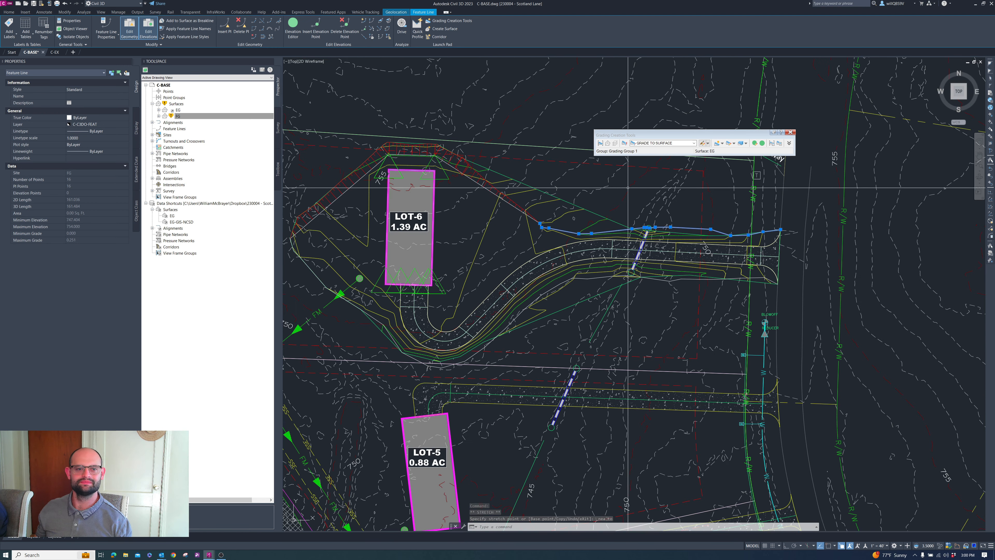
Step: Set the elevations of the north and south daylight feature lines from the EG surface
click(373, 38)
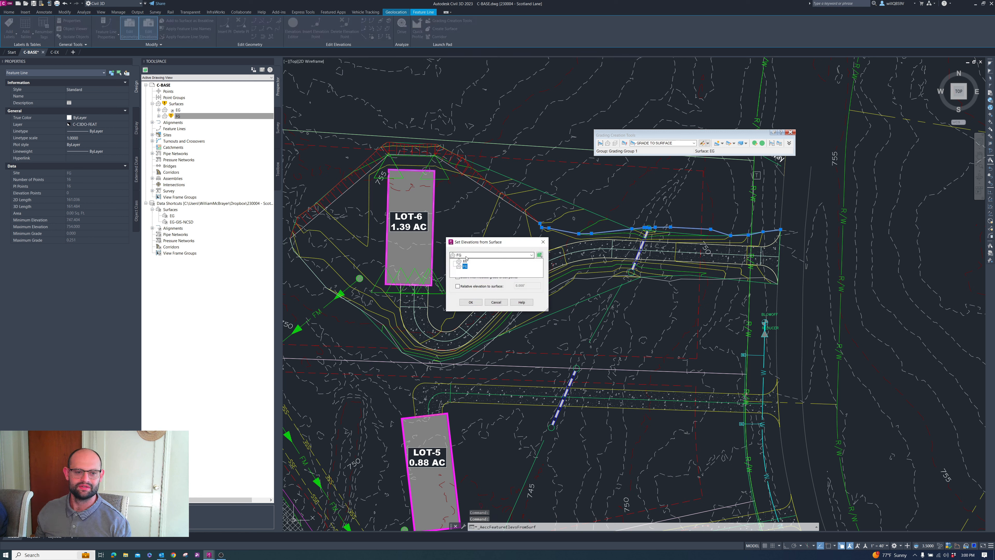
key(Return)
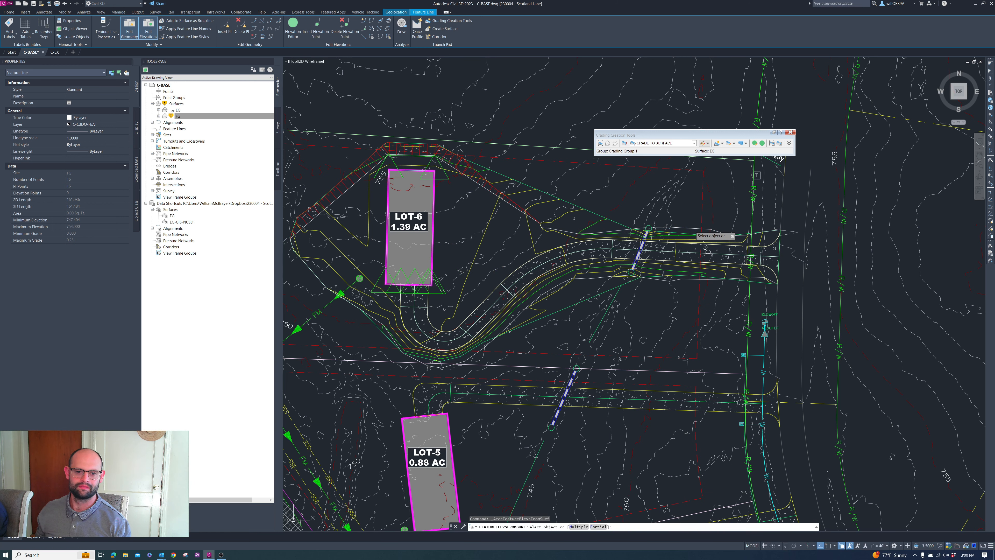
click(693, 231)
scroll(686, 279, up, 4)
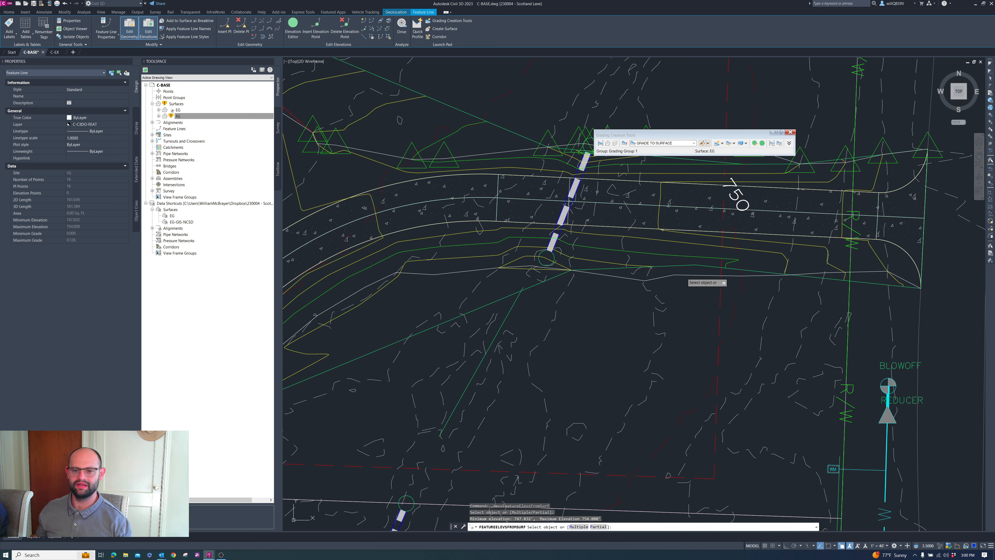
click(683, 275)
key(Return)
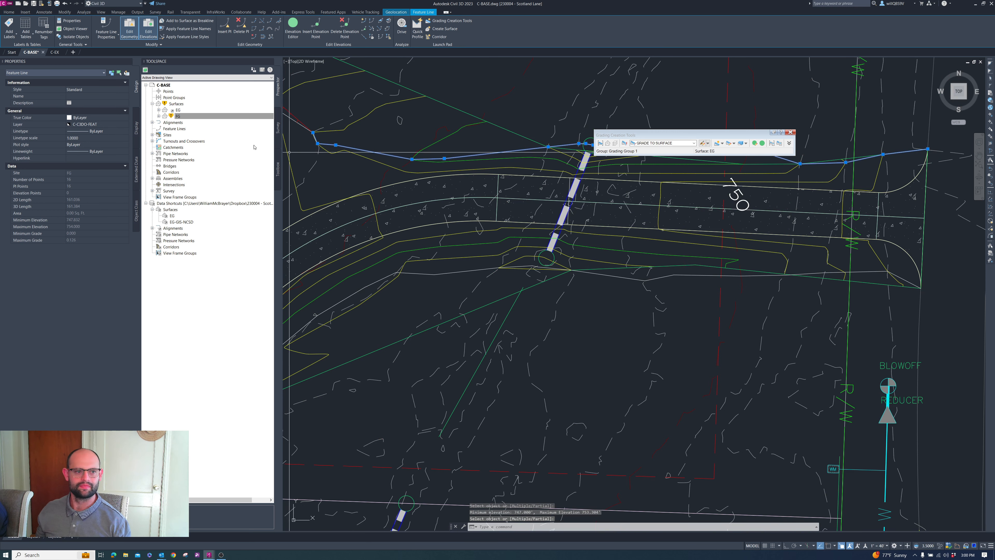
Step: Rebuild the out-of-date FG surface with the edited feature lines
right_click(194, 119)
click(204, 133)
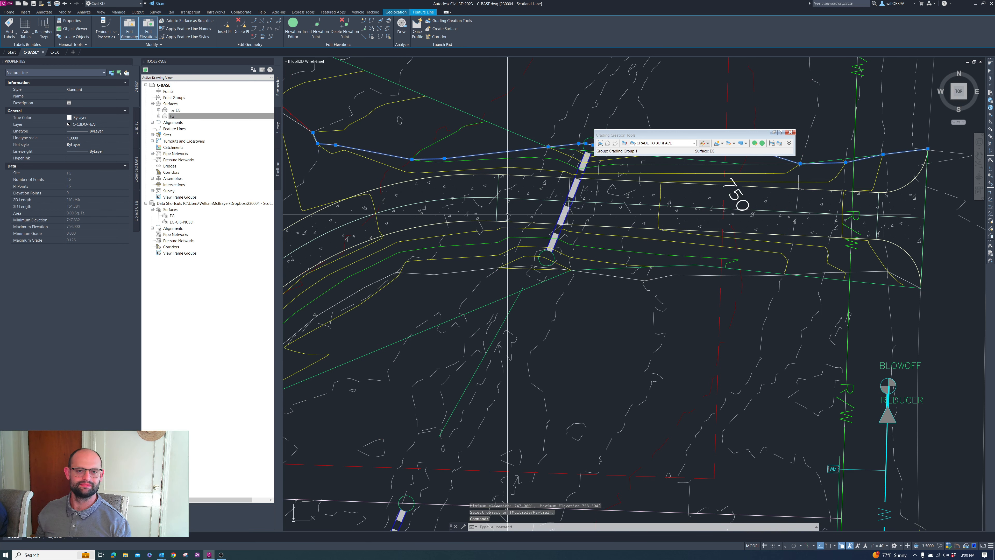
scroll(561, 287, down, 6)
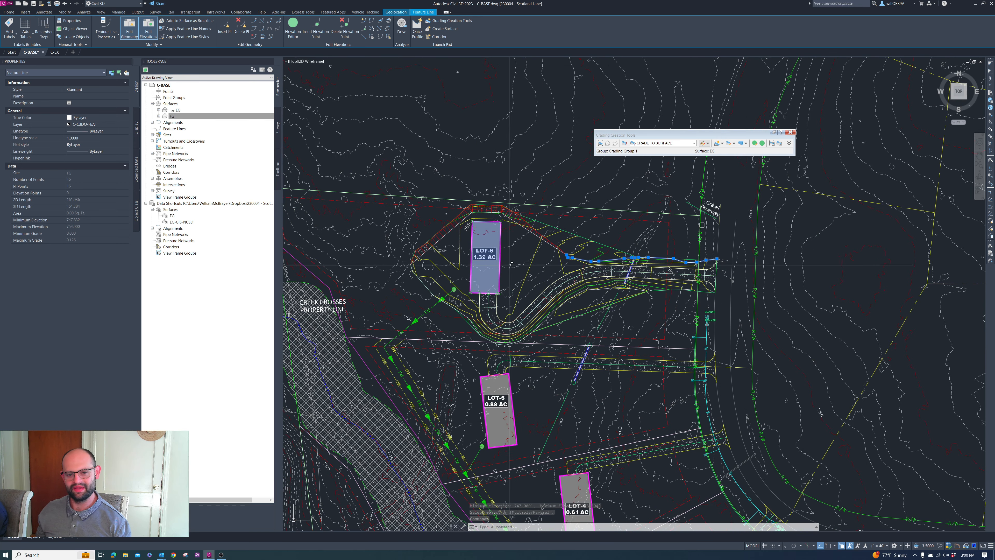
Step: Select all Lot 6 feature lines by picking the south daylight line and selecting the similar objects
scroll(509, 333, up, 3)
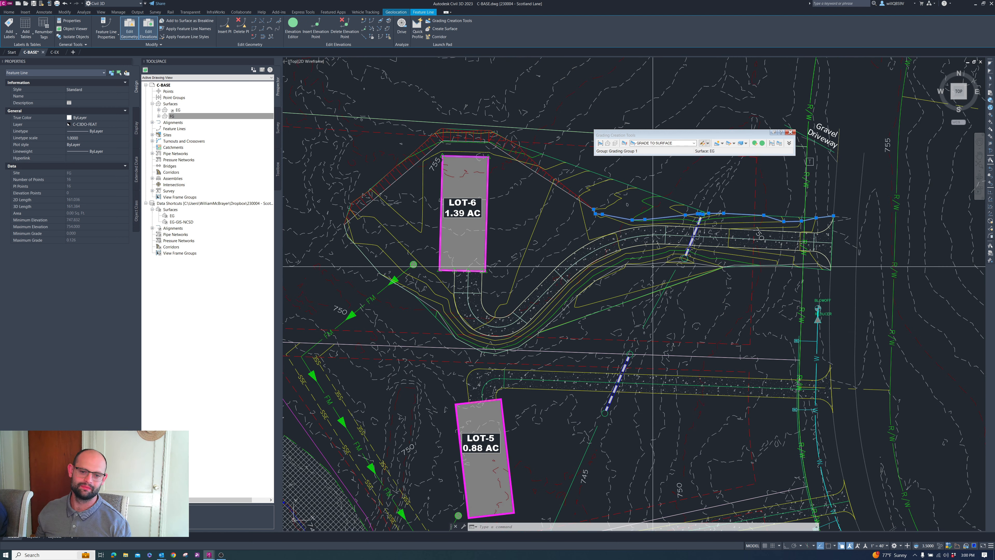
scroll(653, 267, up, 5)
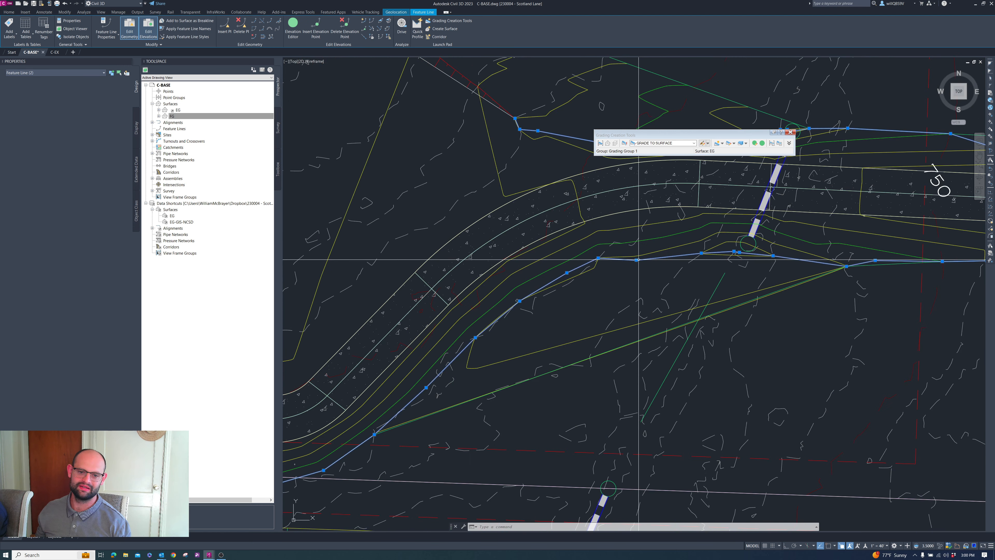
click(640, 258)
scroll(641, 258, down, 5)
click(636, 264)
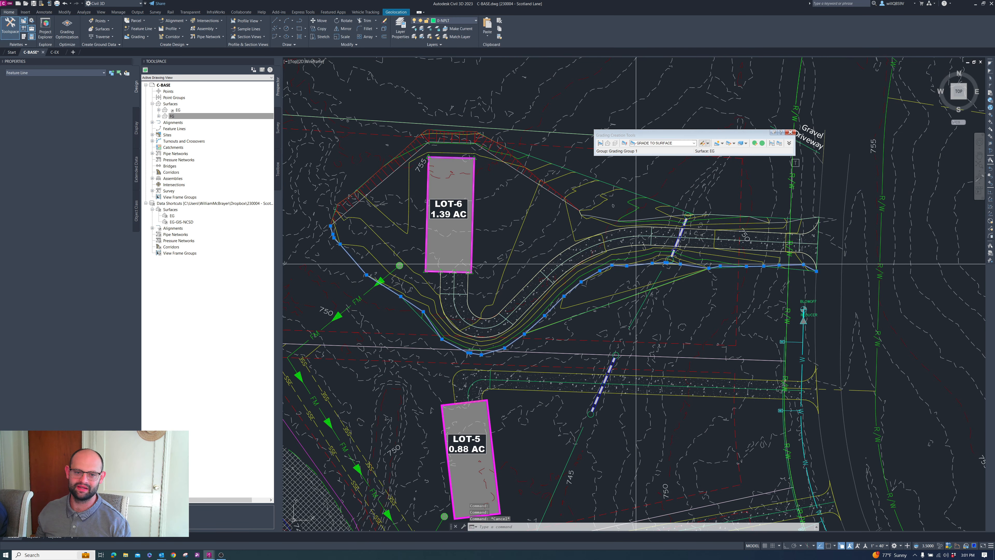
right_click(607, 206)
click(641, 374)
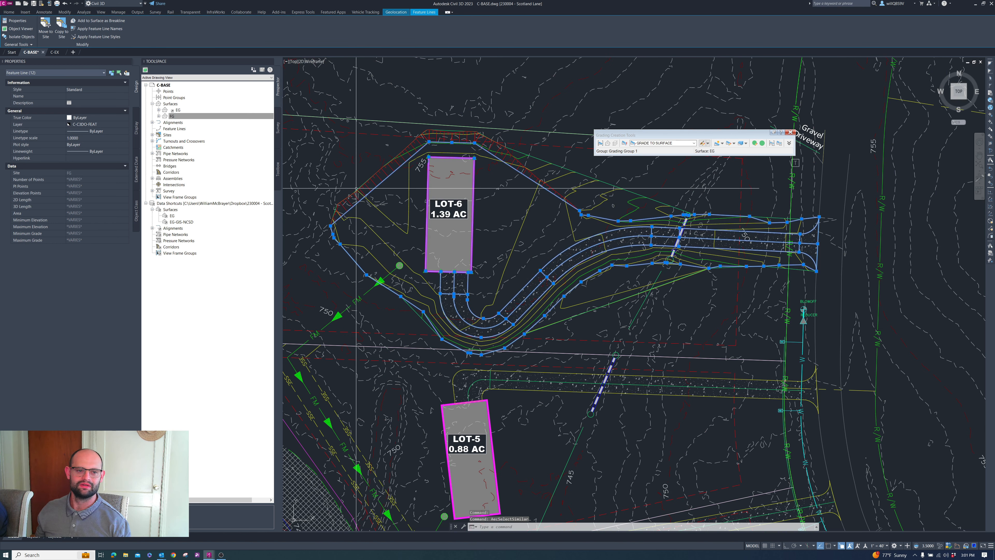
Step: Add the grading's outer daylight line north of the pad to the selection and shrinkwrap the linework into one closed boundary polyline
scroll(413, 142, up, 4)
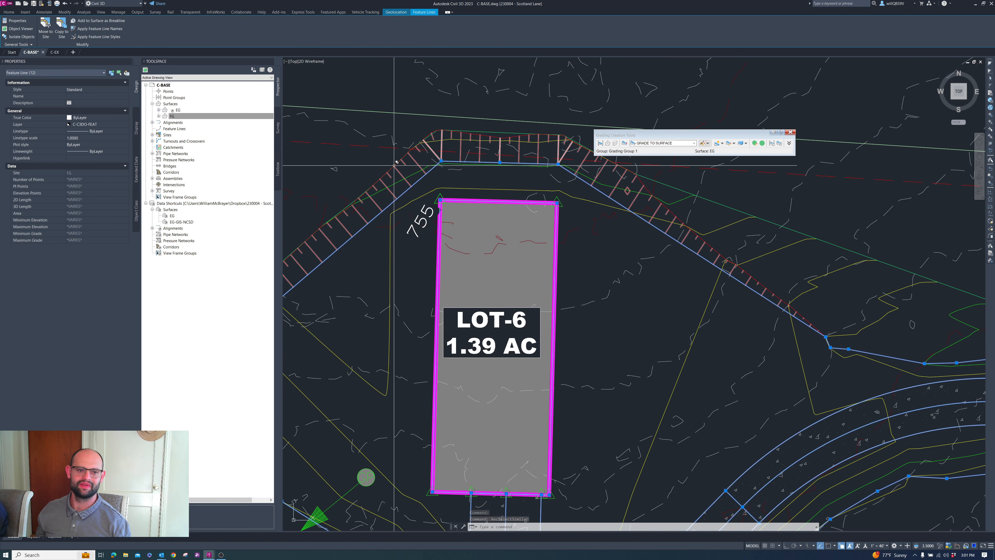
scroll(393, 164, up, 4)
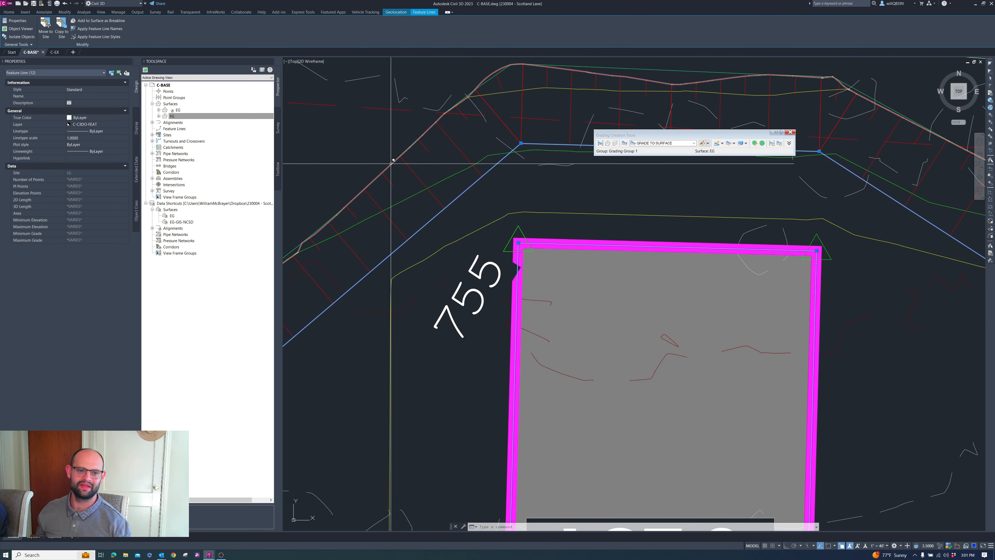
click(393, 161)
scroll(426, 134, down, 8)
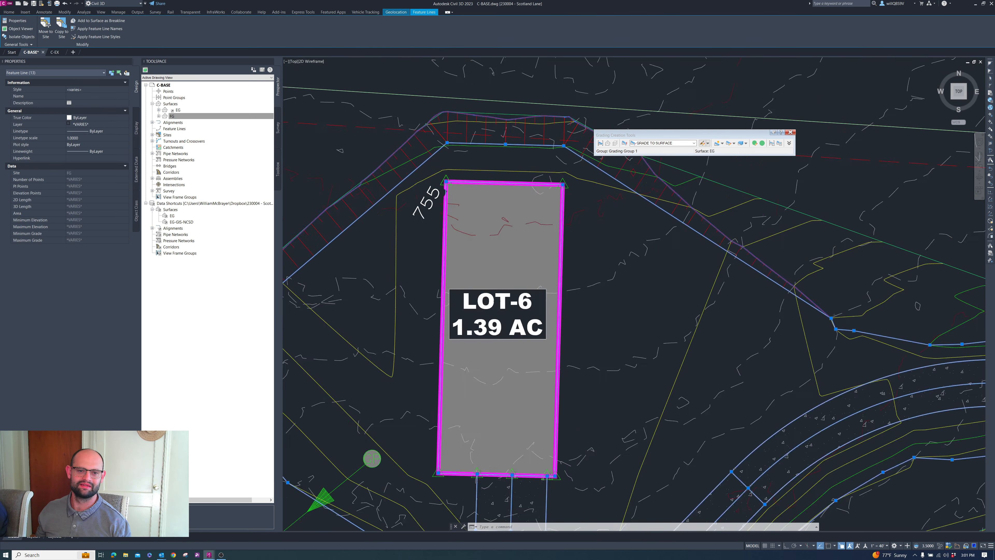
scroll(554, 188, up, 4)
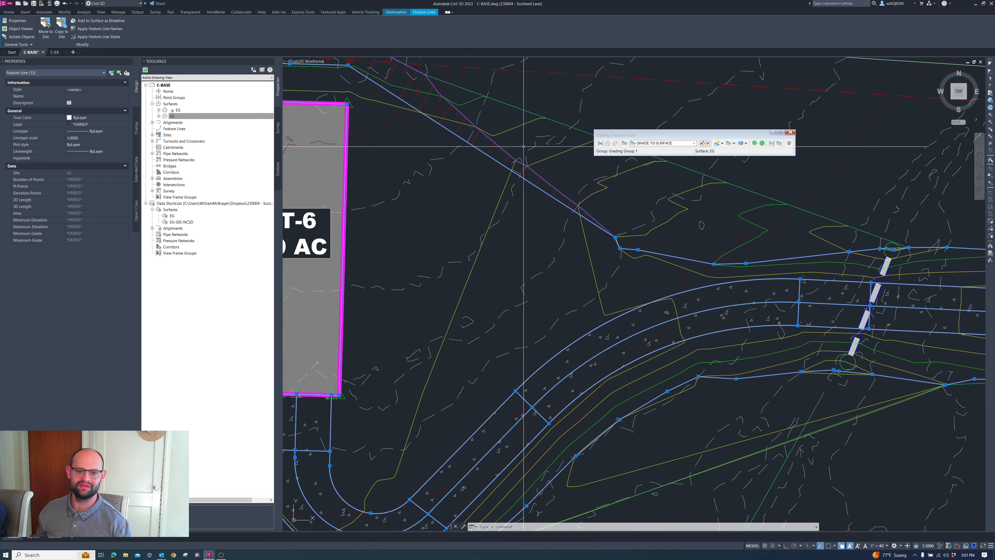
scroll(568, 215, down, 4)
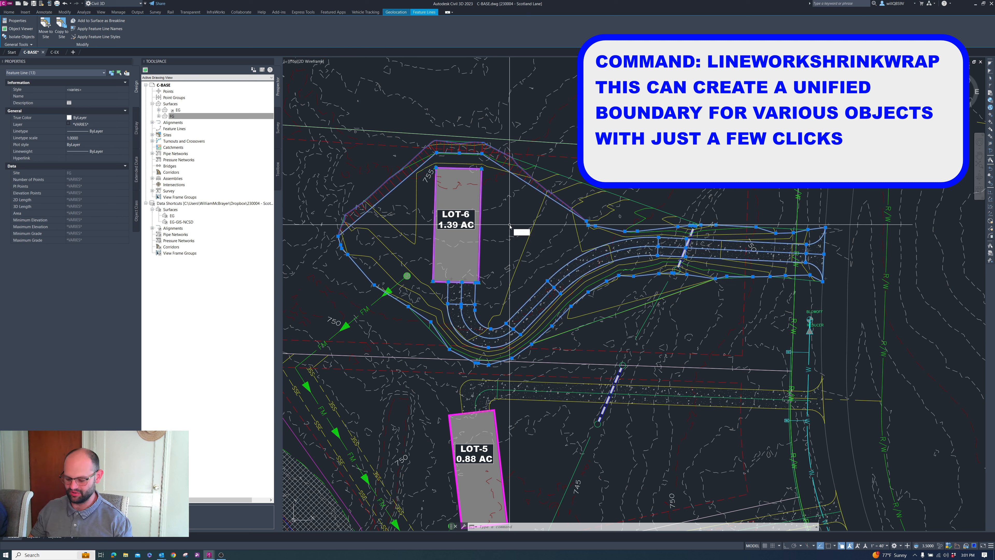
text(SHRINKWRAP)
key(Return)
scroll(550, 229, down, 2)
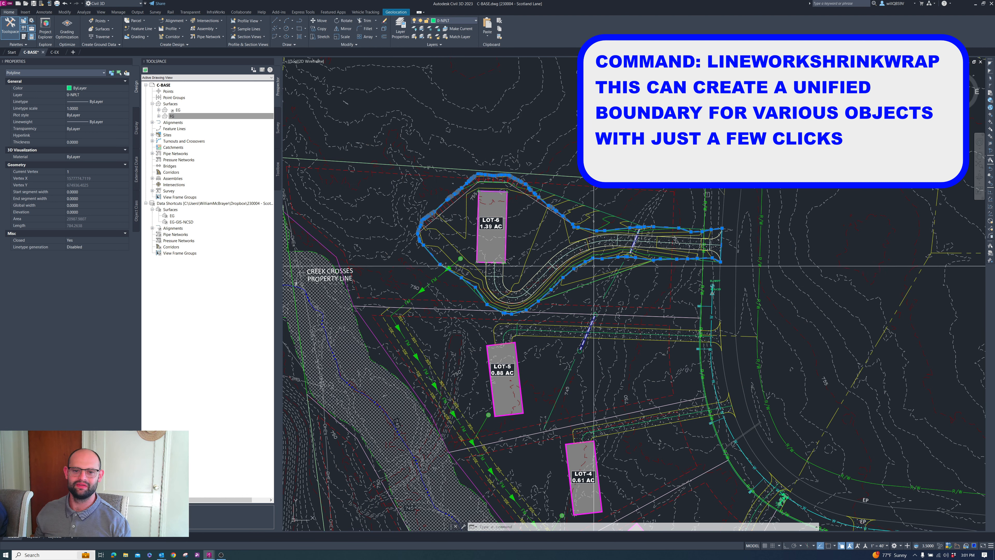
scroll(688, 234, up, 2)
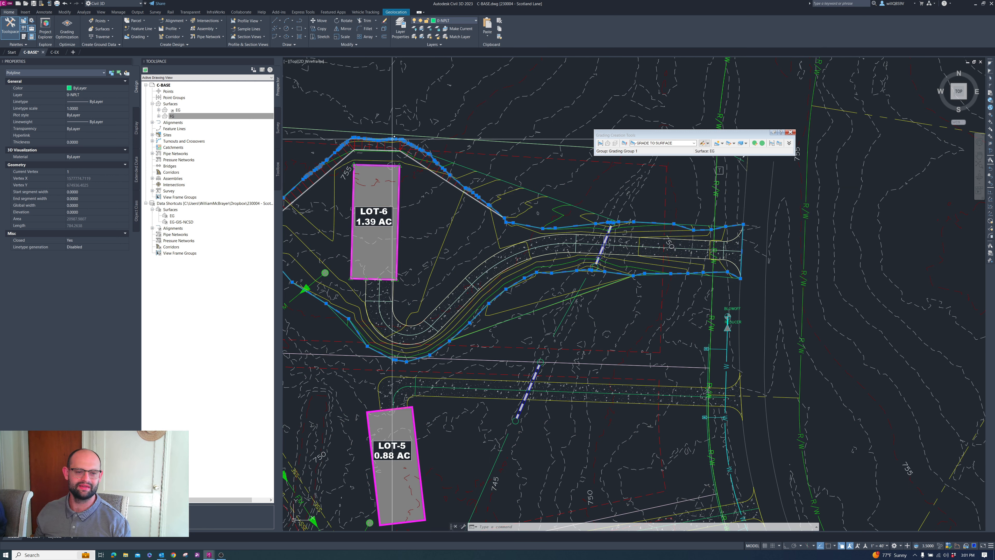
scroll(412, 156, up, 4)
scroll(572, 218, down, 4)
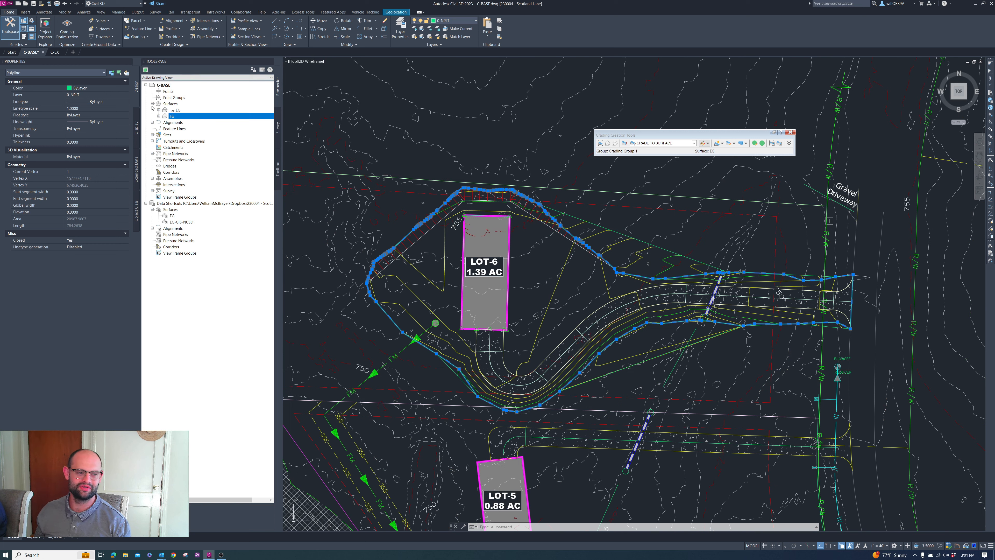
Step: Add the shrinkwrapped polyline to the FG surface definition as an Outer boundary named OUTER
click(159, 116)
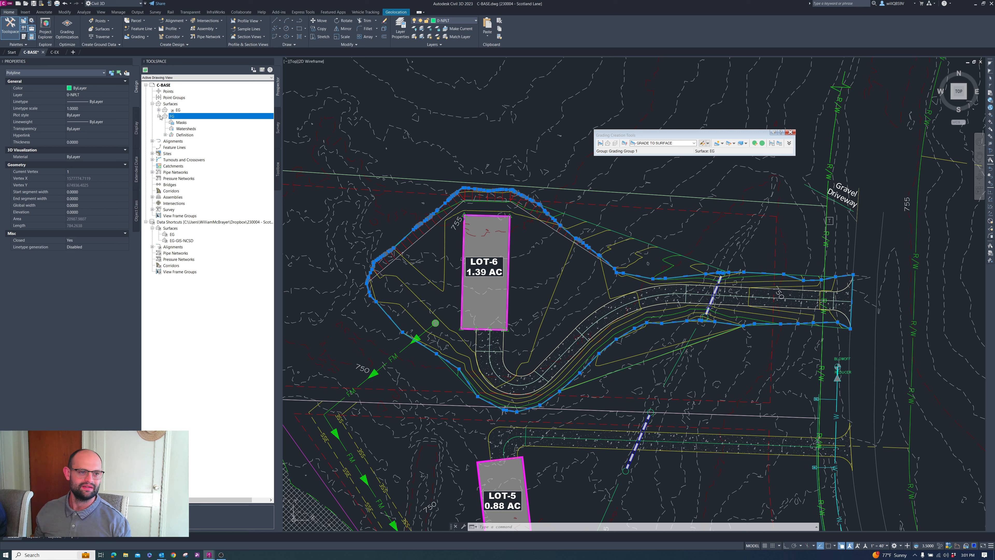
click(165, 135)
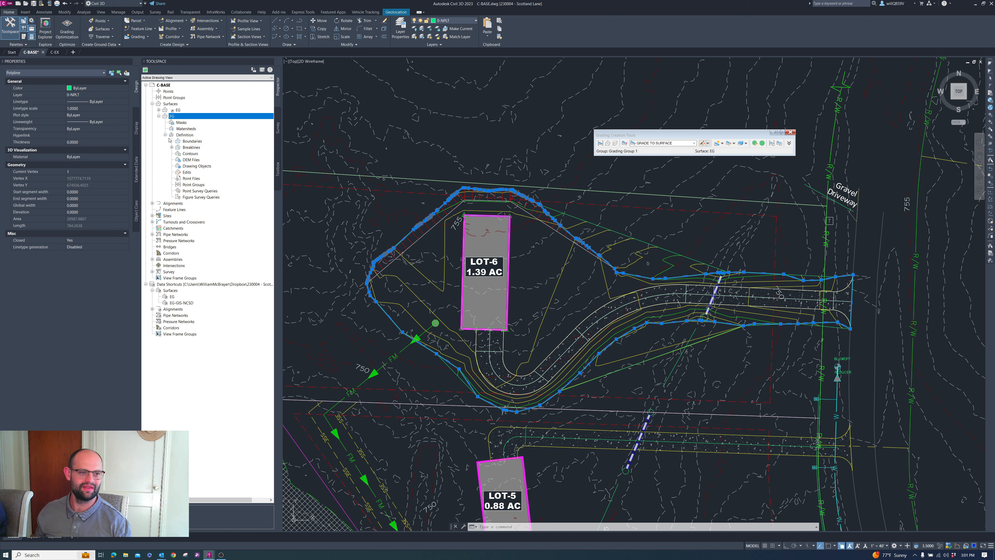
right_click(196, 143)
click(207, 146)
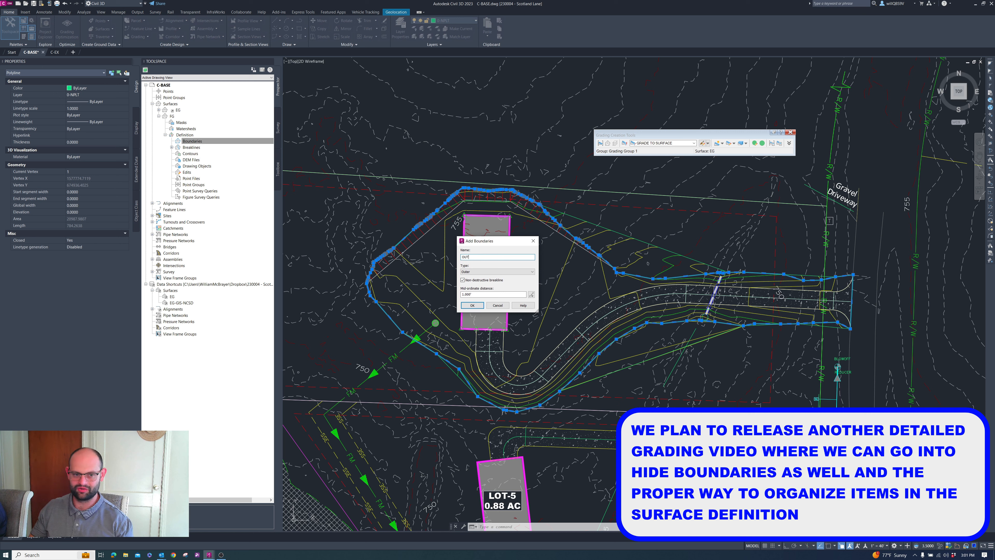
click(467, 272)
click(467, 276)
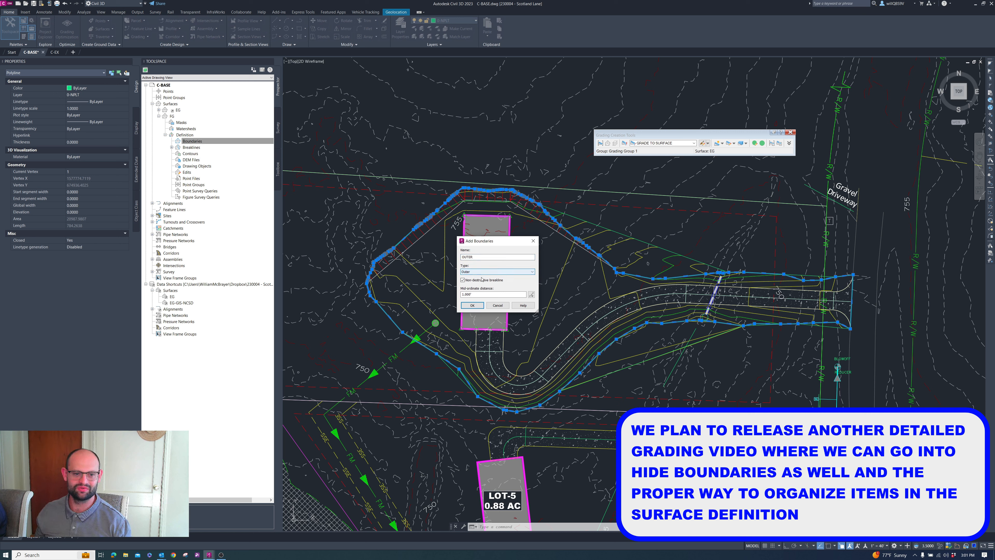
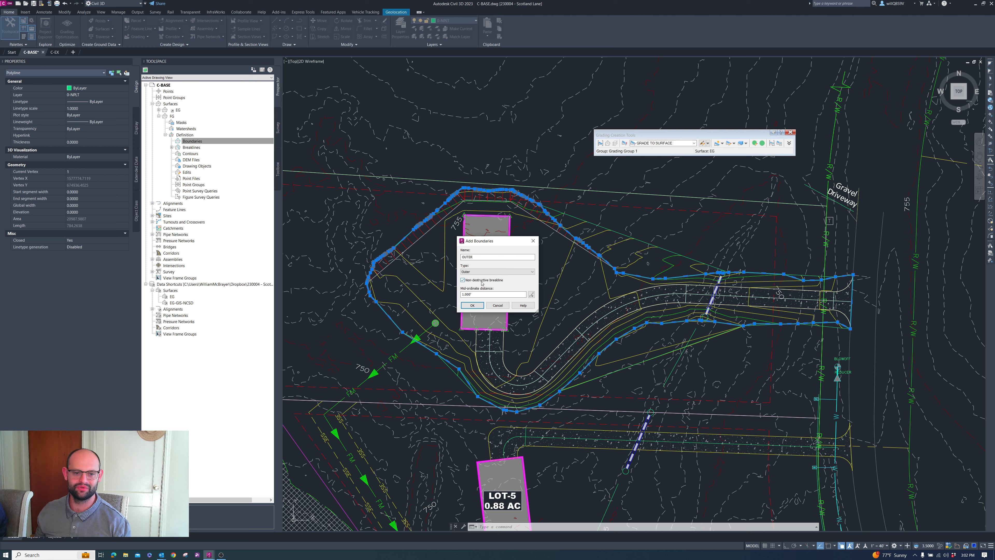
click(472, 305)
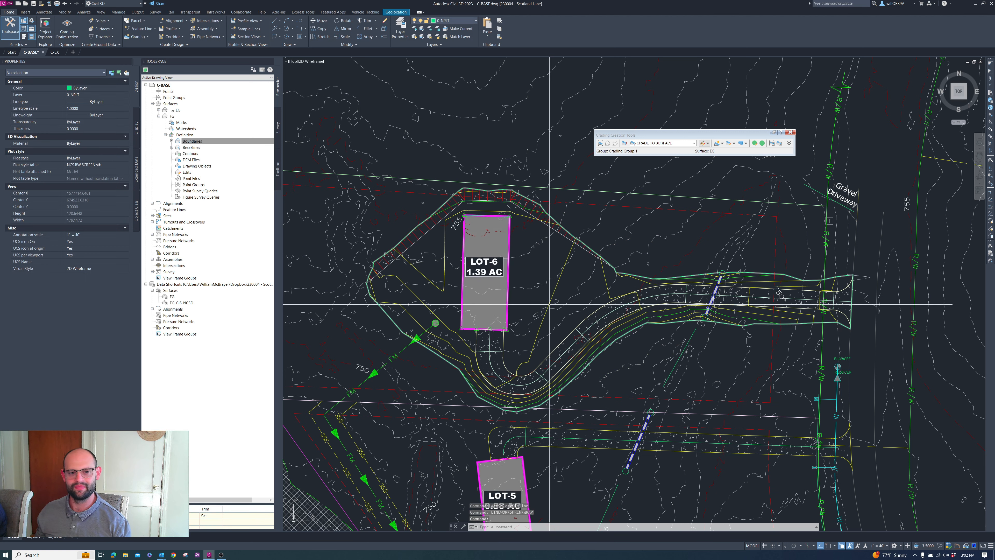
click(529, 287)
scroll(529, 286, down, 4)
scroll(616, 292, up, 4)
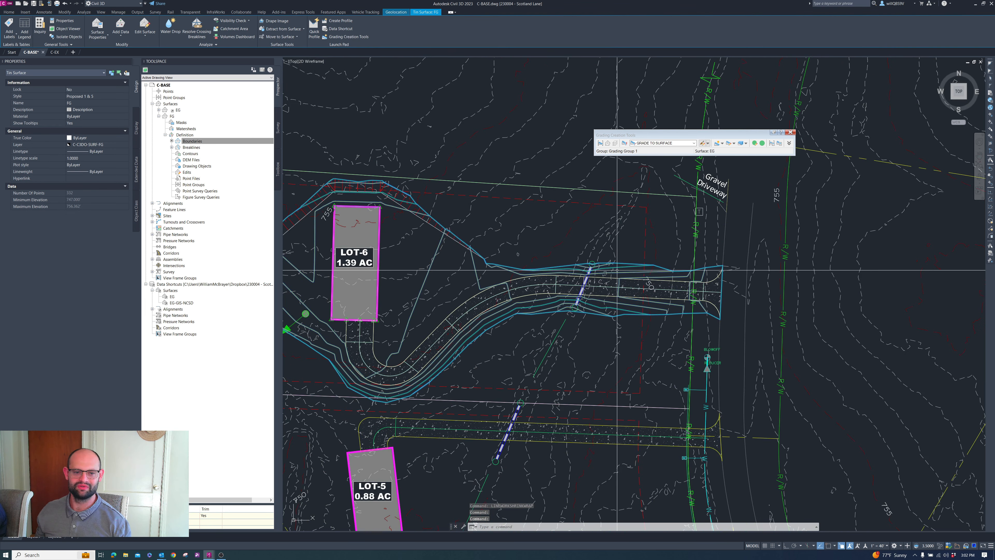
key(Escape)
Step: Check the grades of the driveway's feature lines west of the culvert with Quick Elevation Edit
click(556, 279)
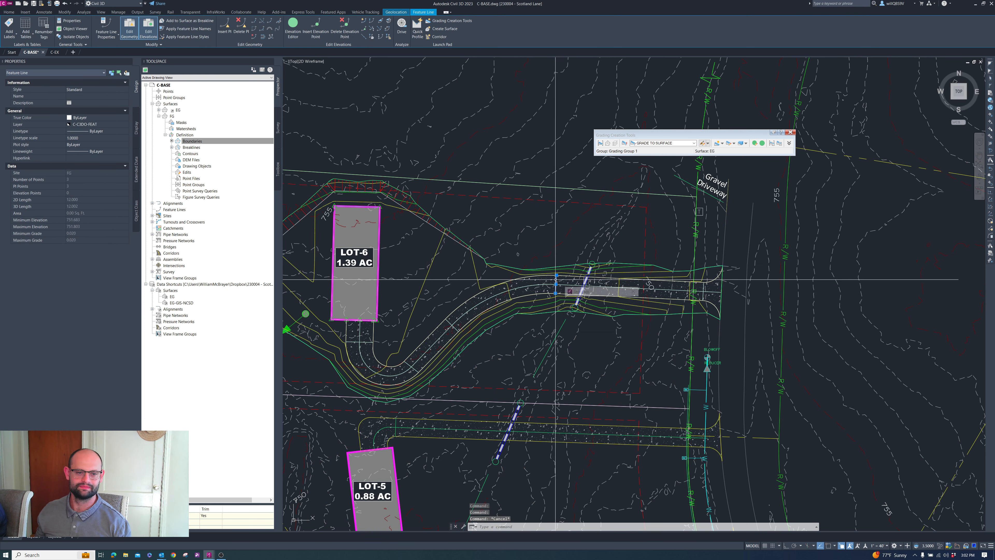
click(362, 21)
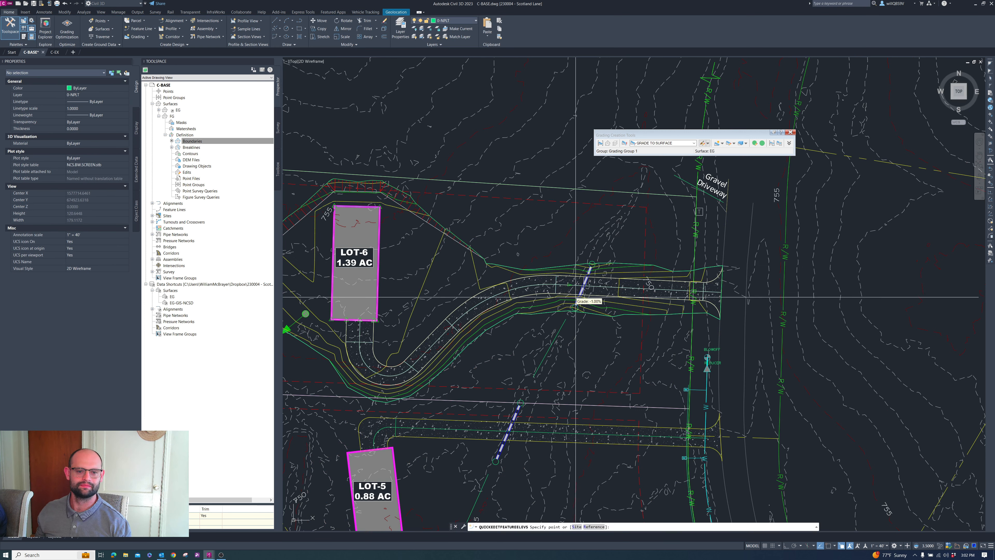
scroll(564, 291, up, 4)
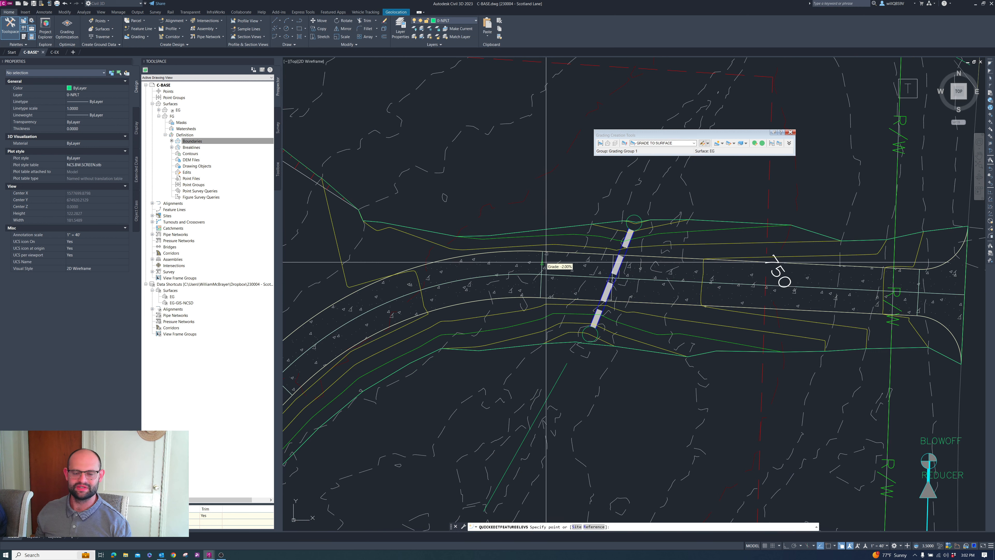
scroll(582, 275, down, 2)
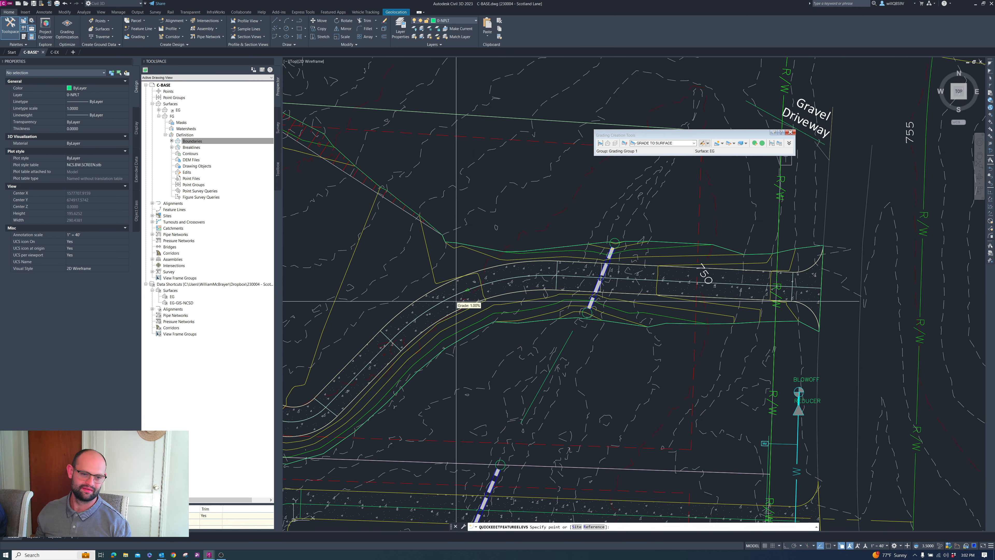
scroll(459, 288, down, 2)
key(Escape)
click(500, 288)
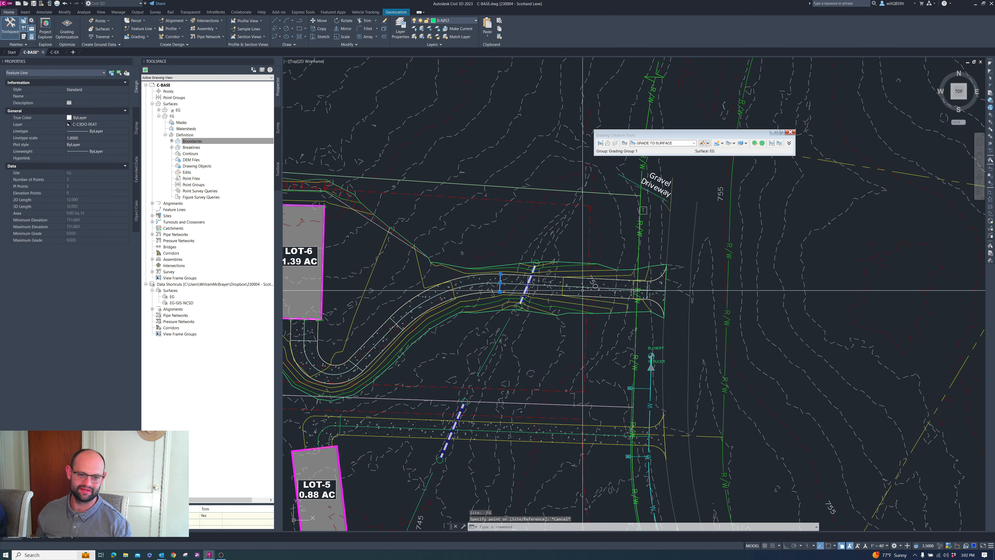
scroll(553, 289, up, 6)
scroll(589, 245, down, 6)
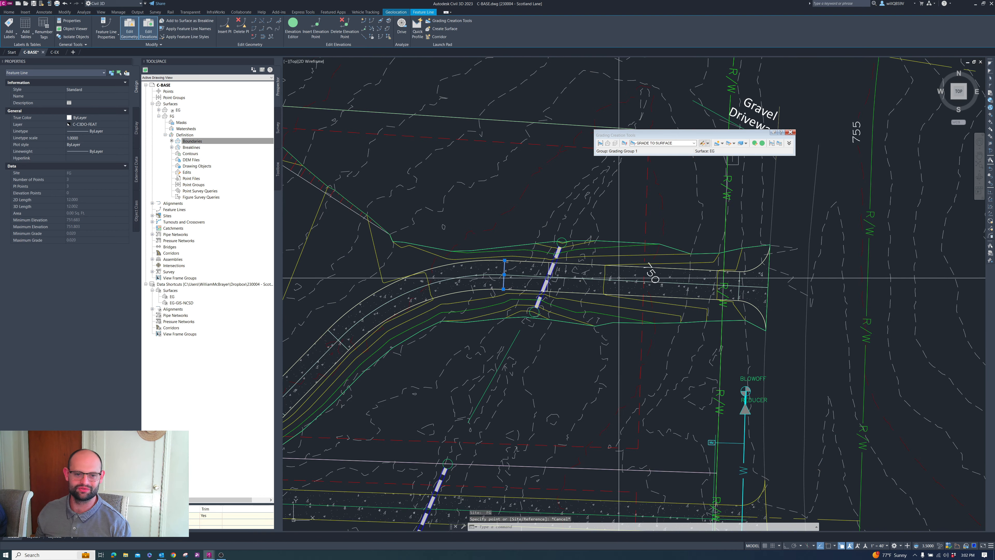
key(Escape)
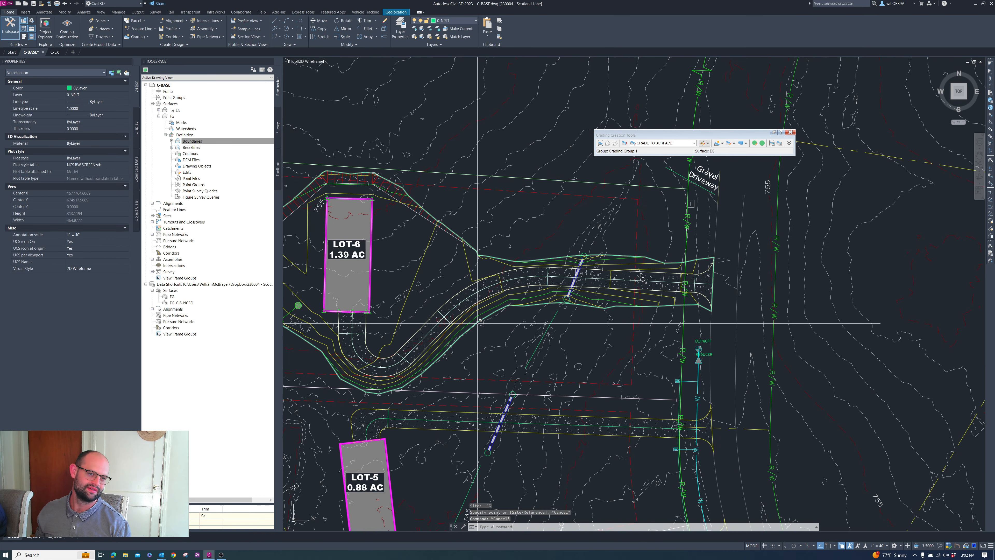
scroll(557, 289, down, 2)
scroll(545, 288, up, 2)
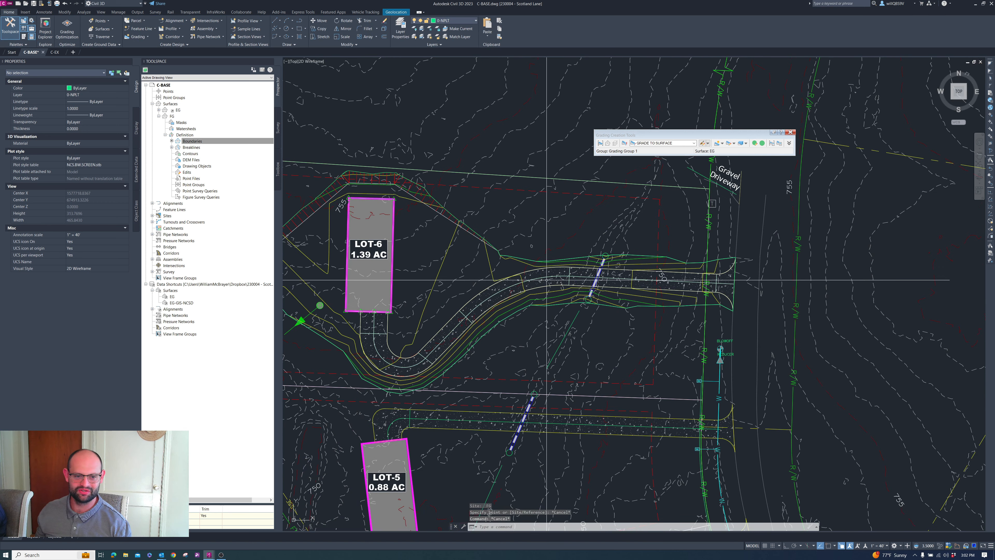
Step: Add the driveway's centerline feature line to the FG surface as a standard breakline
click(547, 277)
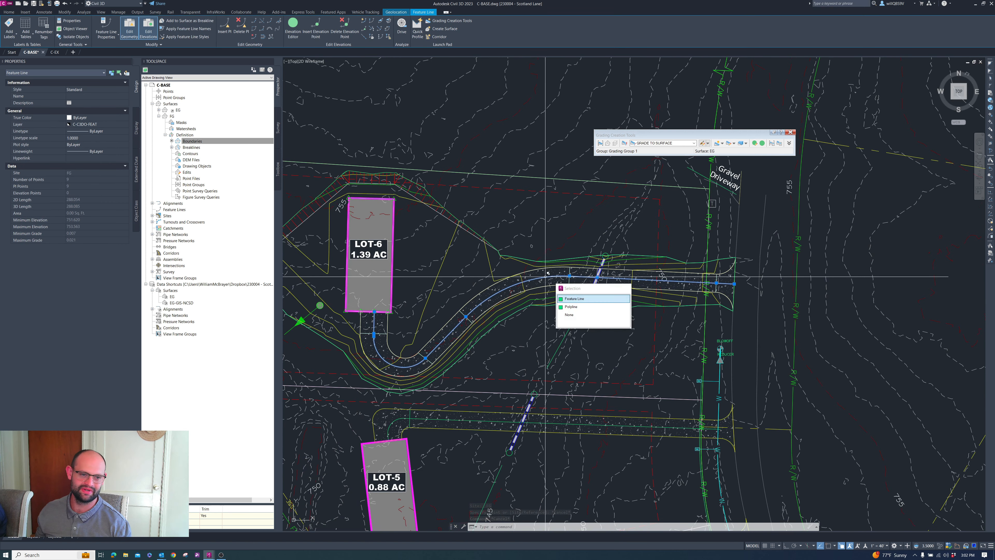
right_click(520, 222)
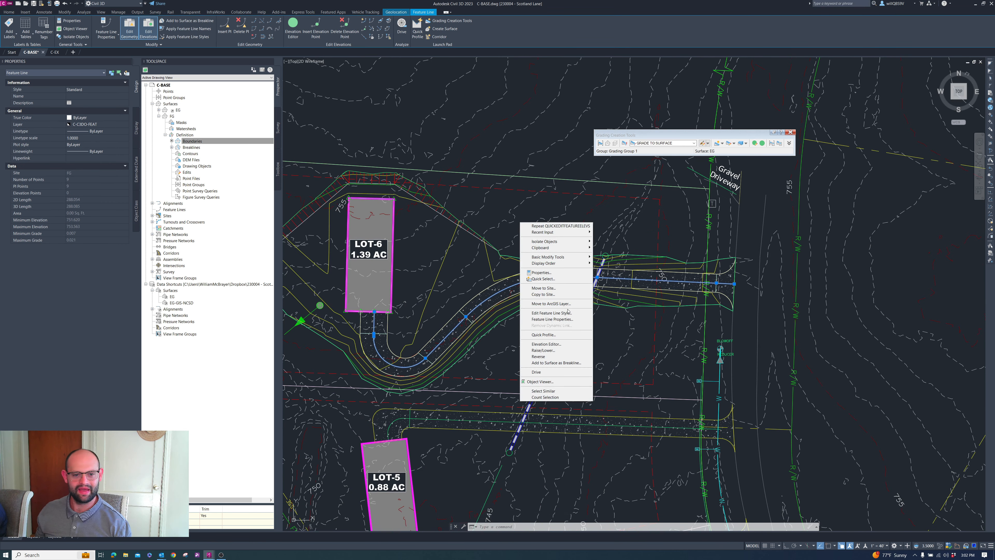
click(568, 363)
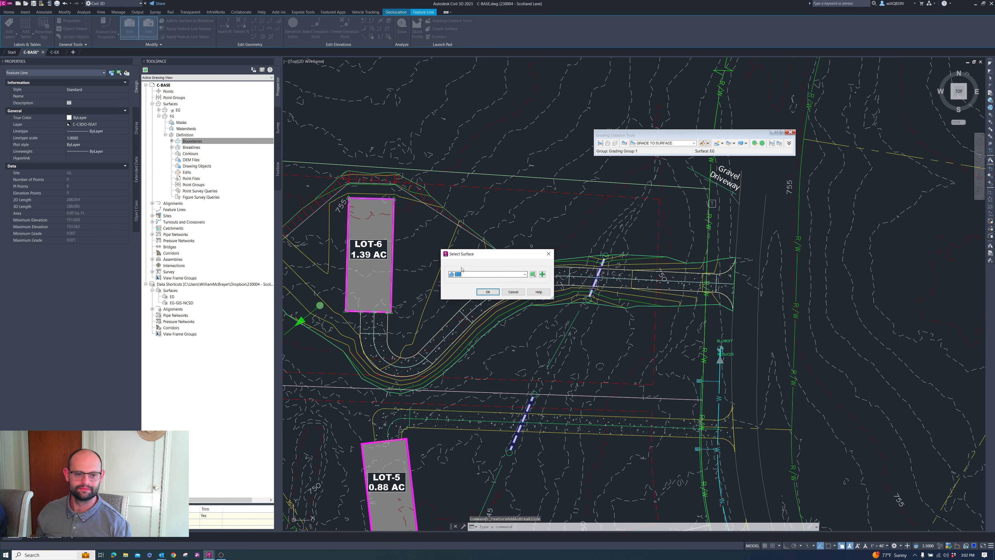
click(468, 275)
click(464, 286)
click(488, 292)
click(492, 332)
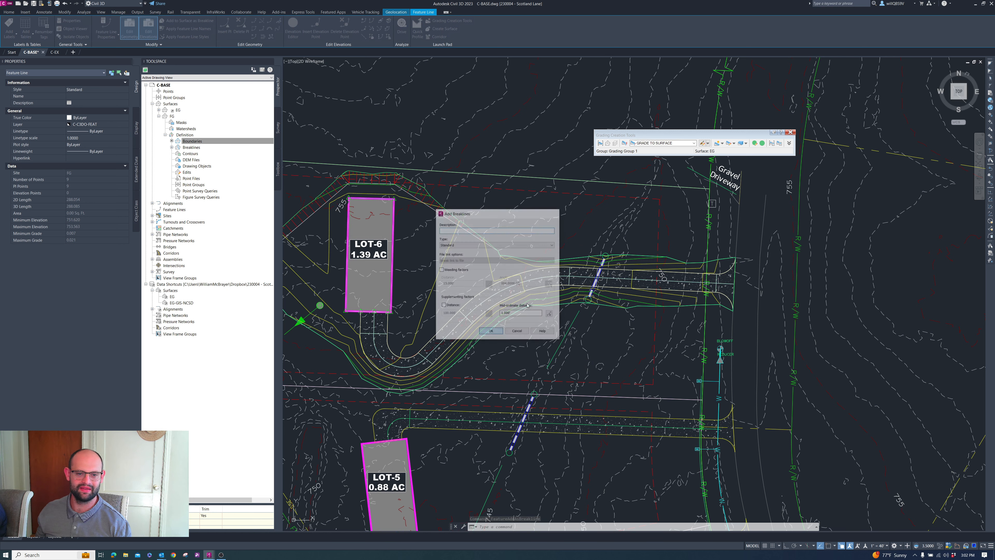
key(Escape)
scroll(532, 271, up, 2)
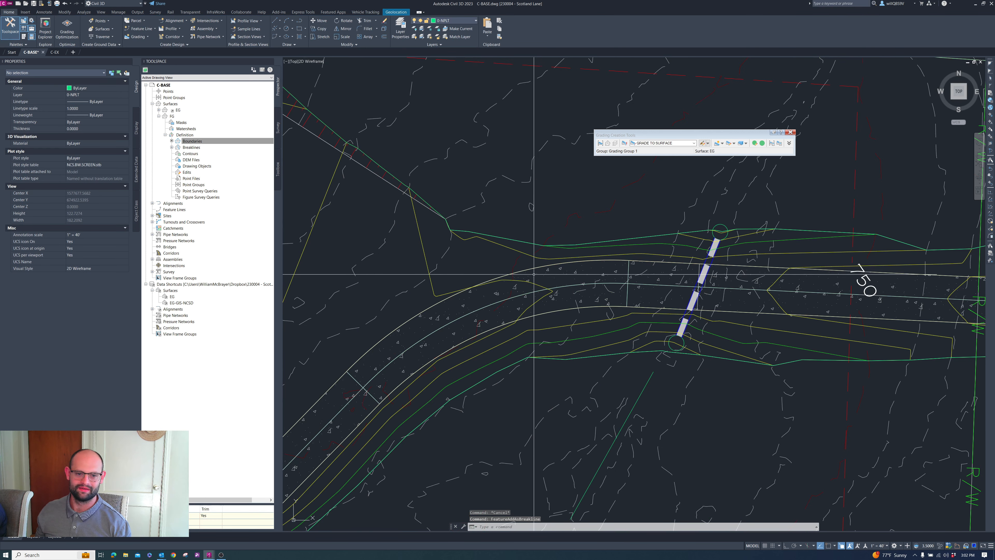
Step: Open the FG surface of Lot 6 in the Object Viewer
click(532, 271)
scroll(717, 304, down, 5)
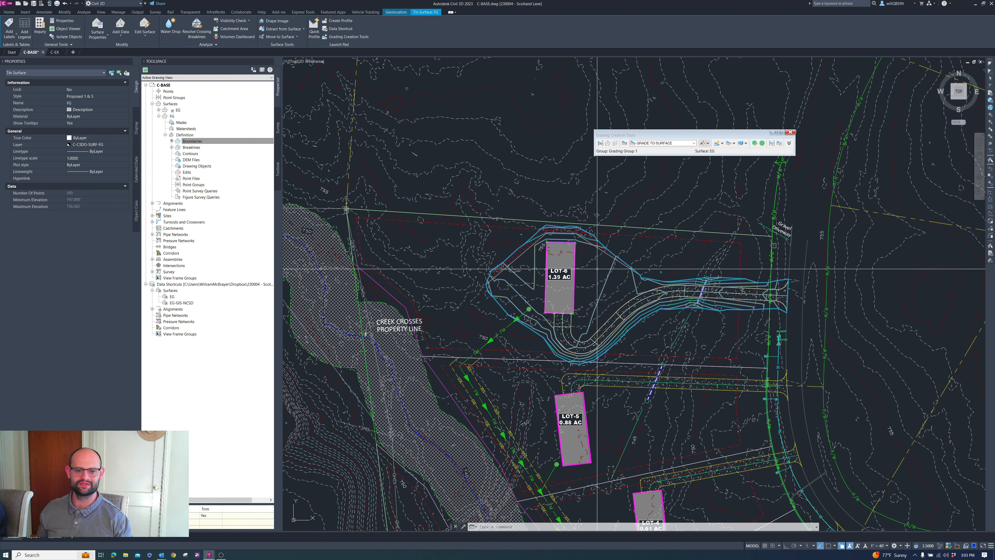
right_click(597, 269)
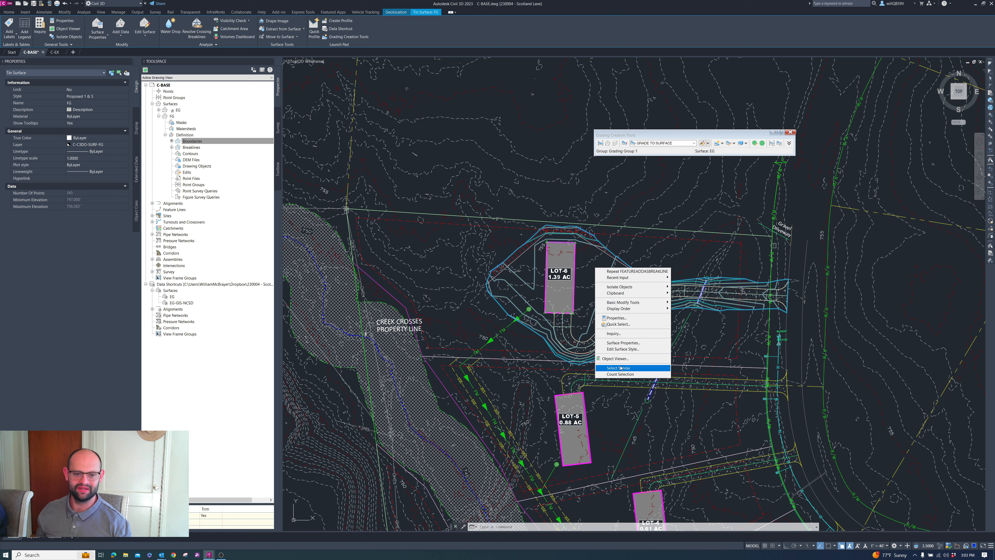
click(615, 358)
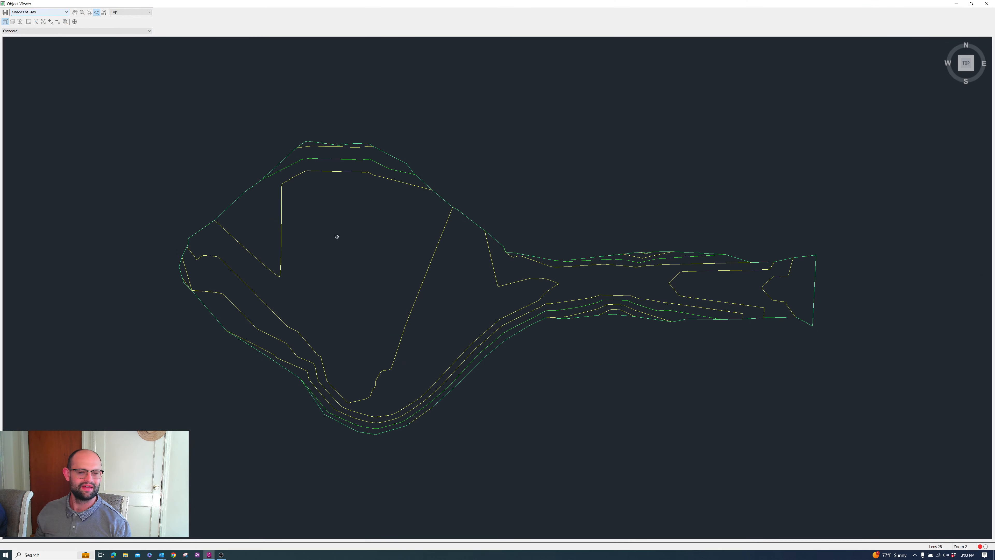
Step: Examine the FG surface's pad, side slopes and driveway in 3D from low oblique angles in the Object Viewer
mouse_move(496, 416)
mouse_down()
mouse_move(381, 286)
mouse_move(497, 361)
mouse_up()
mouse_move(508, 318)
mouse_down()
mouse_move(515, 311)
mouse_move(200, 191)
mouse_move(235, 264)
mouse_move(308, 309)
mouse_move(385, 302)
mouse_up()
scroll(217, 274, up, 3)
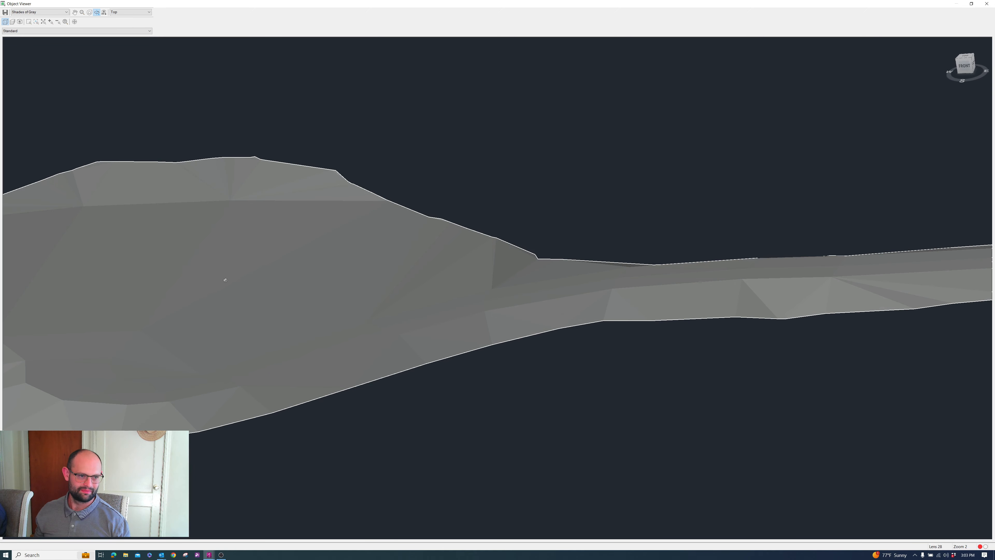
scroll(225, 280, down, 2)
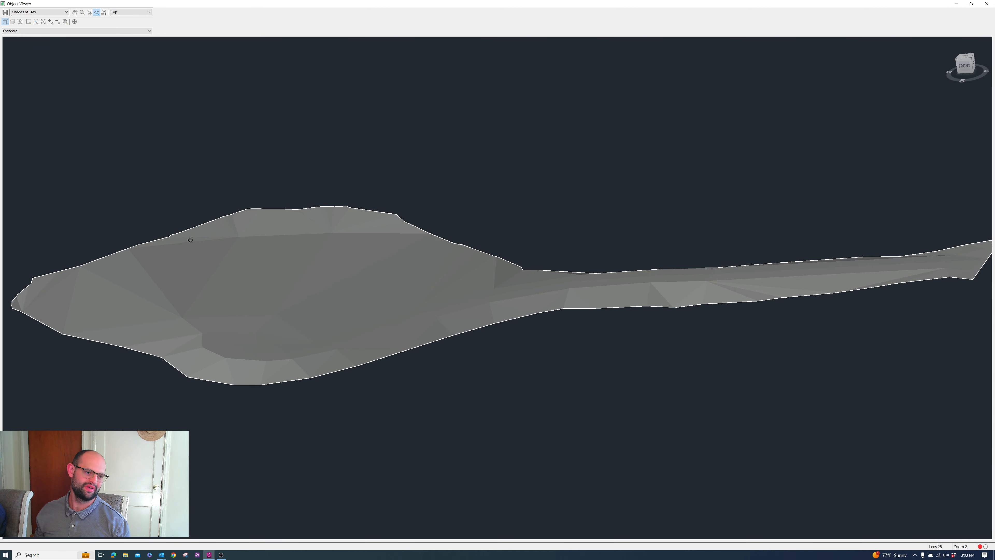
drag(634, 305, 520, 285)
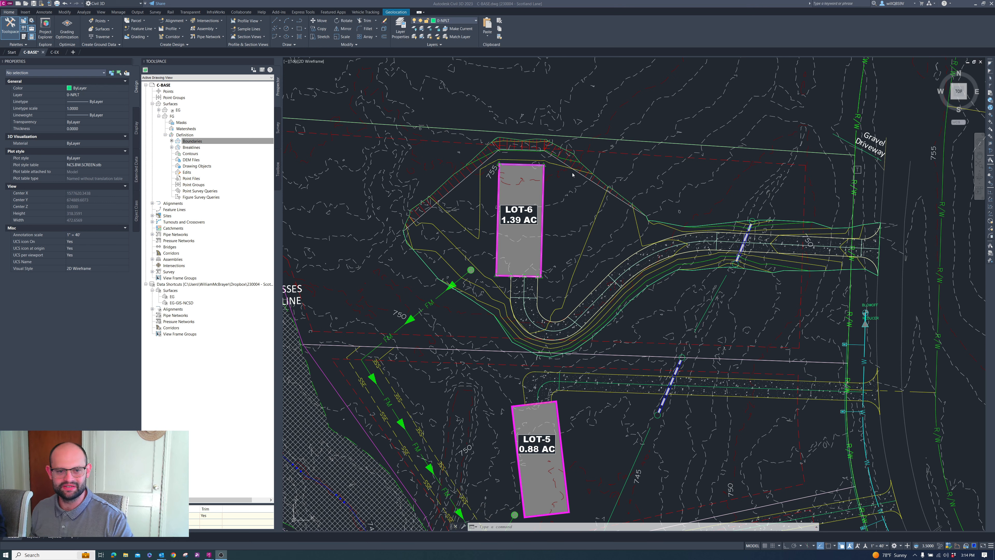
Step: Check the elevation at the Lot 6 building pad's northwest corner with Quick Elevation Edit
scroll(507, 149, up, 4)
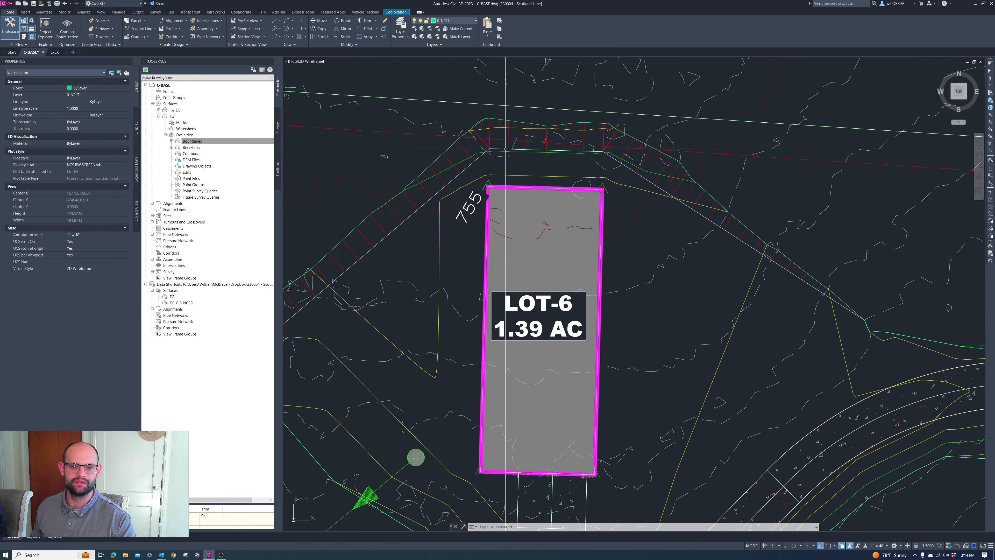
click(502, 149)
scroll(503, 150, down, 2)
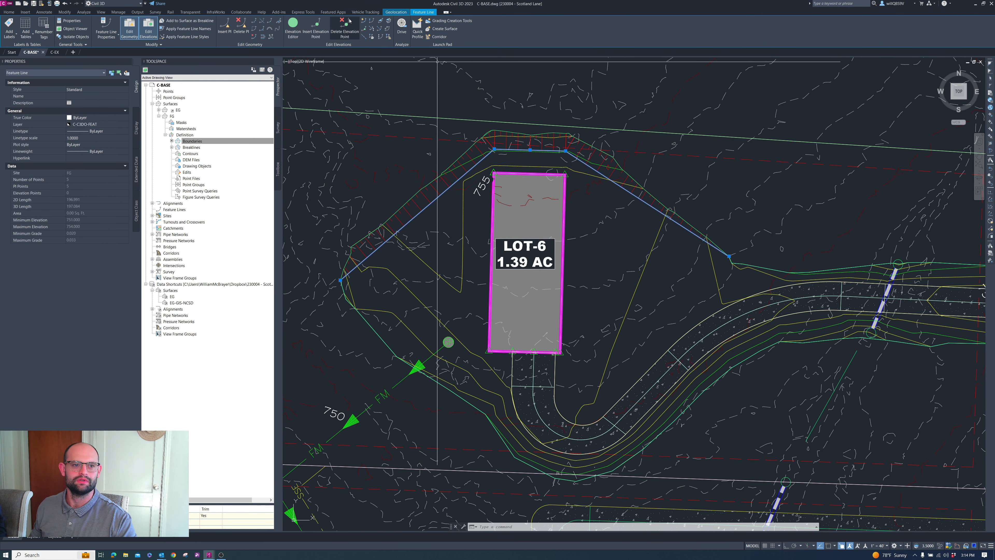
click(364, 21)
scroll(531, 153, up, 2)
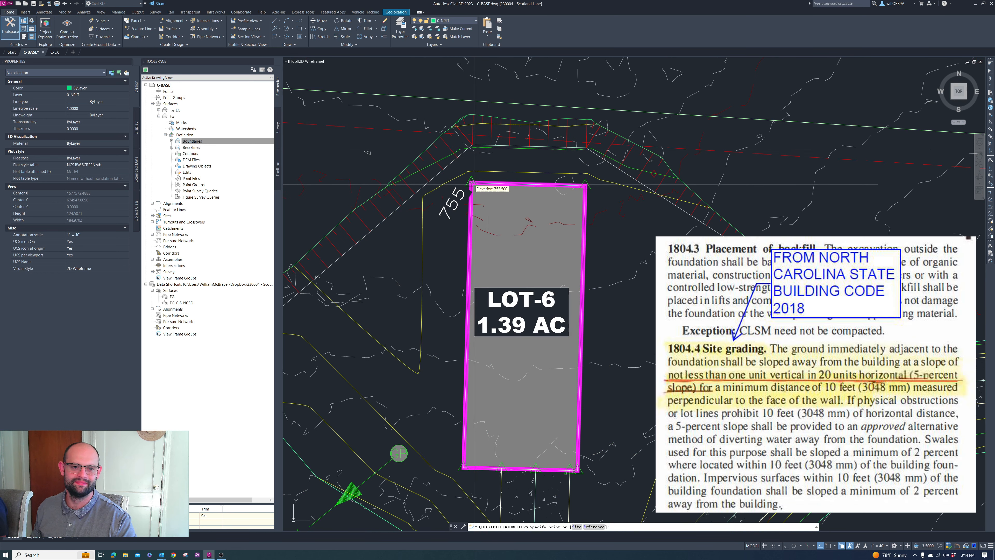
click(475, 184)
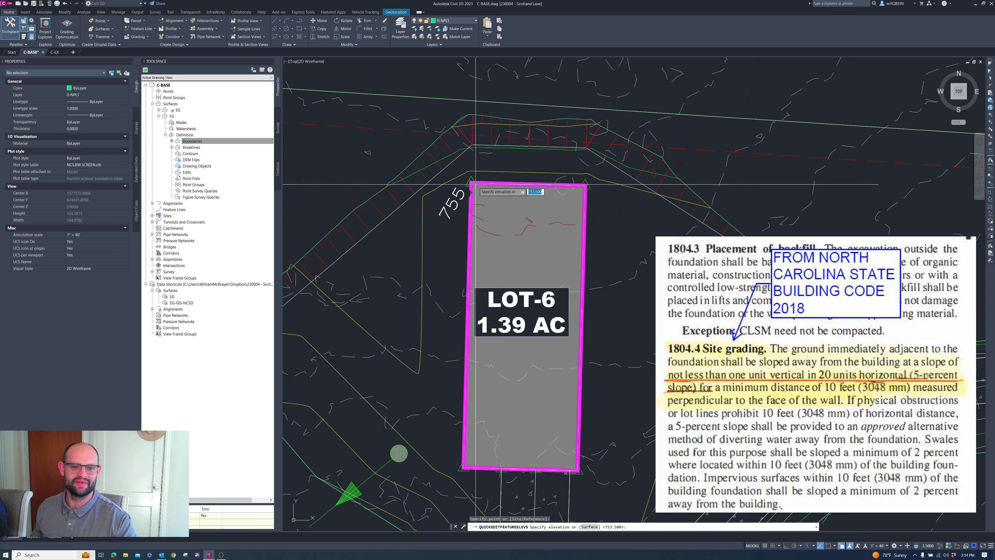
key(Escape)
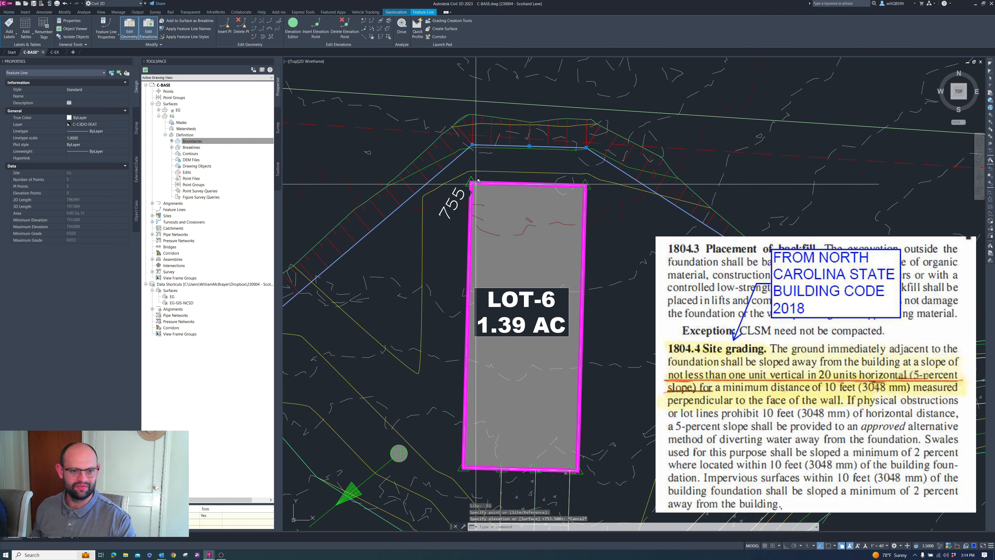
Step: Set every point of the Lot 6 building pad's feature line to elevation 754.5 with the Elevation Editor
click(479, 185)
scroll(479, 185, down, 2)
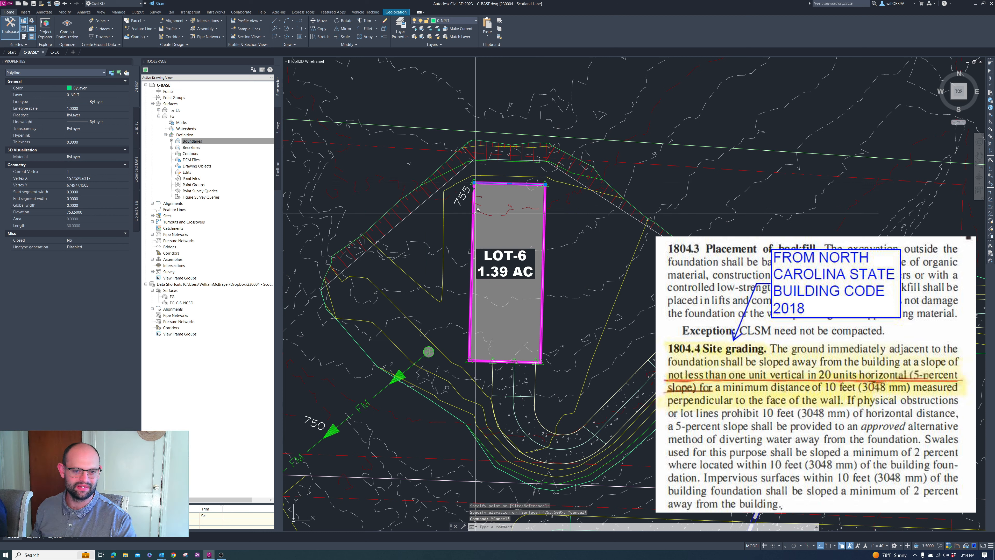
key(Escape)
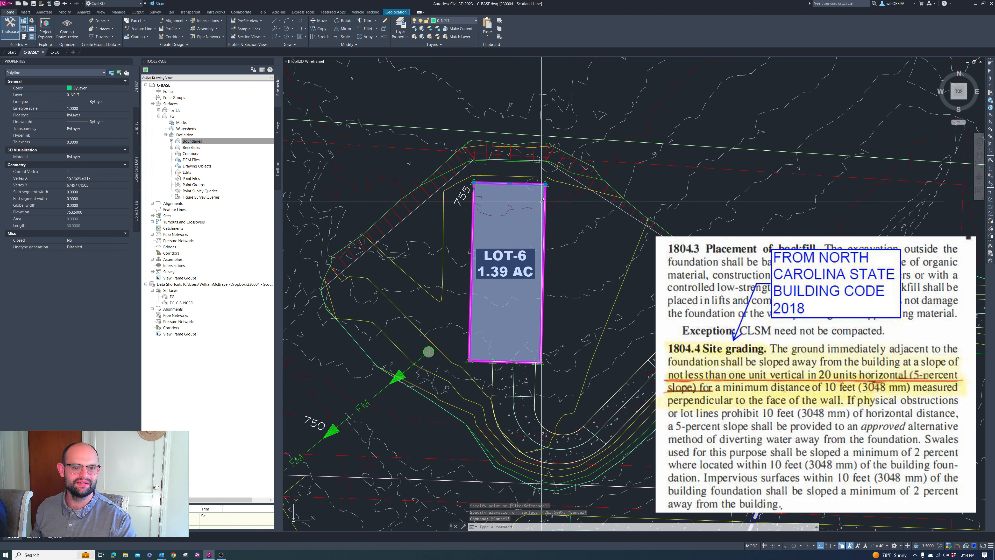
scroll(534, 184, up, 2)
click(552, 195)
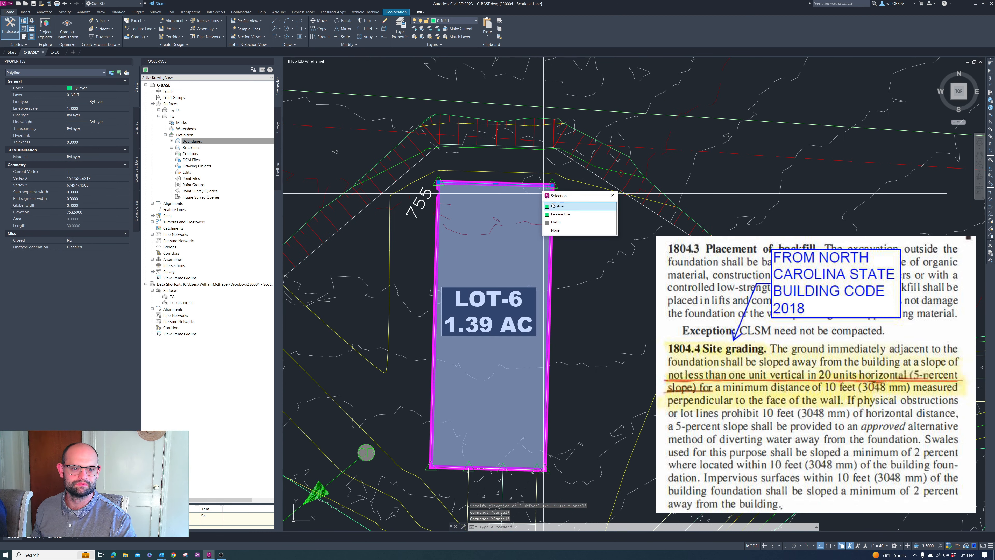
click(554, 209)
scroll(541, 200, down, 2)
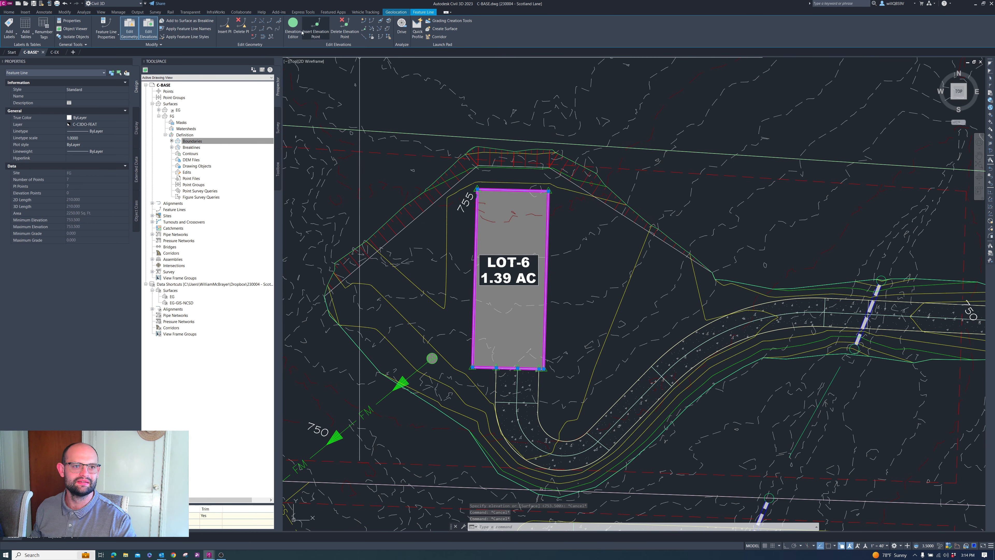
click(294, 29)
click(459, 316)
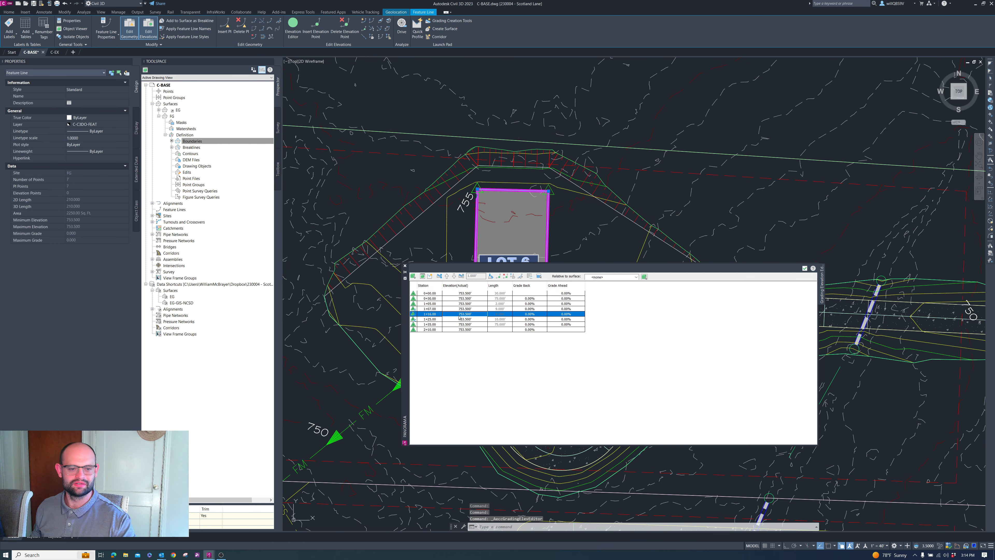
click(459, 316)
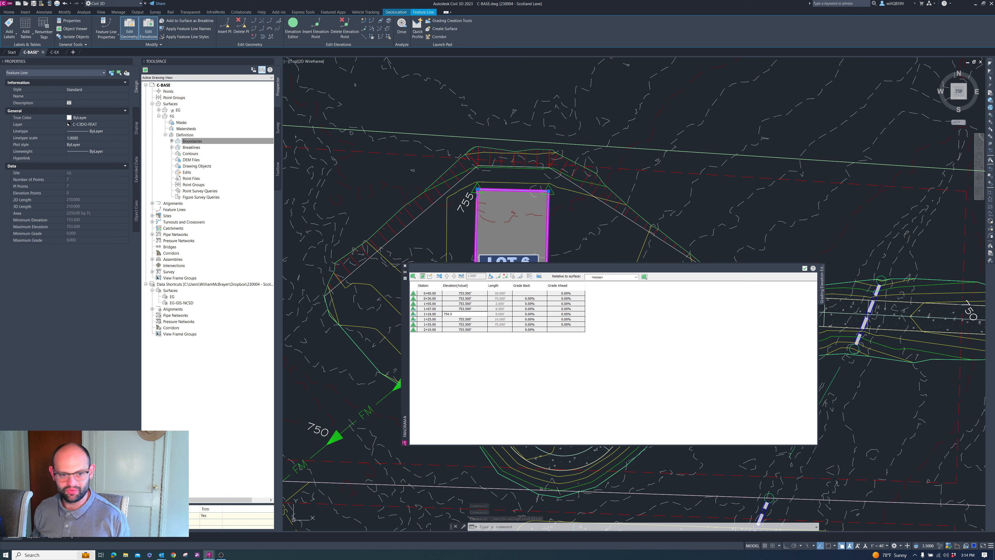
key(Return)
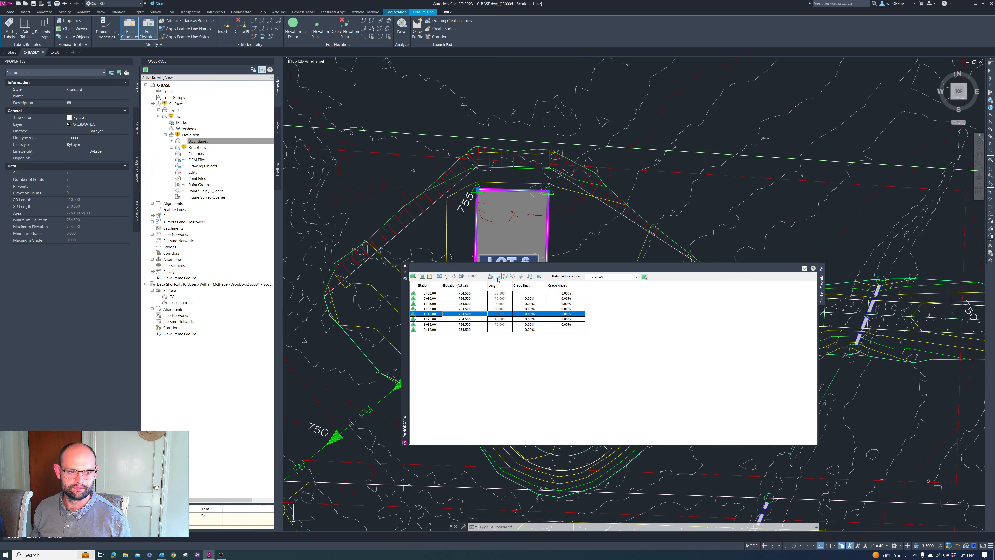
click(404, 266)
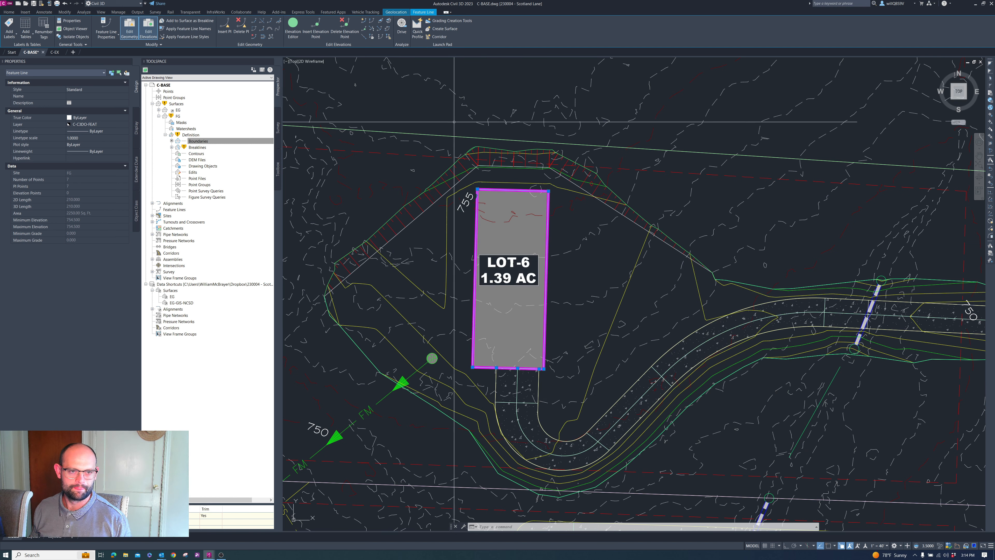
Step: Set a -2% grade on the driveway feature line segments leaving the south side of the building pad with Quick Elevation Edit
click(362, 23)
scroll(549, 396, up, 5)
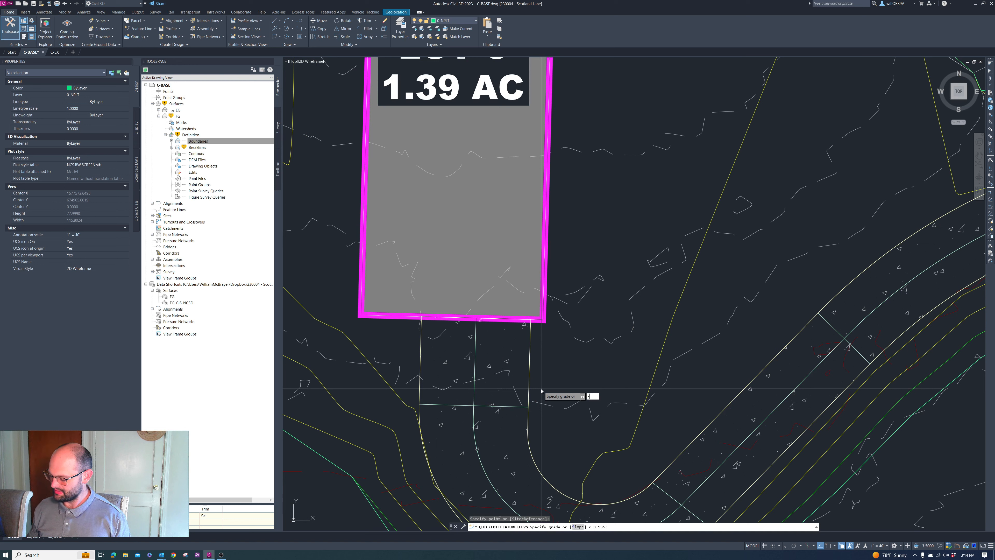
text(-2)
key(Return)
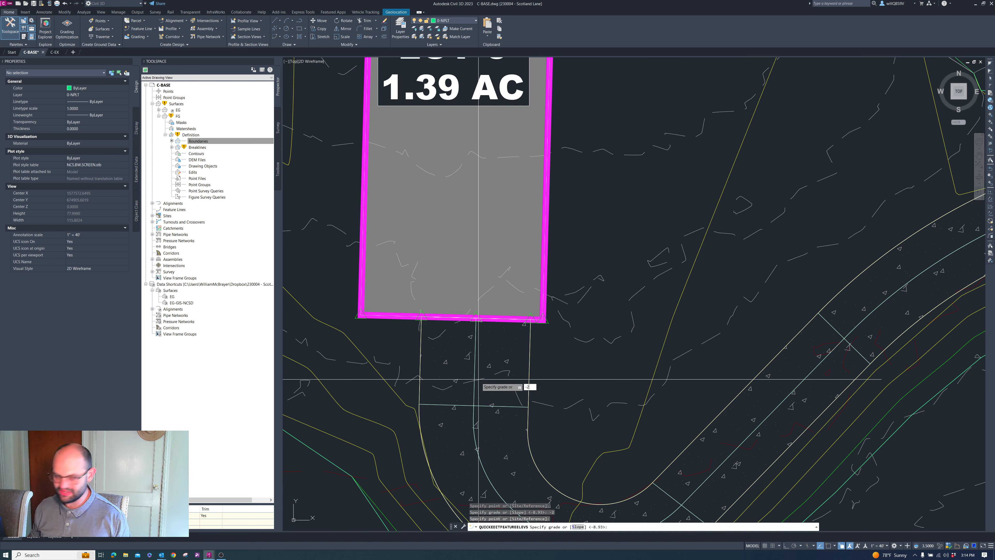
key(Return)
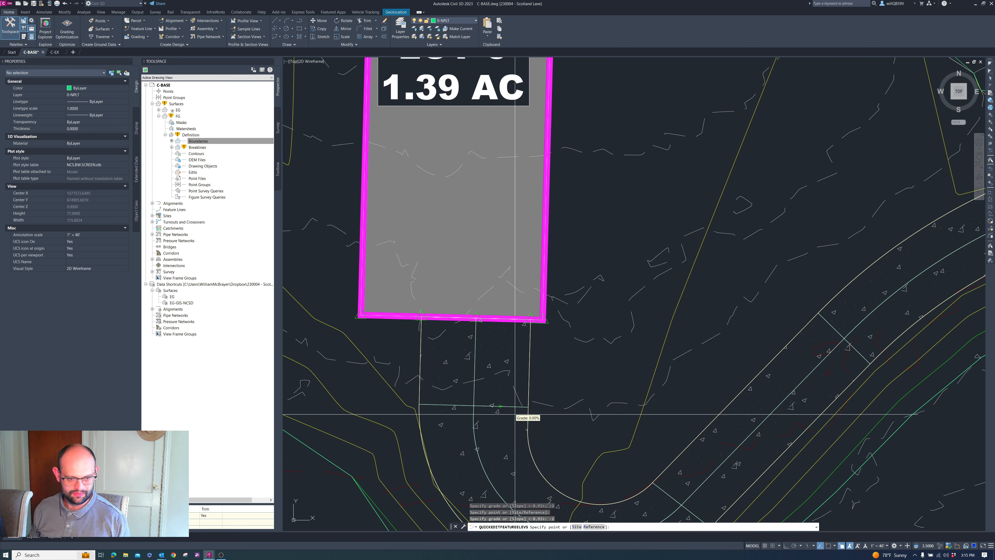
scroll(525, 401, up, 4)
scroll(533, 406, up, 4)
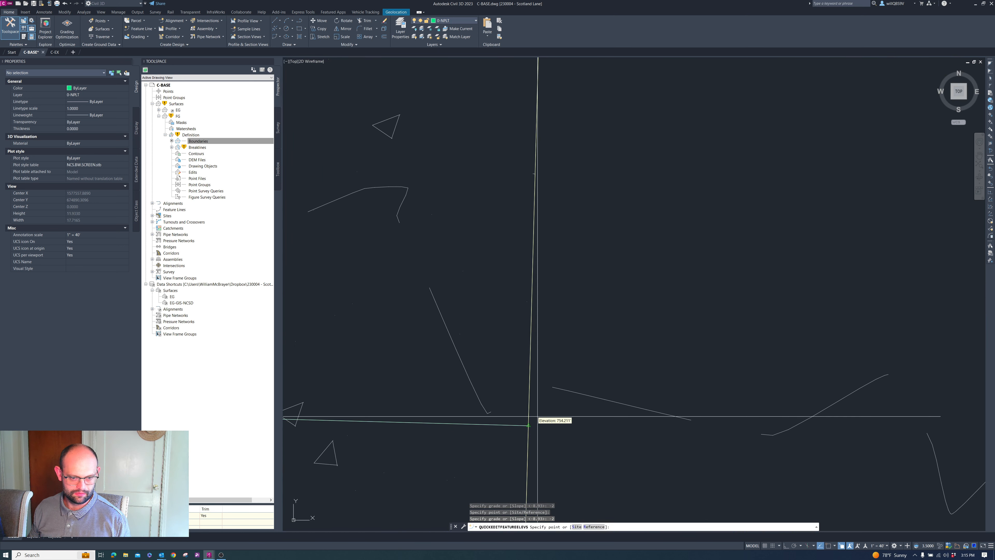
key(Escape)
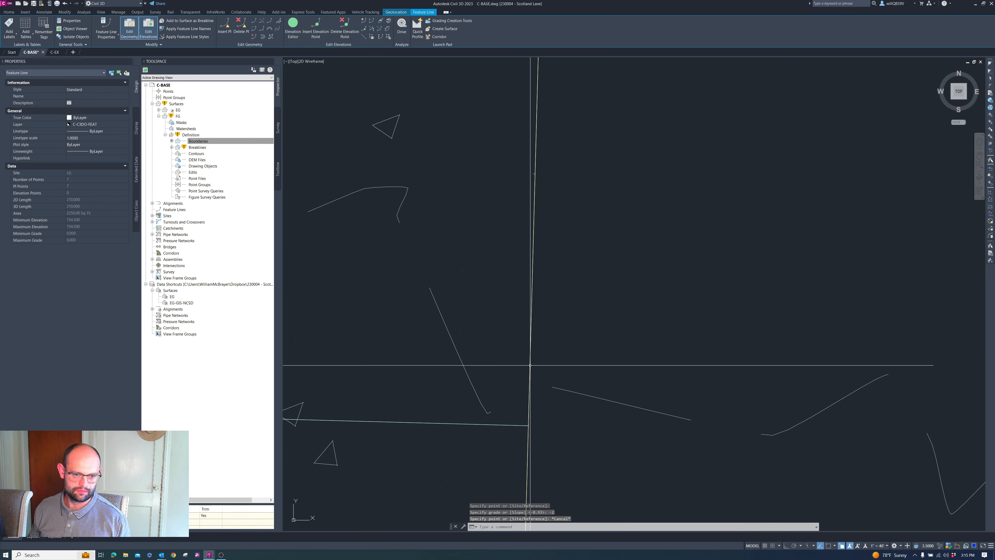
Step: Set a -5% grade on the driveway feature line segments just past the cross line south of the pad with Quick Elevation Edit
click(530, 364)
scroll(540, 334, down, 6)
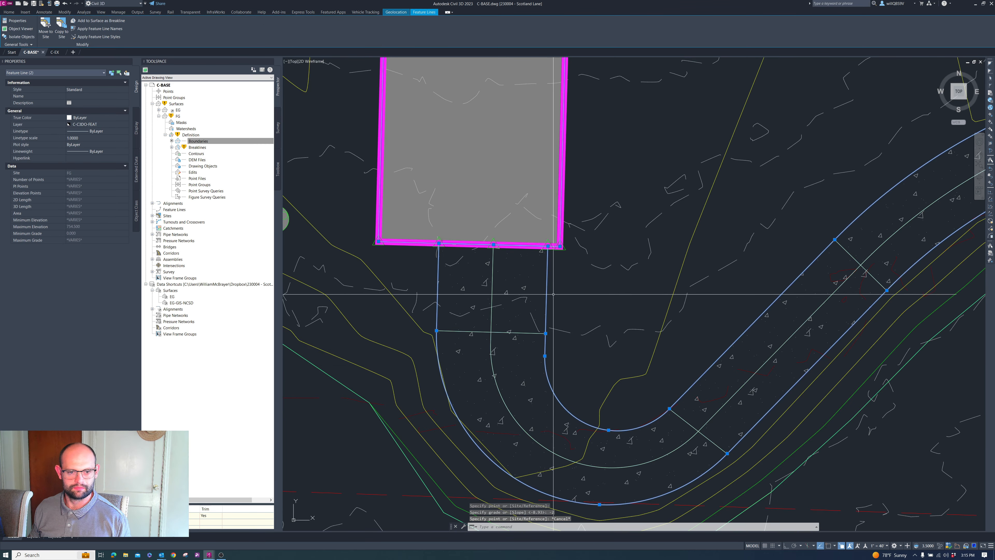
key(Escape)
key(Return)
scroll(550, 338, up, 2)
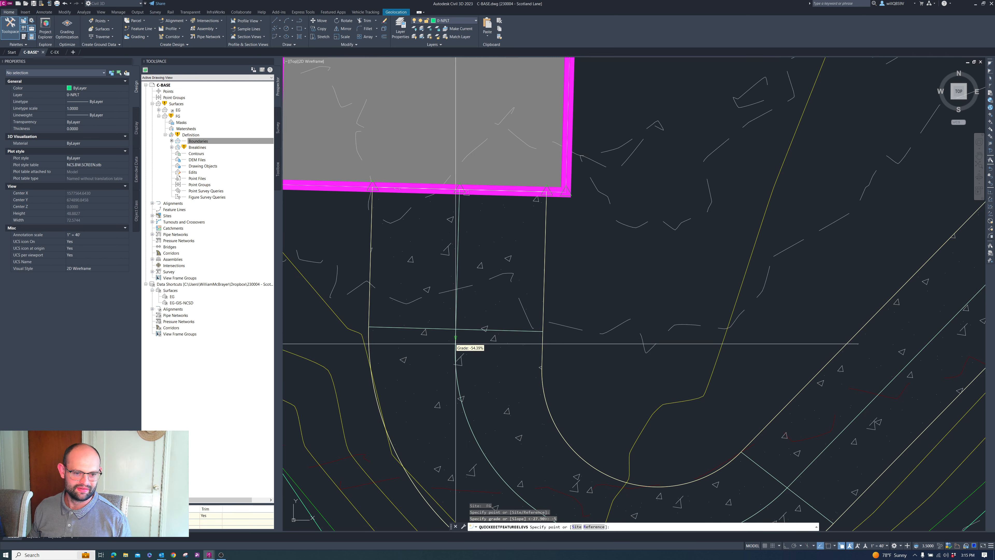
text(-5)
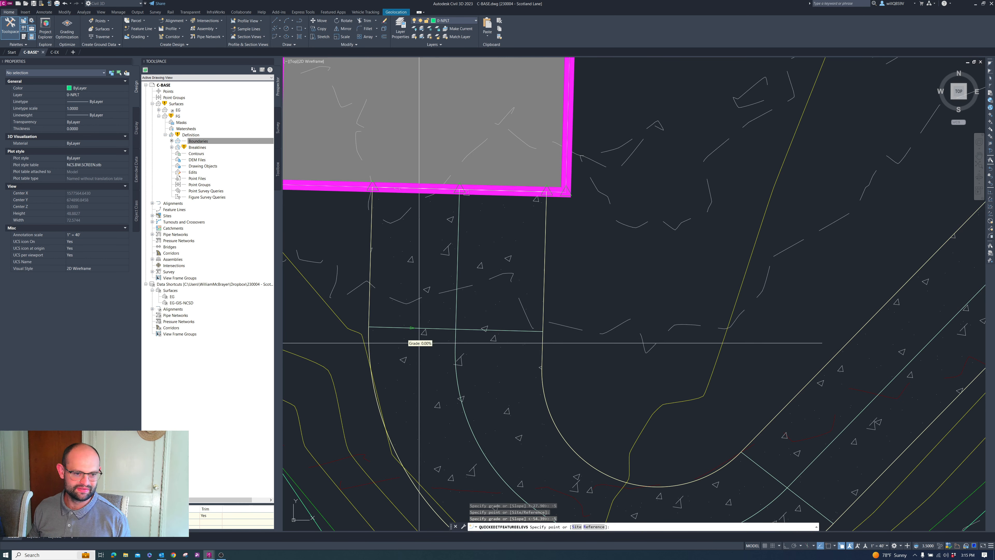
scroll(377, 368, down, 4)
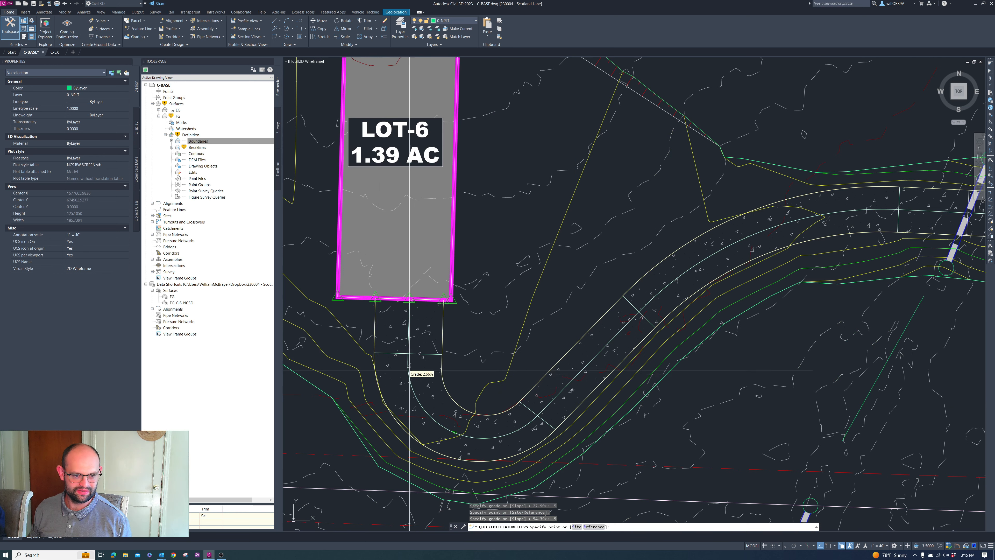
scroll(408, 369, up, 2)
key(Escape)
Step: Rebuild the FG surface from the edited feature lines and review its contours around the Lot 6 pad
scroll(585, 362, down, 6)
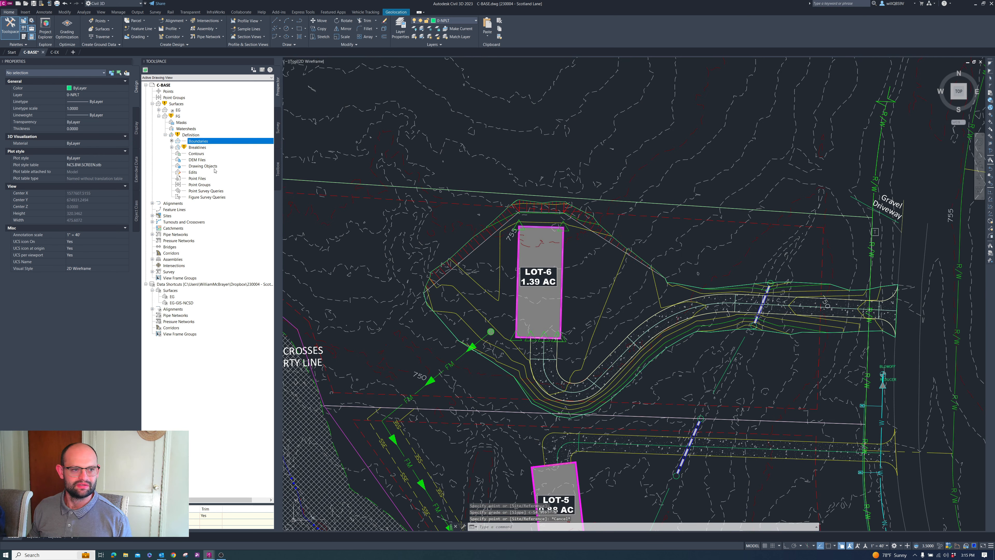
right_click(182, 122)
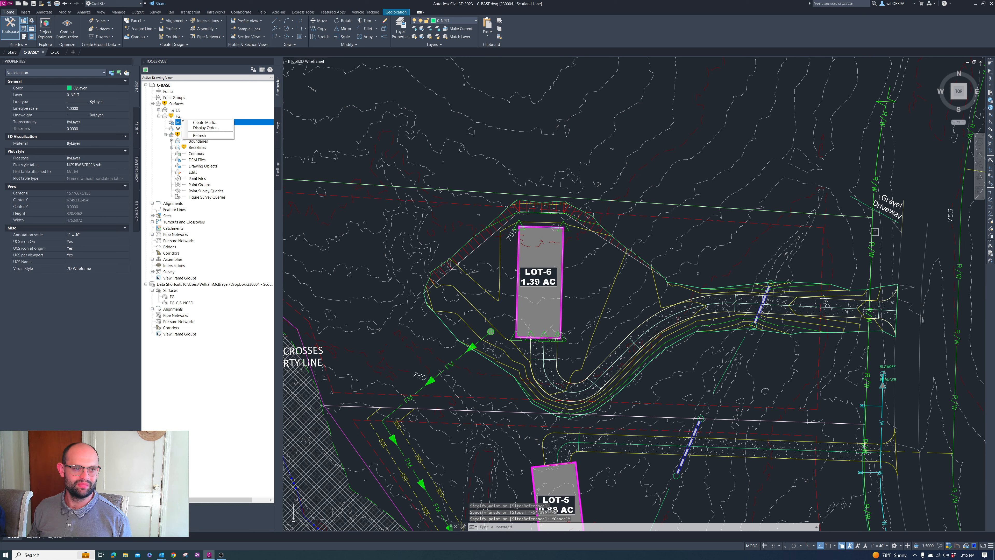
click(200, 136)
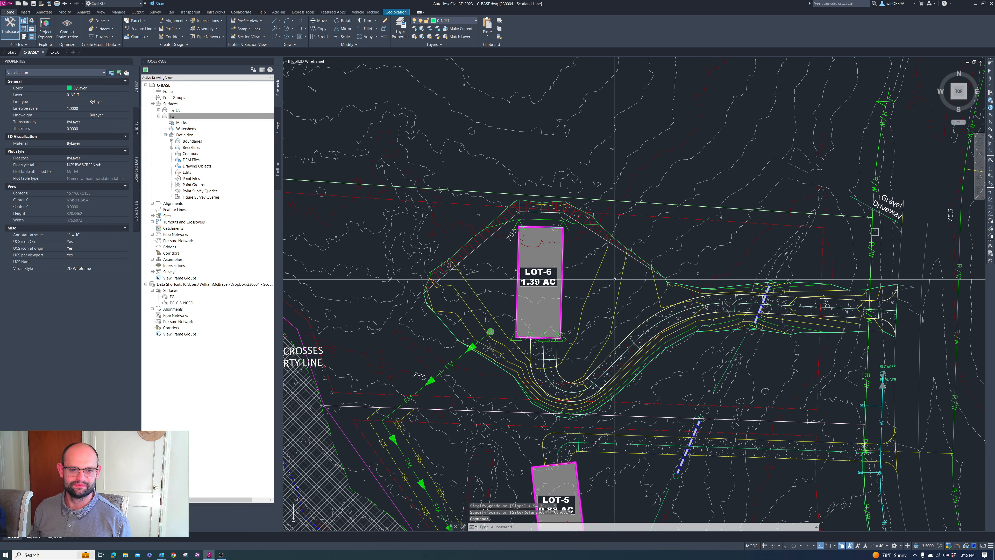
key(Escape)
click(584, 312)
key(Escape)
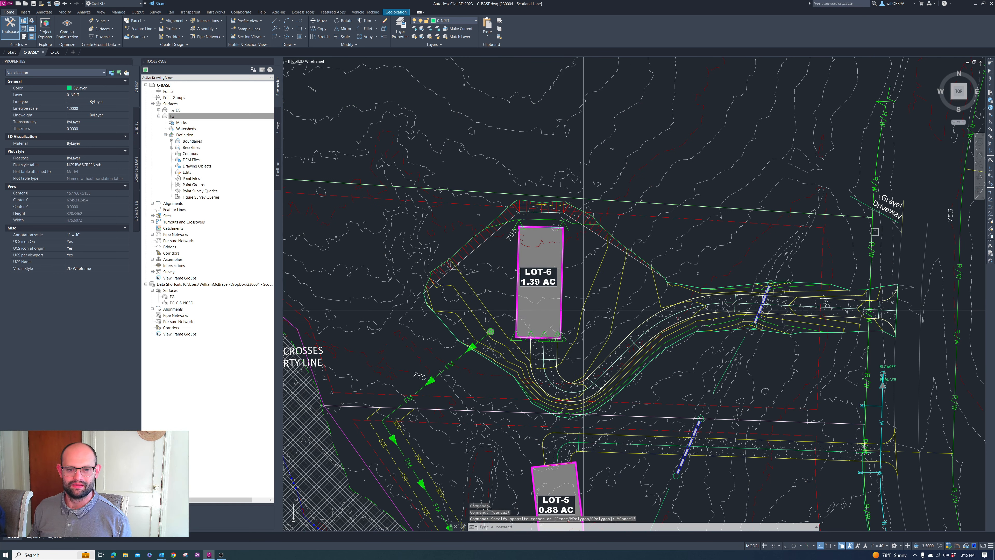
click(586, 310)
scroll(466, 255, up, 3)
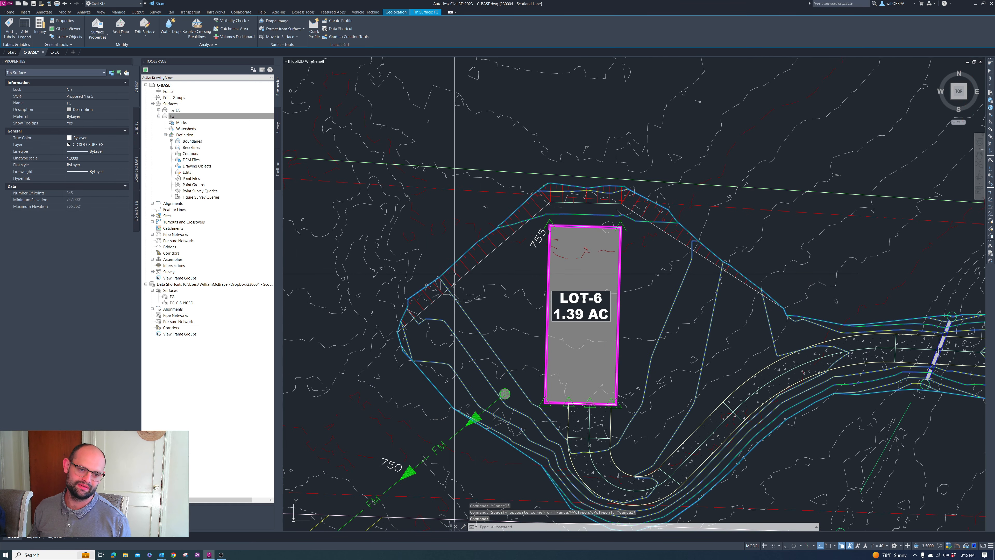
key(Escape)
Step: Check the grades of the feature line wrapping around the north side of the Lot 6 pad with Quick Elevation Edit
click(474, 267)
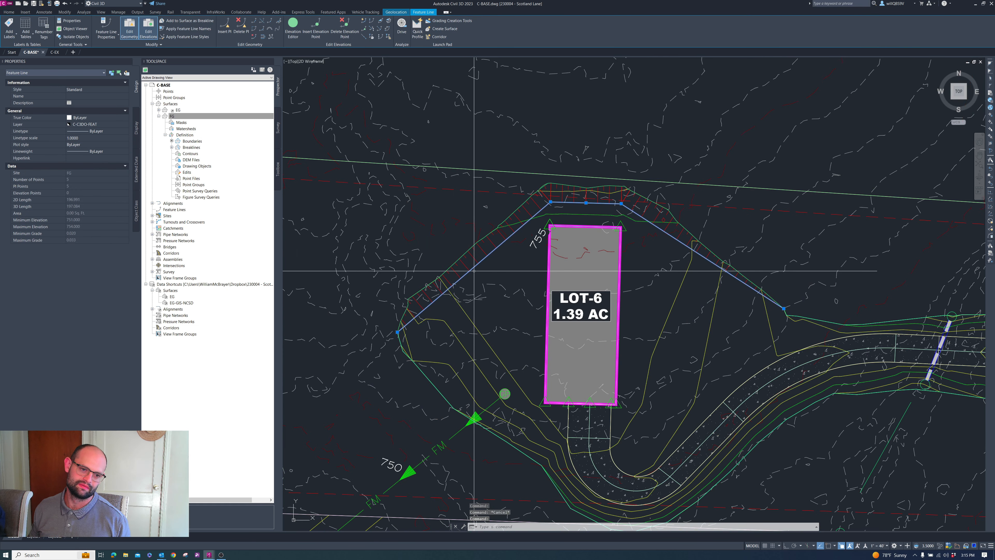
click(363, 21)
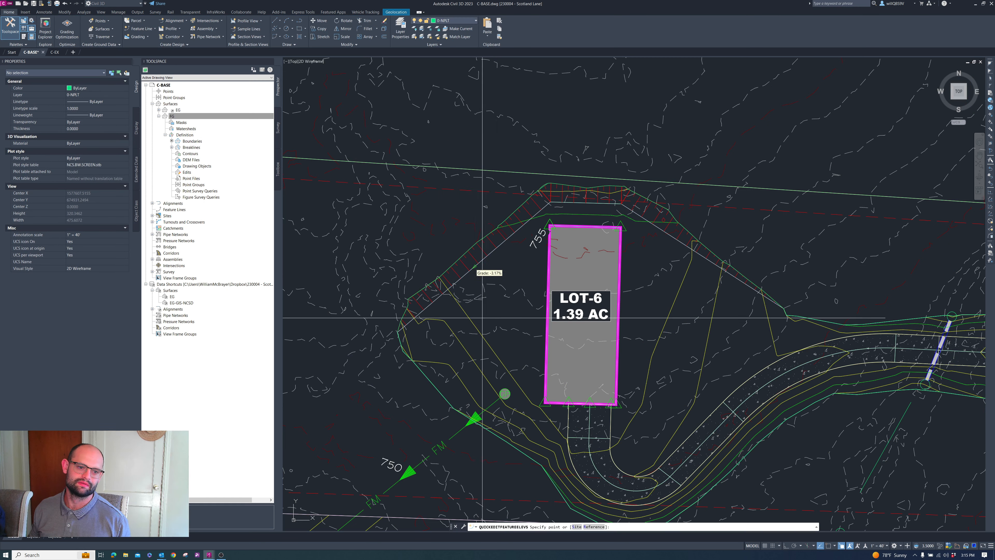
scroll(488, 241, down, 3)
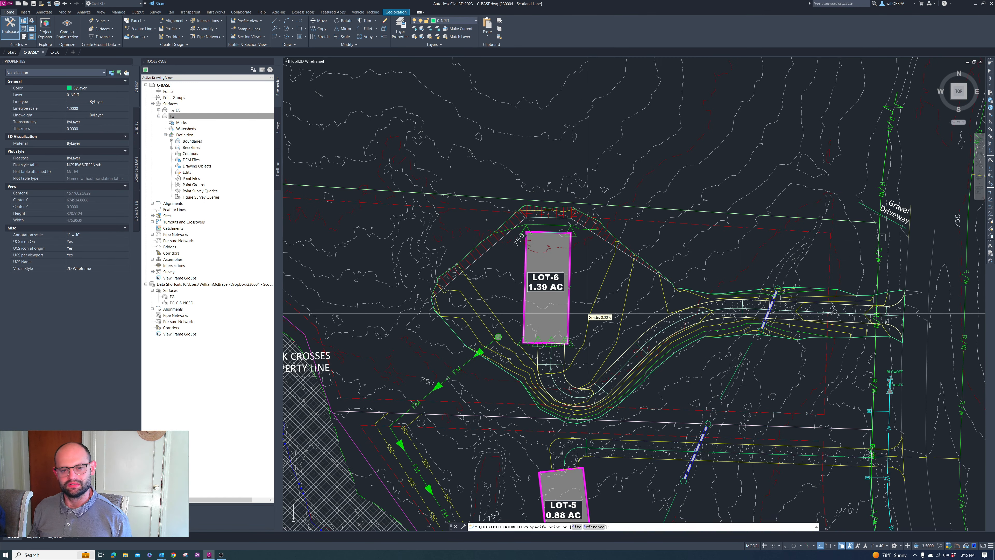
key(Escape)
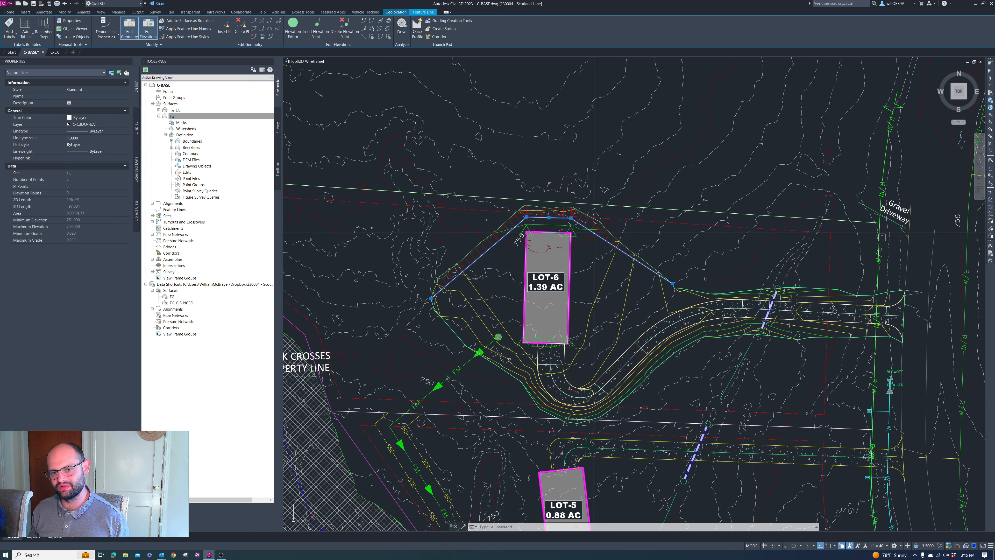
key(Escape)
key(Escape)
scroll(529, 284, down, 2)
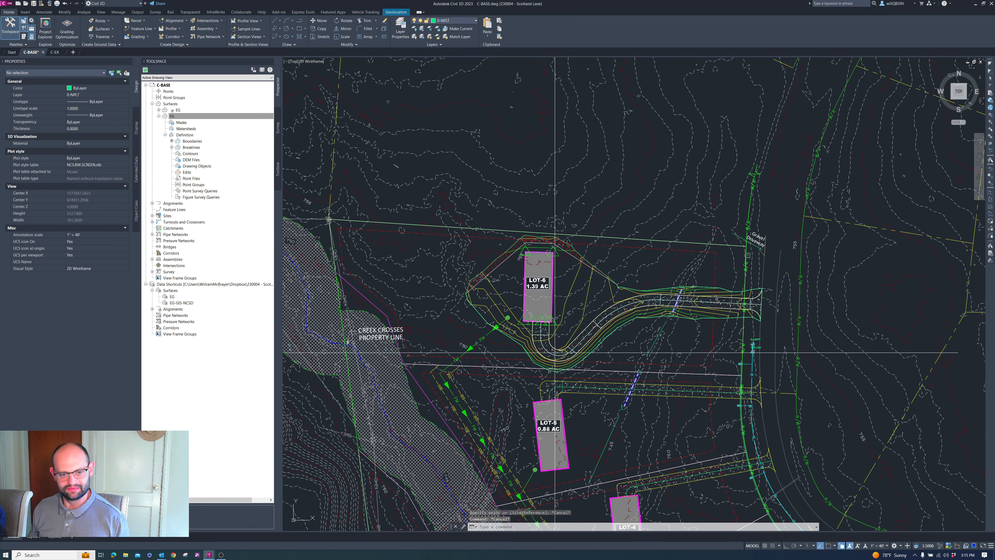
Step: Offset the Lot 6 driveway edge feature line outward by 3 at a -8% grade
scroll(583, 386, up, 10)
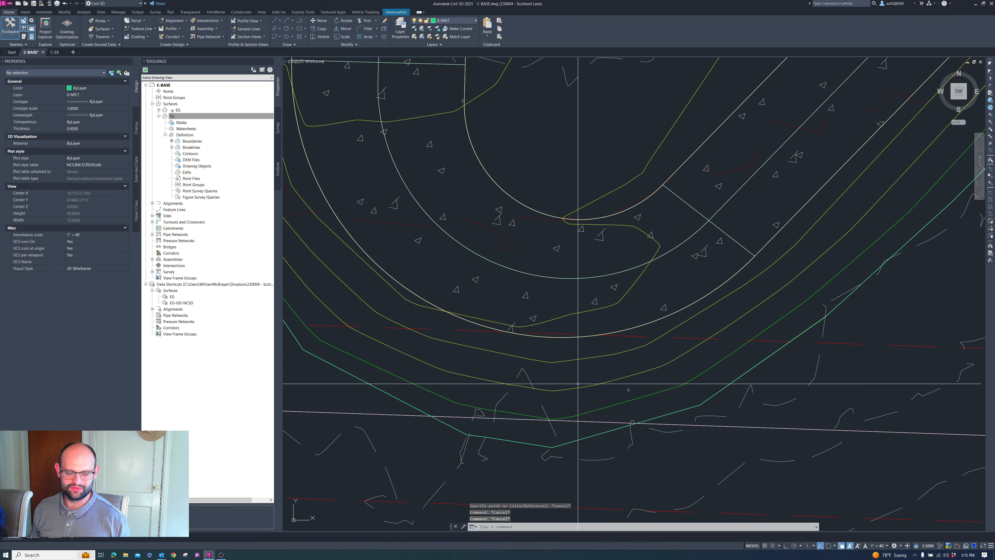
scroll(715, 312, down, 10)
scroll(715, 312, up, 4)
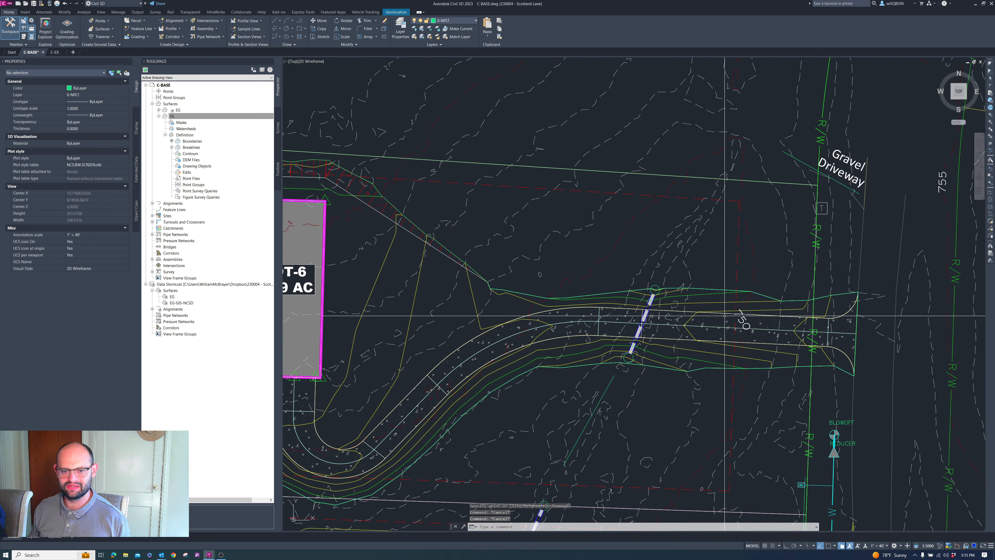
scroll(459, 345, up, 2)
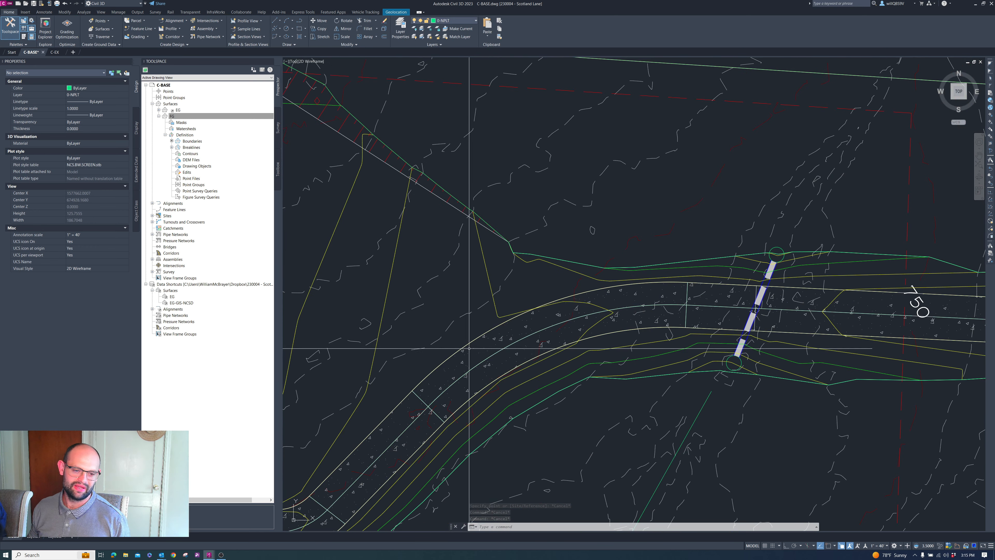
click(493, 329)
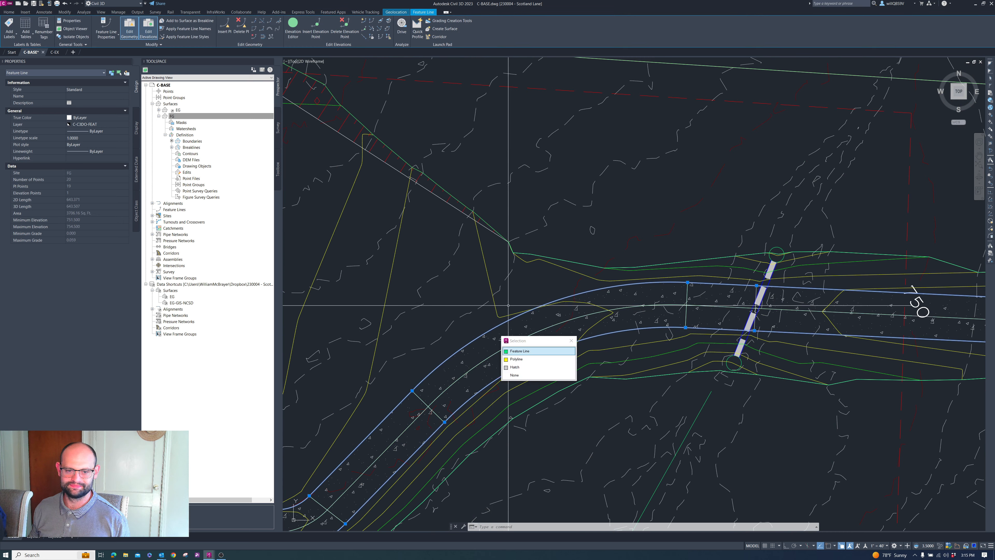
scroll(548, 274, down, 3)
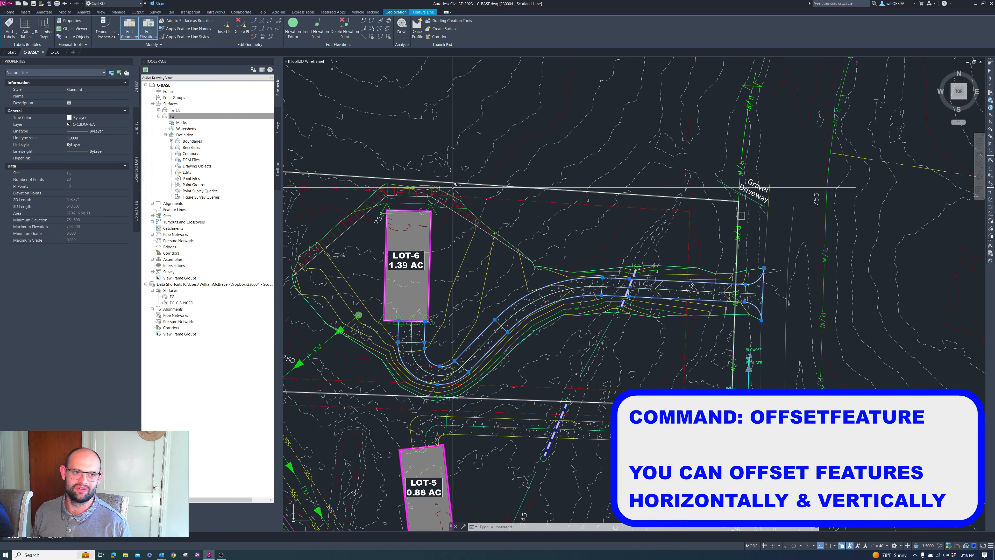
click(263, 38)
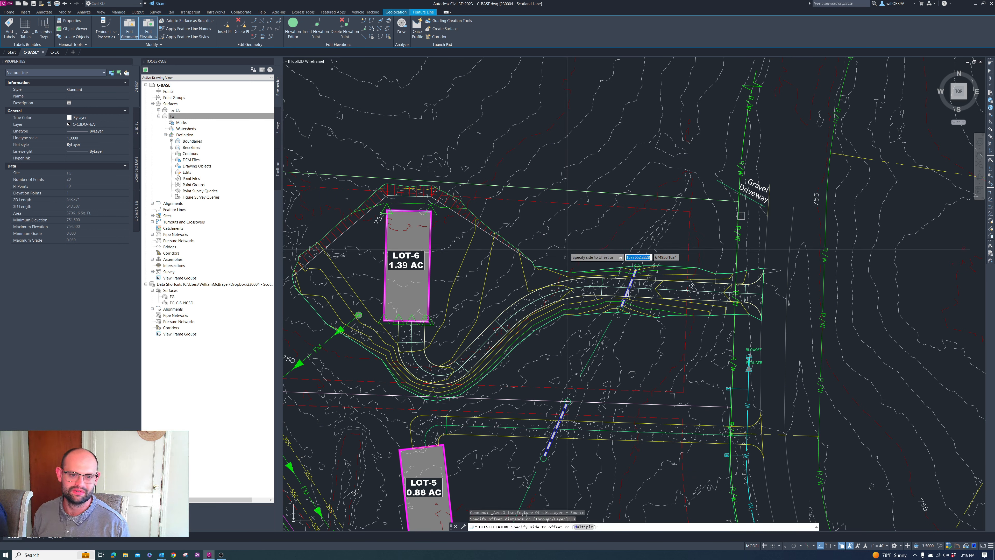
click(575, 244)
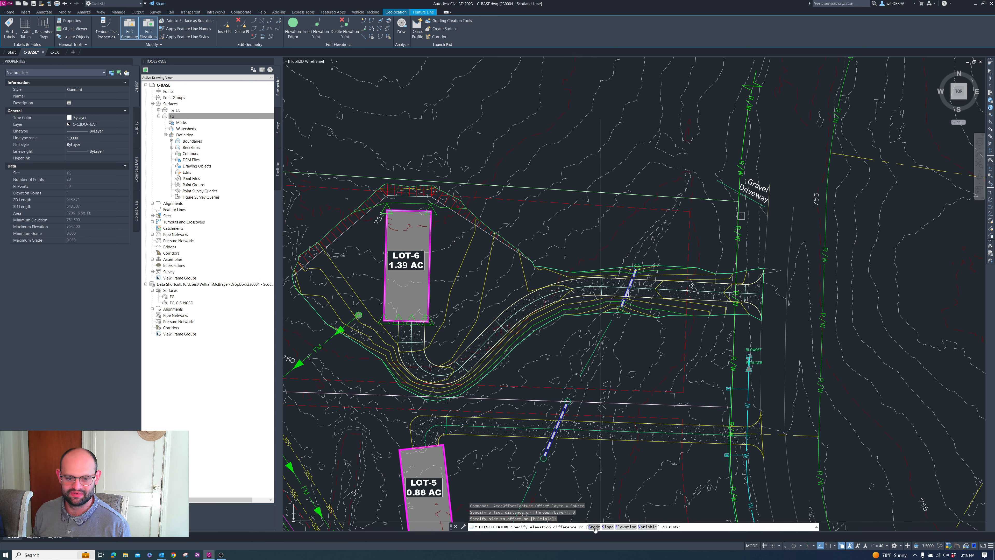
text(G)
key(Return)
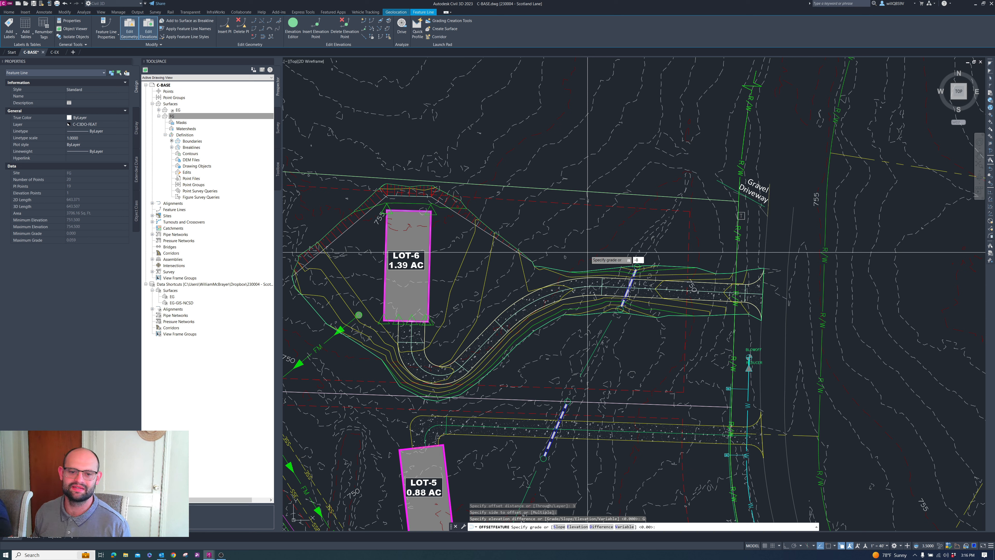
key(Return)
key(Escape)
key(Escape)
Step: Break the offset feature line at the driveway's east entrance, removing the portion that wraps around the flared end
click(486, 321)
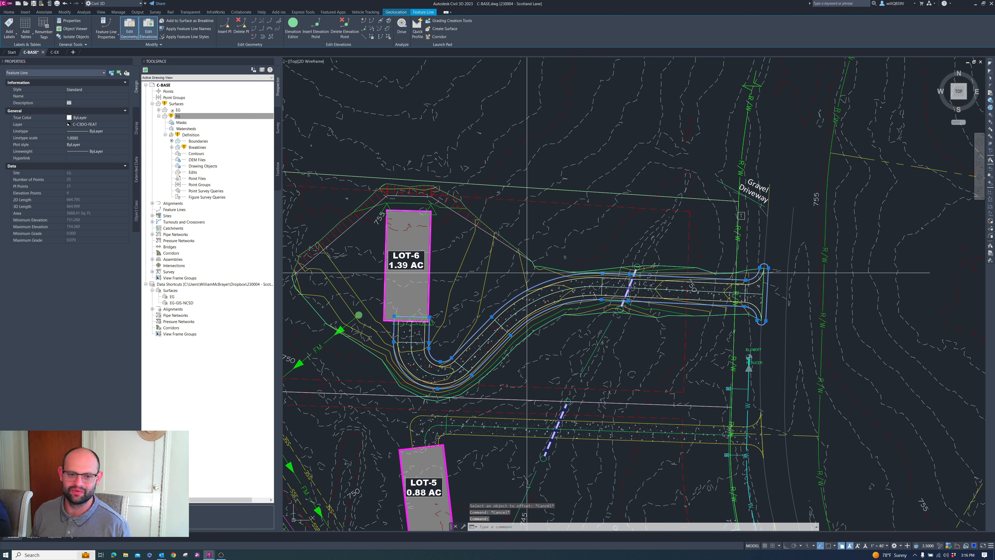
scroll(748, 272, up, 5)
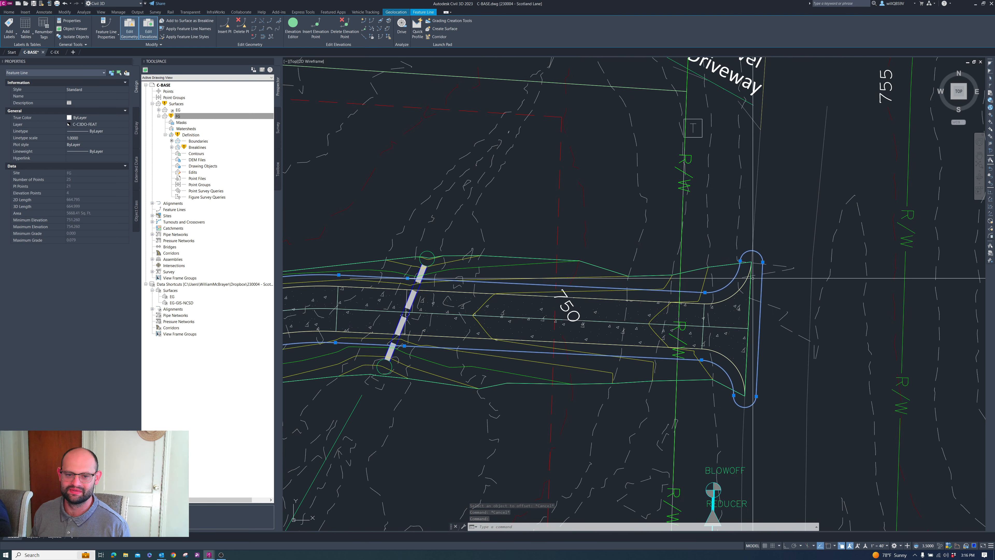
scroll(750, 247, up, 2)
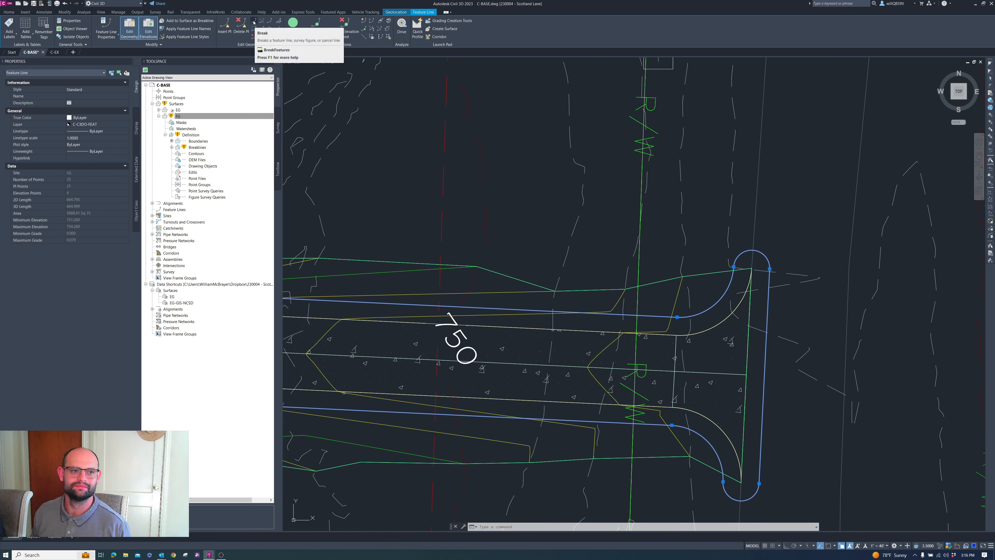
click(253, 21)
click(683, 318)
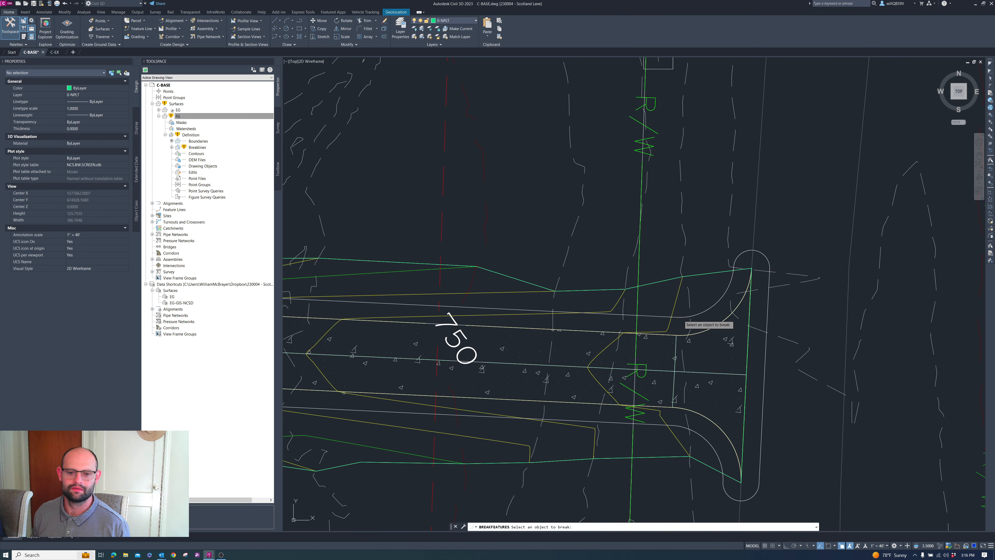
scroll(710, 306, down, 2)
scroll(710, 360, up, 1)
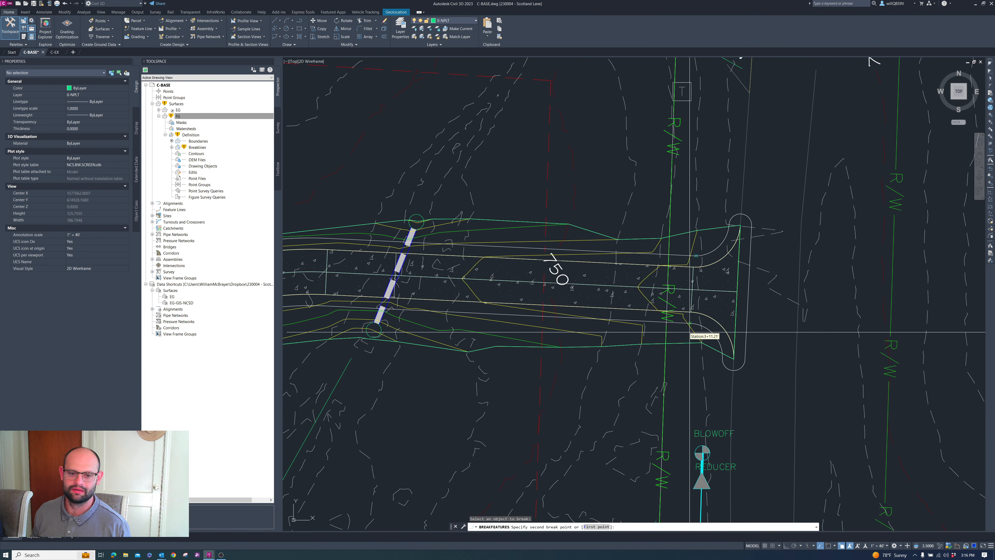
click(685, 332)
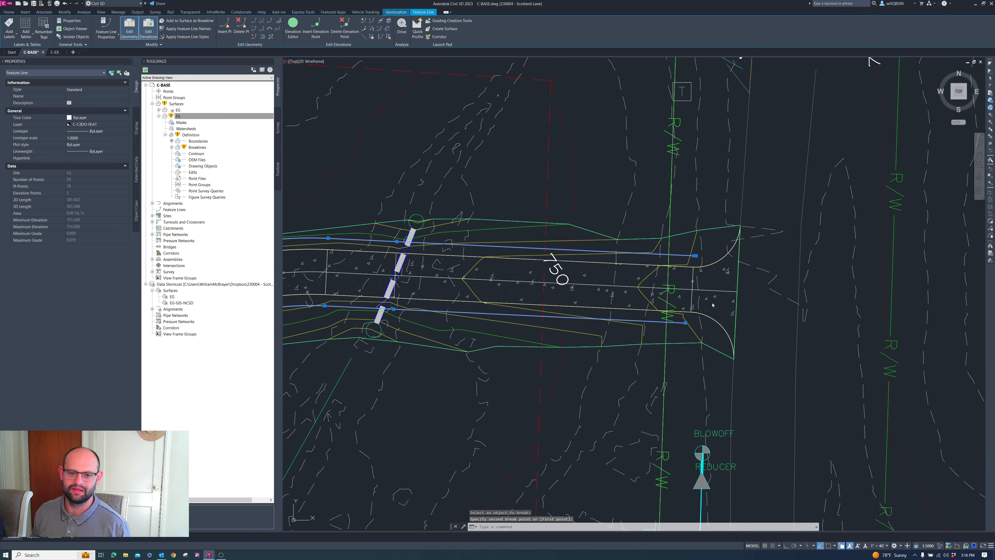
Step: Break the offset feature line just south of the Lot 6 pad, removing the portion that crosses into the building
scroll(710, 300, down, 2)
scroll(516, 290, down, 2)
scroll(418, 315, up, 5)
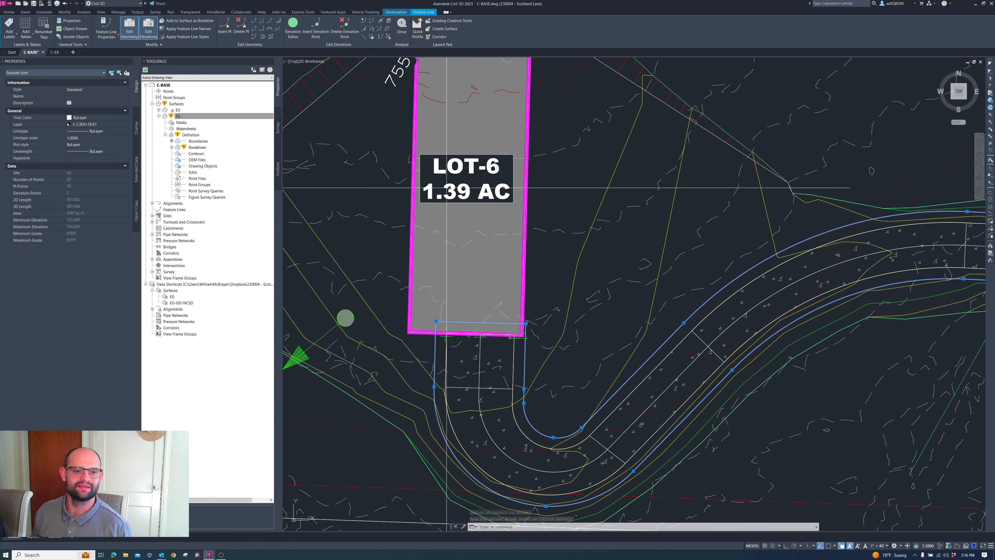
key(Escape)
key(Return)
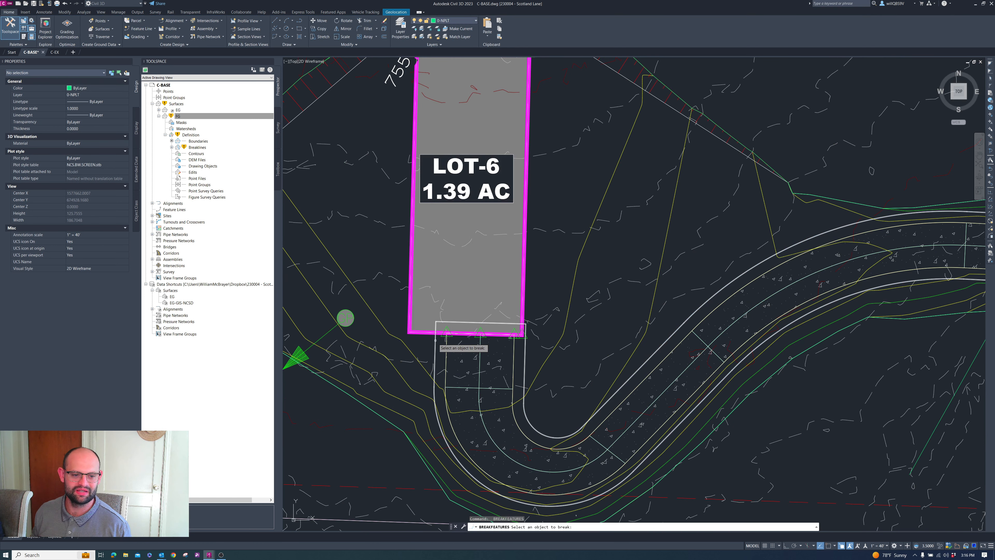
click(435, 340)
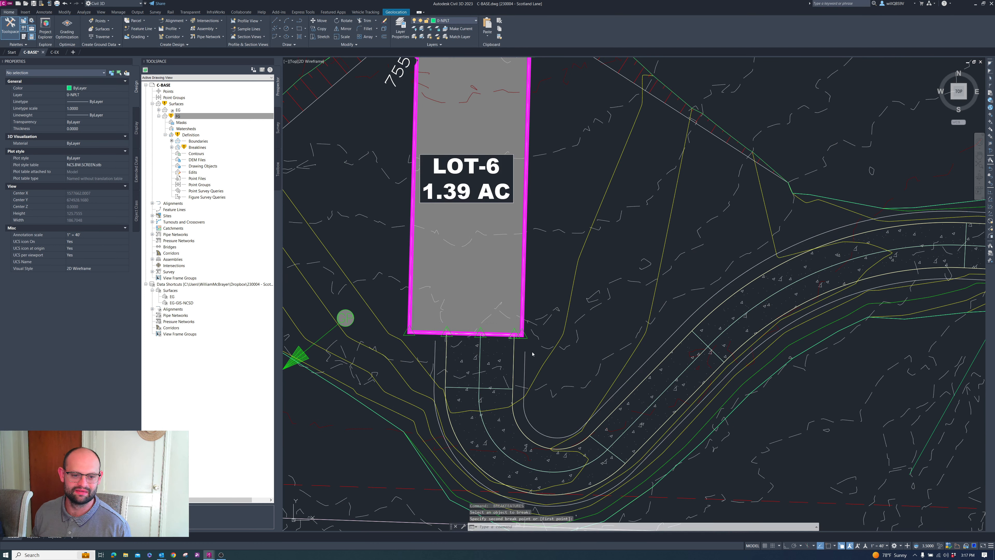
key(Escape)
Step: Add the two offset feature lines along both sides of the driveway to the FG surface as breaklines
click(526, 360)
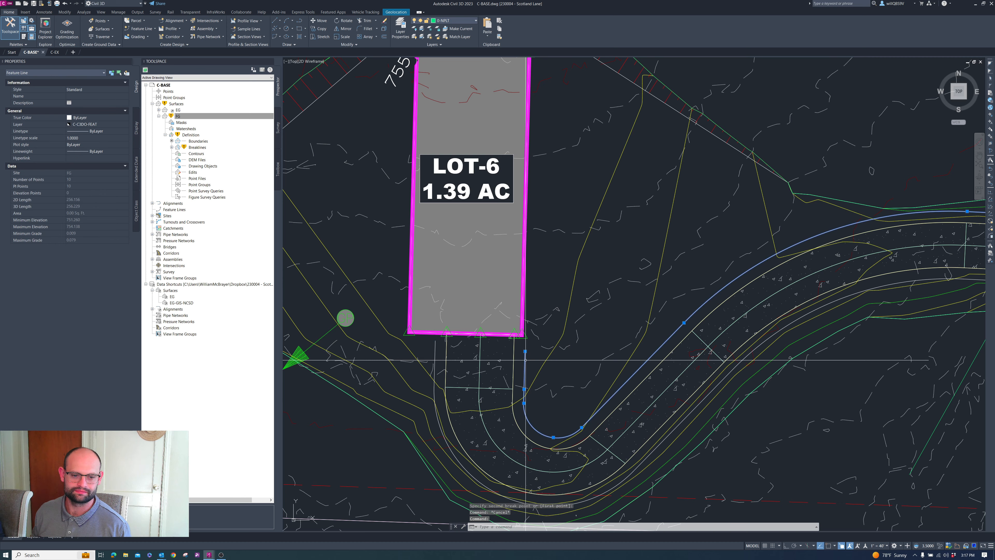
scroll(506, 347, down, 4)
scroll(595, 366, up, 2)
scroll(591, 362, up, 2)
click(585, 351)
scroll(582, 352, down, 4)
right_click(736, 247)
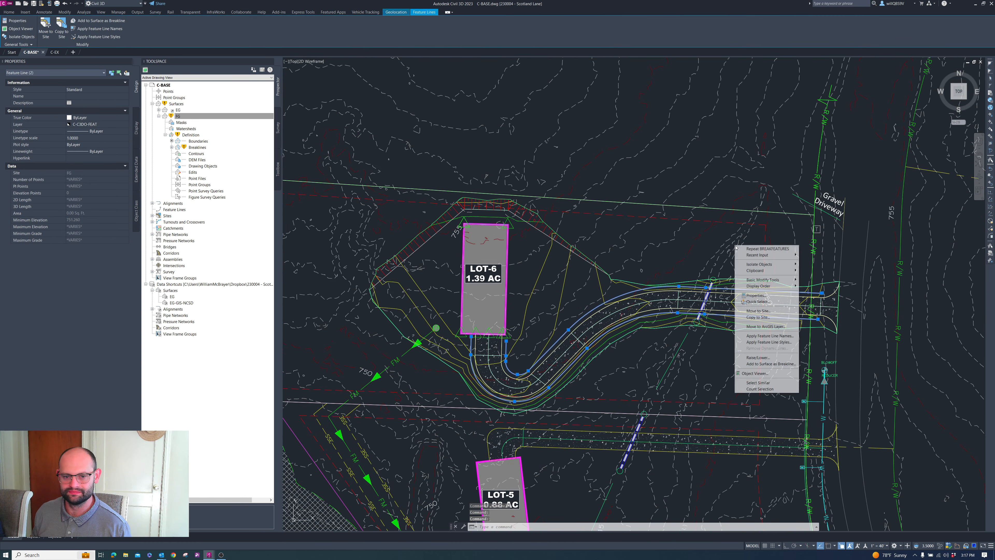
click(776, 364)
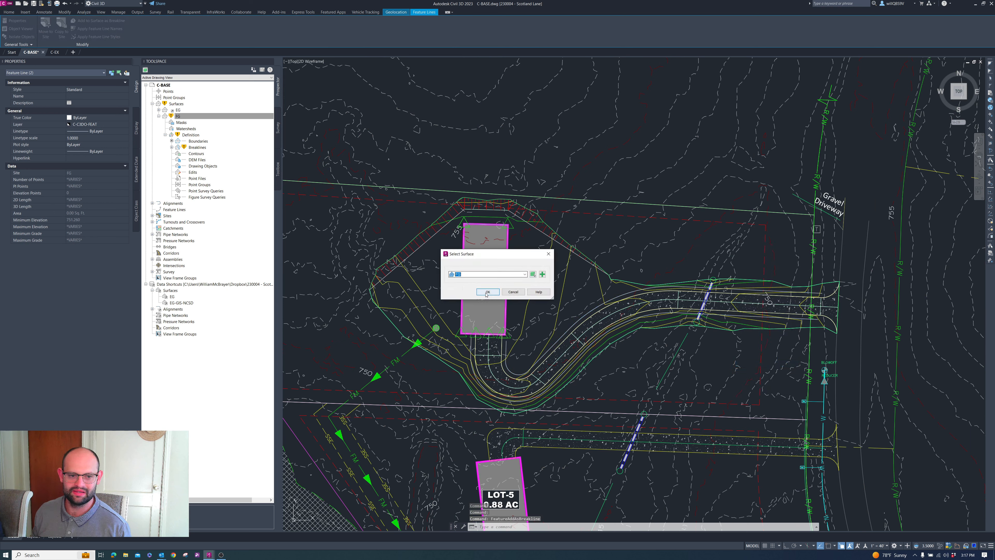
click(487, 292)
click(490, 332)
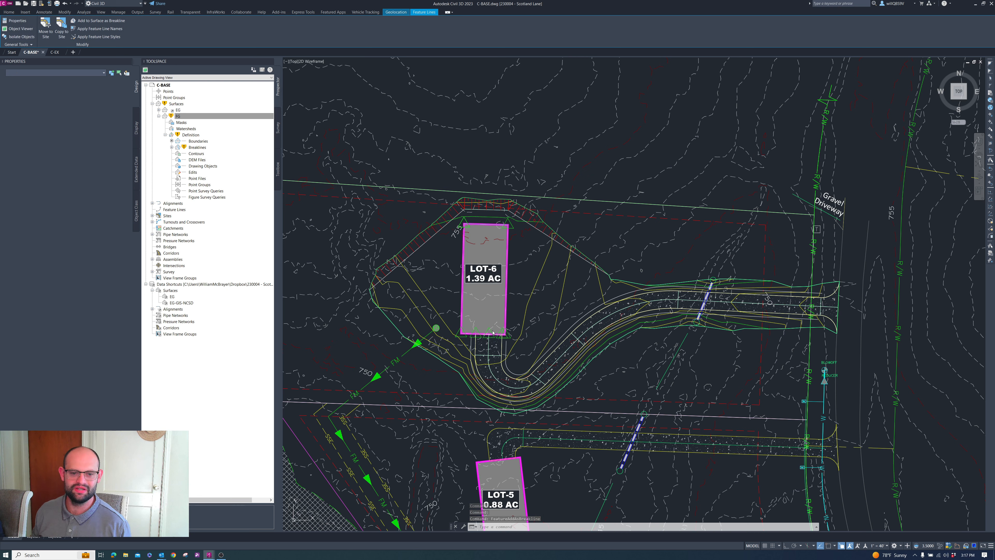
Step: Examine the contours around the driveway bend near the Lot 5 and Lot 6 property line, gauging the spacing with a temporary circle
scroll(596, 305, up, 2)
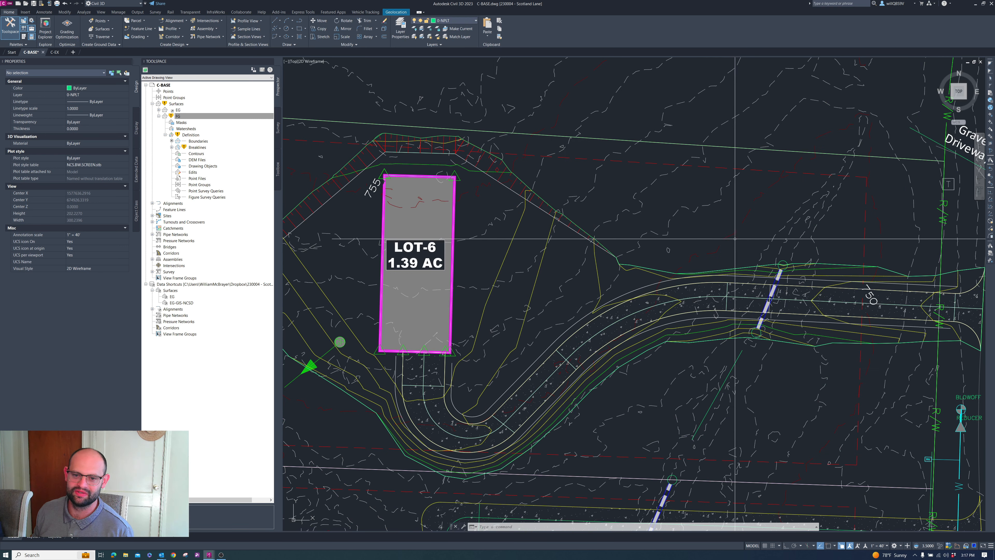
scroll(669, 293, down, 3)
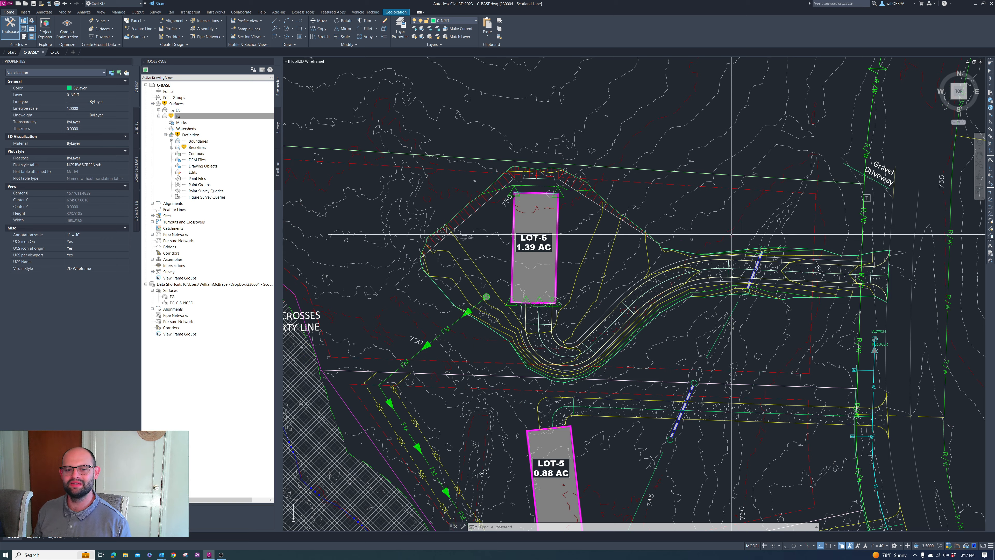
scroll(588, 345, up, 5)
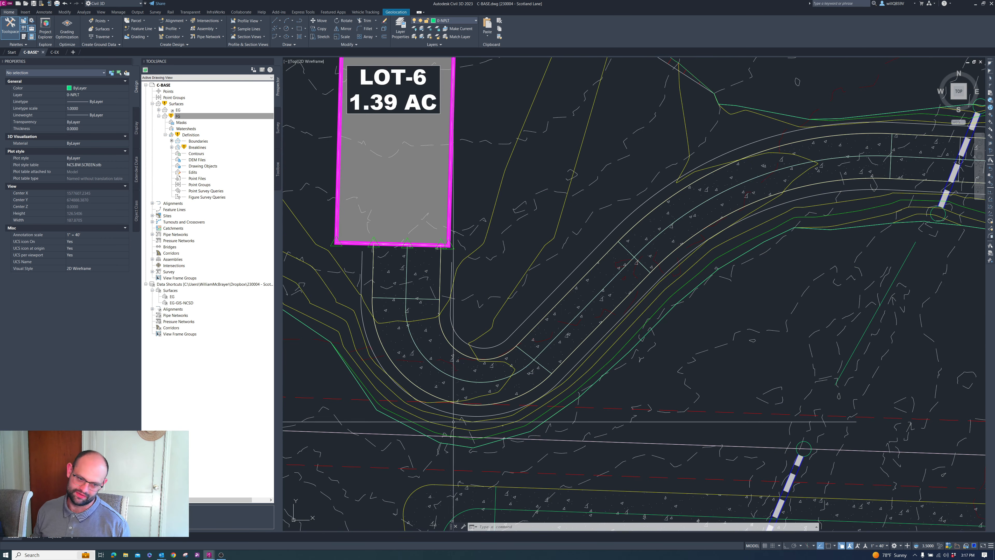
scroll(706, 259, down, 4)
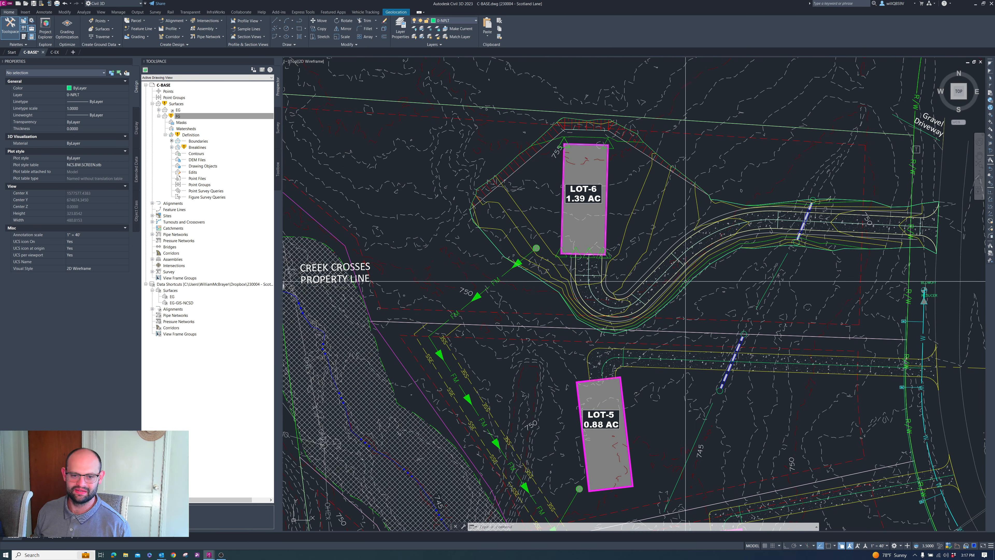
scroll(608, 323, up, 4)
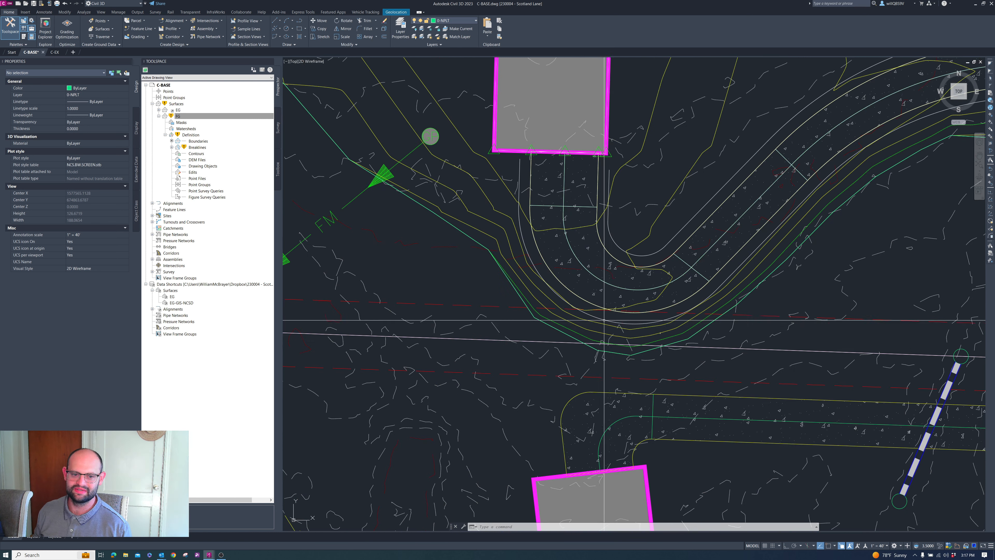
scroll(707, 339, up, 5)
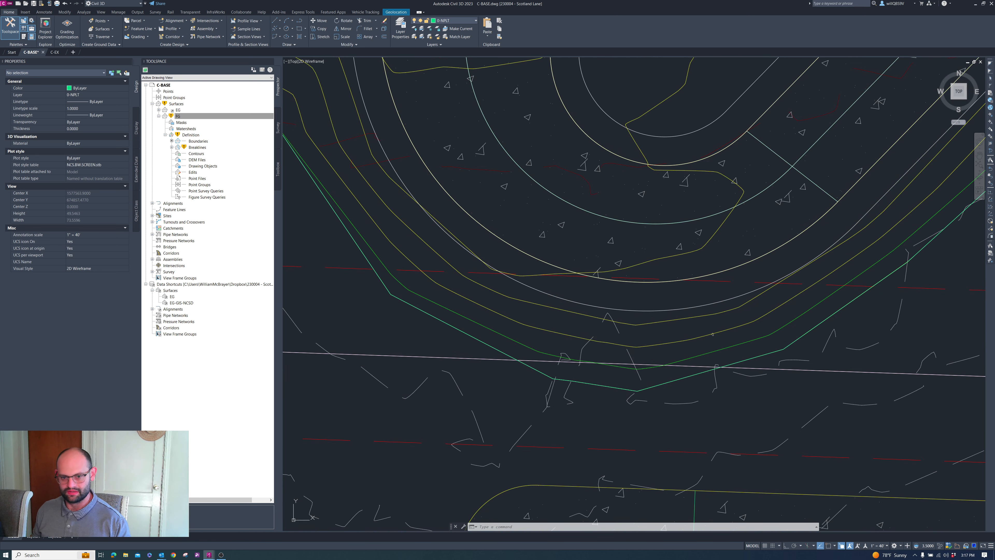
text(c)
key(Return)
click(722, 348)
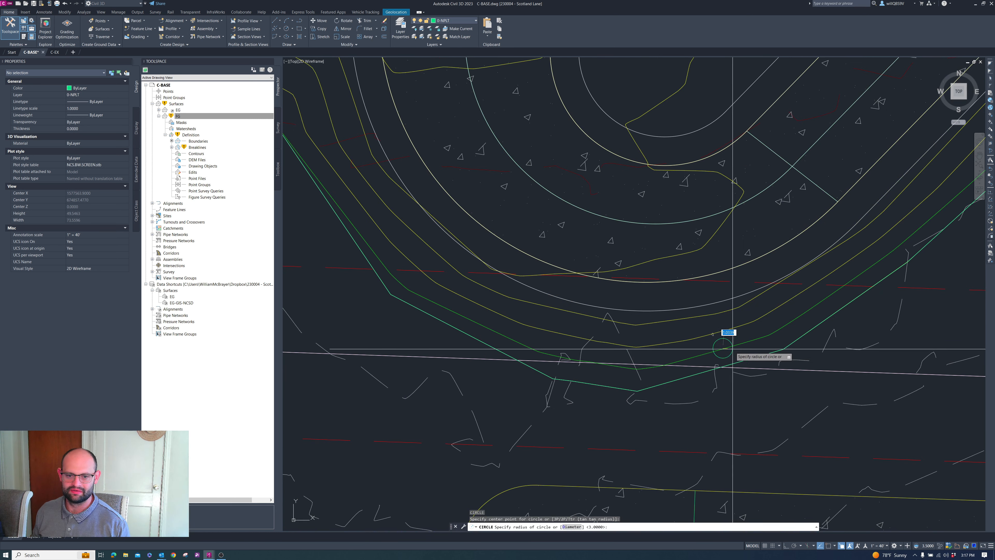
scroll(743, 349, down, 3)
key(Escape)
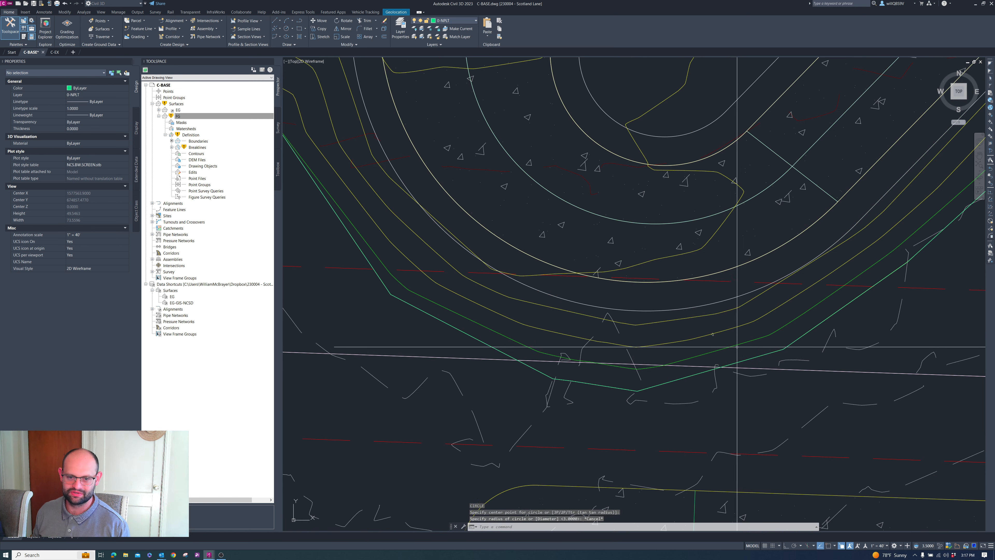
scroll(654, 331, down, 4)
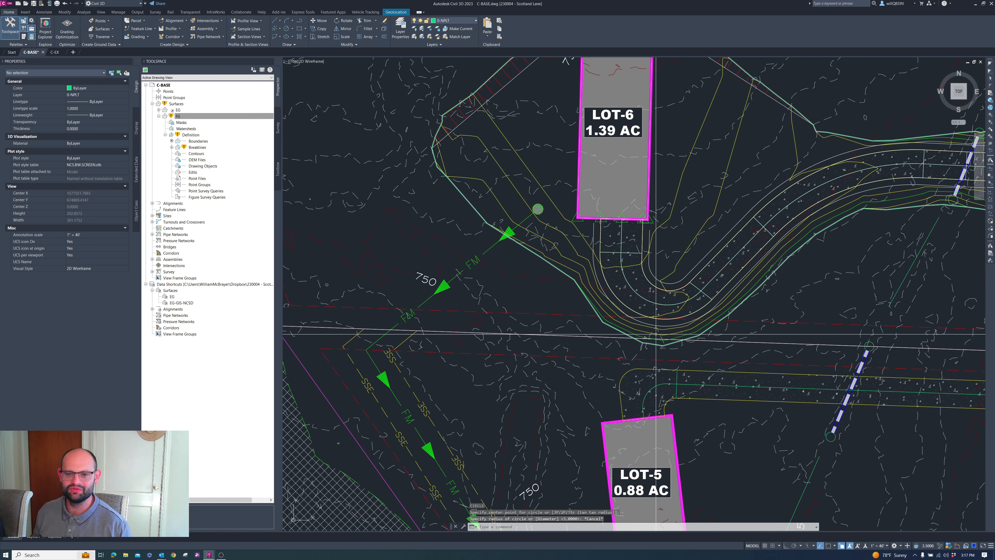
scroll(621, 324, up, 5)
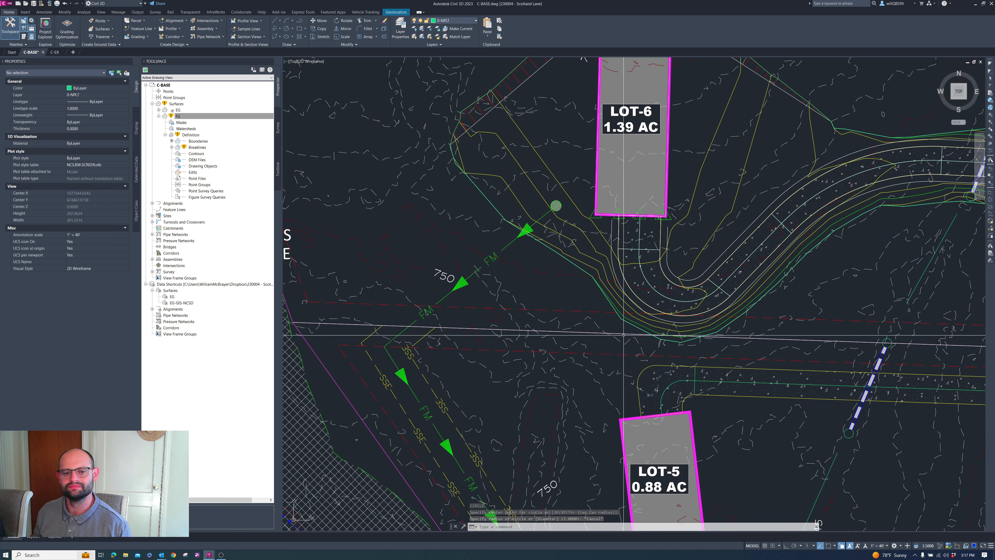
click(613, 315)
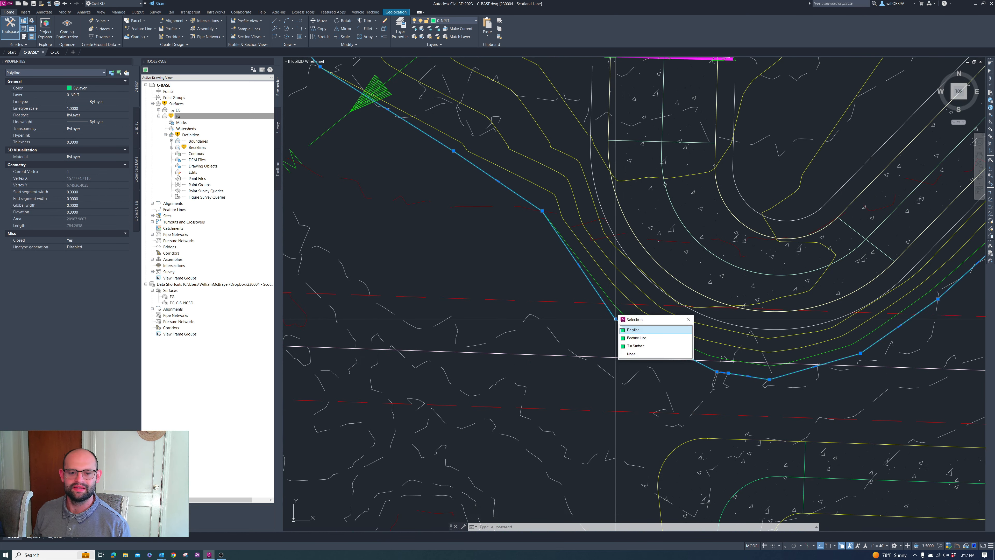
key(Escape)
key(Escape)
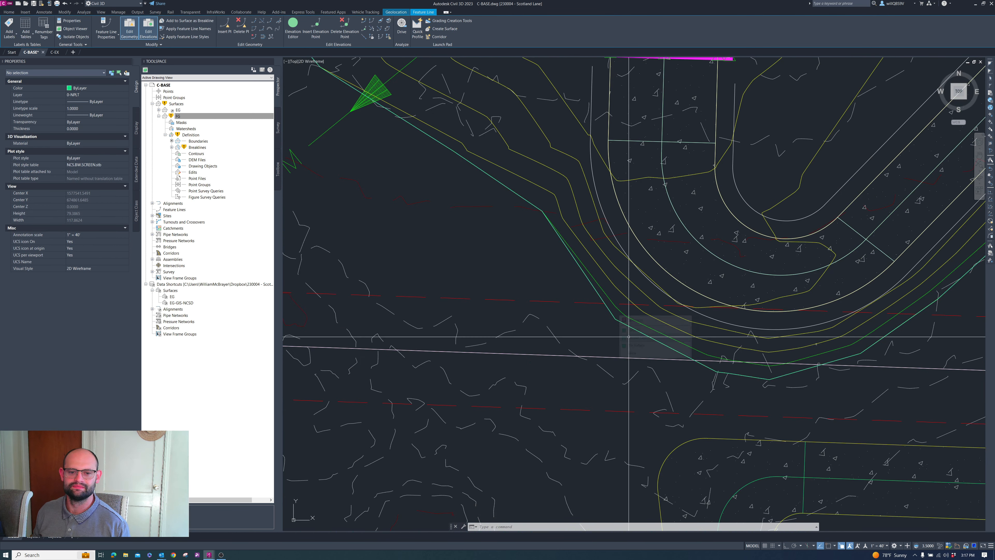
Step: Grade the driveway's south offset feature line outward to the EG surface along its entire length, with 3:1 cut and fill slopes
click(610, 226)
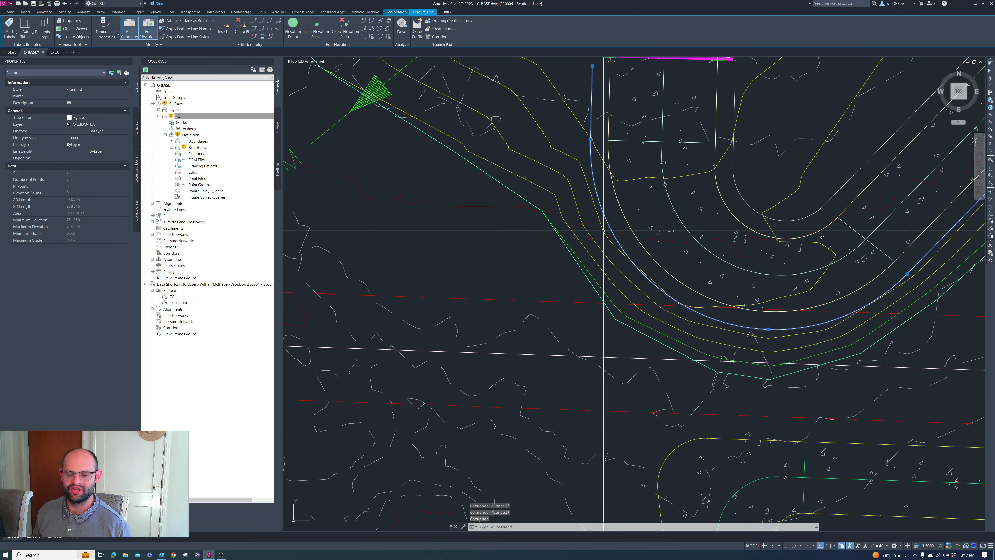
scroll(611, 227, down, 5)
scroll(783, 177, up, 3)
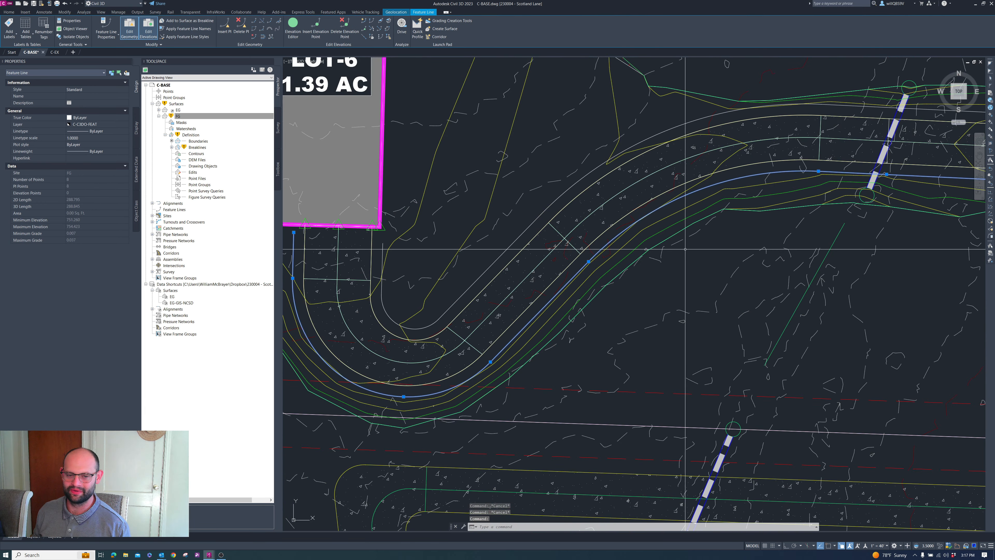
scroll(747, 243, down, 4)
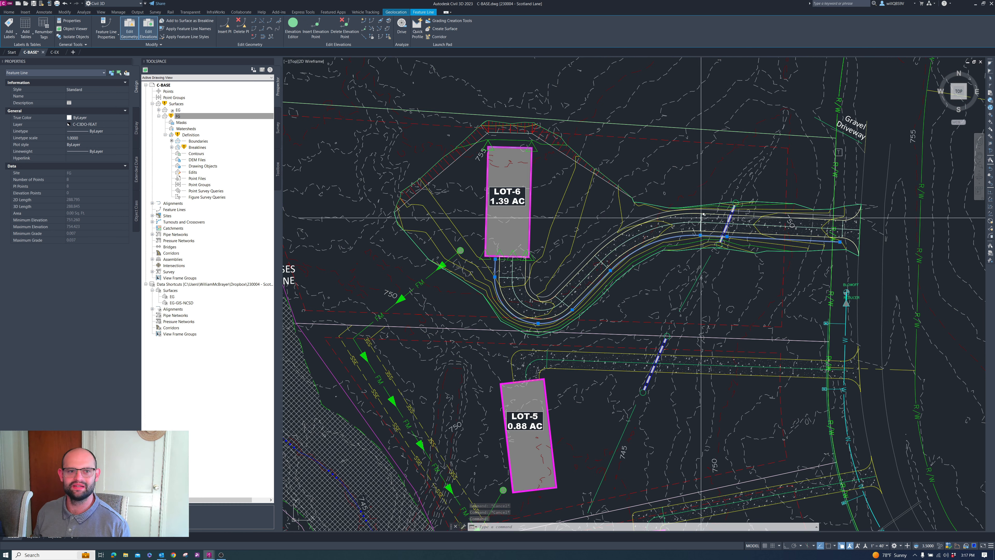
click(451, 21)
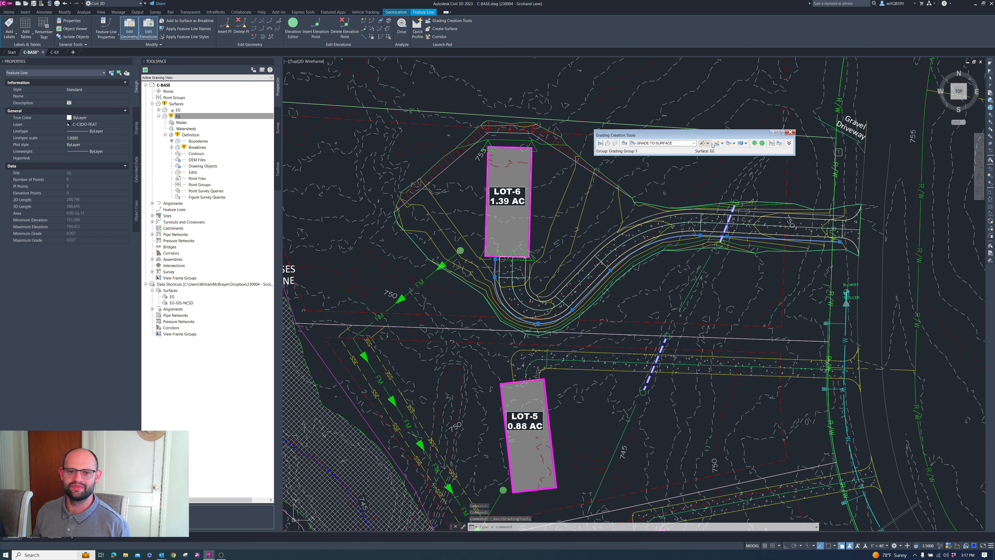
click(716, 144)
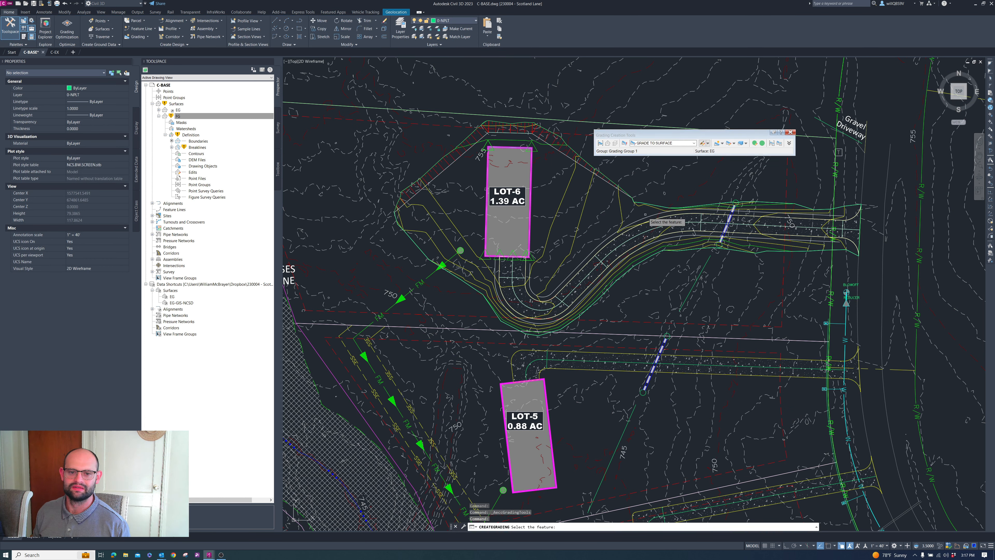
scroll(640, 250, up, 4)
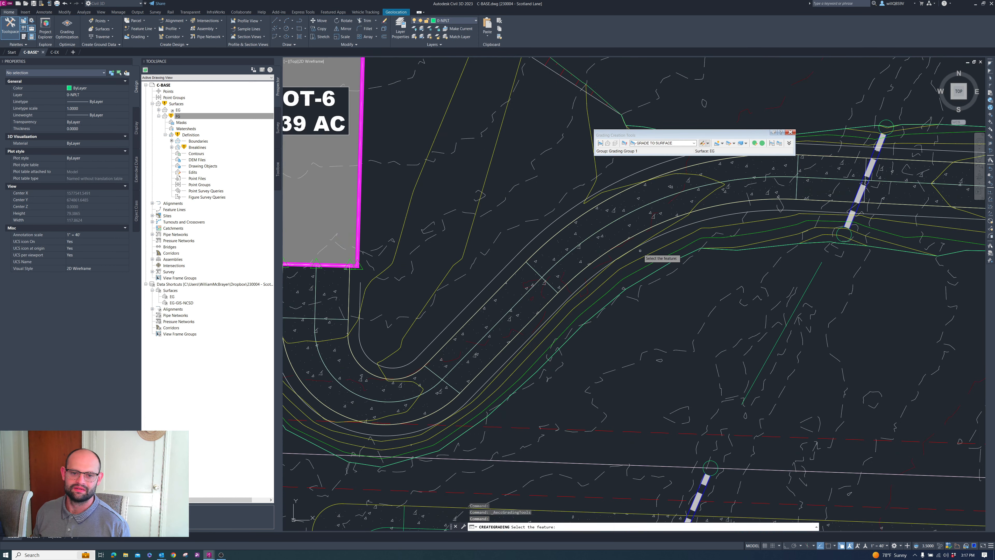
click(666, 232)
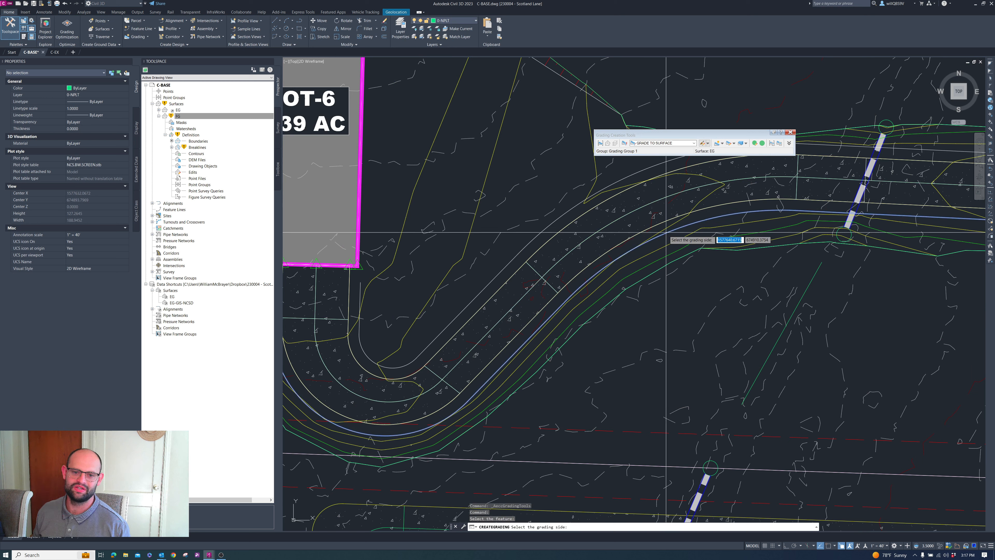
click(683, 292)
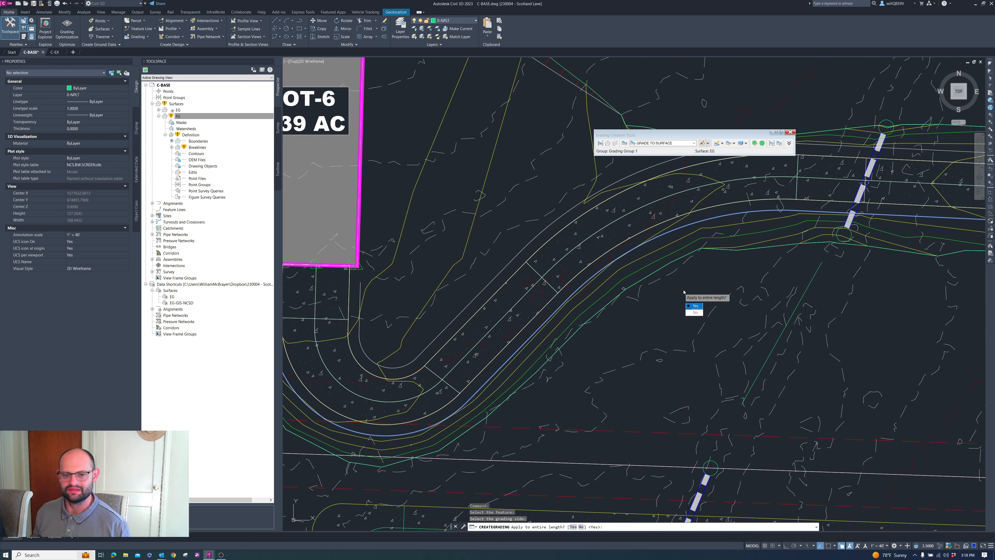
key(Return)
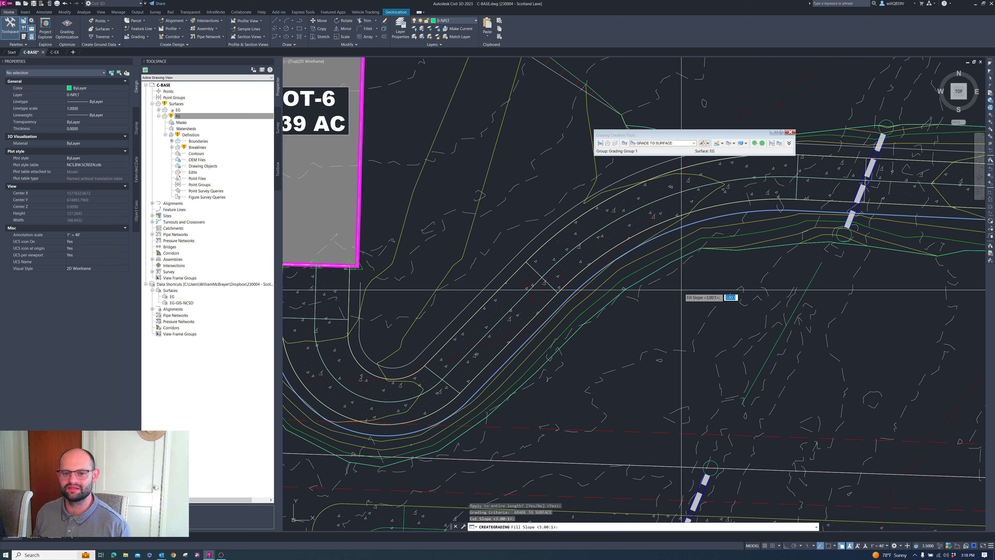
key(Return)
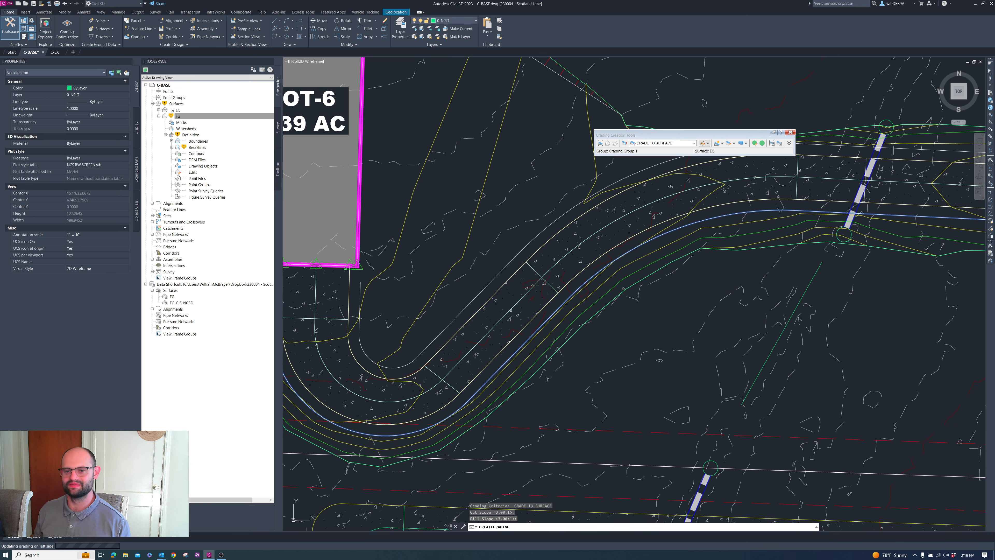
key(Escape)
Step: Examine the new grading's daylight line around the driveway bend, comparing it with the existing grading limit and the Lot 5 property line
scroll(633, 309, down, 2)
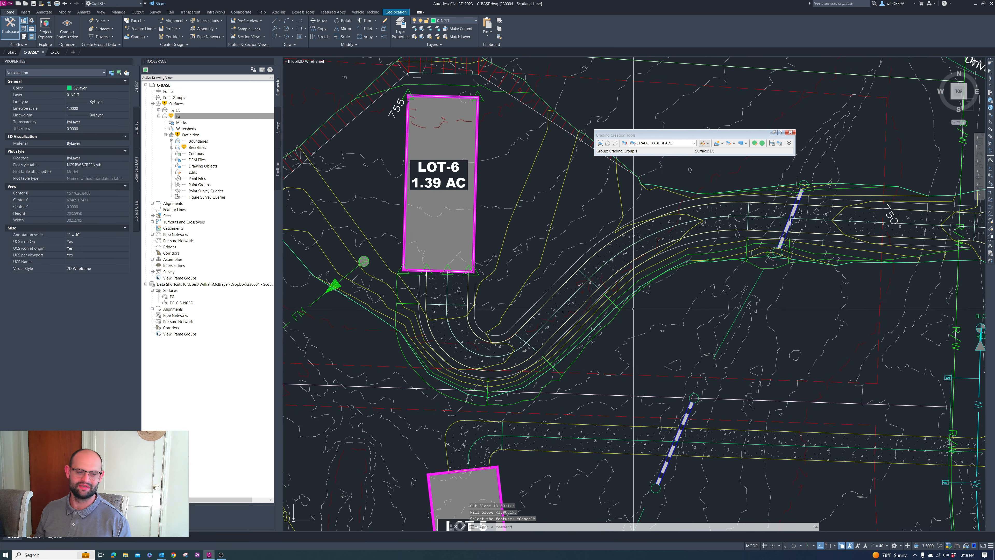
scroll(408, 360, up, 2)
click(398, 353)
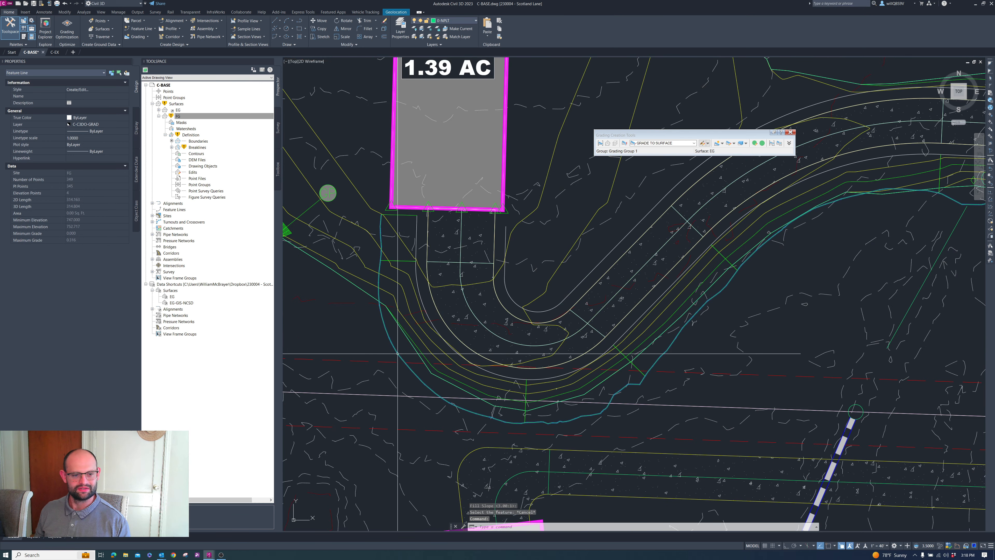
scroll(398, 353, down, 3)
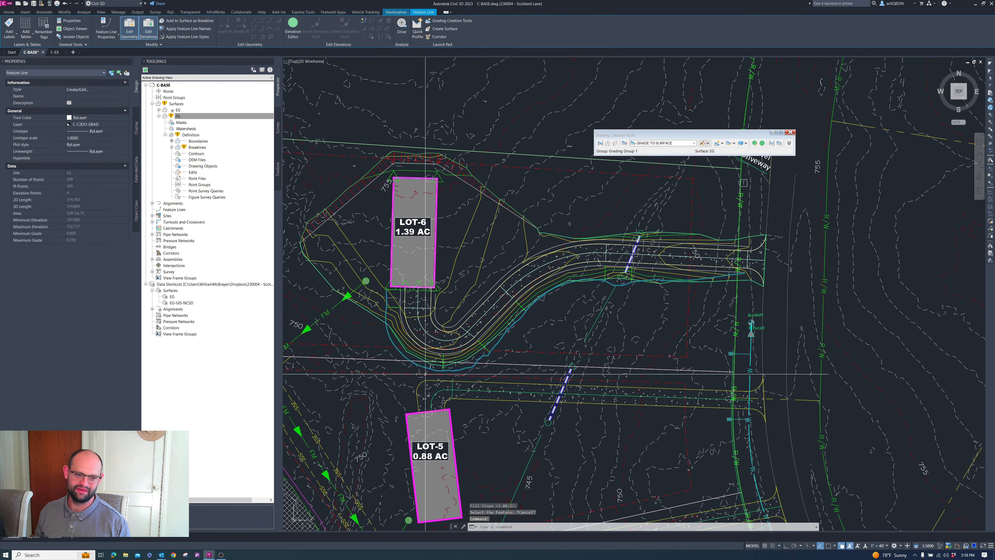
scroll(413, 371, up, 2)
scroll(413, 371, up, 3)
scroll(594, 321, down, 3)
scroll(554, 343, down, 2)
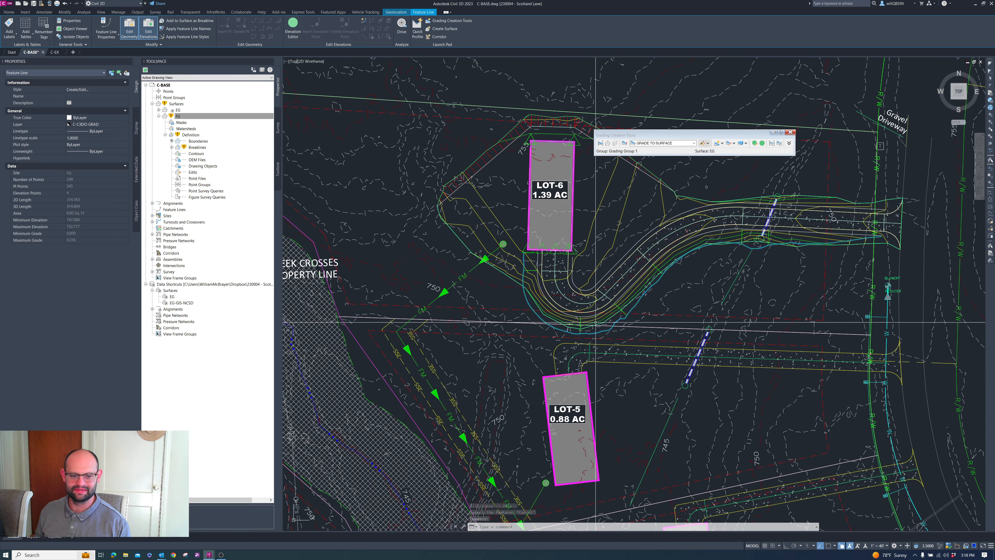
scroll(554, 344, up, 2)
scroll(571, 337, up, 2)
key(Escape)
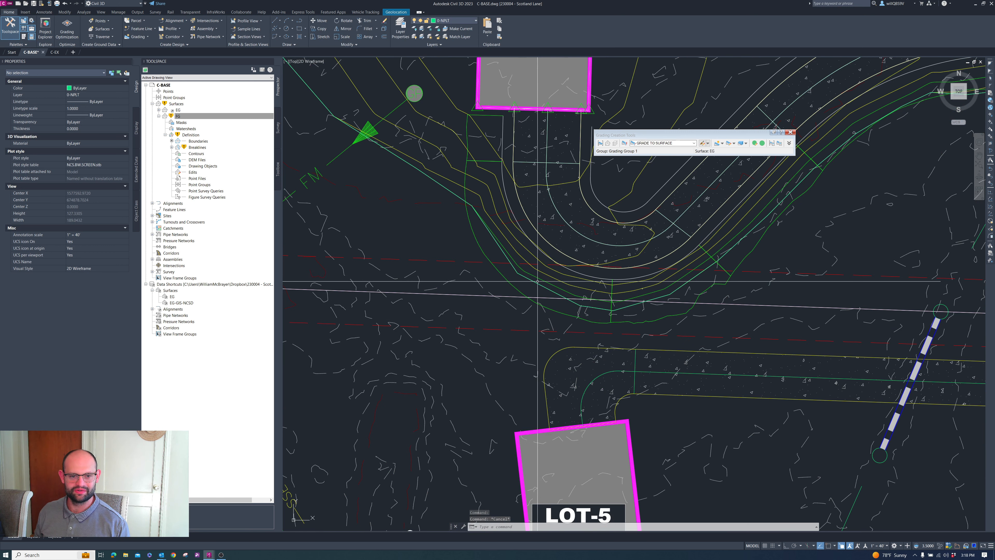
Step: Stretch two vertices of the outer grading limit feature line west of the driveway bend outward past the new daylight line
click(539, 291)
click(561, 313)
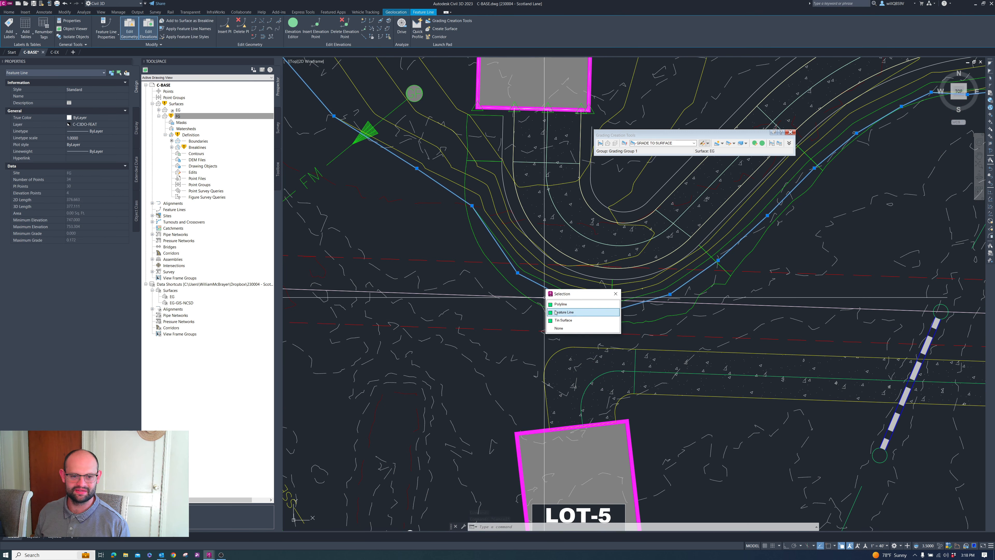
scroll(472, 204, up, 4)
click(472, 204)
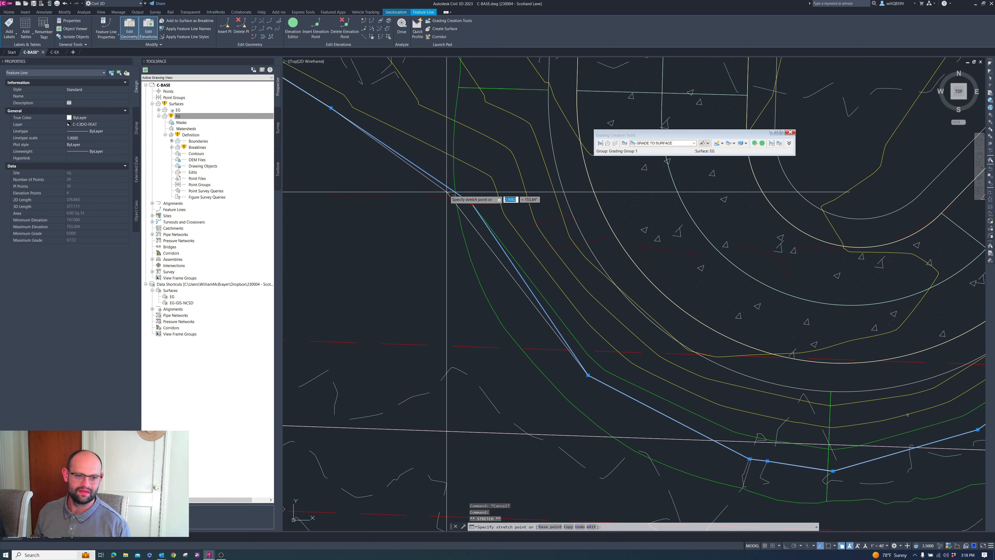
click(447, 192)
click(588, 376)
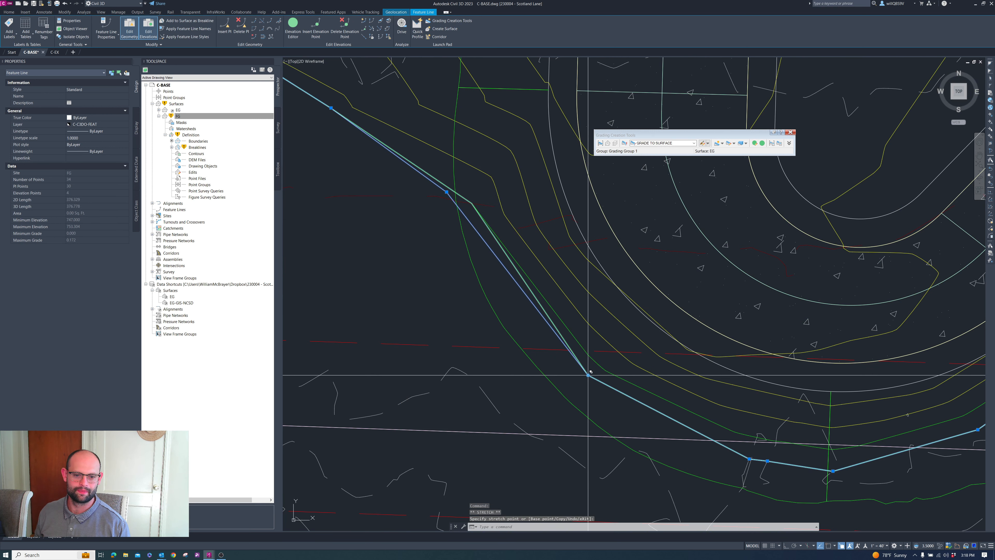
click(483, 330)
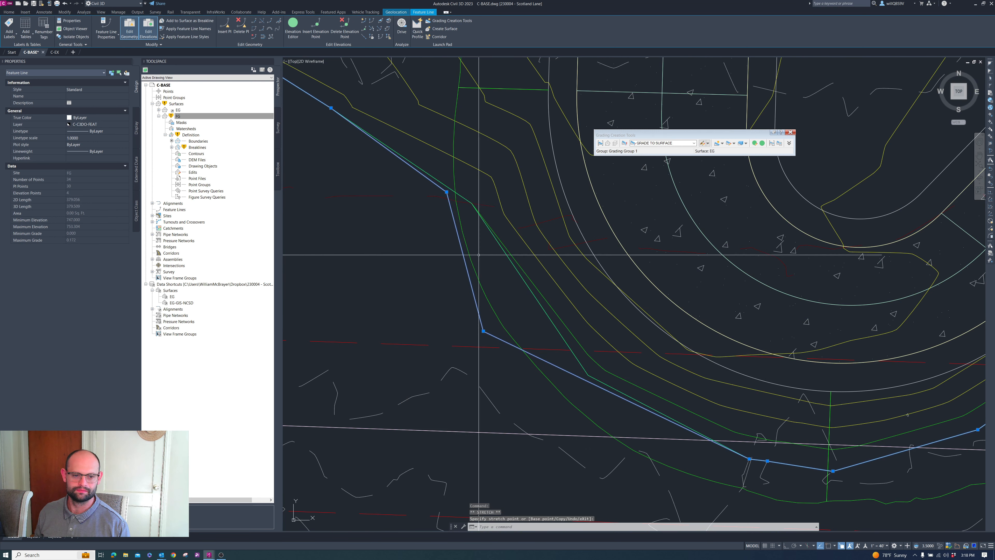
Step: Stretch the limit feature line's vertices along the southwest and south of the bend outward to follow the daylight line
scroll(514, 281, down, 3)
scroll(513, 280, down, 2)
scroll(564, 313, up, 4)
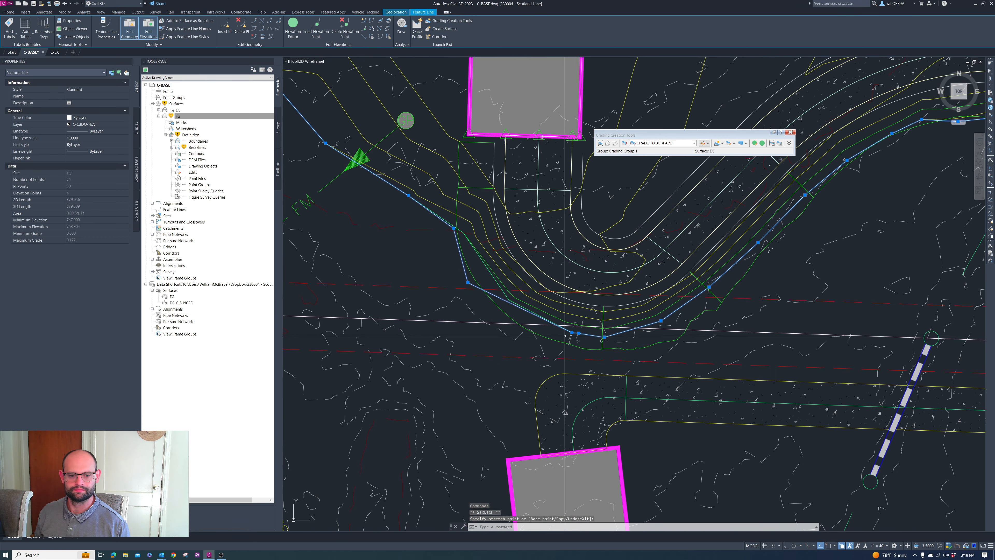
click(516, 330)
scroll(517, 307, down, 3)
scroll(534, 313, up, 3)
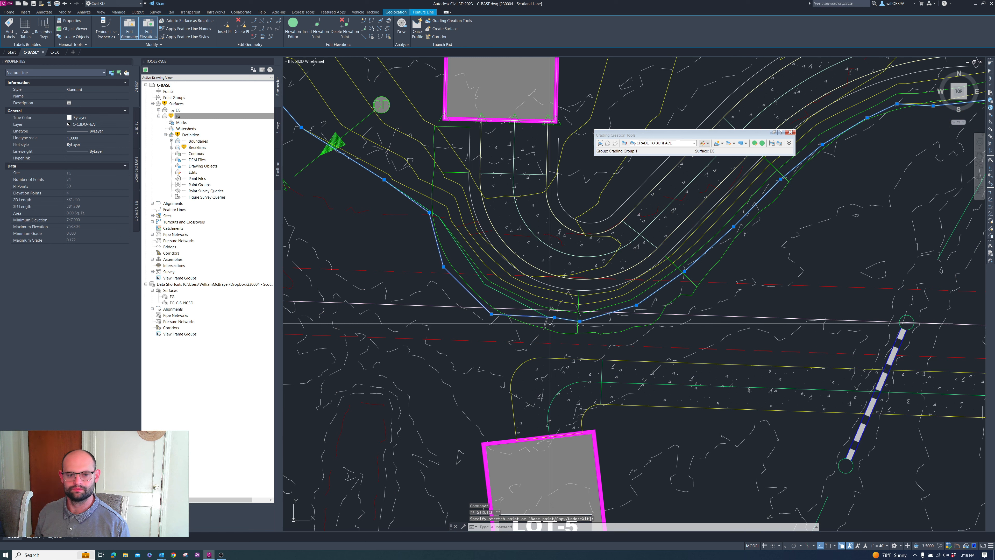
scroll(549, 332, up, 3)
click(543, 332)
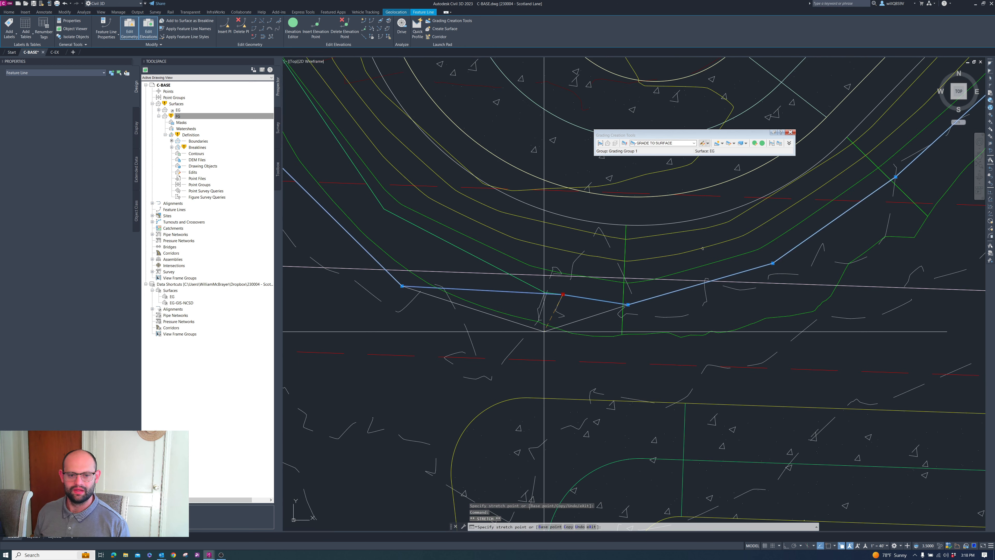
click(628, 305)
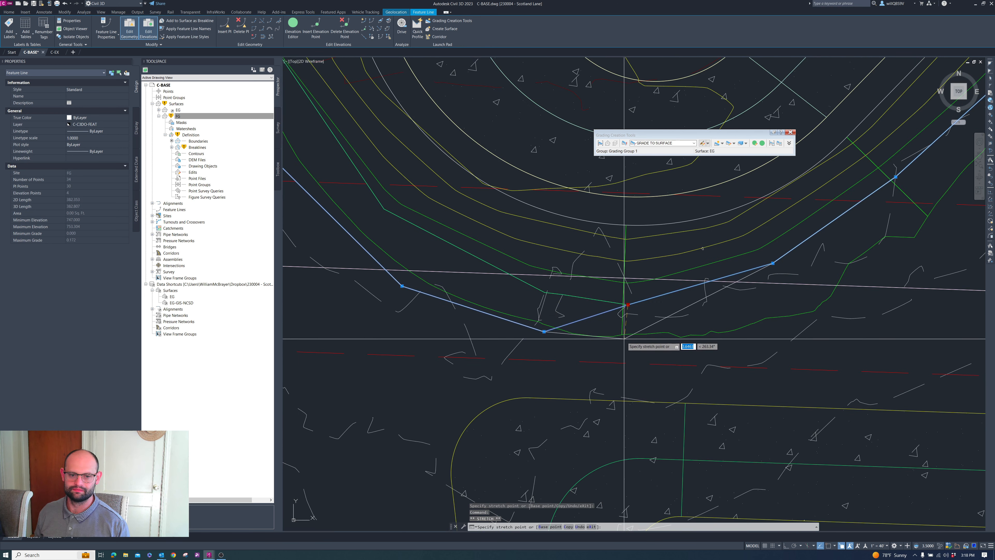
click(623, 338)
Step: Stretch the limit feature line's two vertices southeast of the bend outward beyond the daylight line, and dismiss the elevation editor
scroll(662, 329, down, 2)
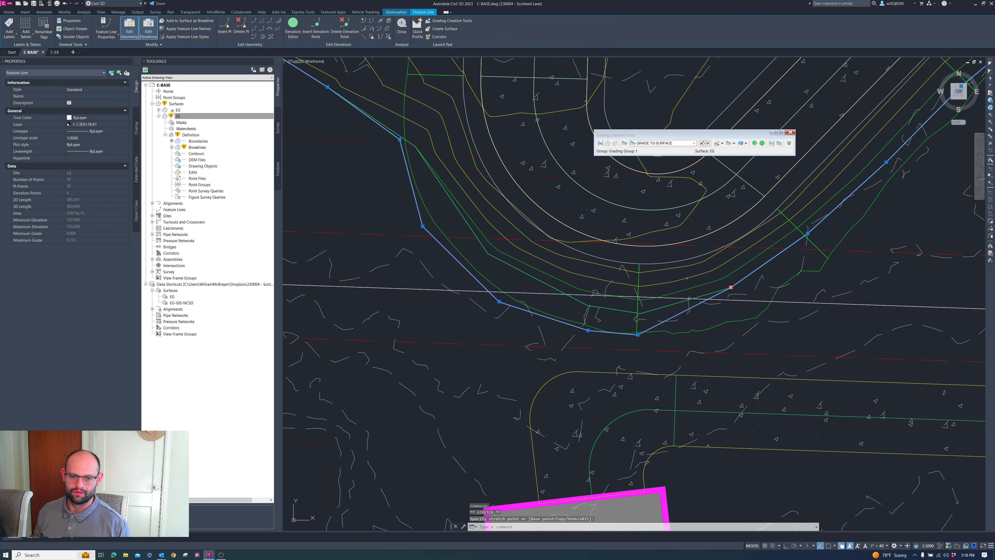
click(731, 288)
click(710, 337)
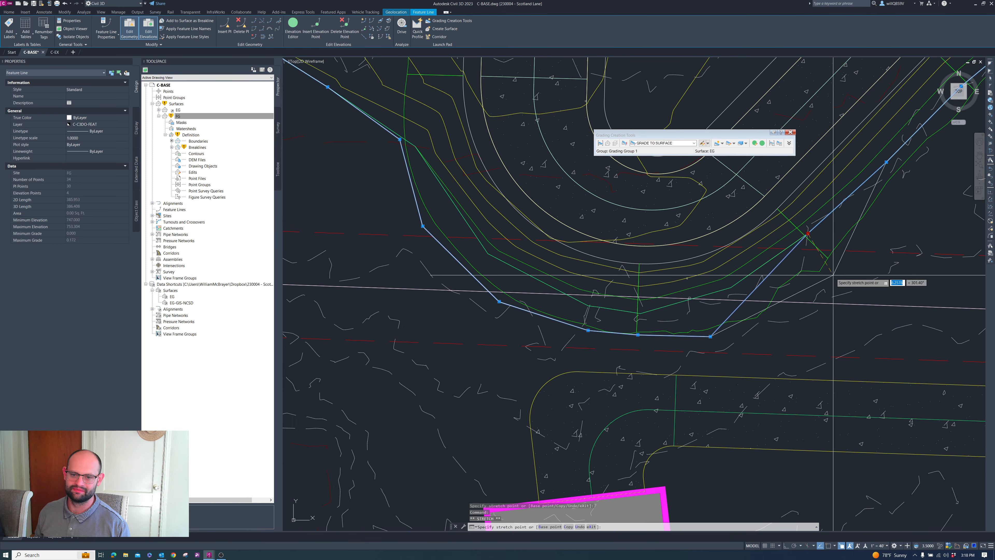
click(823, 273)
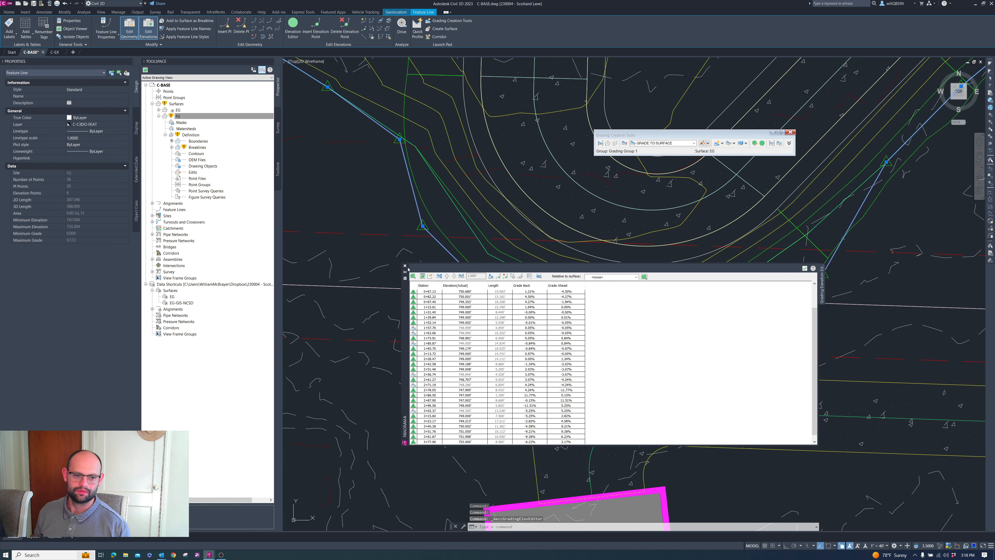
click(405, 266)
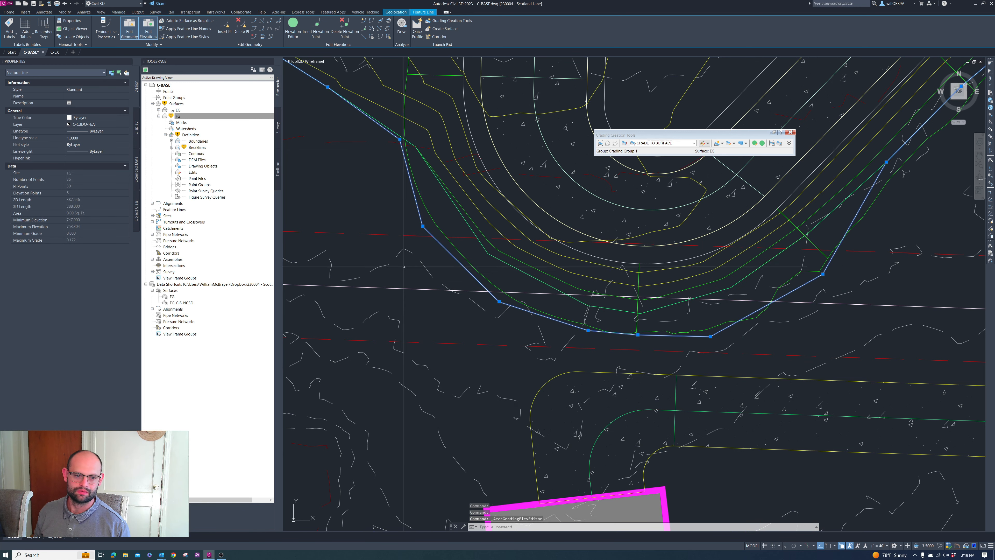
Step: Insert a PI in the limit feature line between its two southeast vertices near the daylight line, accepting the default elevation
click(226, 26)
scroll(760, 326, up, 2)
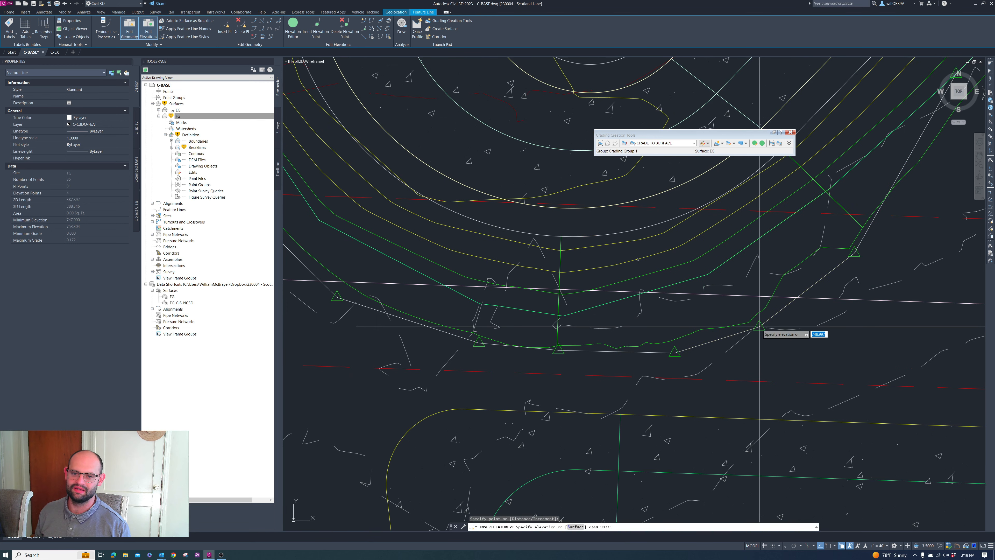
scroll(760, 326, down, 2)
key(Return)
key(Return)
key(Return)
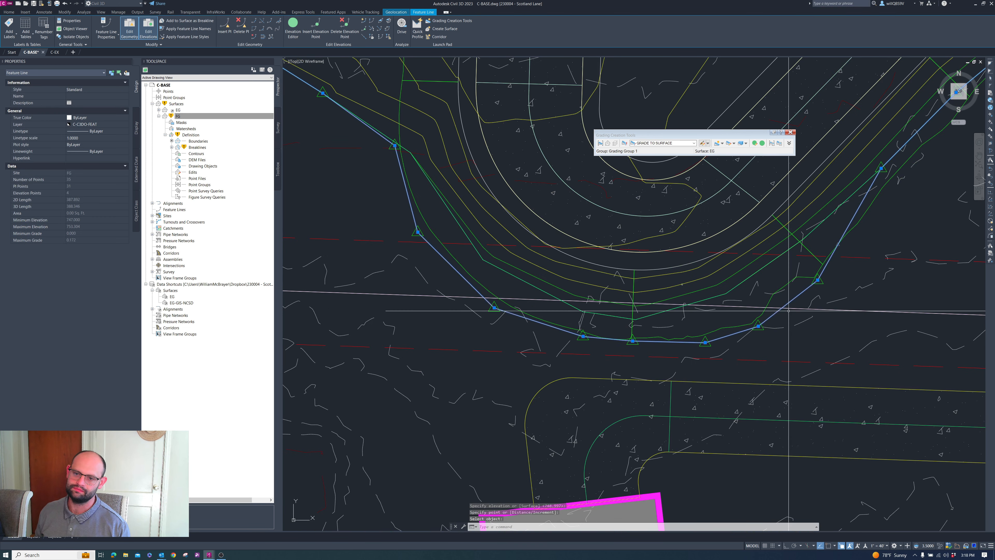
Step: Stretch the next limit feature line vertex northeast of the bend outward, away from the driveway
scroll(789, 311, down, 2)
scroll(860, 215, up, 4)
click(838, 223)
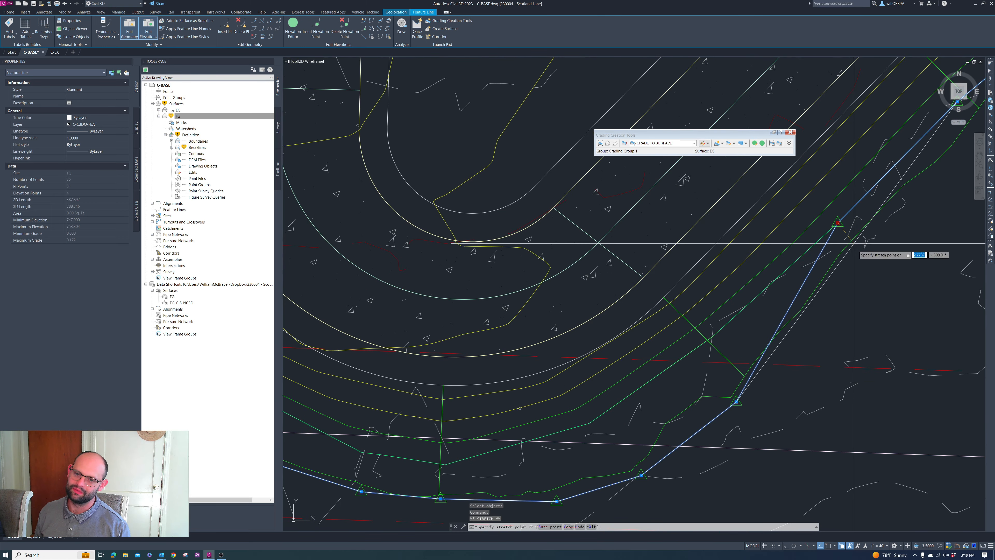
click(854, 243)
scroll(855, 244, down, 3)
scroll(782, 246, up, 3)
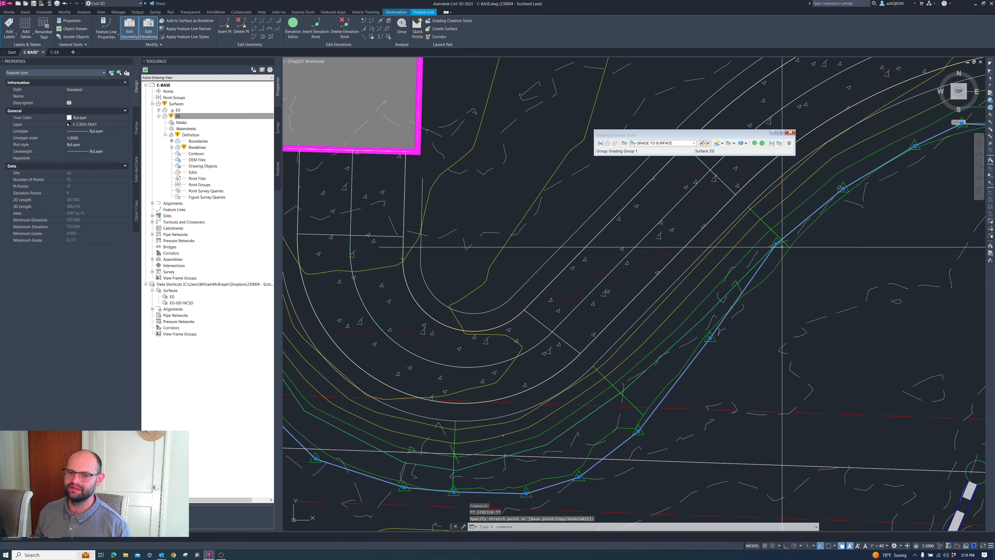
Step: Stretch the limit feature line's vertices along the diagonal driveway section outward beyond the daylight line
click(776, 244)
scroll(780, 244, down, 3)
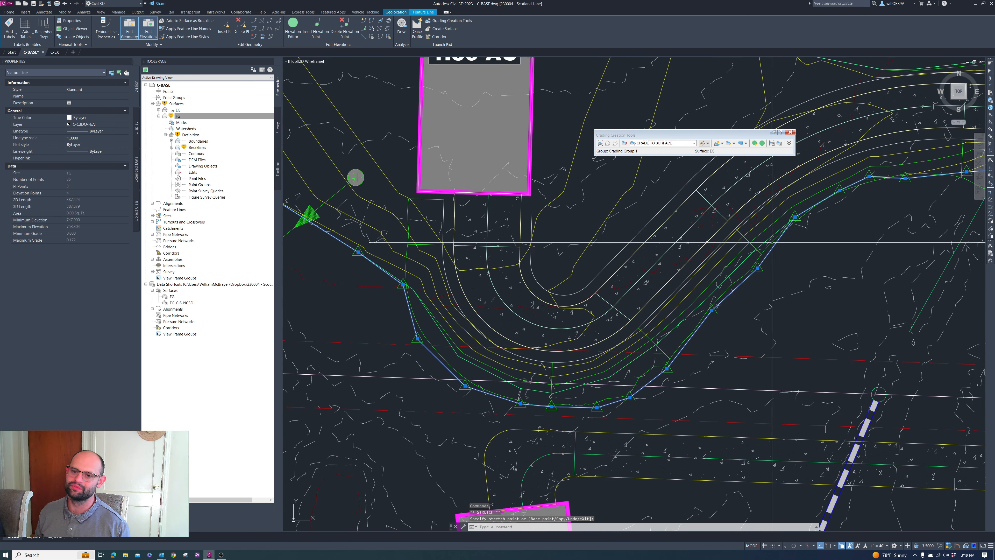
scroll(813, 214, up, 3)
scroll(817, 216, up, 3)
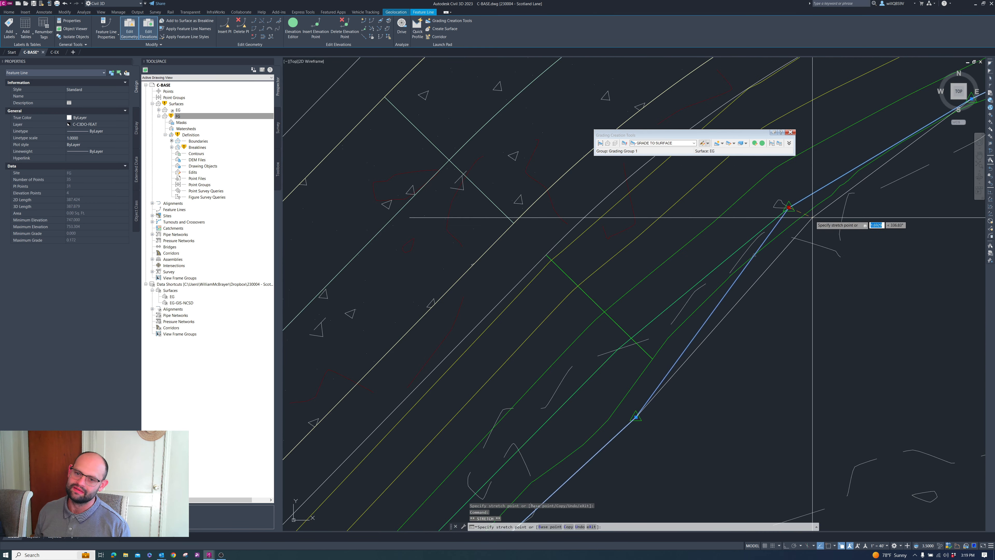
click(818, 216)
scroll(856, 208, down, 4)
scroll(856, 208, up, 4)
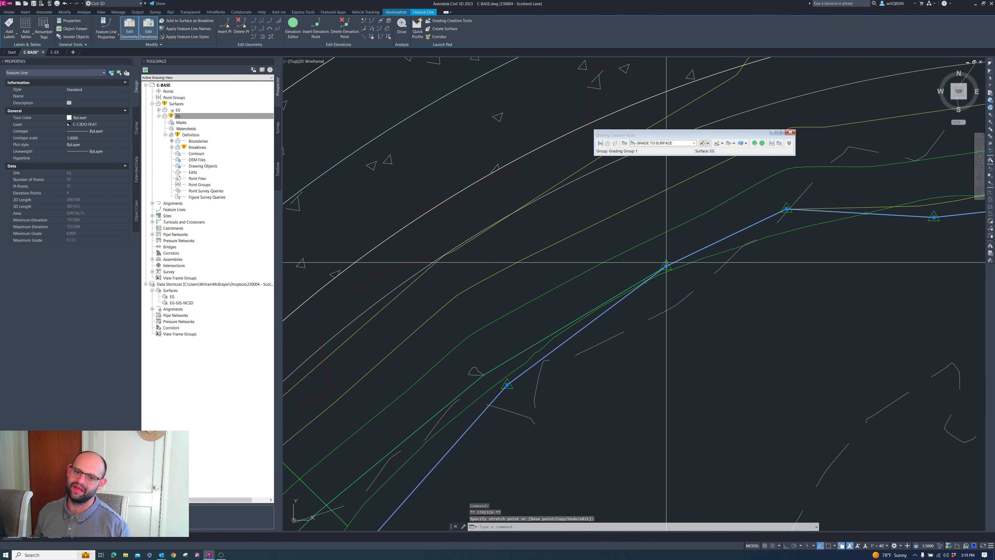
Step: Stretch the next two limit feature line vertices, where the driveway curves east, outward to follow the daylight line
click(669, 276)
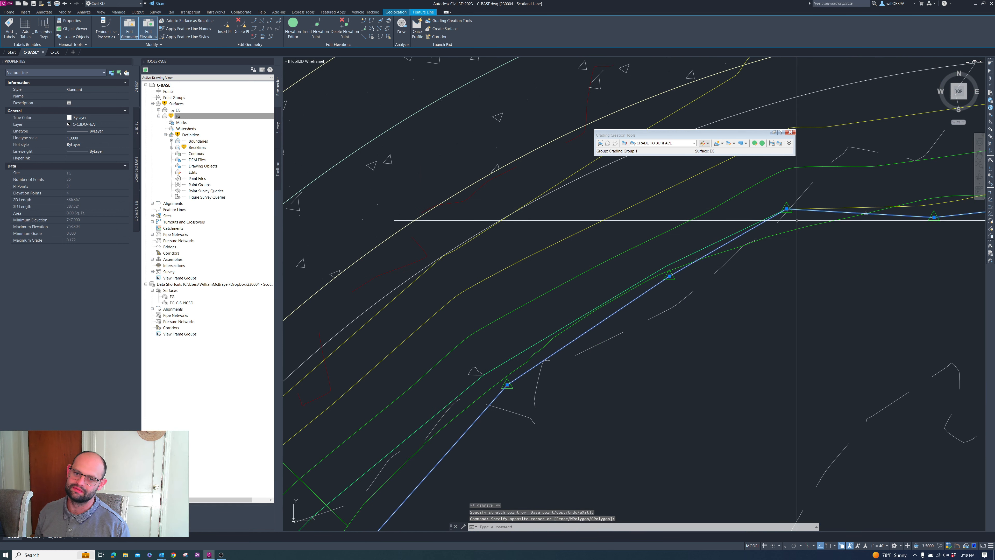
click(787, 209)
click(791, 236)
scroll(713, 235, down, 4)
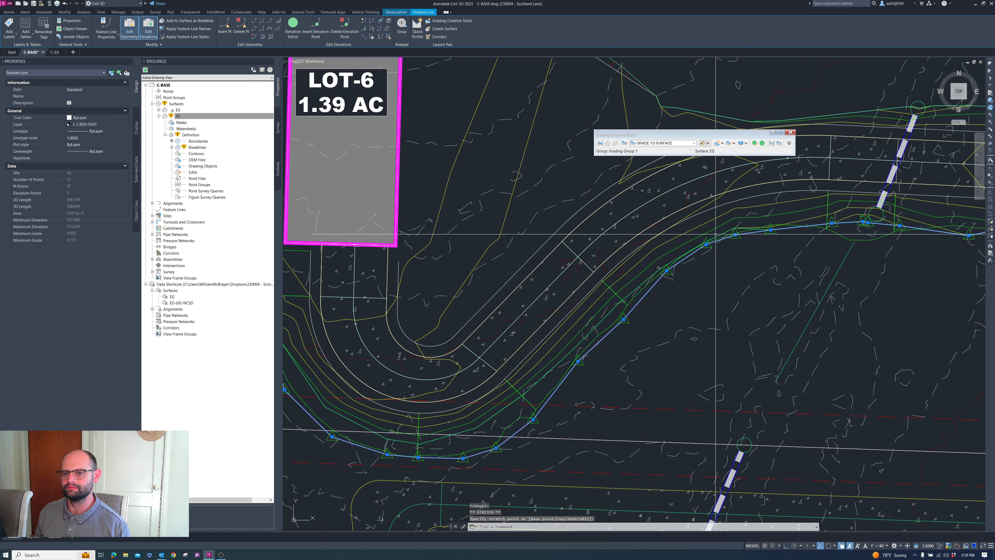
Step: Examine the limit feature line along the driveway's south side up to the road against the daylight line, and deselect it
scroll(775, 241, up, 5)
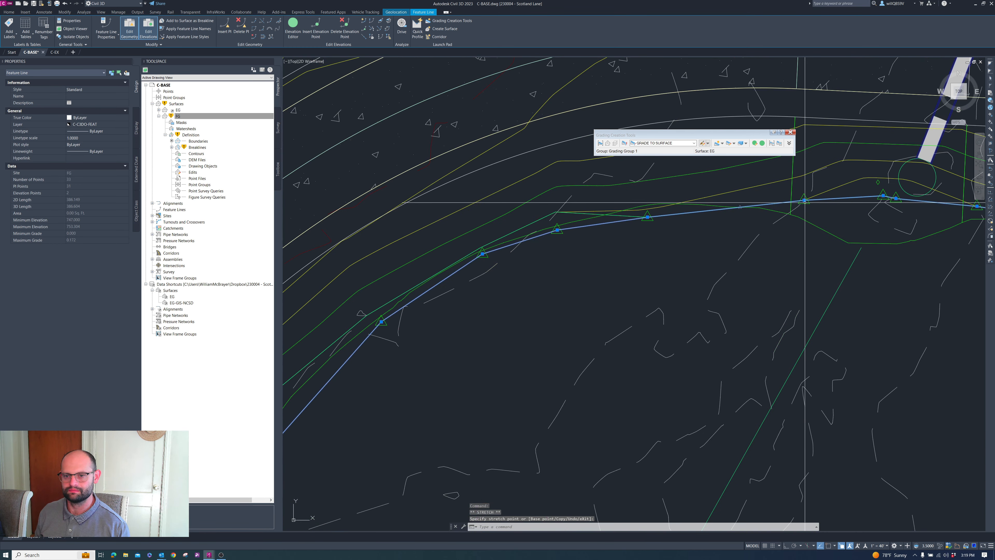
scroll(805, 202, down, 2)
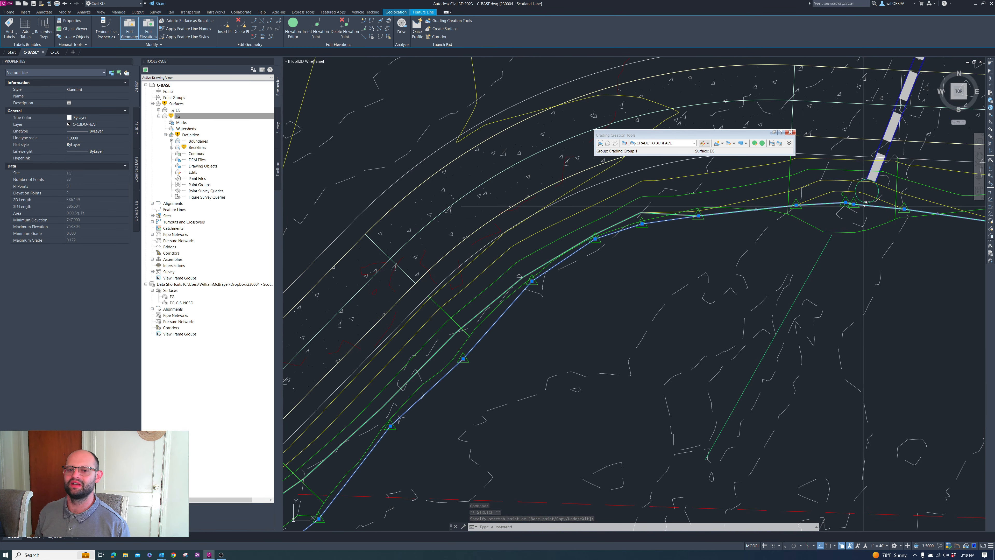
scroll(847, 208, down, 3)
scroll(882, 207, up, 3)
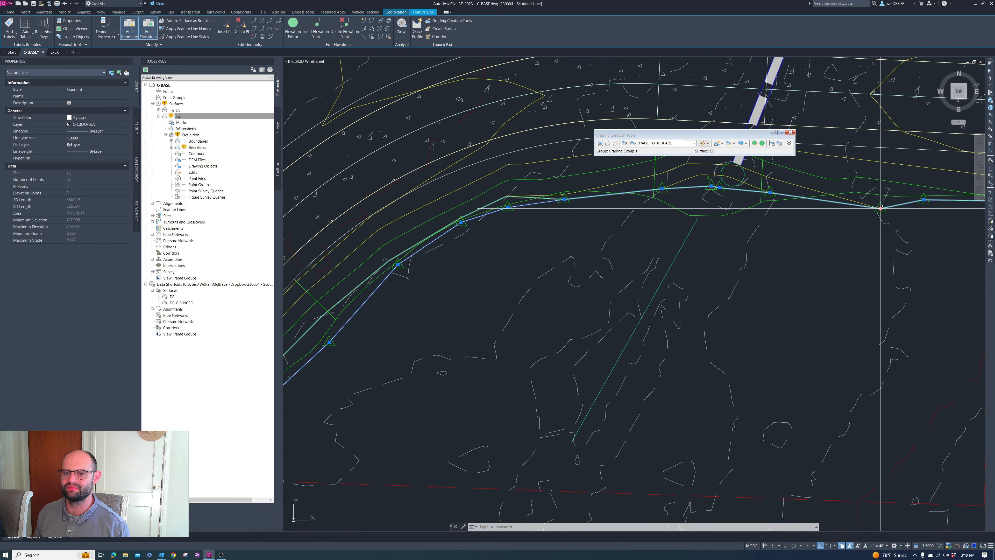
scroll(868, 209, down, 3)
scroll(901, 204, up, 3)
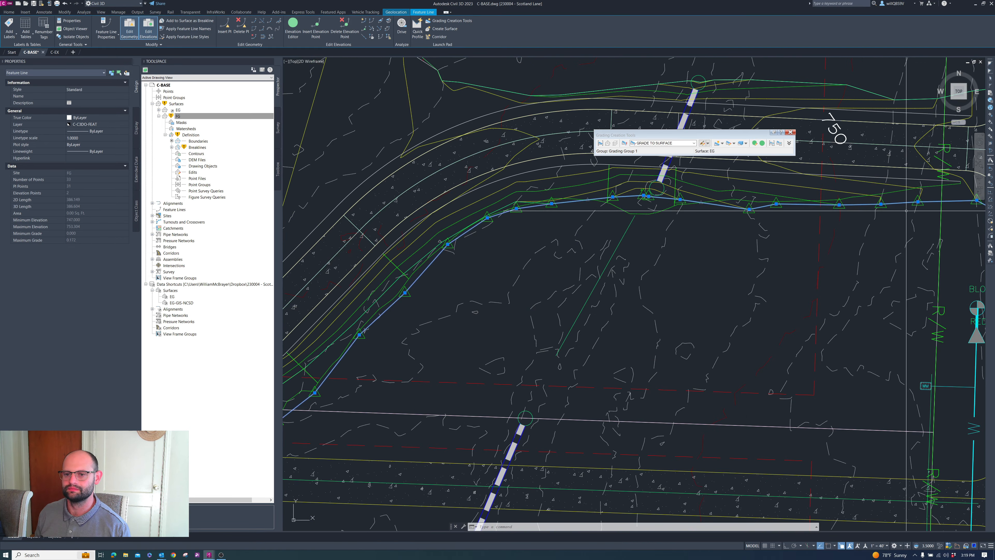
scroll(901, 204, down, 2)
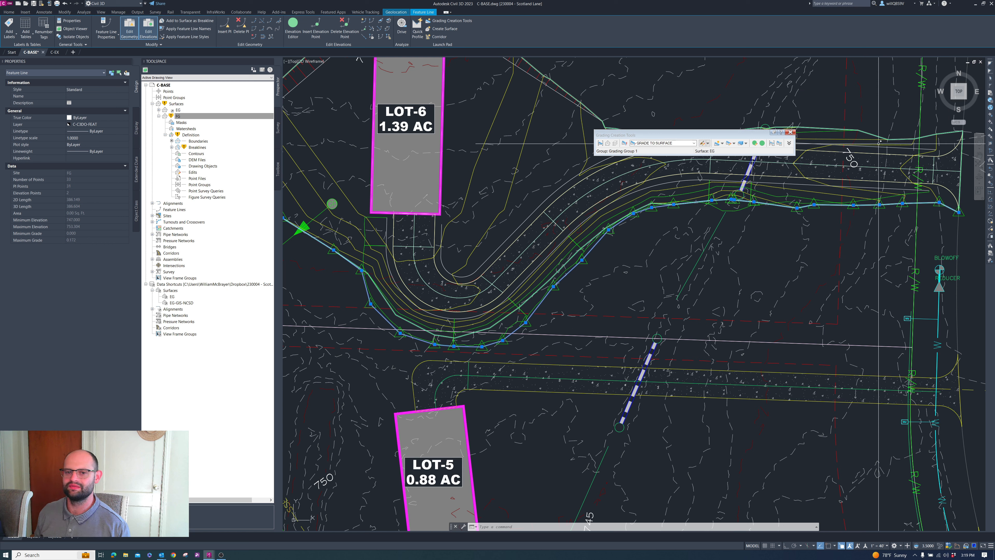
key(Escape)
key(Escape)
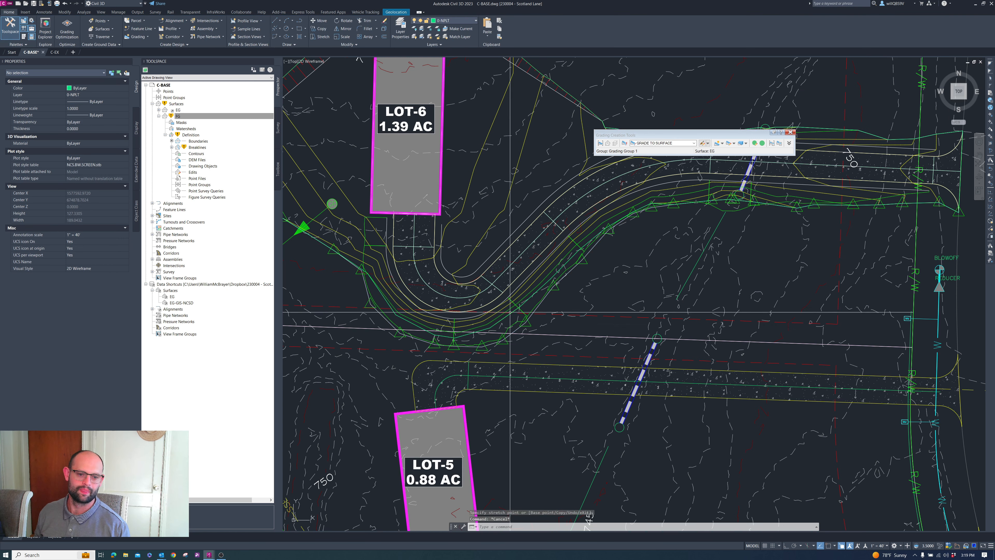
Step: Erase the grade-to-surface grading along the south side of the Lot 6 driveway
click(515, 301)
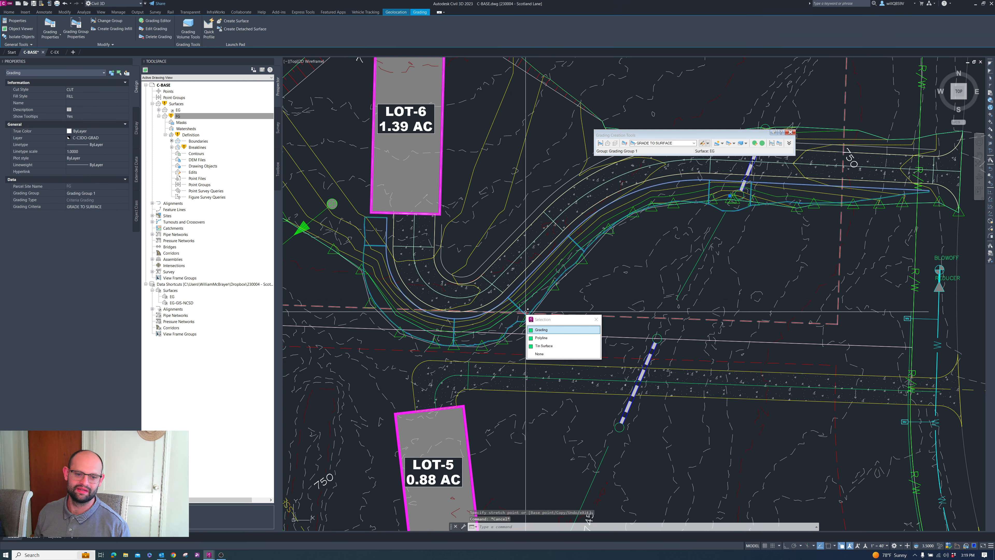
scroll(516, 301, up, 4)
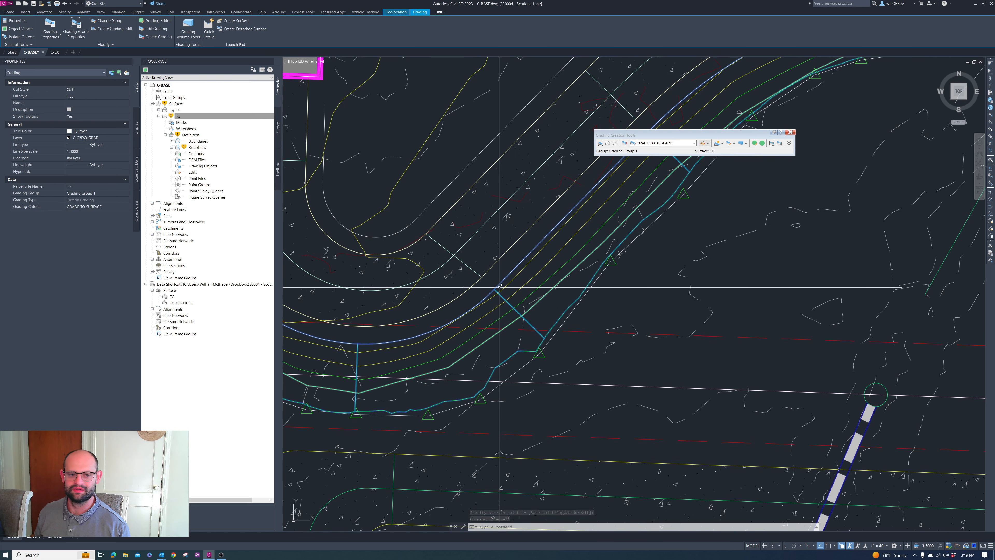
scroll(528, 312, down, 6)
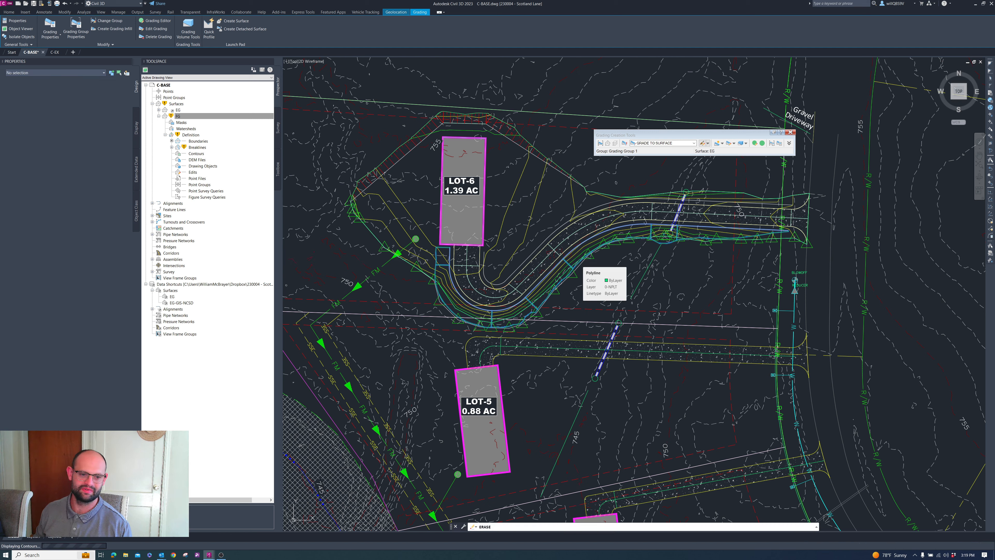
key(Delete)
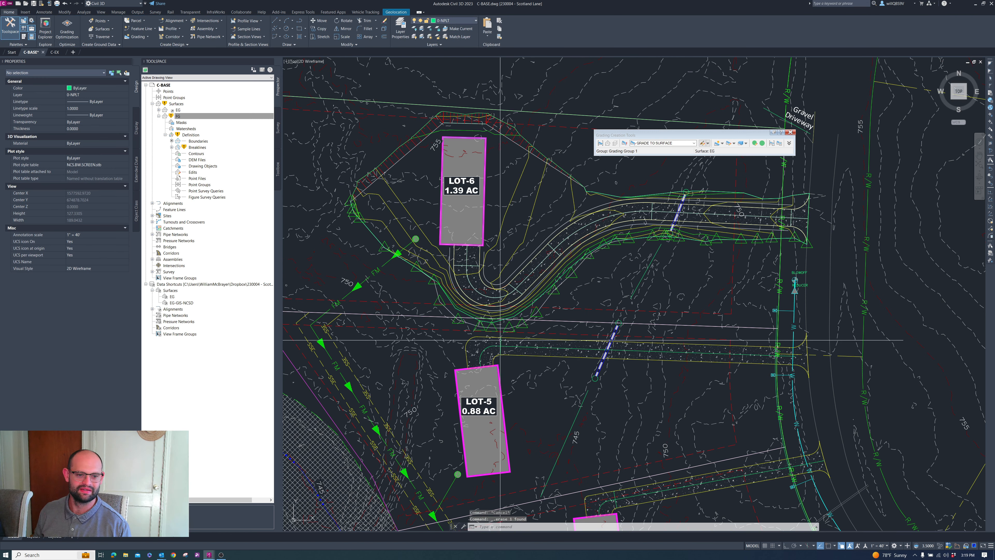
scroll(486, 321, up, 4)
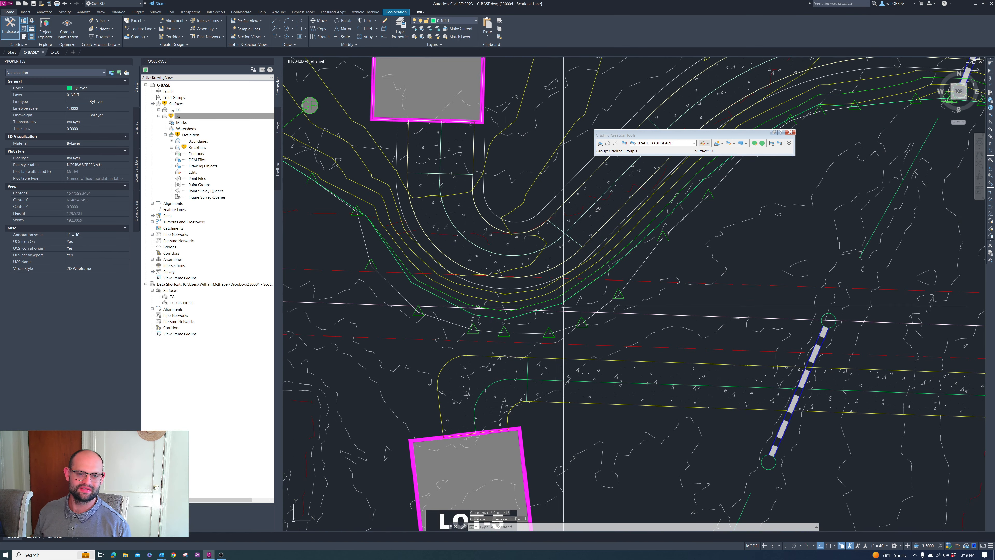
click(601, 283)
scroll(588, 255, down, 4)
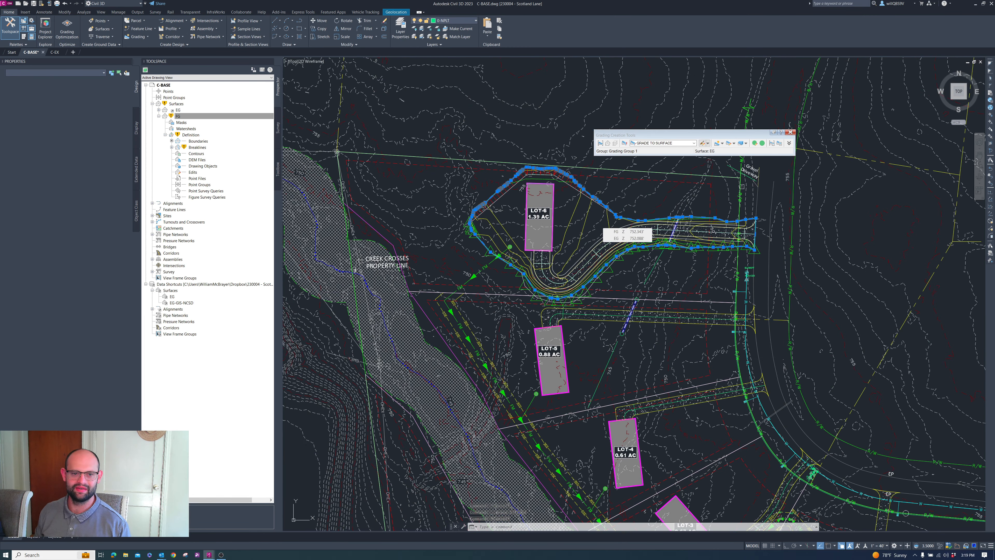
key(Delete)
Step: Create a GRADE TO SURFACE grading on the driveway's north shoulder feature line, on its outer side and not along the entire length
scroll(679, 221, up, 4)
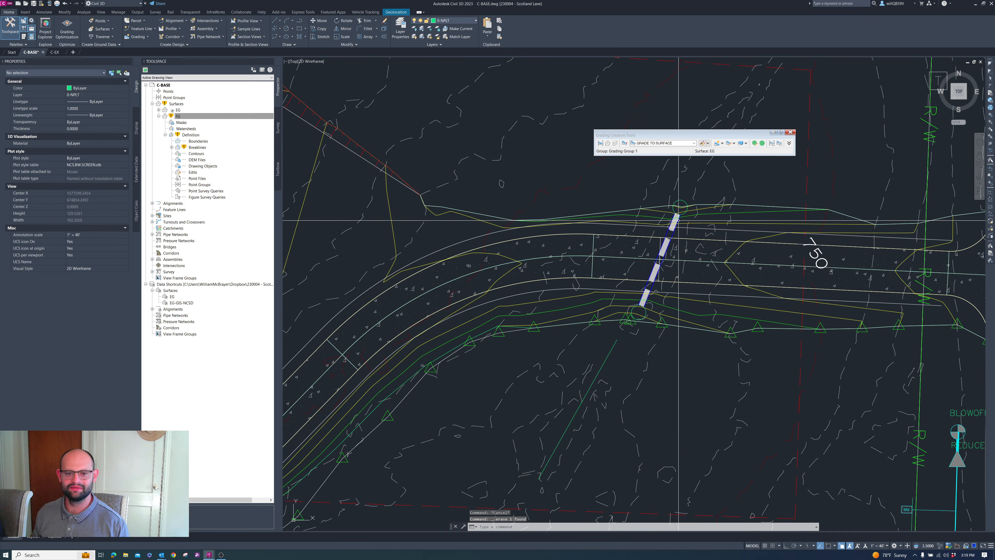
scroll(610, 227, down, 2)
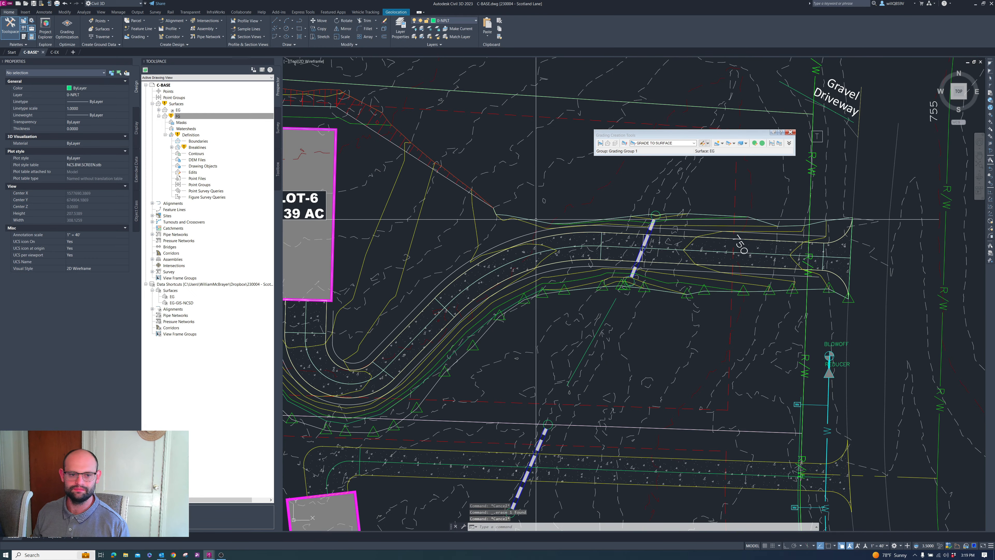
click(523, 236)
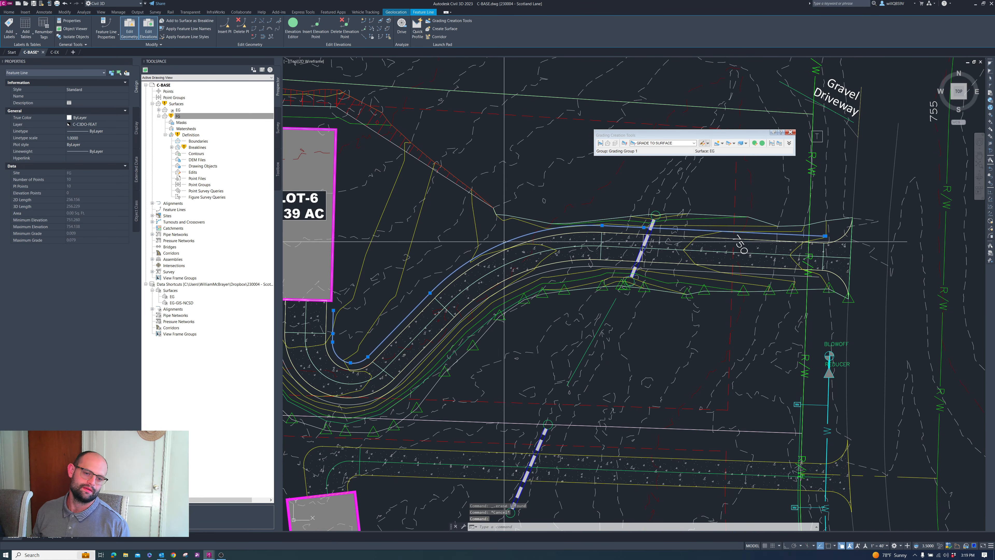
scroll(492, 243, down, 2)
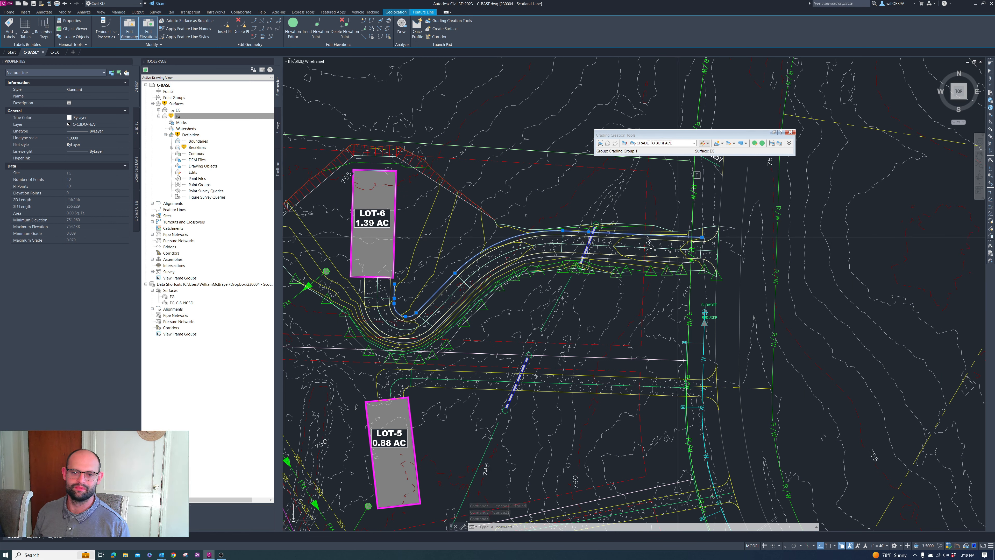
click(716, 144)
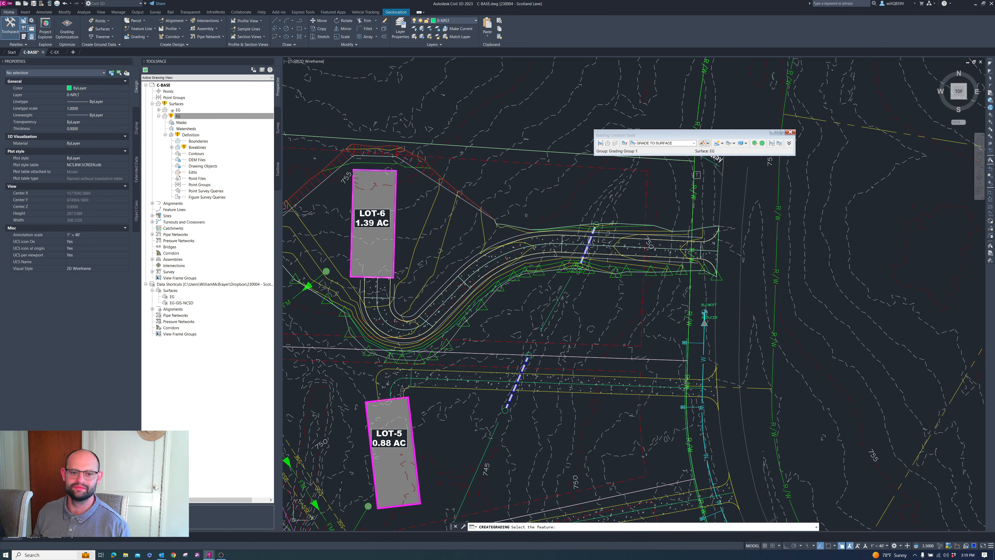
click(584, 234)
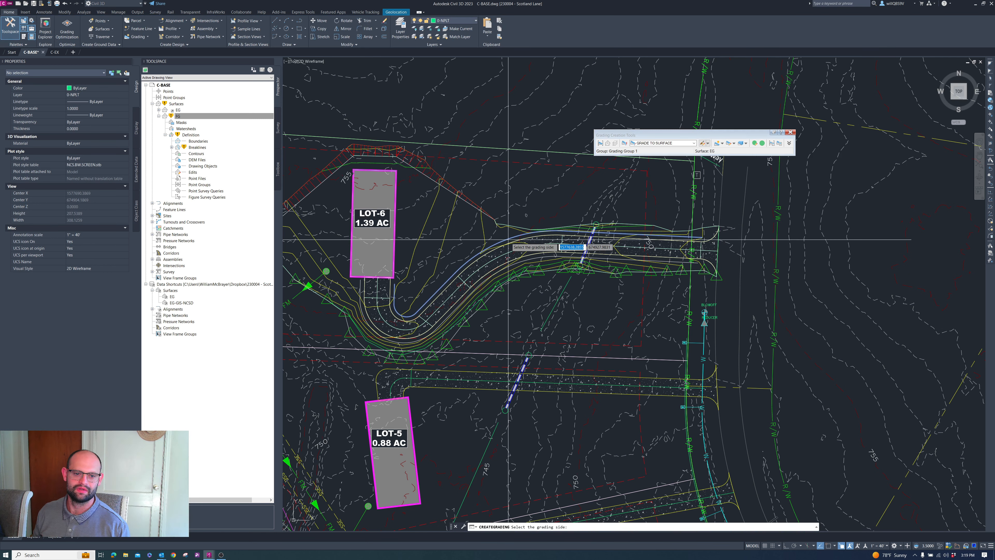
scroll(539, 212, down, 3)
scroll(537, 213, up, 5)
click(537, 214)
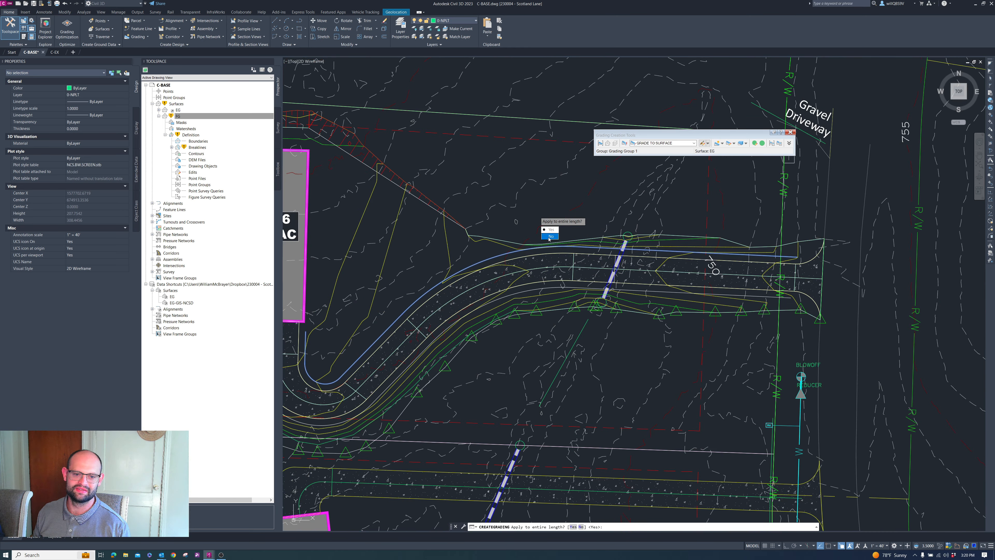
click(551, 236)
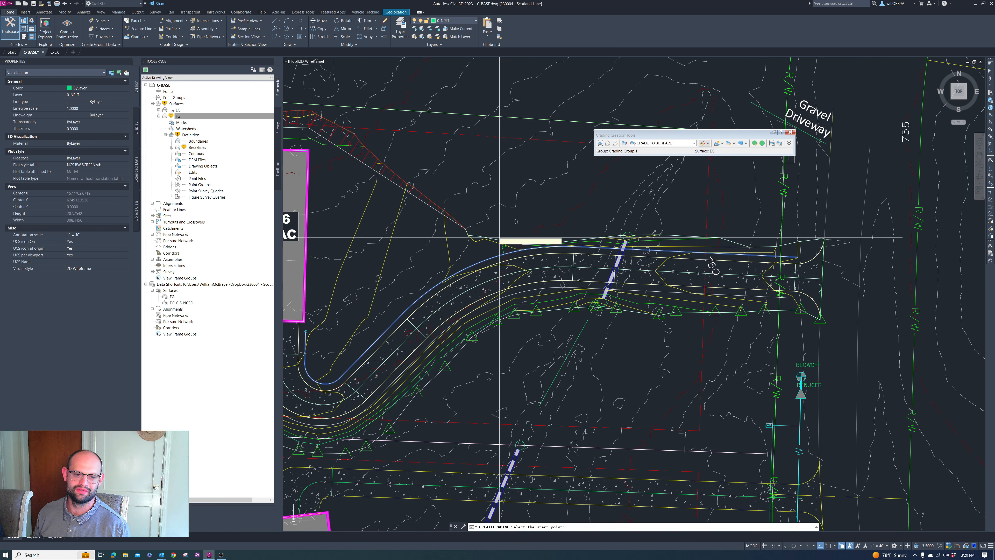
Step: Grade the north shoulder from about station 1+20.19 to the driveway's road end, accepting the 3.00:1 cut slope
scroll(490, 251, up, 3)
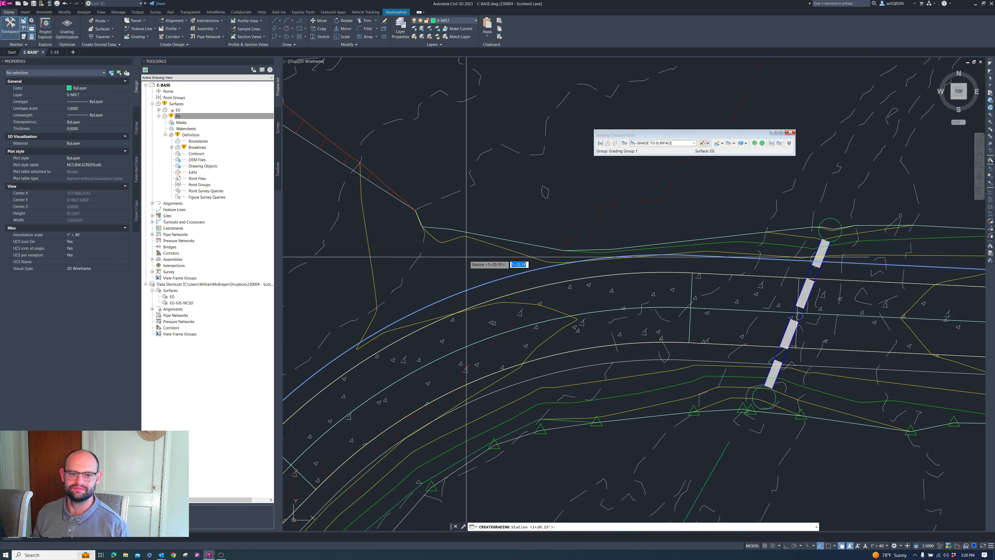
scroll(465, 252, down, 4)
scroll(785, 247, up, 4)
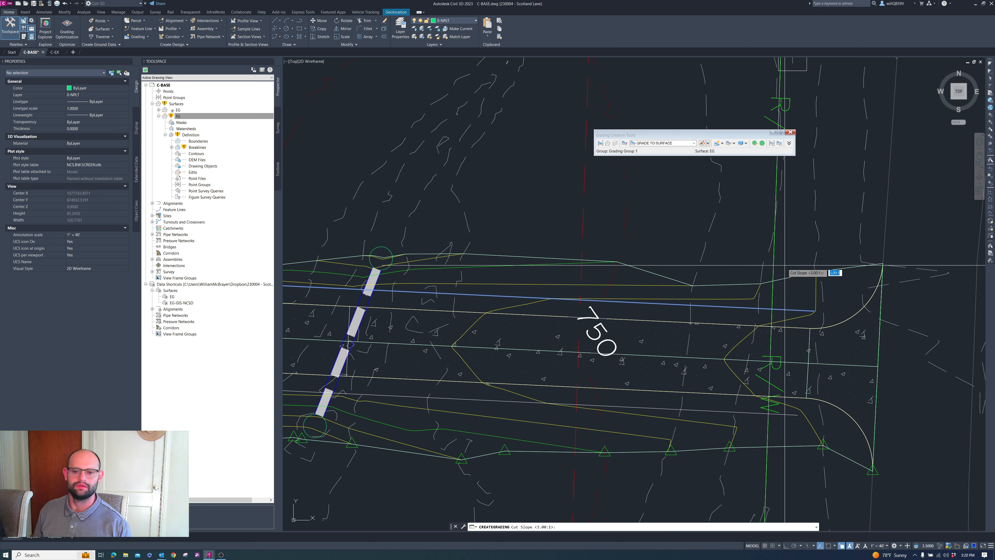
key(Return)
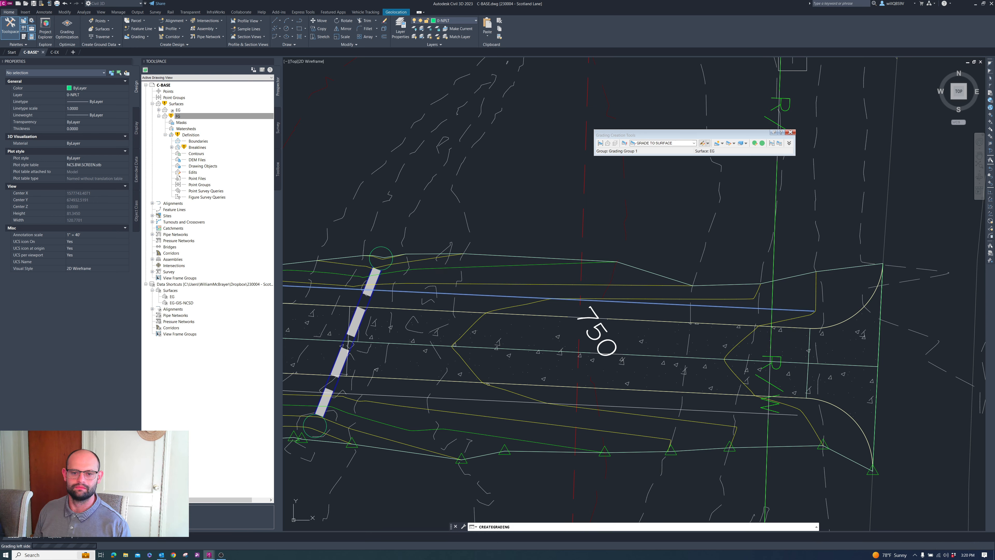
scroll(768, 280, down, 4)
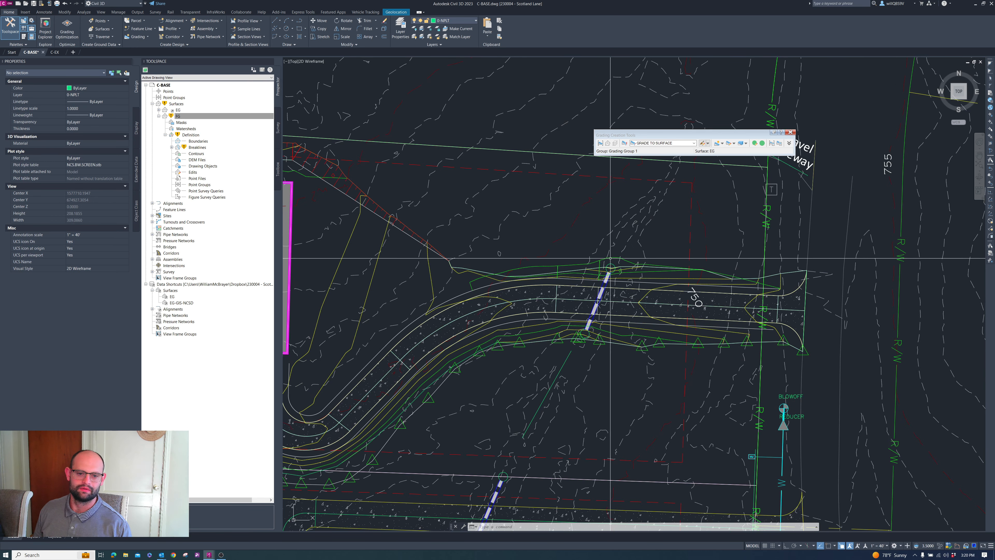
Step: Stretch the north limit feature line's vertex near the pad grading corner southeast to the start of the new daylight line
click(610, 259)
scroll(381, 294, up, 2)
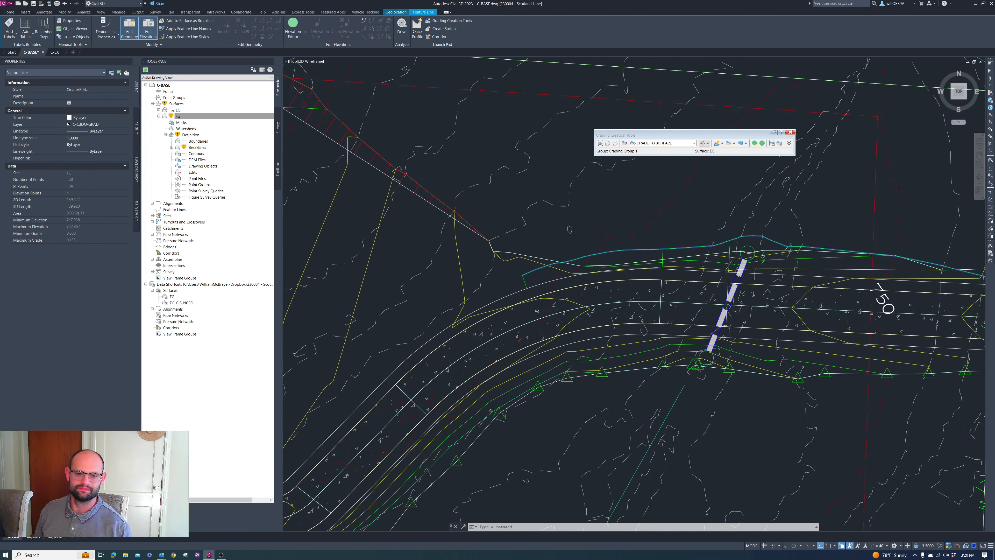
scroll(525, 255, up, 2)
key(Escape)
click(528, 257)
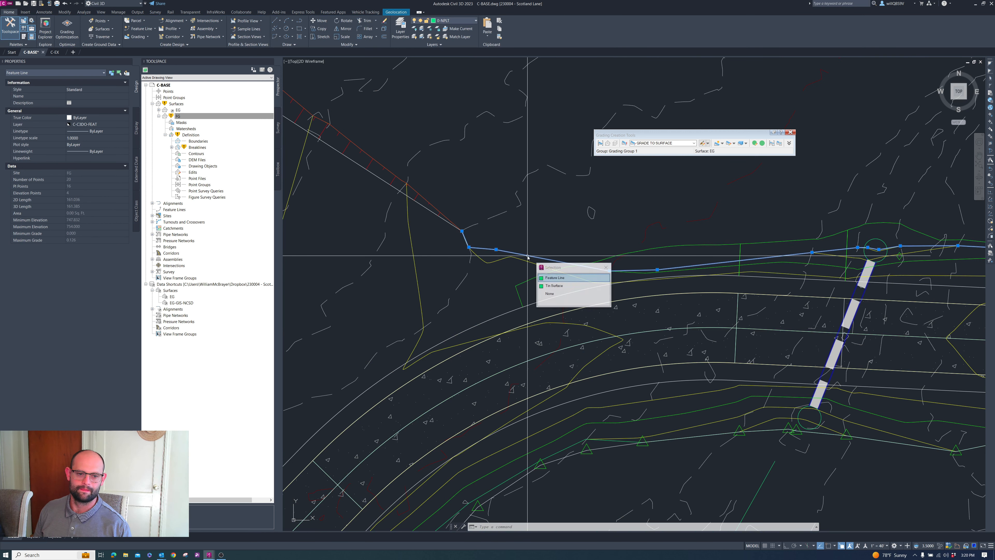
click(554, 278)
scroll(496, 249, up, 2)
click(495, 250)
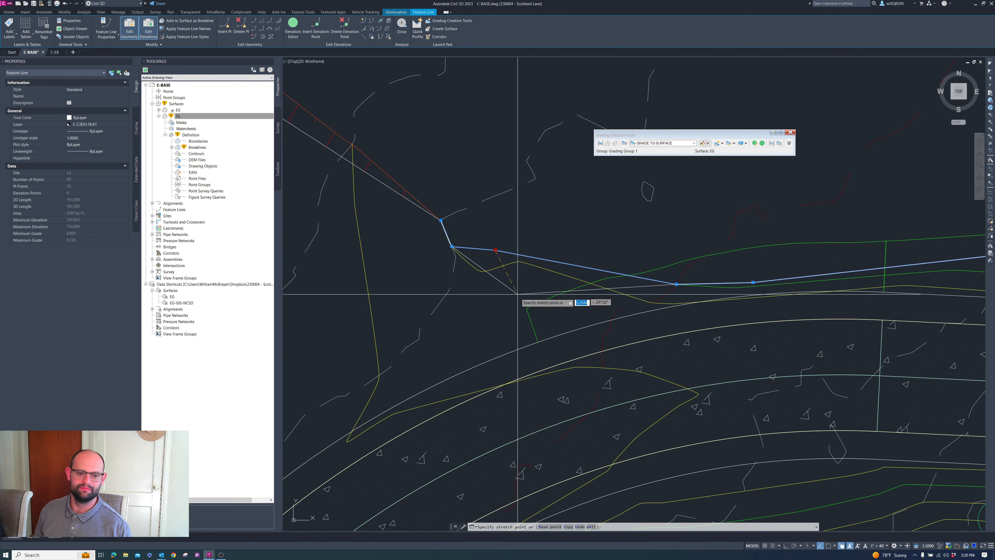
click(526, 306)
scroll(487, 246, down, 2)
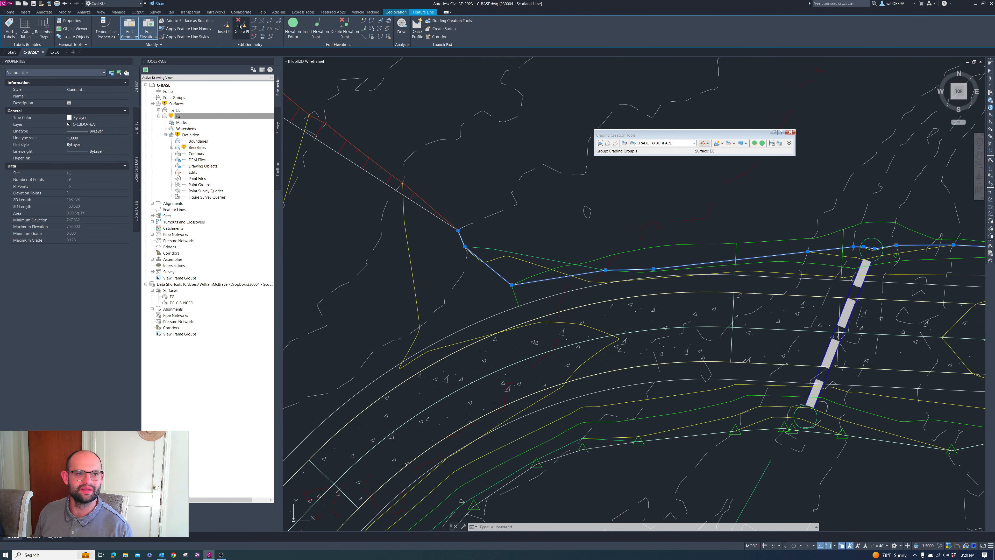
Step: Break the north limit feature line between the new daylight line's start and a point near the driveway's road end, removing that middle portion
click(253, 22)
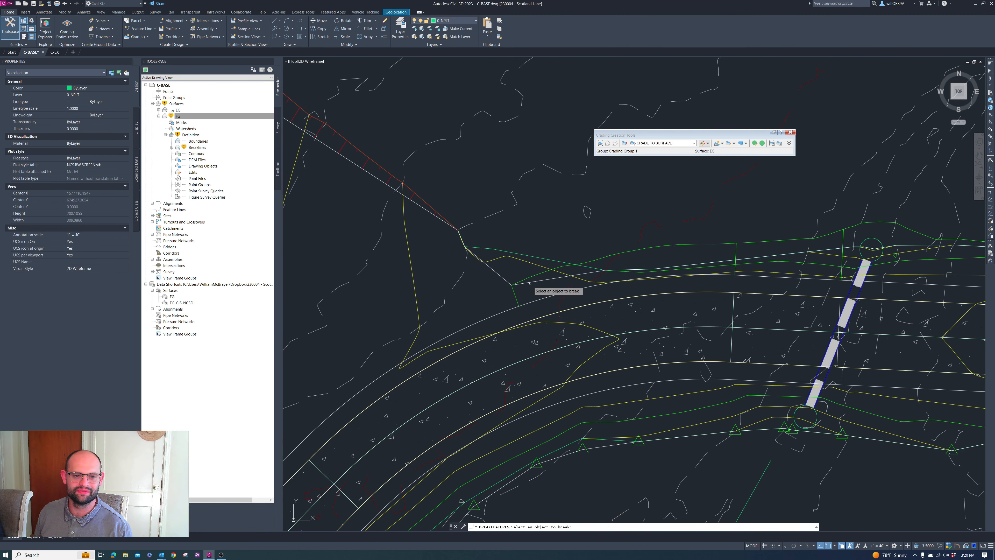
scroll(588, 267, down, 2)
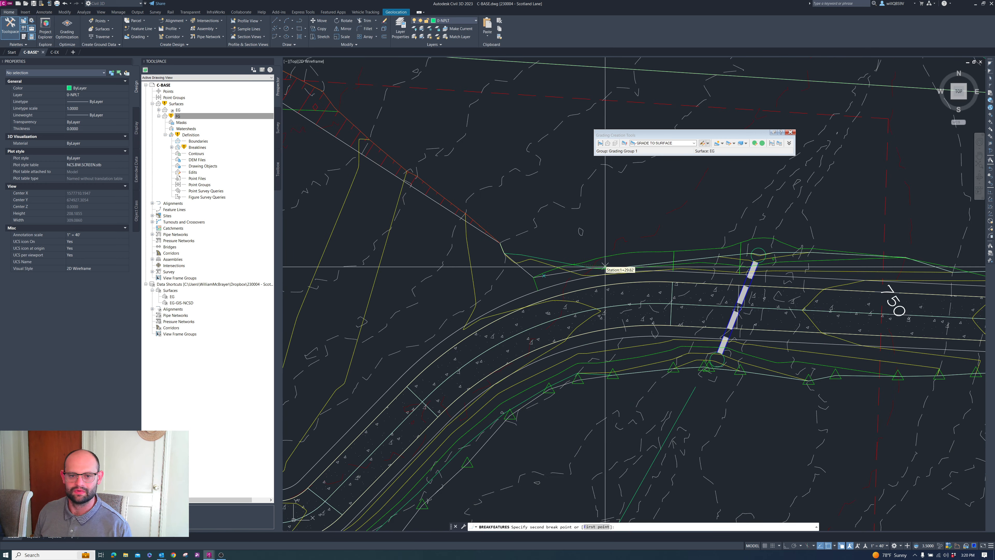
scroll(700, 264, down, 5)
scroll(803, 262, up, 3)
scroll(772, 272, up, 4)
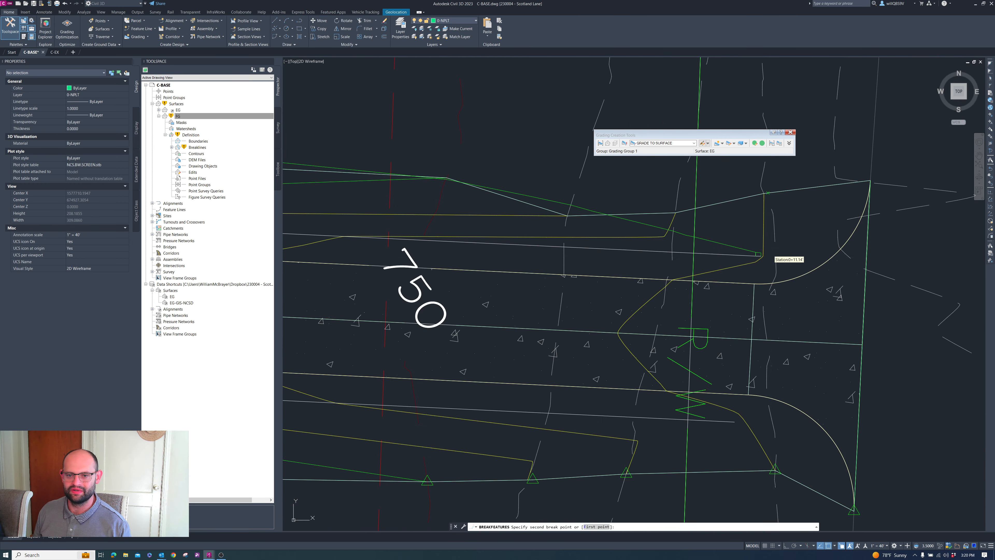
key(Return)
Step: Stretch the remaining road-end feature line's west end to the daylight line's end and its middle vertex southeast, roughly between its endpoints
click(751, 195)
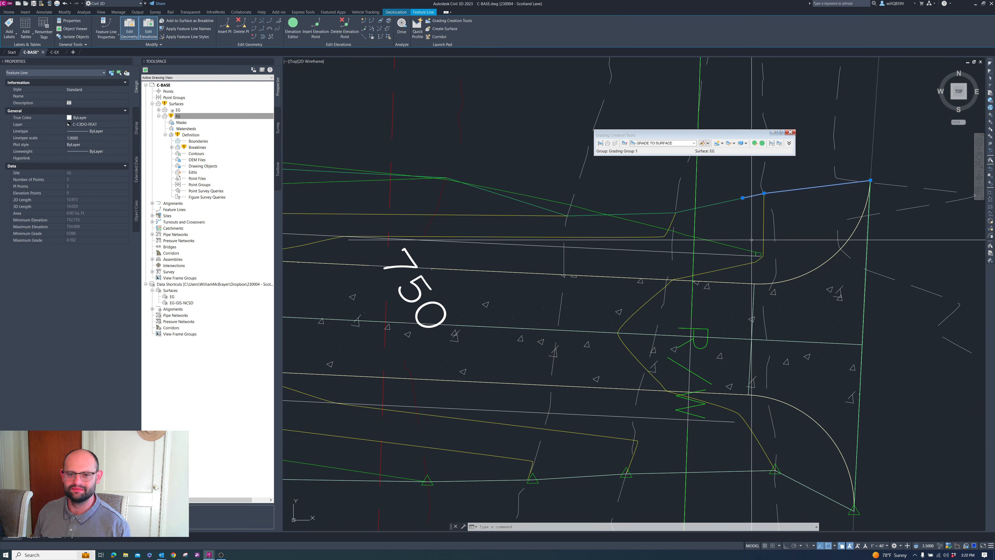
click(743, 198)
scroll(777, 249, up, 3)
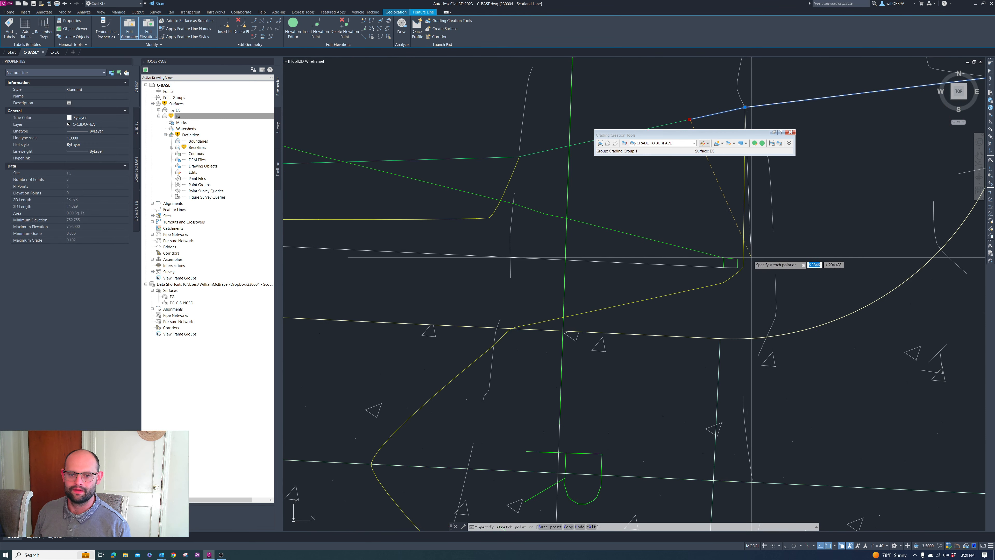
click(738, 259)
scroll(739, 199, down, 3)
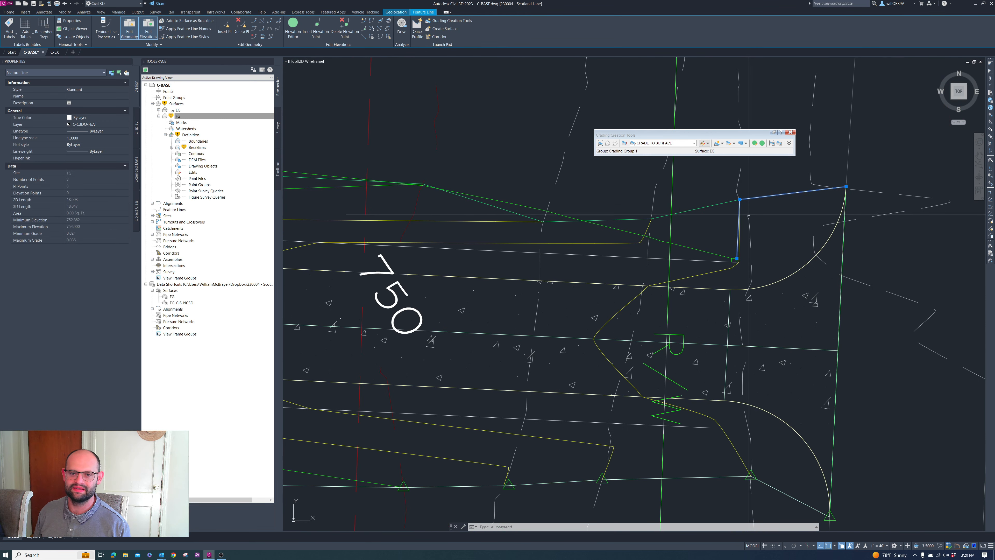
click(740, 199)
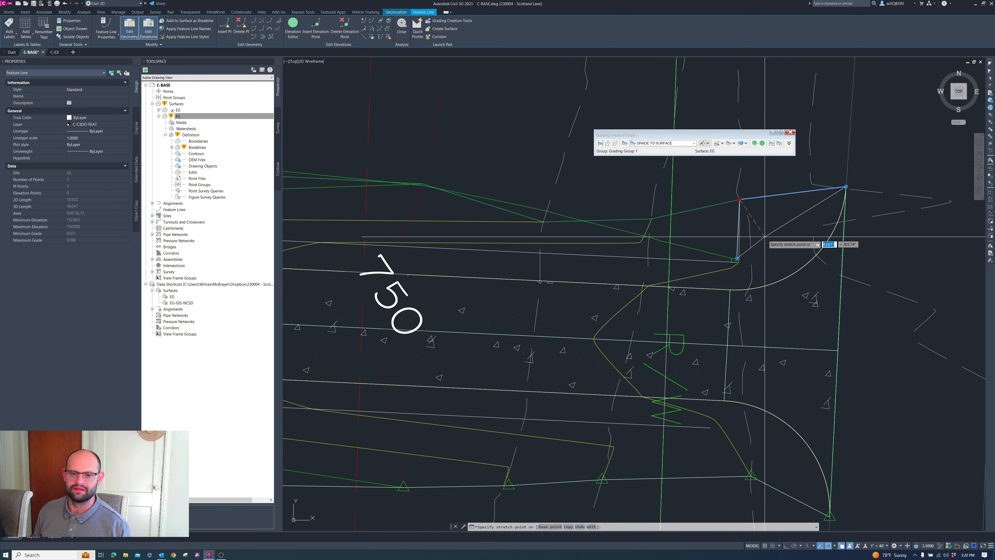
click(766, 233)
scroll(796, 221, down, 2)
scroll(796, 221, down, 2)
scroll(778, 221, down, 2)
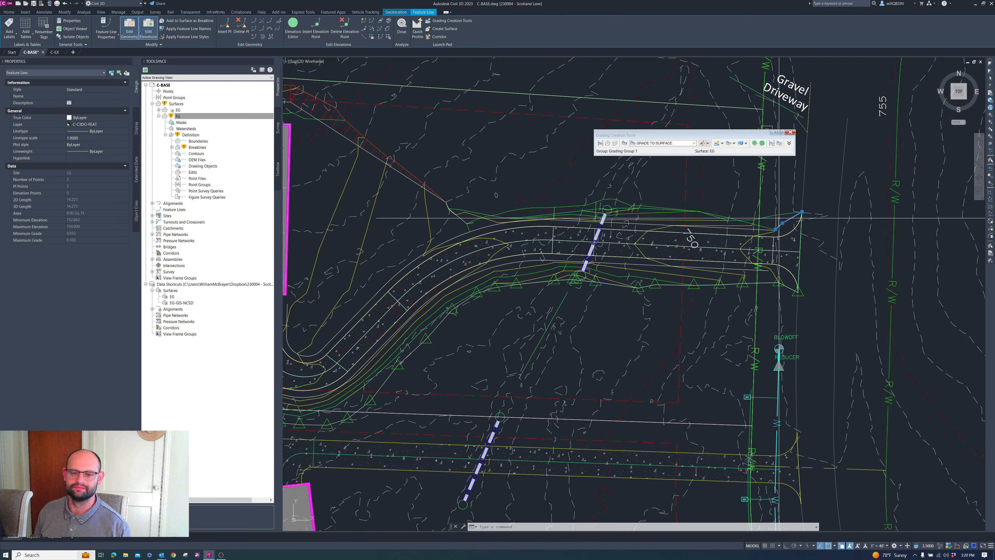
key(Escape)
click(775, 217)
key(Escape)
scroll(775, 217, down, 1)
scroll(595, 232, up, 6)
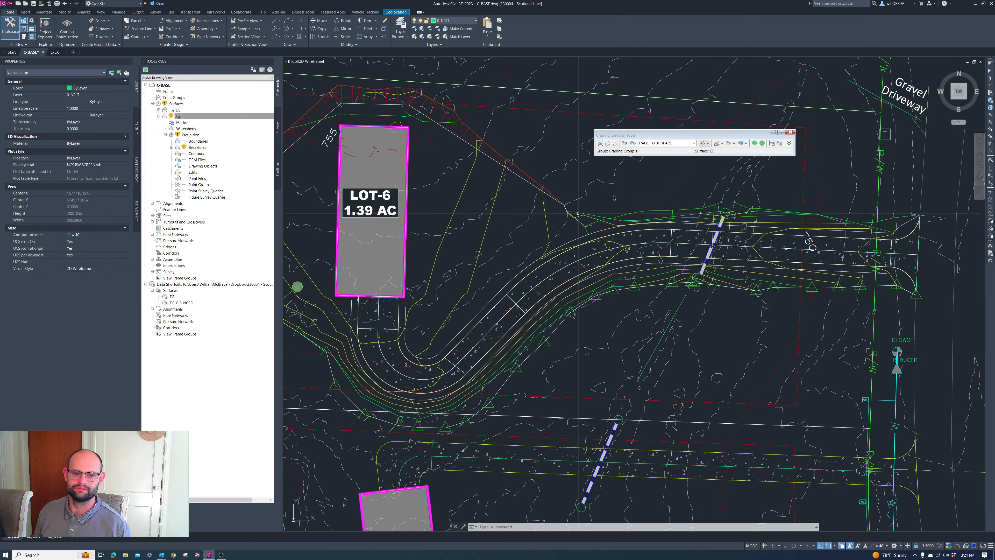
Step: Delete the leftover end PI east of the daylight line's start from the feature line near the pad grading corner
click(596, 231)
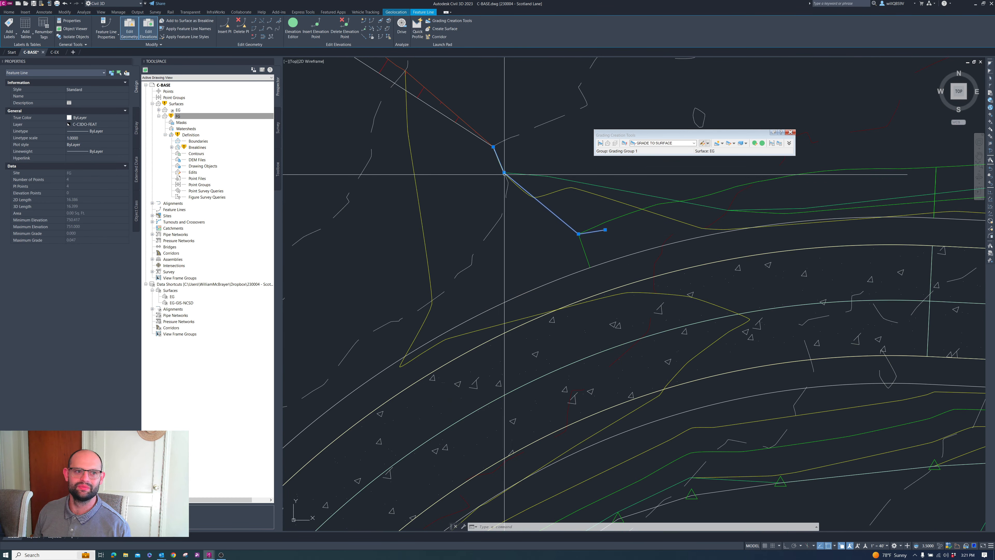
click(241, 28)
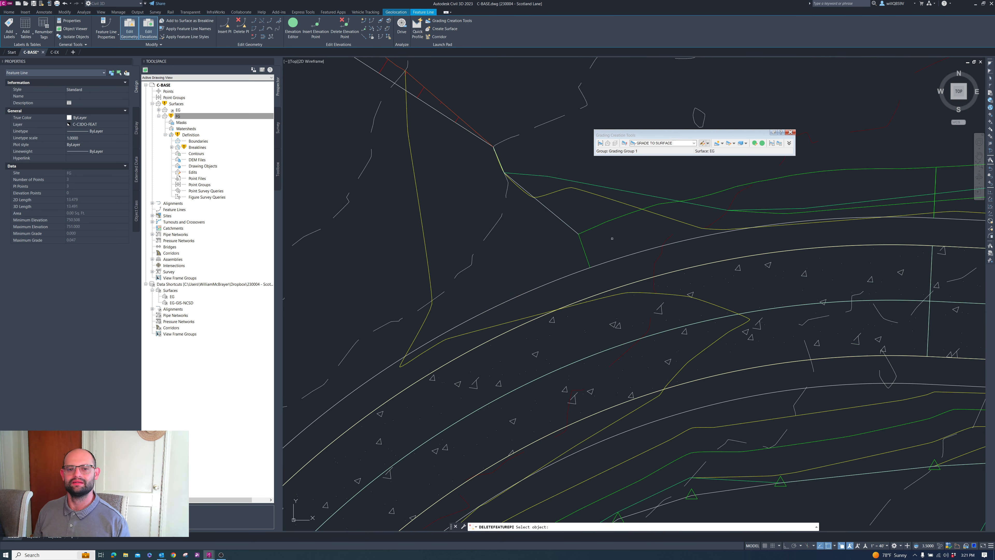
key(Escape)
scroll(604, 234, down, 4)
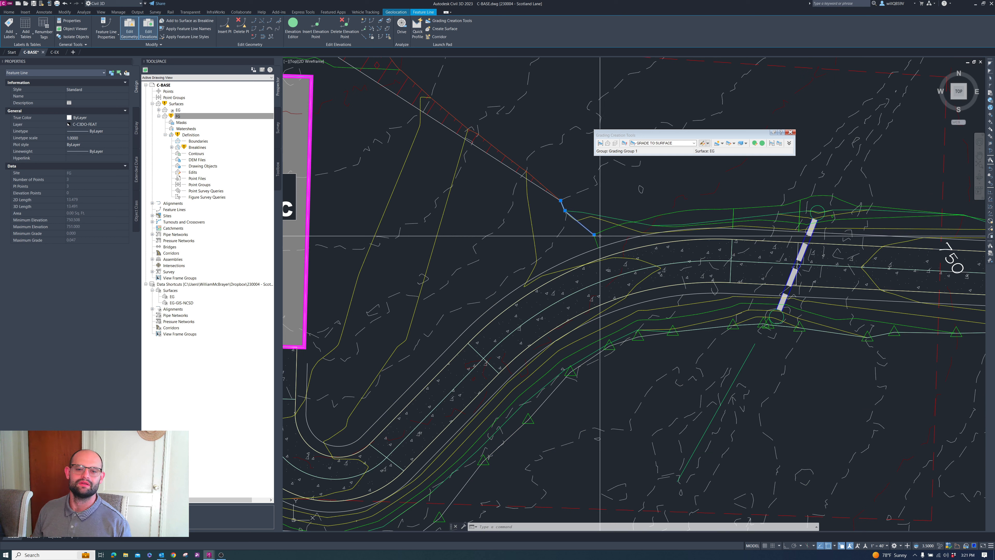
Step: Set elevations from the preselected surface for both remaining north limit feature lines, without intermediate grade break points
click(372, 37)
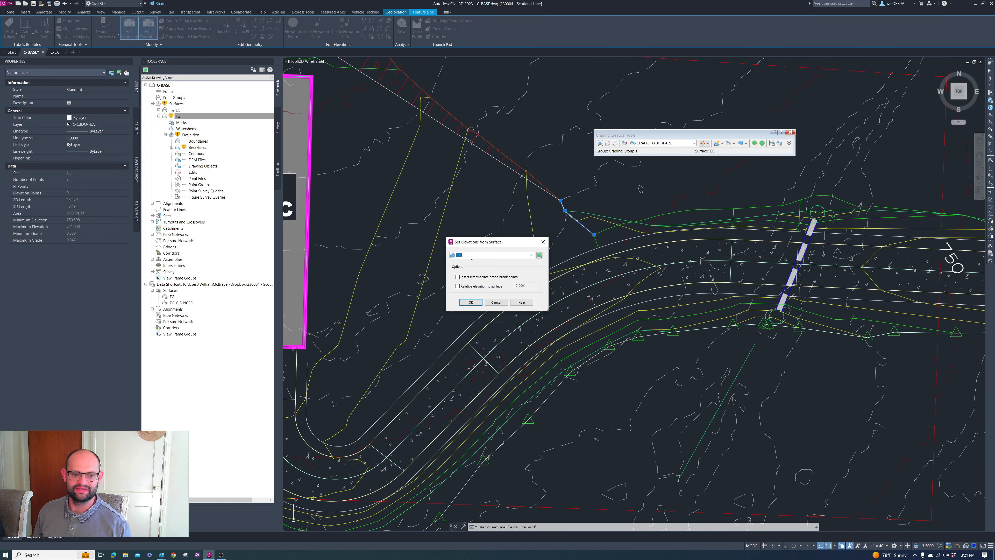
click(470, 303)
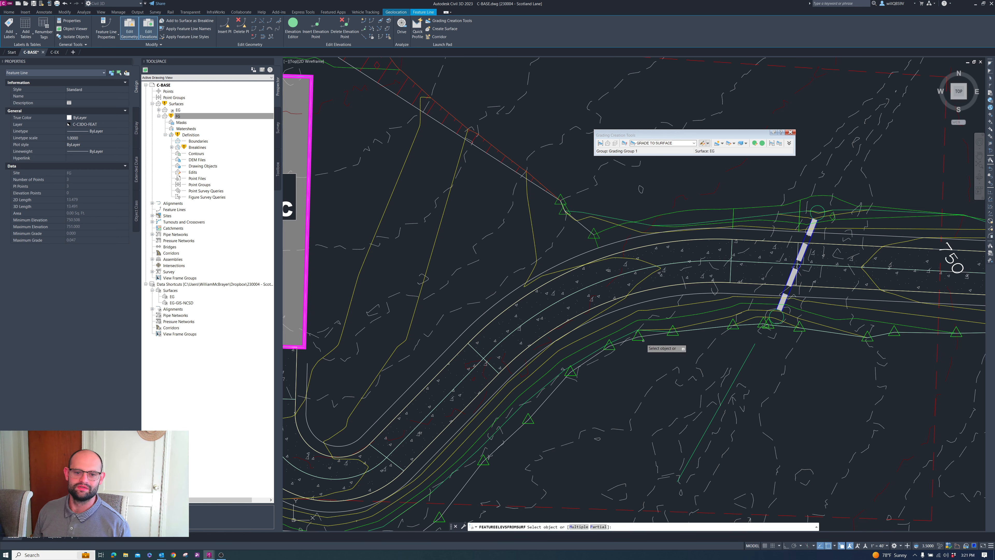
scroll(644, 340, down, 3)
scroll(789, 304, up, 4)
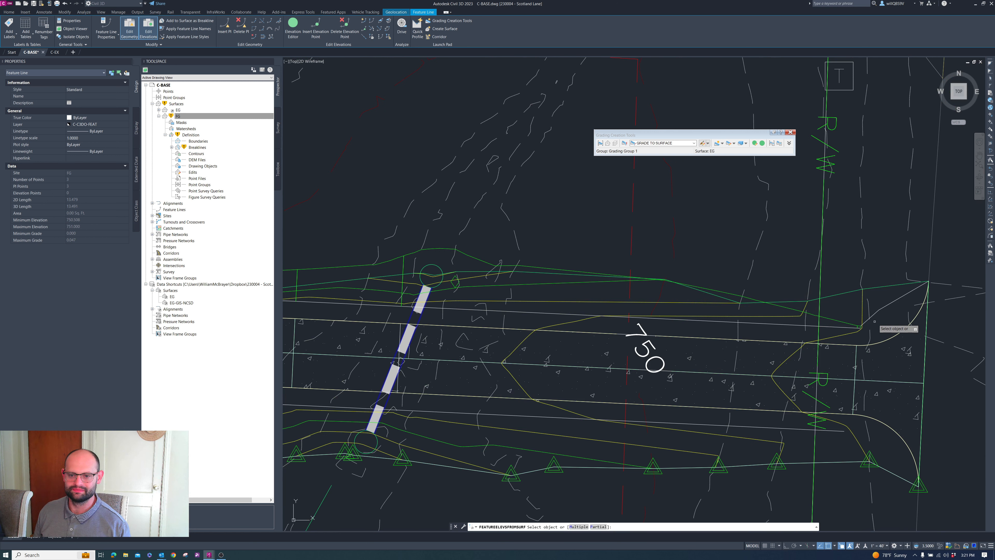
click(890, 303)
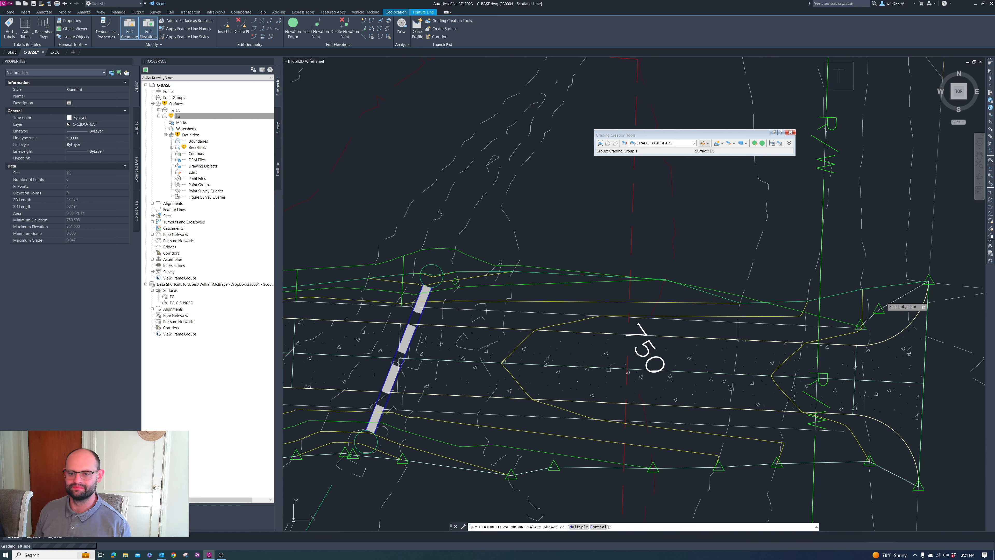
key(Return)
scroll(592, 232, down, 5)
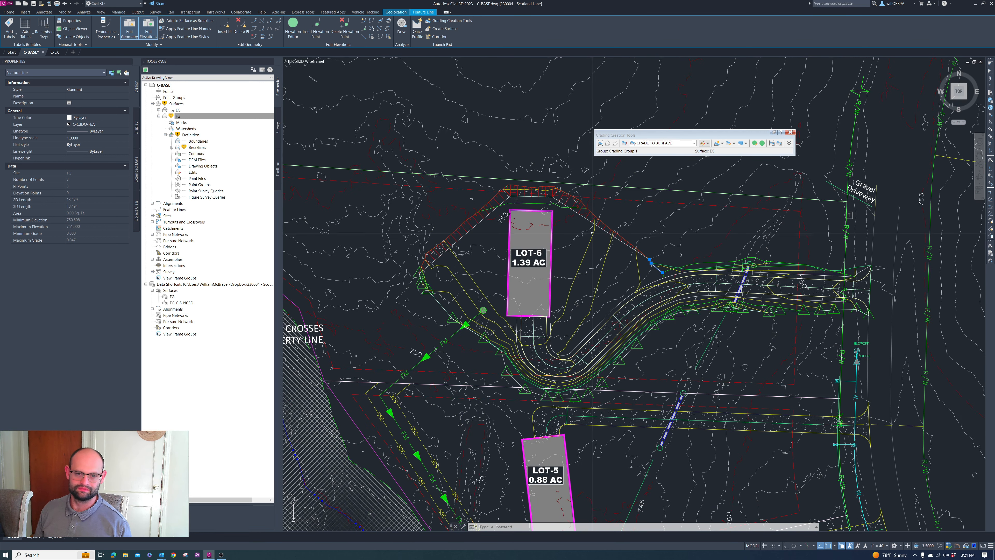
key(Escape)
Step: Select all similar feature lines plus the daylight lines and run LINEWORKSHRINKWRAP to create an outline polyline around the Lot 6 grading
scroll(673, 264, up, 4)
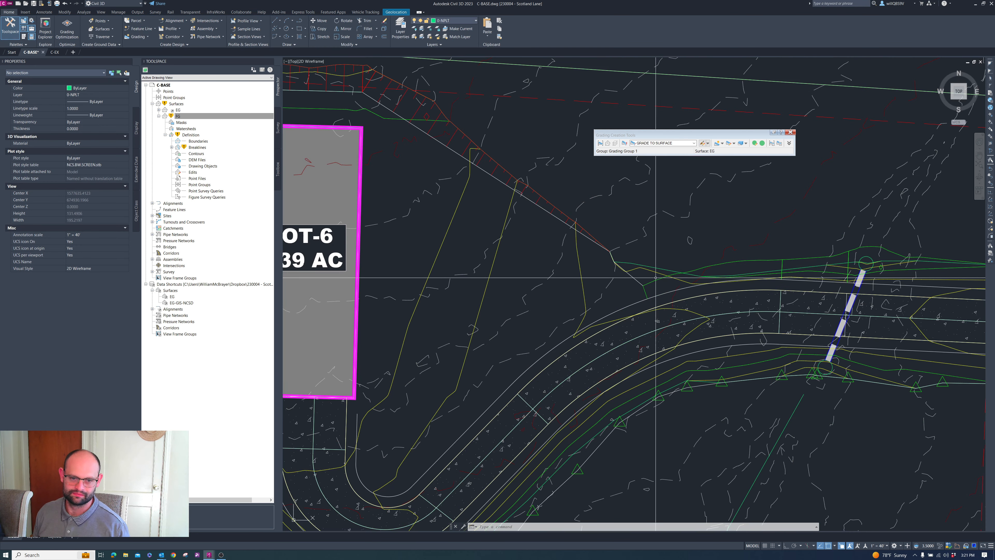
click(638, 282)
right_click(659, 223)
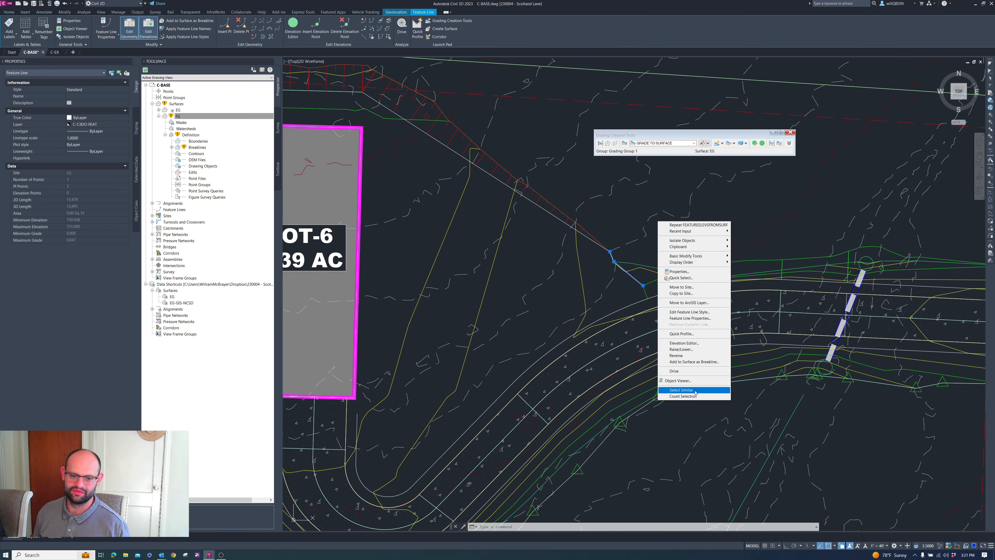
click(682, 390)
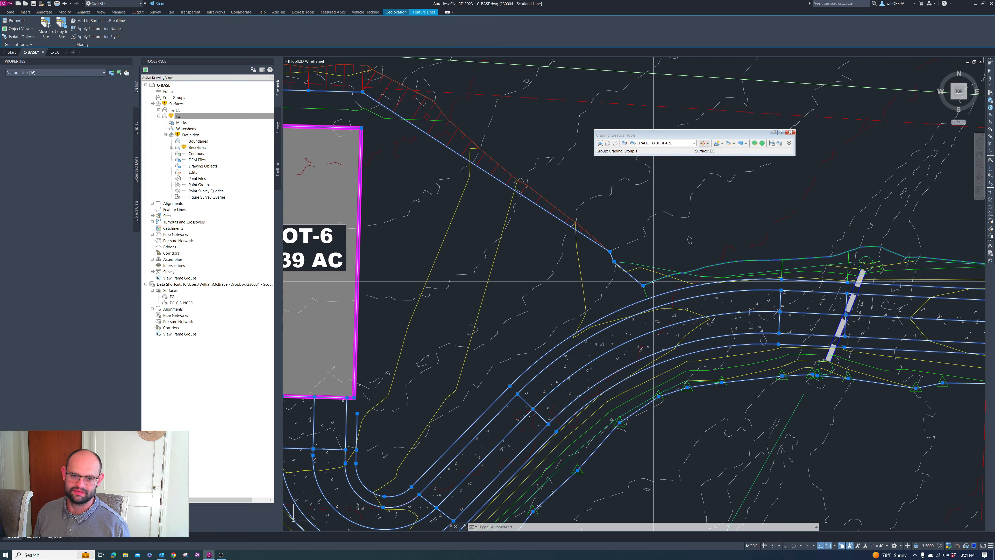
click(587, 230)
scroll(661, 249, down, 8)
scroll(576, 245, up, 5)
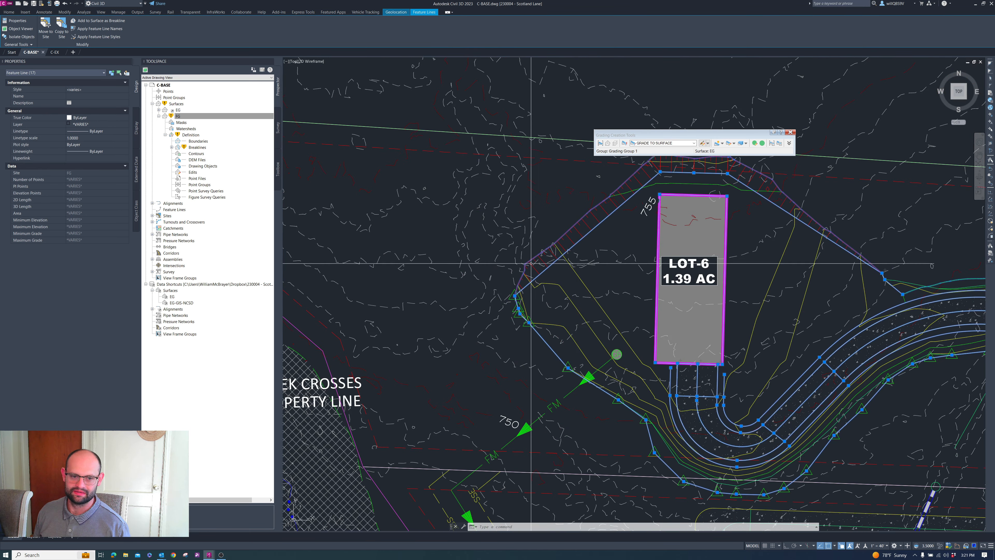
scroll(789, 297, down, 2)
scroll(791, 296, down, 1)
scroll(791, 297, up, 4)
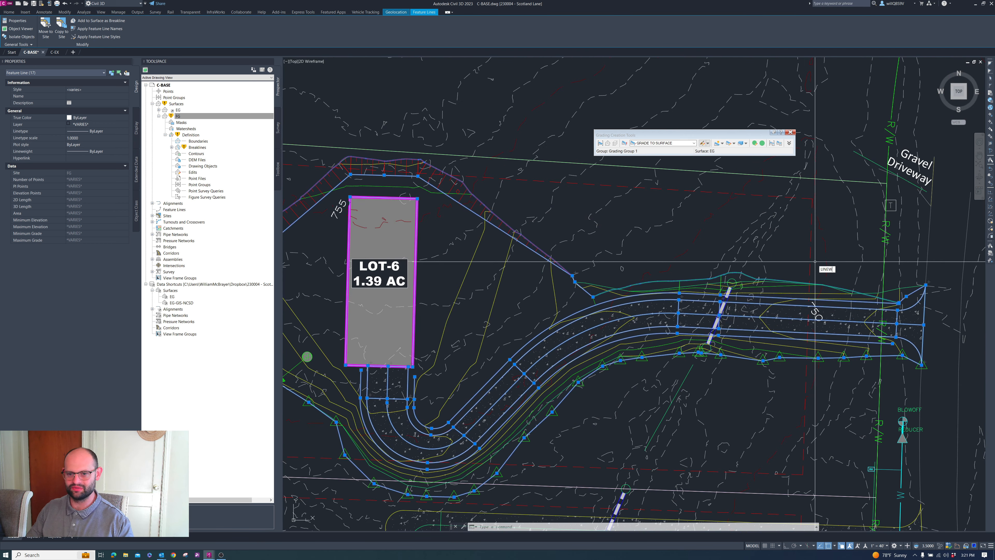
text(RKSHRINKWRAP)
key(Return)
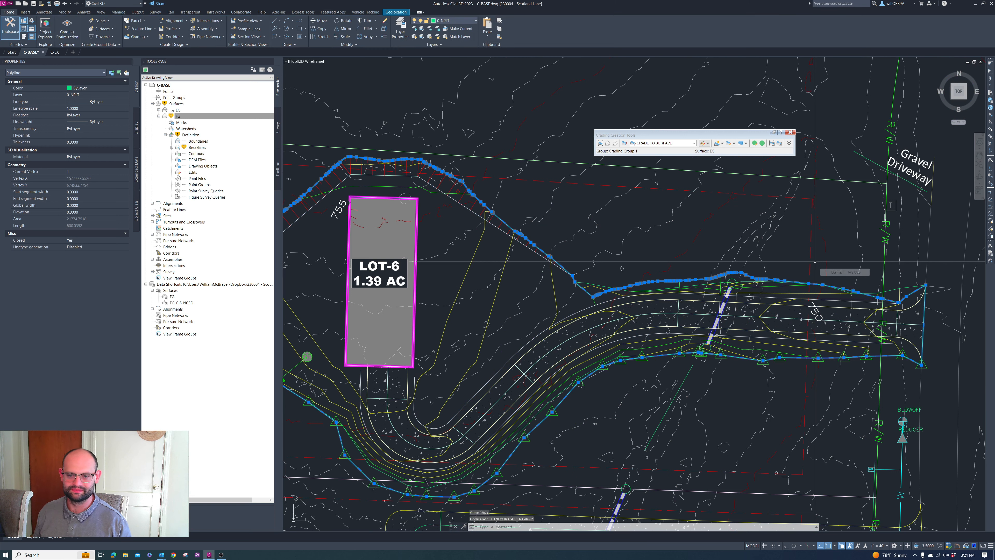
Step: Add the shrinkwrap polyline to the FG surface as an Outer boundary named OUTER, with non-destructive breakline enabled
scroll(717, 294, down, 4)
scroll(825, 296, up, 4)
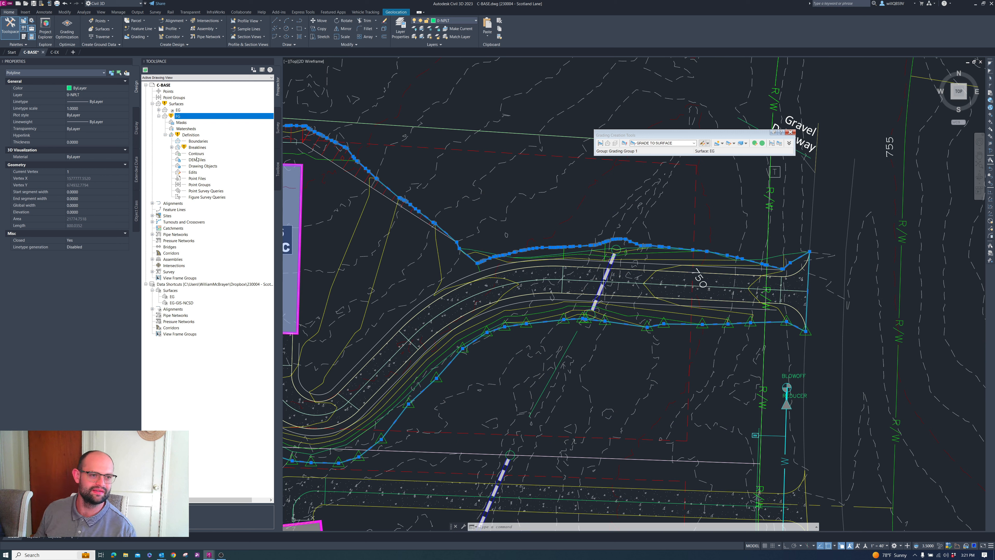
right_click(196, 142)
click(206, 149)
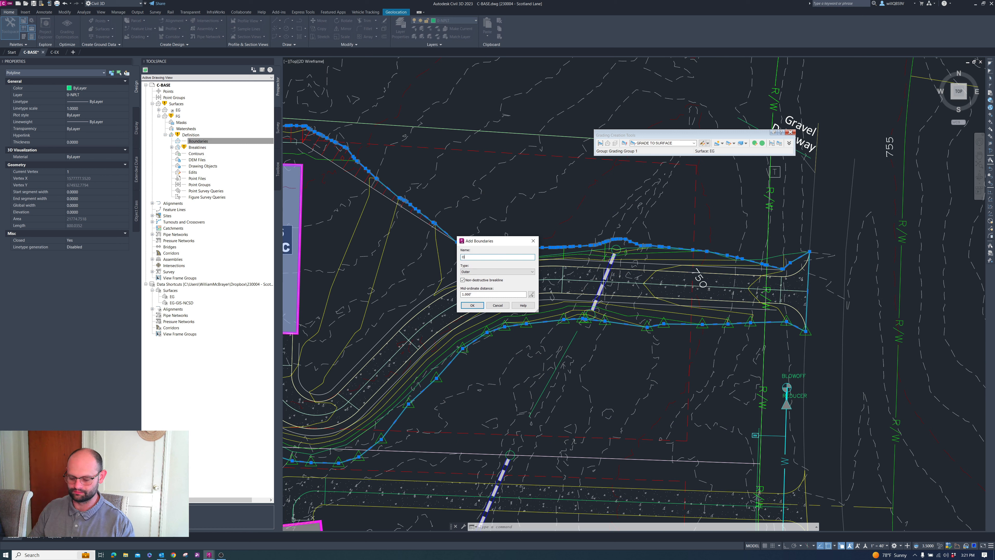
text(OUTER)
click(473, 305)
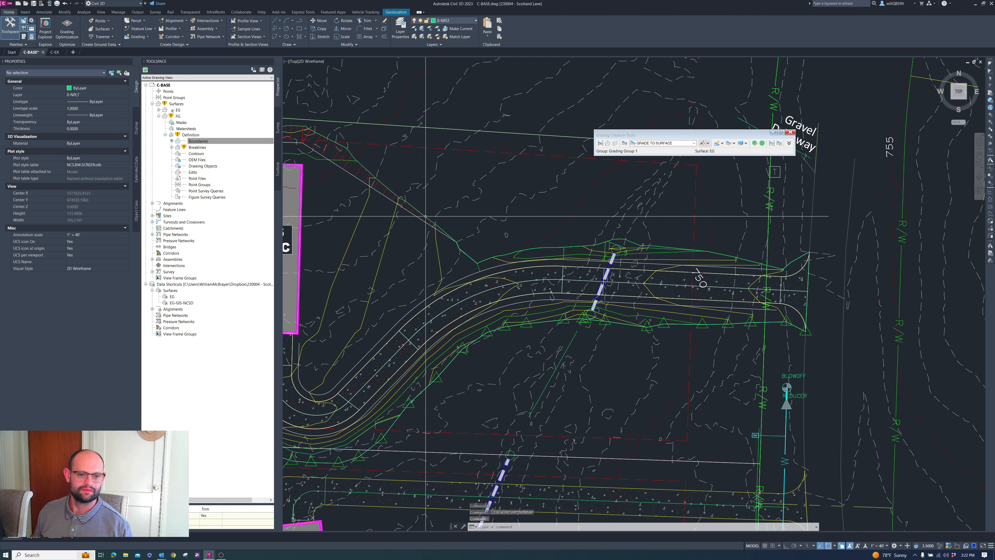
Step: Select all similar feature lines plus the driveway's north daylight line and add them to the FG surface as Standard breaklines
scroll(549, 251, up, 4)
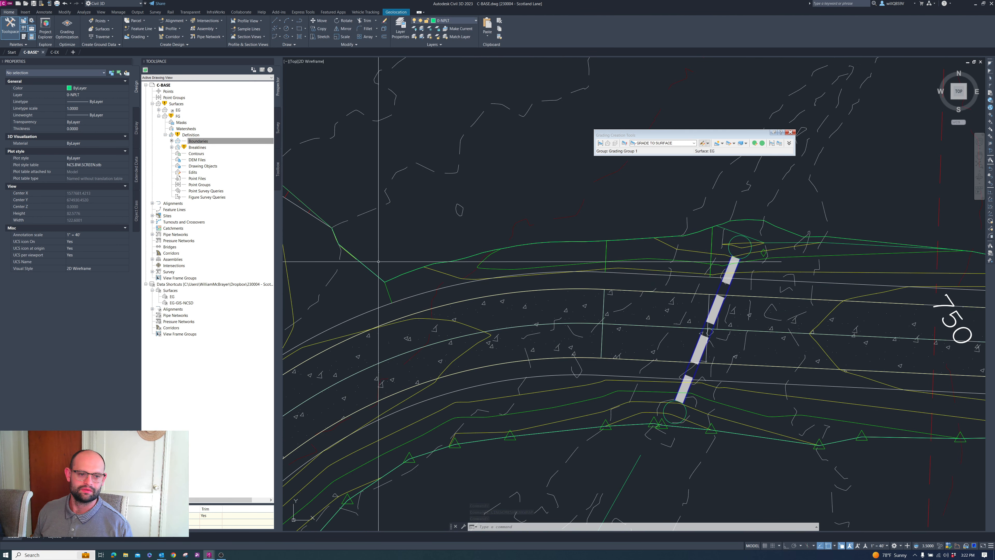
click(368, 266)
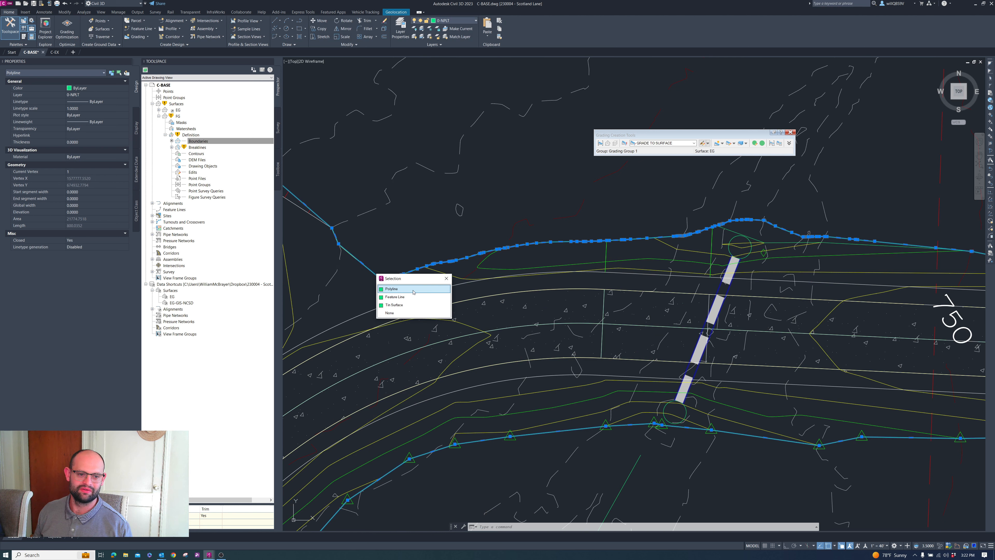
click(395, 297)
right_click(423, 217)
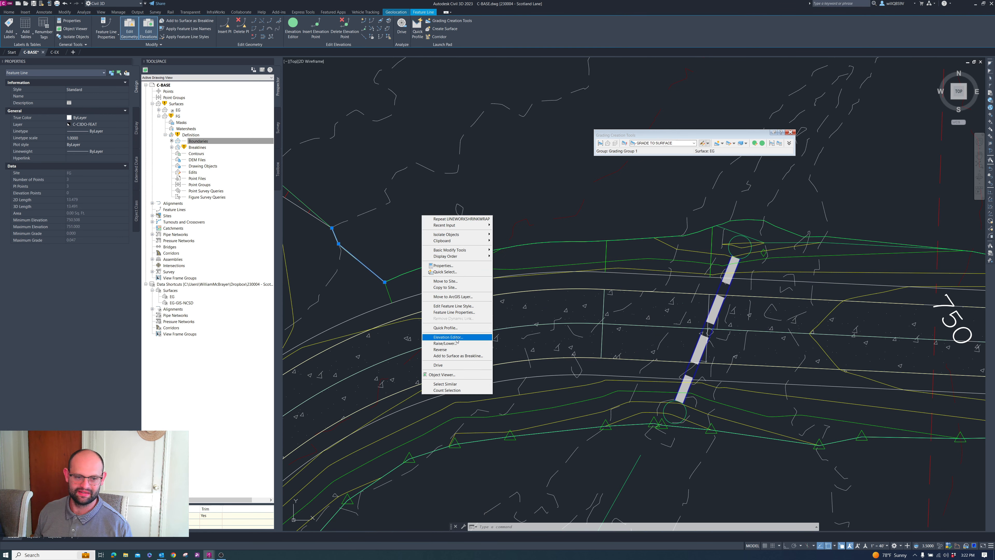
click(460, 384)
scroll(511, 246, down, 3)
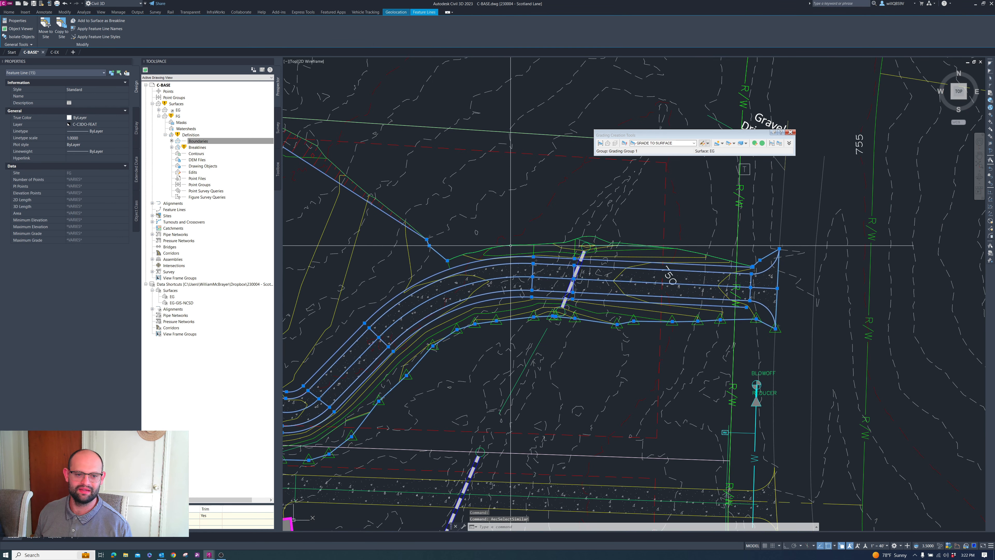
click(511, 245)
click(536, 273)
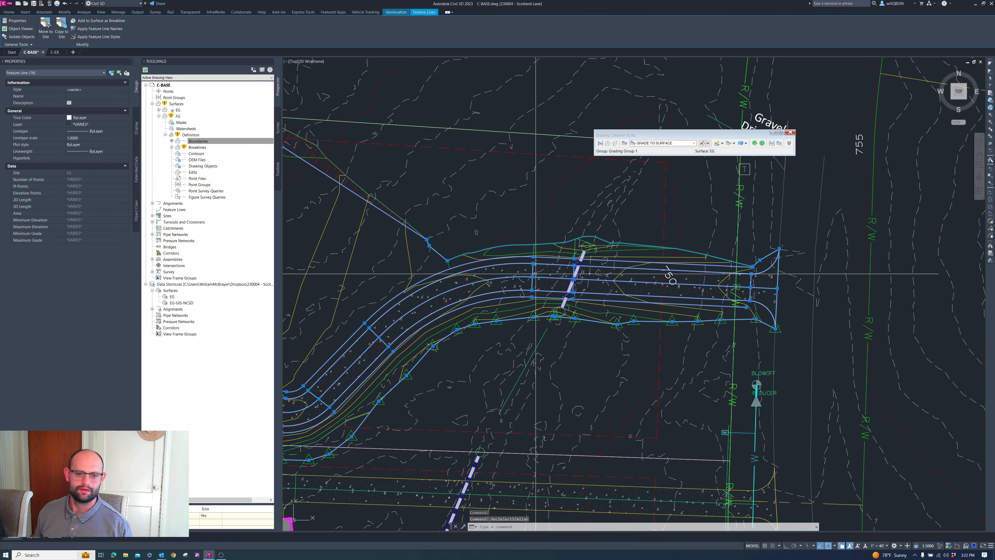
scroll(536, 274, down, 1)
scroll(385, 192, up, 2)
scroll(640, 216, down, 1)
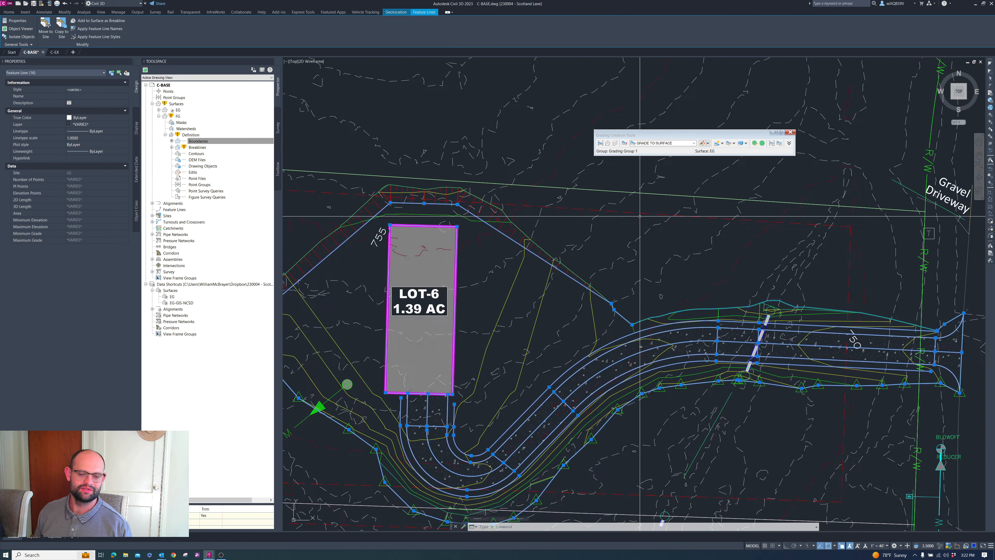
scroll(640, 216, down, 2)
scroll(553, 278, up, 2)
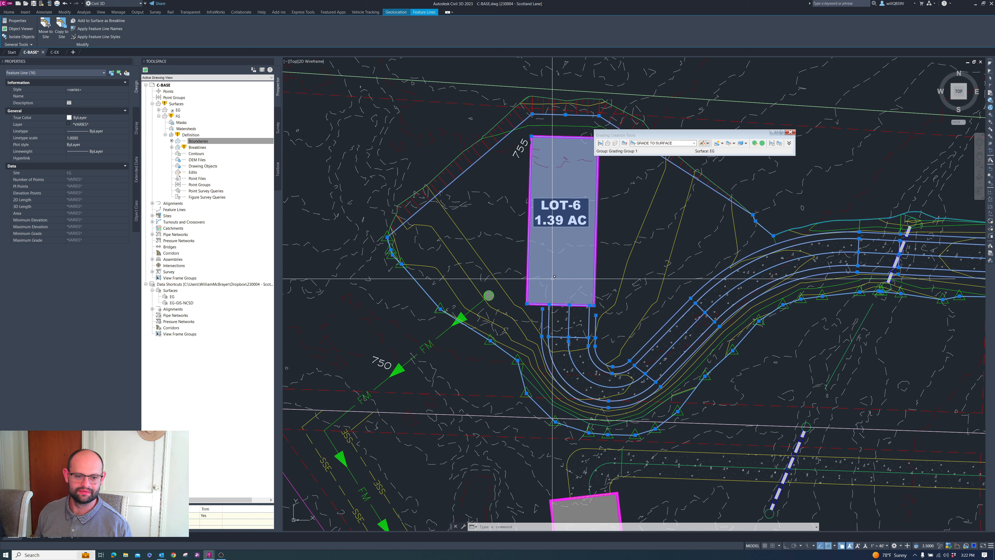
right_click(712, 222)
click(758, 340)
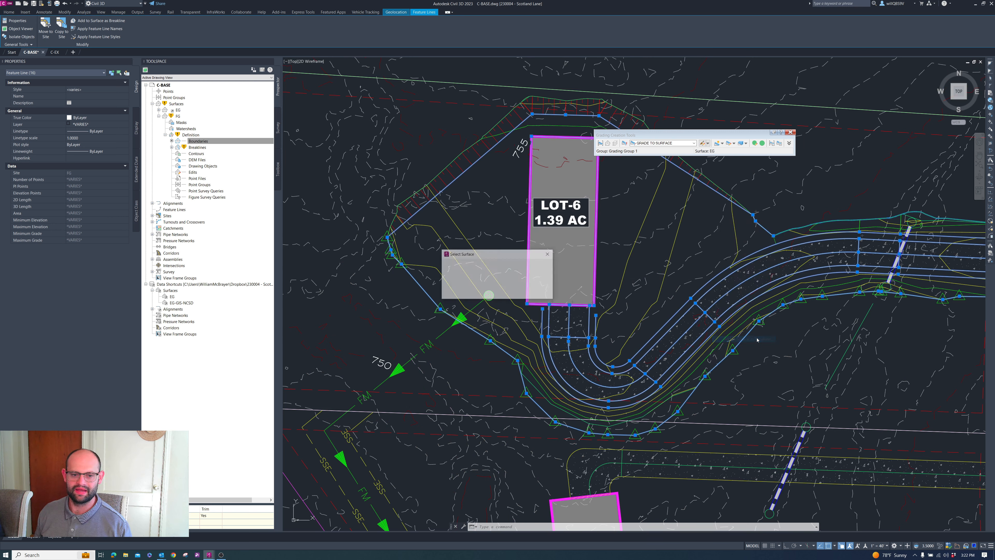
click(473, 276)
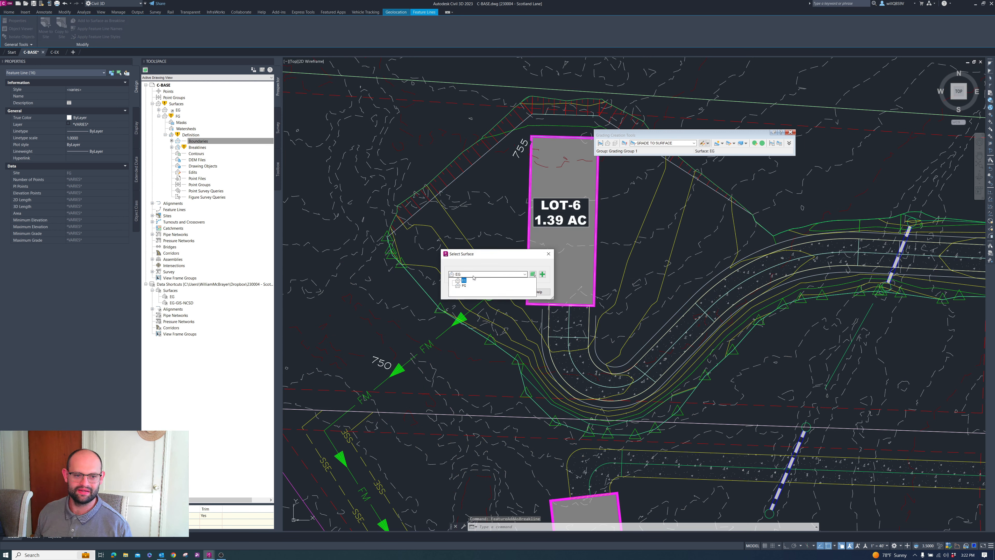
click(464, 286)
click(488, 292)
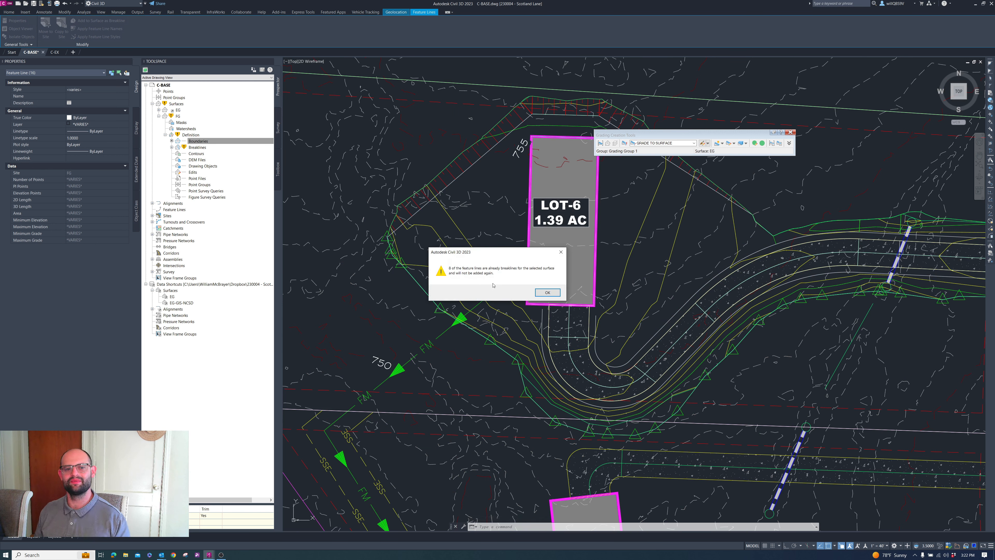
click(547, 292)
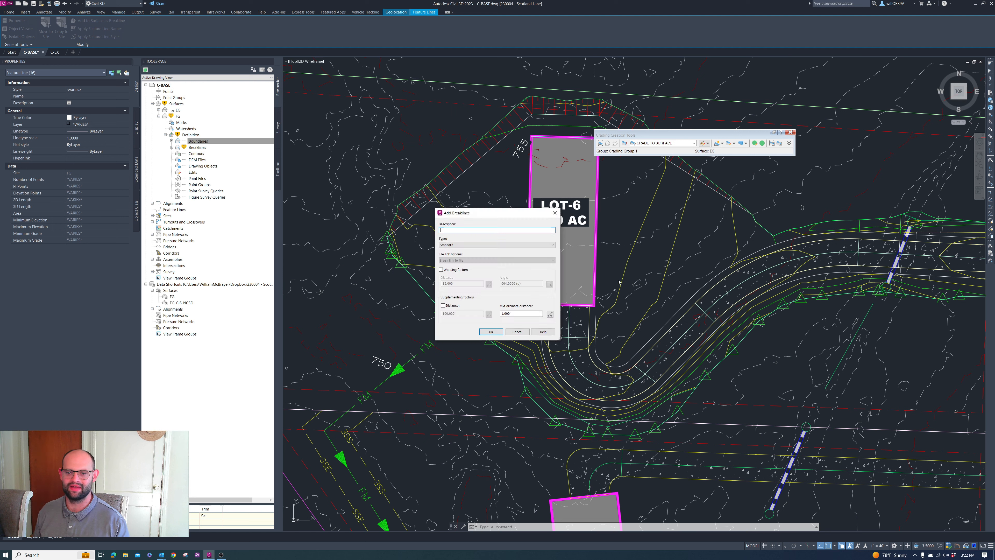
click(490, 332)
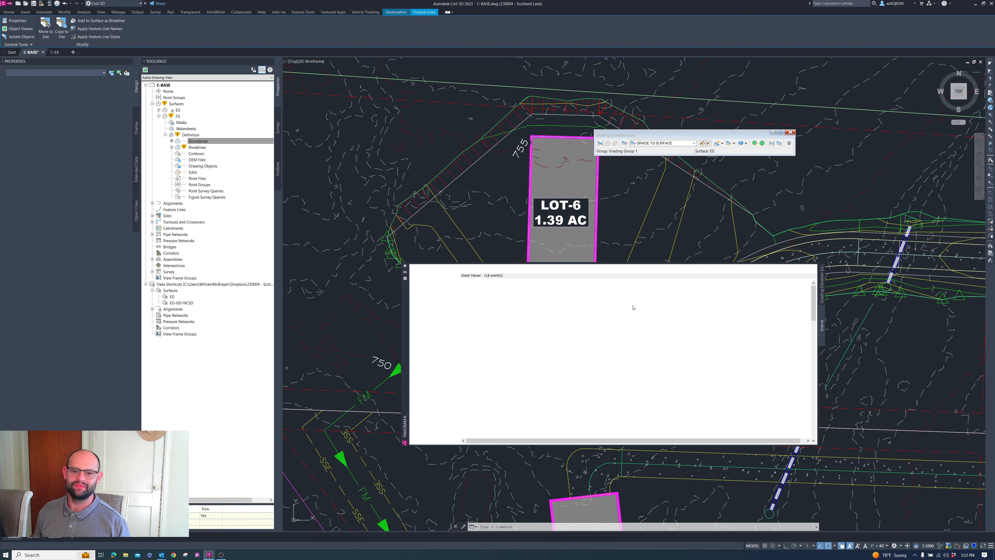
click(405, 268)
Step: Move the OUTER boundary to the end of the FG surface's definition operations and rebuild the surface
scroll(725, 257, down, 2)
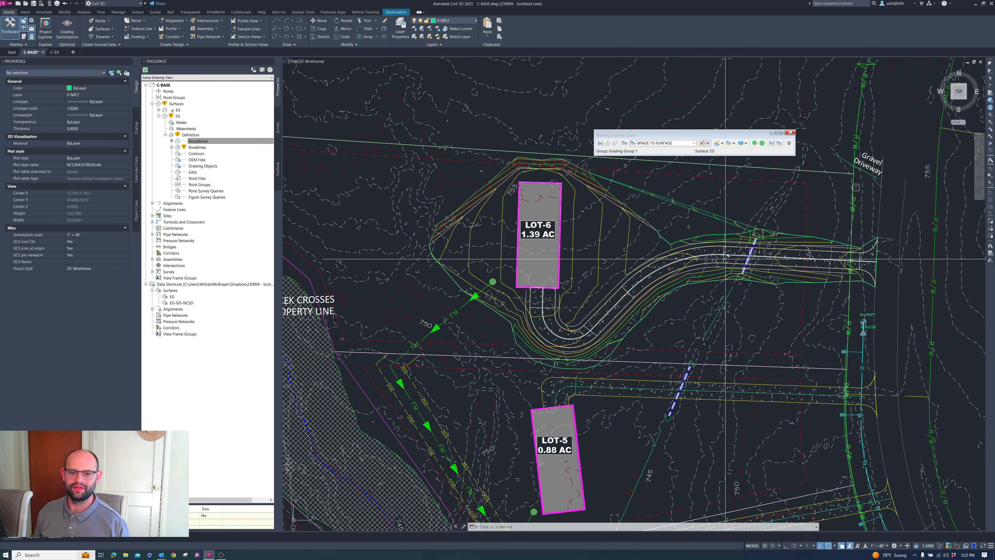
scroll(726, 257, down, 2)
scroll(685, 235, up, 4)
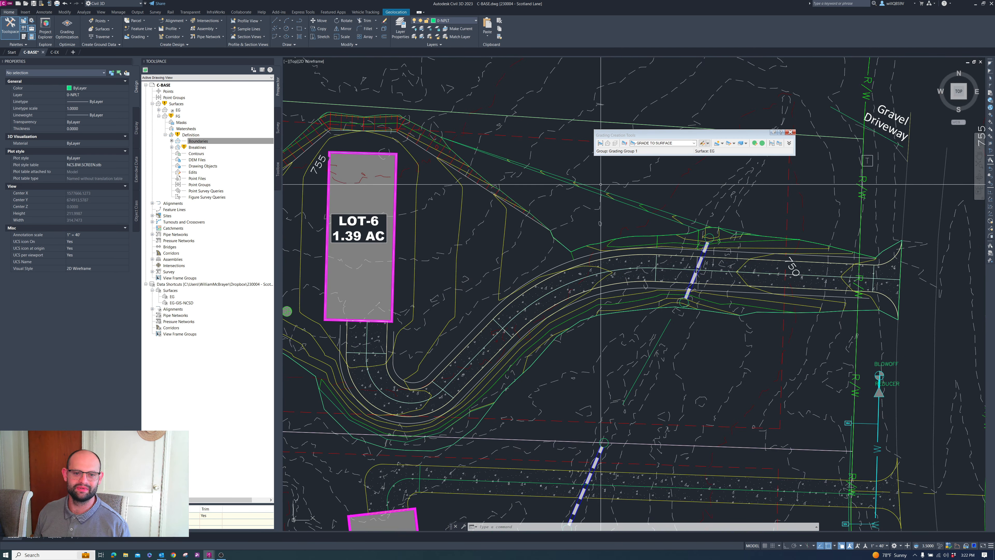
scroll(631, 210, down, 2)
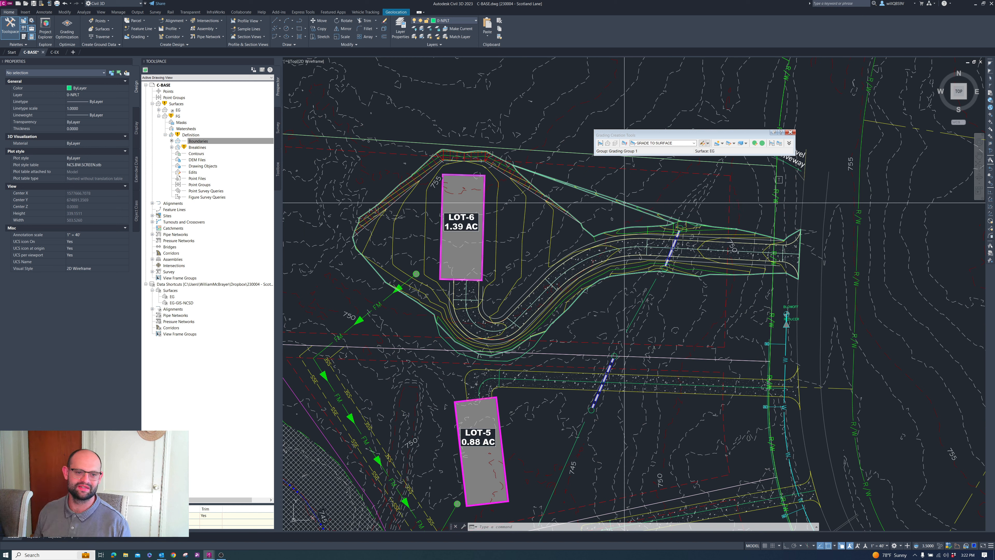
click(216, 142)
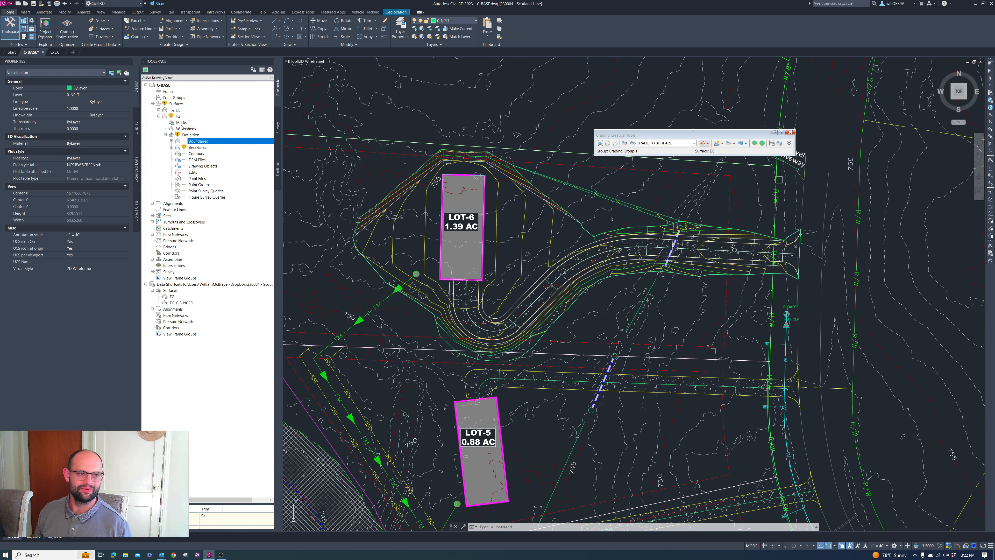
right_click(179, 117)
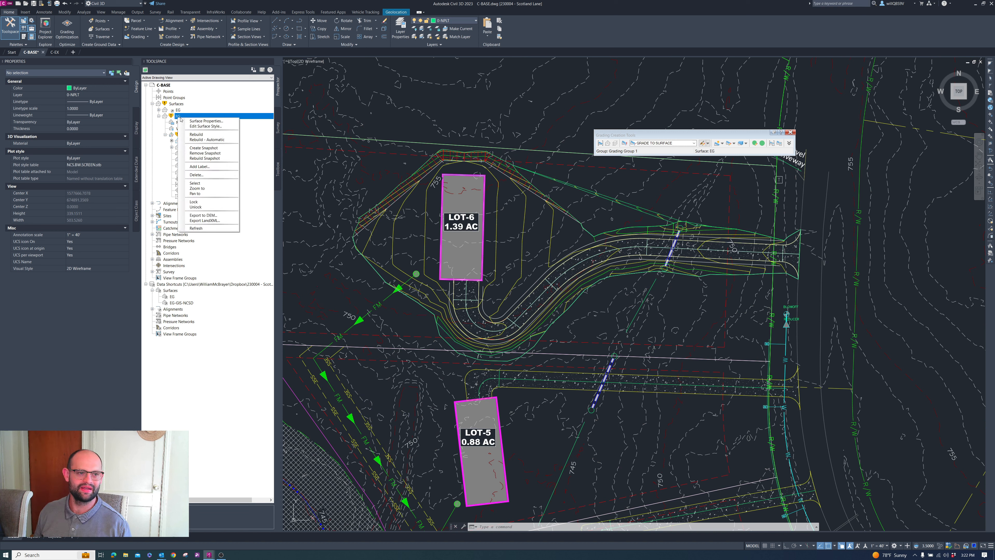
click(196, 122)
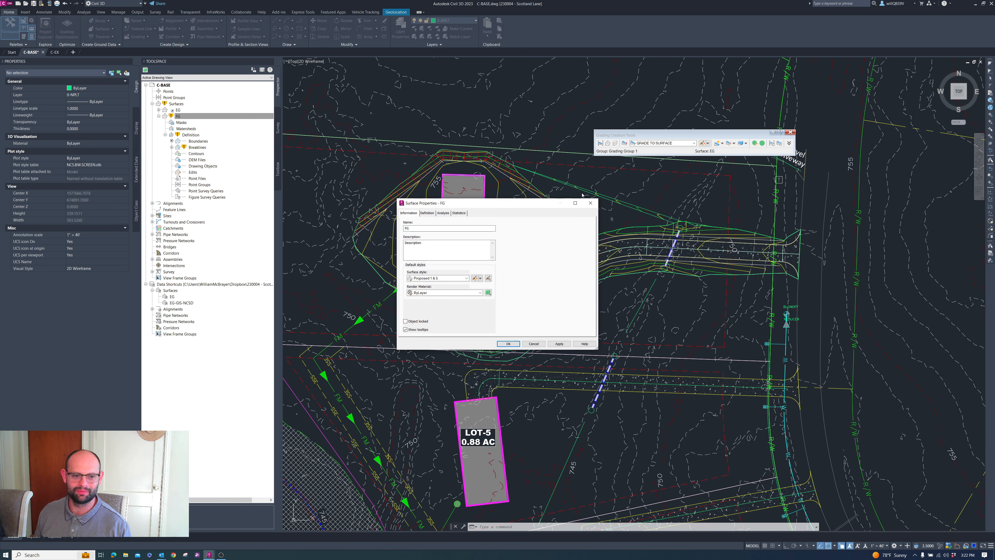
click(423, 214)
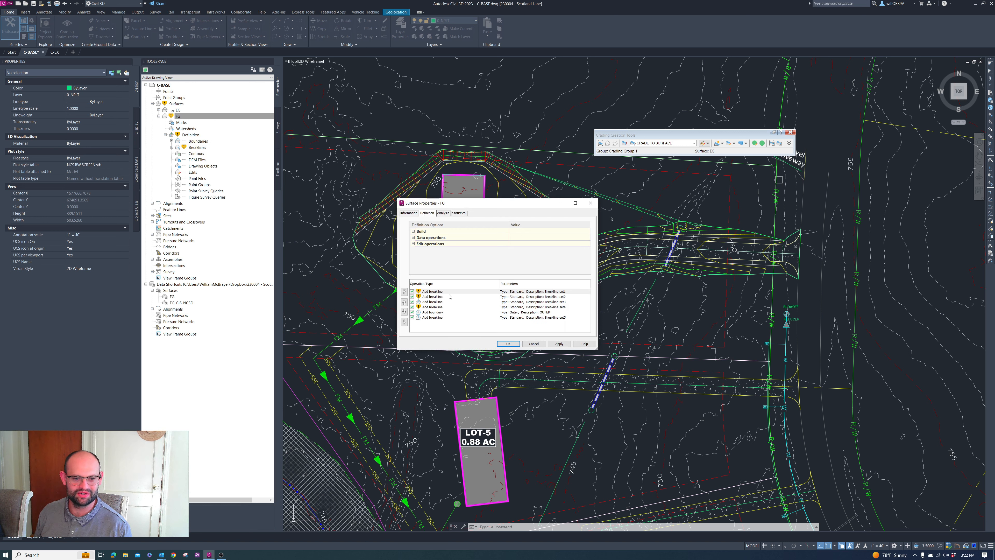
click(435, 312)
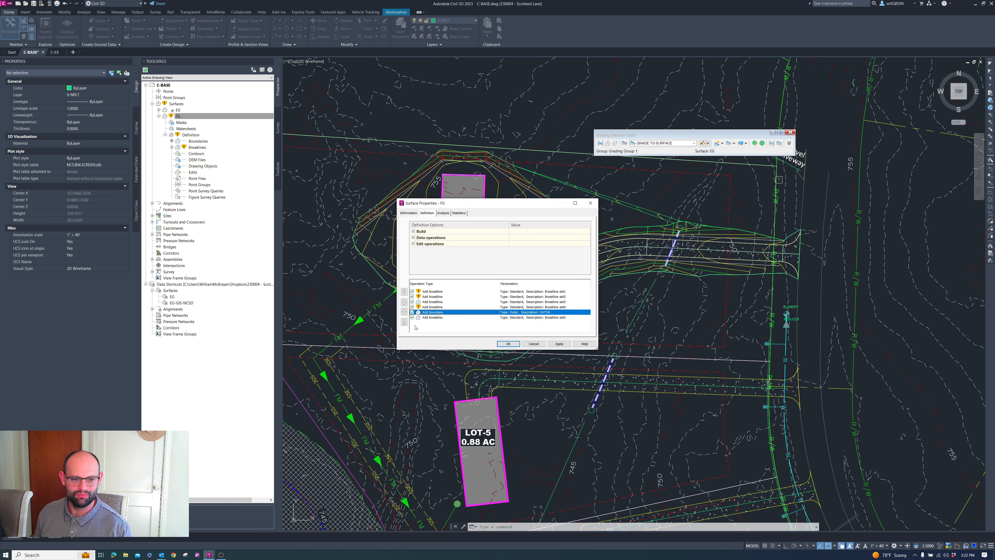
click(404, 322)
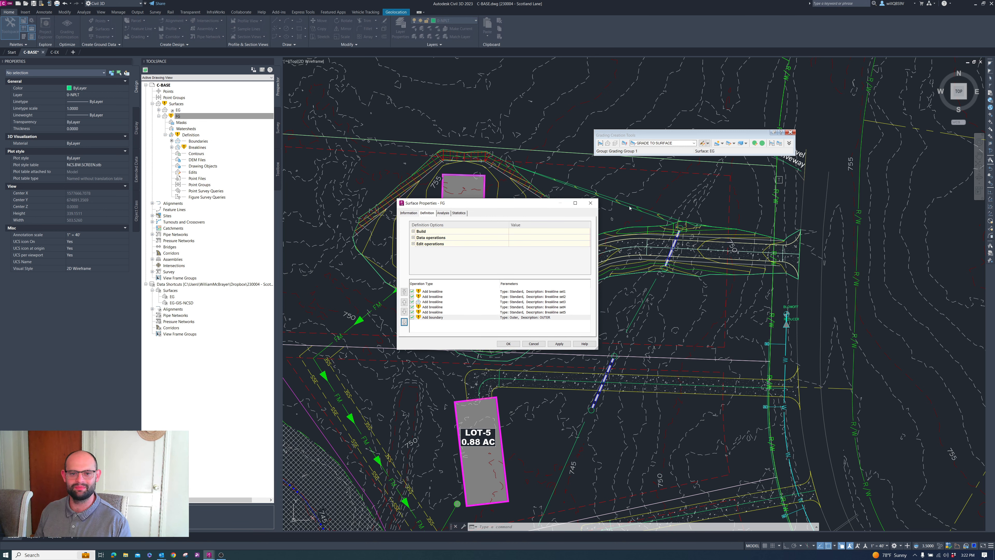
click(509, 344)
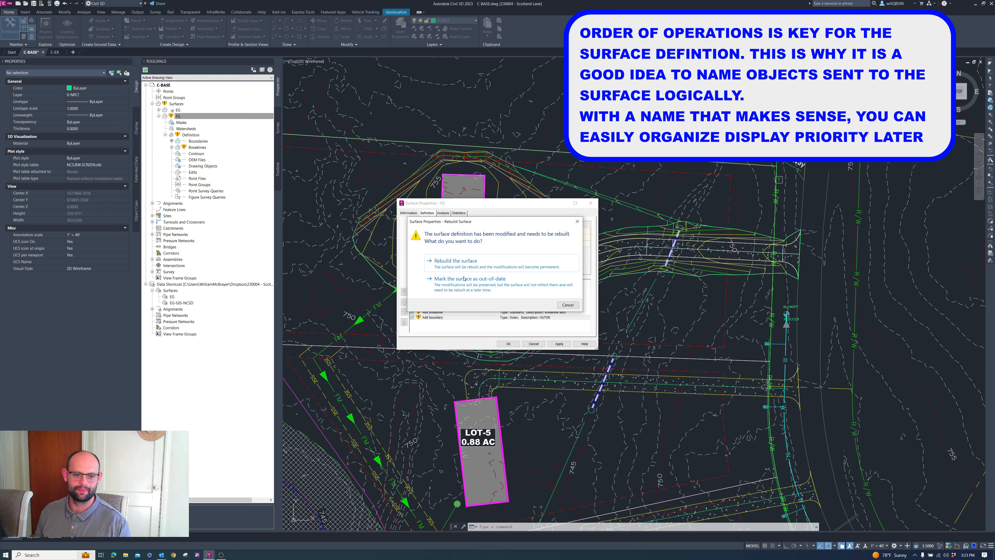
click(455, 261)
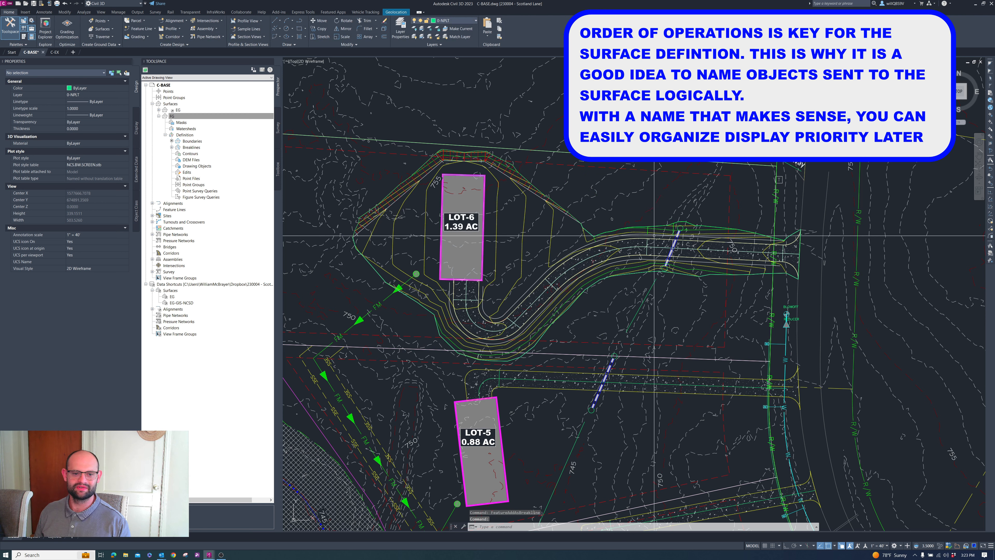
Step: Examine the rebuilt FG contours and outer limit around the Lot 6 pad and along its driveway
scroll(547, 171, up, 2)
scroll(540, 302, down, 3)
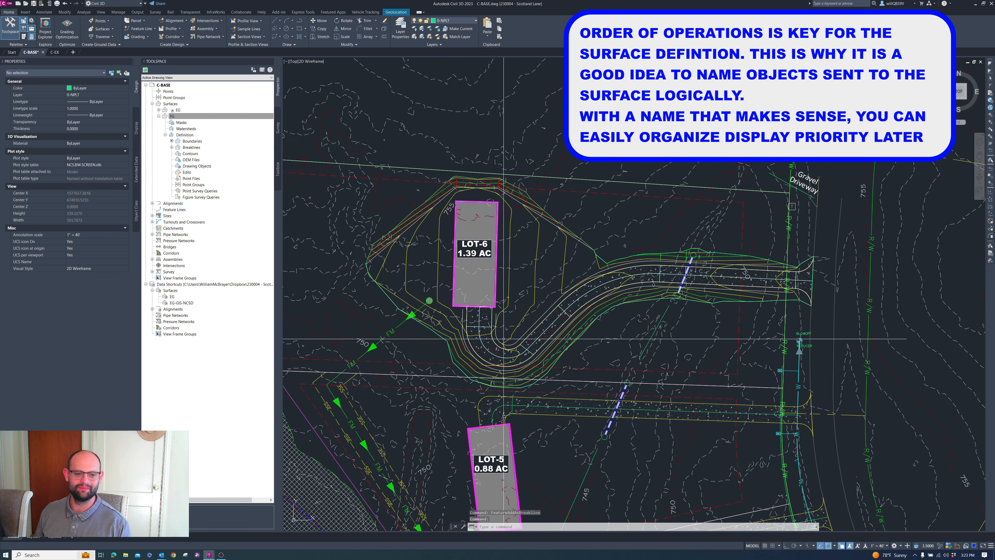
scroll(504, 389, up, 5)
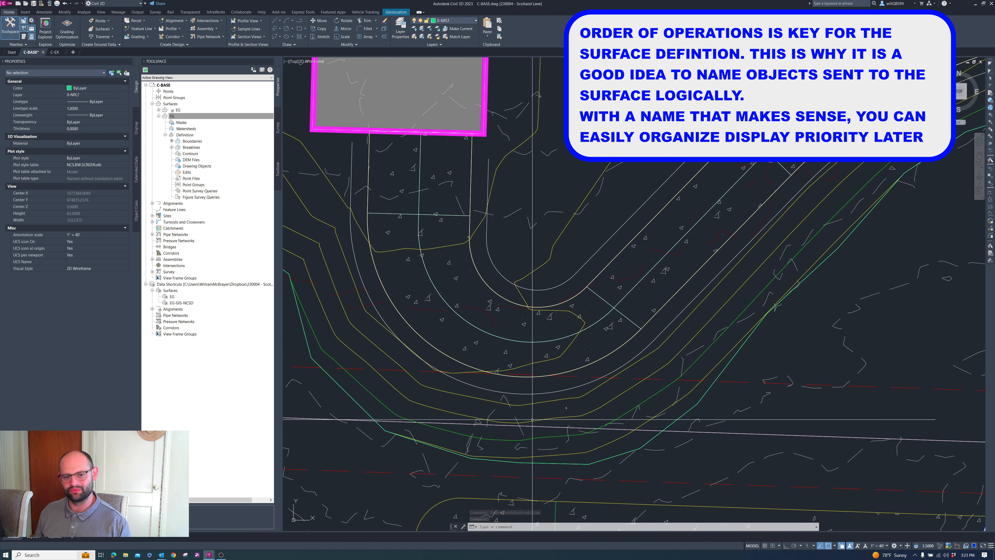
scroll(530, 422, down, 4)
scroll(529, 421, down, 5)
scroll(575, 370, up, 5)
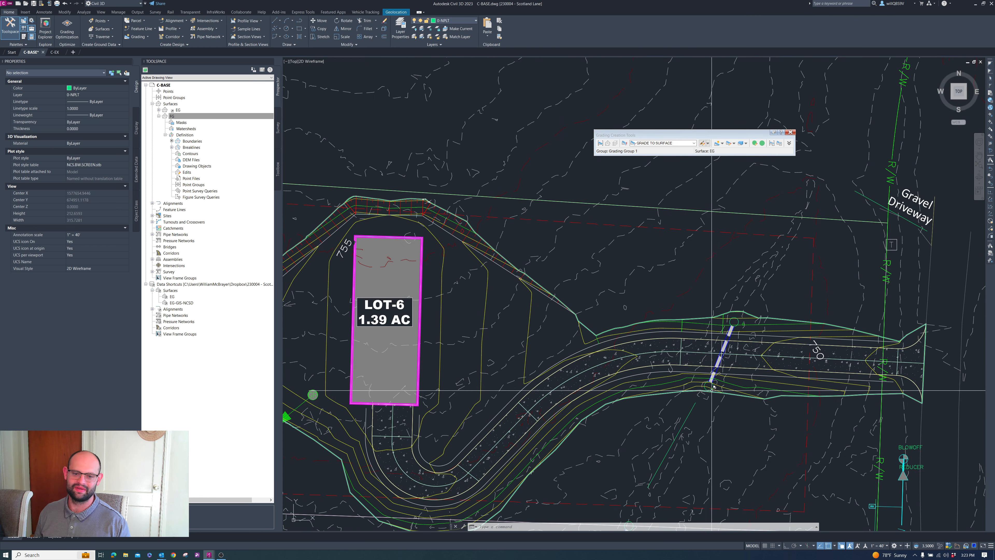
scroll(737, 408, down, 2)
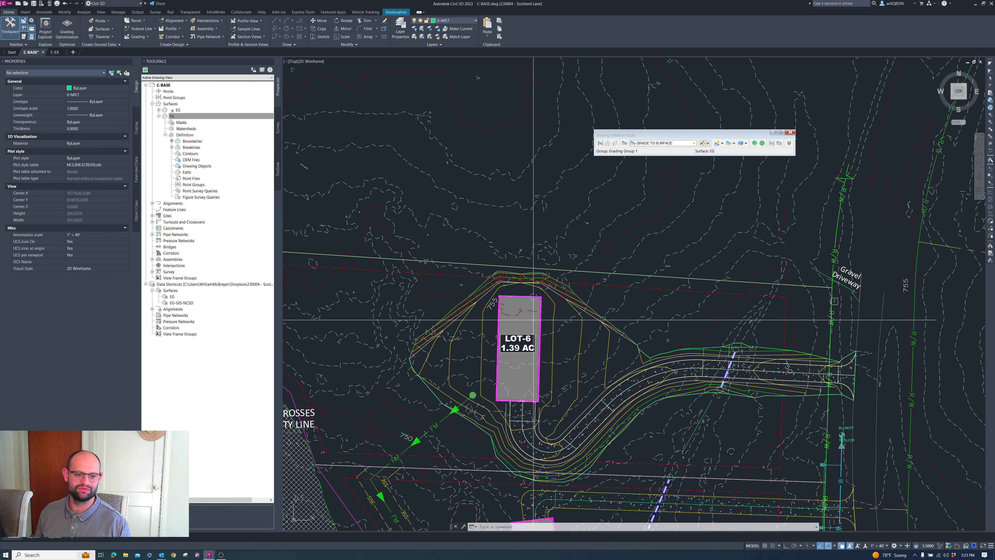
scroll(469, 304, up, 2)
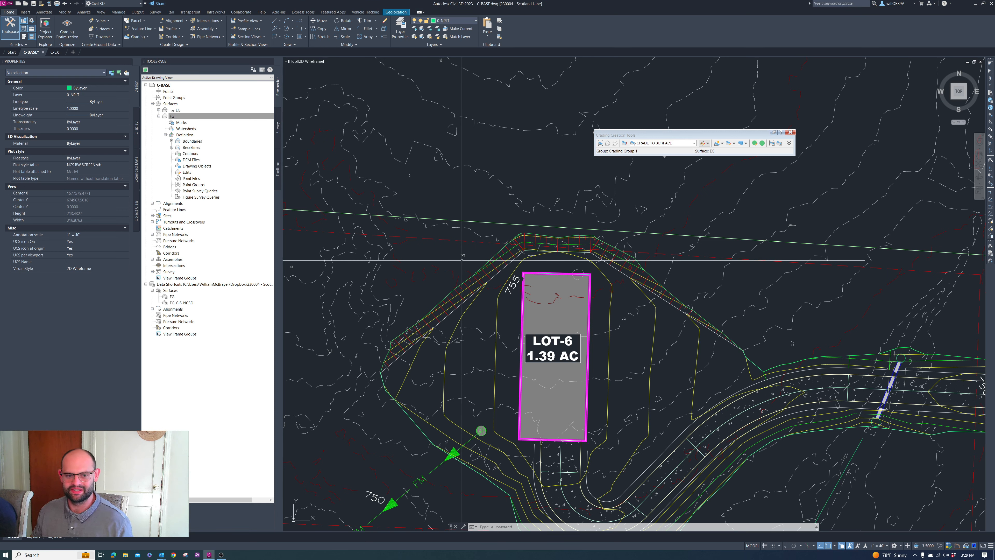
Step: Open the FG surface in the Object Viewer and inspect the pad, driveway and side slopes in 3D from several angles
click(497, 305)
scroll(495, 286, down, 2)
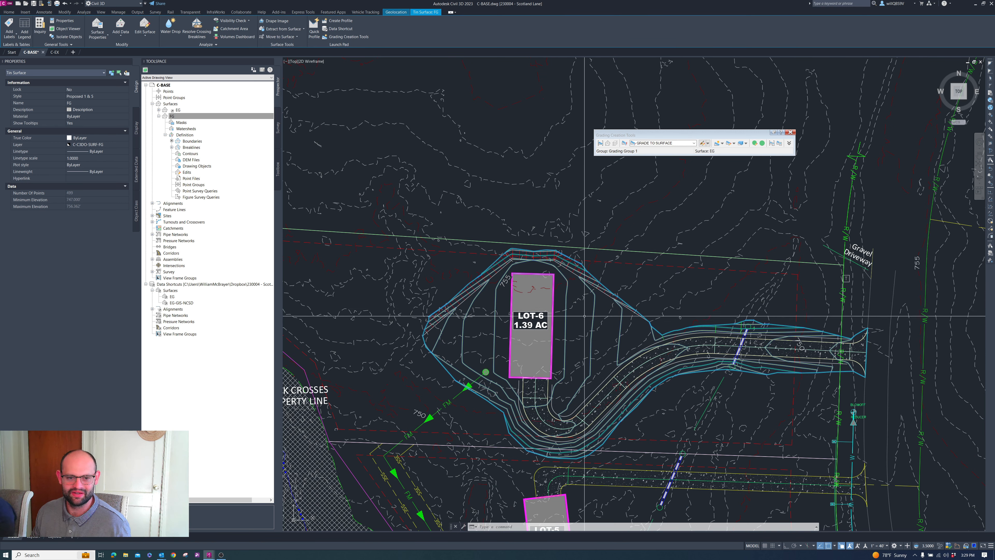
right_click(577, 299)
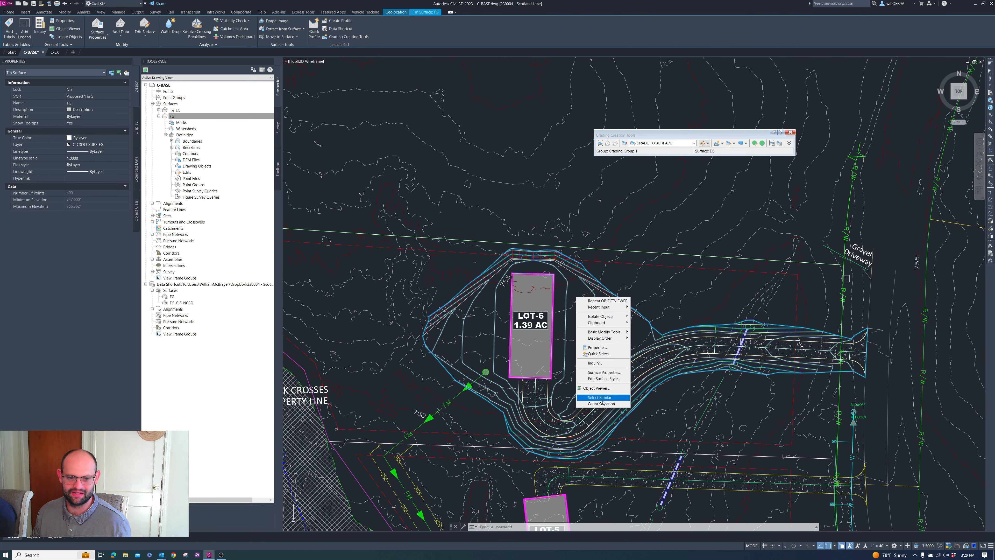
click(596, 389)
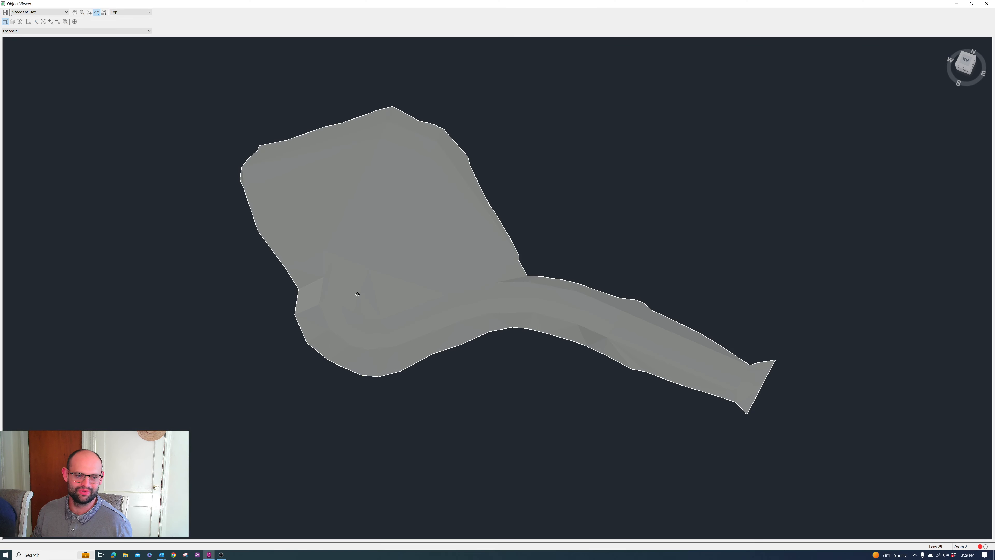
drag(343, 294, 399, 295)
scroll(543, 346, up, 5)
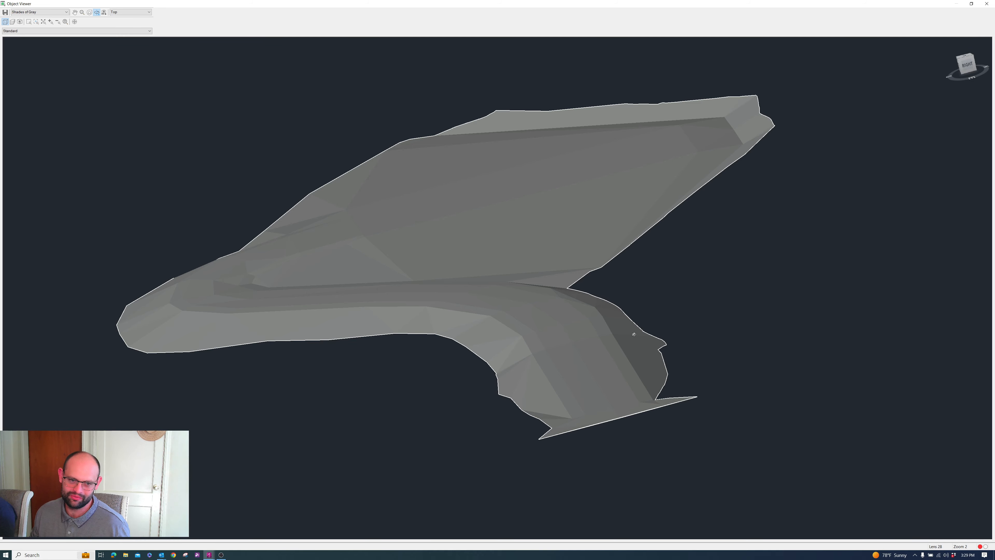
drag(567, 353, 464, 396)
drag(616, 269, 569, 270)
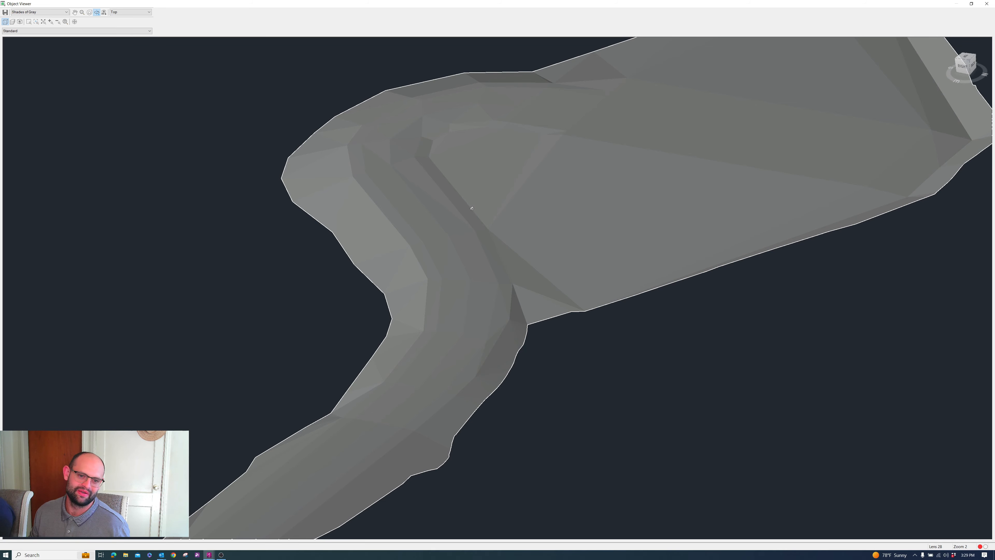
drag(388, 153, 429, 197)
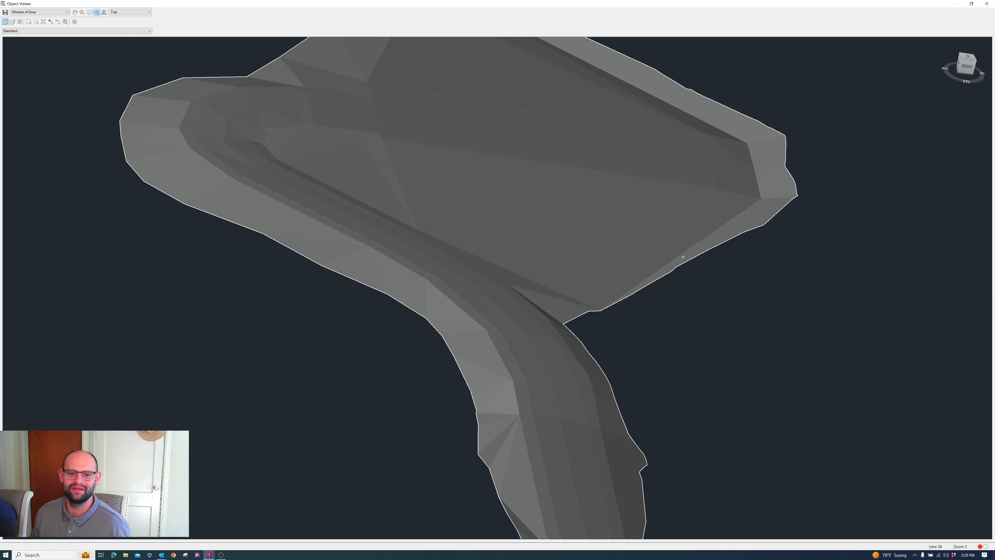
drag(429, 218, 701, 132)
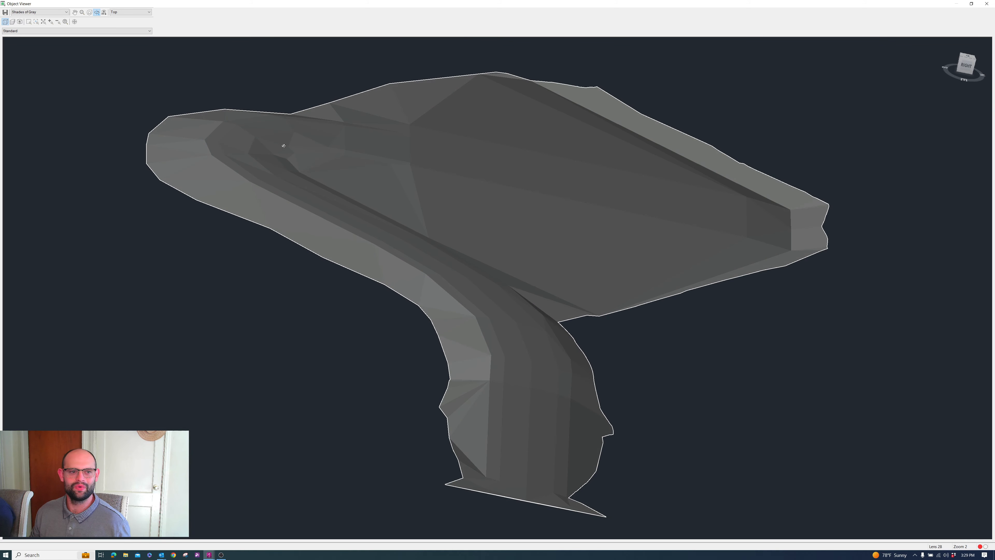
drag(283, 146, 357, 251)
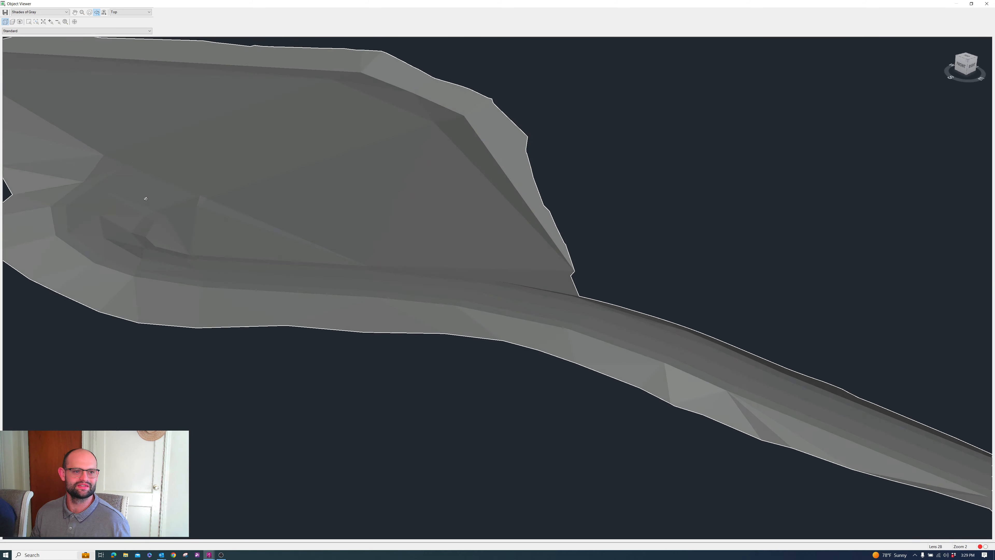